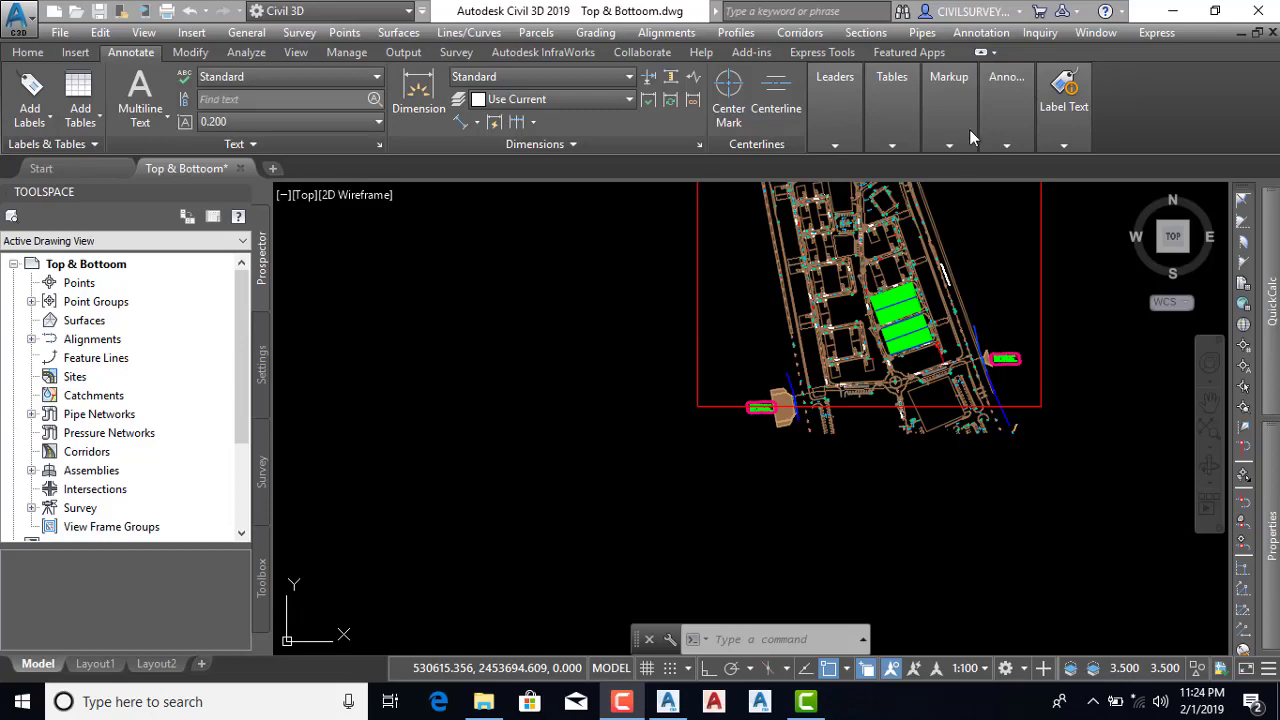
Select the upper and lower green hatch blocks in the drawing, then cancel the selection
{"action": "left_click", "coordinate": [744, 300]}
{"action": "scroll", "coordinate": [744, 300], "scroll_direction": "up", "scroll_amount": 1}
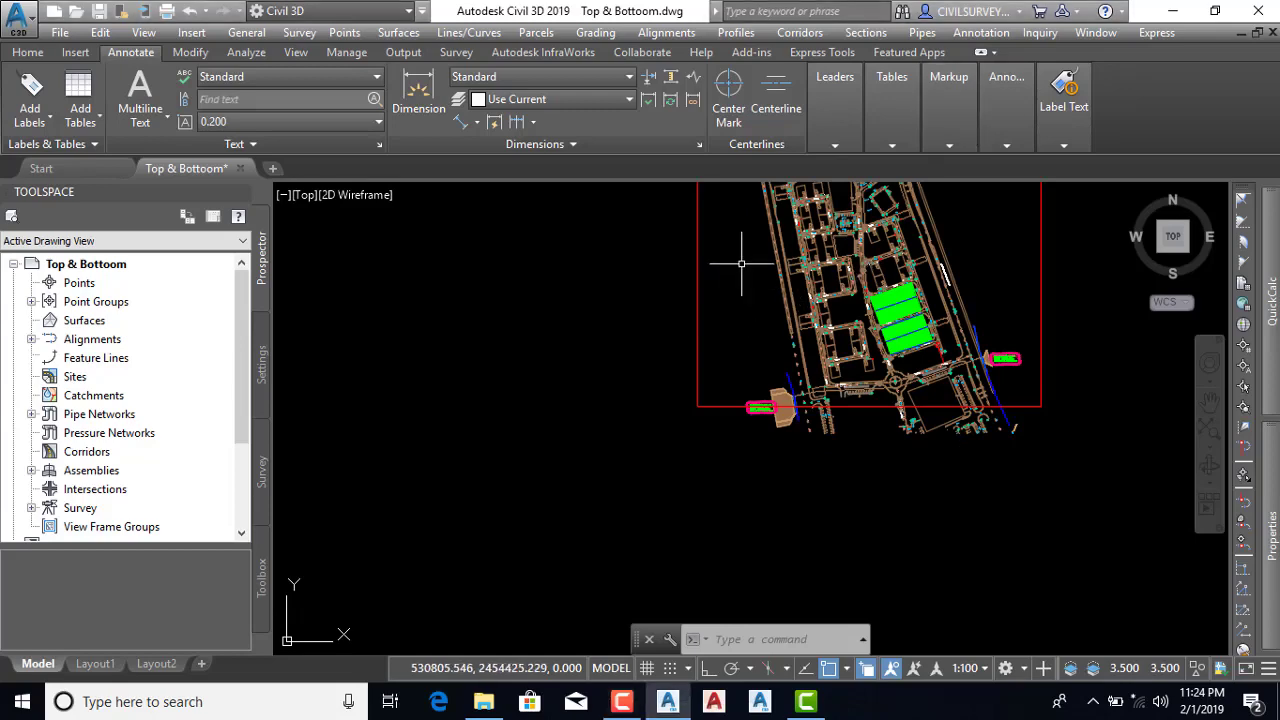
{"action": "scroll", "coordinate": [933, 271], "scroll_direction": "up", "scroll_amount": 2}
{"action": "scroll", "coordinate": [933, 271], "scroll_direction": "up", "scroll_amount": 2}
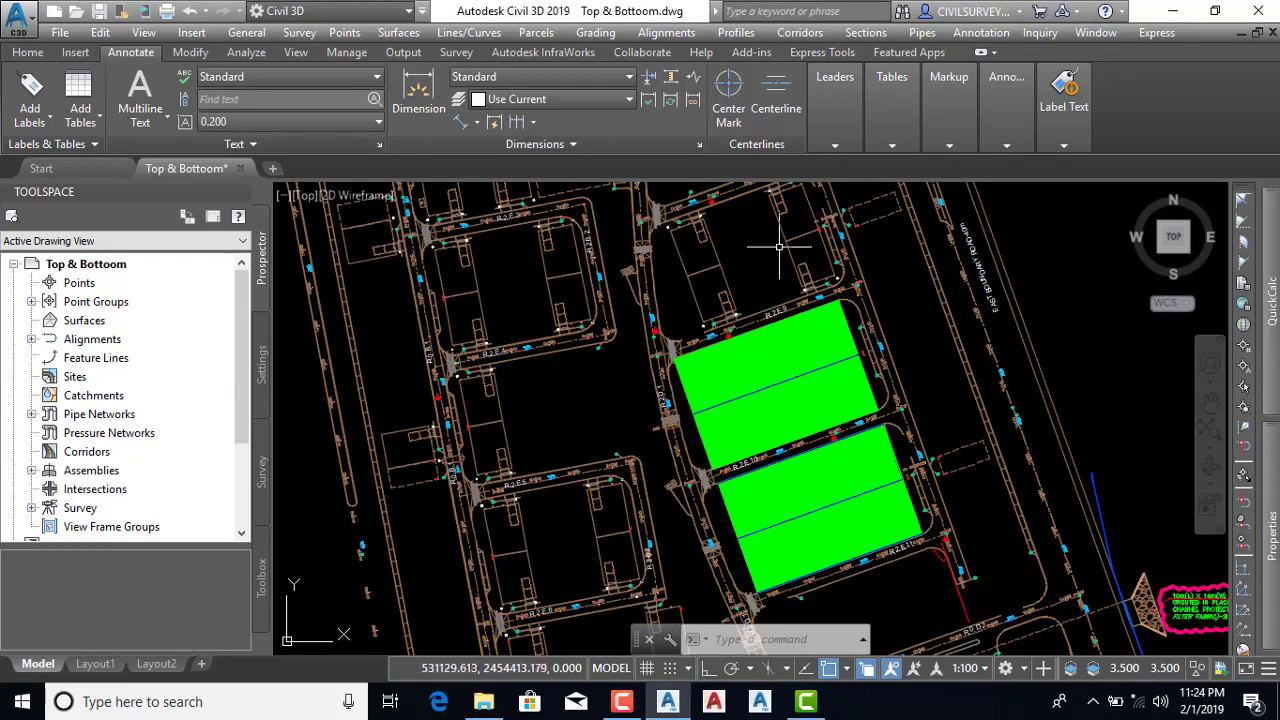
{"action": "scroll", "coordinate": [762, 476], "scroll_direction": "down", "scroll_amount": 6}
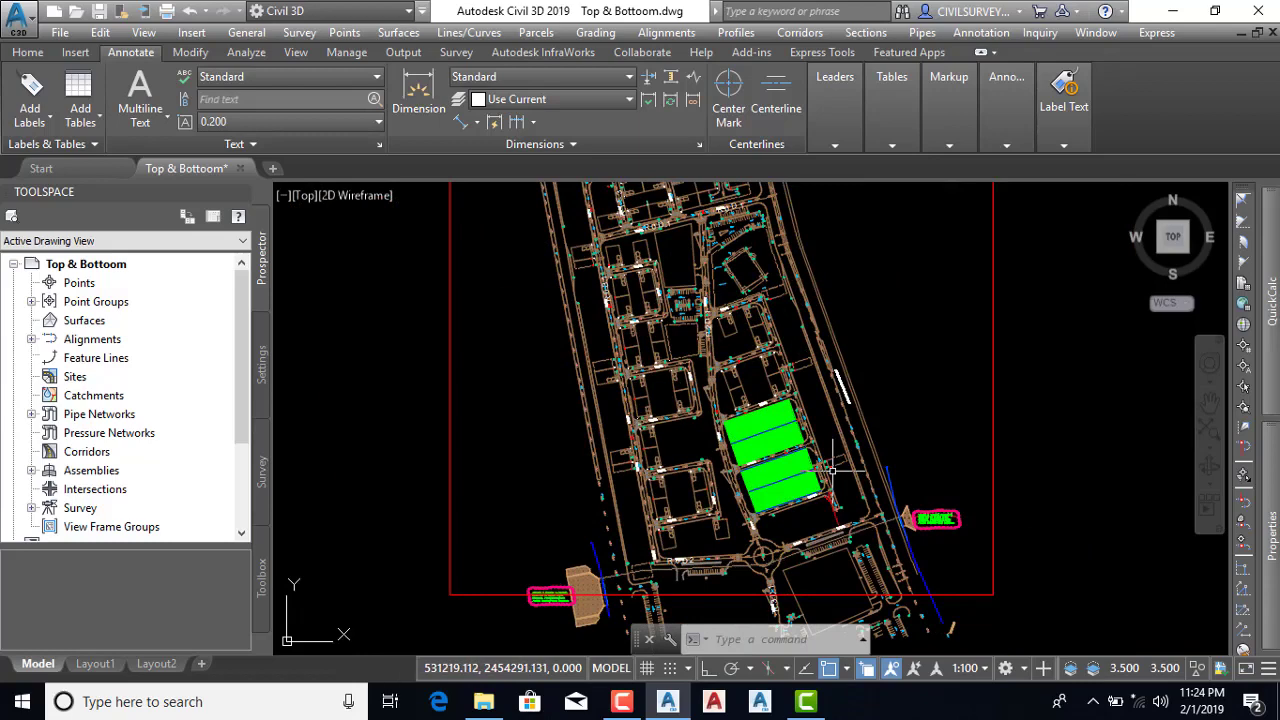
{"action": "scroll", "coordinate": [801, 490], "scroll_direction": "up", "scroll_amount": 4}
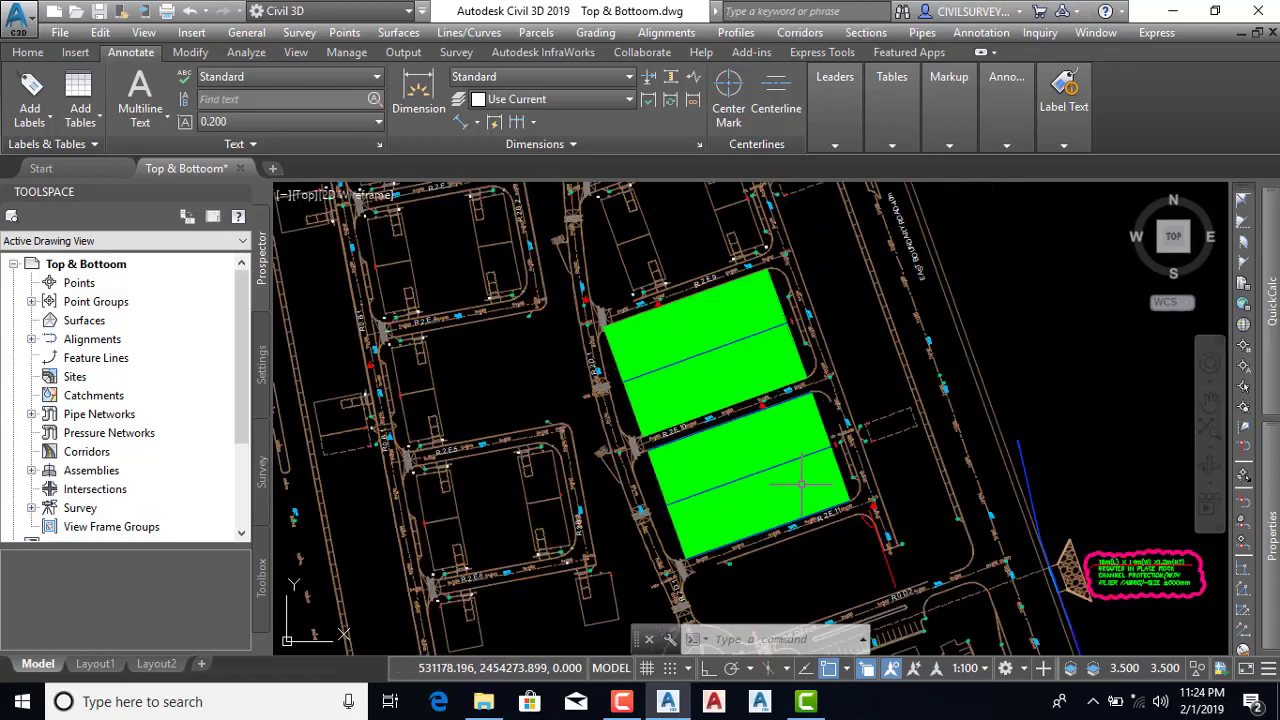
{"action": "scroll", "coordinate": [725, 220], "scroll_direction": "down", "scroll_amount": 2}
{"action": "scroll", "coordinate": [679, 441], "scroll_direction": "down", "scroll_amount": 3}
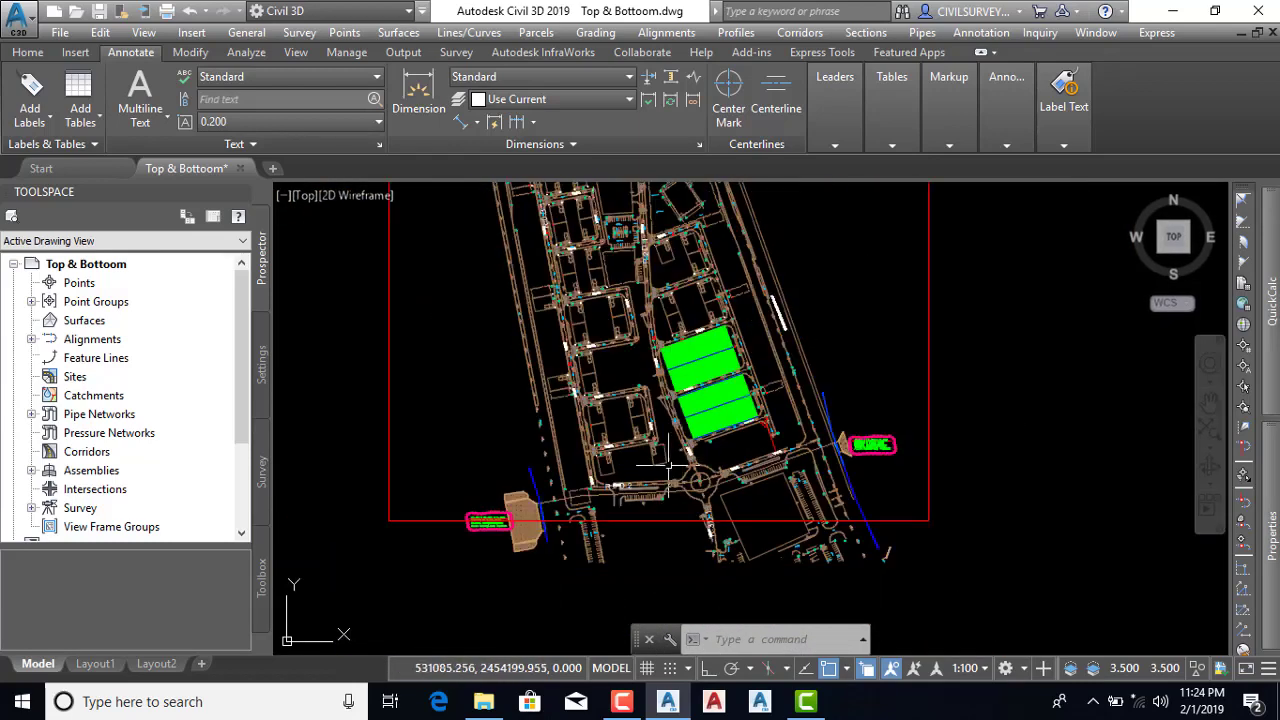
{"action": "scroll", "coordinate": [578, 497], "scroll_direction": "down", "scroll_amount": 1}
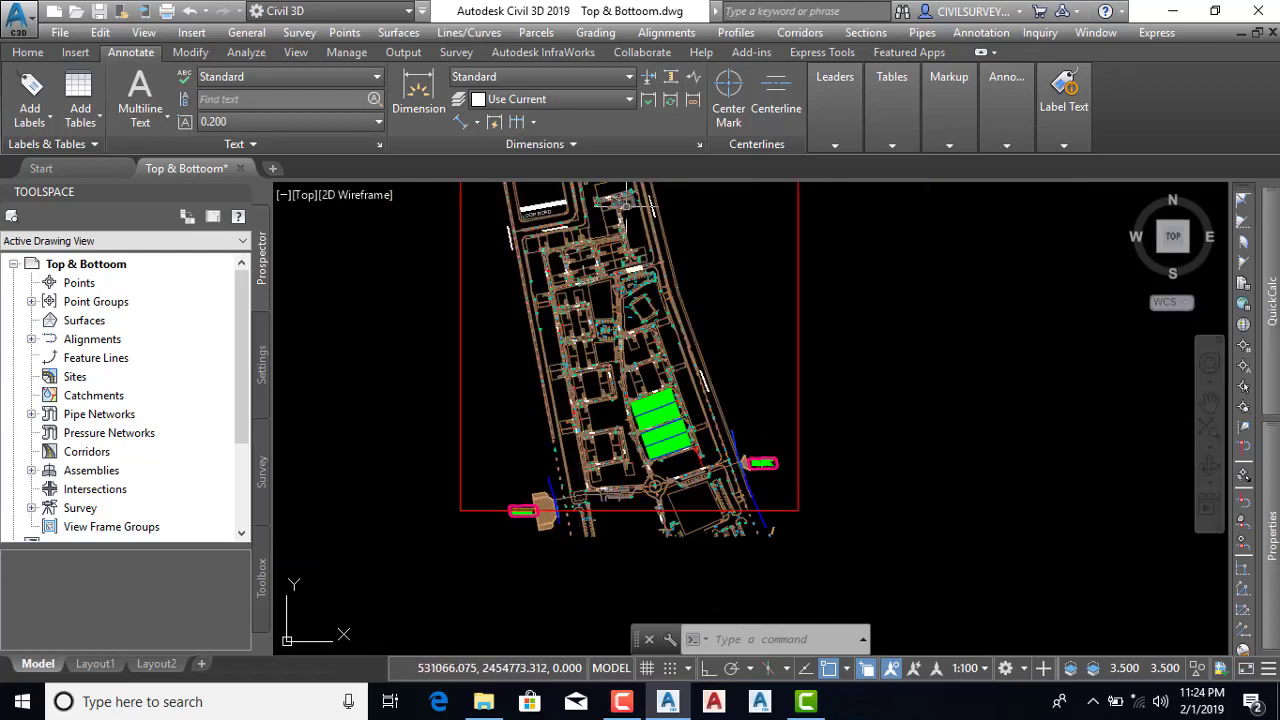
{"action": "scroll", "coordinate": [700, 455], "scroll_direction": "up", "scroll_amount": 1}
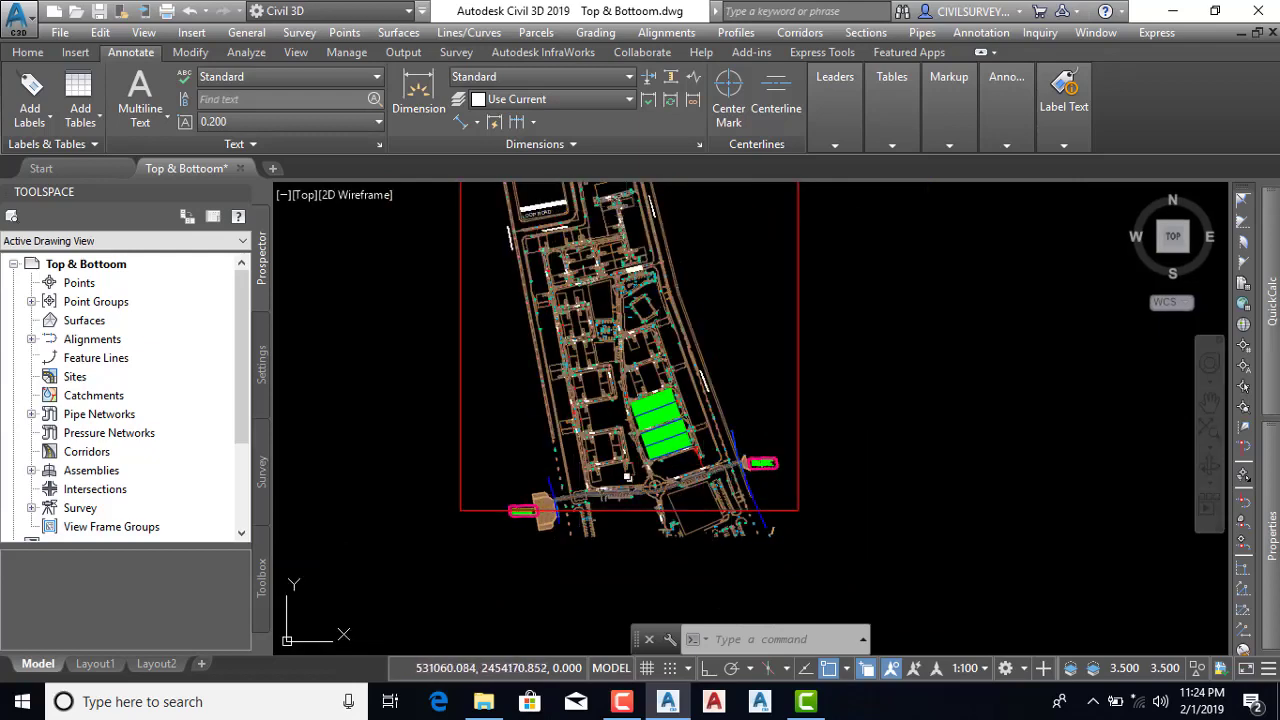
{"action": "scroll", "coordinate": [660, 490], "scroll_direction": "down", "scroll_amount": 1}
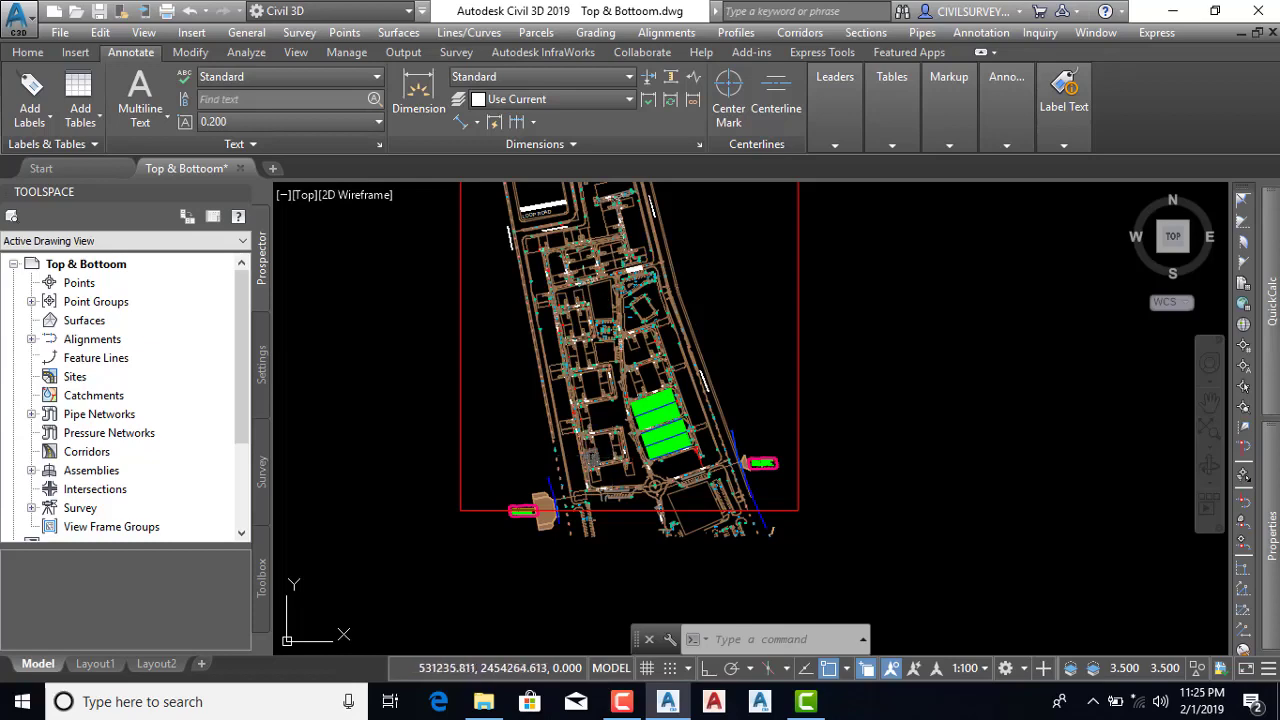
{"action": "scroll", "coordinate": [590, 452], "scroll_direction": "up", "scroll_amount": 4}
{"action": "scroll", "coordinate": [590, 440], "scroll_direction": "up", "scroll_amount": 4}
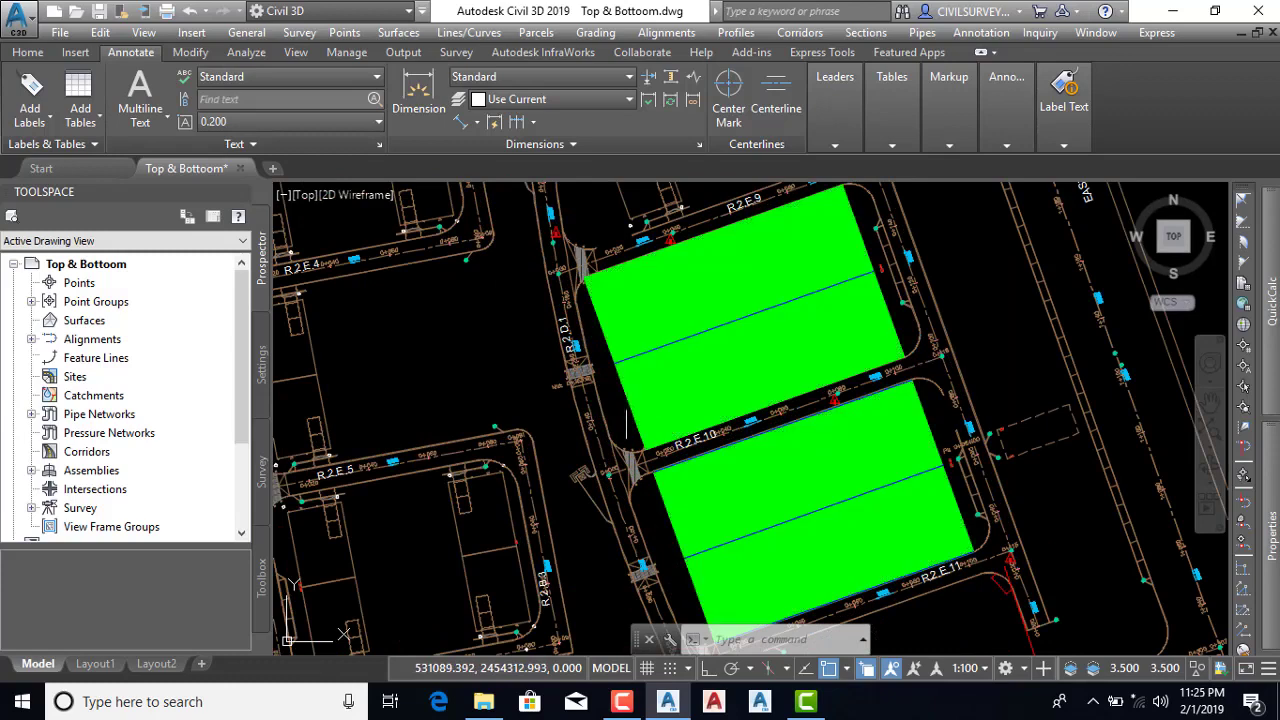
{"action": "left_click", "coordinate": [627, 405]}
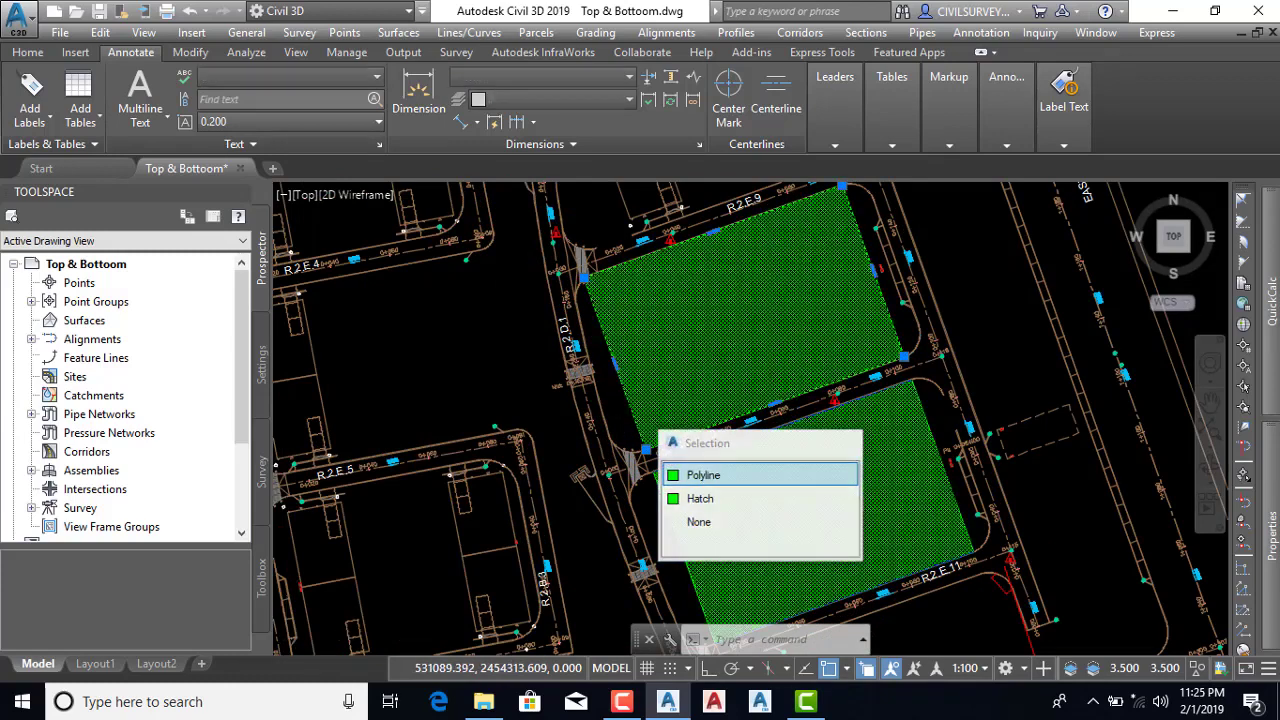
{"action": "scroll", "coordinate": [653, 263], "scroll_direction": "down", "scroll_amount": 2}
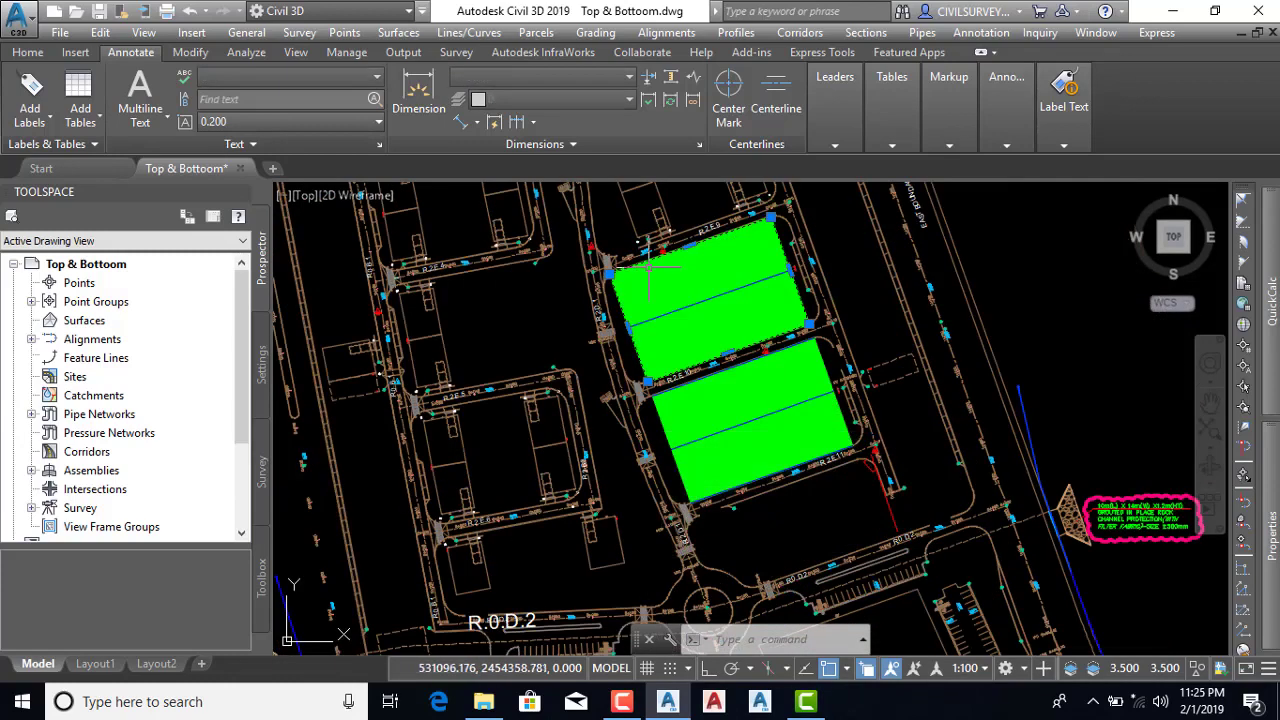
{"action": "left_click", "coordinate": [681, 460]}
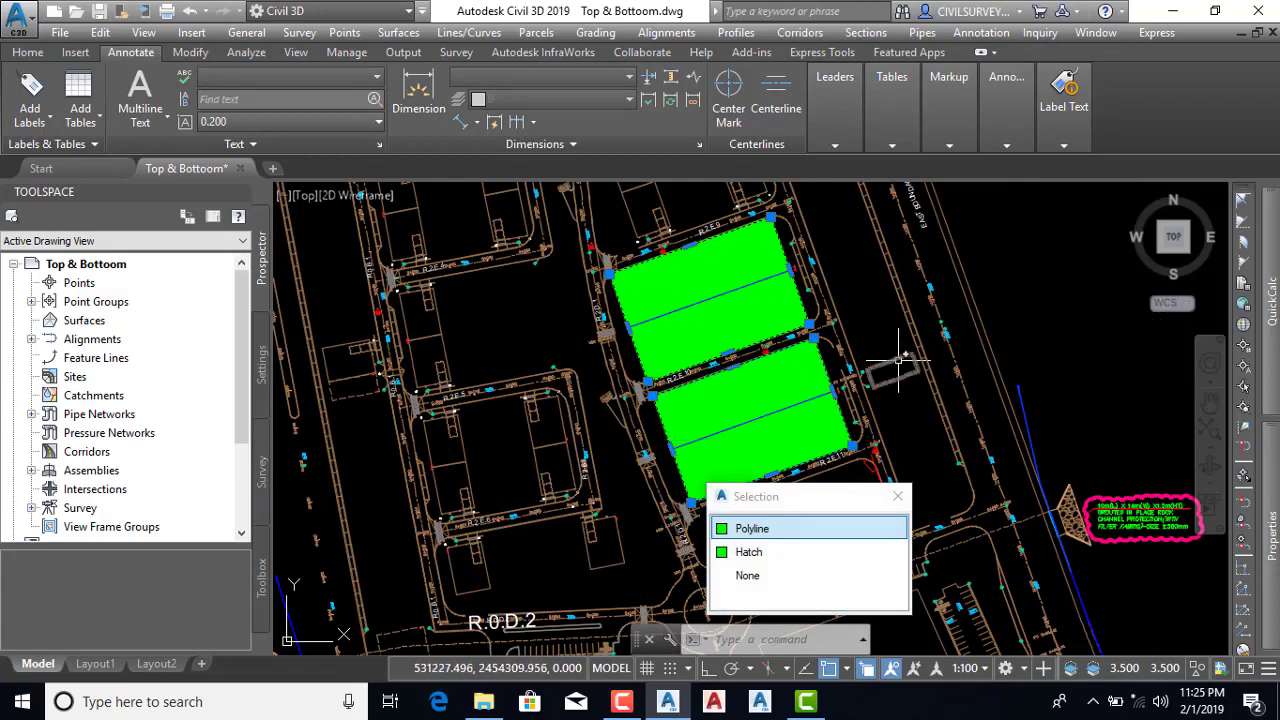
{"action": "key", "text": "Escape"}
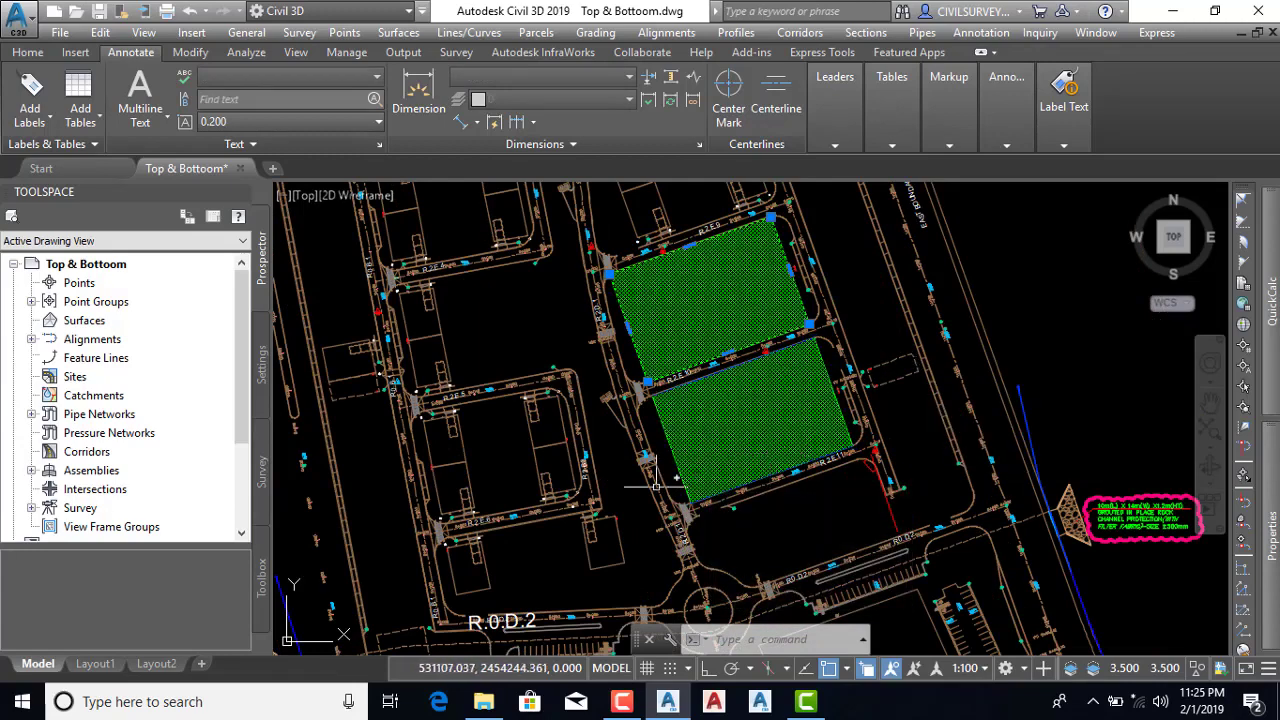
{"action": "key", "text": "Escape"}
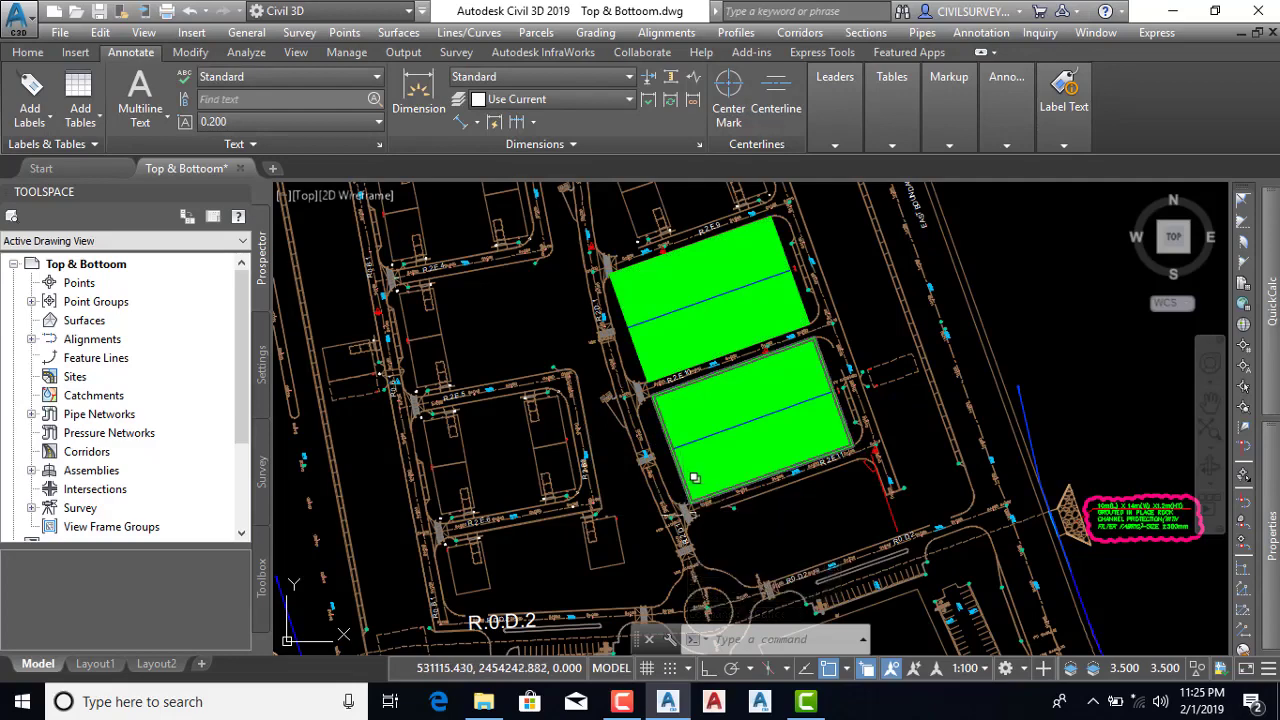
Window-select around the hatch blocks, clear the selection, and minimize Civil 3D
{"action": "scroll", "coordinate": [700, 483], "scroll_direction": "up", "scroll_amount": 4}
{"action": "scroll", "coordinate": [703, 483], "scroll_direction": "down", "scroll_amount": 2}
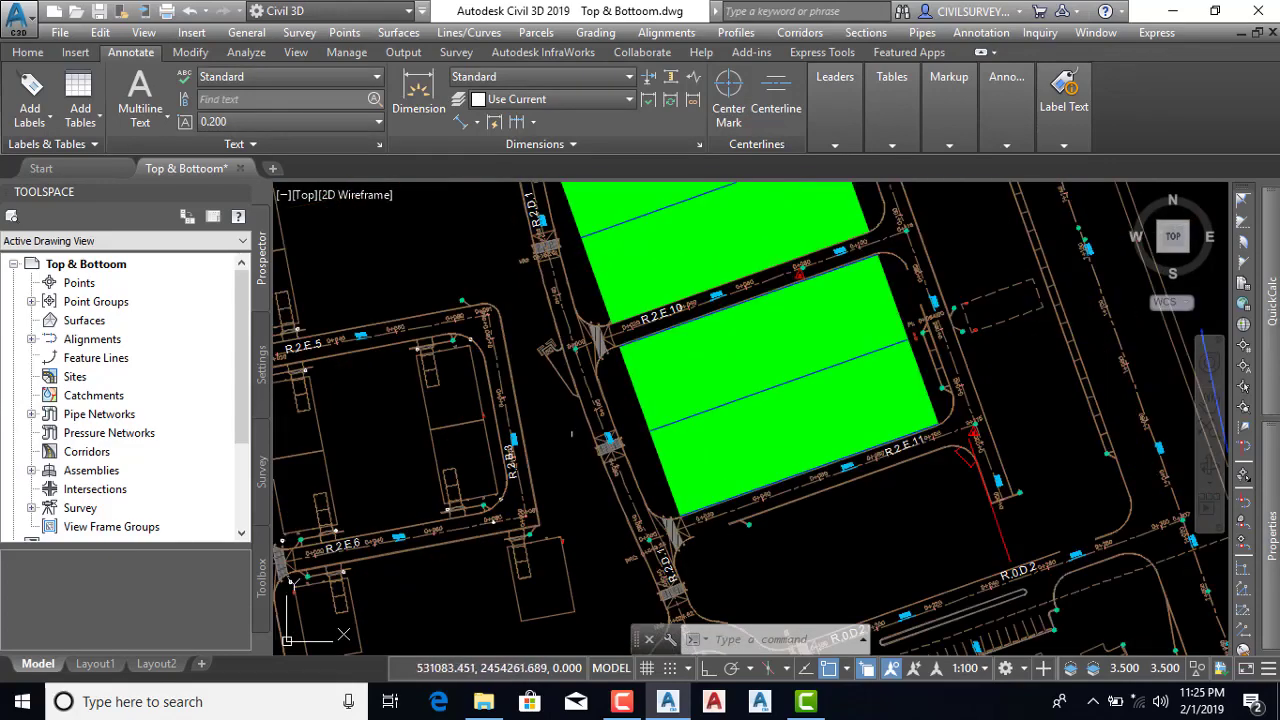
{"action": "scroll", "coordinate": [670, 549], "scroll_direction": "up", "scroll_amount": 3}
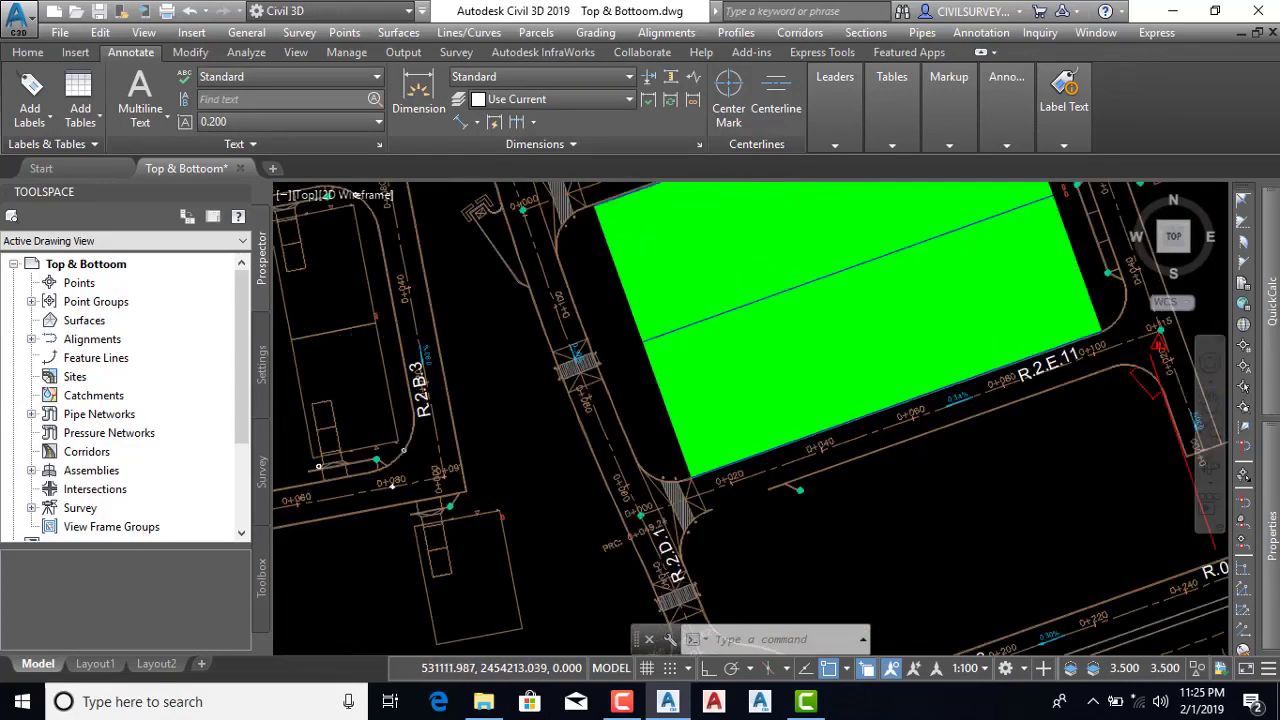
{"action": "scroll", "coordinate": [670, 549], "scroll_direction": "up", "scroll_amount": 3}
{"action": "scroll", "coordinate": [618, 485], "scroll_direction": "down", "scroll_amount": 3}
{"action": "scroll", "coordinate": [618, 485], "scroll_direction": "down", "scroll_amount": 2}
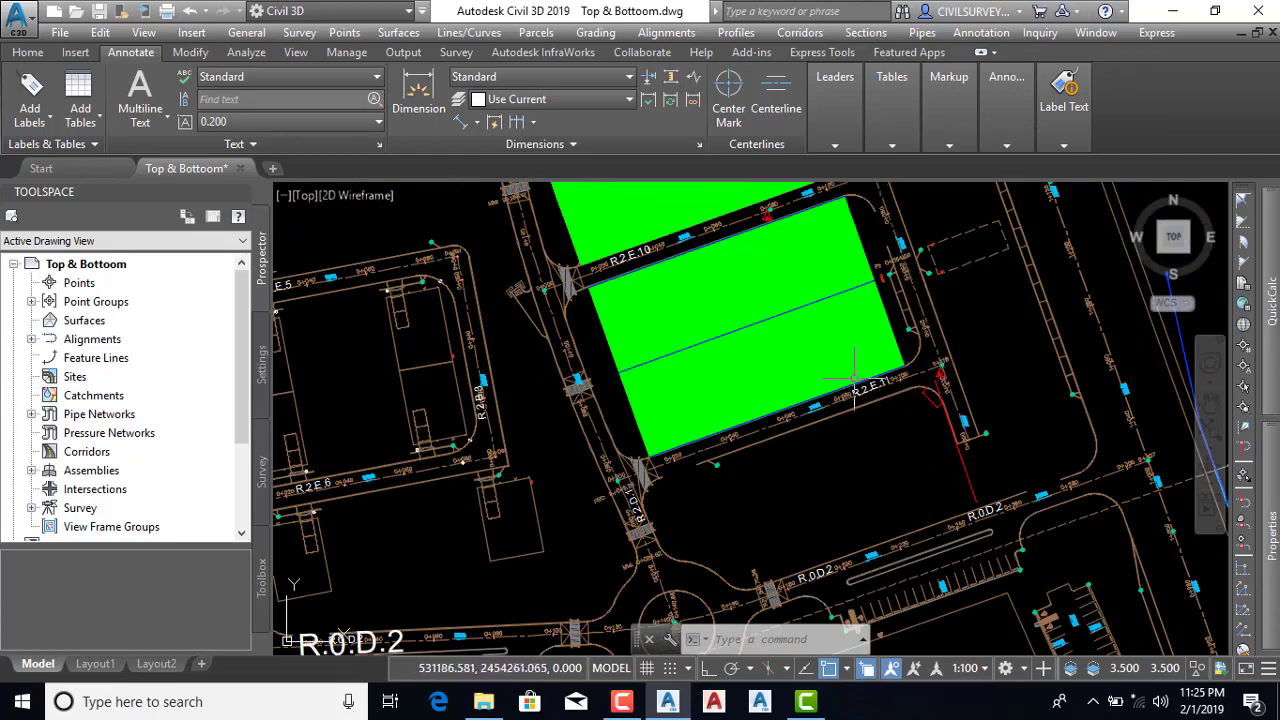
{"action": "scroll", "coordinate": [825, 415], "scroll_direction": "down", "scroll_amount": 2}
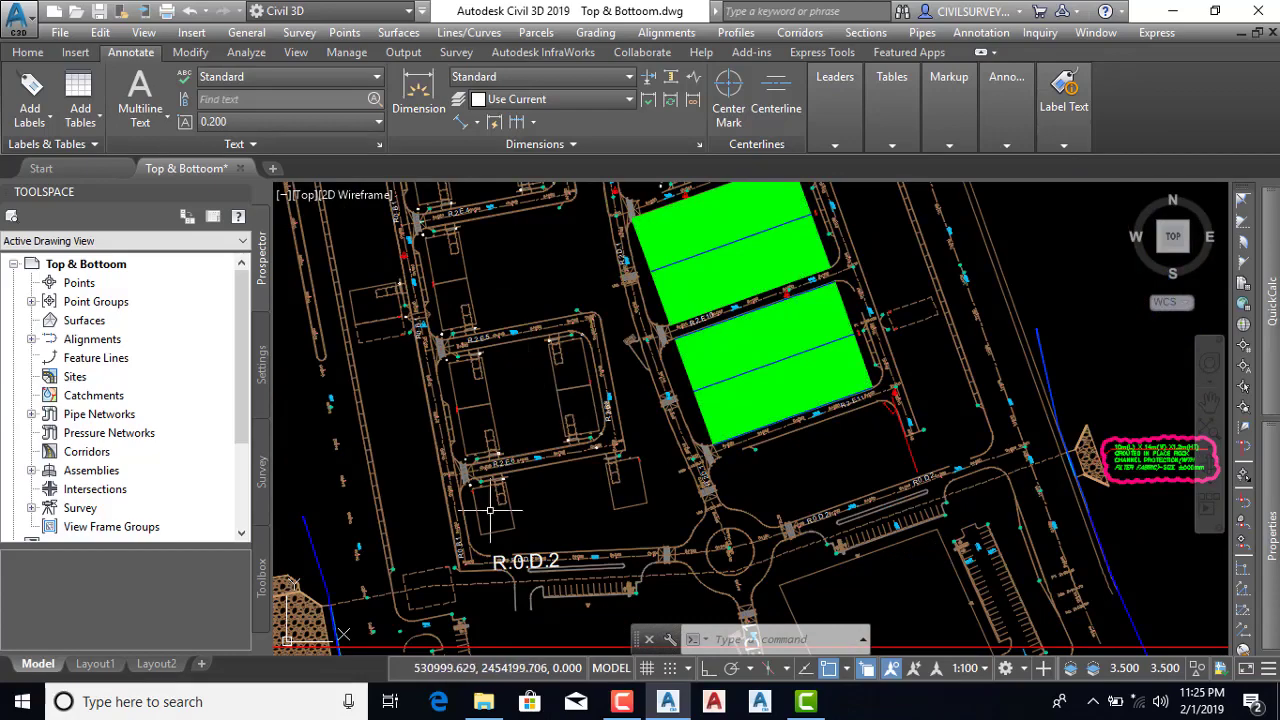
{"action": "scroll", "coordinate": [650, 339], "scroll_direction": "up", "scroll_amount": 2}
{"action": "scroll", "coordinate": [655, 339], "scroll_direction": "up", "scroll_amount": 2}
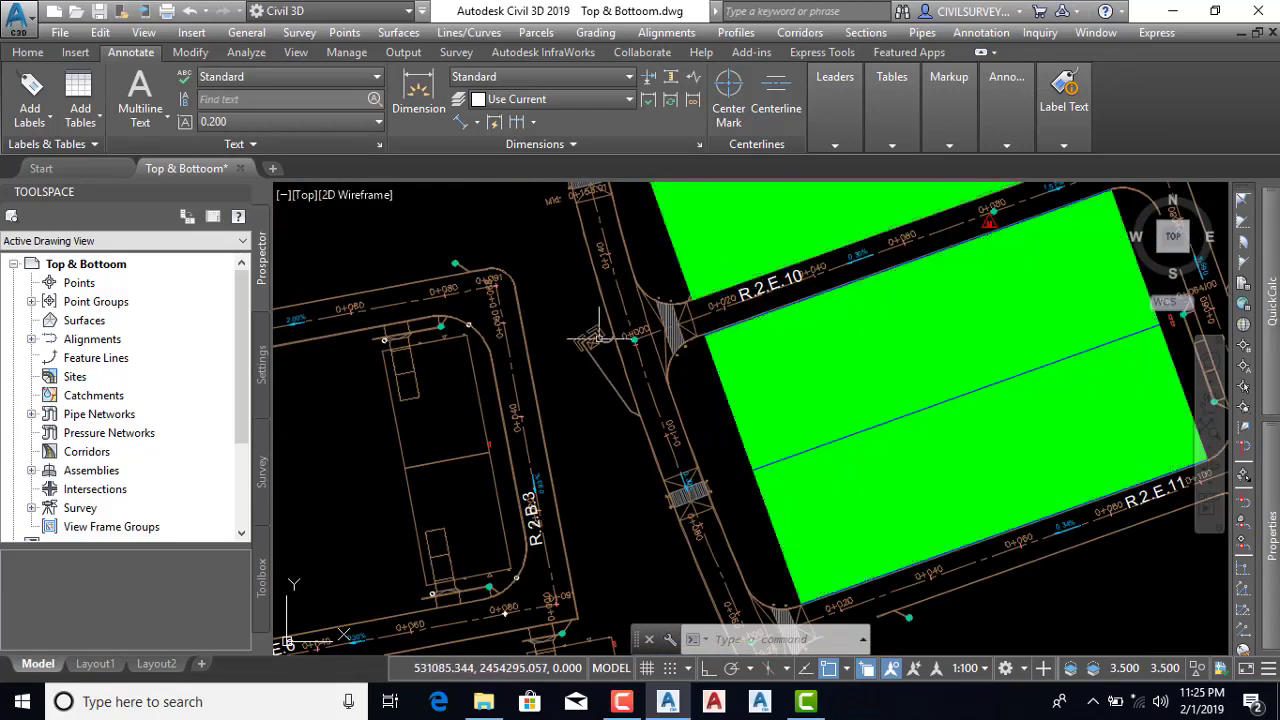
{"action": "scroll", "coordinate": [597, 338], "scroll_direction": "down", "scroll_amount": 3}
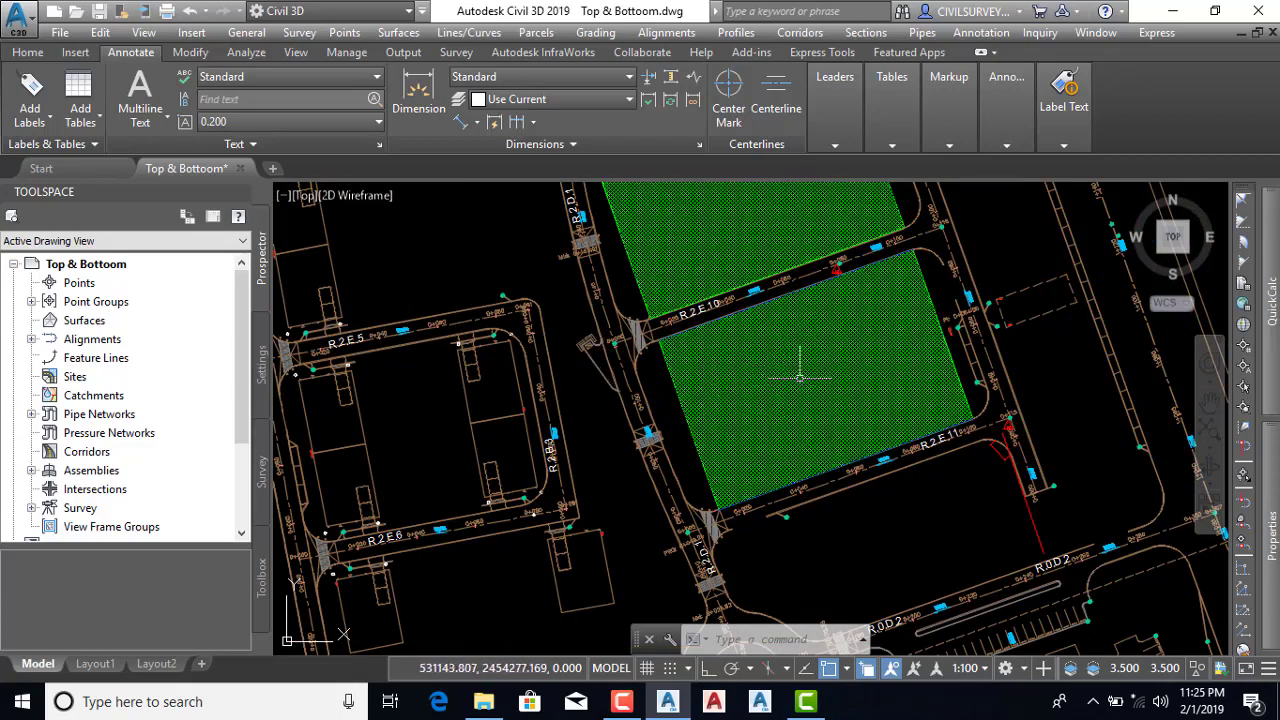
{"action": "scroll", "coordinate": [790, 365], "scroll_direction": "down", "scroll_amount": 4}
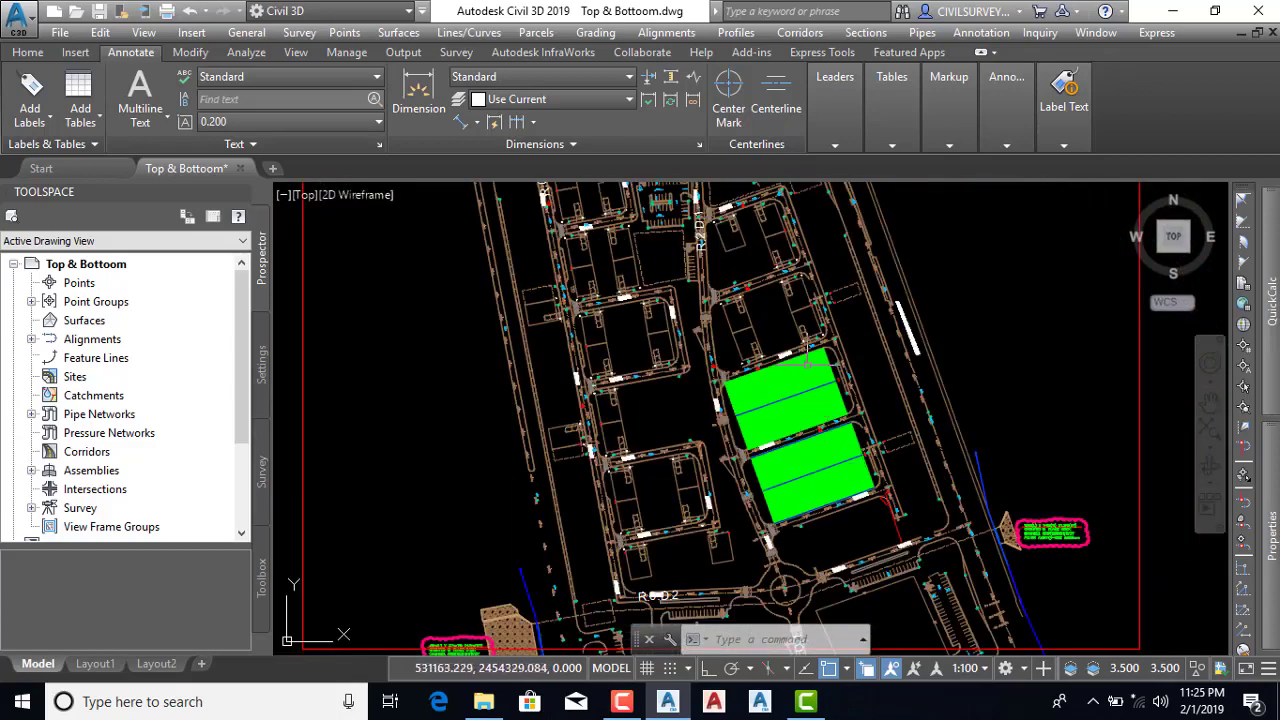
{"action": "scroll", "coordinate": [808, 345], "scroll_direction": "up", "scroll_amount": 2}
{"action": "scroll", "coordinate": [830, 342], "scroll_direction": "up", "scroll_amount": 2}
{"action": "scroll", "coordinate": [870, 340], "scroll_direction": "up", "scroll_amount": 1}
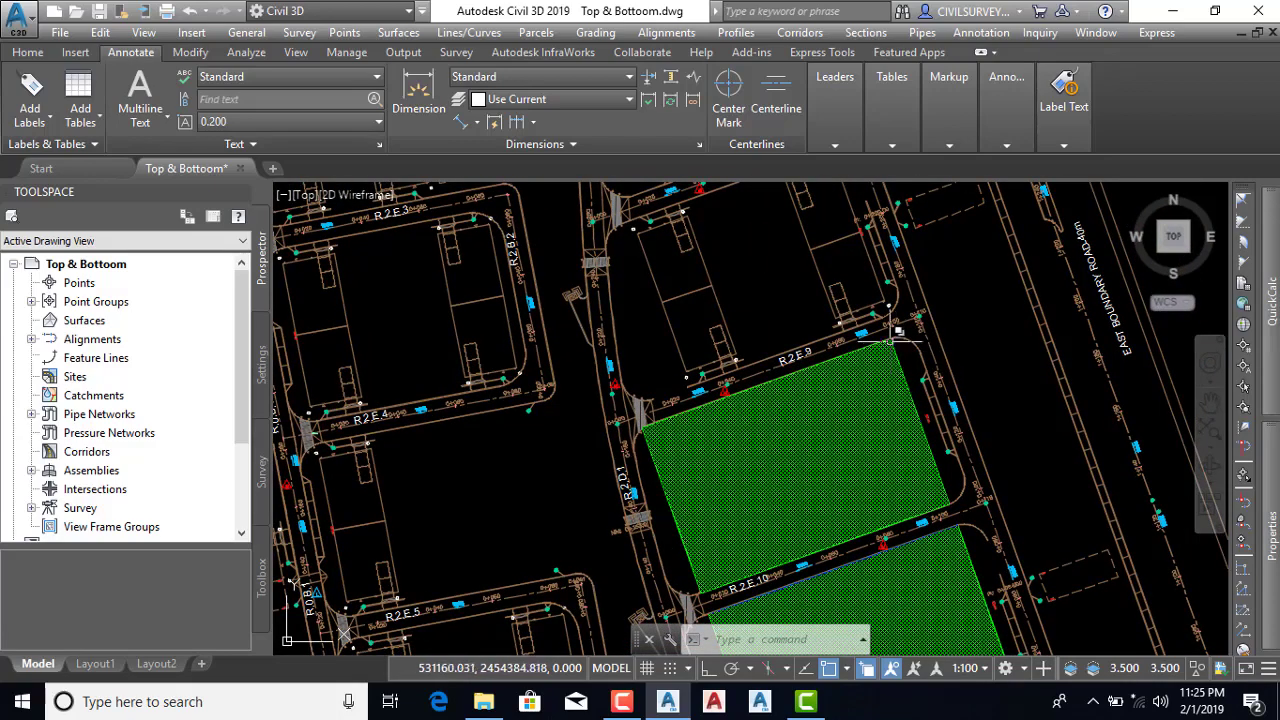
{"action": "scroll", "coordinate": [893, 338], "scroll_direction": "up", "scroll_amount": 1}
{"action": "scroll", "coordinate": [890, 340], "scroll_direction": "down", "scroll_amount": 3}
{"action": "scroll", "coordinate": [858, 368], "scroll_direction": "up", "scroll_amount": 2}
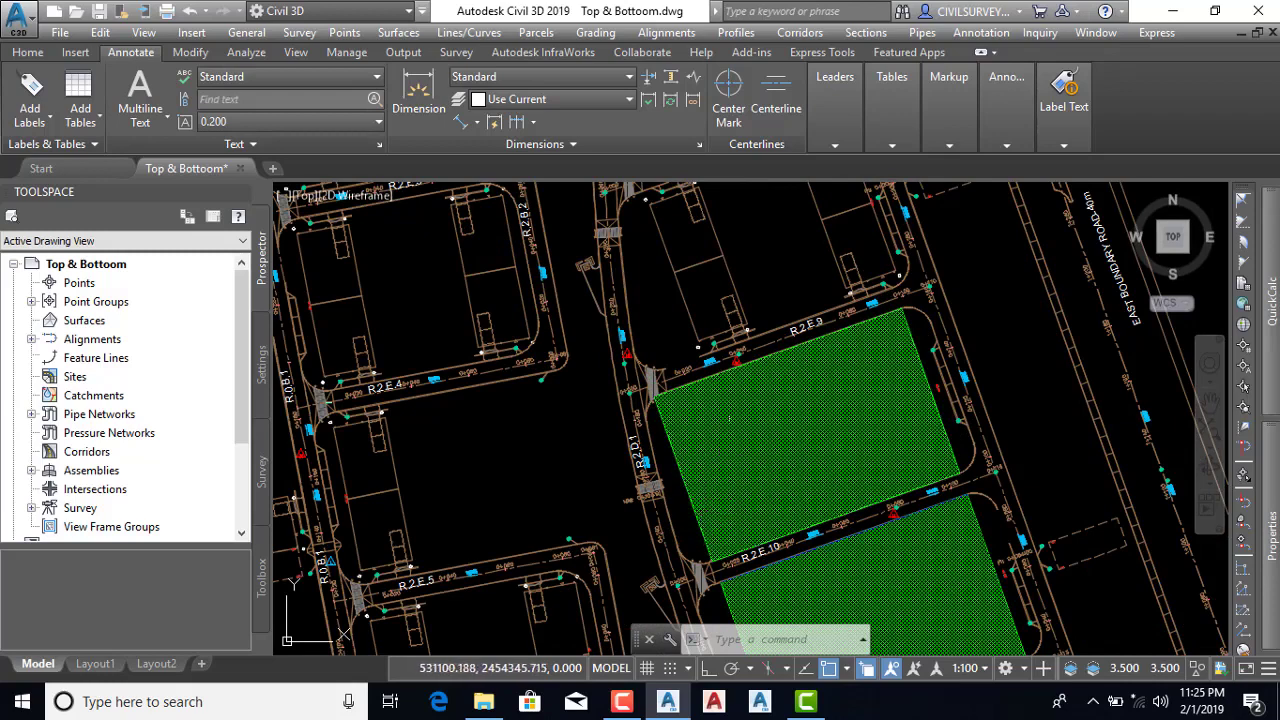
{"action": "scroll", "coordinate": [920, 356], "scroll_direction": "up", "scroll_amount": 4}
{"action": "left_click", "coordinate": [909, 350]}
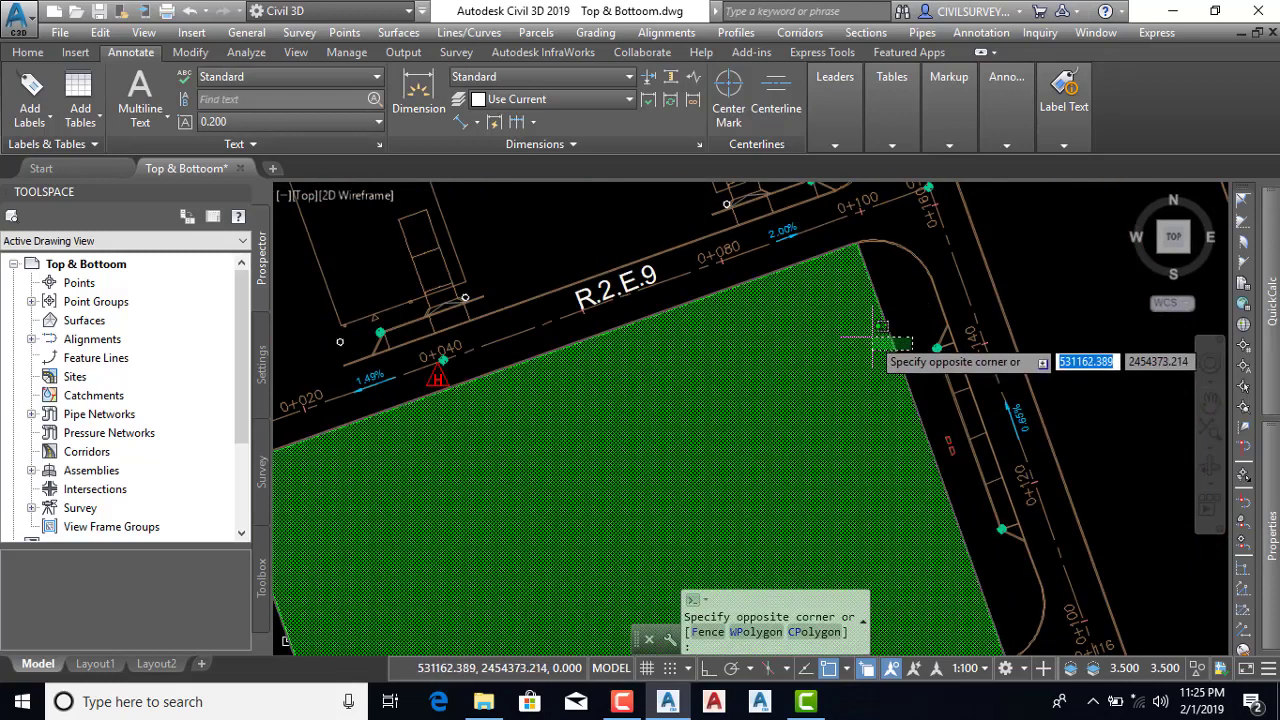
{"action": "left_click", "coordinate": [857, 314]}
{"action": "scroll", "coordinate": [875, 290], "scroll_direction": "down", "scroll_amount": 4}
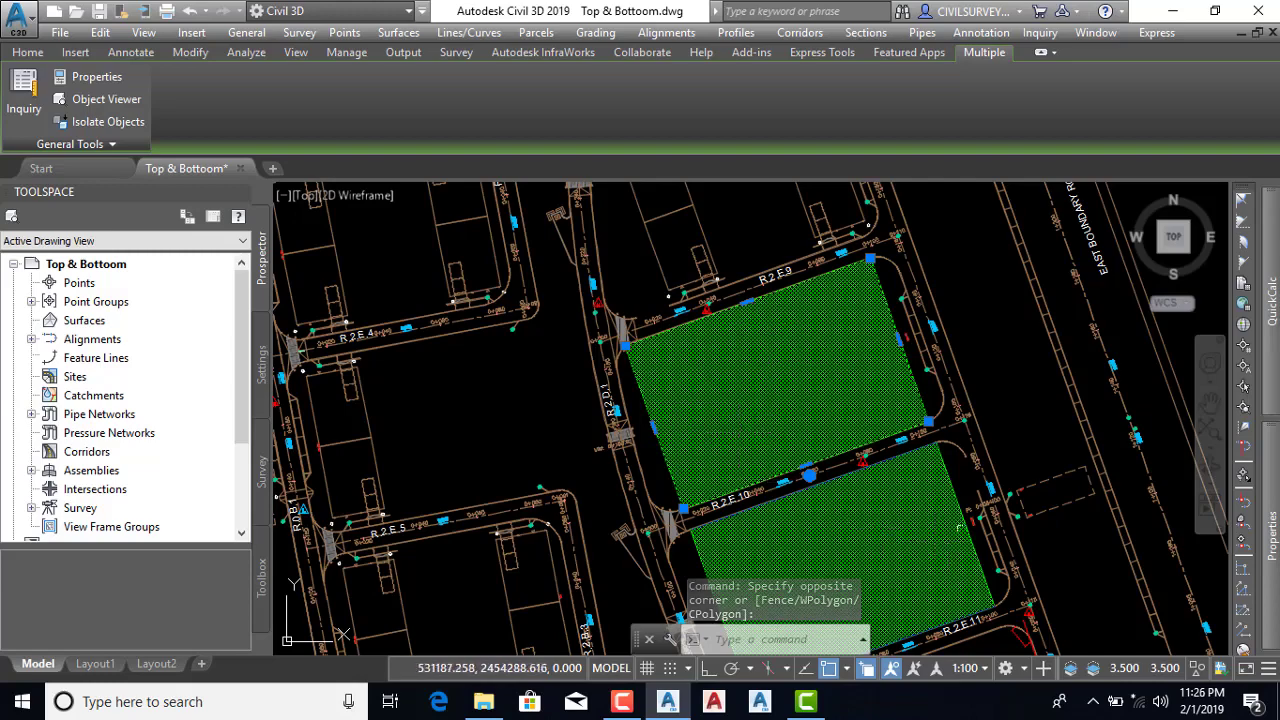
{"action": "scroll", "coordinate": [964, 527], "scroll_direction": "up", "scroll_amount": 4}
{"action": "left_click", "coordinate": [920, 422]}
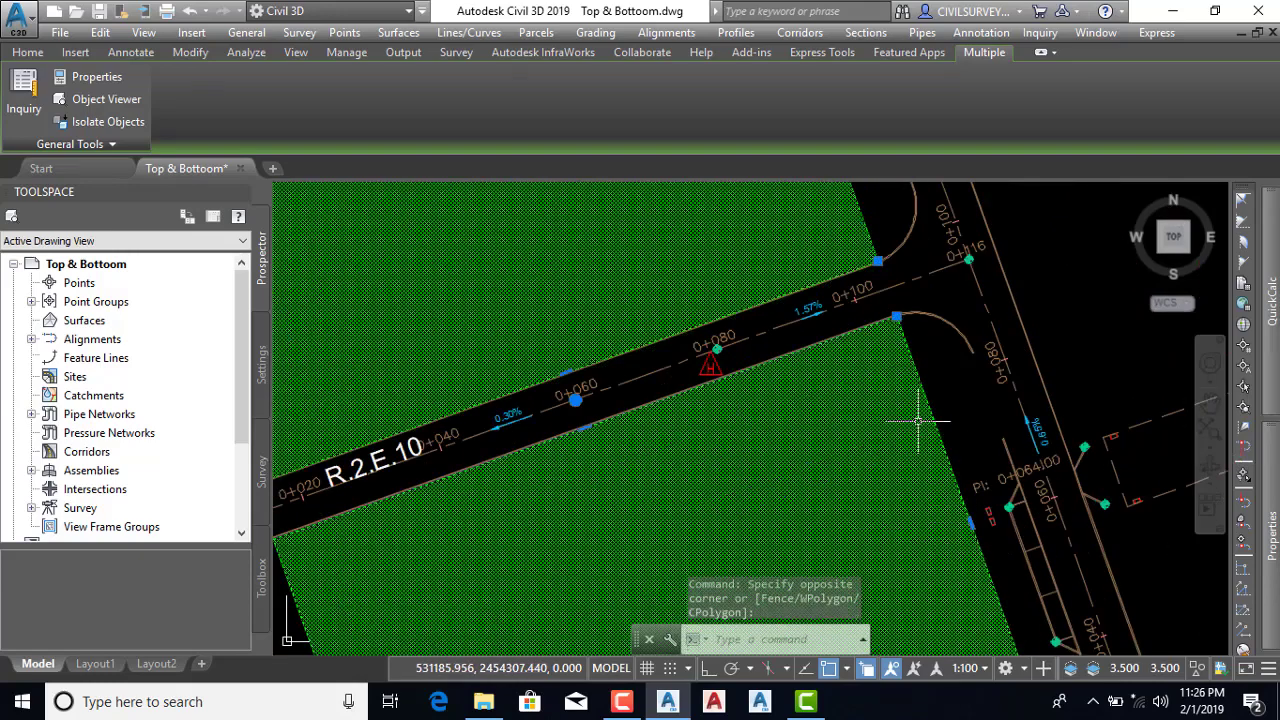
{"action": "left_click", "coordinate": [921, 416]}
{"action": "scroll", "coordinate": [923, 408], "scroll_direction": "down", "scroll_amount": 5}
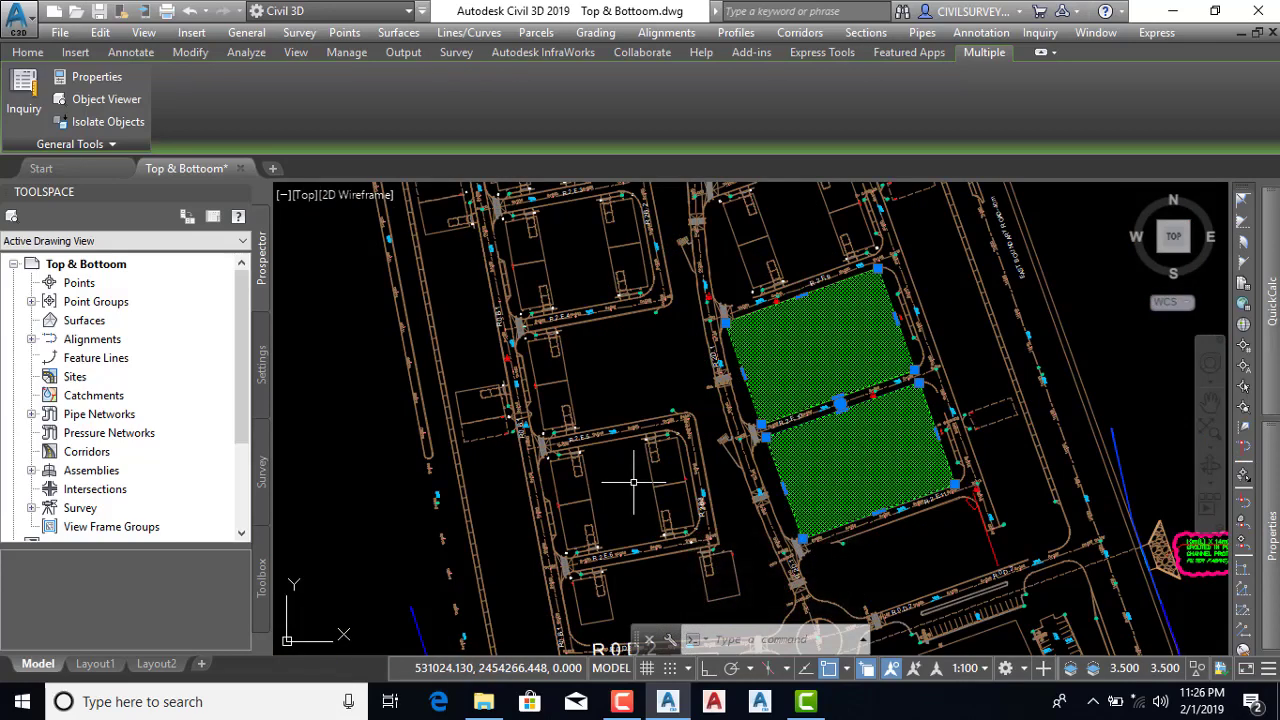
{"action": "key", "text": "Escape"}
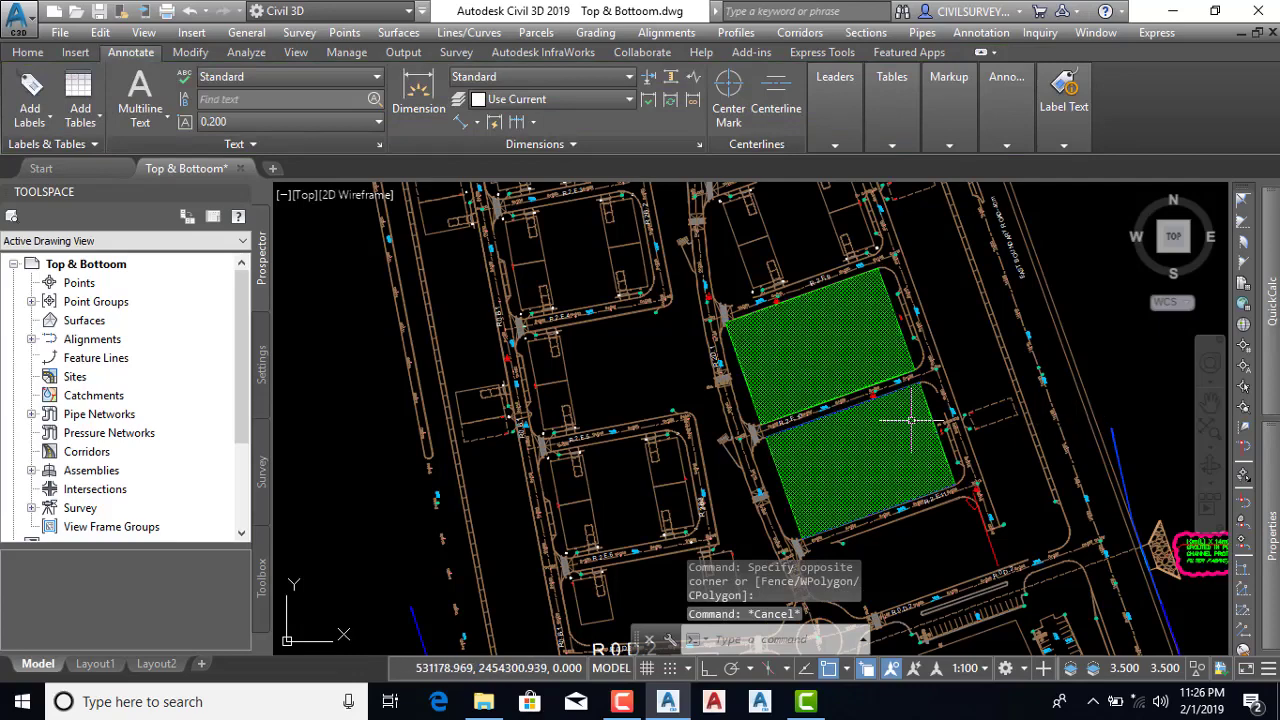
{"action": "left_click", "coordinate": [1169, 10]}
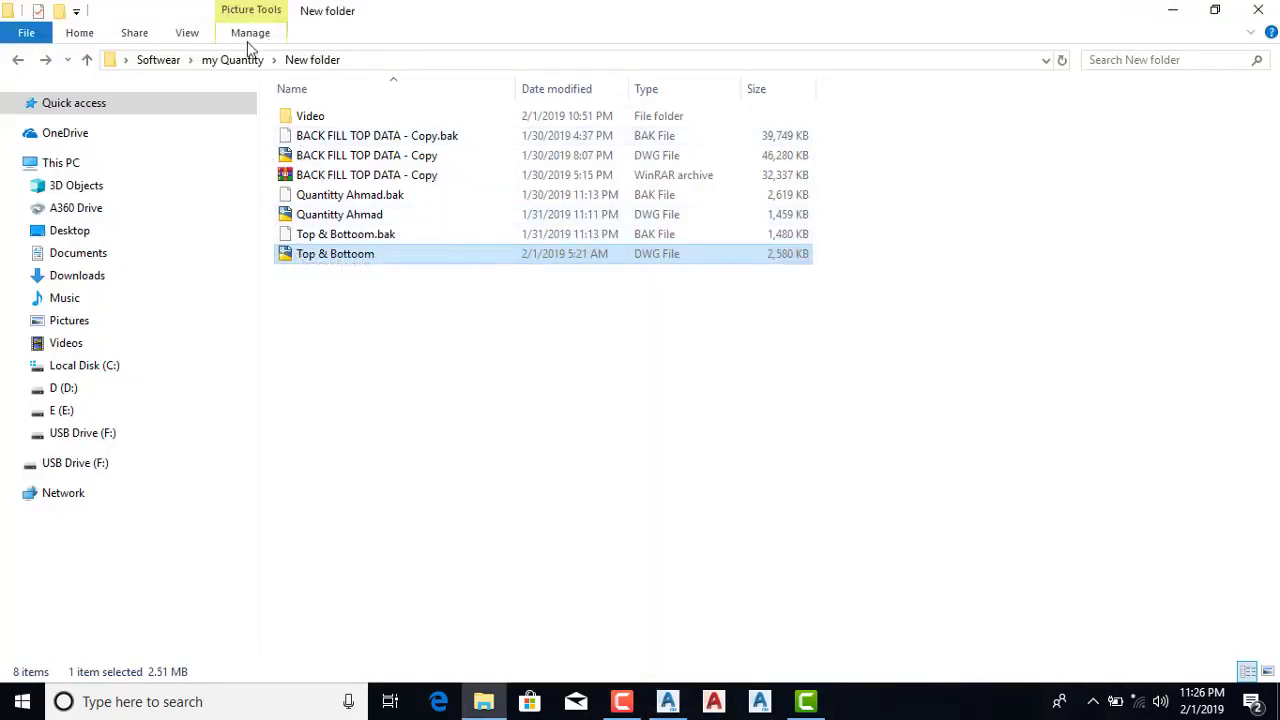
Go up to the my Quantity folder and select the TOP CSV file
{"action": "left_click", "coordinate": [231, 61]}
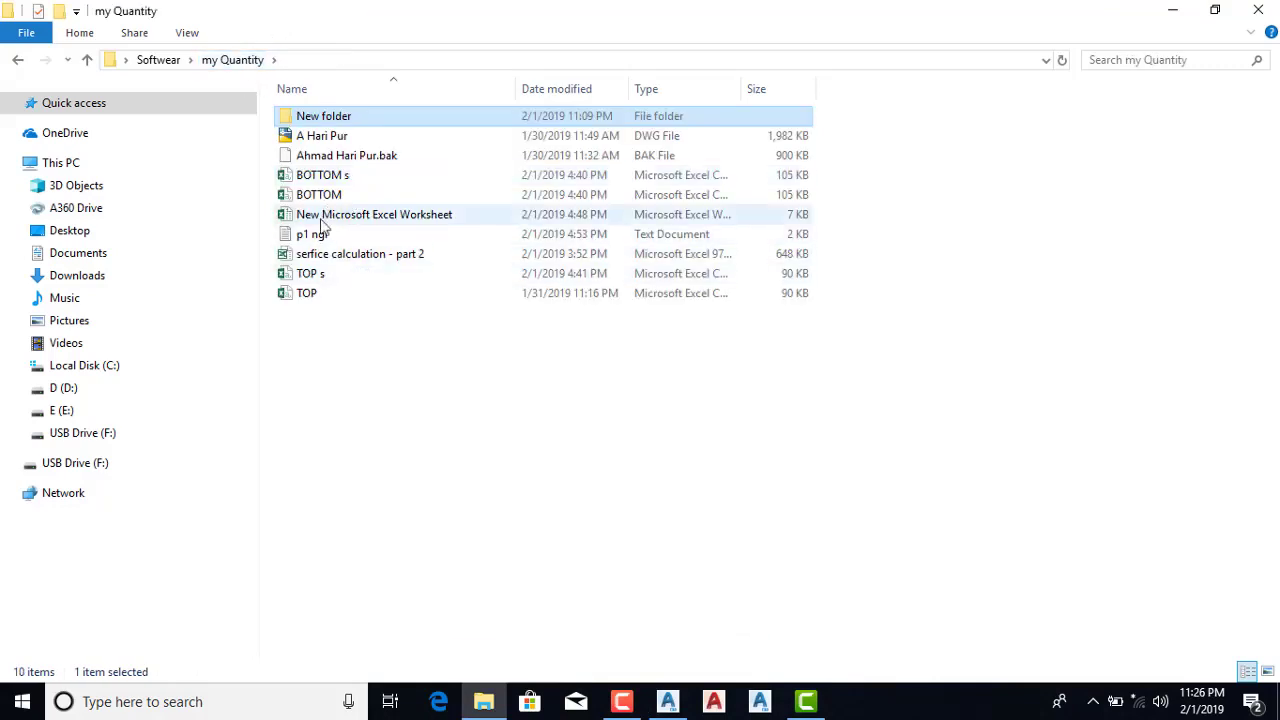
{"action": "left_click", "coordinate": [308, 300]}
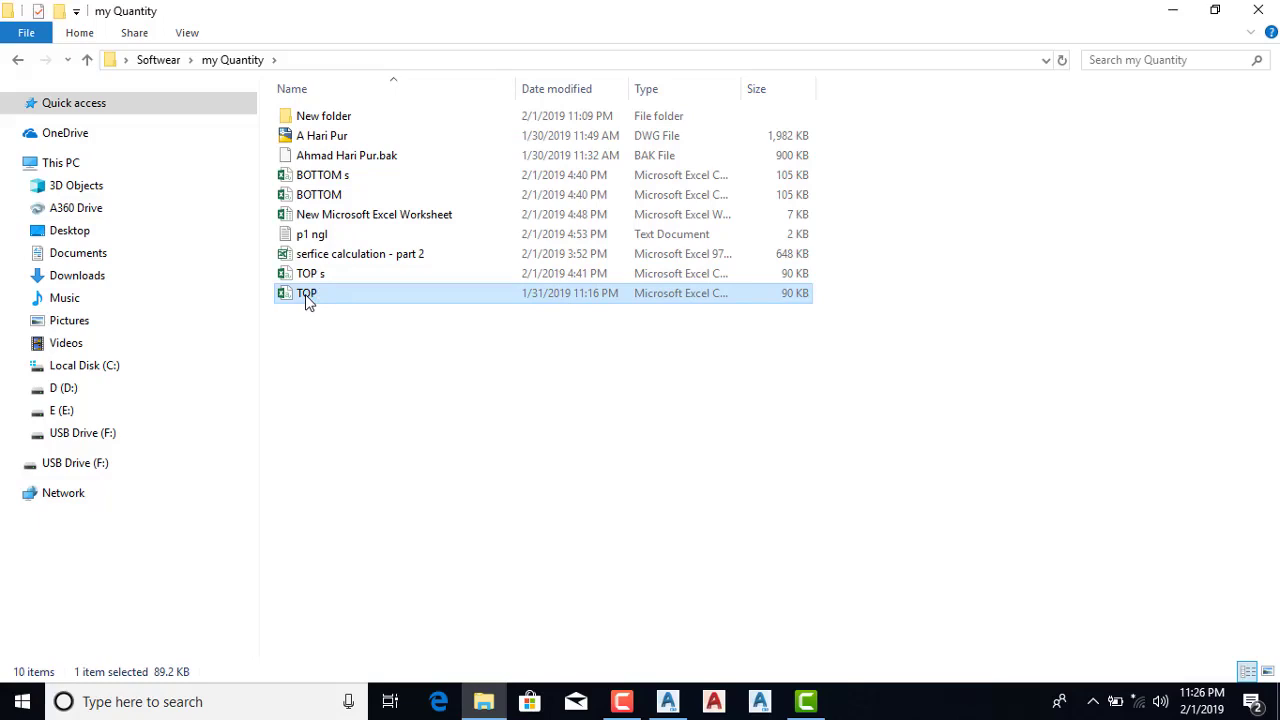
Open the TOP CSV in Excel and dismiss the Office update notices
{"action": "double_click", "coordinate": [306, 293]}
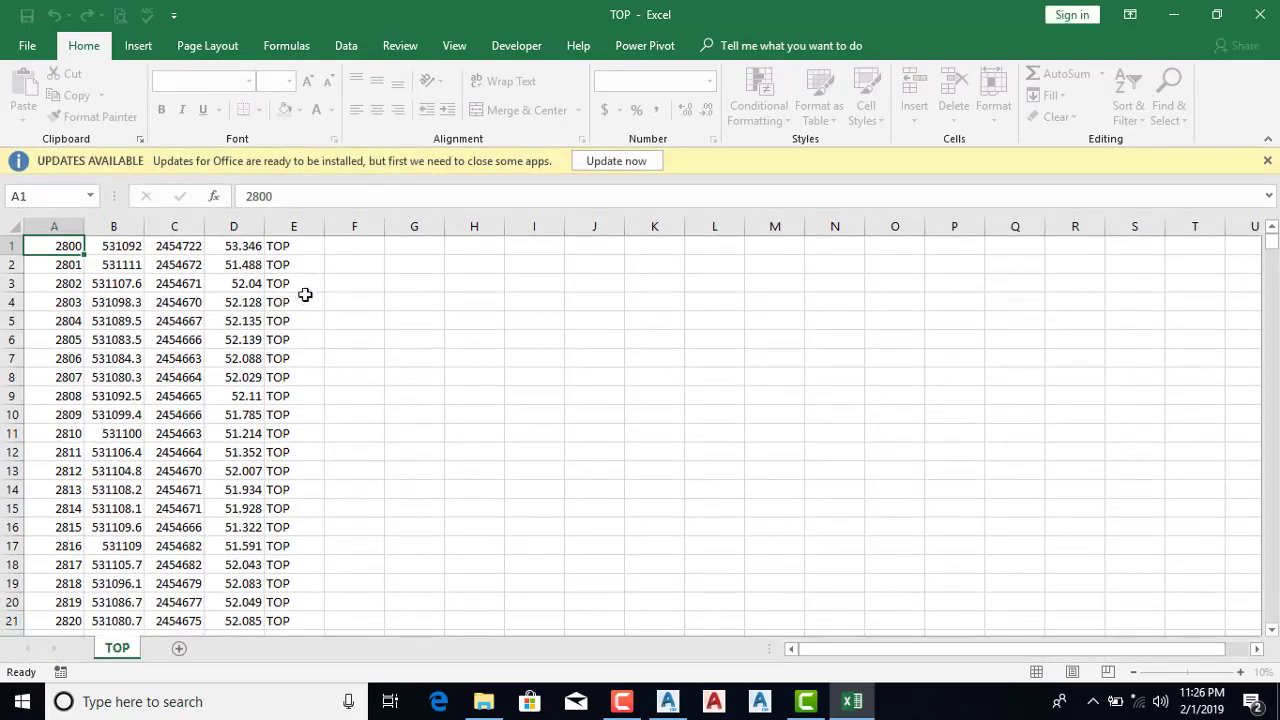
{"action": "left_click", "coordinate": [627, 163]}
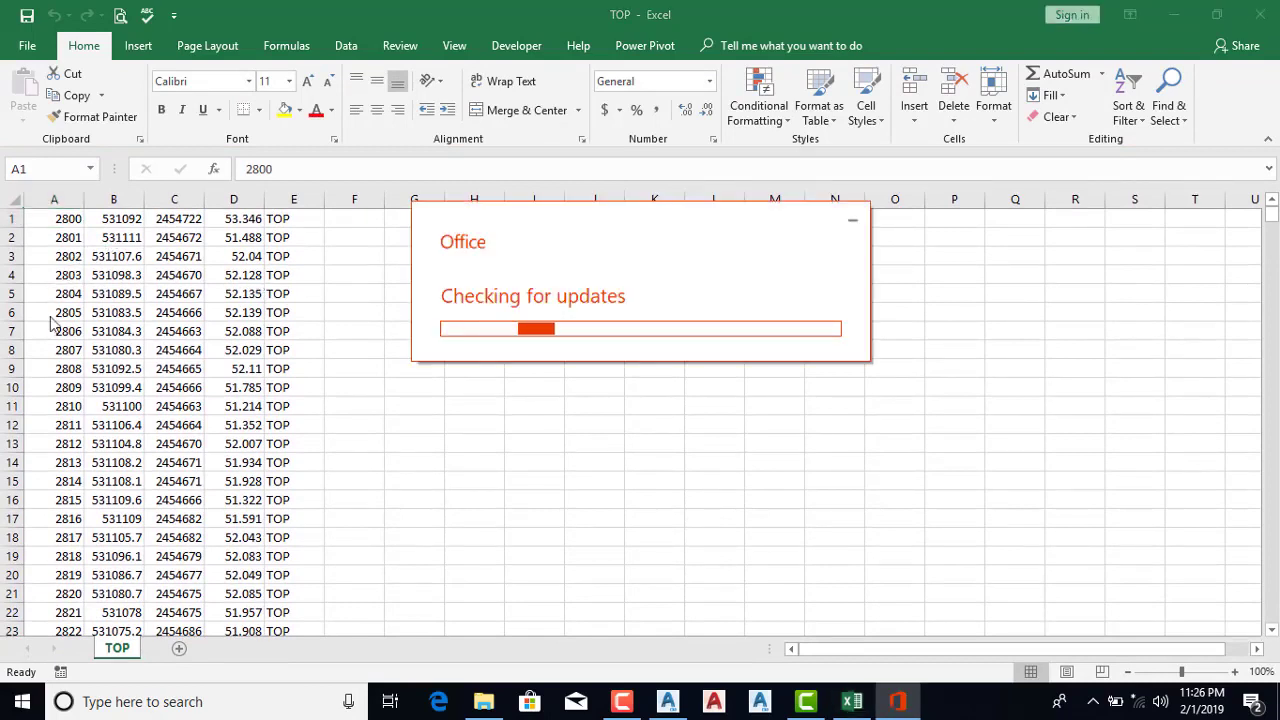
{"action": "left_click", "coordinate": [853, 220]}
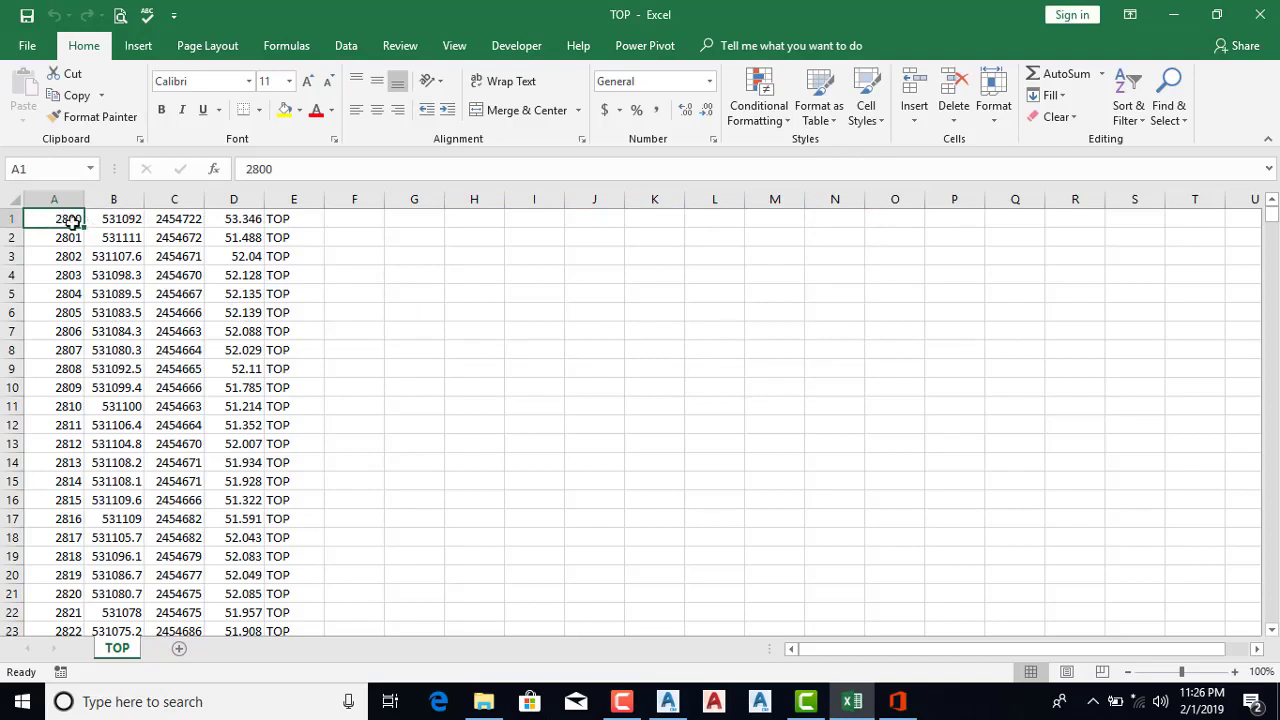
Review the station, easting, northing, elevation and TOP code columns, then minimize Excel
{"action": "left_click_drag", "start_coordinate": [68, 218], "coordinate": [45, 462]}
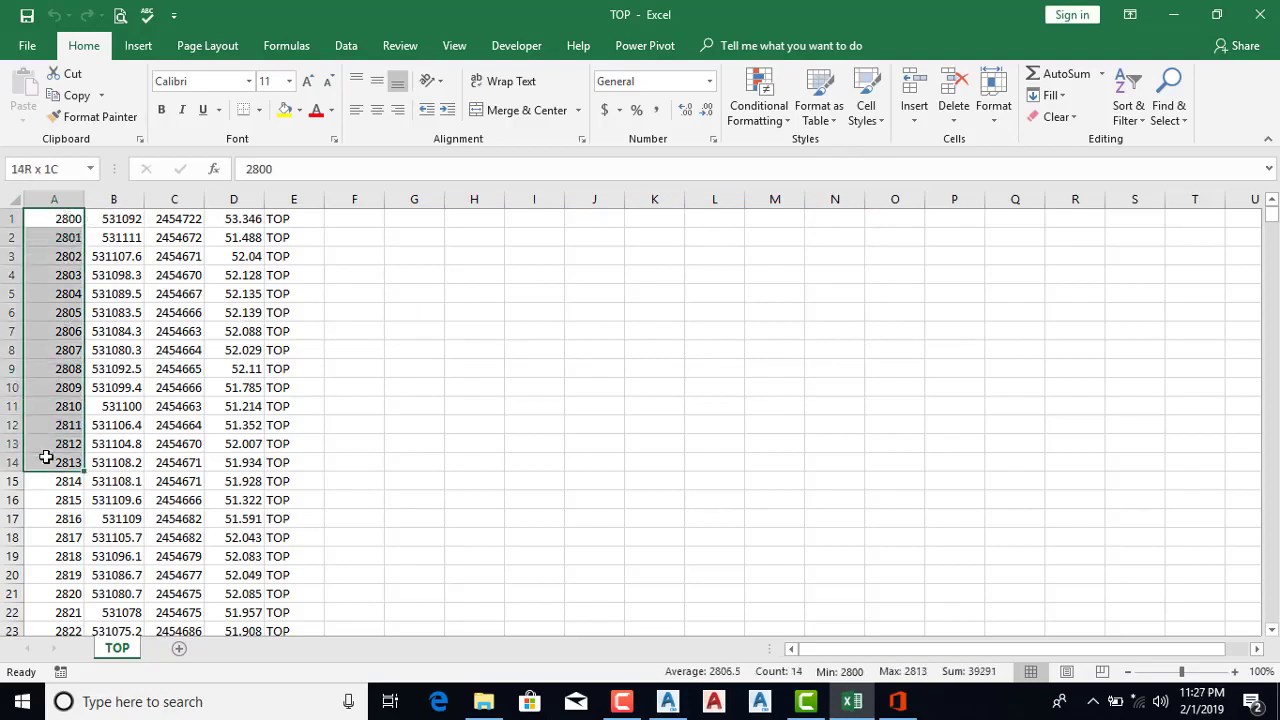
{"action": "left_click_drag", "start_coordinate": [119, 218], "coordinate": [114, 462]}
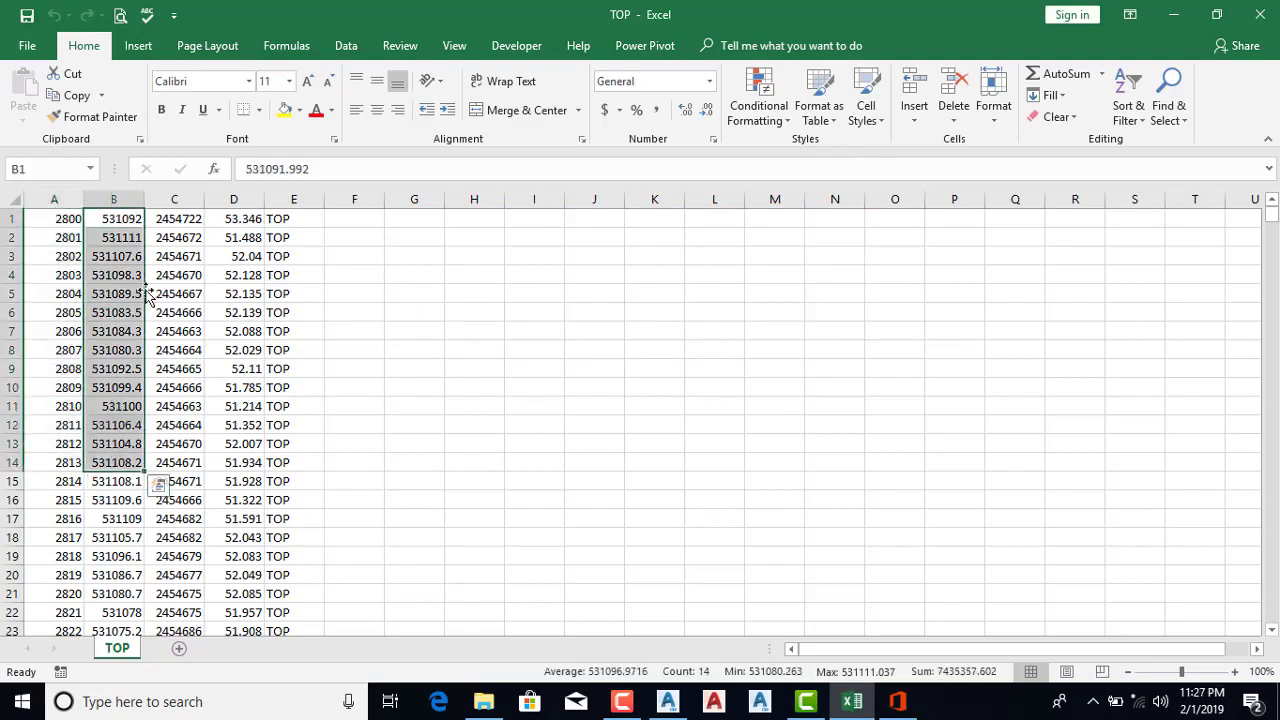
{"action": "left_click_drag", "start_coordinate": [174, 218], "coordinate": [174, 387]}
{"action": "left_click_drag", "start_coordinate": [243, 237], "coordinate": [280, 425]}
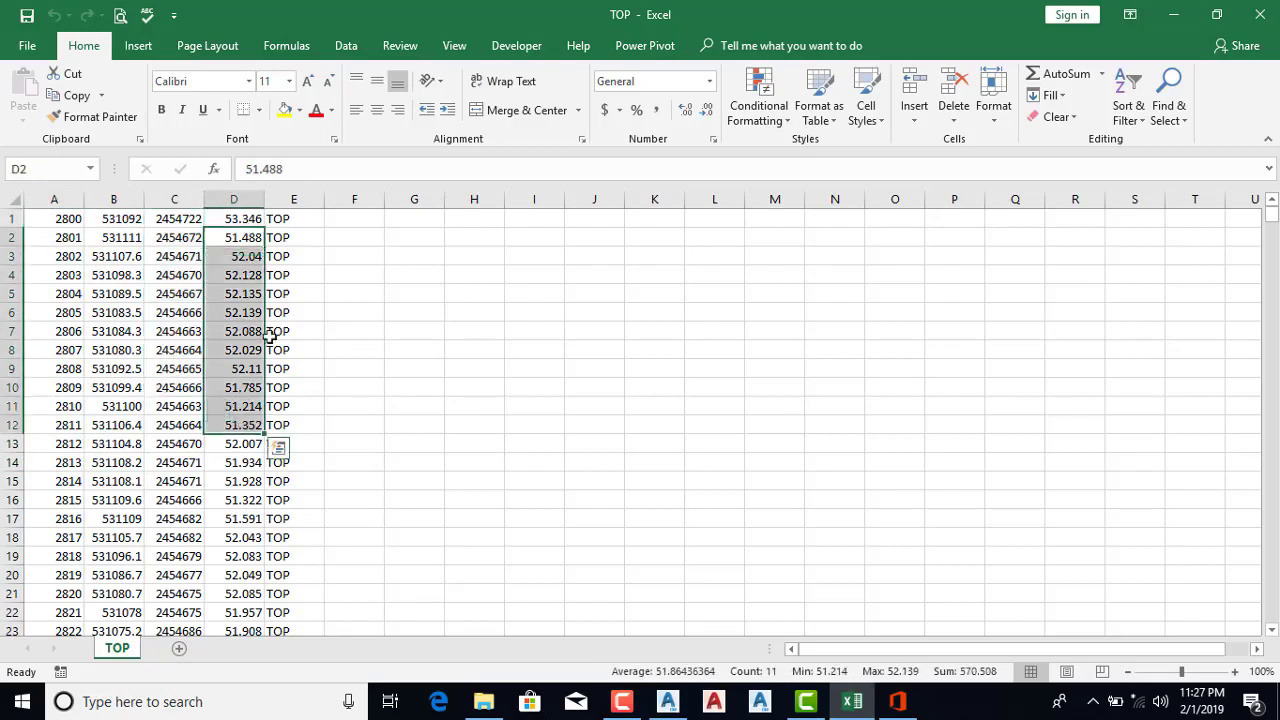
{"action": "left_click_drag", "start_coordinate": [285, 237], "coordinate": [267, 505]}
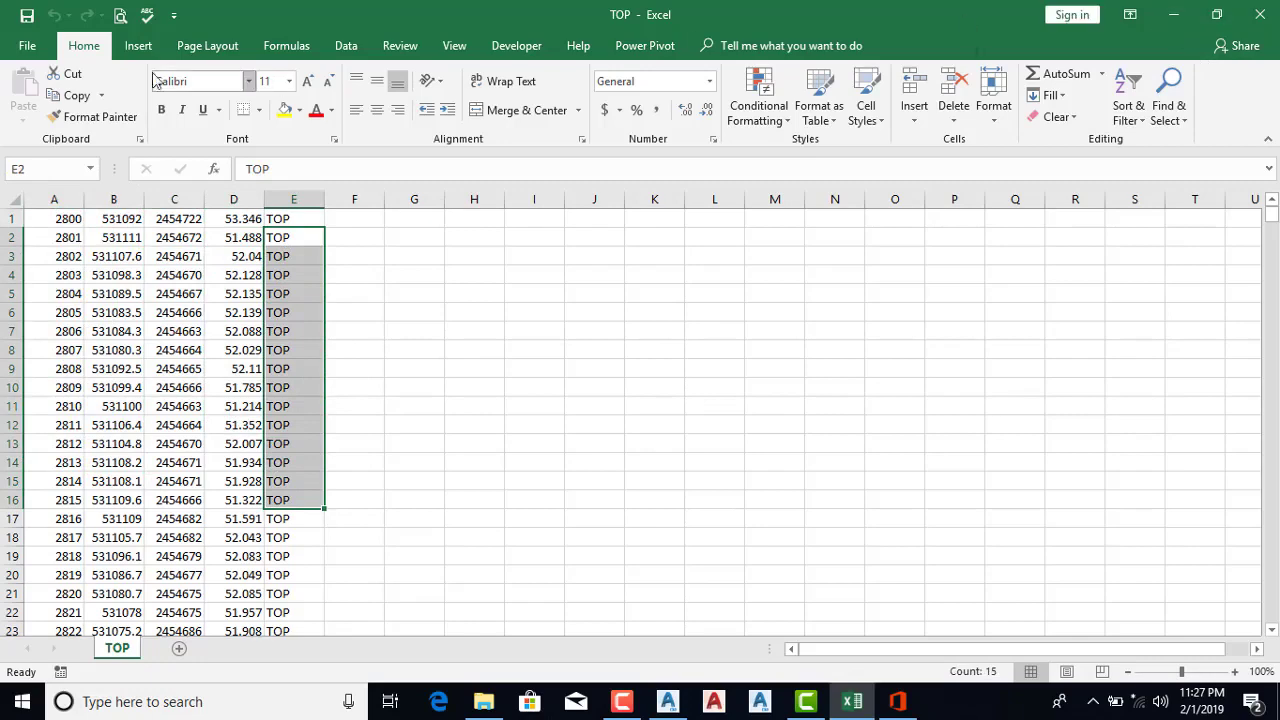
{"action": "left_click", "coordinate": [1170, 15]}
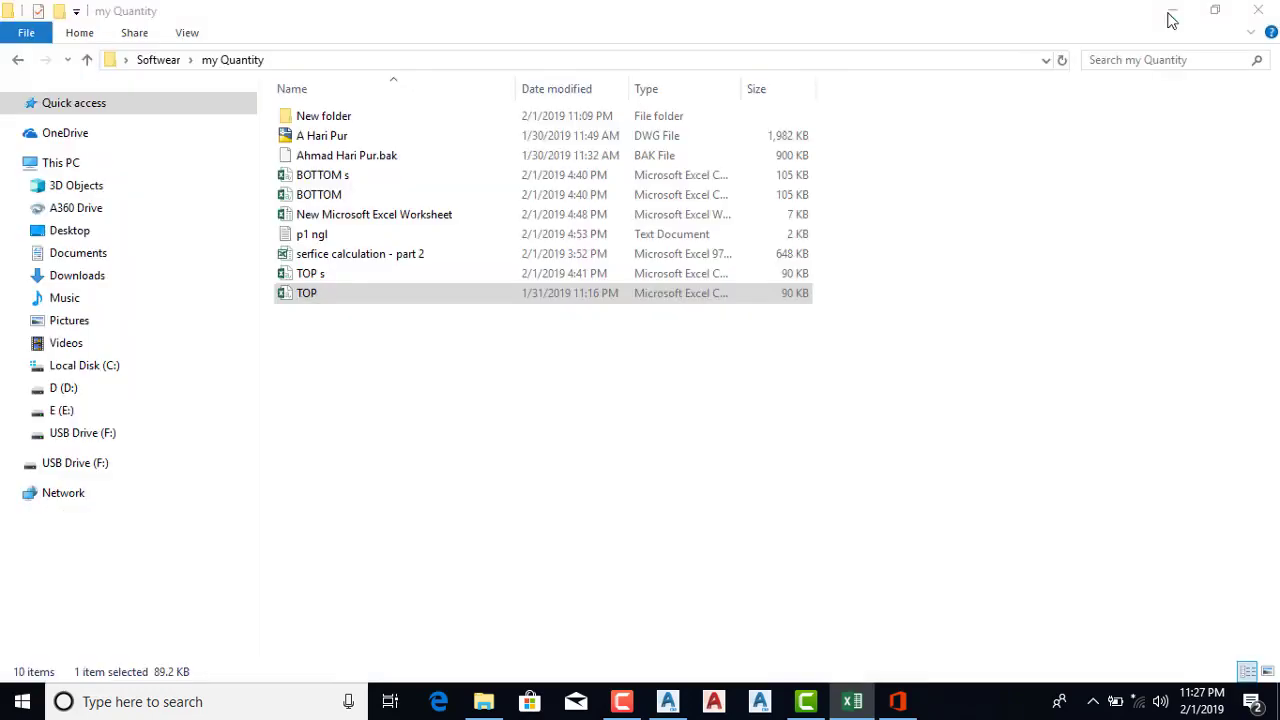
Open the BOTTOM CSV and review its point numbers, coordinates, elevations and Bottom codes
{"action": "double_click", "coordinate": [336, 198]}
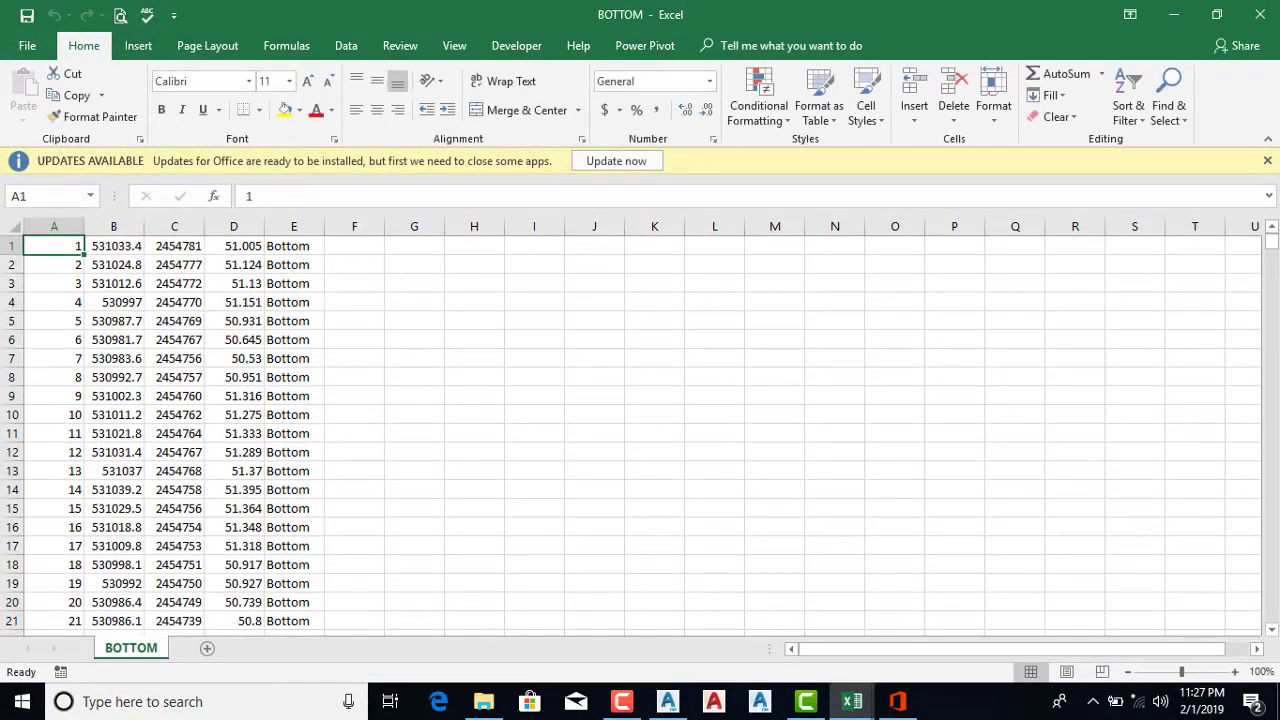
{"action": "left_click", "coordinate": [1267, 161]}
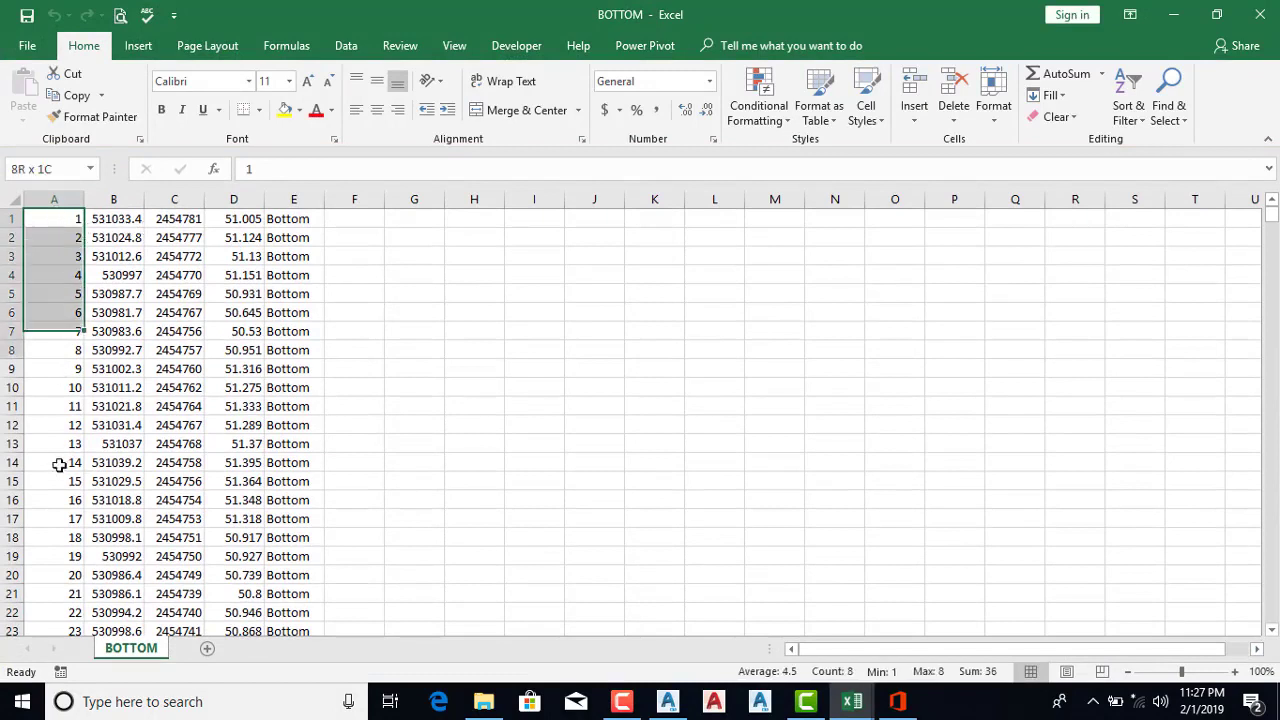
{"action": "left_click_drag", "start_coordinate": [58, 219], "coordinate": [62, 465]}
{"action": "mouse_move", "coordinate": [140, 219]}
{"action": "left_mouse_down"}
{"action": "mouse_move", "coordinate": [150, 368]}
{"action": "mouse_move", "coordinate": [180, 300]}
{"action": "left_mouse_up"}
{"action": "left_click_drag", "start_coordinate": [236, 237], "coordinate": [240, 333]}
{"action": "left_click_drag", "start_coordinate": [294, 280], "coordinate": [288, 333]}
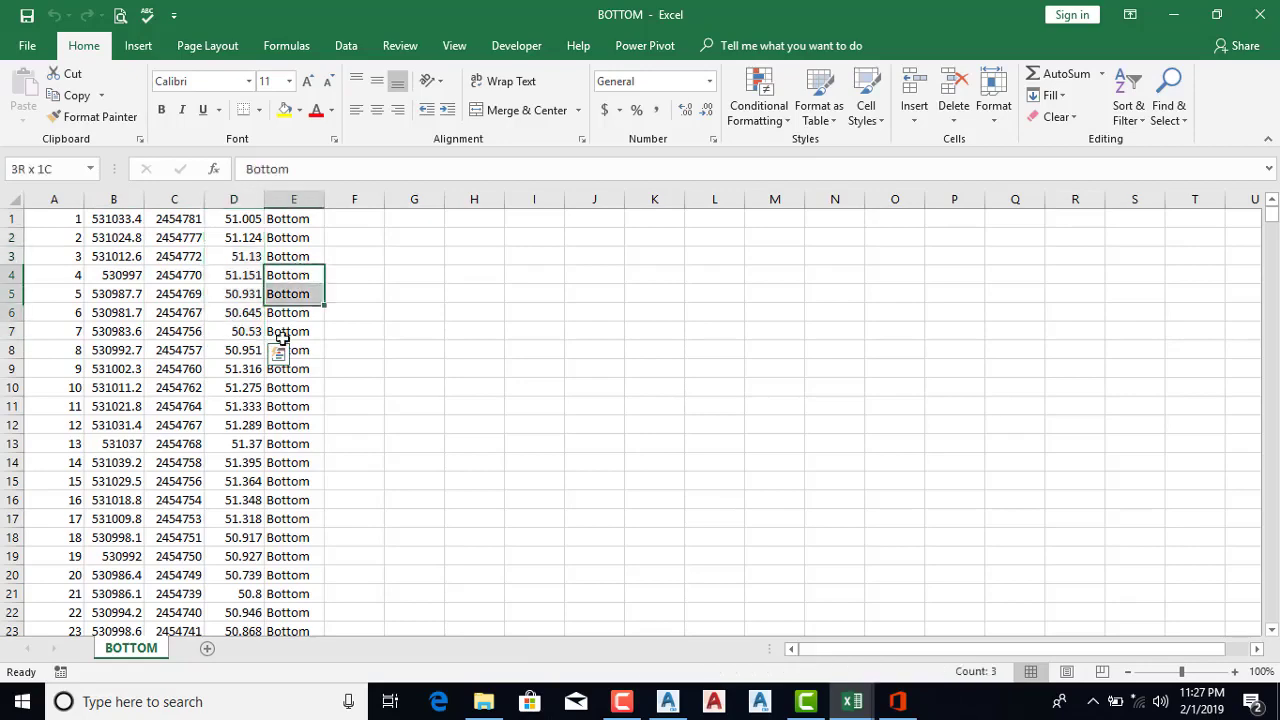
Minimize the BOTTOM workbook, glance at the TOP codes, then minimize TOP too
{"action": "left_click", "coordinate": [1180, 17]}
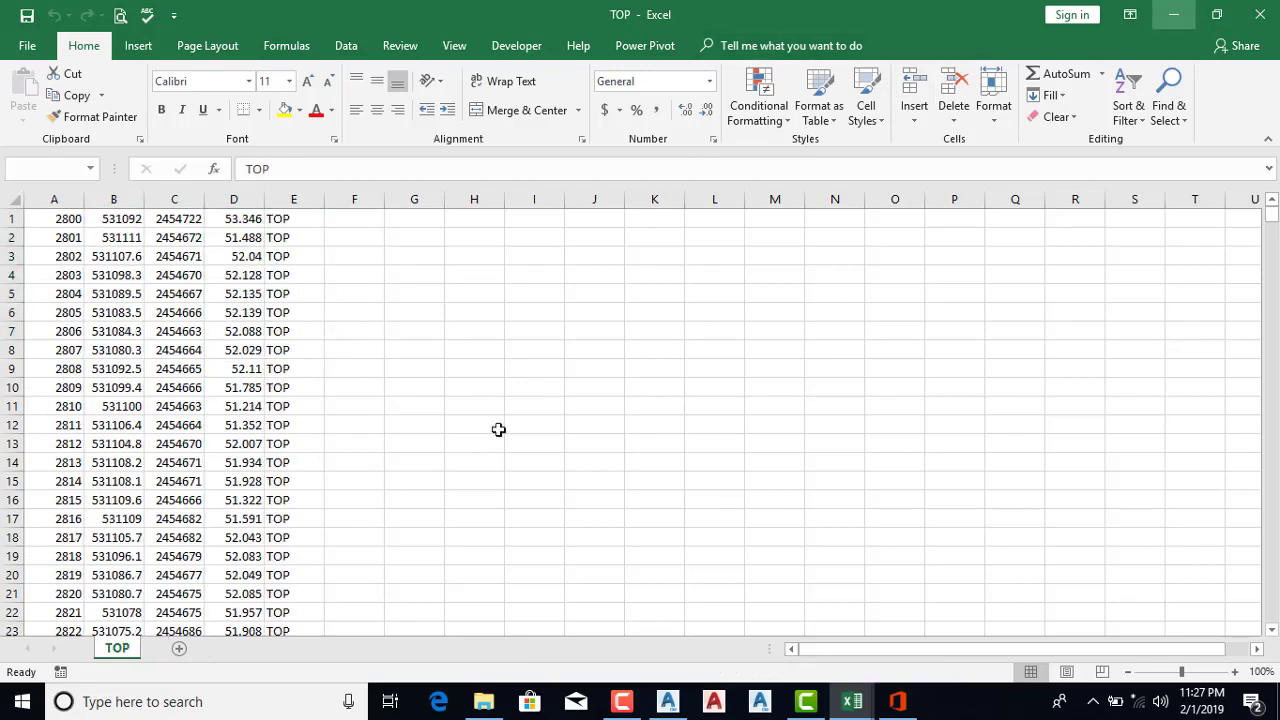
{"action": "left_click_drag", "start_coordinate": [290, 219], "coordinate": [337, 523]}
{"action": "left_click", "coordinate": [1171, 14]}
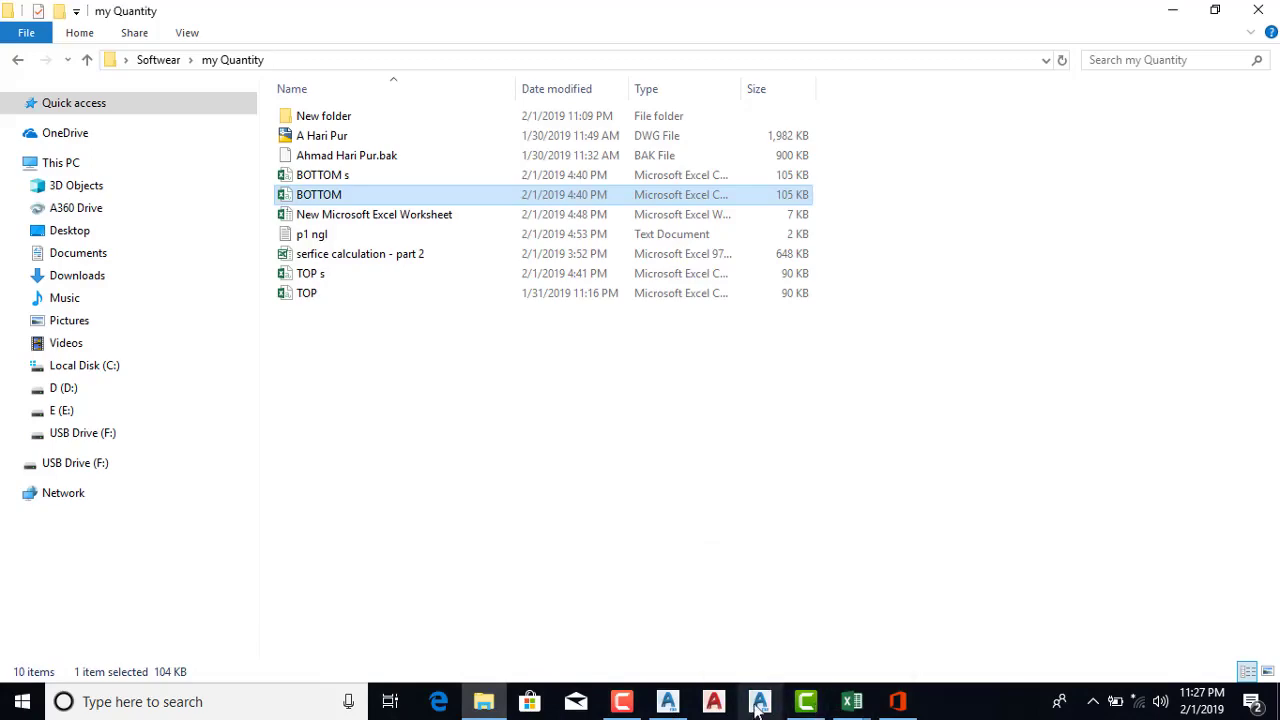
Delete the blue polyline crossing the upper green parcel, then minimize Civil 3D
{"action": "mouse_move", "coordinate": [668, 702]}
{"action": "left_click", "coordinate": [673, 665]}
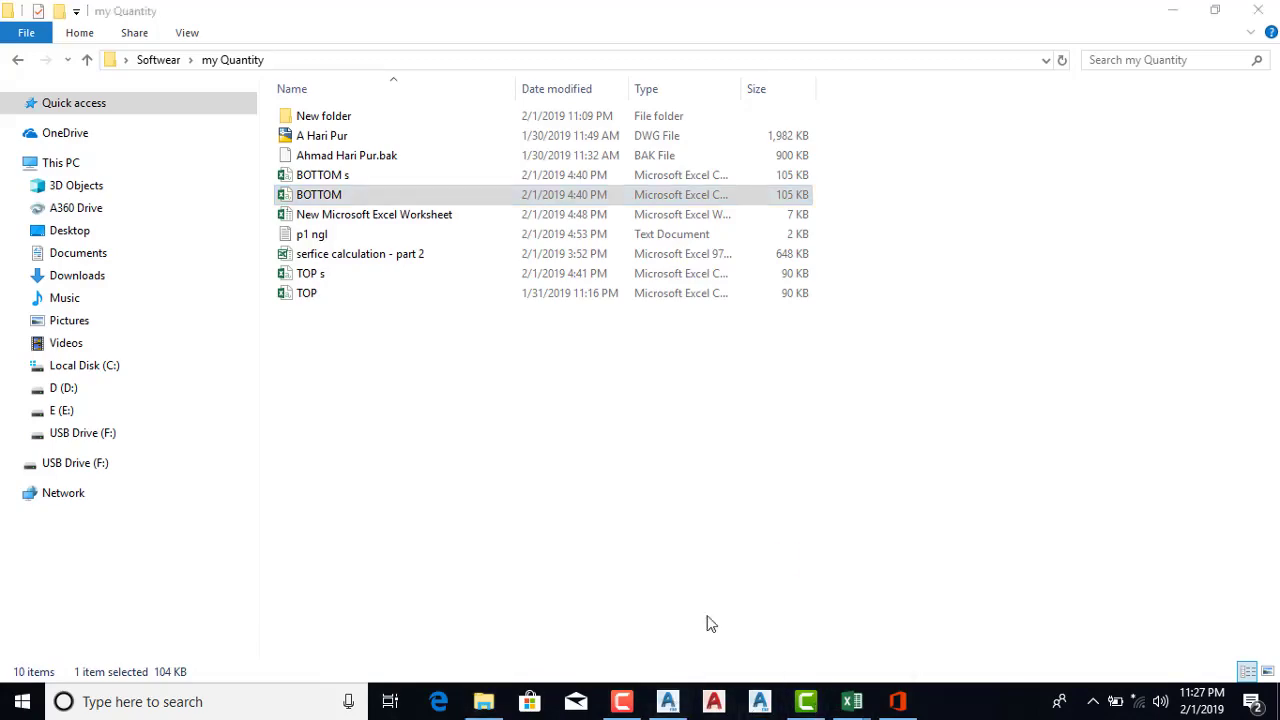
{"action": "scroll", "coordinate": [520, 495], "scroll_direction": "down", "scroll_amount": 4}
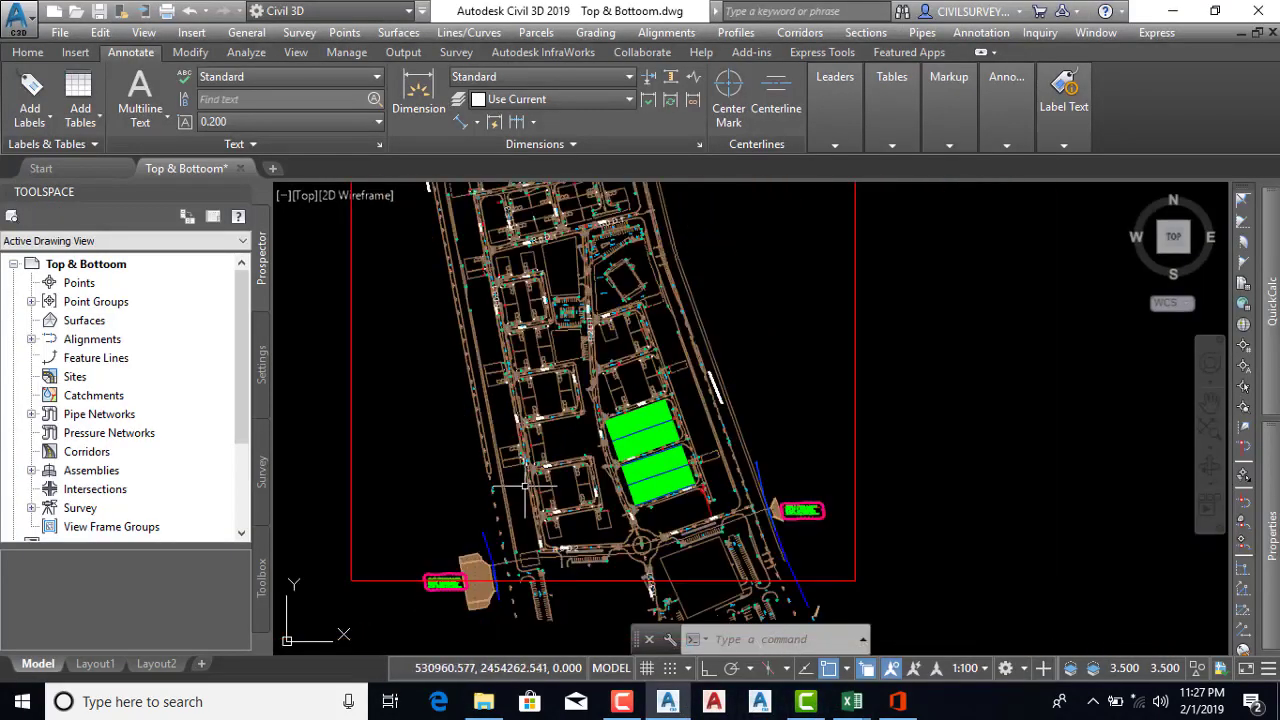
{"action": "scroll", "coordinate": [520, 495], "scroll_direction": "down", "scroll_amount": 2}
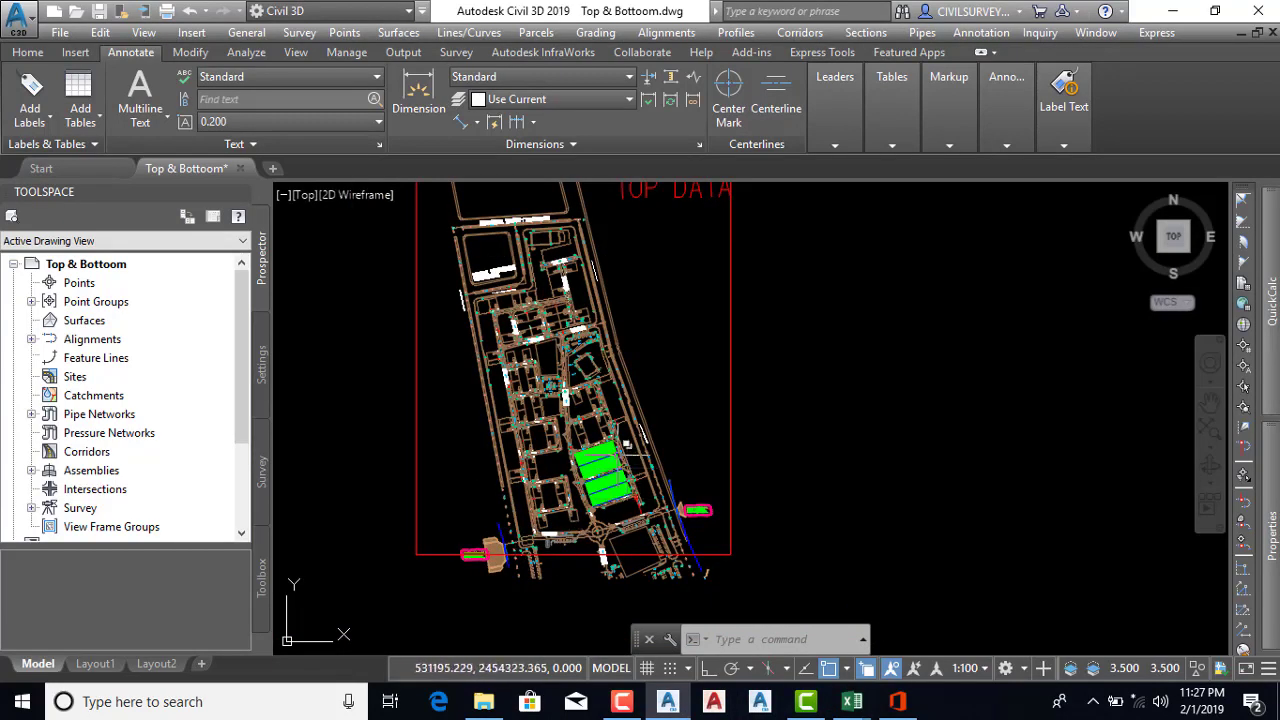
{"action": "scroll", "coordinate": [620, 465], "scroll_direction": "up", "scroll_amount": 6}
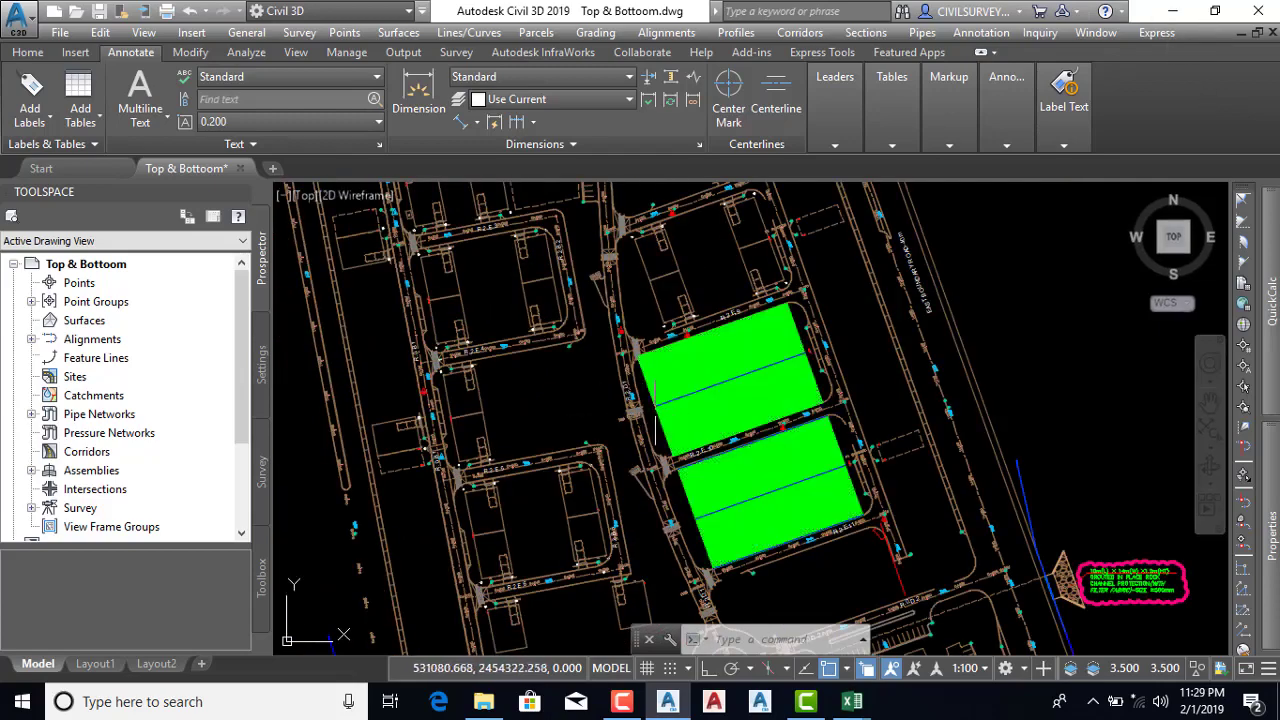
{"action": "scroll", "coordinate": [653, 377], "scroll_direction": "up", "scroll_amount": 3}
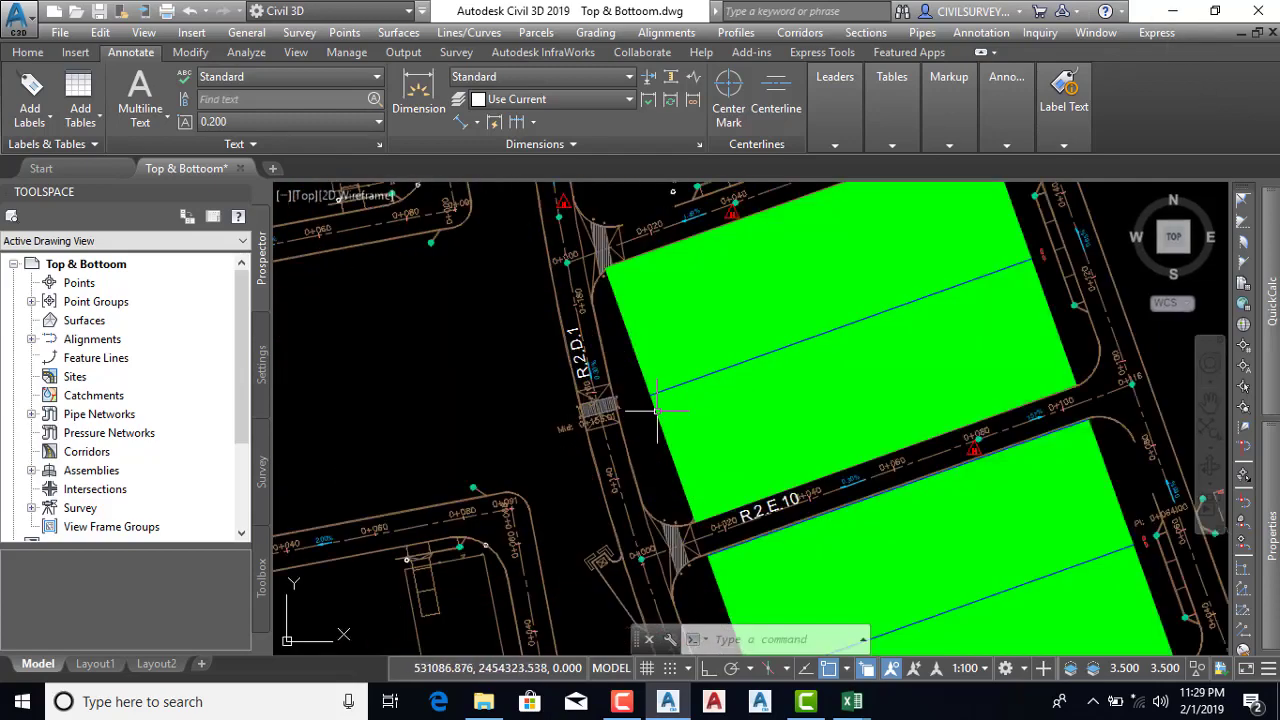
{"action": "scroll", "coordinate": [653, 377], "scroll_direction": "up", "scroll_amount": 2}
{"action": "left_click", "coordinate": [695, 379]}
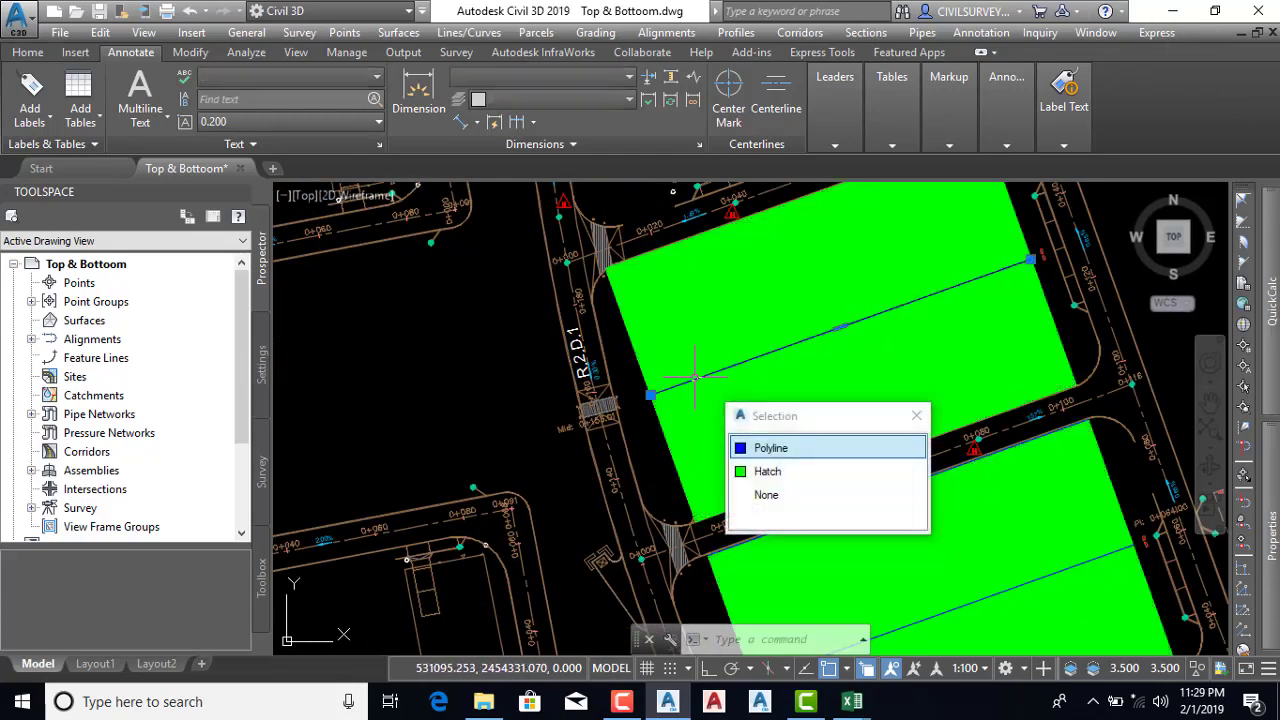
{"action": "key", "text": "Delete"}
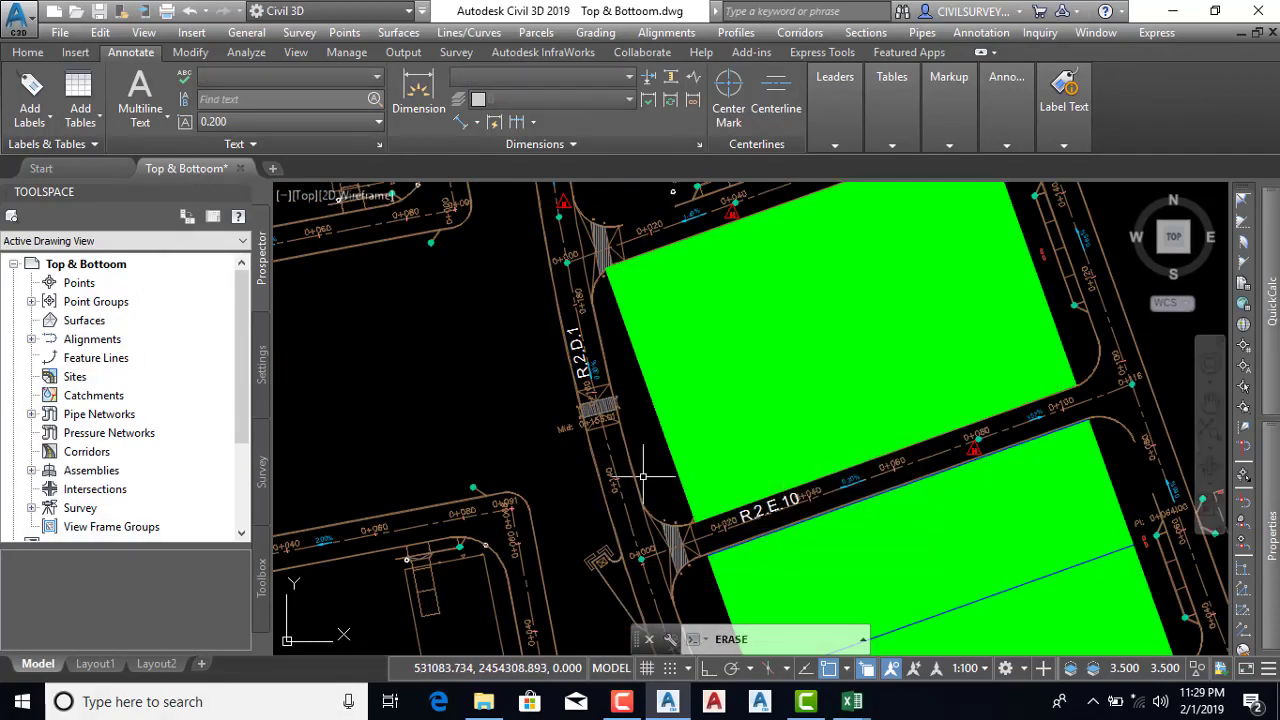
{"action": "scroll", "coordinate": [370, 235], "scroll_direction": "down", "scroll_amount": 3}
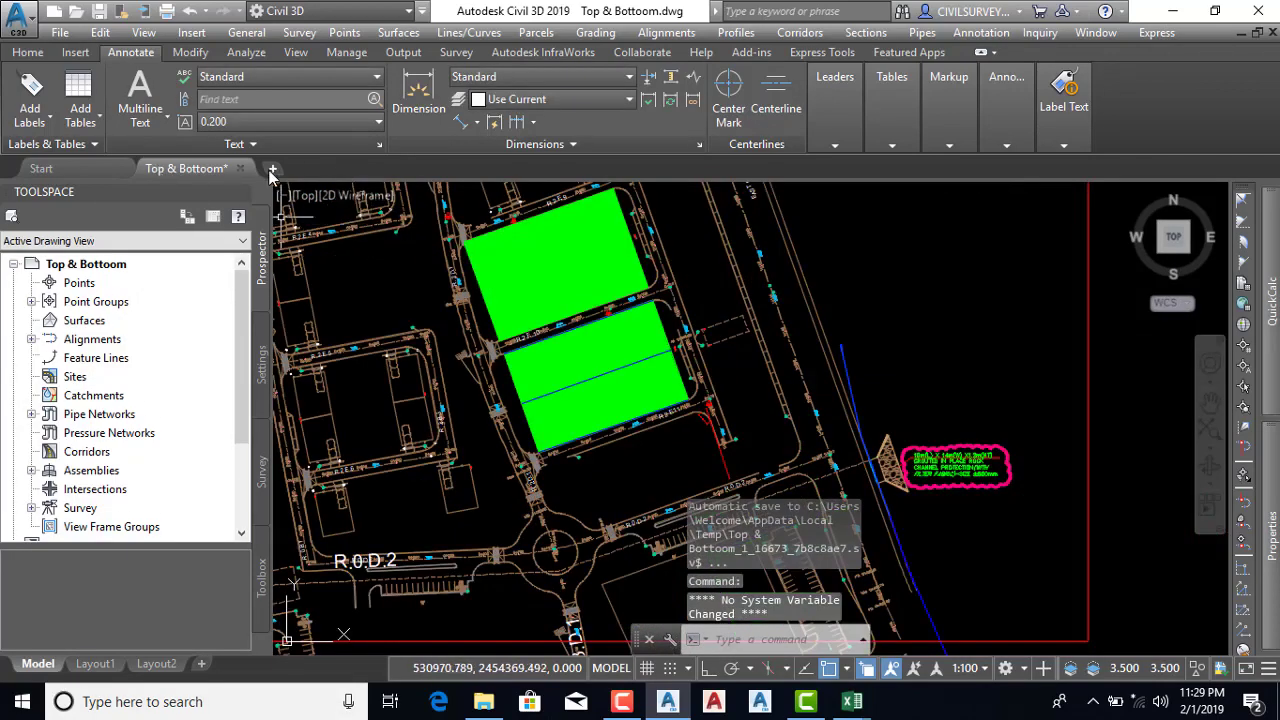
{"action": "left_click", "coordinate": [1176, 17]}
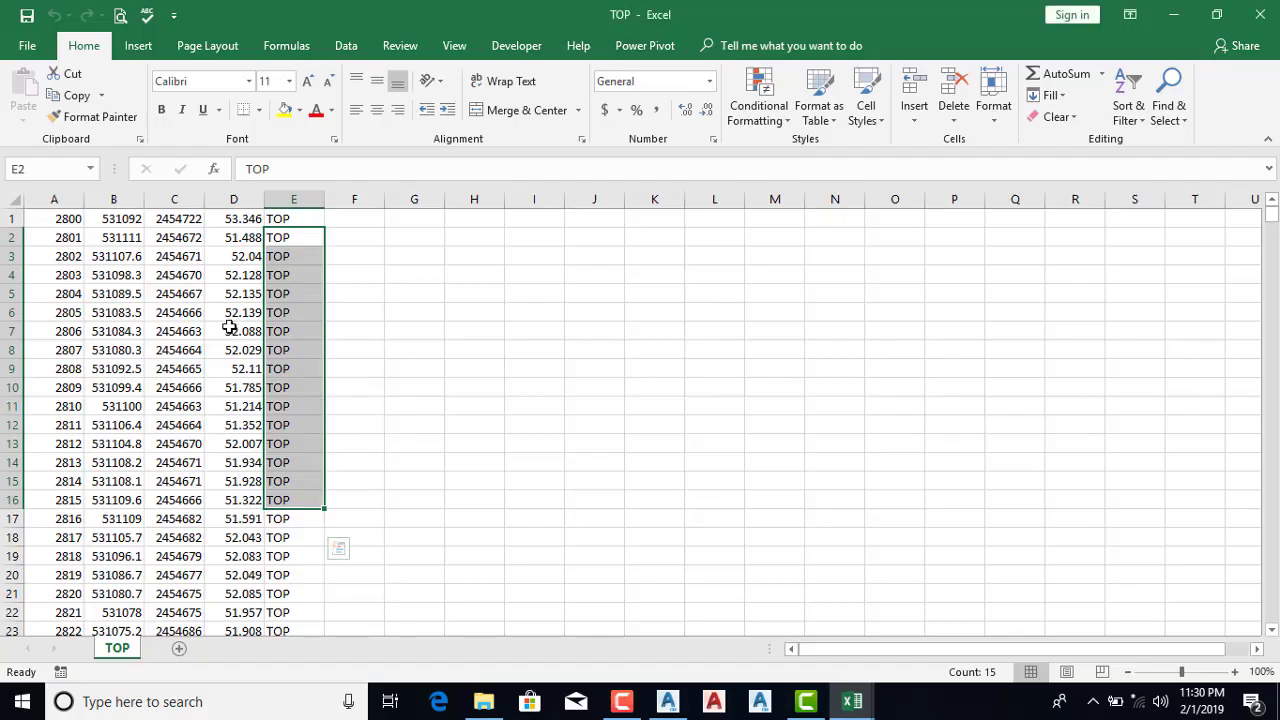
Begin a Save As of TOP to Documents, then cancel and return to the worksheet
{"action": "left_click", "coordinate": [27, 47]}
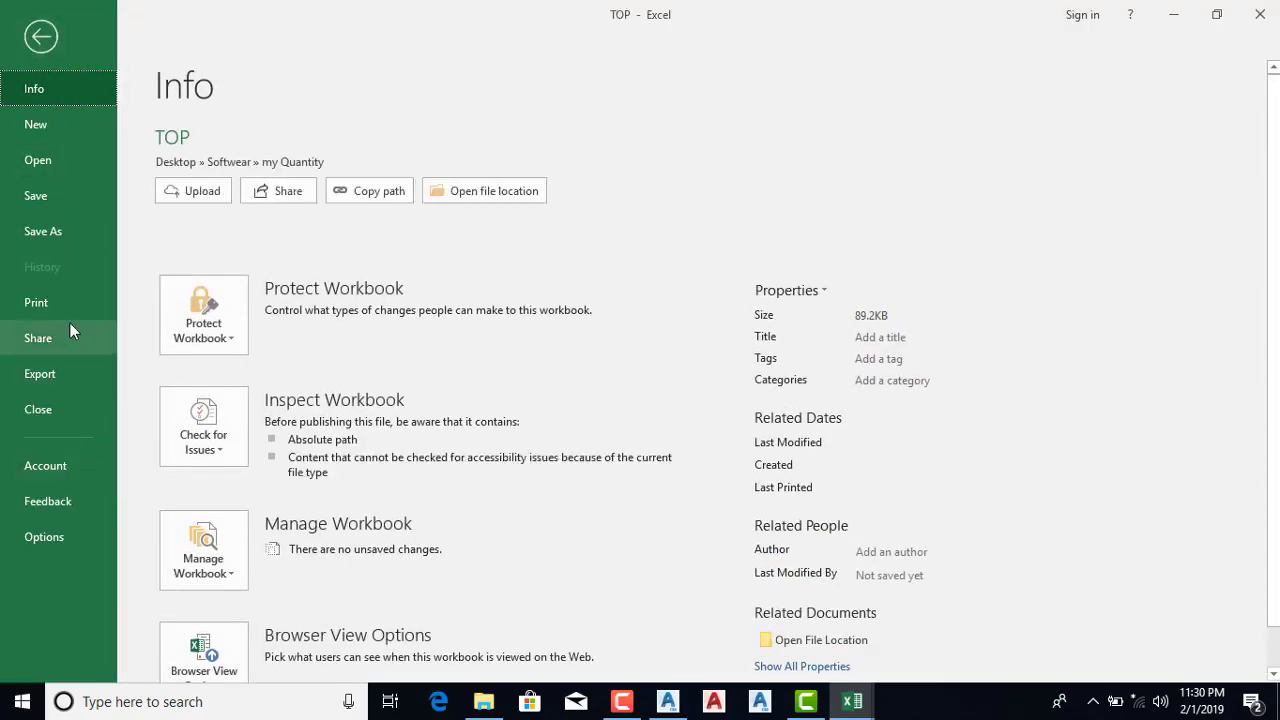
{"action": "left_click", "coordinate": [63, 239]}
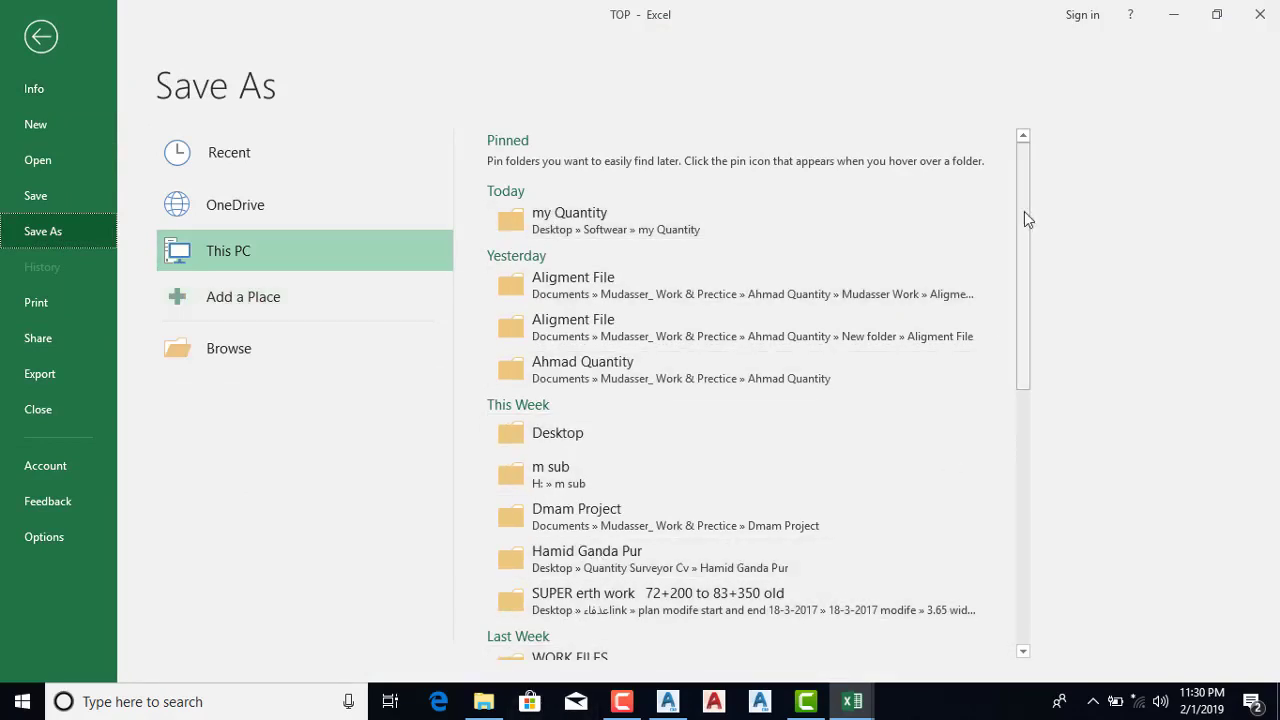
{"action": "left_click_drag", "start_coordinate": [1023, 217], "coordinate": [1000, 571]}
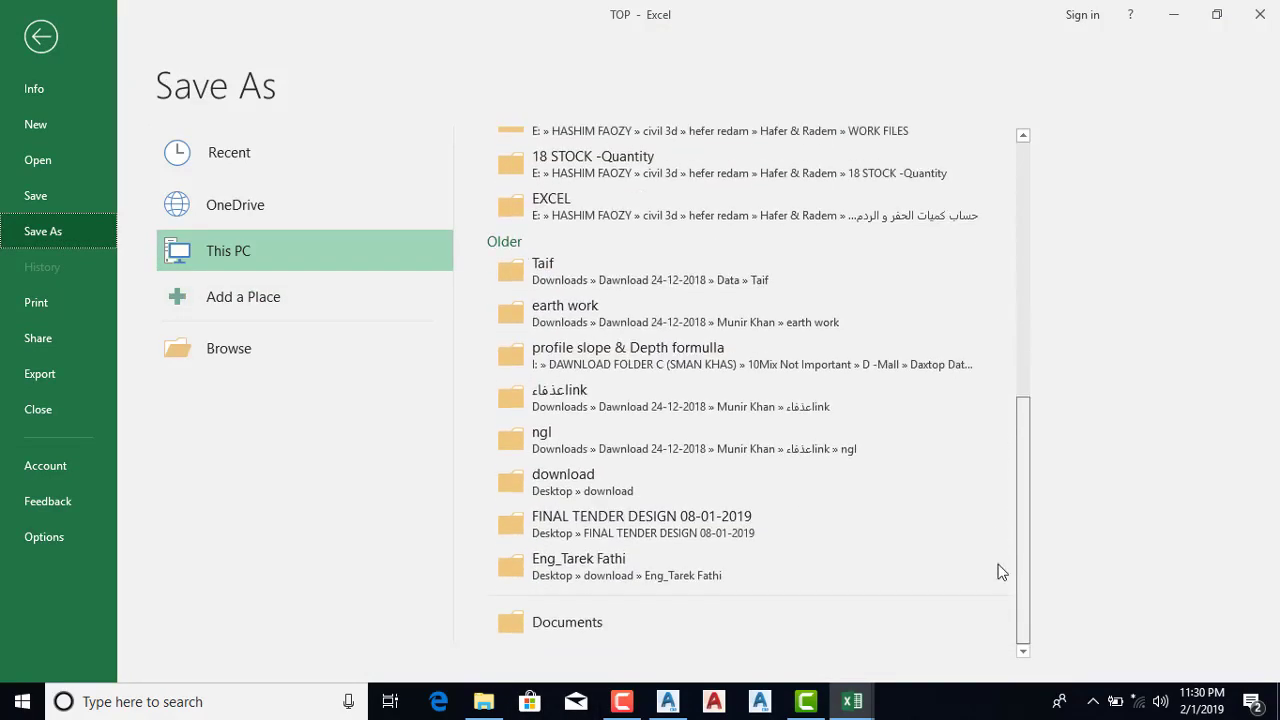
{"action": "left_click", "coordinate": [592, 620]}
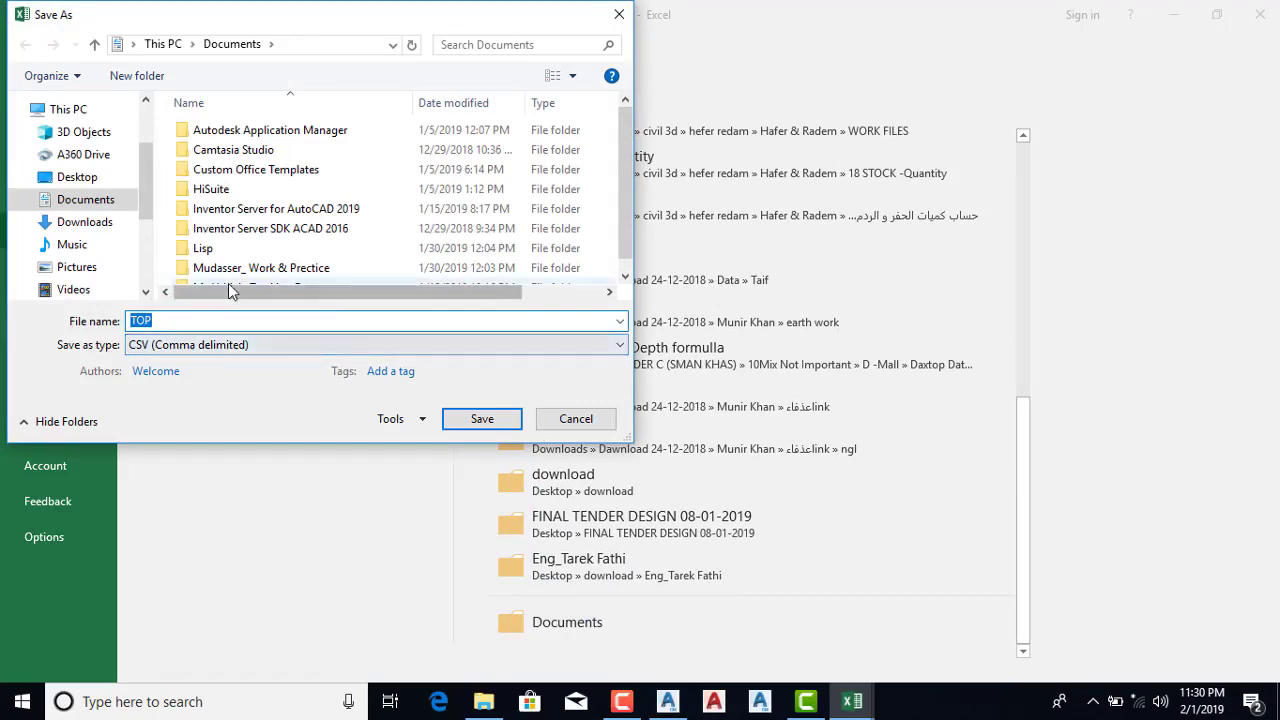
{"action": "mouse_move", "coordinate": [80, 190]}
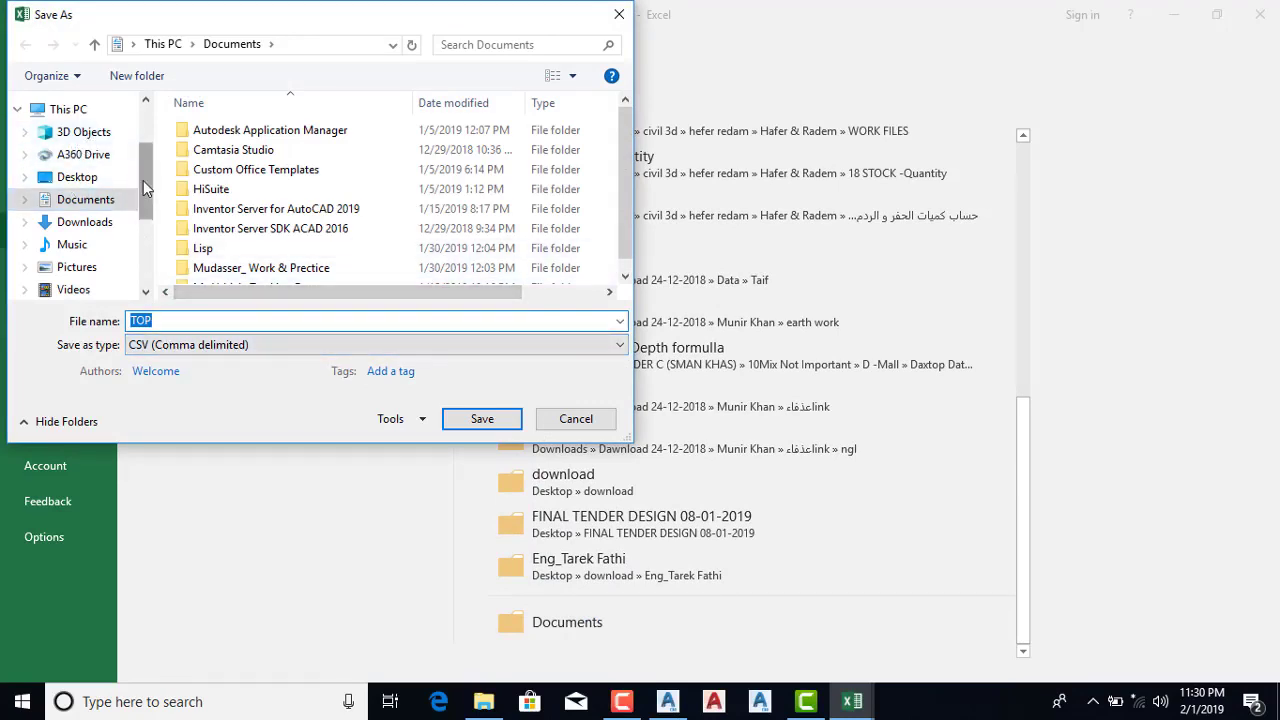
{"action": "scroll", "coordinate": [143, 180], "scroll_direction": "up", "scroll_amount": 2}
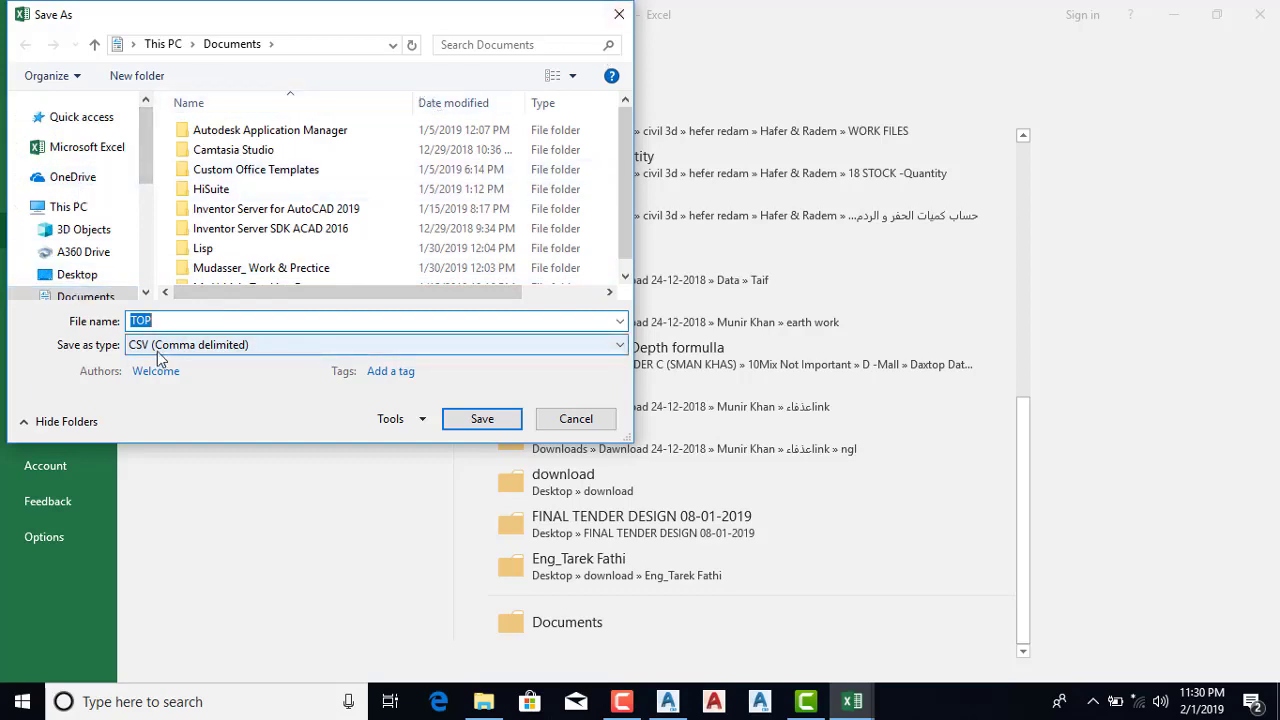
{"action": "left_click", "coordinate": [617, 13]}
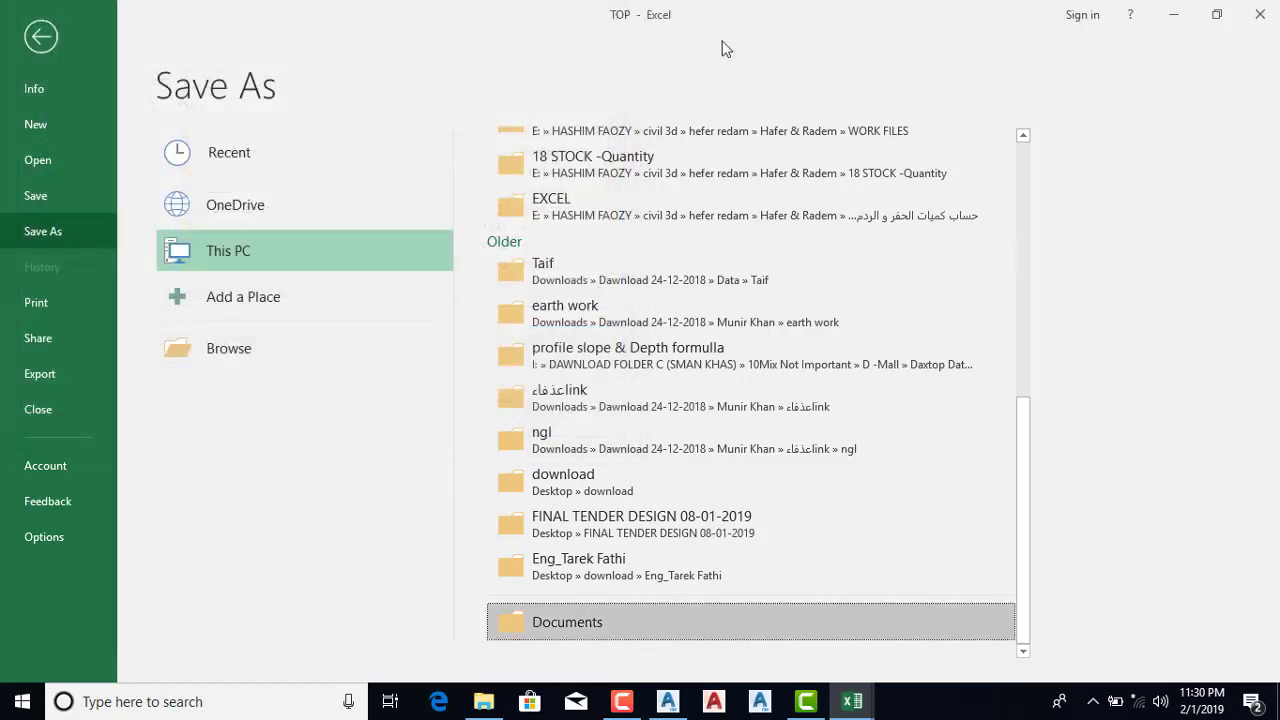
{"action": "left_click", "coordinate": [1260, 14]}
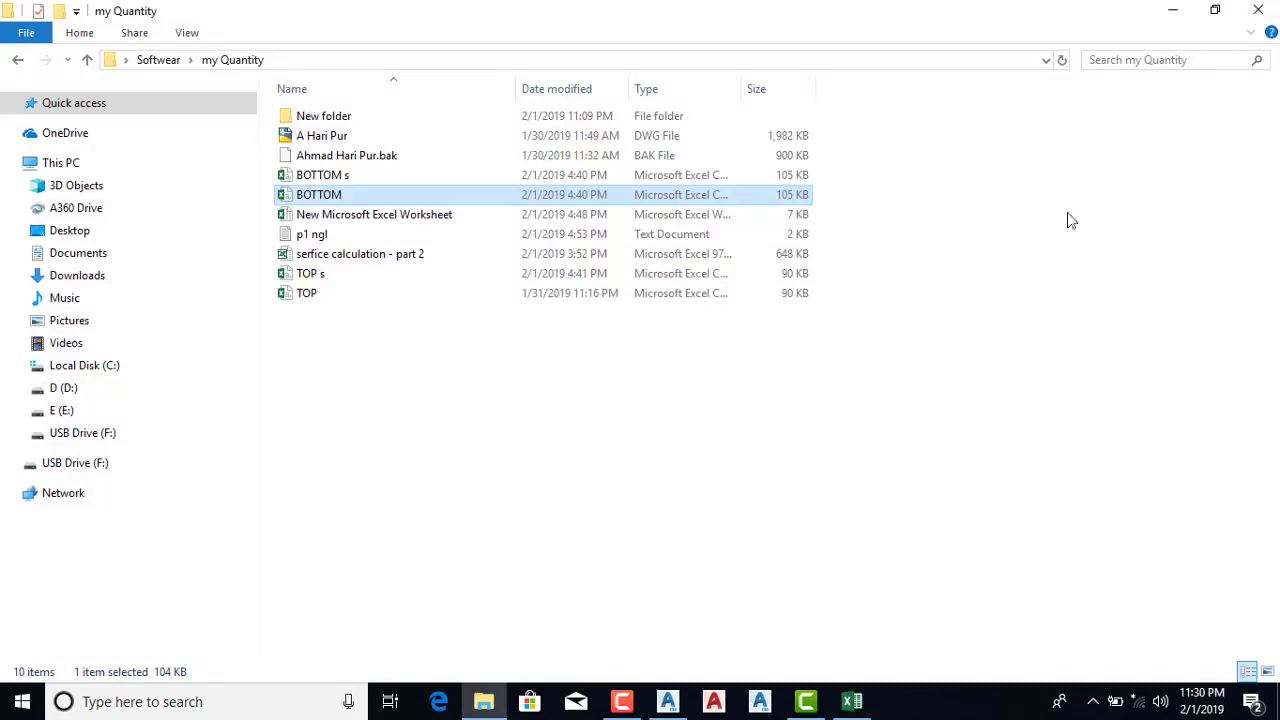
Create new drawing Drawing2 with Ctrl+N, briefly showing then closing the Point Creation Tools
{"action": "left_click", "coordinate": [668, 701]}
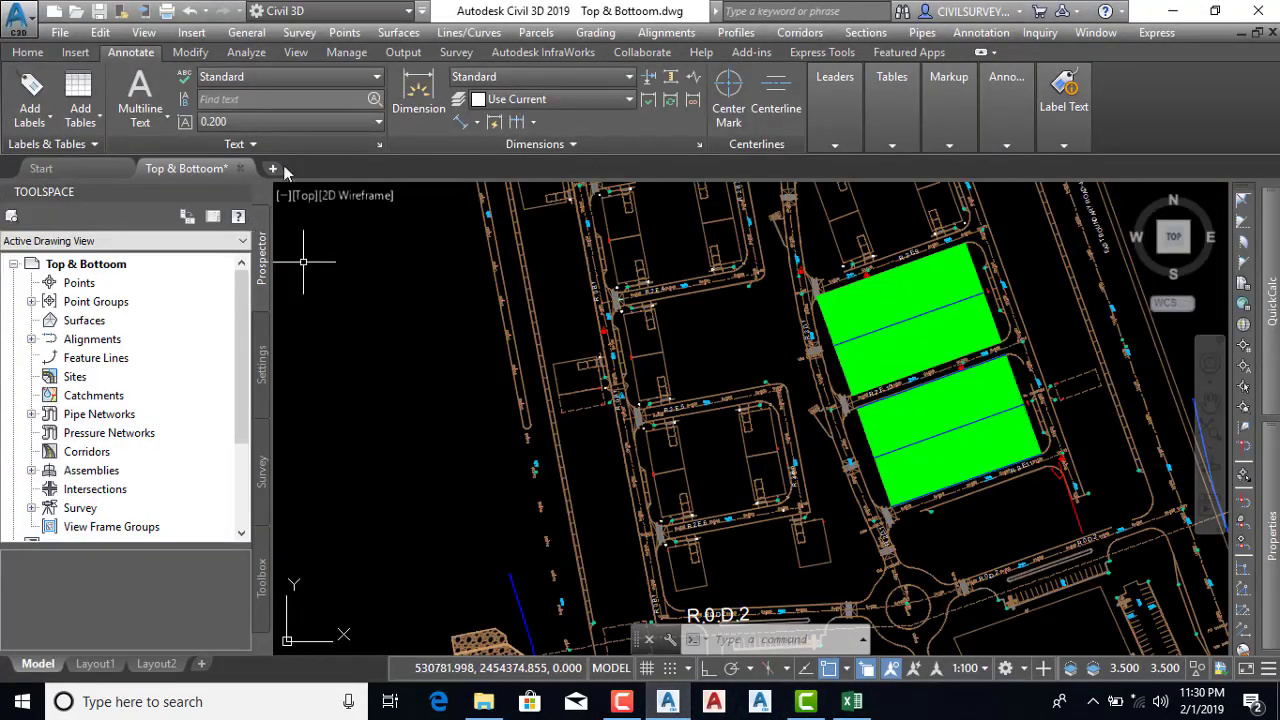
{"action": "key", "text": "ctrl+n"}
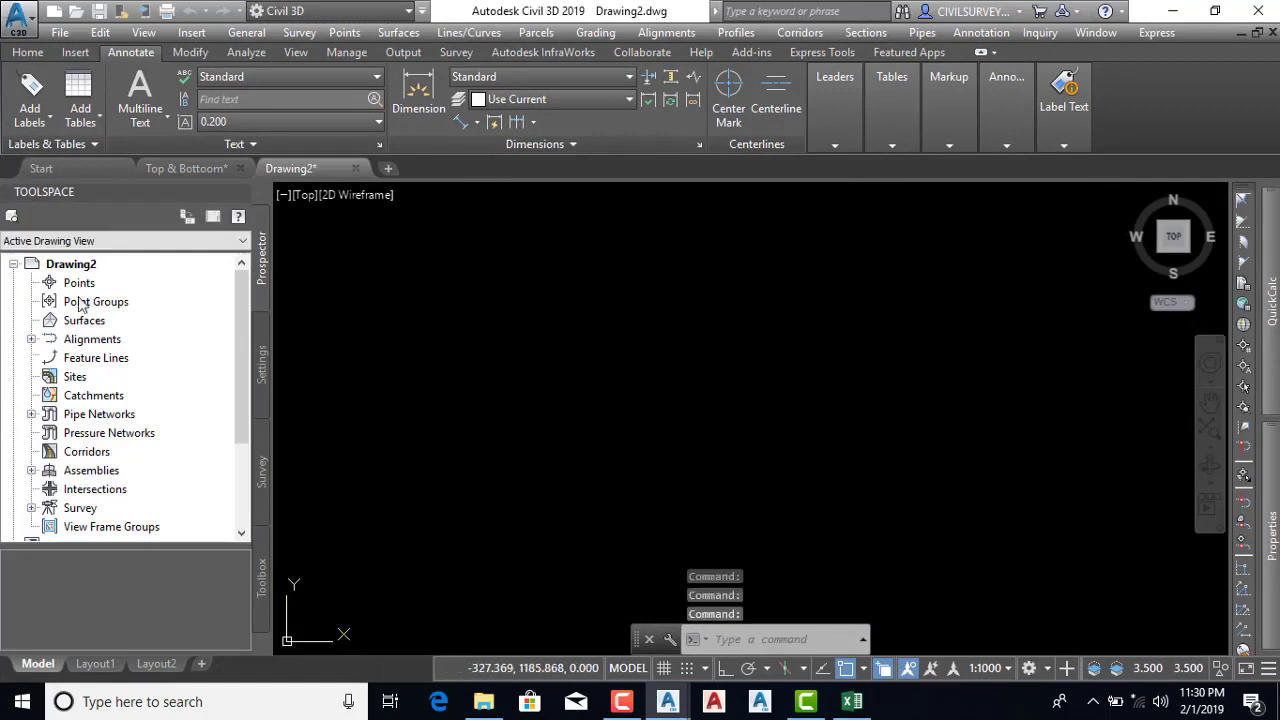
{"action": "left_click", "coordinate": [30, 52]}
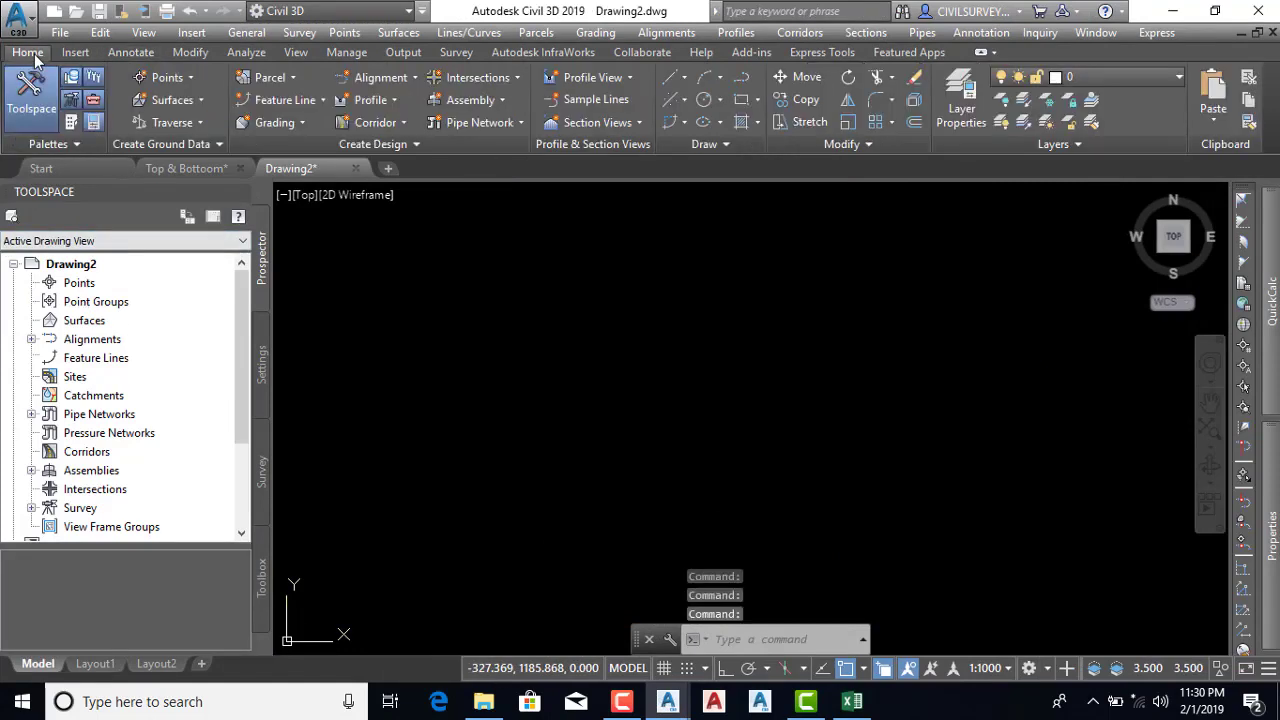
{"action": "left_click", "coordinate": [192, 77]}
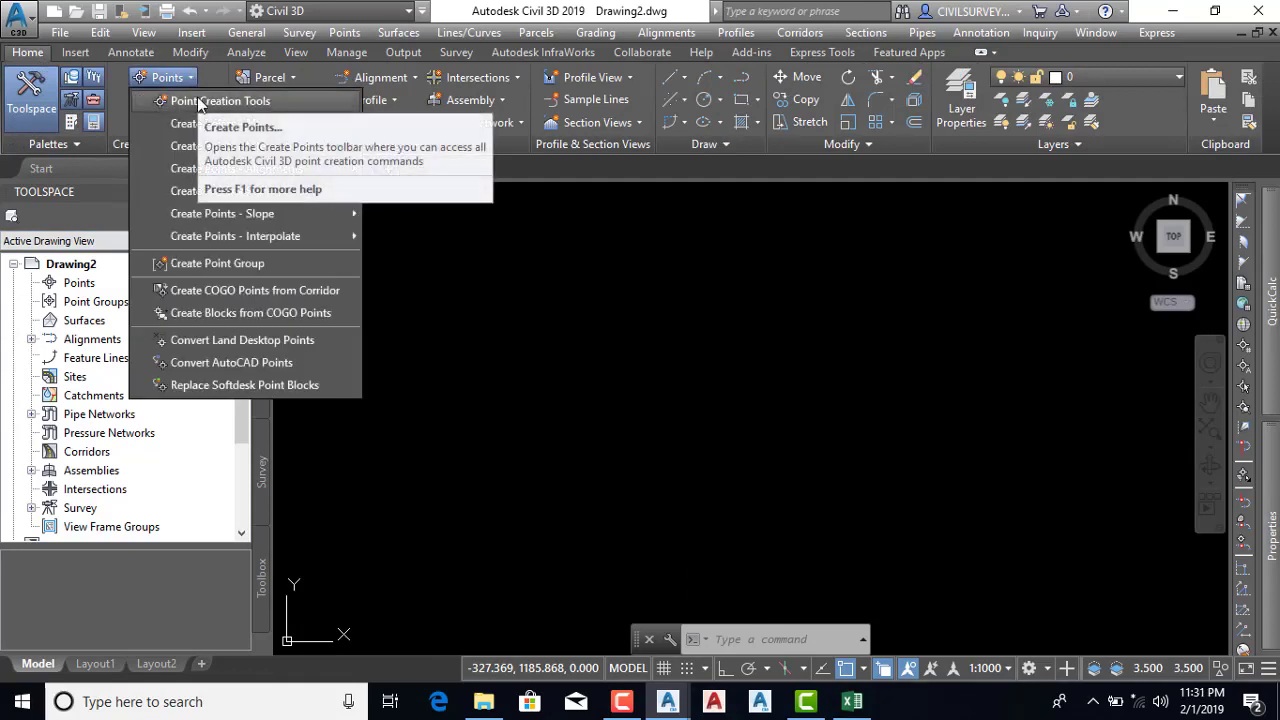
{"action": "left_click", "coordinate": [199, 100]}
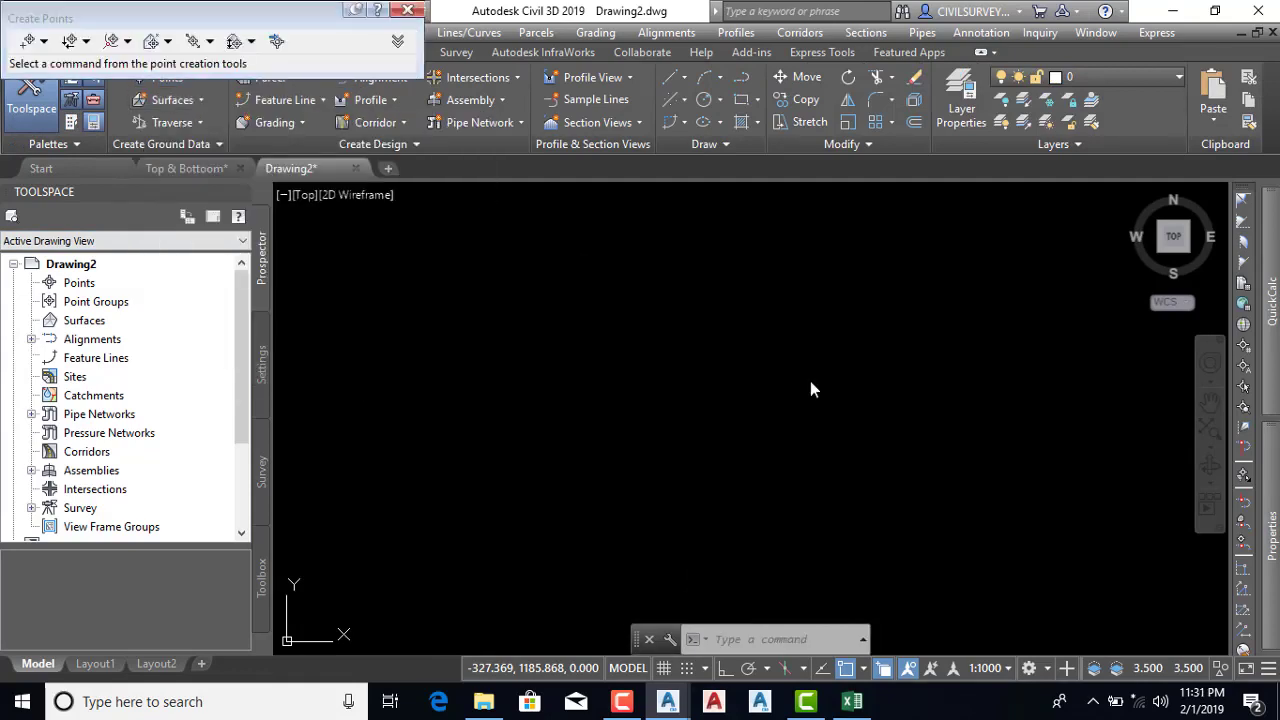
{"action": "left_click", "coordinate": [403, 11]}
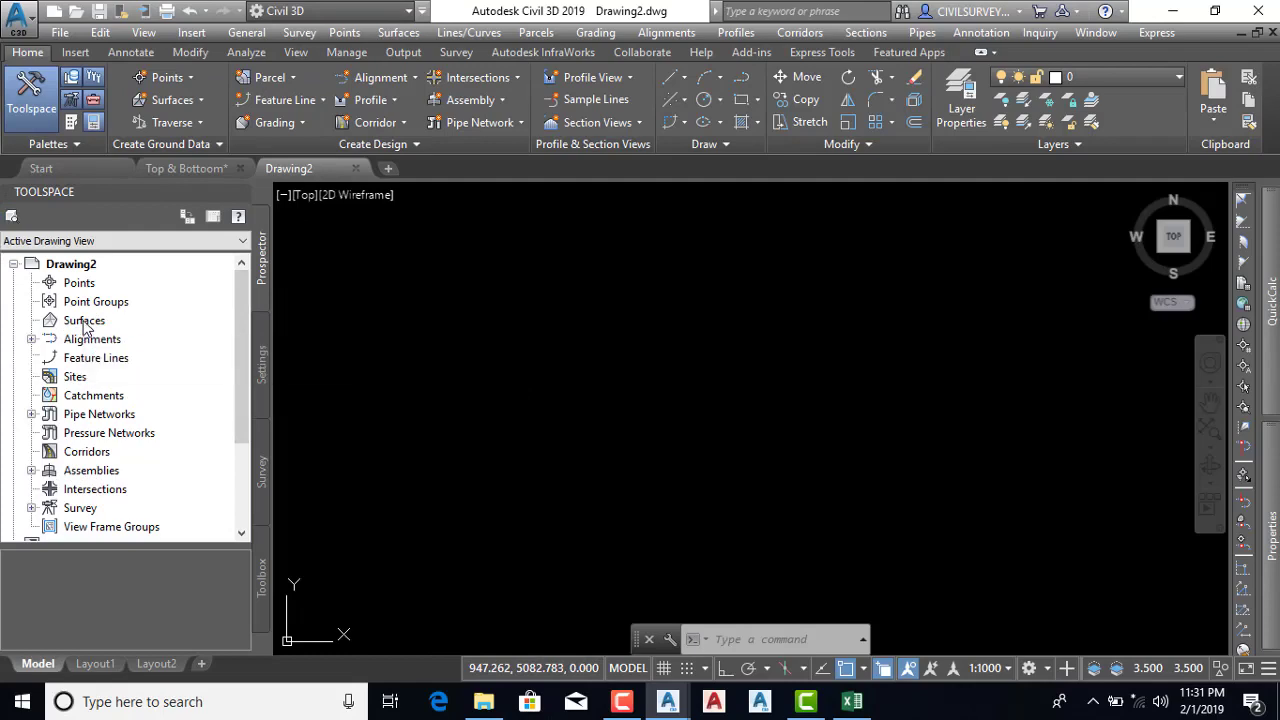
Create a new TIN surface named 'tope s' from the Prospector Surfaces menu
{"action": "right_click", "coordinate": [104, 322]}
{"action": "left_click", "coordinate": [194, 336]}
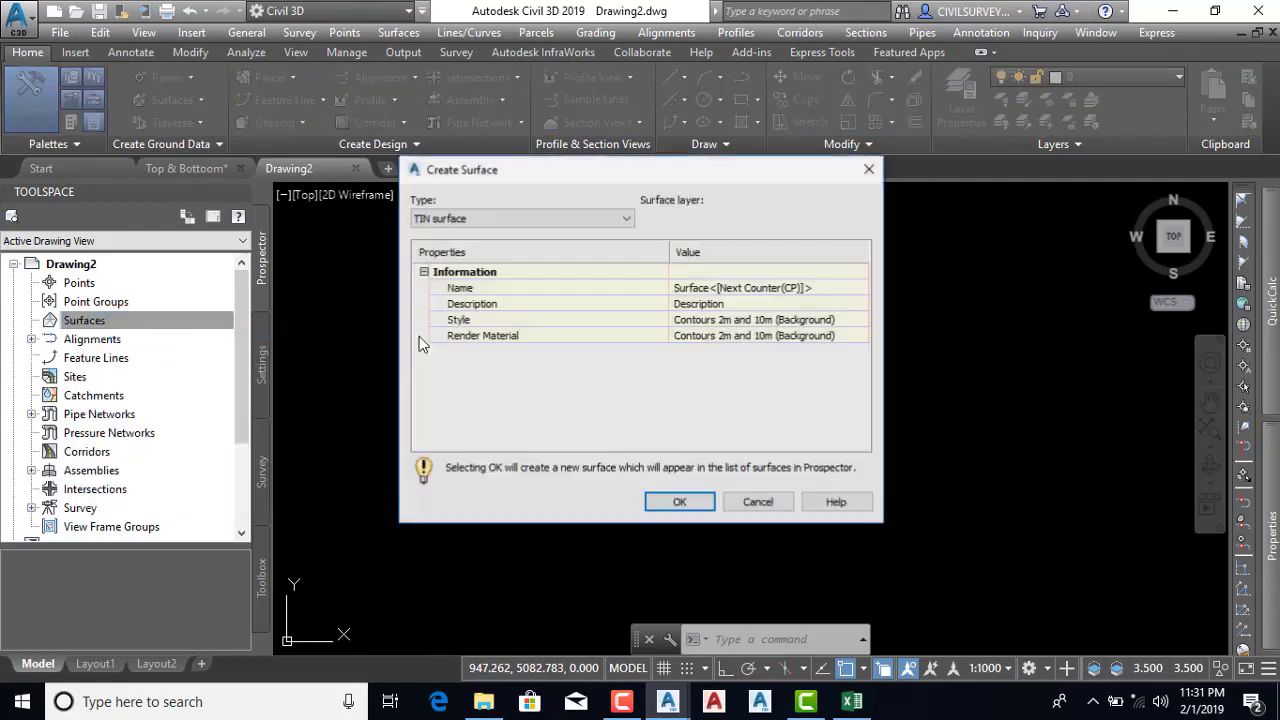
{"action": "left_click", "coordinate": [820, 288]}
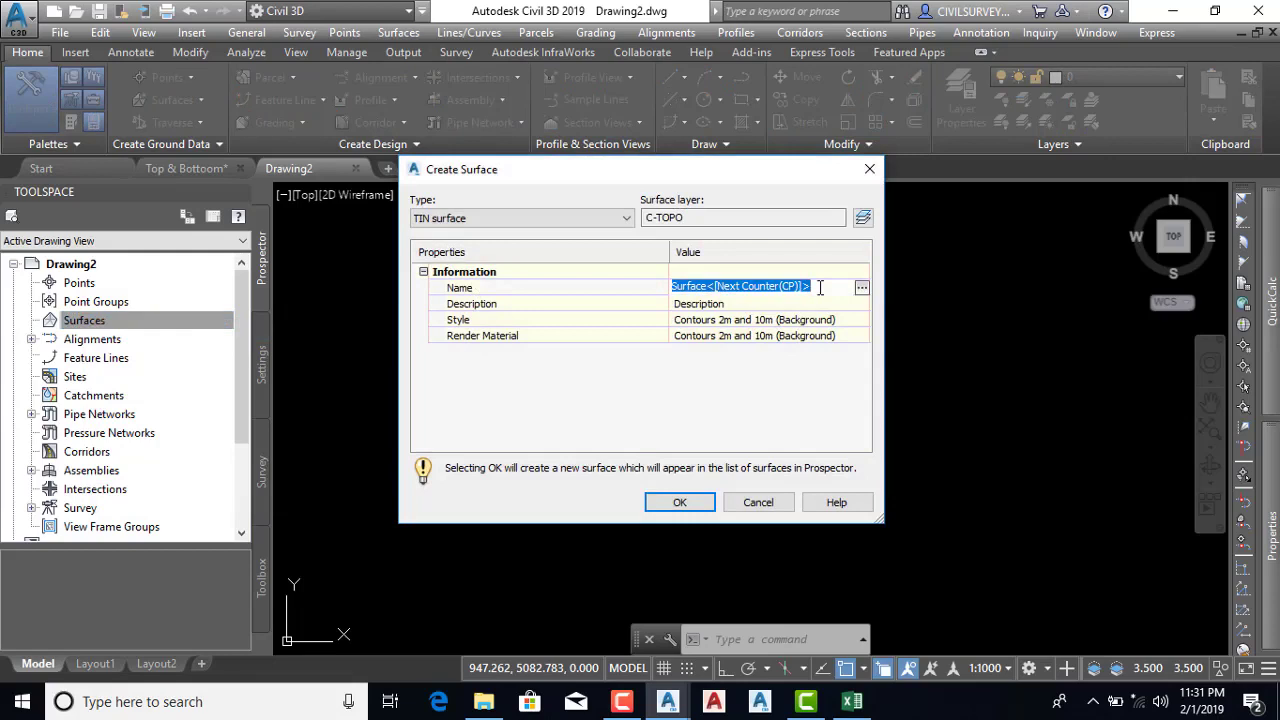
{"action": "type", "text": "tope s"}
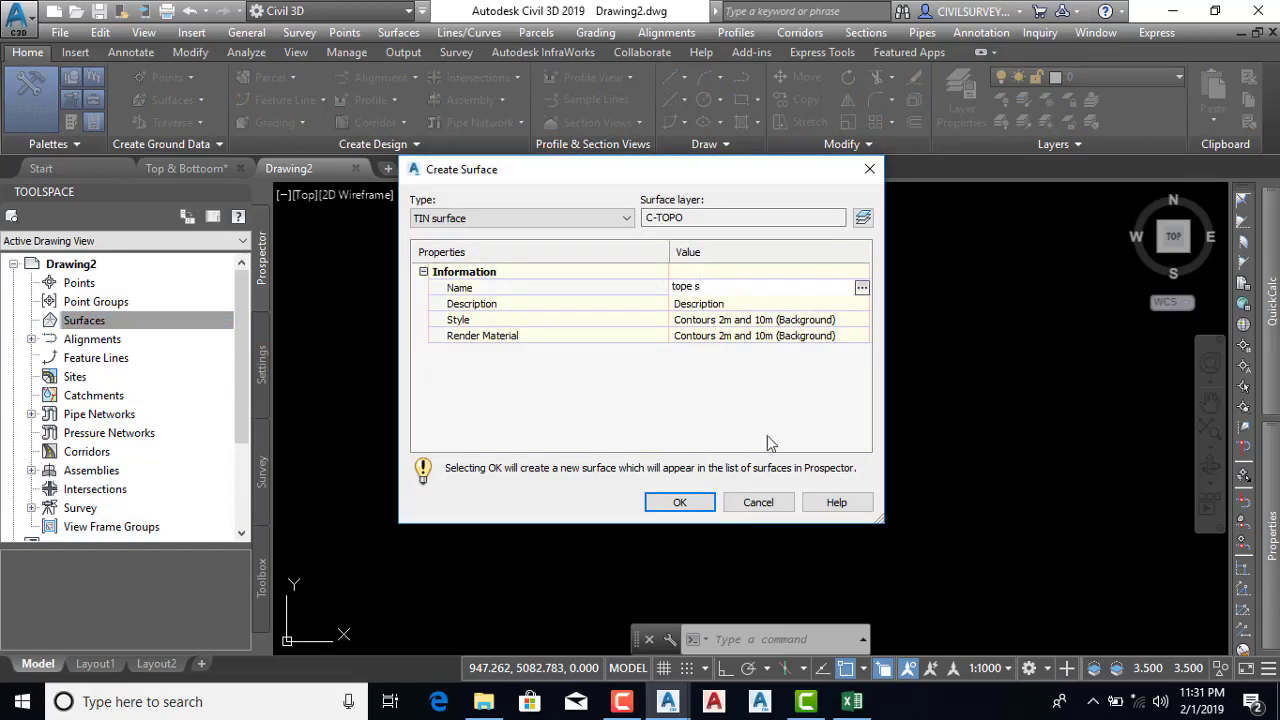
{"action": "left_click", "coordinate": [680, 503]}
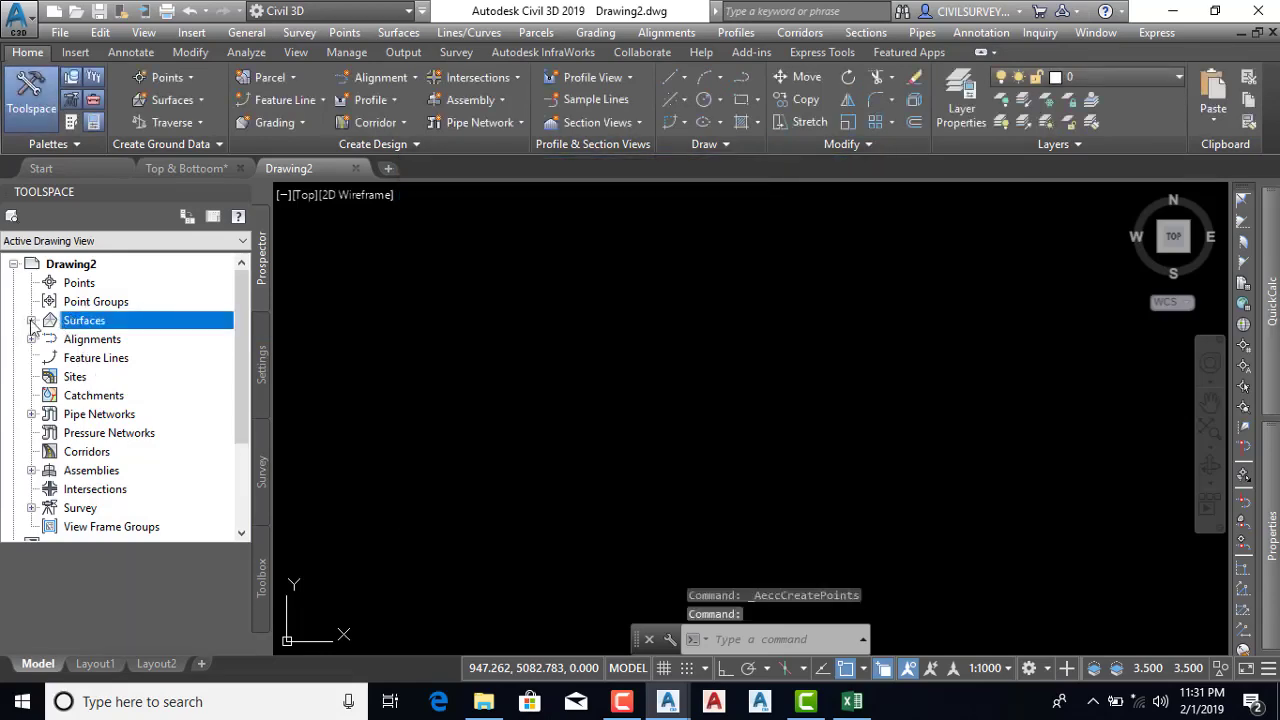
Expand tope s > Definition and bring up the Point Files context menu
{"action": "left_click", "coordinate": [31, 321]}
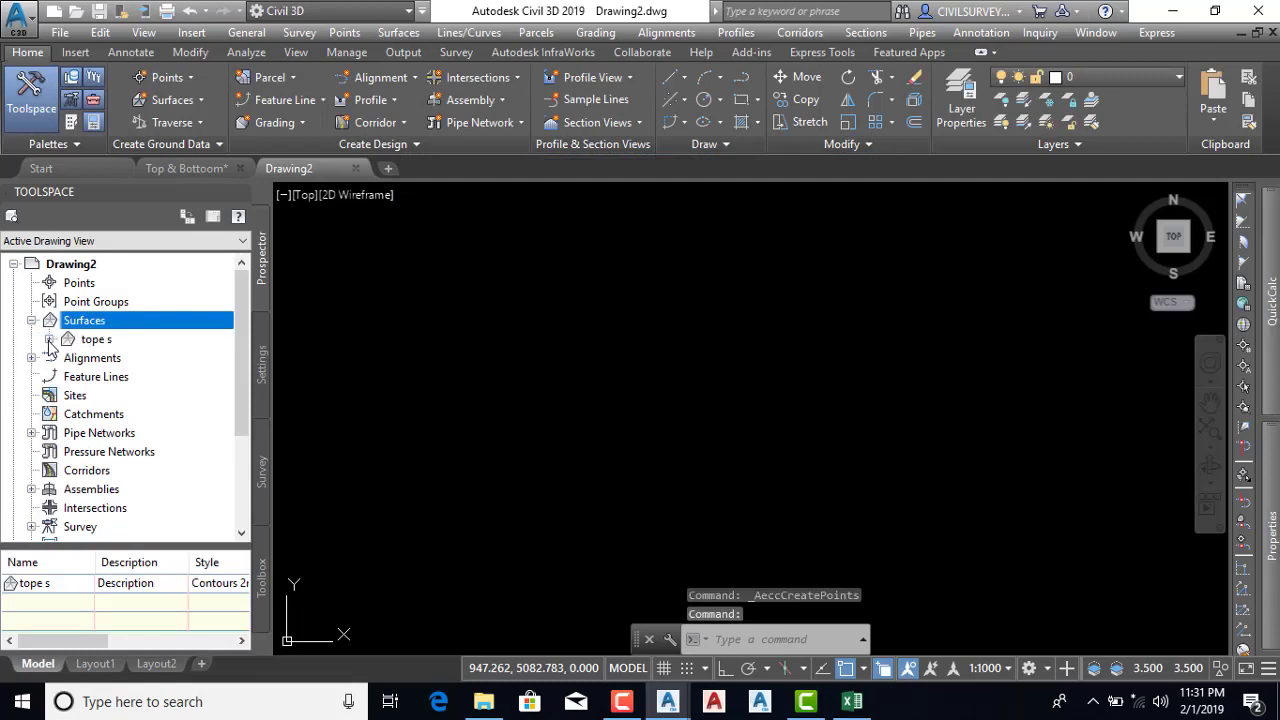
{"action": "left_click", "coordinate": [49, 340]}
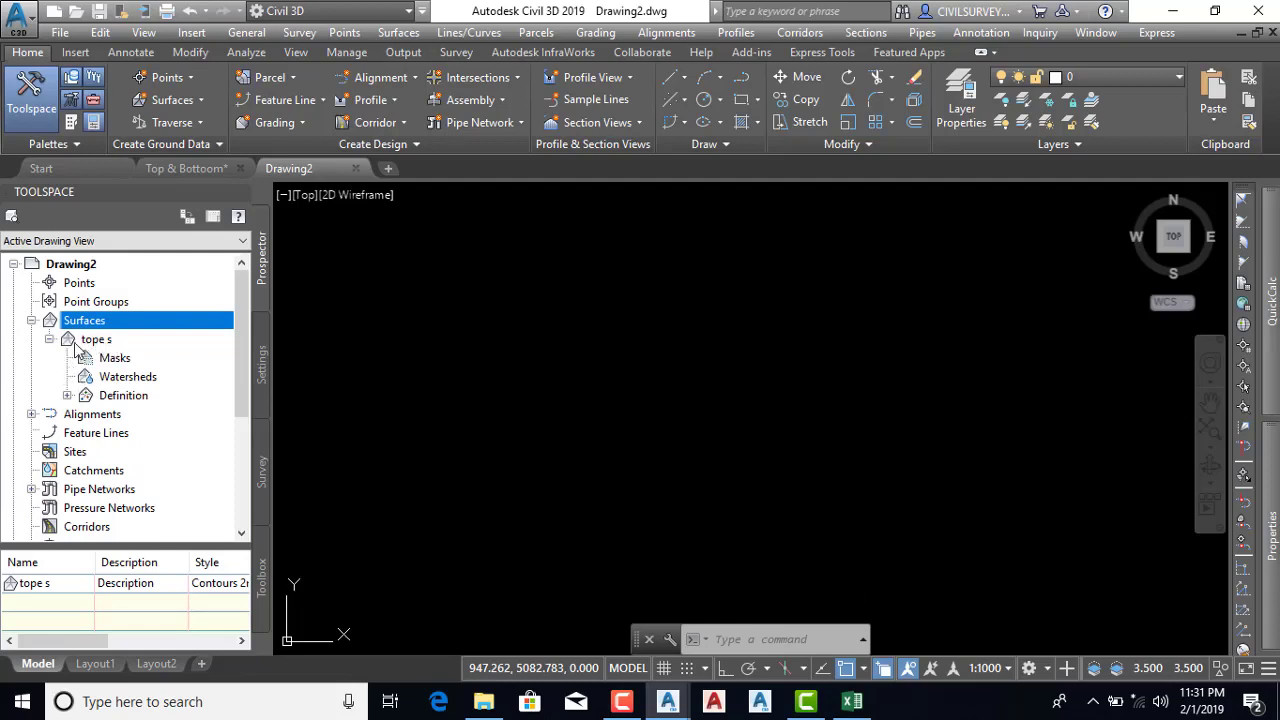
{"action": "left_click", "coordinate": [67, 396]}
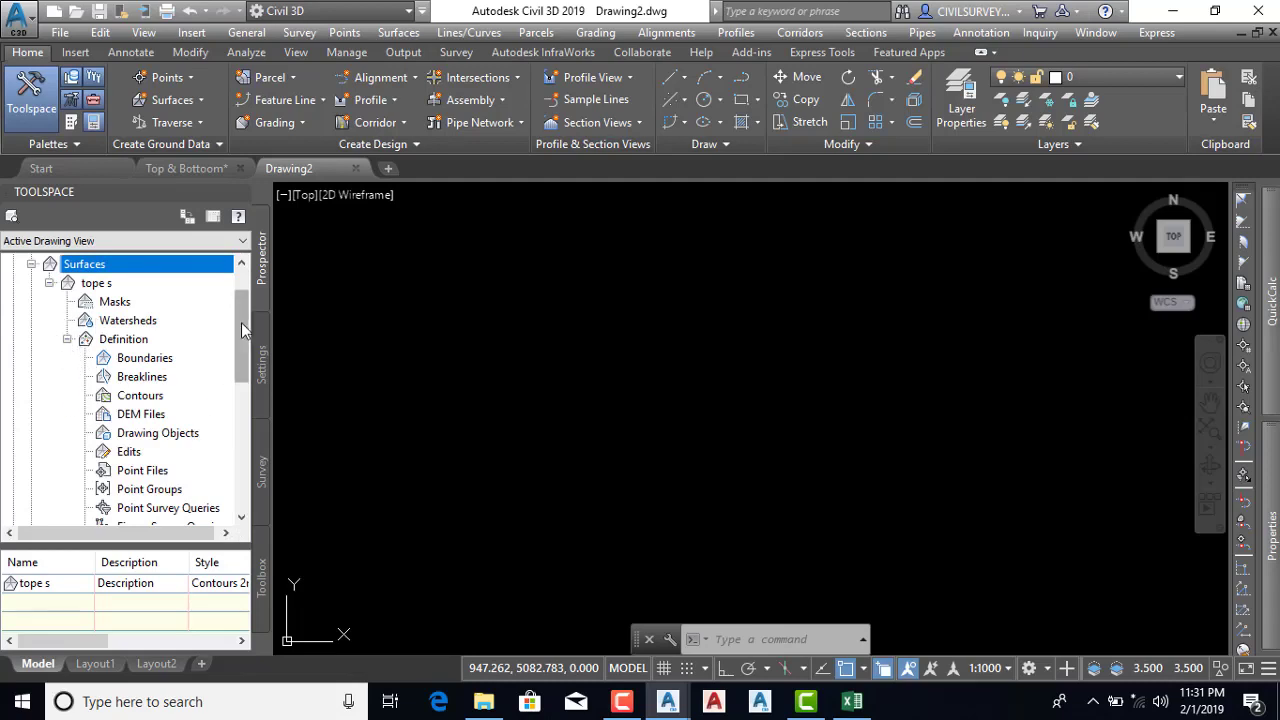
{"action": "left_click_drag", "start_coordinate": [241, 322], "coordinate": [242, 347]}
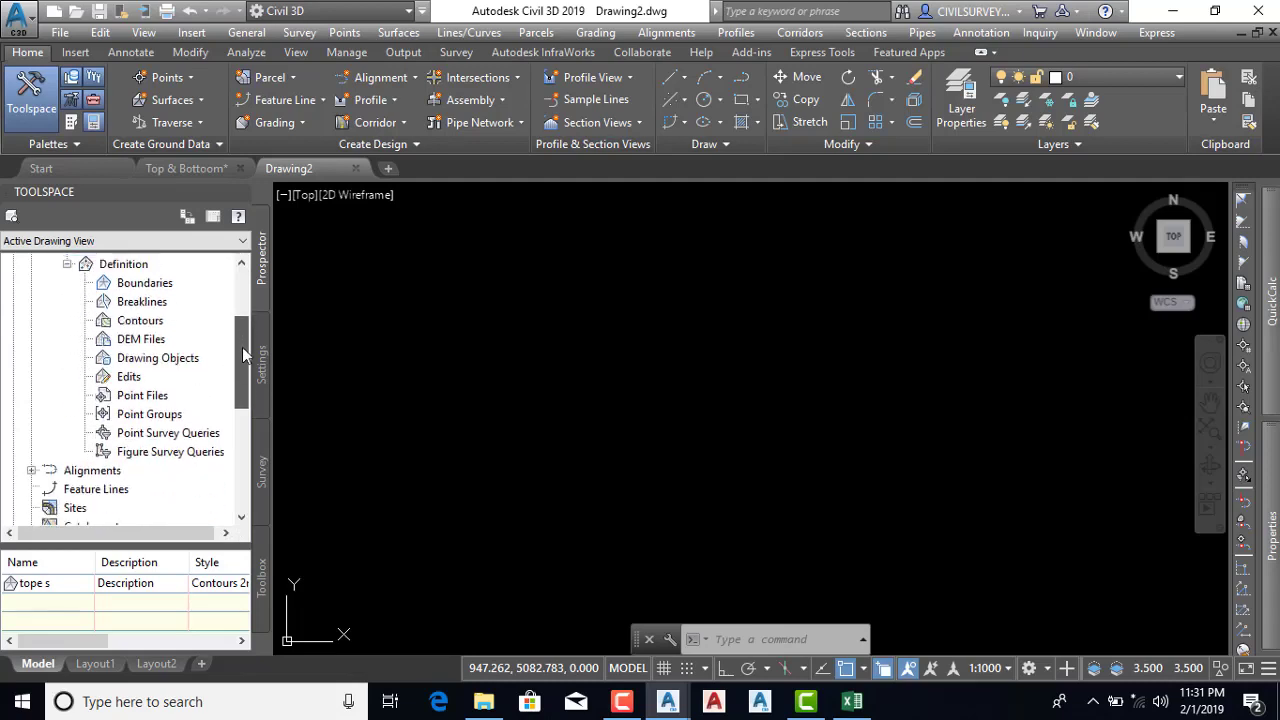
{"action": "right_click", "coordinate": [137, 403]}
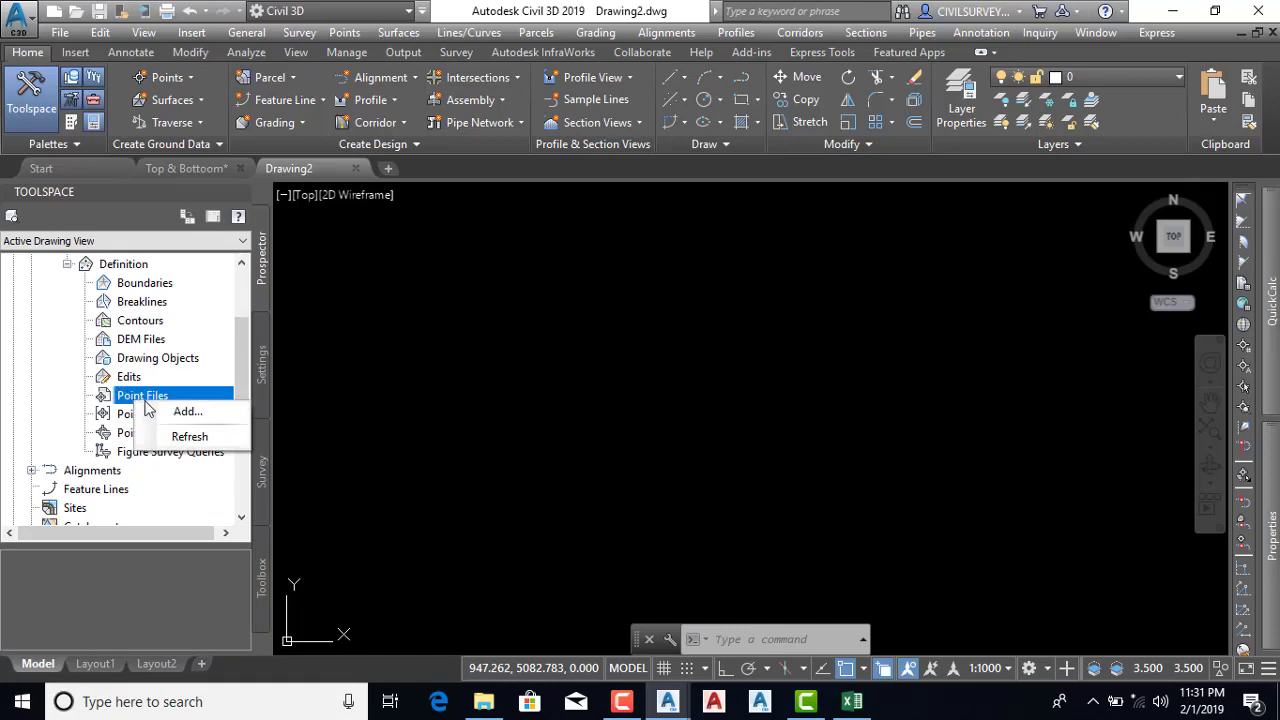
Add a point file, browsing Desktop > Softwear > my Quantity to open TOP s
{"action": "left_click", "coordinate": [185, 413]}
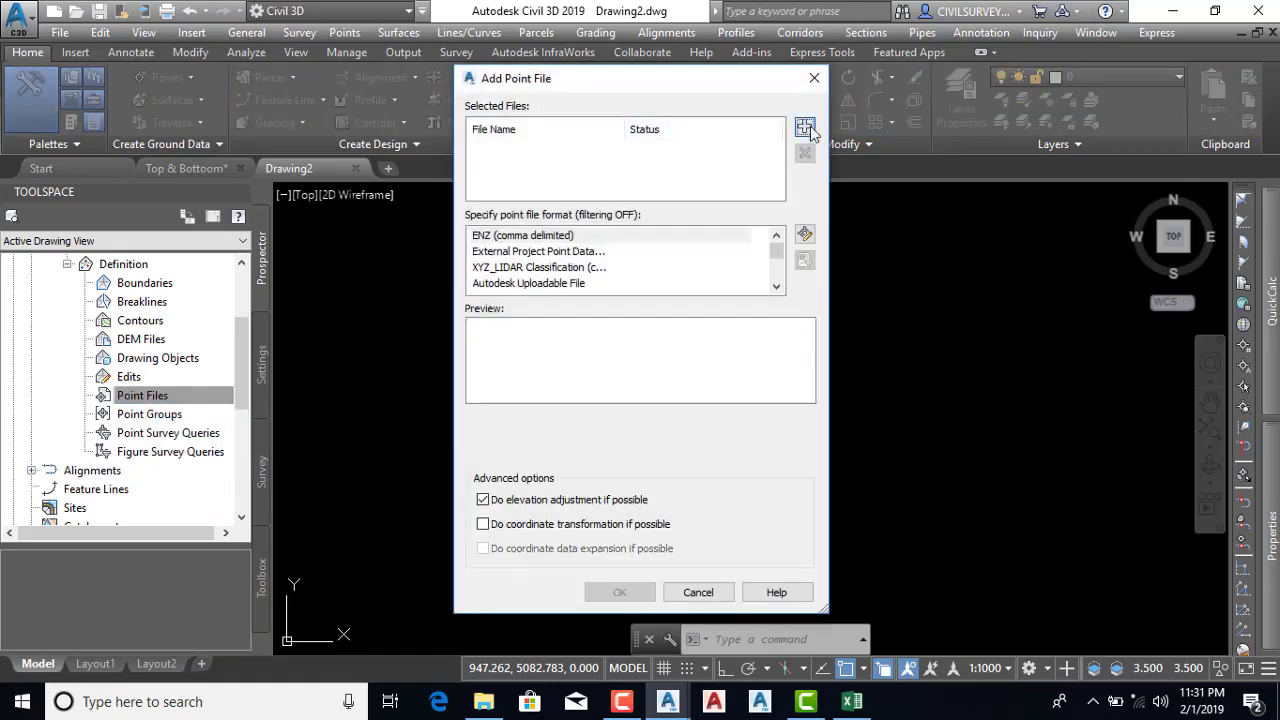
{"action": "left_click", "coordinate": [805, 128]}
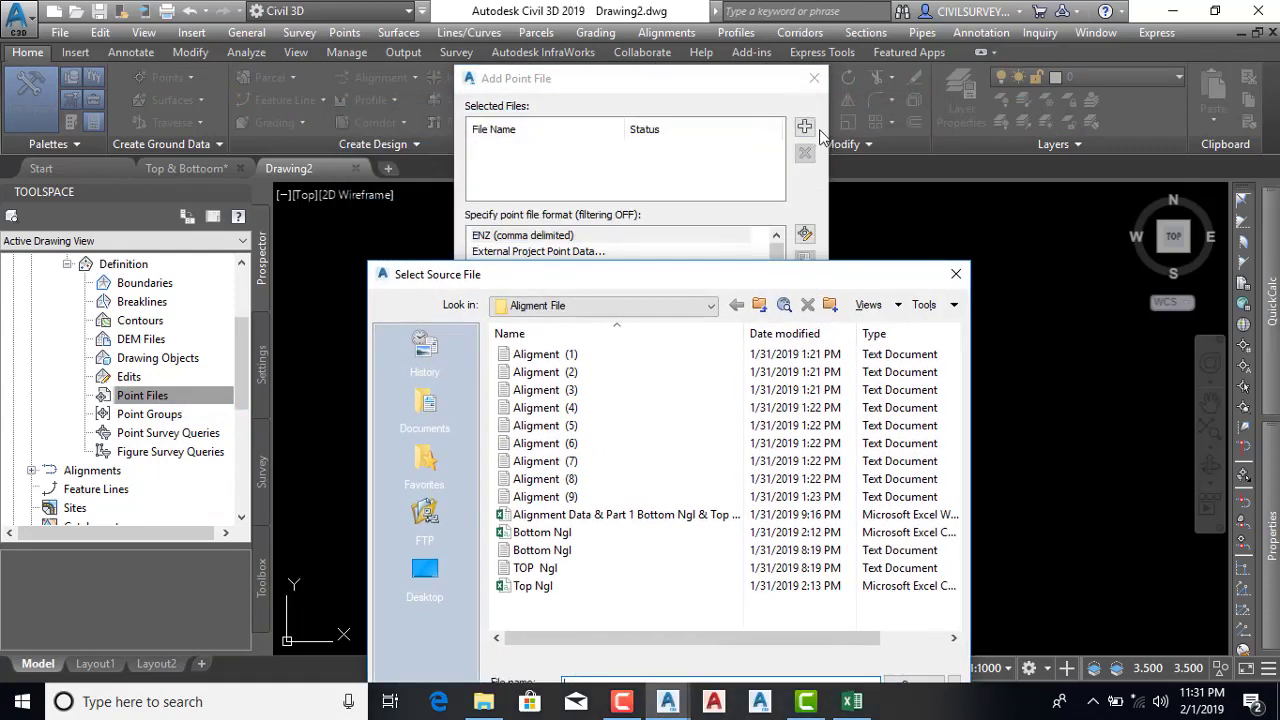
{"action": "left_click_drag", "start_coordinate": [762, 280], "coordinate": [719, 90]}
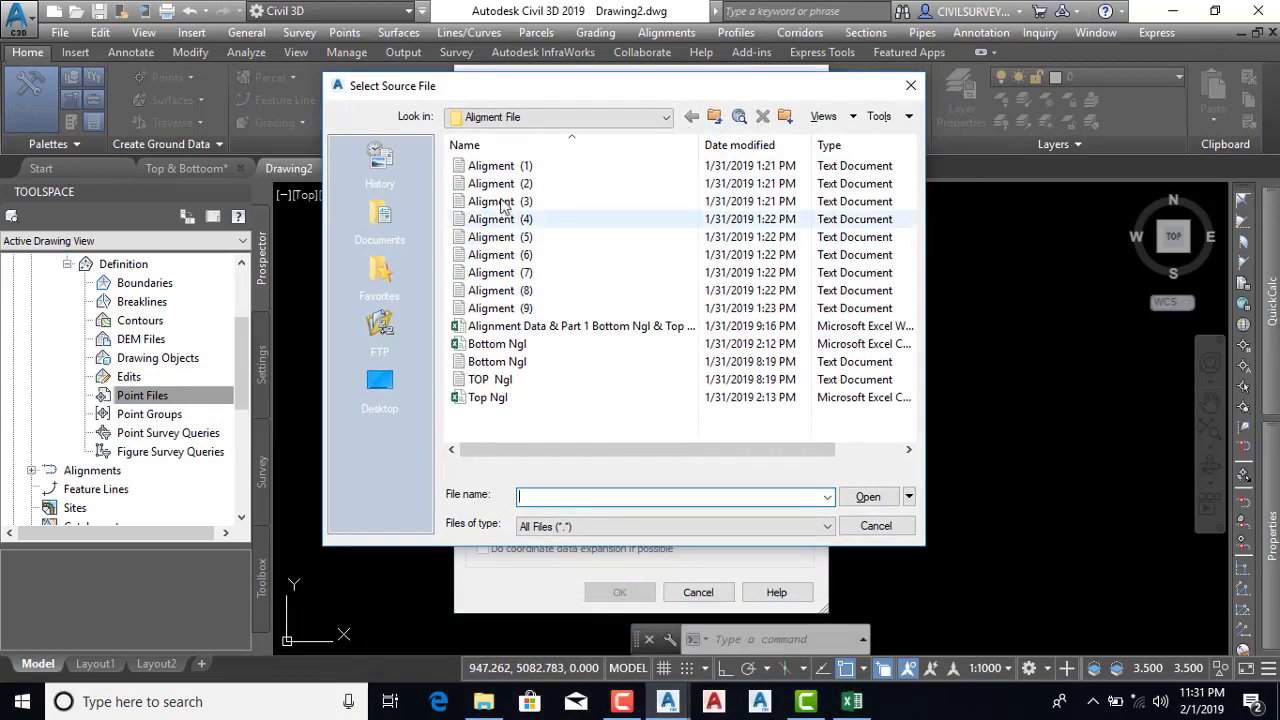
{"action": "left_click", "coordinate": [563, 118]}
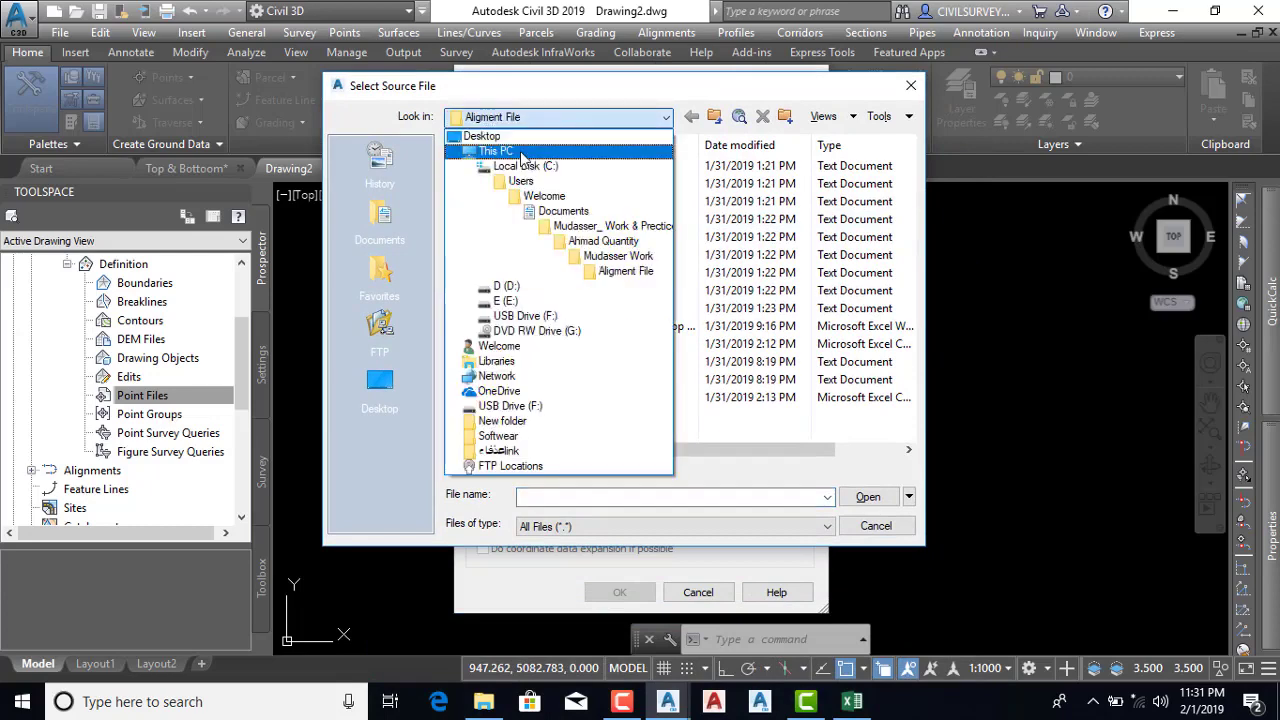
{"action": "left_click", "coordinate": [524, 167]}
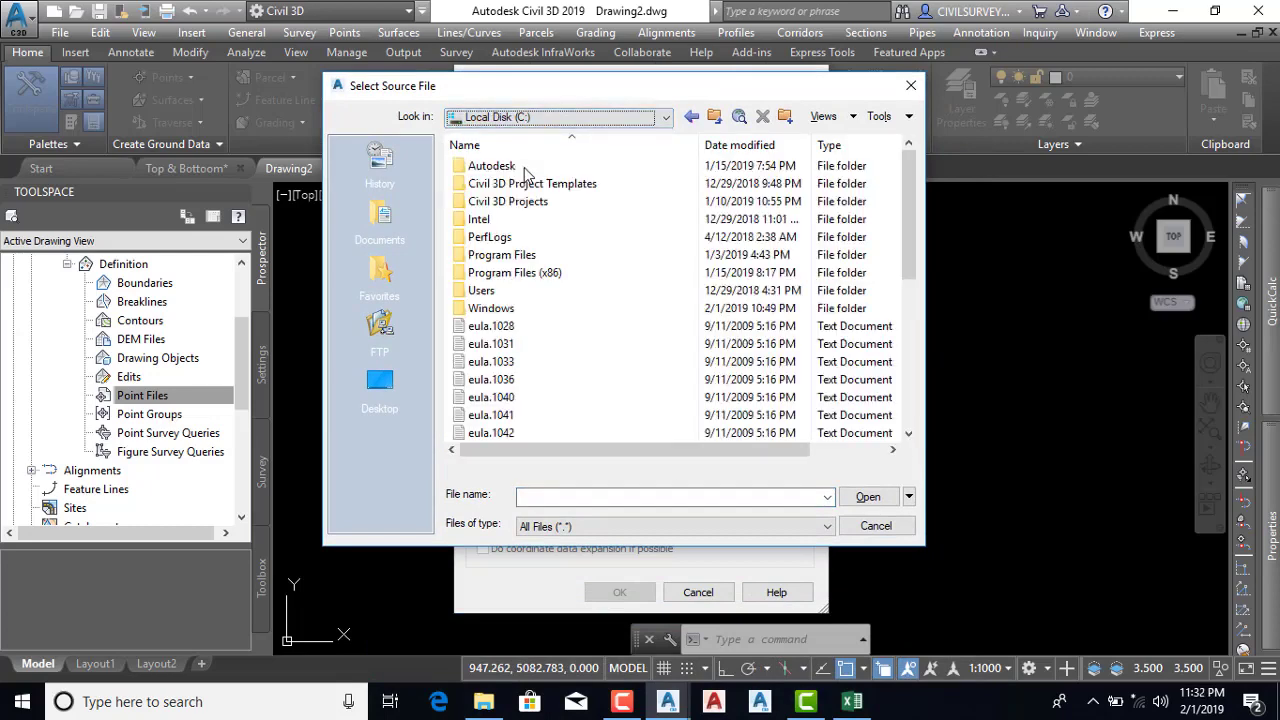
{"action": "left_click", "coordinate": [381, 385]}
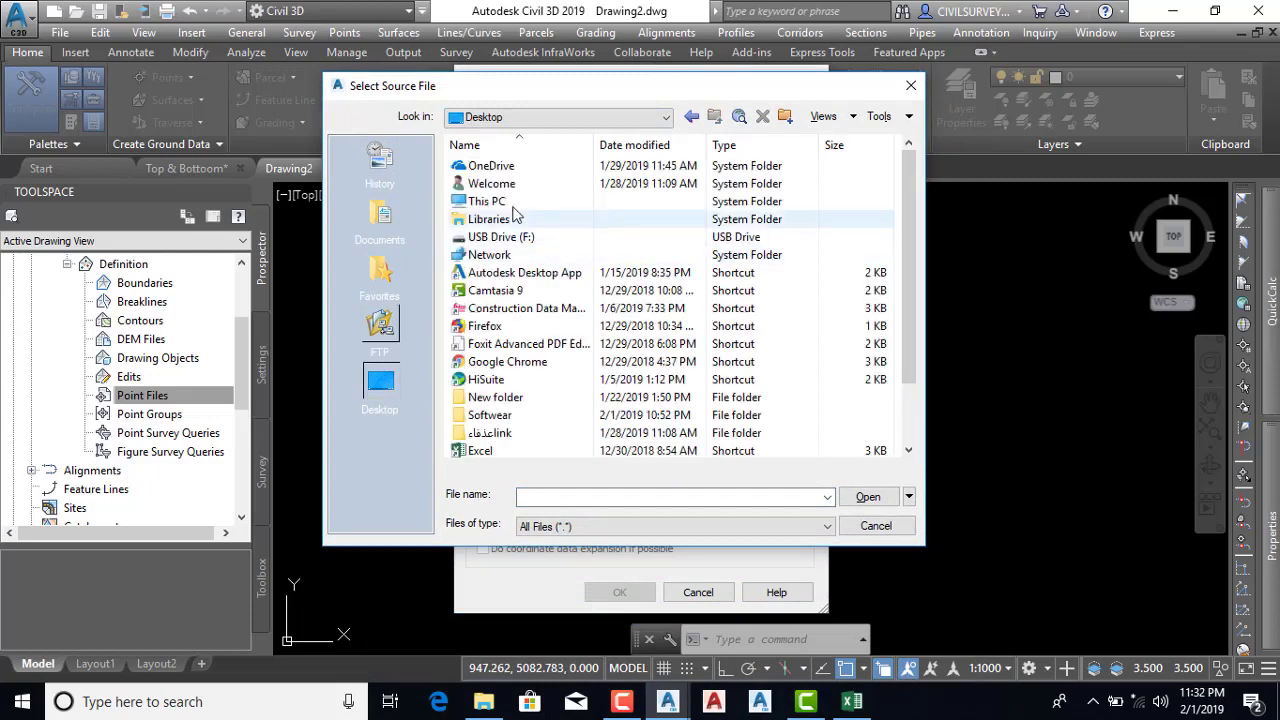
{"action": "double_click", "coordinate": [495, 418]}
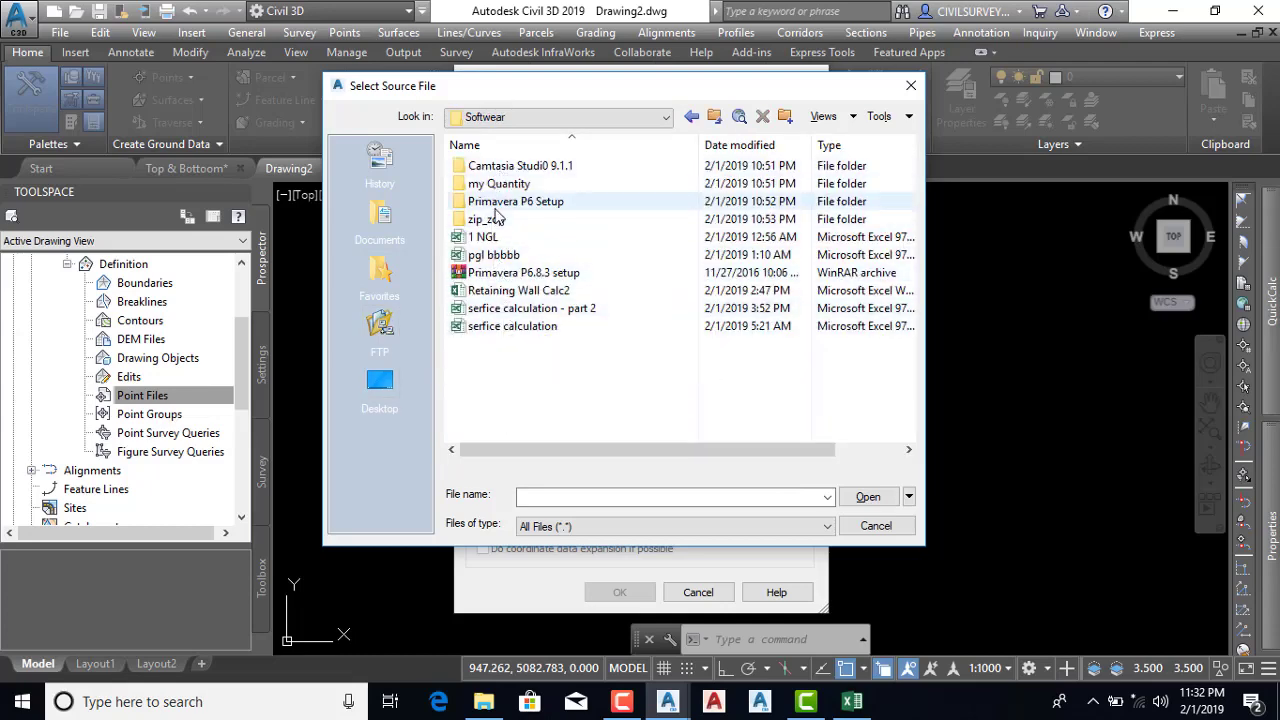
{"action": "double_click", "coordinate": [510, 186]}
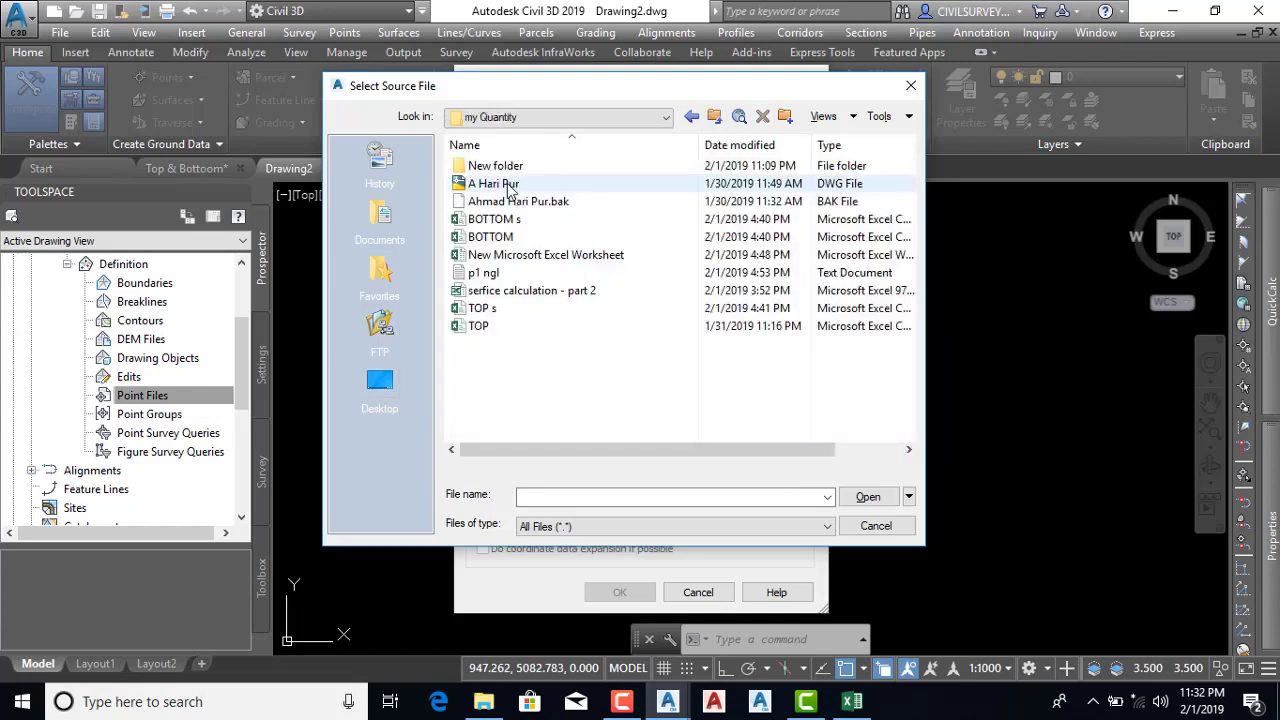
{"action": "left_click", "coordinate": [481, 316]}
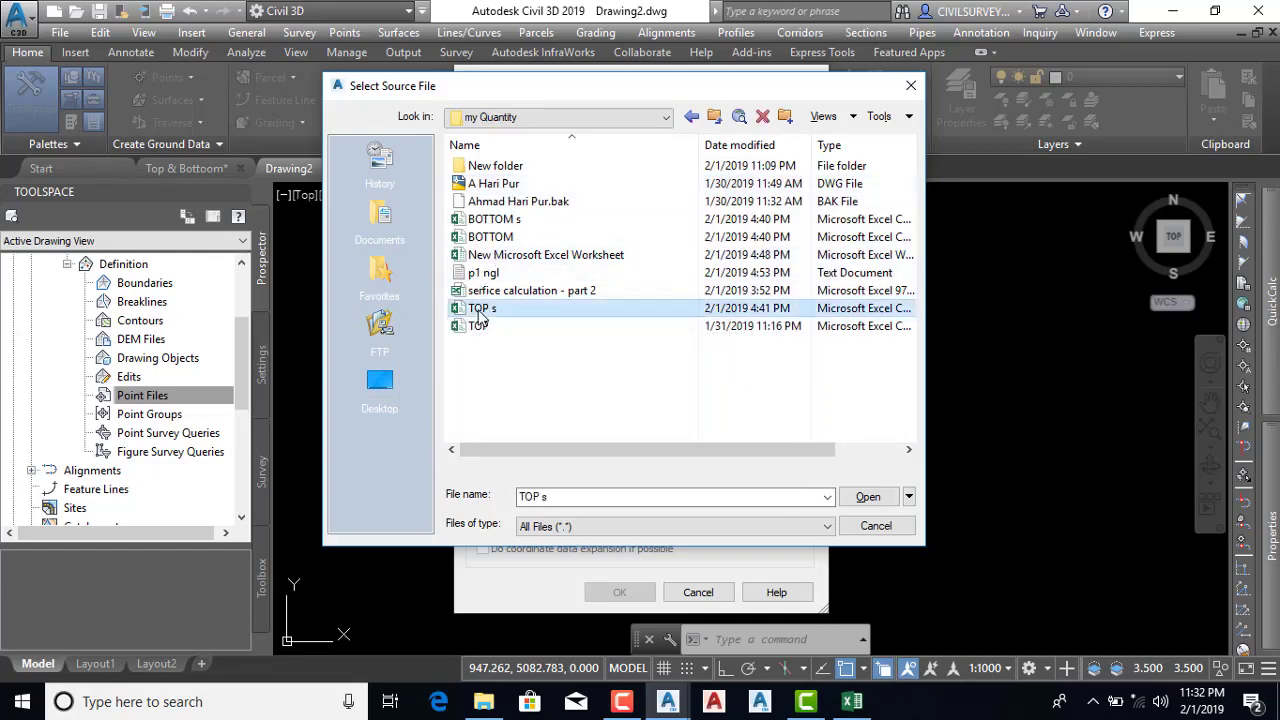
{"action": "left_click", "coordinate": [870, 497]}
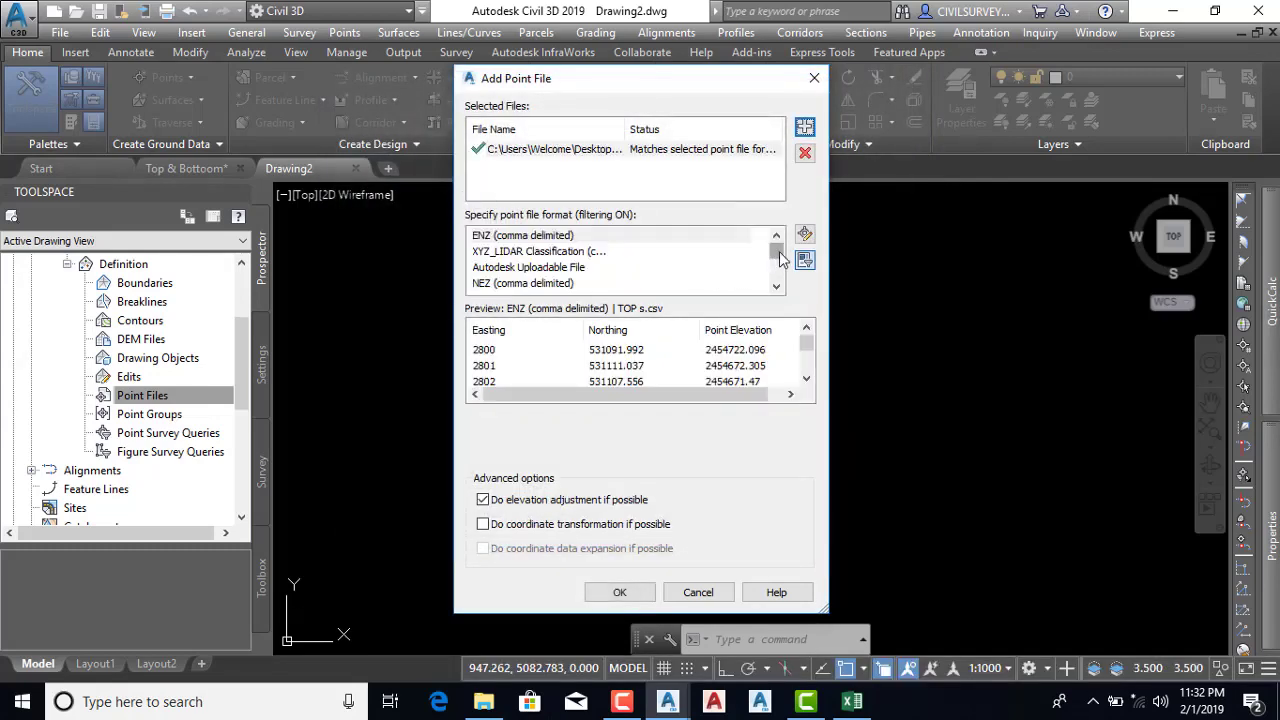
Choose PENZD (comma delimited) format and add TOP s.csv to the surface
{"action": "left_click_drag", "start_coordinate": [777, 252], "coordinate": [777, 266]}
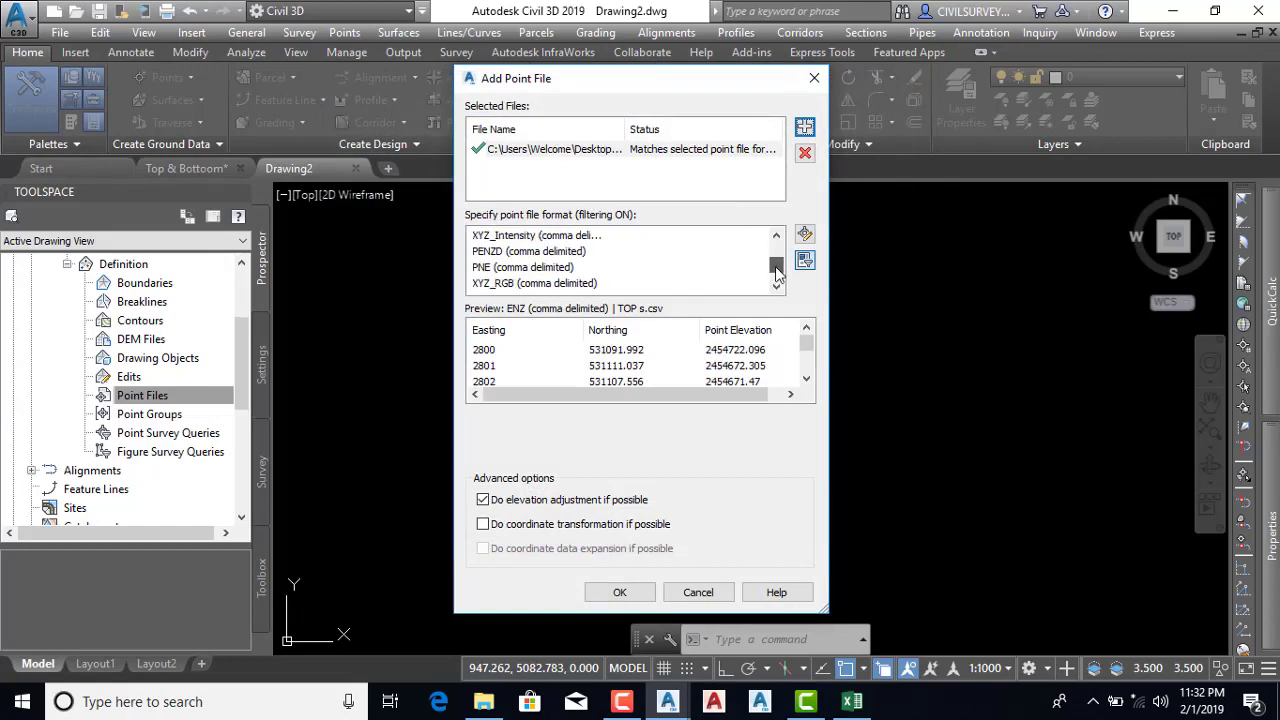
{"action": "left_click", "coordinate": [483, 254]}
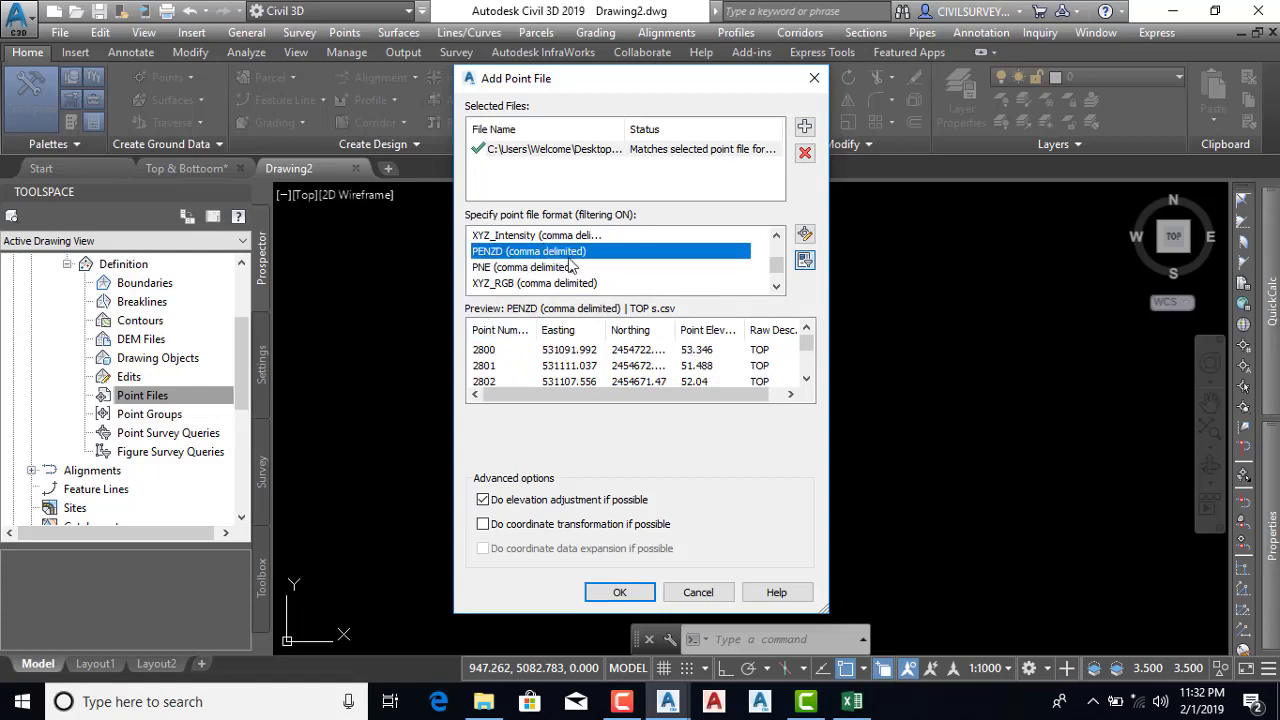
{"action": "left_click", "coordinate": [622, 594]}
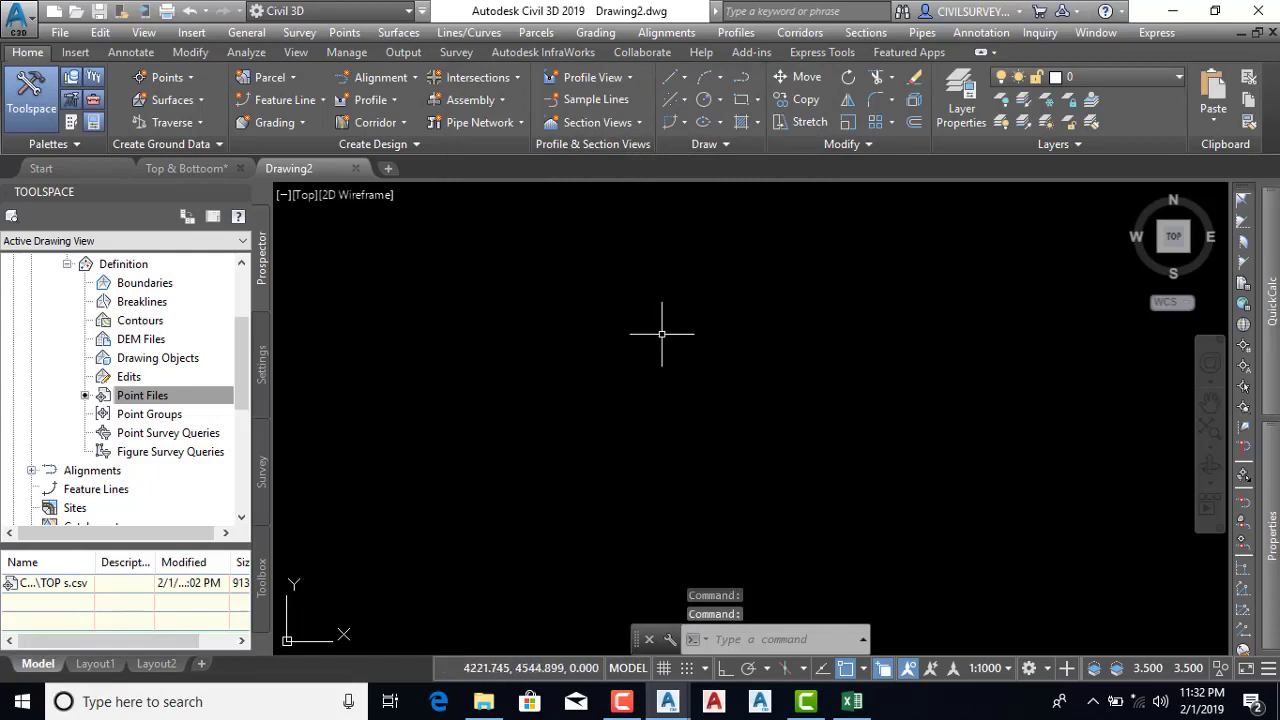
Drag an empty selection window in the drawing and start the Zoom command with Z
{"action": "left_click", "coordinate": [697, 364]}
{"action": "left_click", "coordinate": [588, 300]}
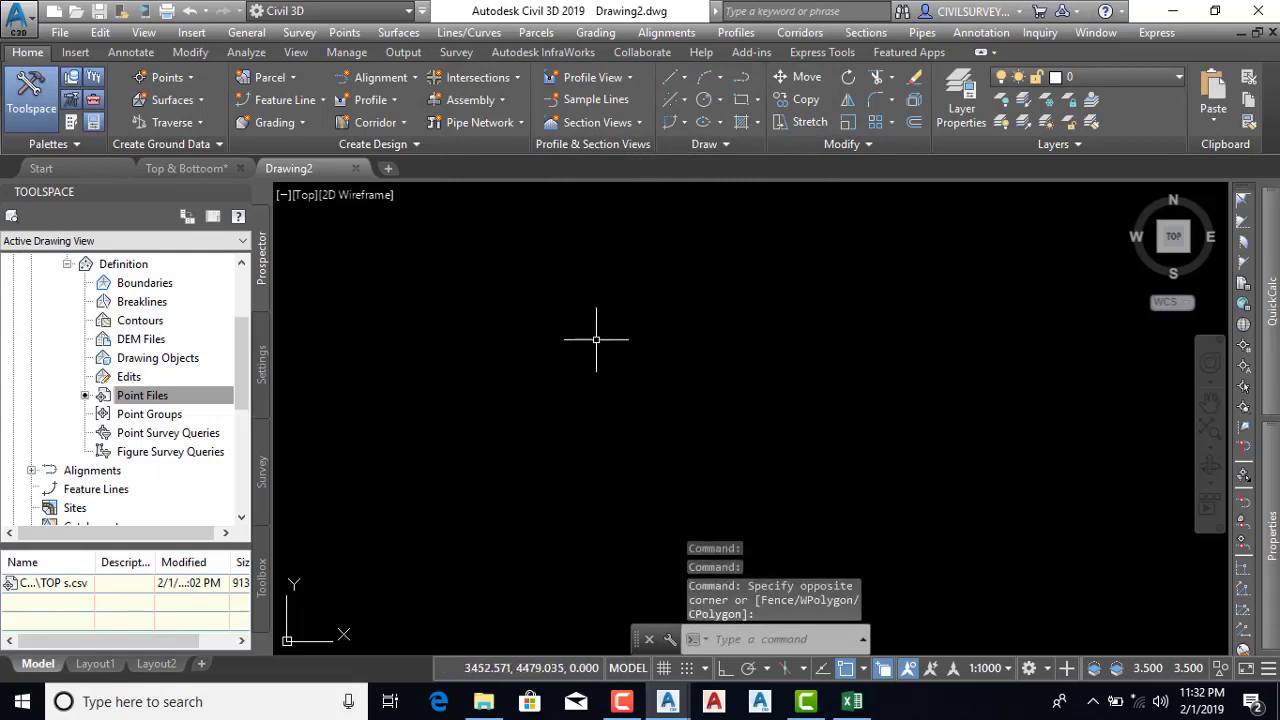
{"action": "type", "text": "z"}
{"action": "key", "text": "Return"}
Zoom to the drawing extents so the whole tope s surface is in view
{"action": "type", "text": "e"}
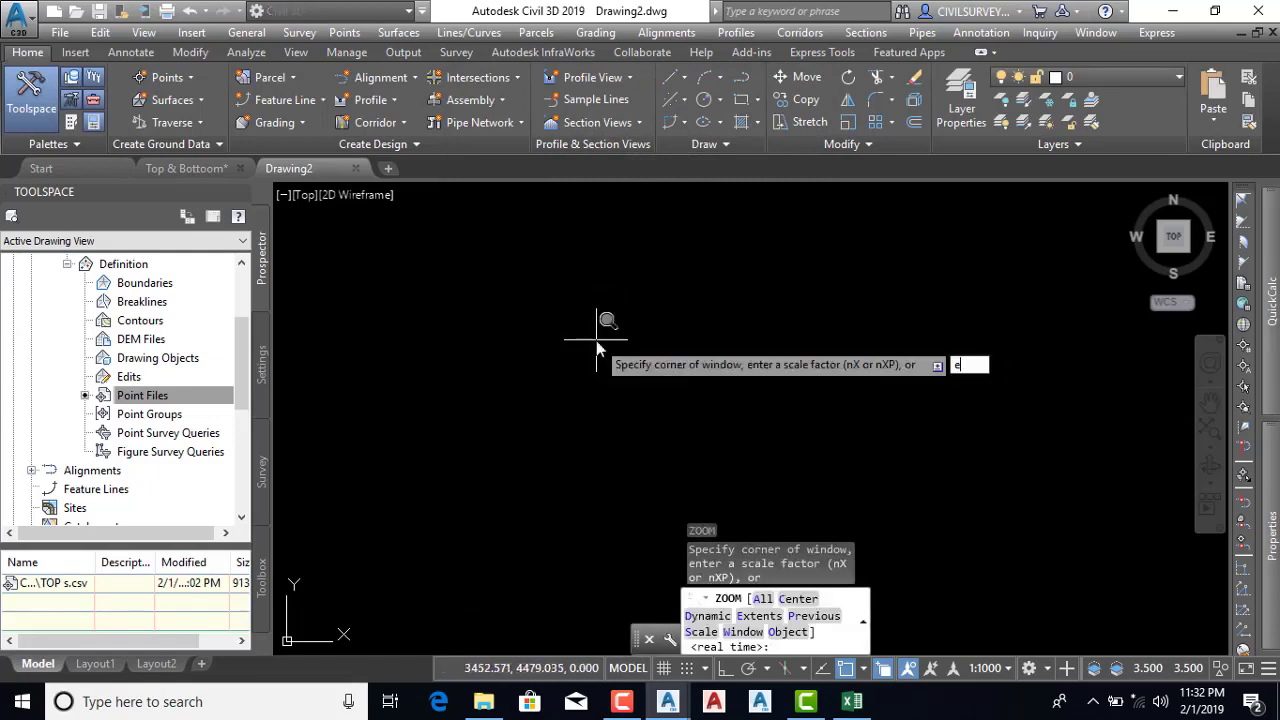
{"action": "key", "text": "Return"}
{"action": "scroll", "coordinate": [703, 333], "scroll_direction": "down", "scroll_amount": 3}
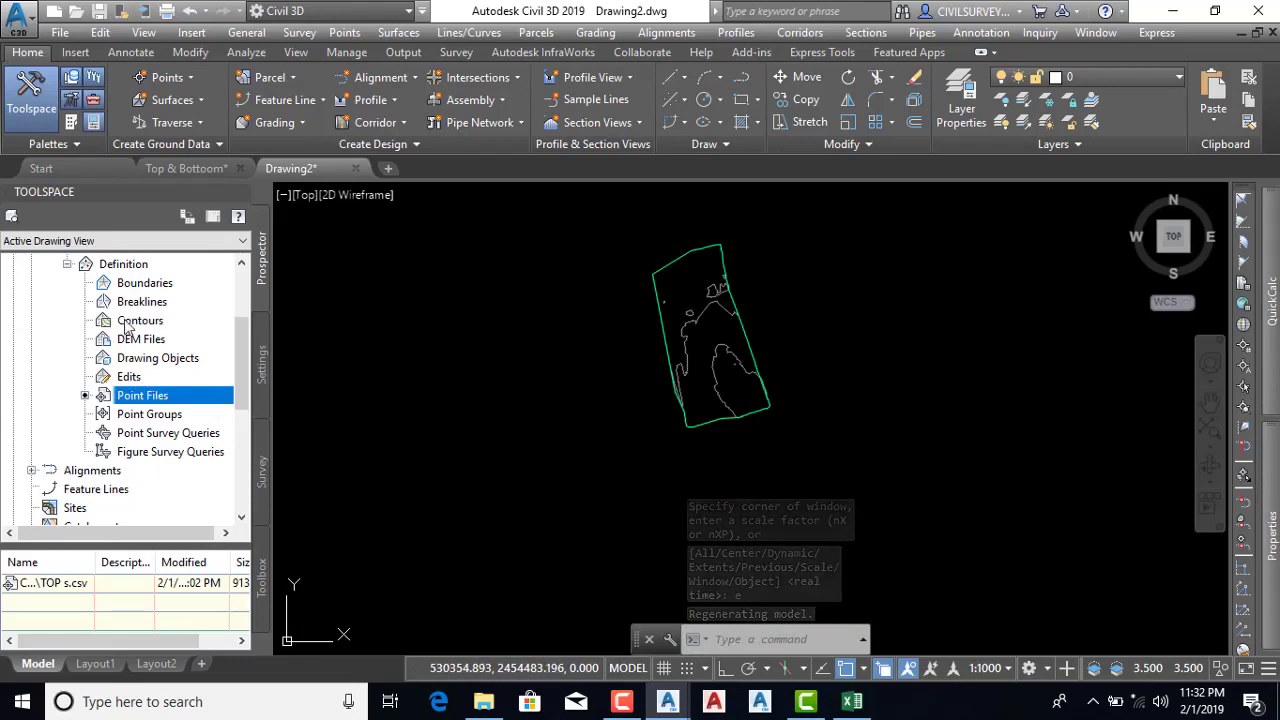
Collapse the tope s tree items and bring up the Surfaces collection's Create Surface option in Prospector
{"action": "left_click", "coordinate": [67, 264]}
{"action": "scroll", "coordinate": [75, 325], "scroll_direction": "up", "scroll_amount": 2}
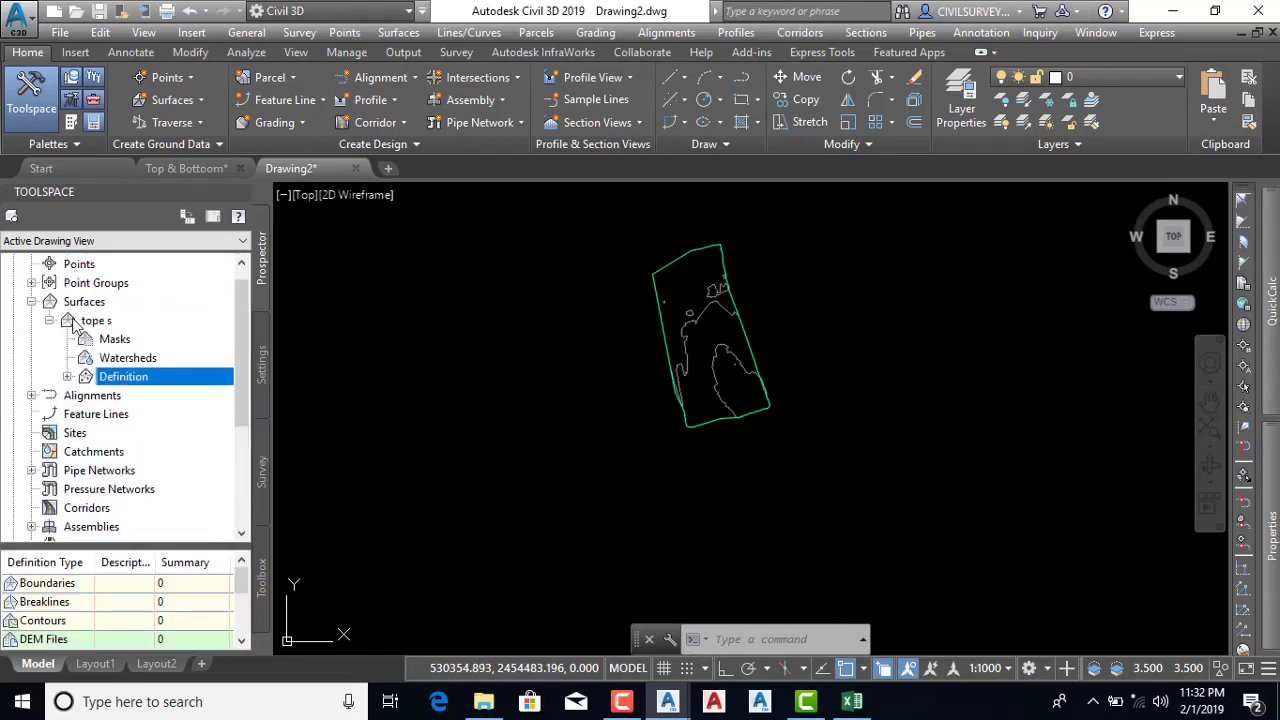
{"action": "left_click", "coordinate": [50, 320]}
{"action": "right_click", "coordinate": [65, 305]}
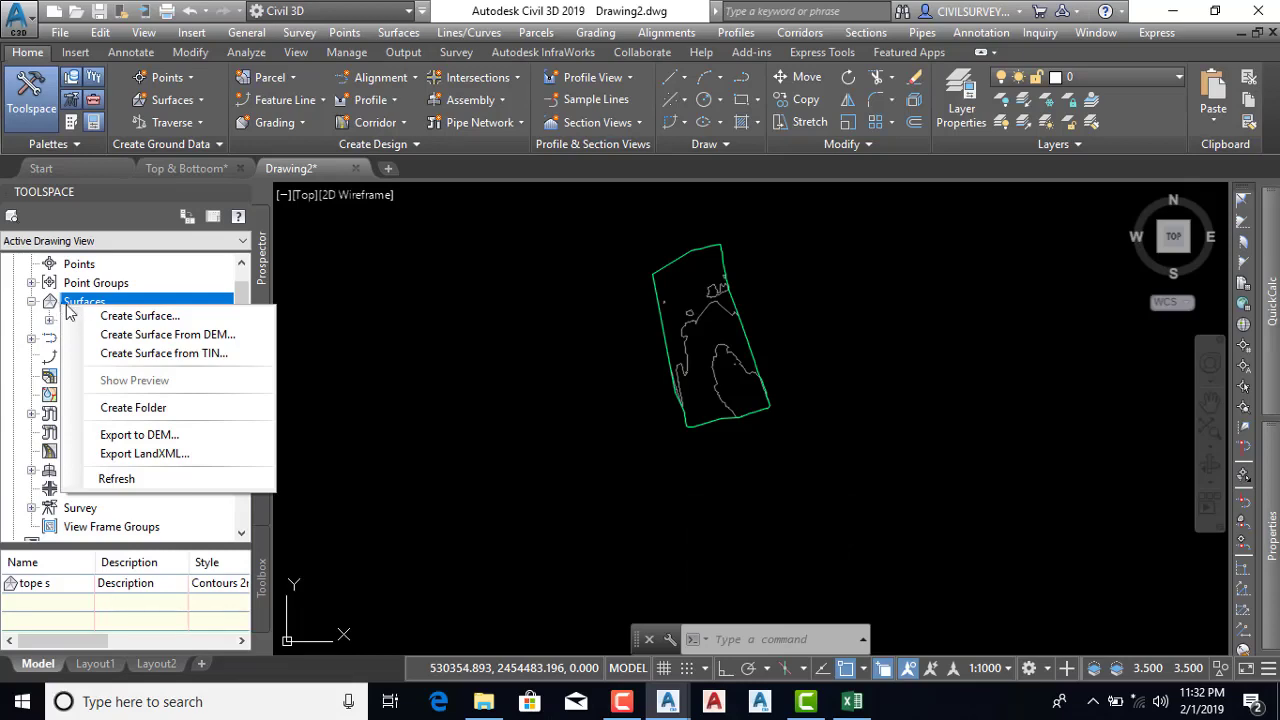
{"action": "left_click", "coordinate": [200, 108]}
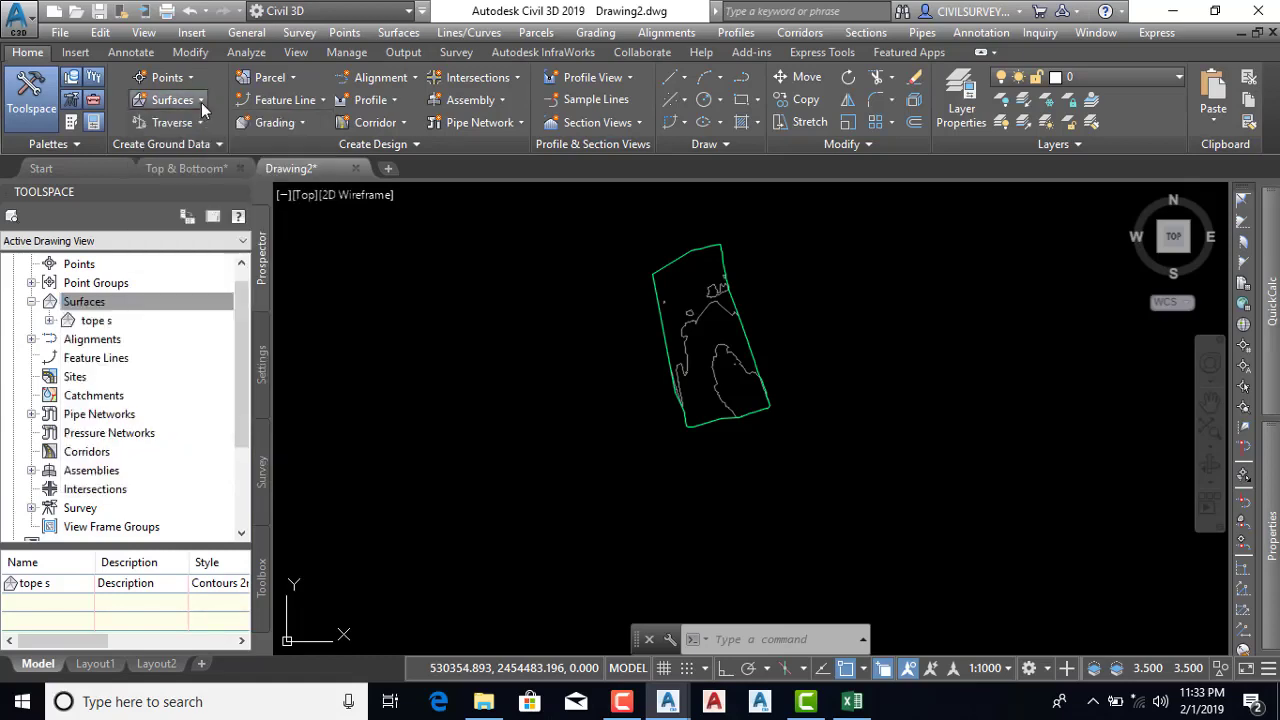
{"action": "left_click", "coordinate": [201, 101]}
{"action": "left_click", "coordinate": [469, 344]}
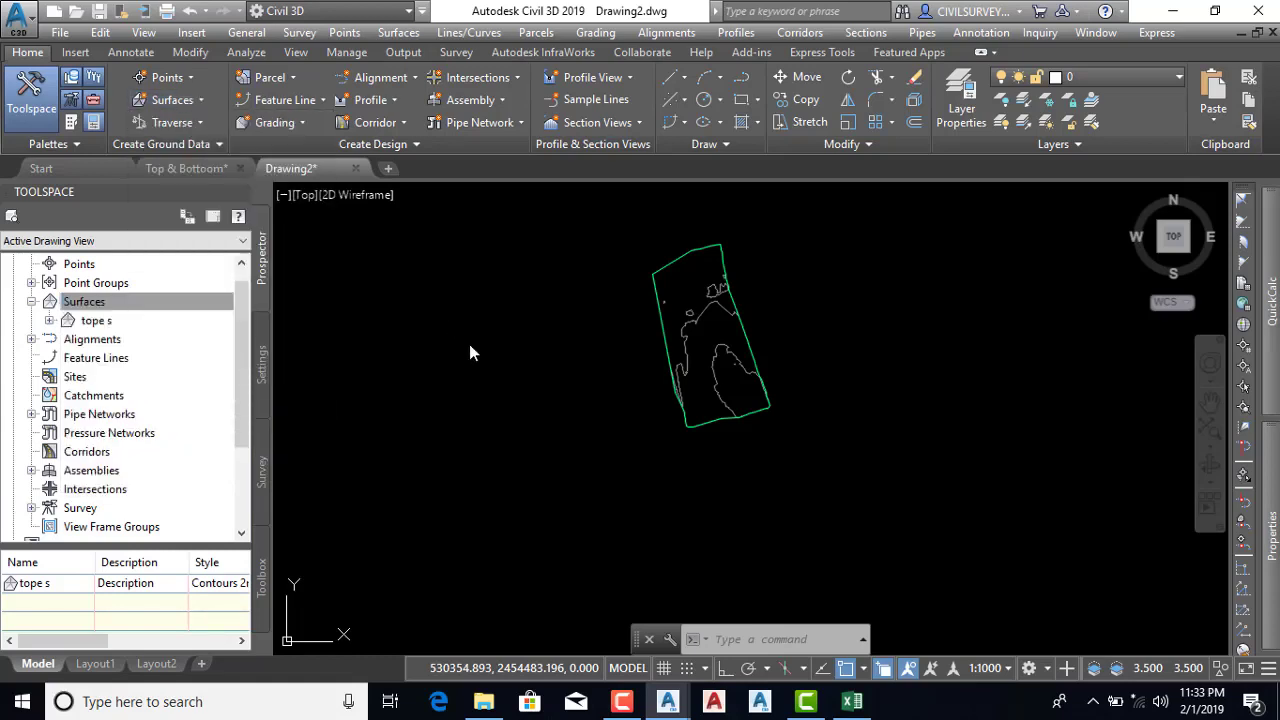
{"action": "left_click", "coordinate": [88, 303]}
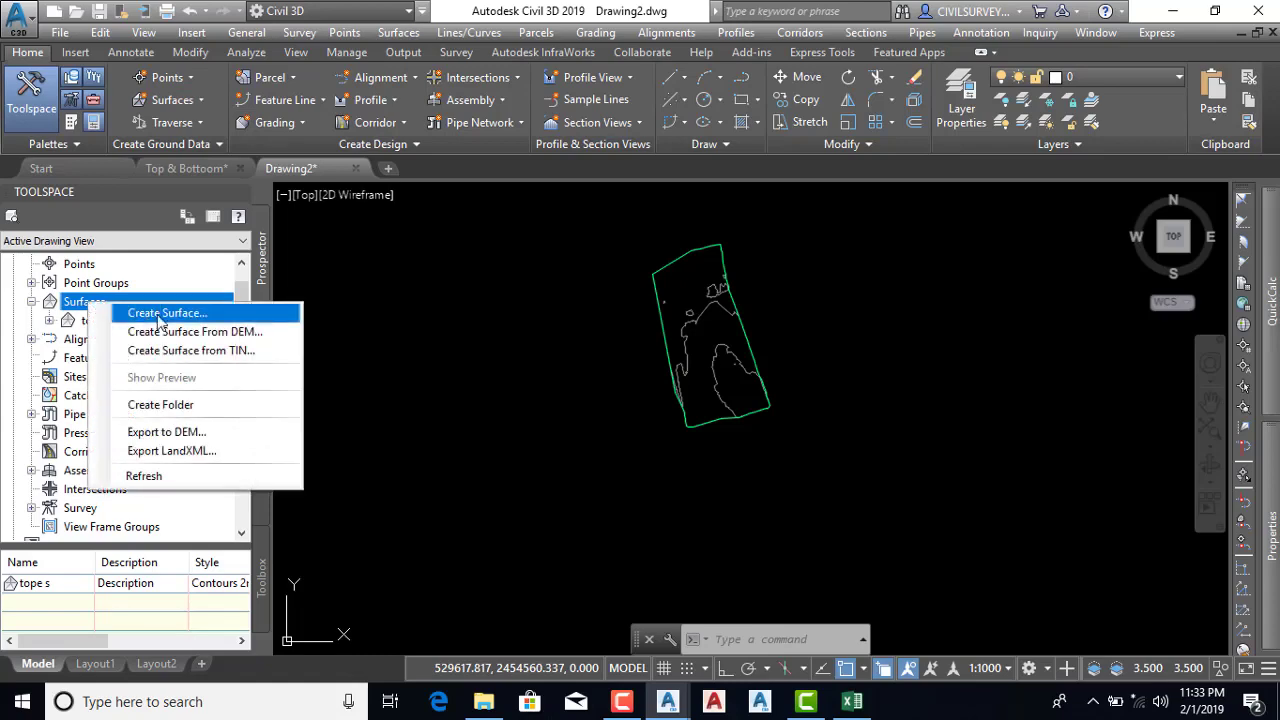
Create a new TIN surface named 'B s' and expand it in Prospector
{"action": "left_click", "coordinate": [163, 315]}
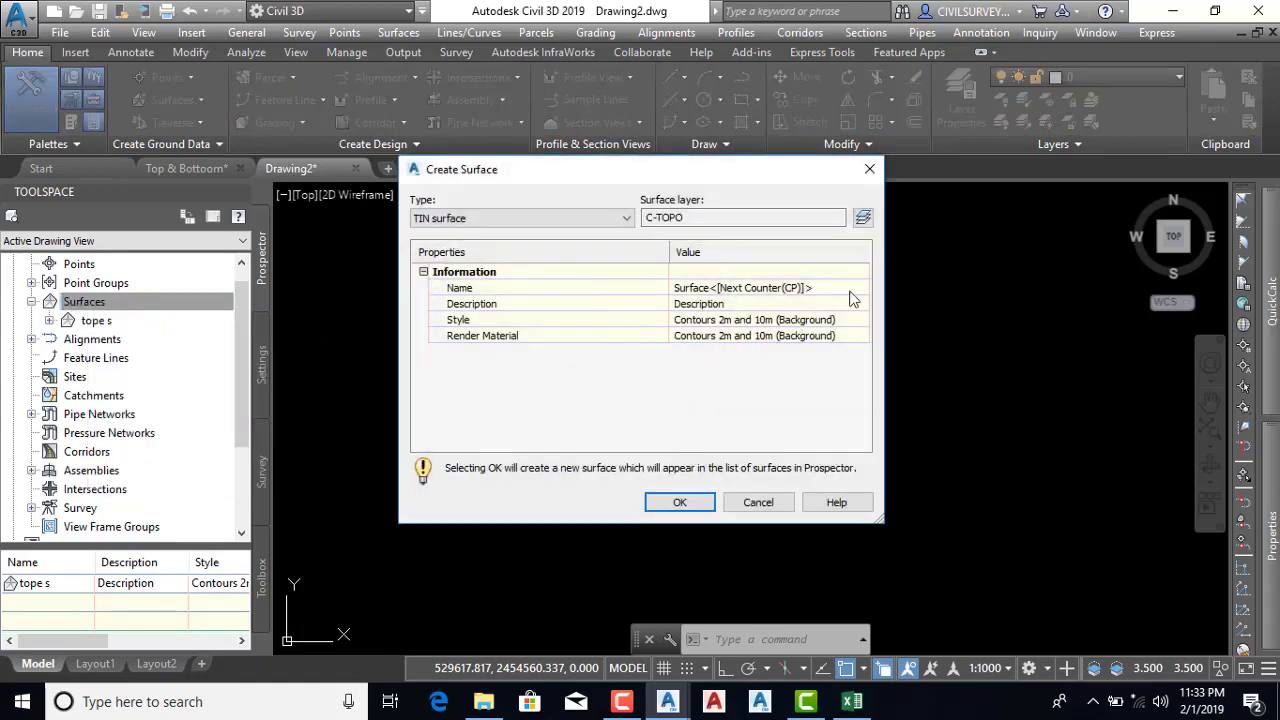
{"action": "left_click", "coordinate": [838, 286]}
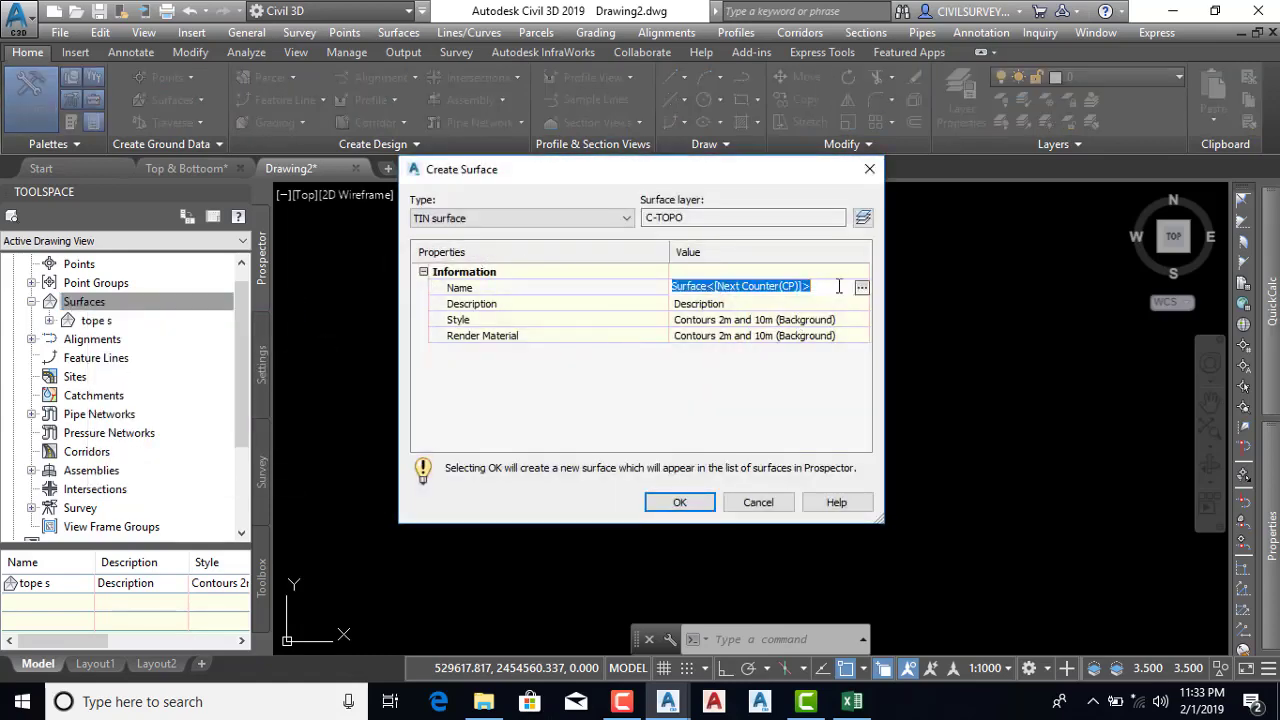
{"action": "type", "text": "b"}
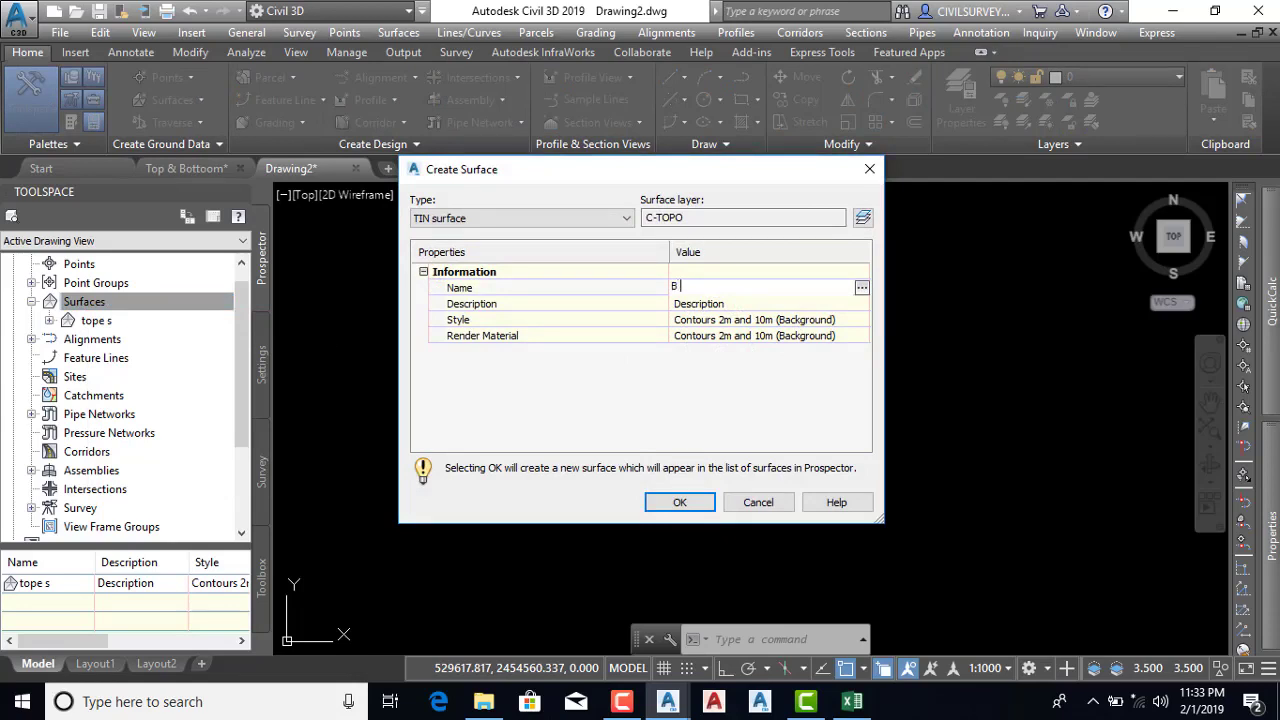
{"action": "left_click", "coordinate": [700, 501]}
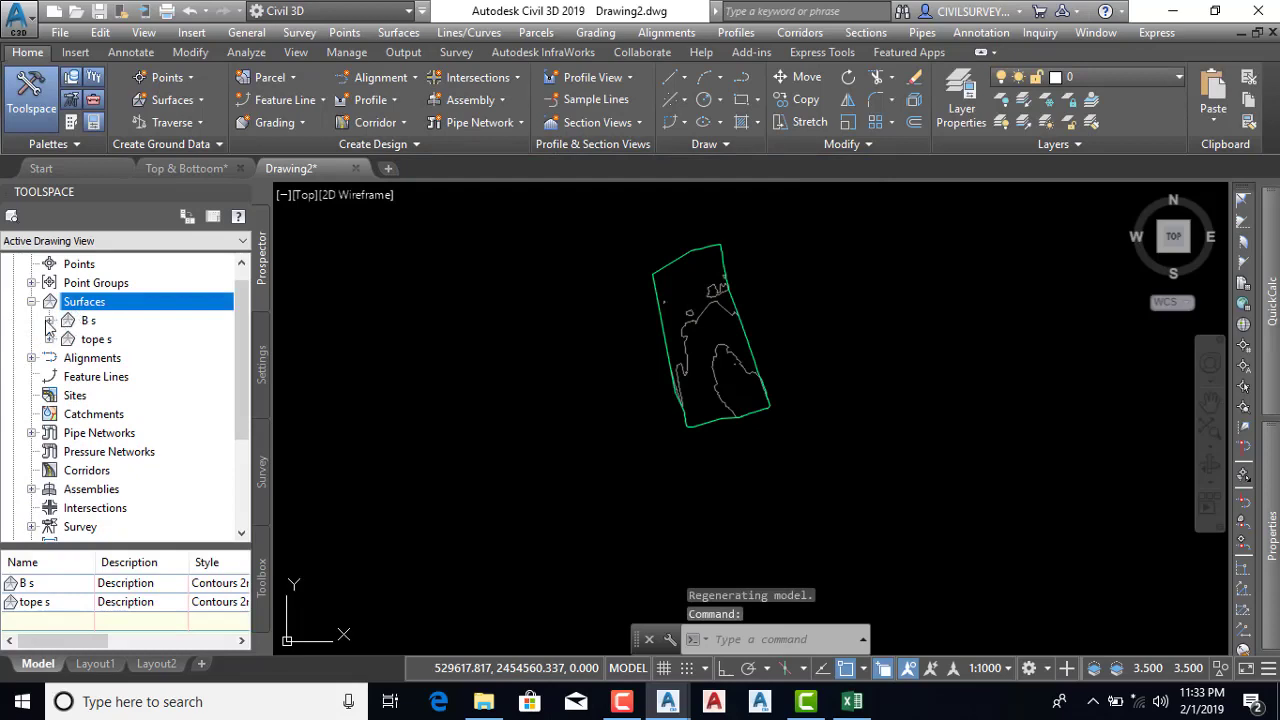
{"action": "left_click", "coordinate": [48, 321]}
Add the BOTTOM s point file to B s's definition, read as PENZD (comma delimited)
{"action": "left_click", "coordinate": [67, 377]}
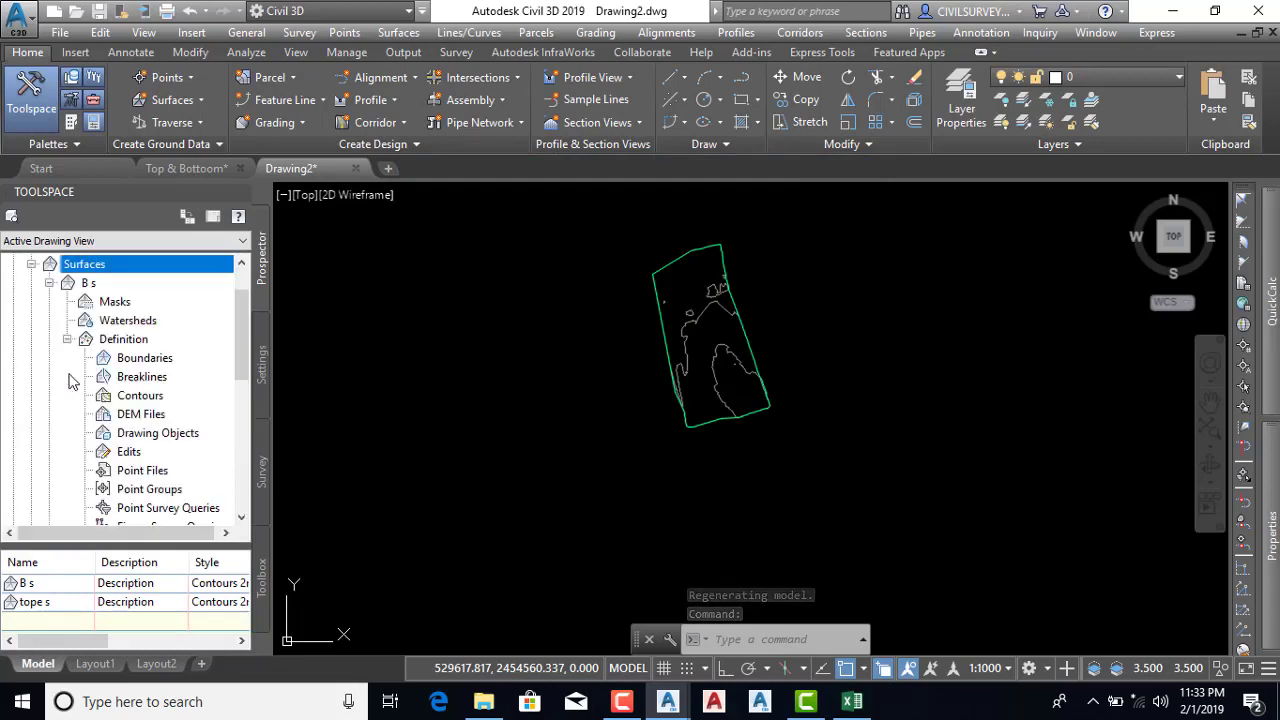
{"action": "left_click", "coordinate": [143, 476]}
{"action": "right_click", "coordinate": [143, 476]}
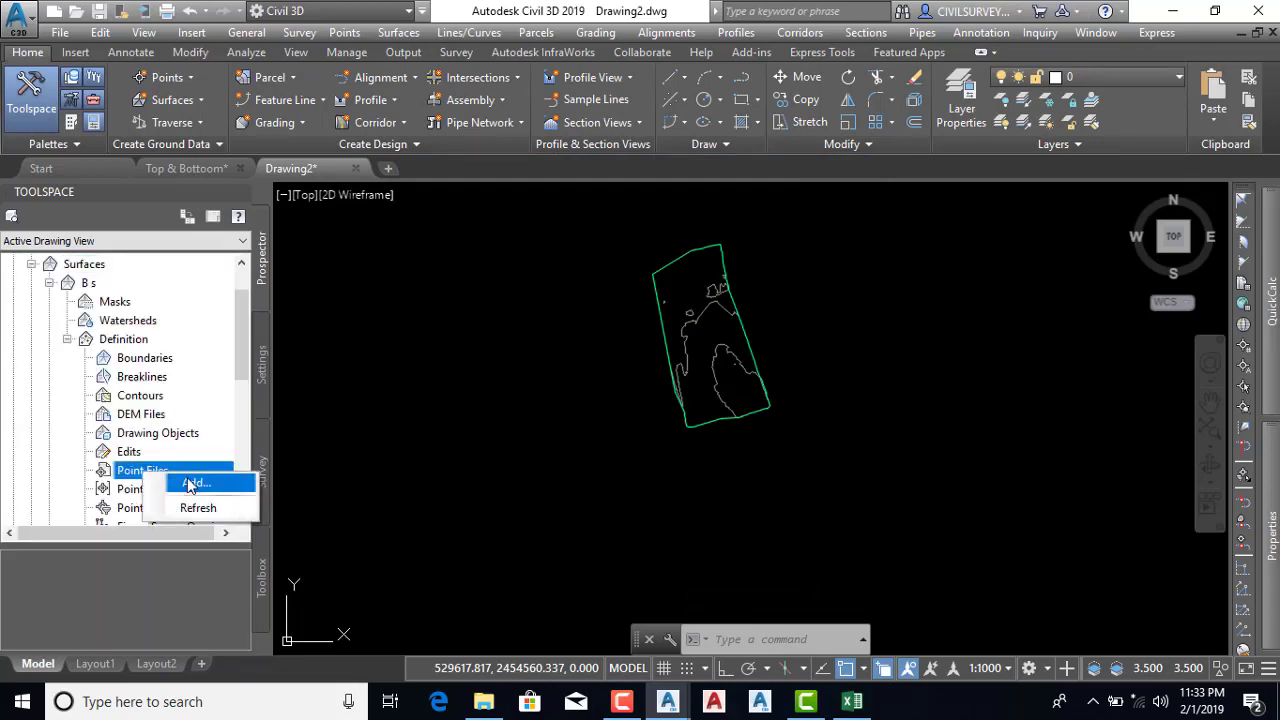
{"action": "left_click", "coordinate": [165, 486]}
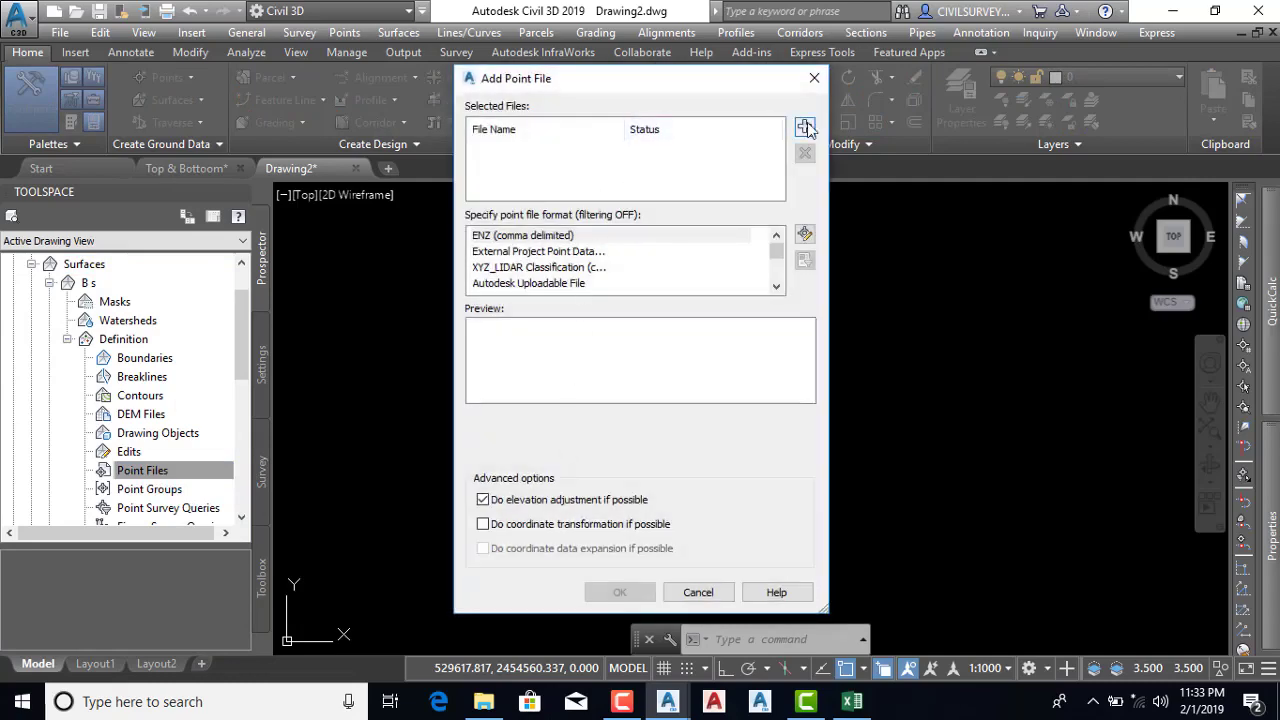
{"action": "left_click", "coordinate": [804, 126]}
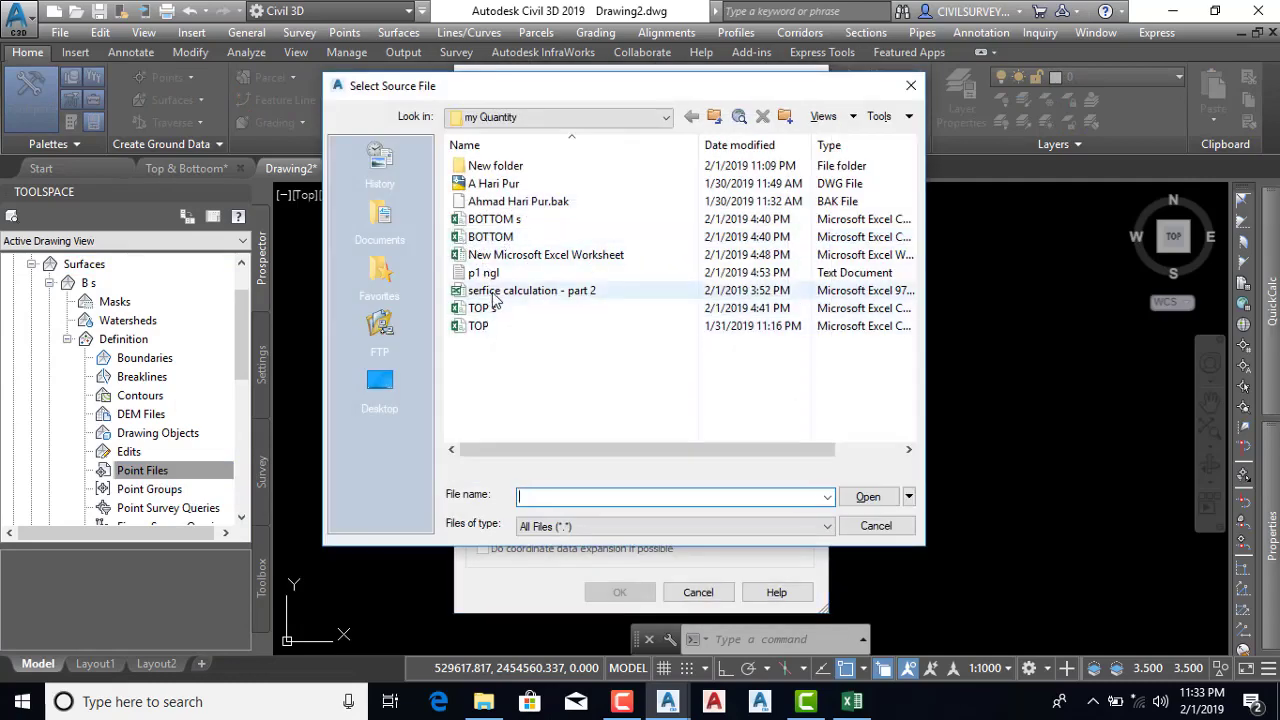
{"action": "left_click", "coordinate": [512, 220]}
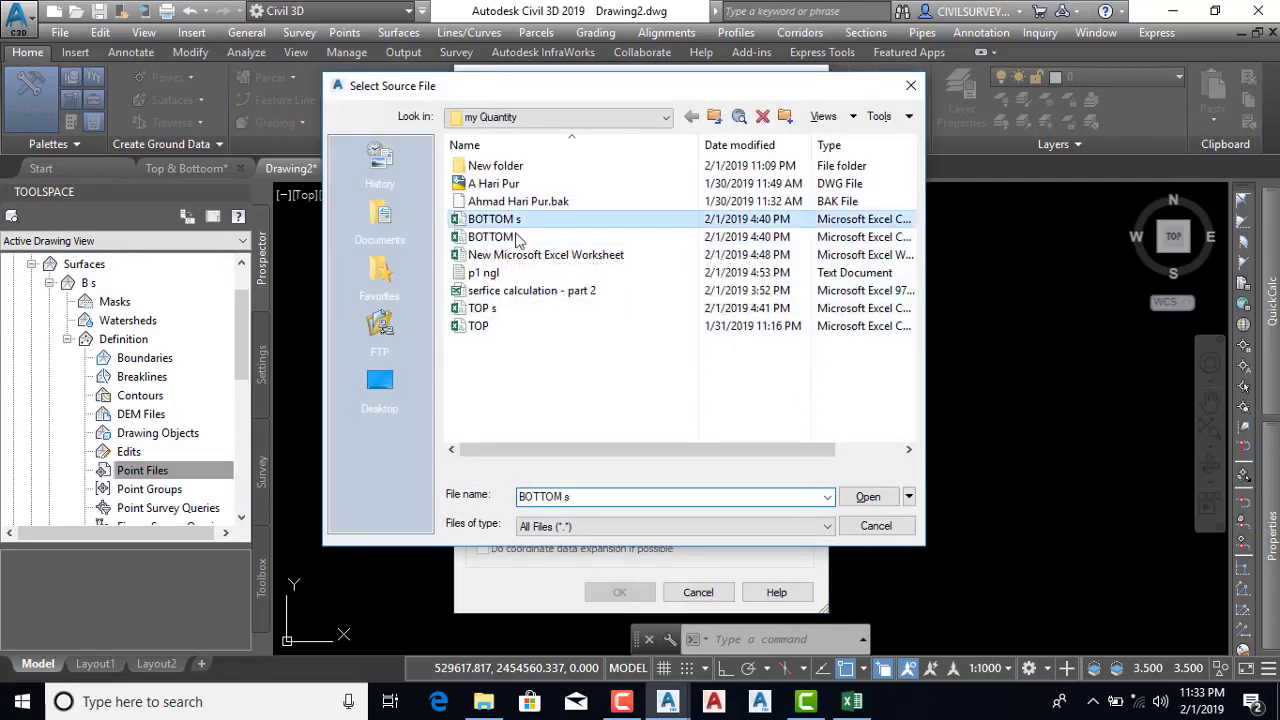
{"action": "left_click", "coordinate": [868, 497]}
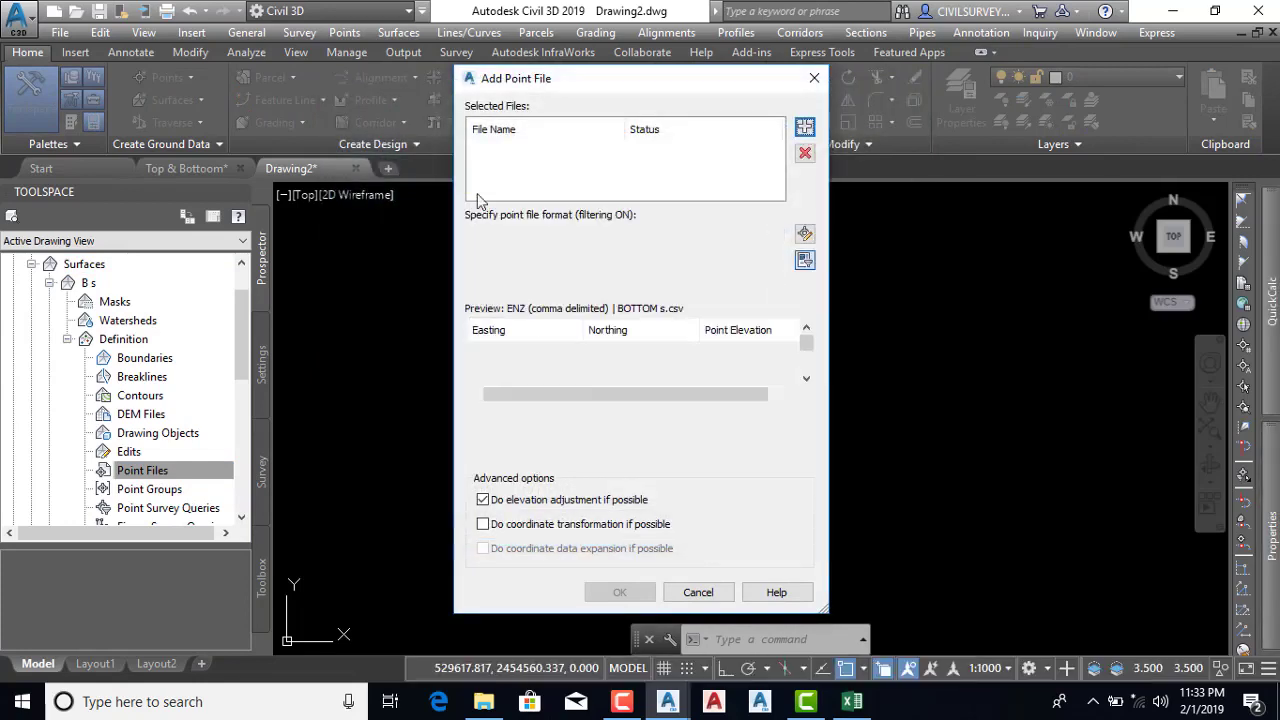
{"action": "left_click_drag", "start_coordinate": [779, 254], "coordinate": [776, 270]}
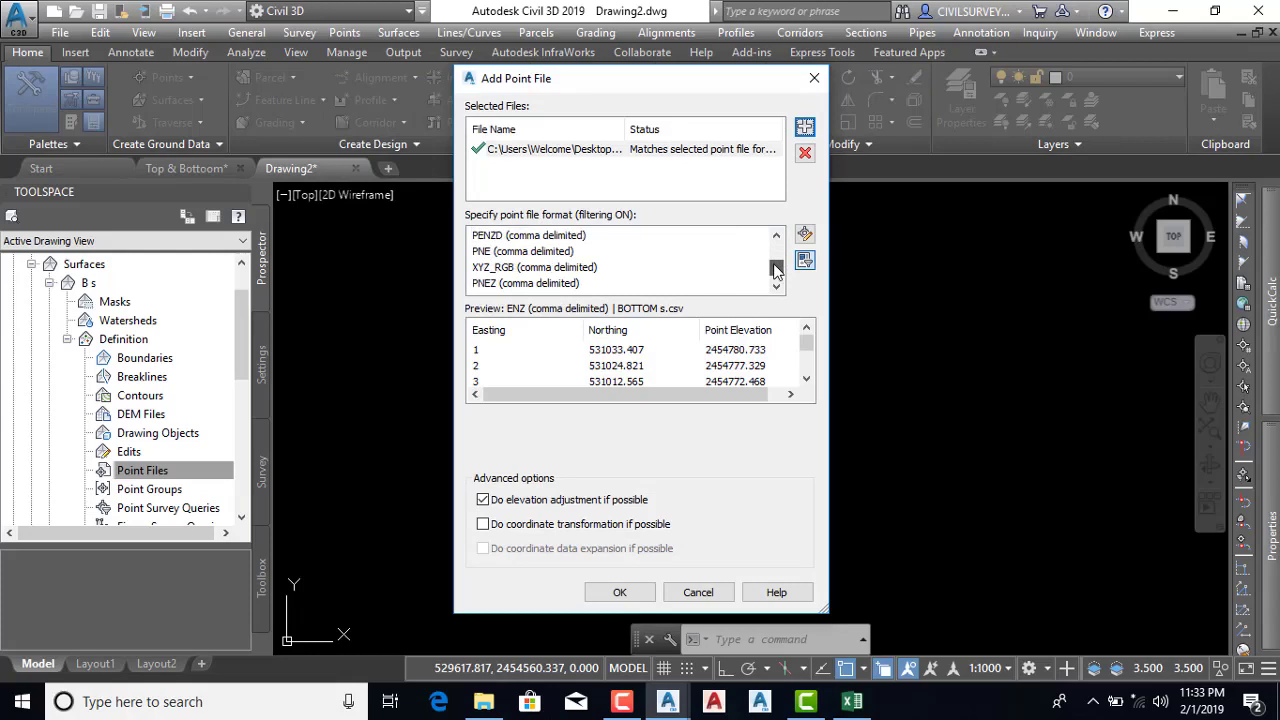
{"action": "left_click", "coordinate": [477, 237]}
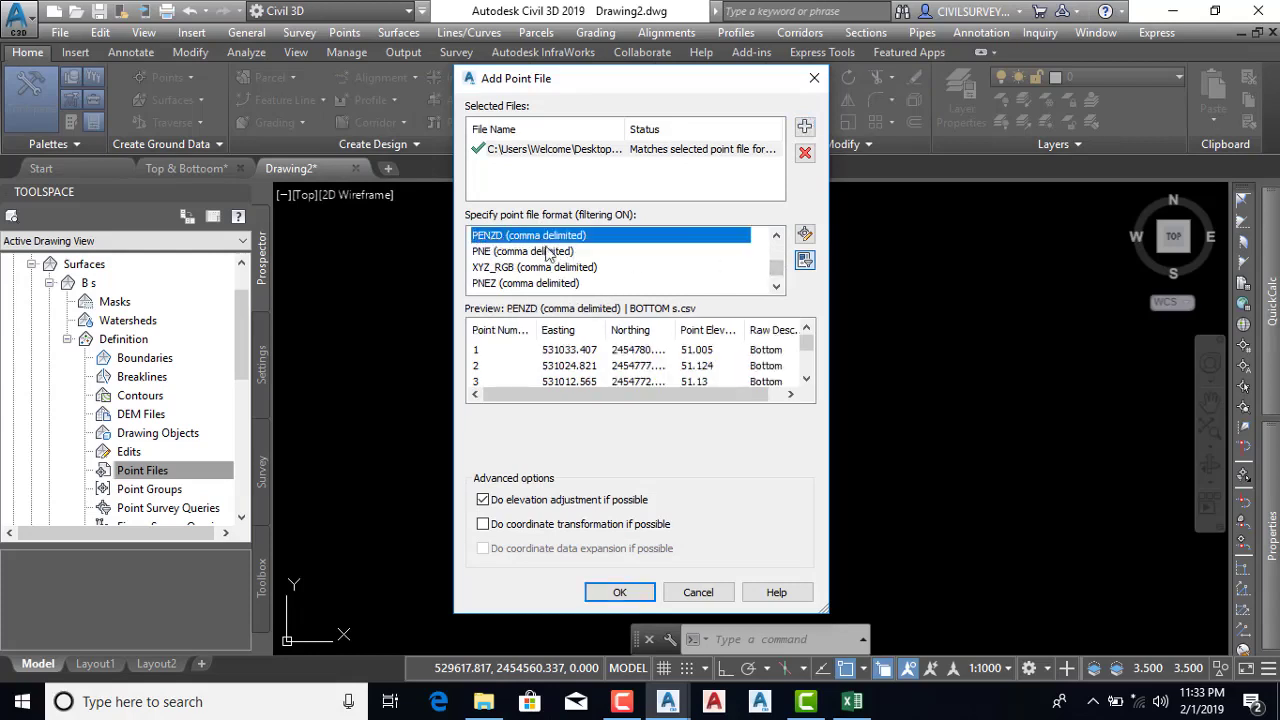
{"action": "left_click", "coordinate": [619, 593]}
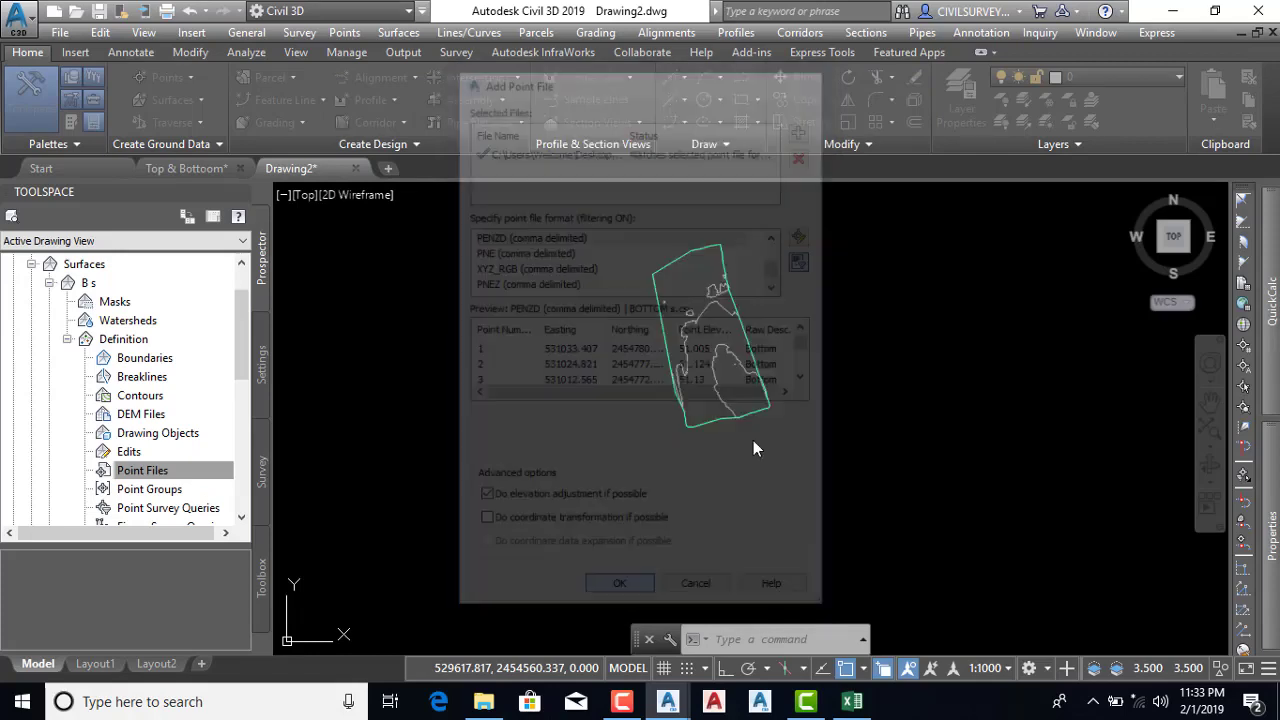
{"action": "scroll", "coordinate": [710, 265], "scroll_direction": "up", "scroll_amount": 6}
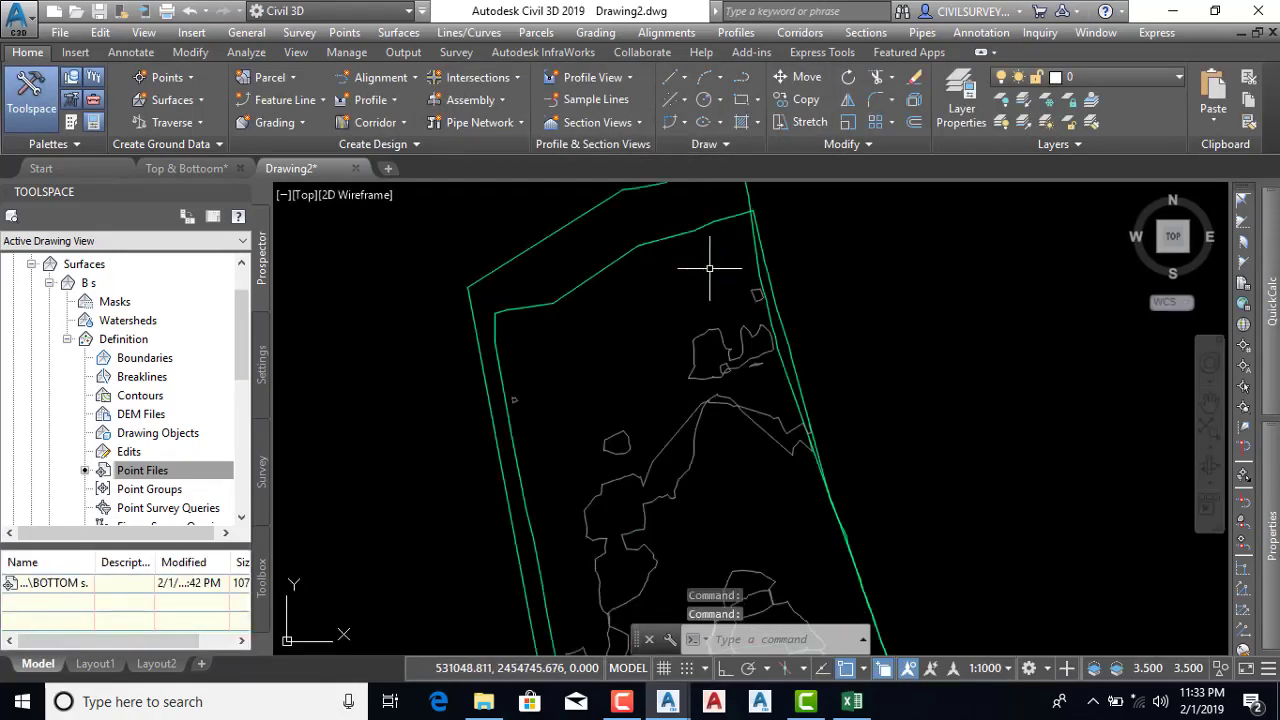
Select the B s TIN surface, zoom in to inspect it, and open it in Object Viewer
{"action": "left_click", "coordinate": [563, 291]}
{"action": "scroll", "coordinate": [563, 291], "scroll_direction": "down", "scroll_amount": 6}
{"action": "scroll", "coordinate": [640, 413], "scroll_direction": "up", "scroll_amount": 6}
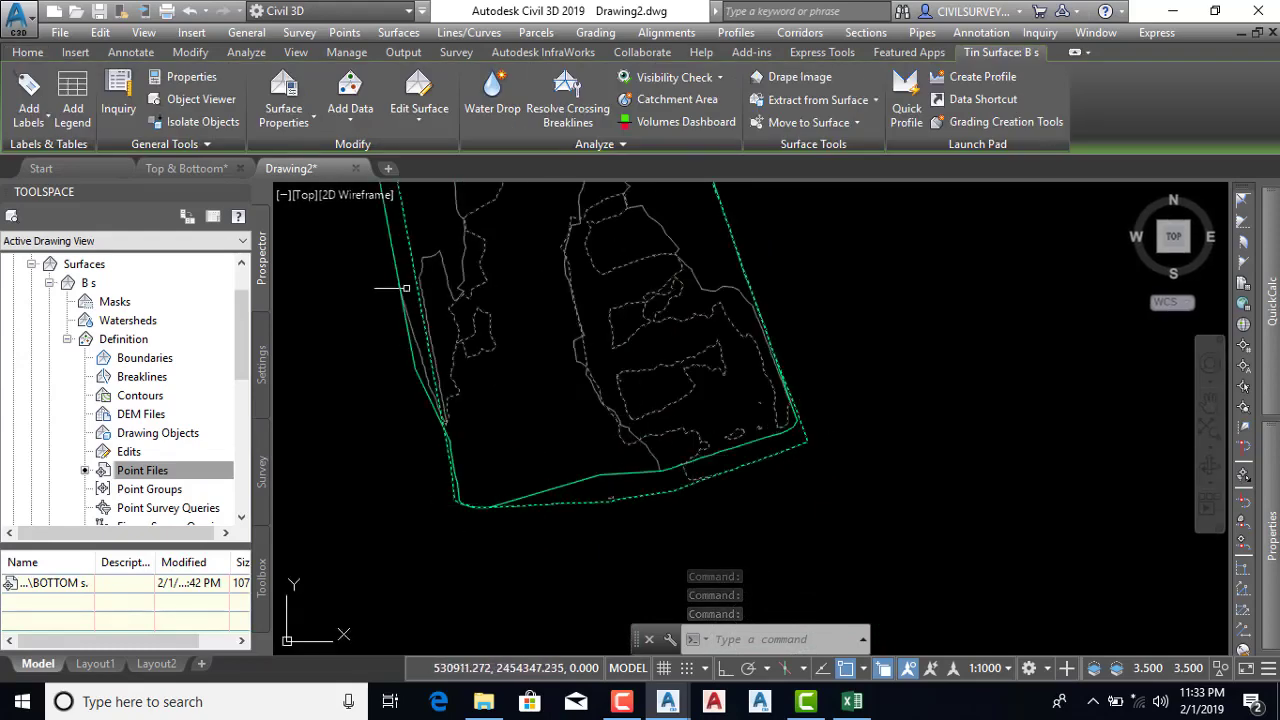
{"action": "scroll", "coordinate": [407, 307], "scroll_direction": "up", "scroll_amount": 5}
{"action": "scroll", "coordinate": [407, 307], "scroll_direction": "down", "scroll_amount": 3}
{"action": "scroll", "coordinate": [453, 323], "scroll_direction": "down", "scroll_amount": 2}
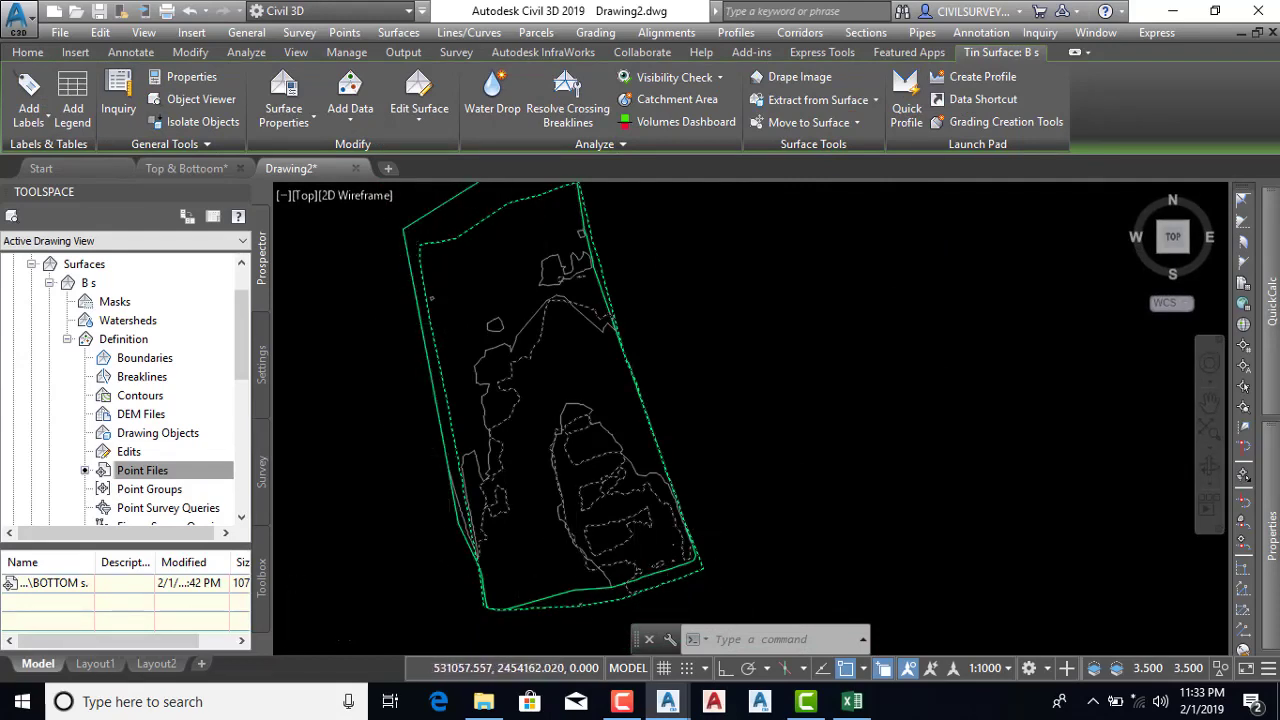
{"action": "scroll", "coordinate": [558, 605], "scroll_direction": "down", "scroll_amount": 2}
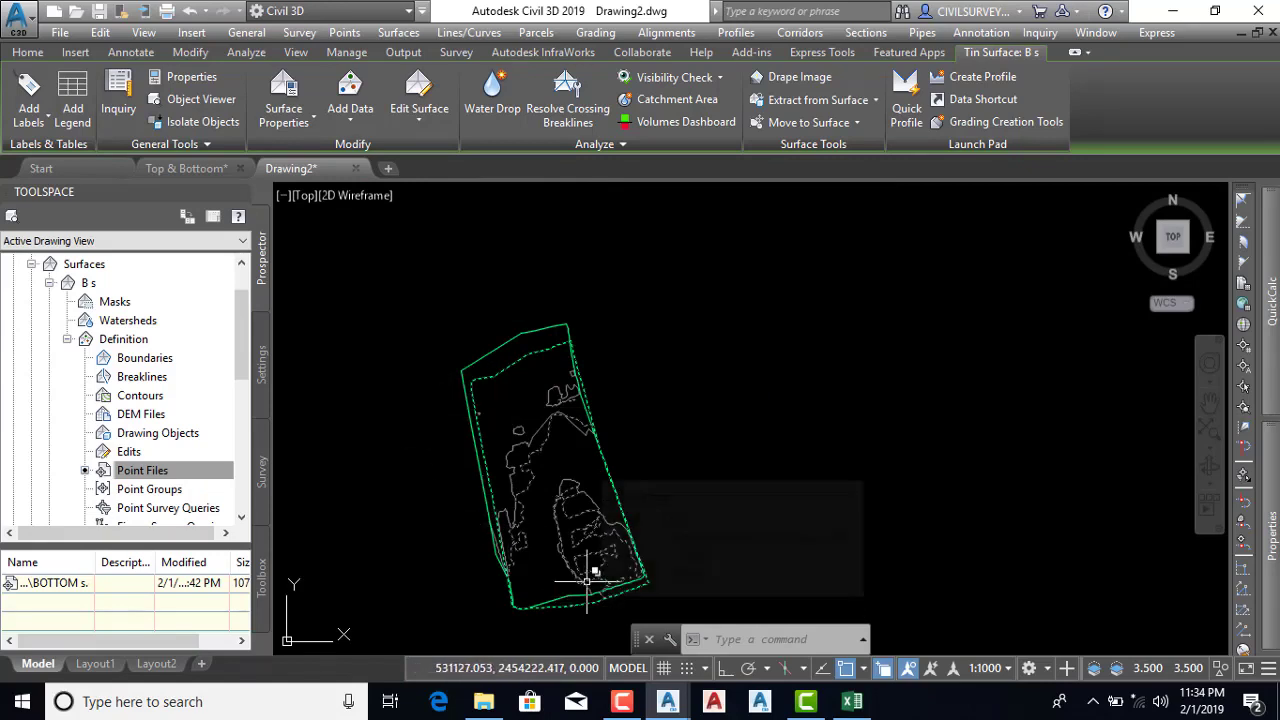
{"action": "scroll", "coordinate": [527, 328], "scroll_direction": "down", "scroll_amount": 4}
{"action": "scroll", "coordinate": [514, 403], "scroll_direction": "up", "scroll_amount": 4}
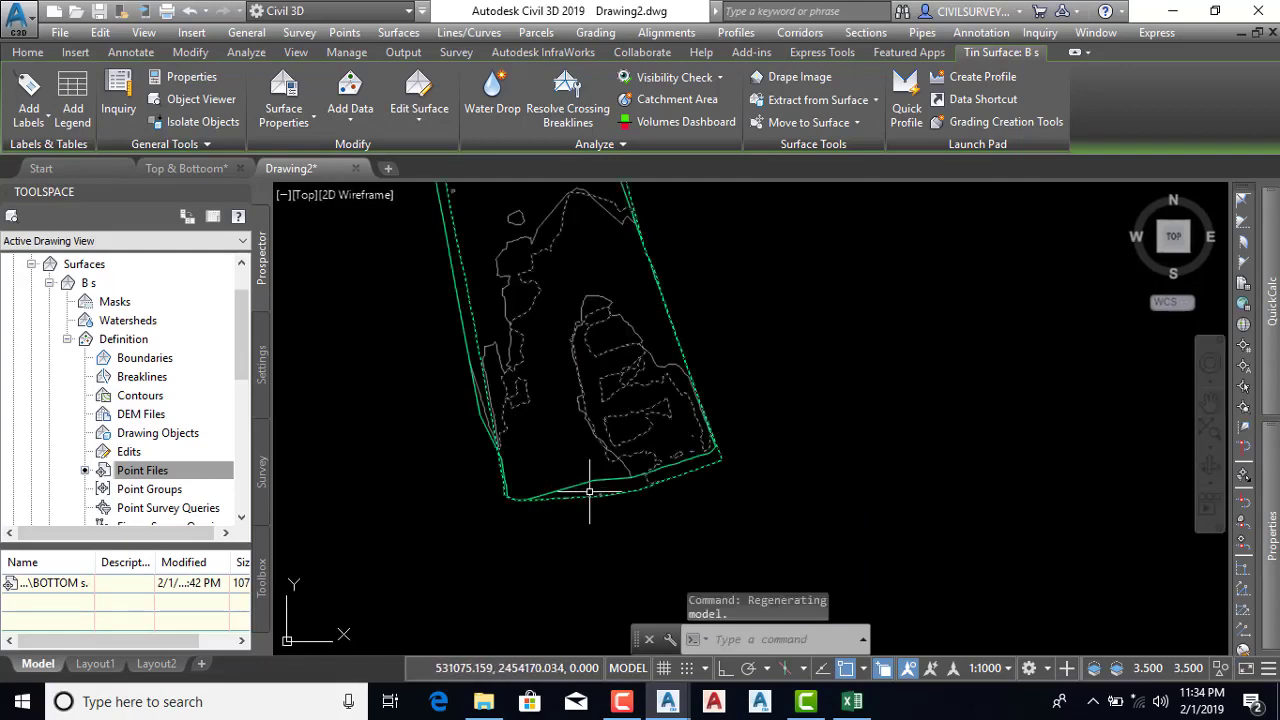
{"action": "right_click", "coordinate": [589, 491]}
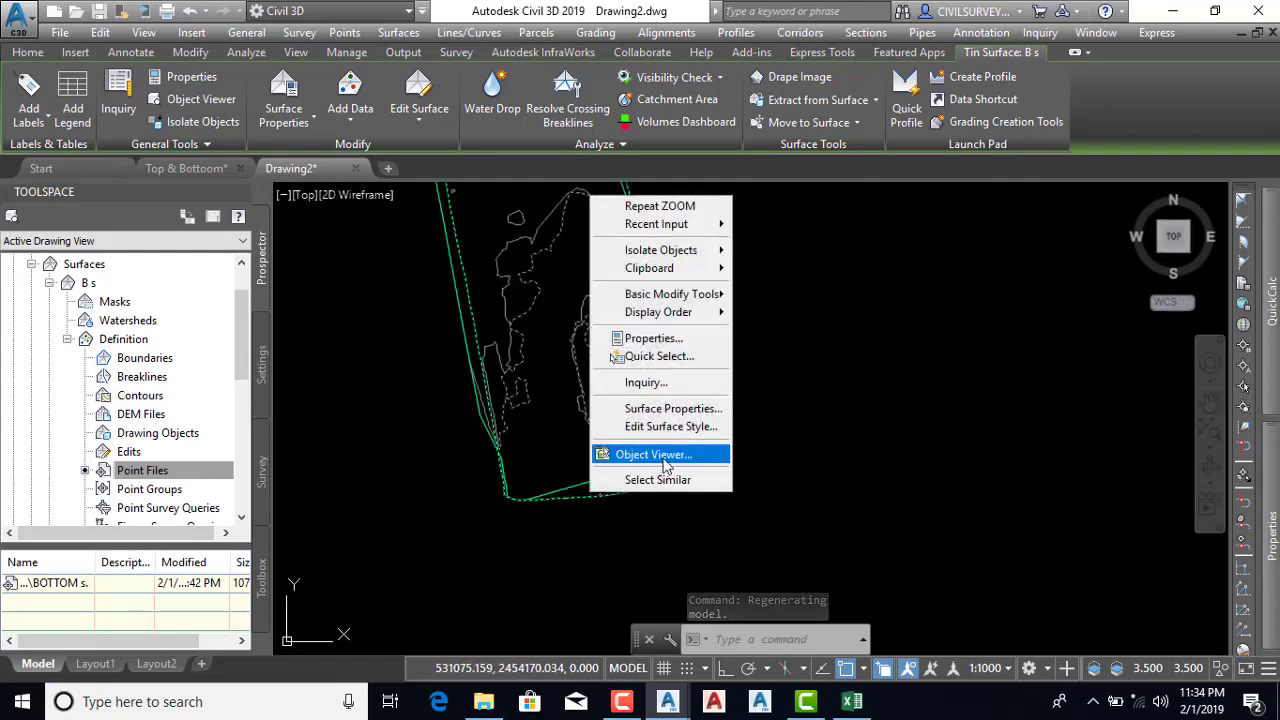
{"action": "left_click", "coordinate": [664, 460]}
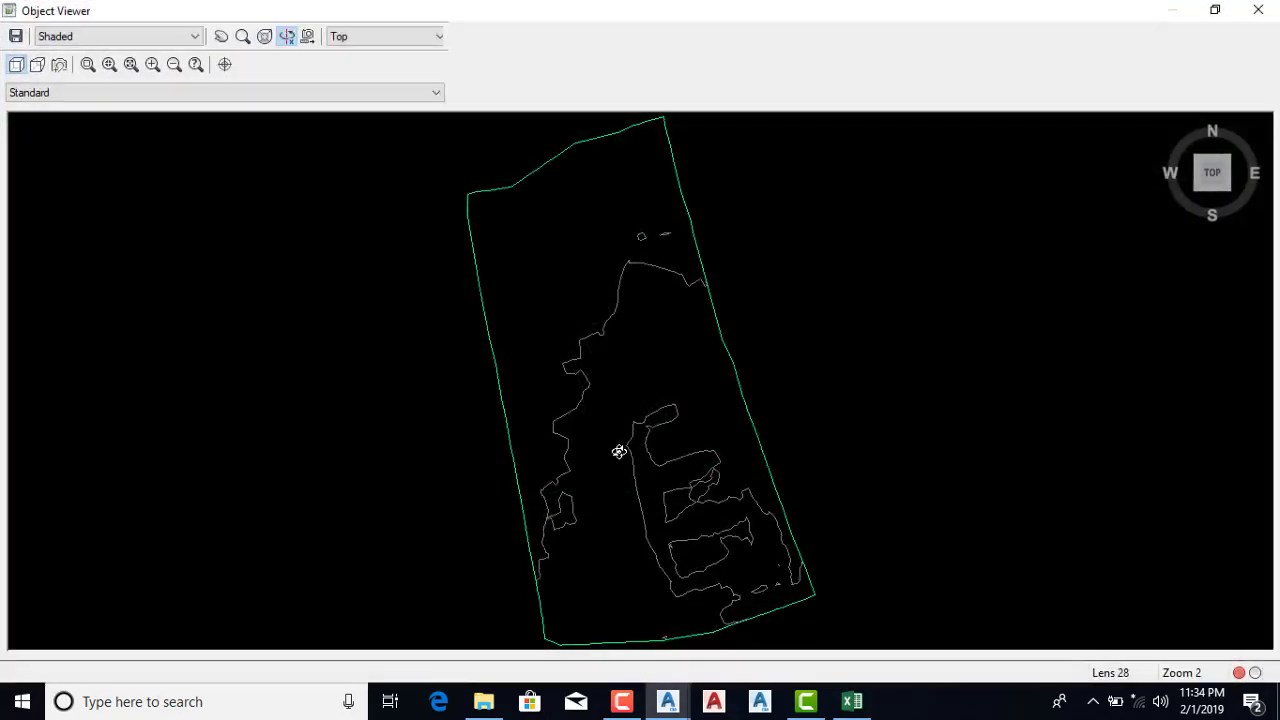
Orbit B s in the Object Viewer, shade it in Conceptual style, then close the viewer
{"action": "mouse_move", "coordinate": [619, 451]}
{"action": "left_mouse_down"}
{"action": "mouse_move", "coordinate": [531, 290]}
{"action": "mouse_move", "coordinate": [594, 286]}
{"action": "left_mouse_up"}
{"action": "left_click", "coordinate": [114, 37]}
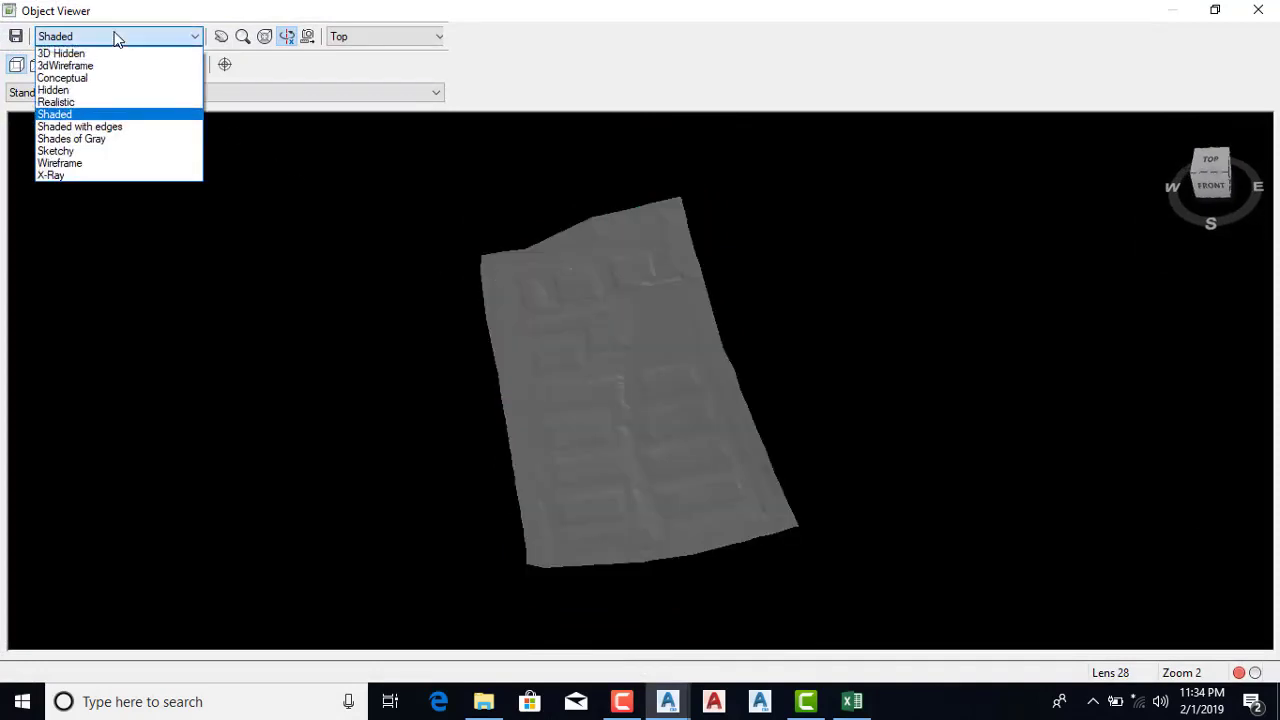
{"action": "left_click", "coordinate": [70, 78]}
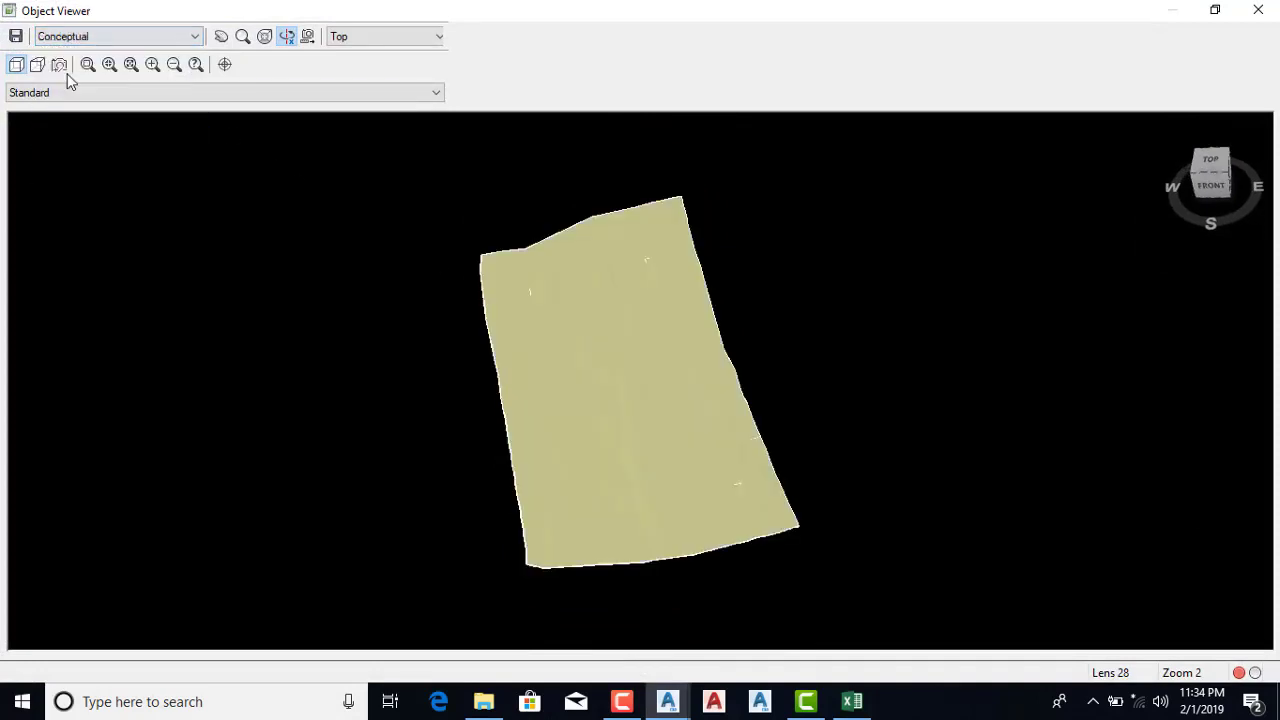
{"action": "mouse_move", "coordinate": [614, 515]}
{"action": "left_mouse_down"}
{"action": "mouse_move", "coordinate": [526, 460]}
{"action": "mouse_move", "coordinate": [523, 409]}
{"action": "mouse_move", "coordinate": [486, 421]}
{"action": "mouse_move", "coordinate": [697, 386]}
{"action": "mouse_move", "coordinate": [608, 423]}
{"action": "mouse_move", "coordinate": [566, 514]}
{"action": "mouse_move", "coordinate": [516, 484]}
{"action": "mouse_move", "coordinate": [531, 380]}
{"action": "mouse_move", "coordinate": [760, 411]}
{"action": "left_mouse_up"}
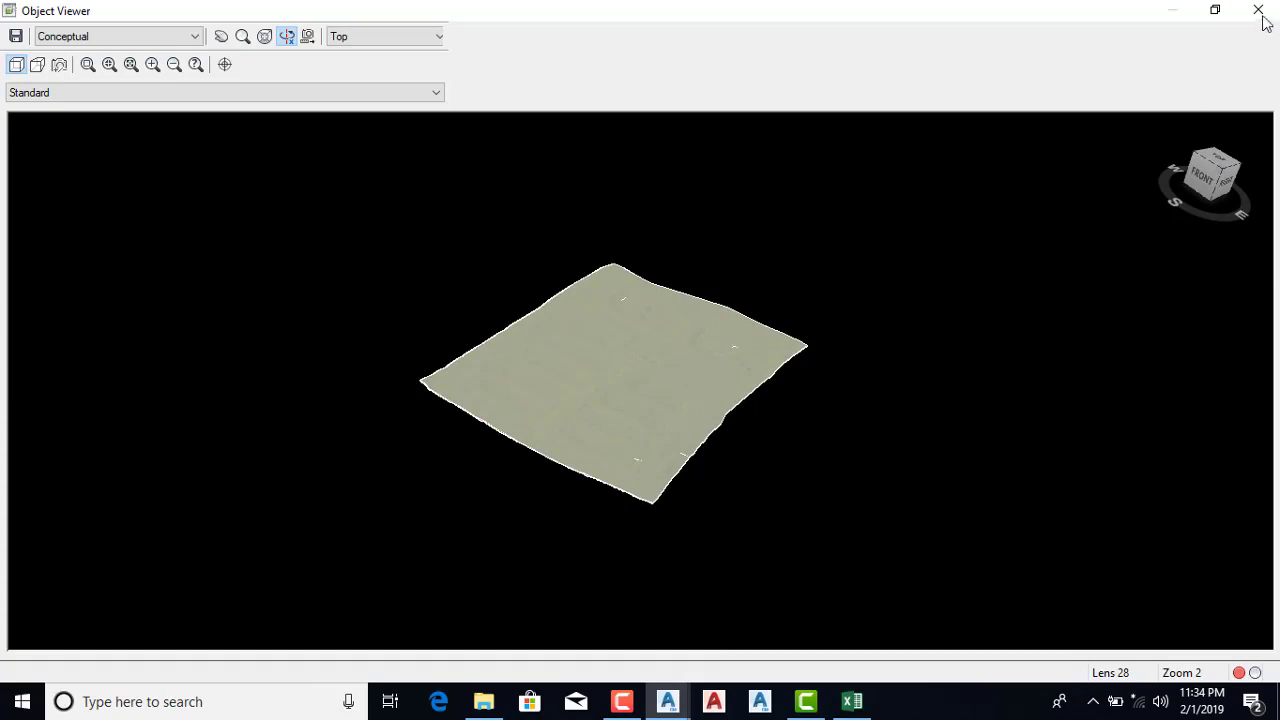
{"action": "key", "text": "Escape"}
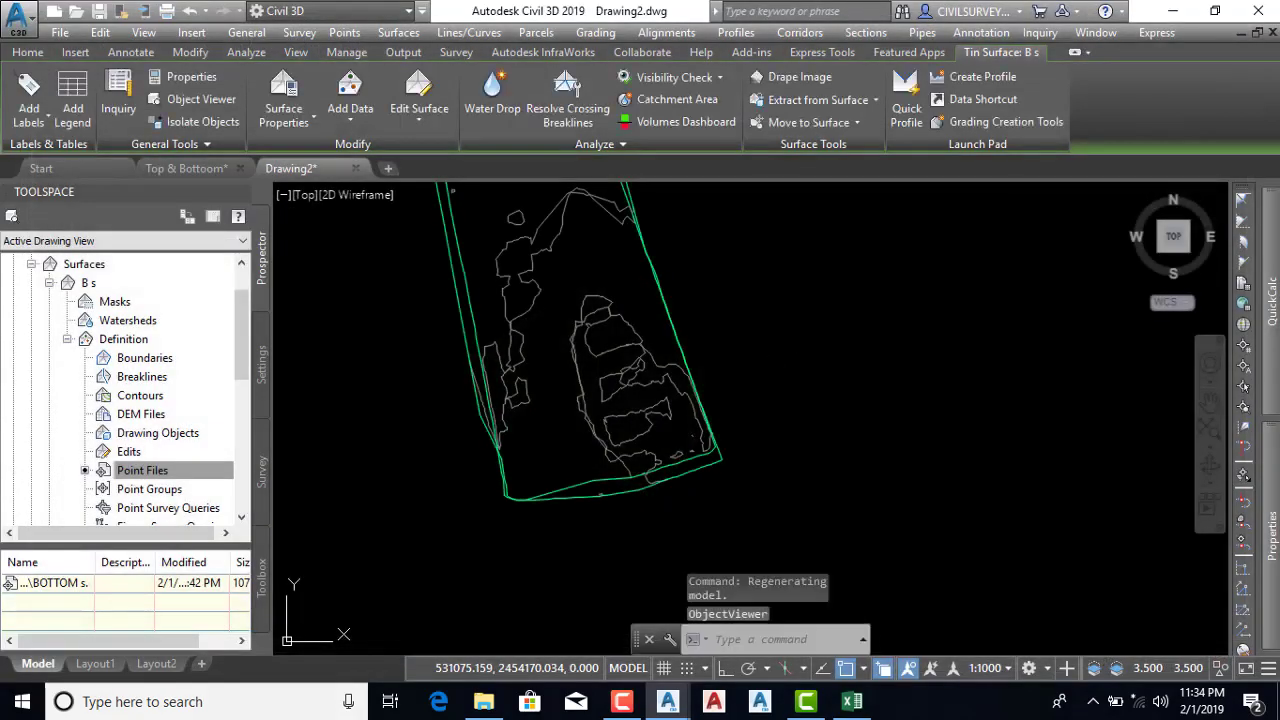
{"action": "left_click", "coordinate": [463, 318]}
{"action": "right_click", "coordinate": [463, 318]}
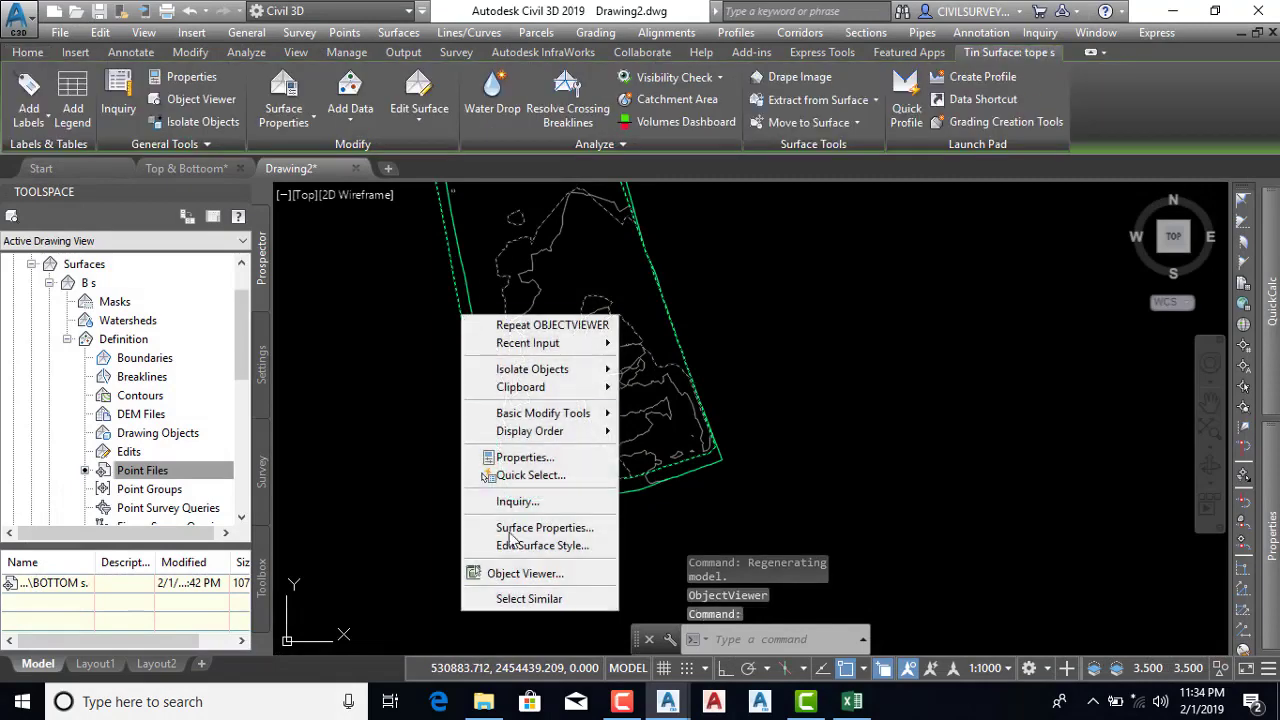
{"action": "left_click", "coordinate": [552, 574]}
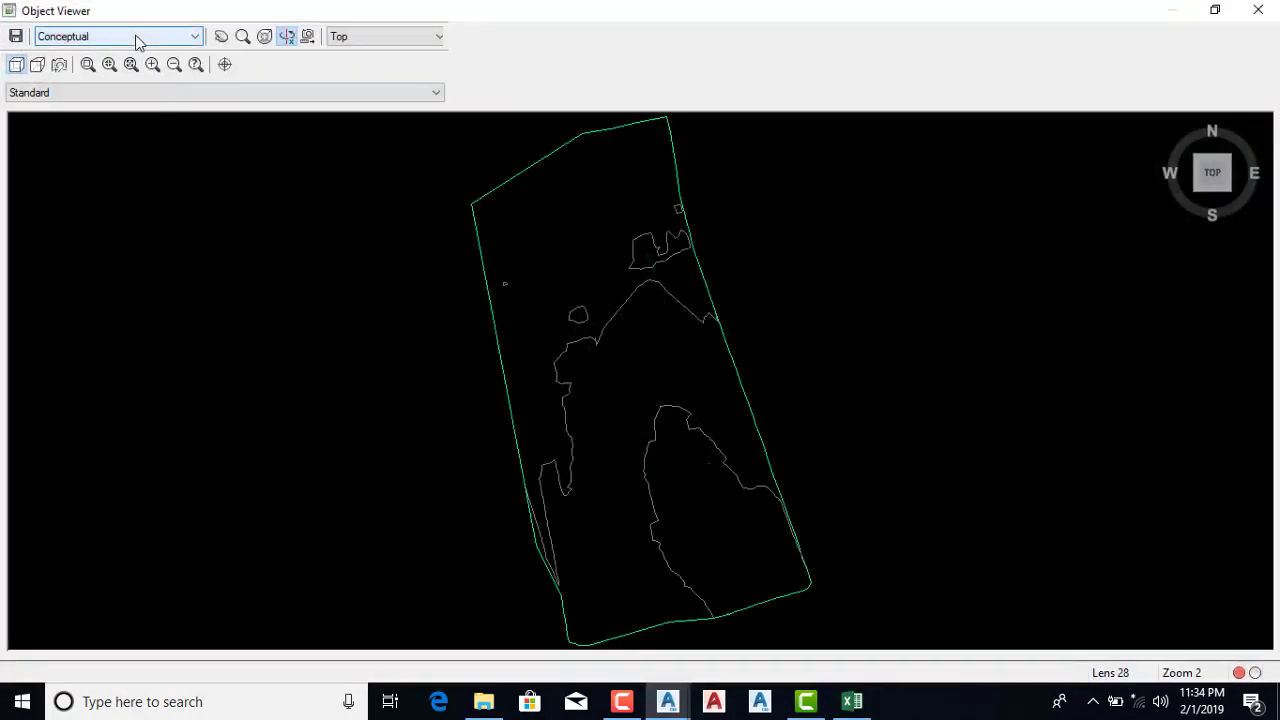
{"action": "left_click", "coordinate": [134, 38]}
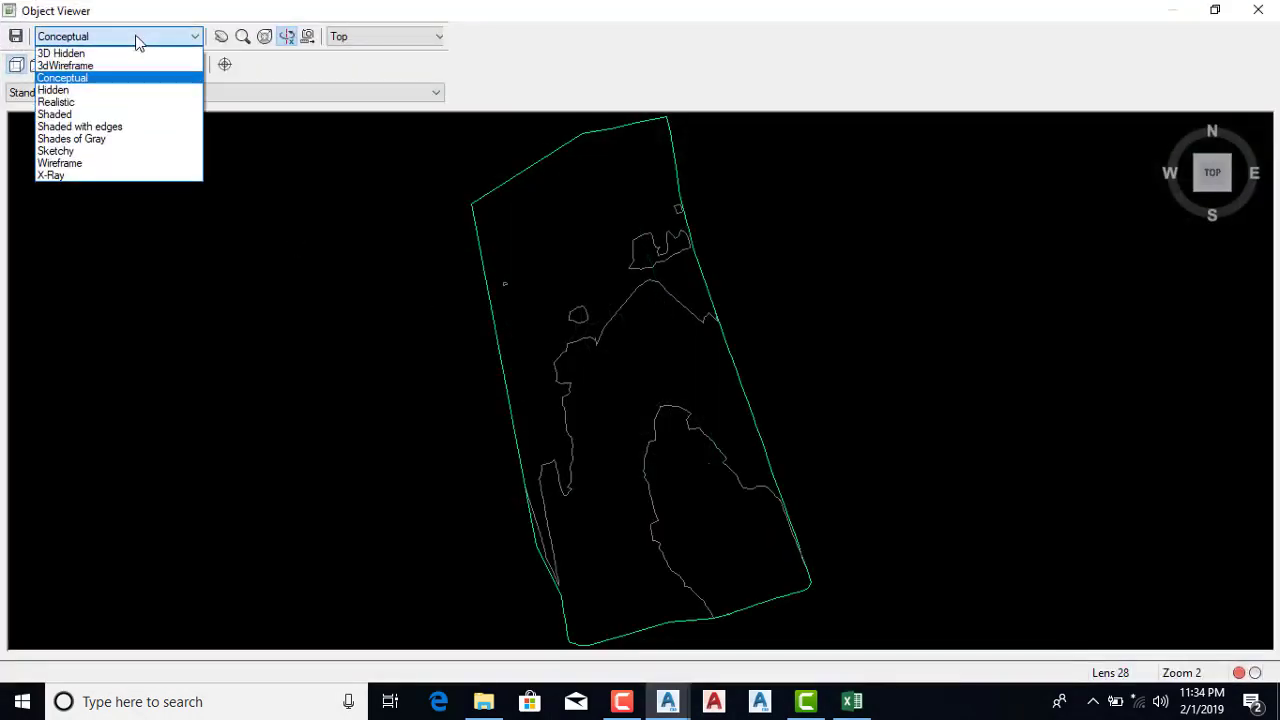
{"action": "left_click", "coordinate": [71, 79]}
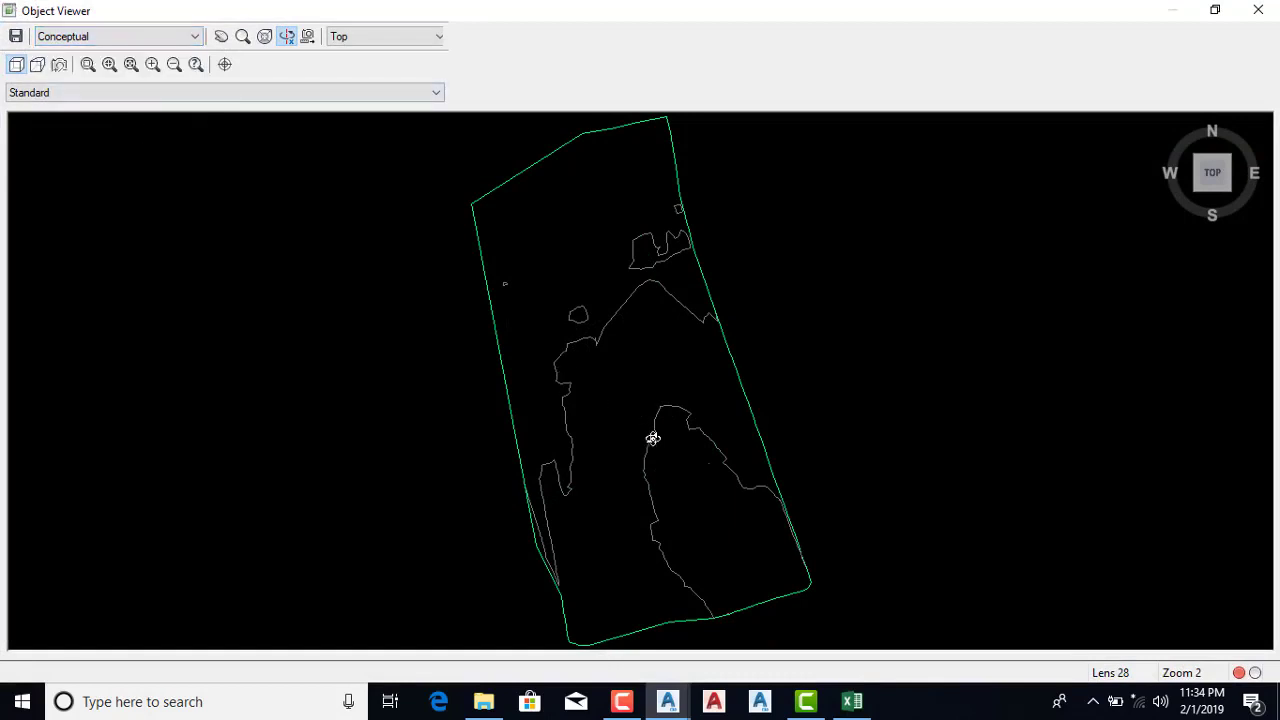
{"action": "mouse_move", "coordinate": [652, 438]}
{"action": "left_mouse_down"}
{"action": "mouse_move", "coordinate": [589, 429]}
{"action": "mouse_move", "coordinate": [526, 257]}
{"action": "mouse_move", "coordinate": [609, 271]}
{"action": "mouse_move", "coordinate": [634, 243]}
{"action": "left_mouse_up"}
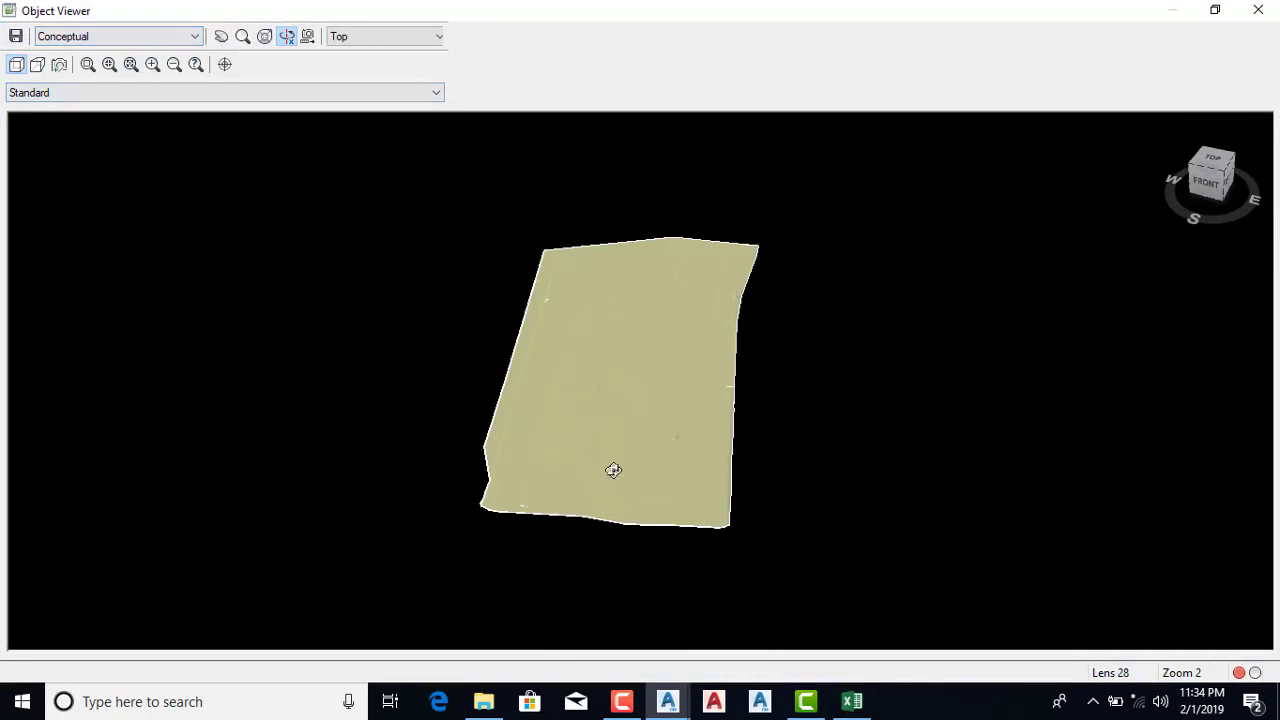
{"action": "mouse_move", "coordinate": [613, 470]}
{"action": "left_mouse_down"}
{"action": "mouse_move", "coordinate": [474, 443]}
{"action": "mouse_move", "coordinate": [443, 349]}
{"action": "mouse_move", "coordinate": [457, 363]}
{"action": "mouse_move", "coordinate": [543, 371]}
{"action": "mouse_move", "coordinate": [549, 423]}
{"action": "mouse_move", "coordinate": [534, 397]}
{"action": "mouse_move", "coordinate": [776, 476]}
{"action": "left_mouse_up"}
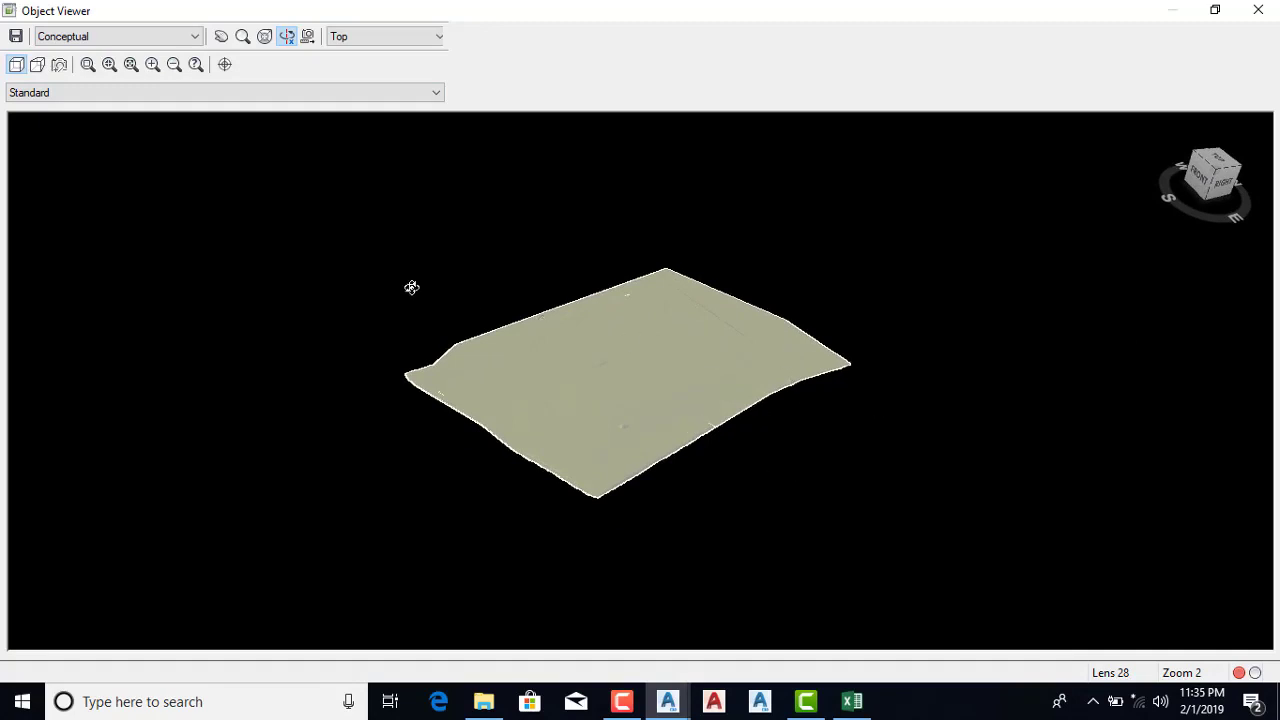
{"action": "left_click", "coordinate": [1260, 12]}
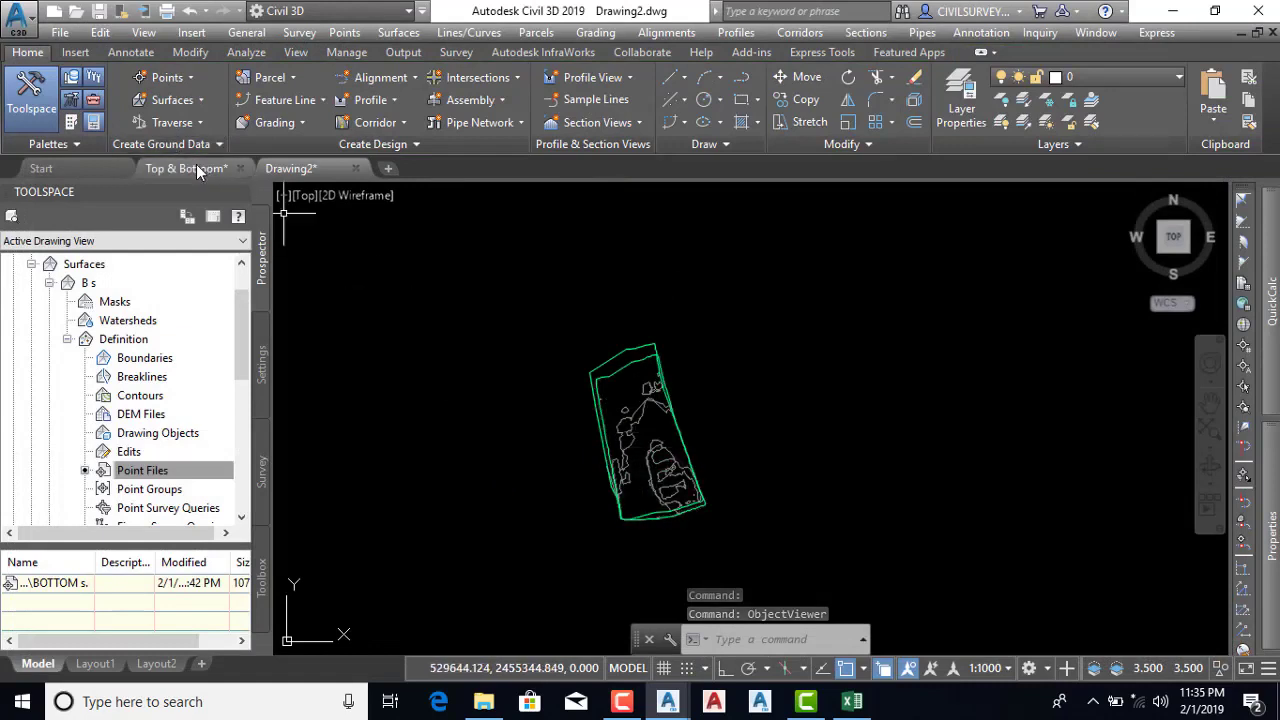
In Top & Bottom, copy the green boundary polylines with a base point
{"action": "left_click", "coordinate": [195, 166]}
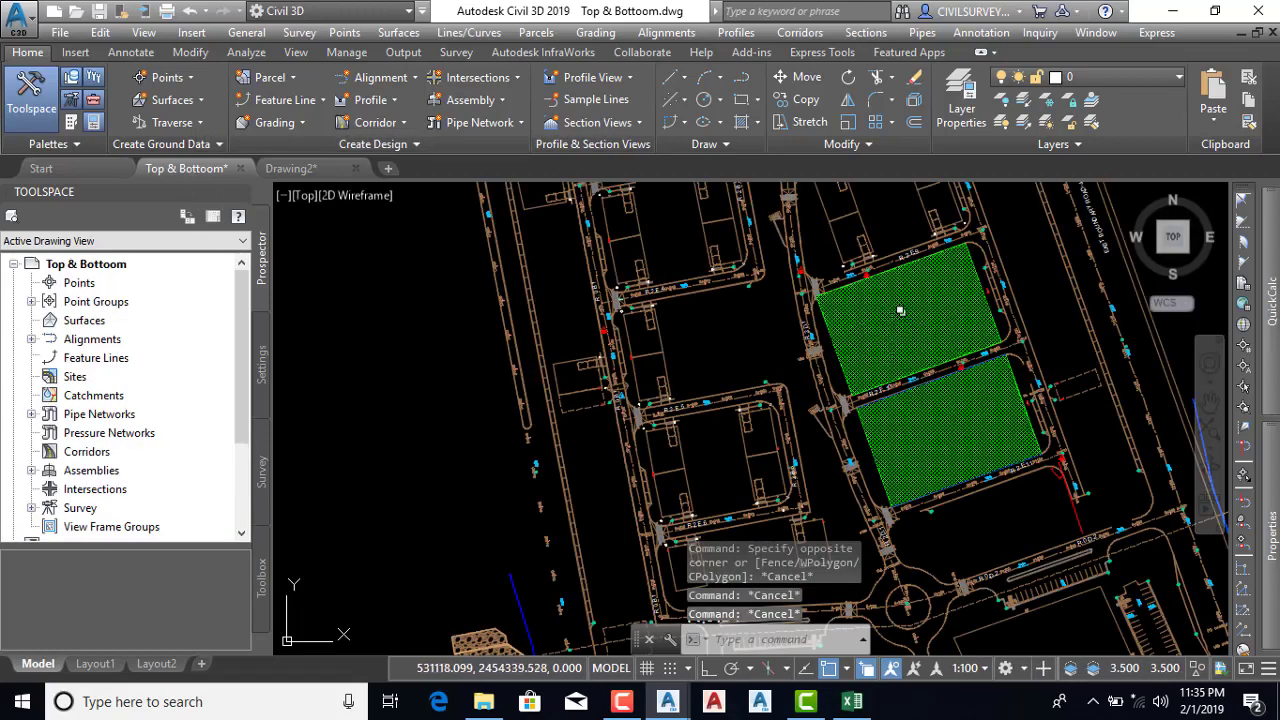
{"action": "left_click", "coordinate": [852, 375]}
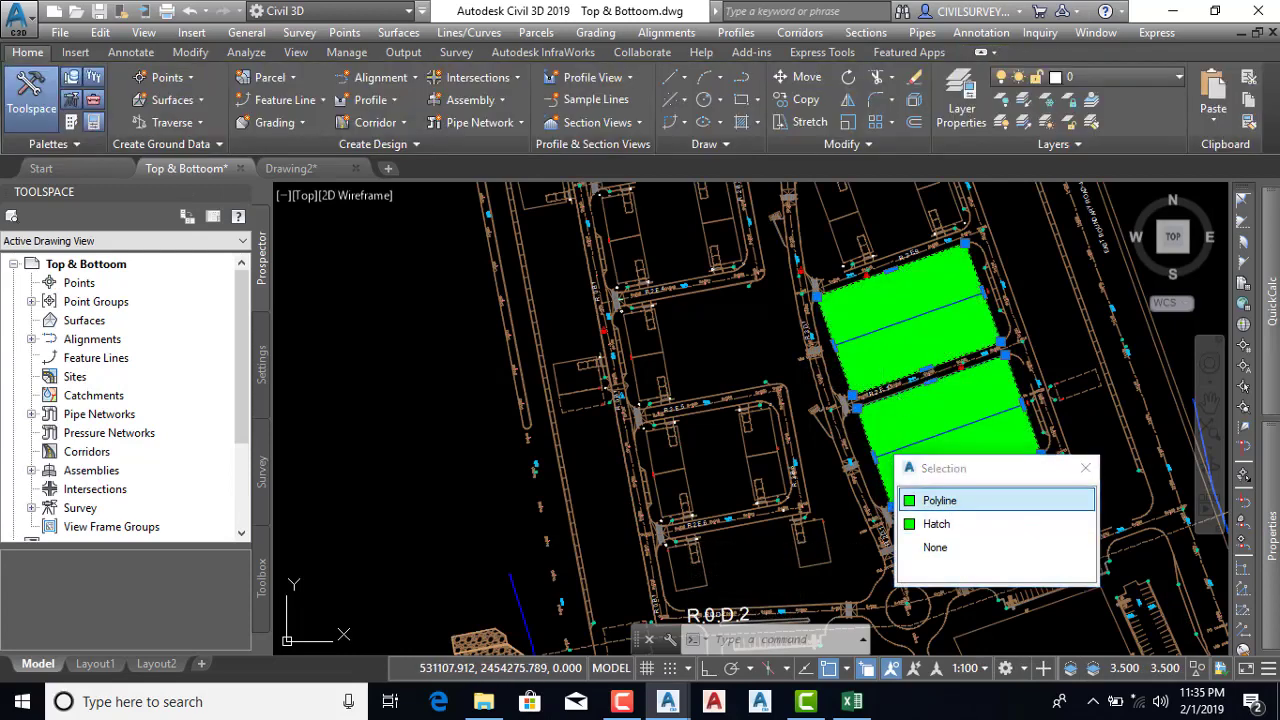
{"action": "right_click", "coordinate": [883, 359]}
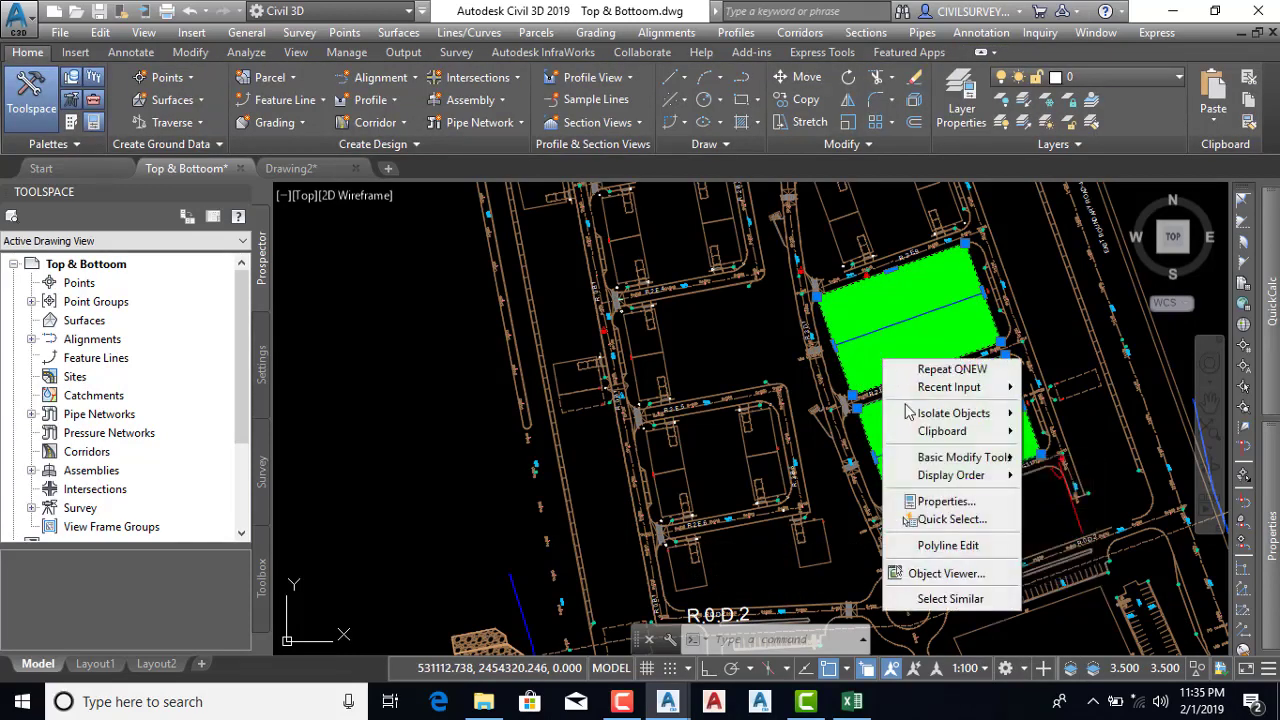
{"action": "mouse_move", "coordinate": [942, 431]}
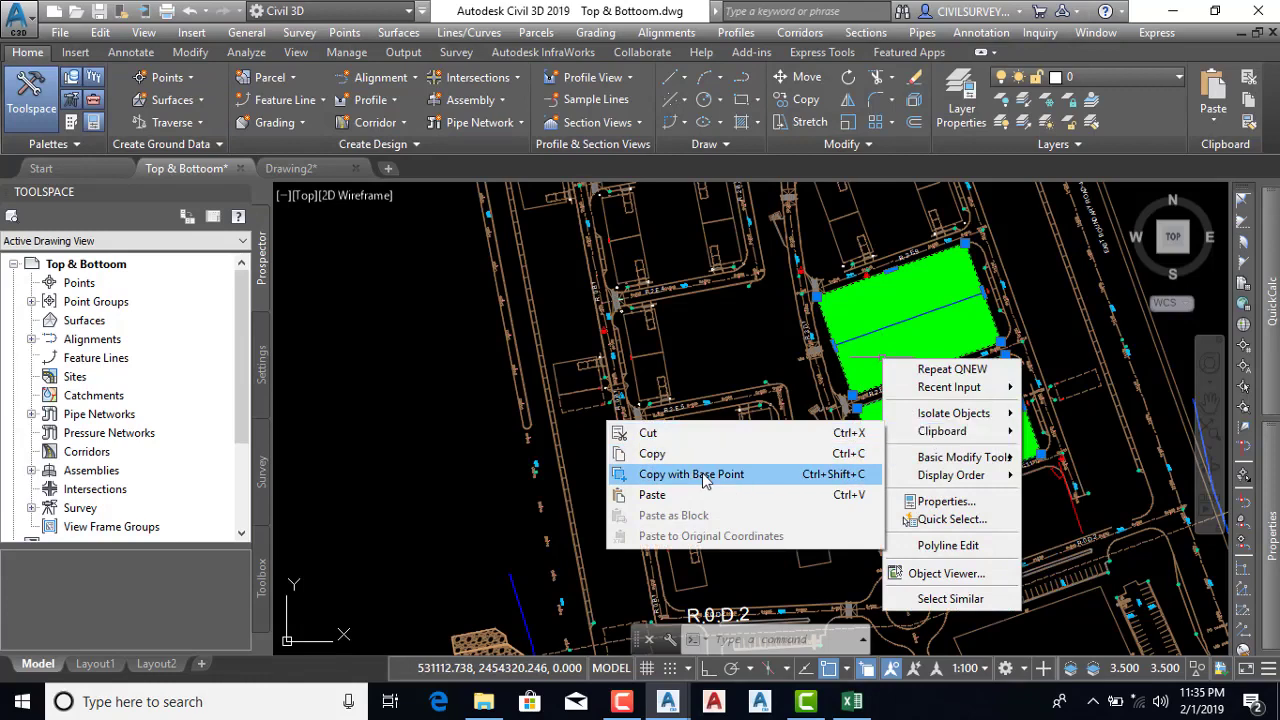
{"action": "left_click", "coordinate": [705, 477]}
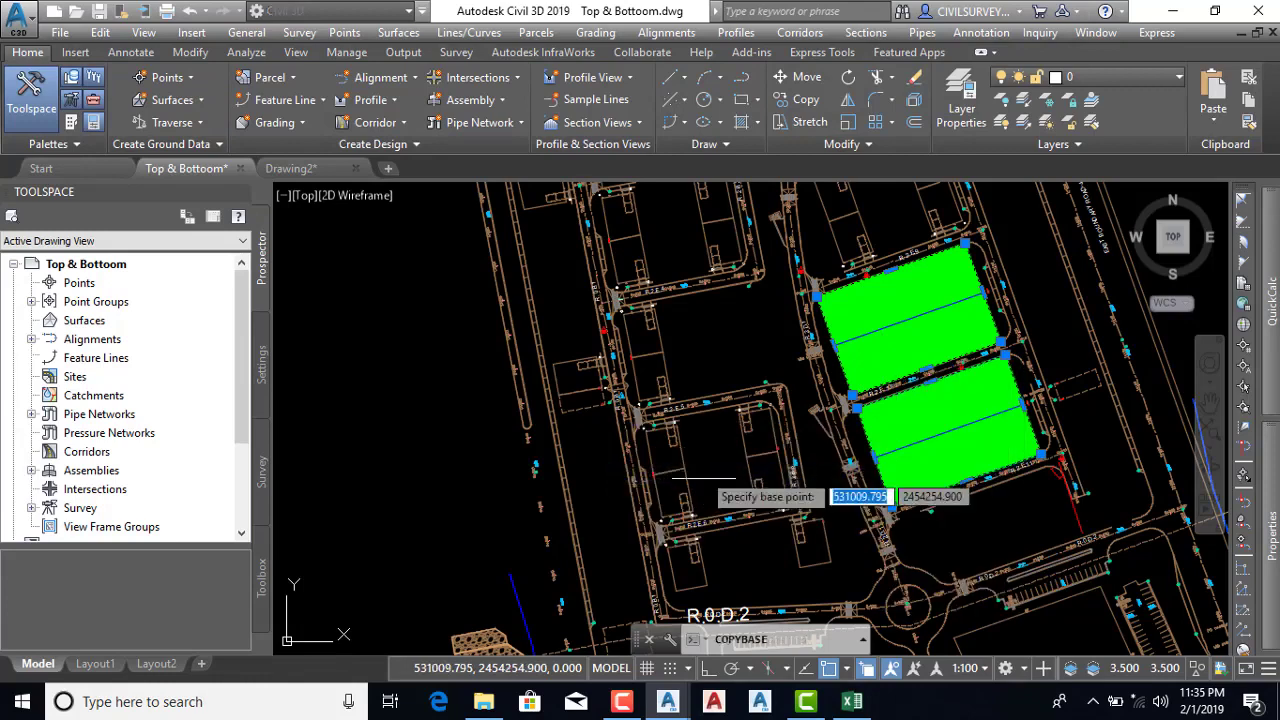
{"action": "left_click", "coordinate": [367, 359]}
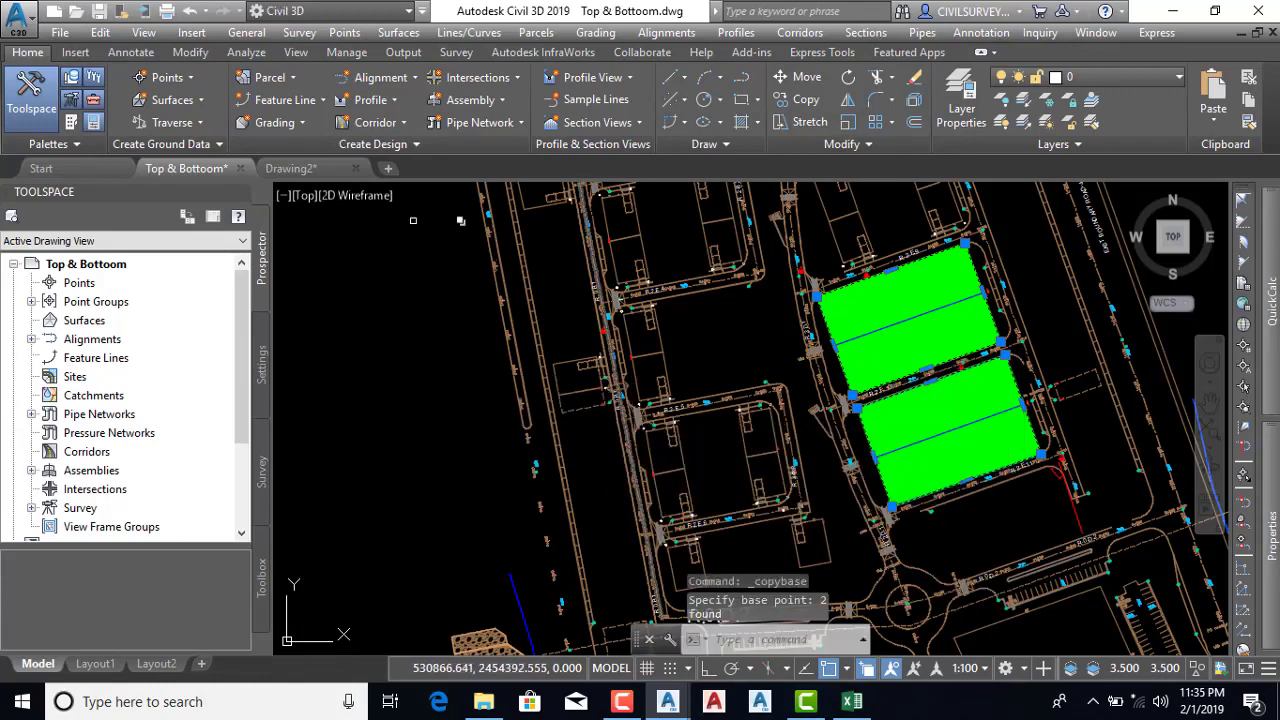
Paste the boundaries into Drawing2 at their original coordinates
{"action": "left_click", "coordinate": [296, 169]}
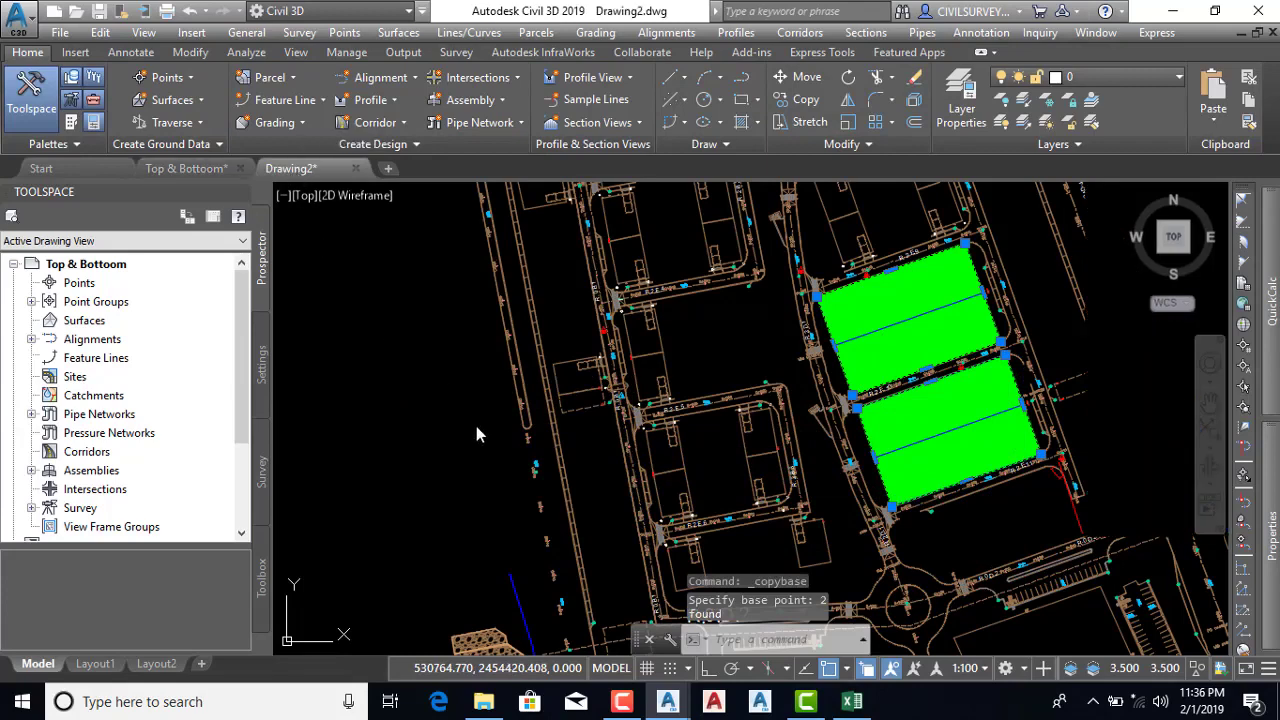
{"action": "scroll", "coordinate": [691, 463], "scroll_direction": "up", "scroll_amount": 2}
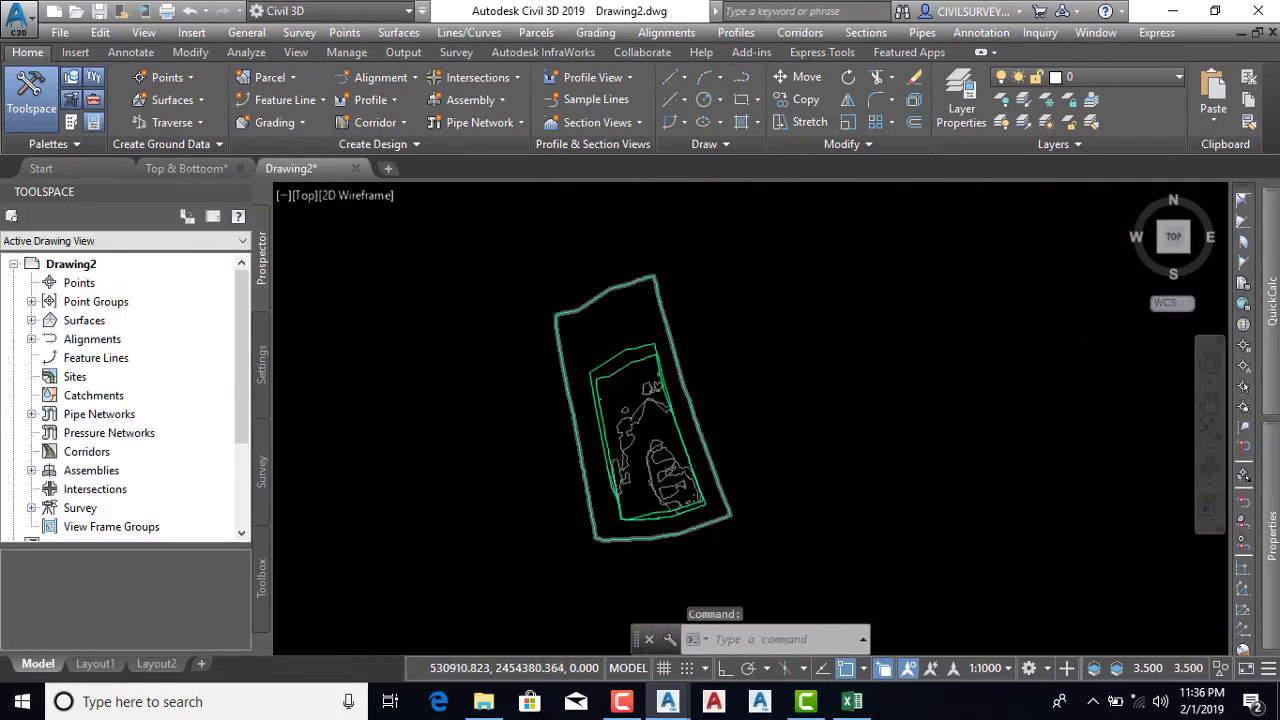
{"action": "right_click", "coordinate": [710, 392]}
{"action": "mouse_move", "coordinate": [766, 167]}
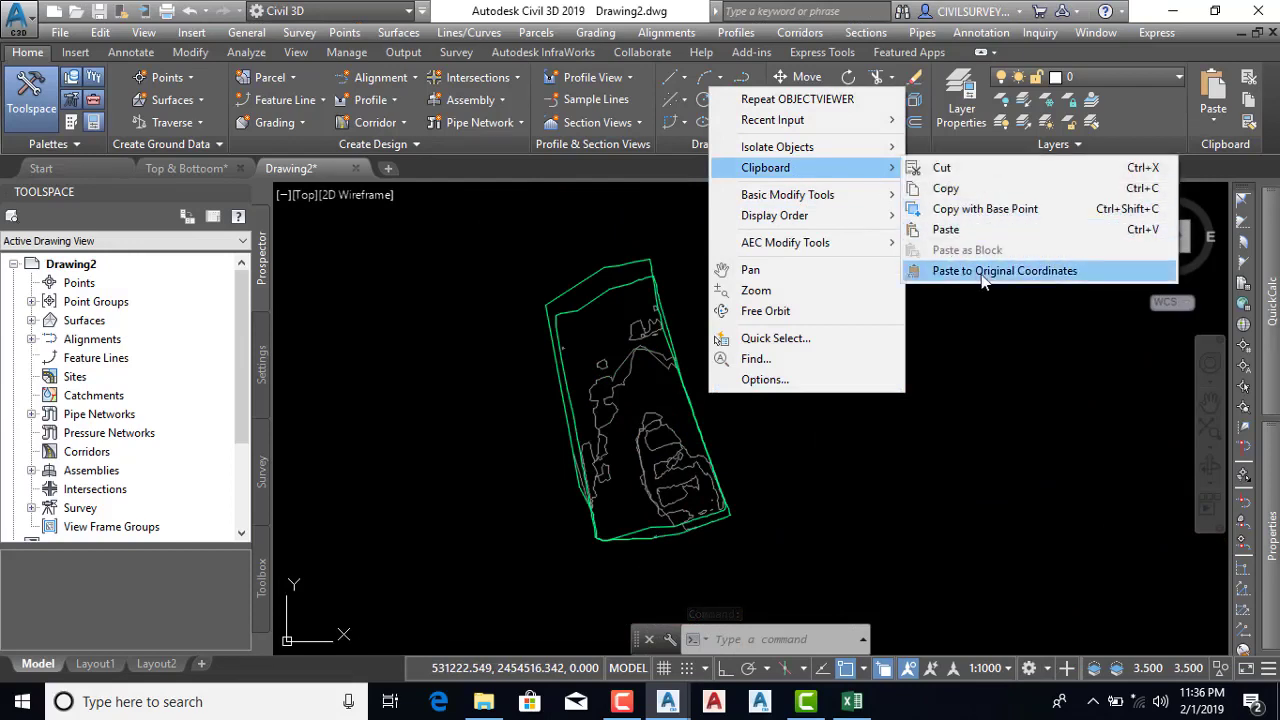
{"action": "left_click", "coordinate": [1041, 277]}
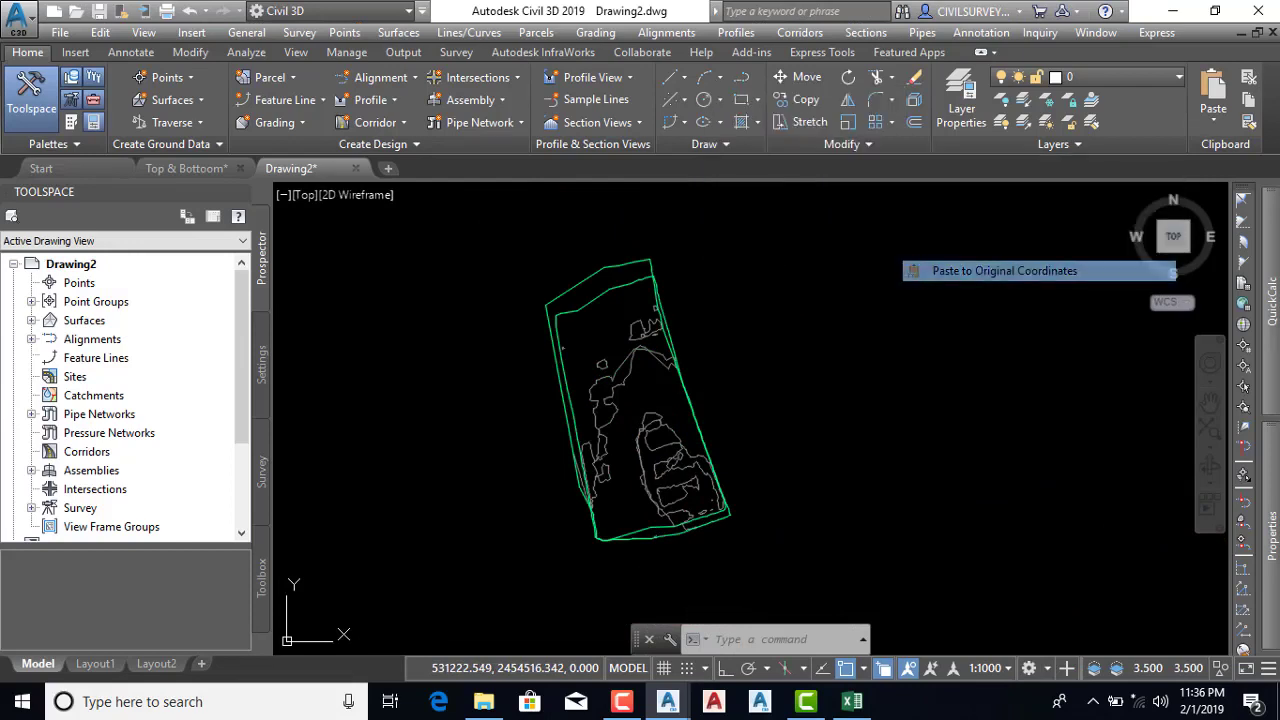
{"action": "scroll", "coordinate": [571, 543], "scroll_direction": "up", "scroll_amount": 2}
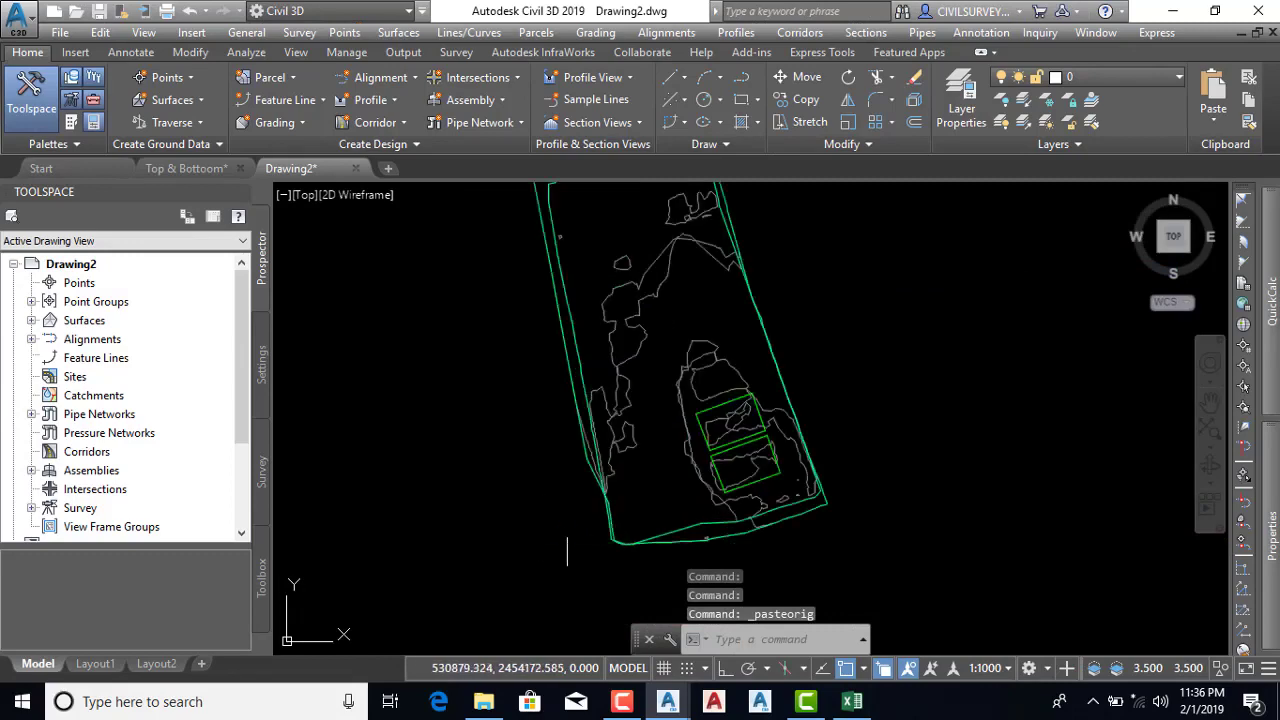
{"action": "scroll", "coordinate": [571, 543], "scroll_direction": "up", "scroll_amount": 2}
{"action": "scroll", "coordinate": [933, 432], "scroll_direction": "up", "scroll_amount": 2}
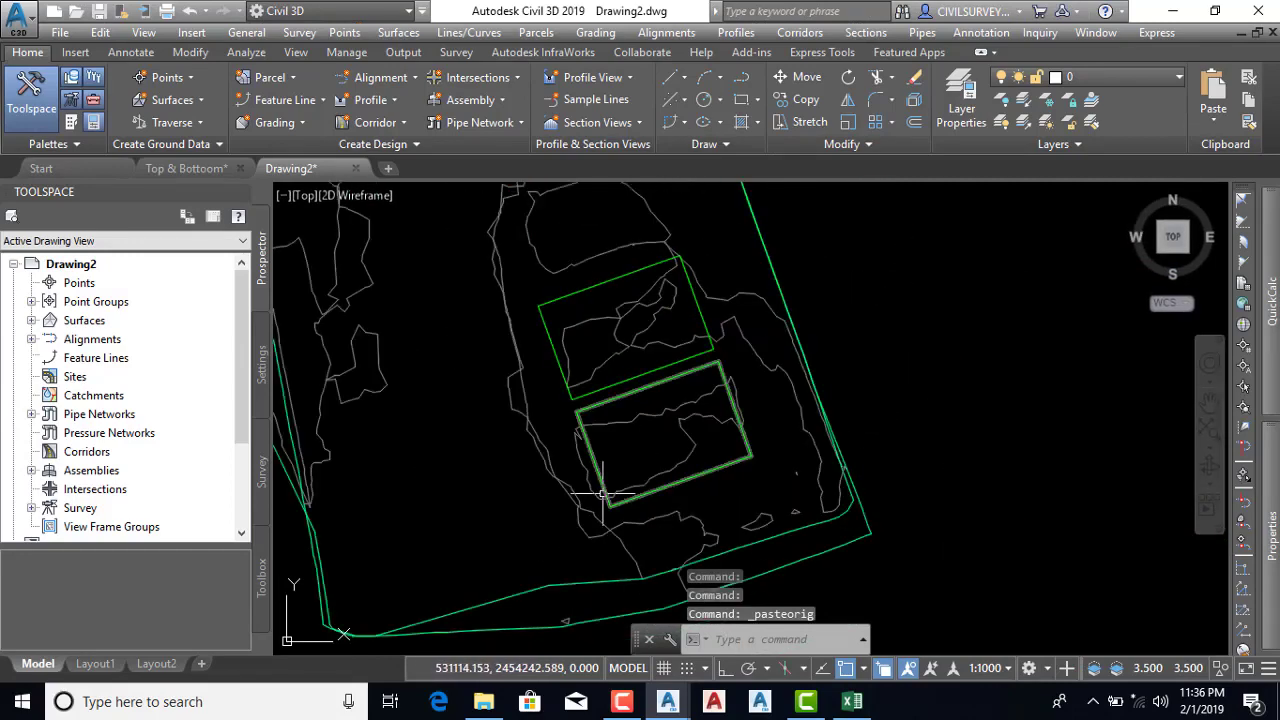
{"action": "scroll", "coordinate": [610, 475], "scroll_direction": "down", "scroll_amount": 1}
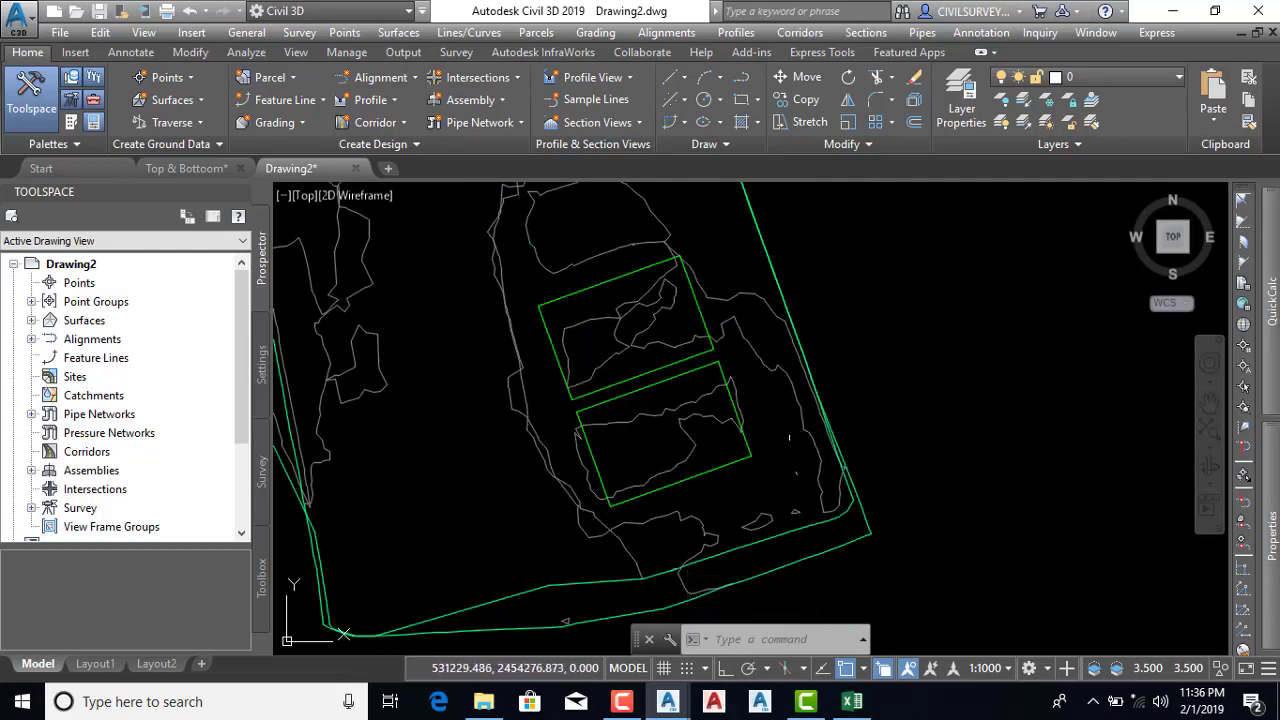
{"action": "scroll", "coordinate": [686, 509], "scroll_direction": "down", "scroll_amount": 2}
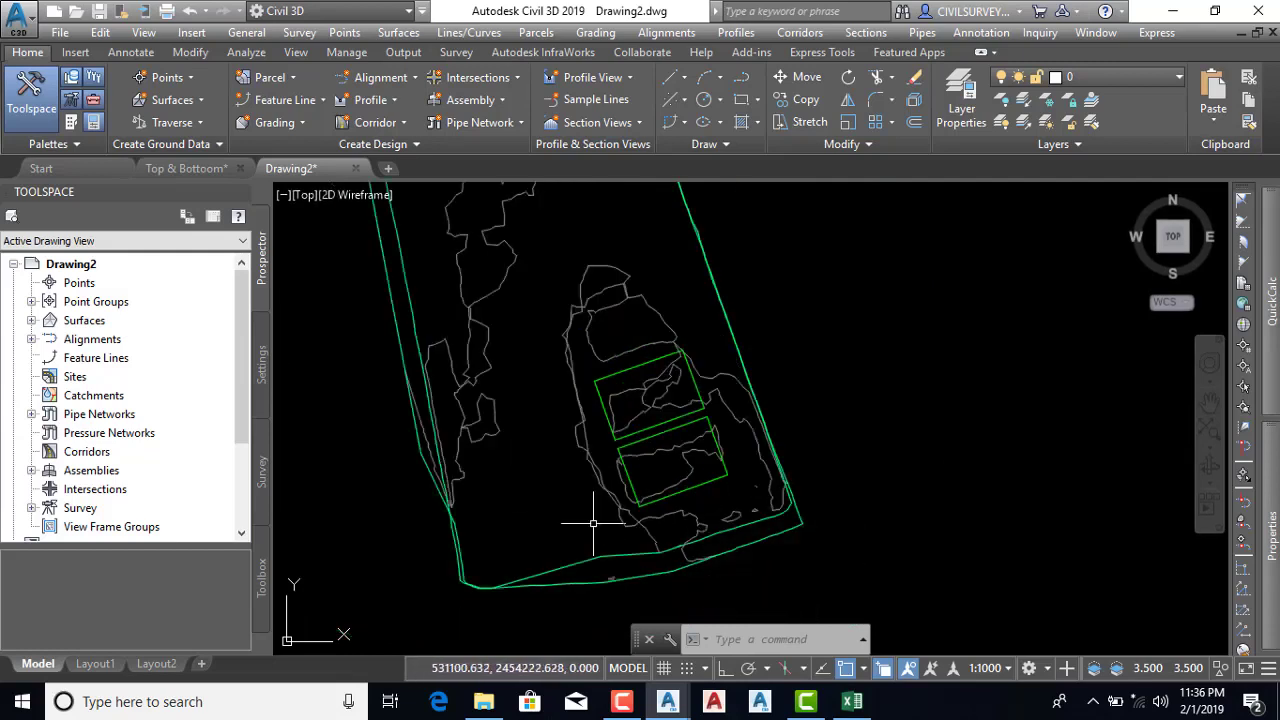
Try selecting the surface boundary objects at the surface edge, then clear the selection
{"action": "left_click", "coordinate": [506, 515]}
{"action": "left_click", "coordinate": [428, 473]}
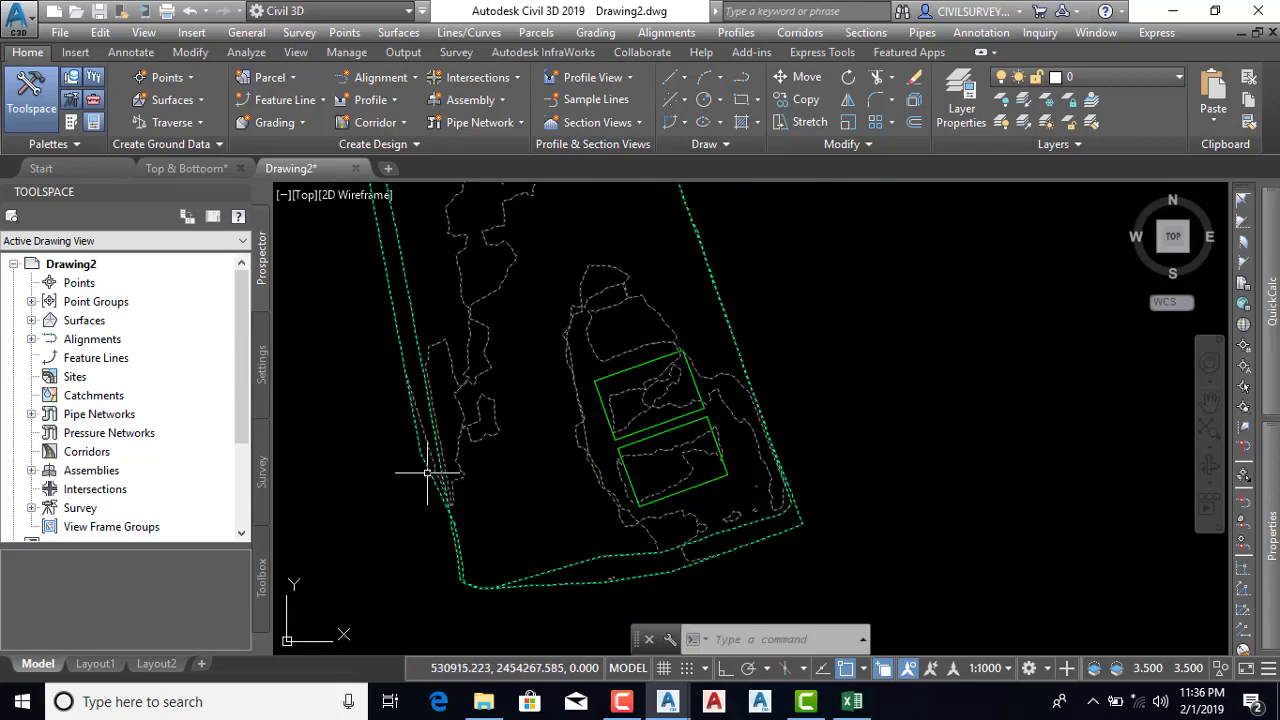
{"action": "key", "text": "Escape"}
{"action": "left_click", "coordinate": [449, 487]}
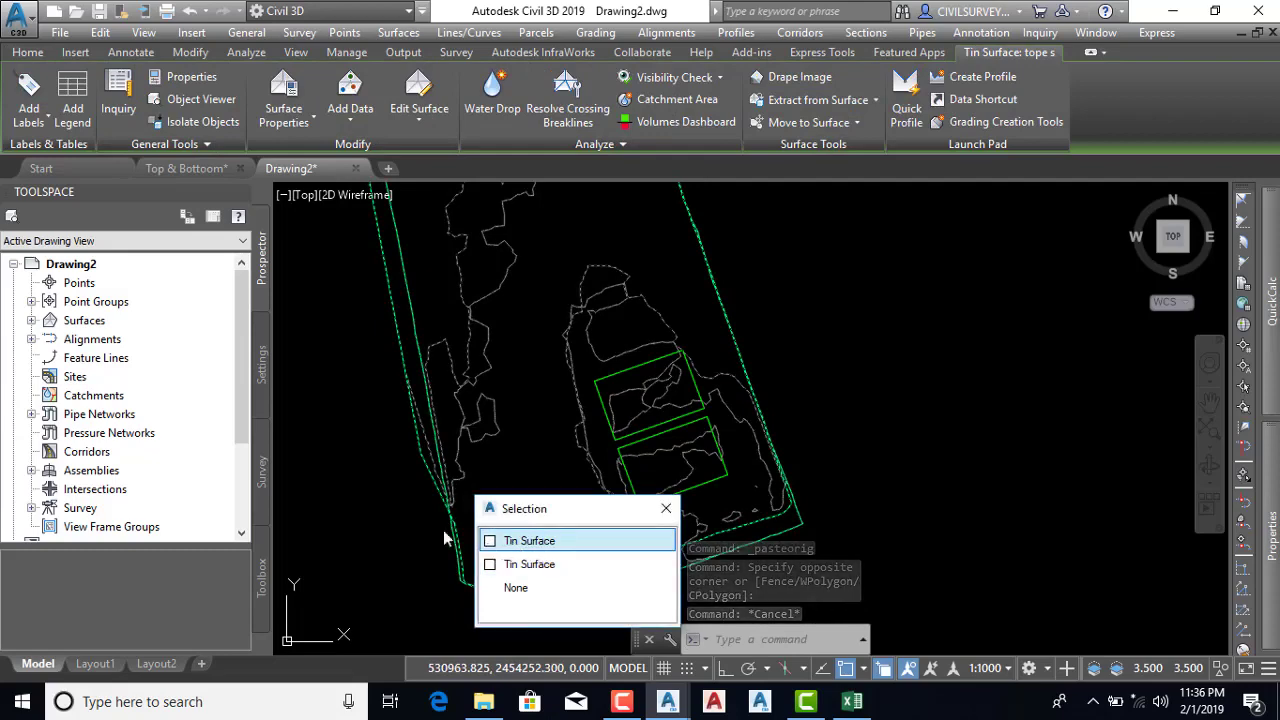
{"action": "key", "text": "Escape"}
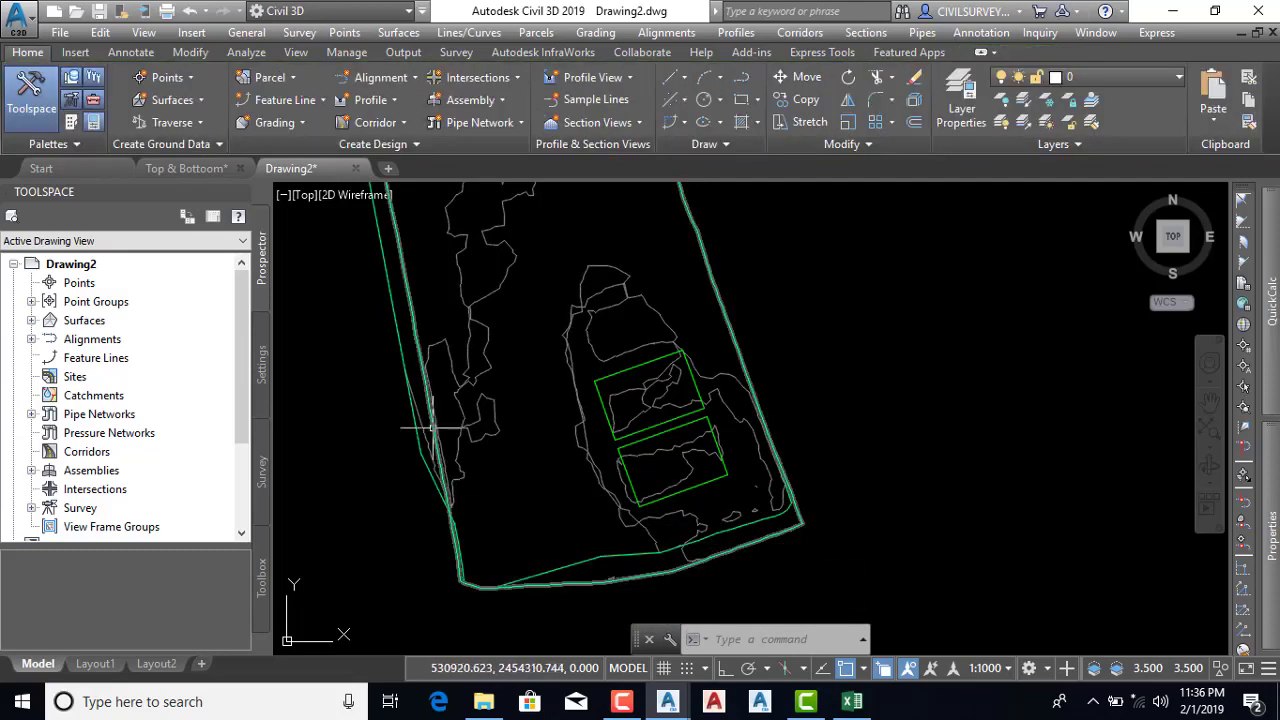
Set the B s surface's style to _No Display and its render material to ByBlock
{"action": "left_click", "coordinate": [432, 427]}
{"action": "right_click", "coordinate": [437, 428]}
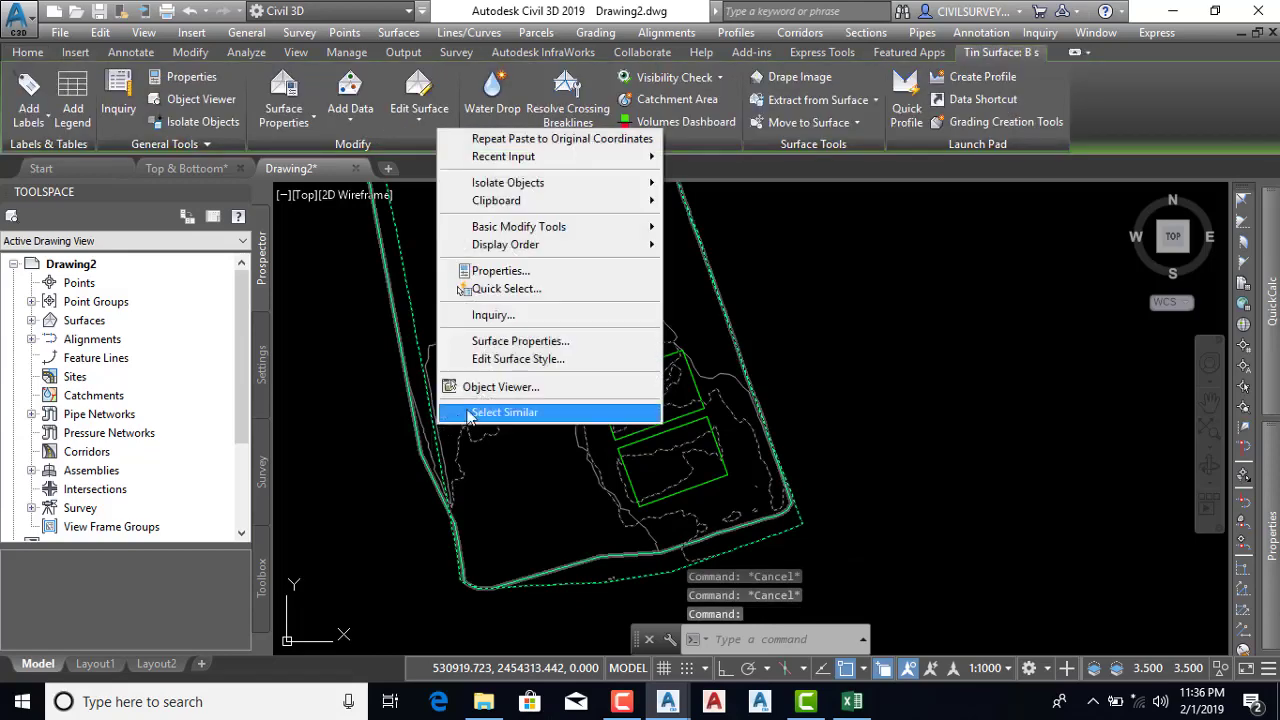
{"action": "left_click", "coordinate": [509, 344]}
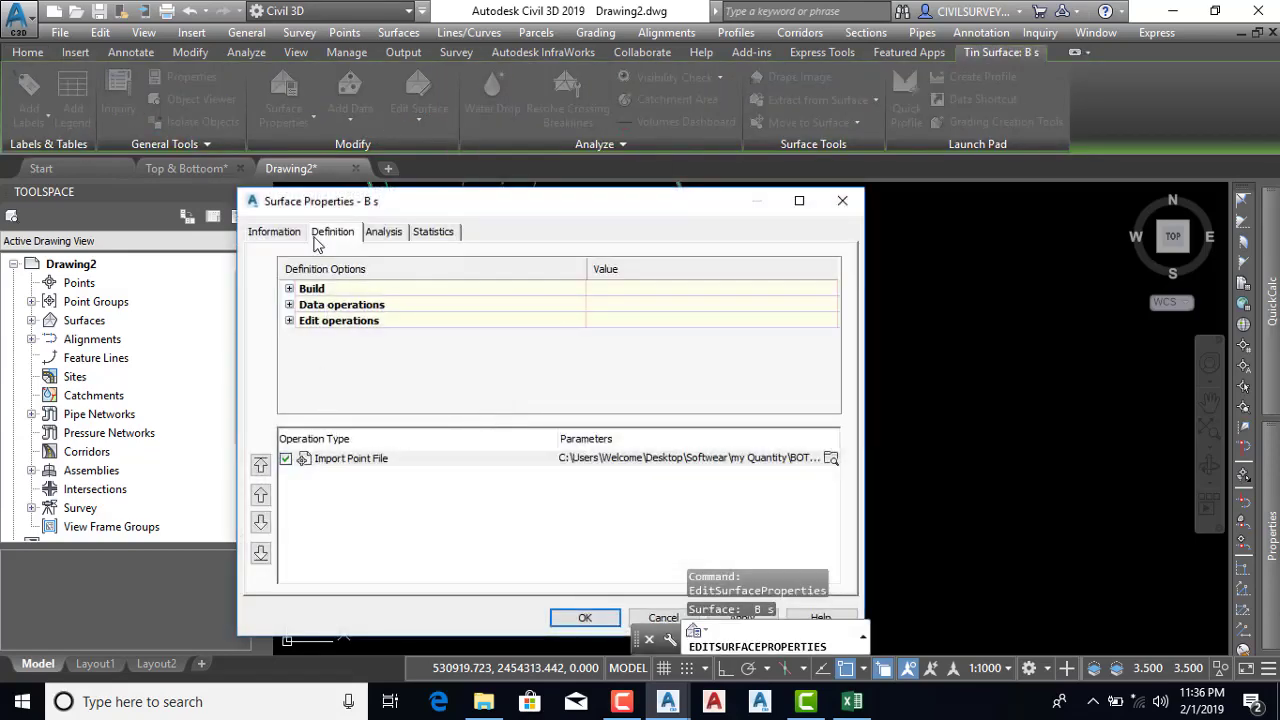
{"action": "left_click", "coordinate": [283, 233]}
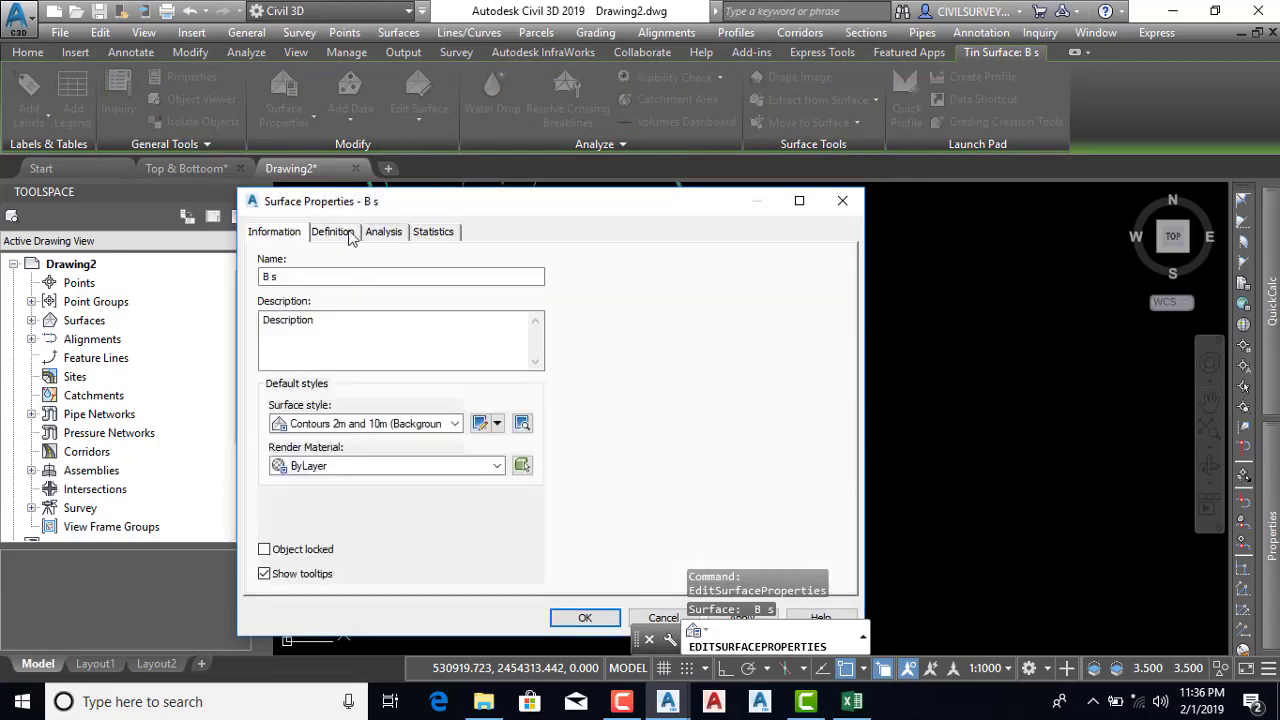
{"action": "left_click", "coordinate": [336, 428]}
{"action": "left_click", "coordinate": [330, 441]}
{"action": "left_click", "coordinate": [445, 466]}
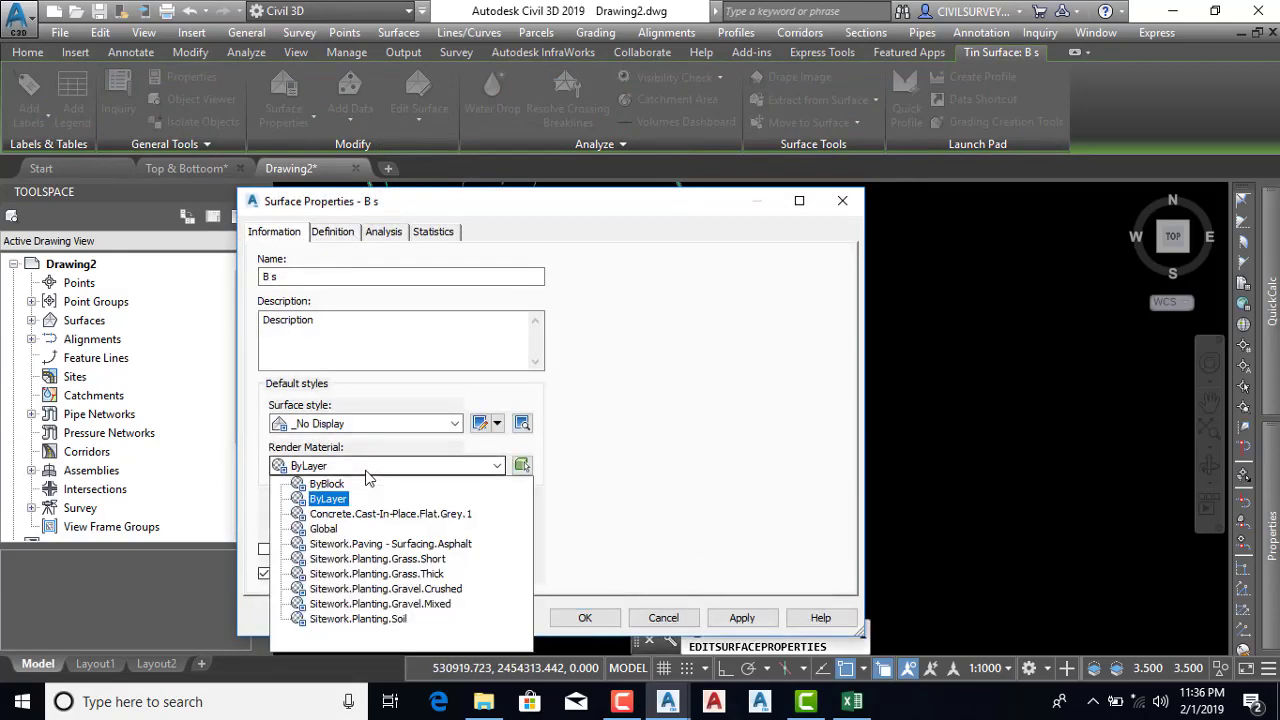
{"action": "left_click", "coordinate": [328, 485]}
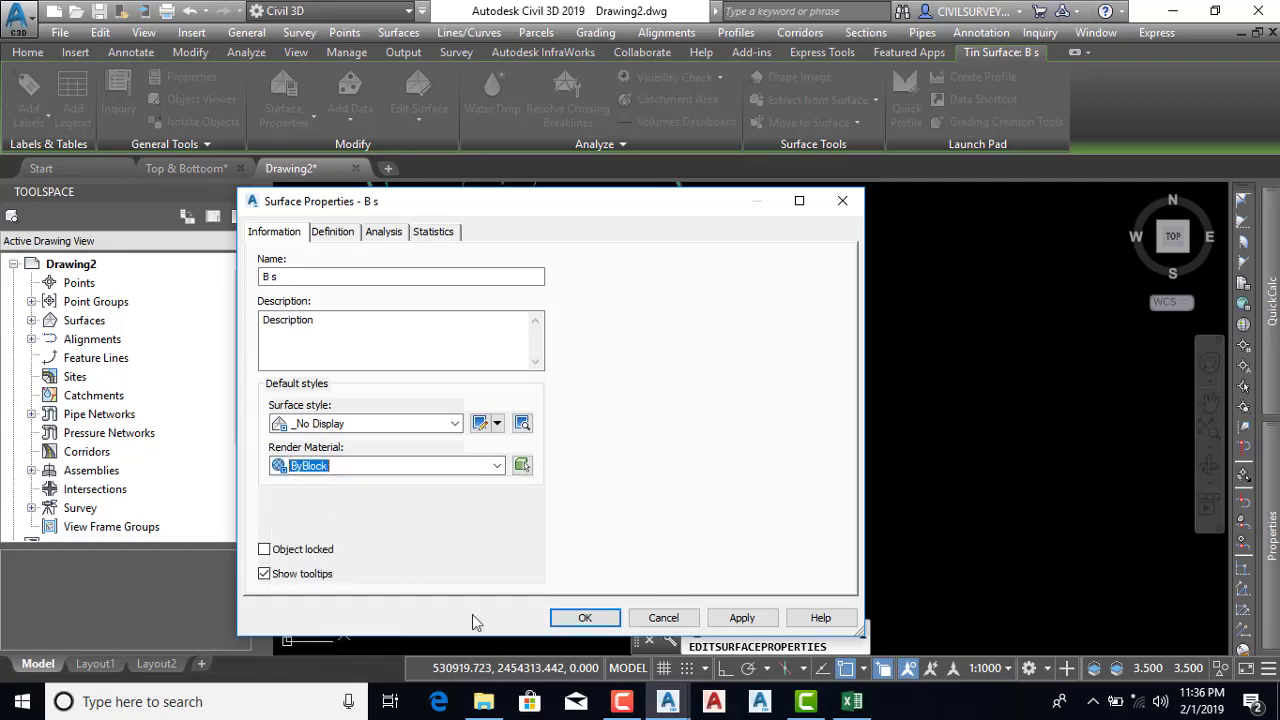
{"action": "left_click", "coordinate": [585, 618]}
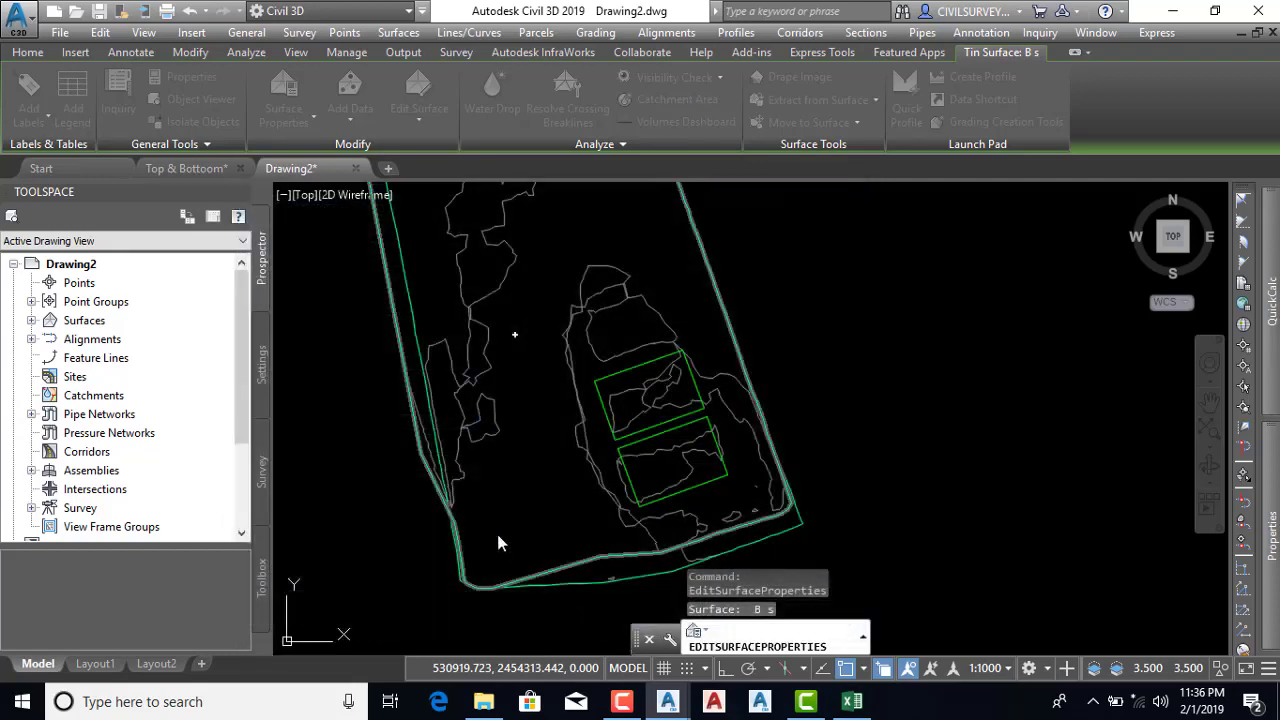
Set the tope s surface's style to _No Display as well
{"action": "left_click", "coordinate": [410, 379]}
{"action": "right_click", "coordinate": [410, 380]}
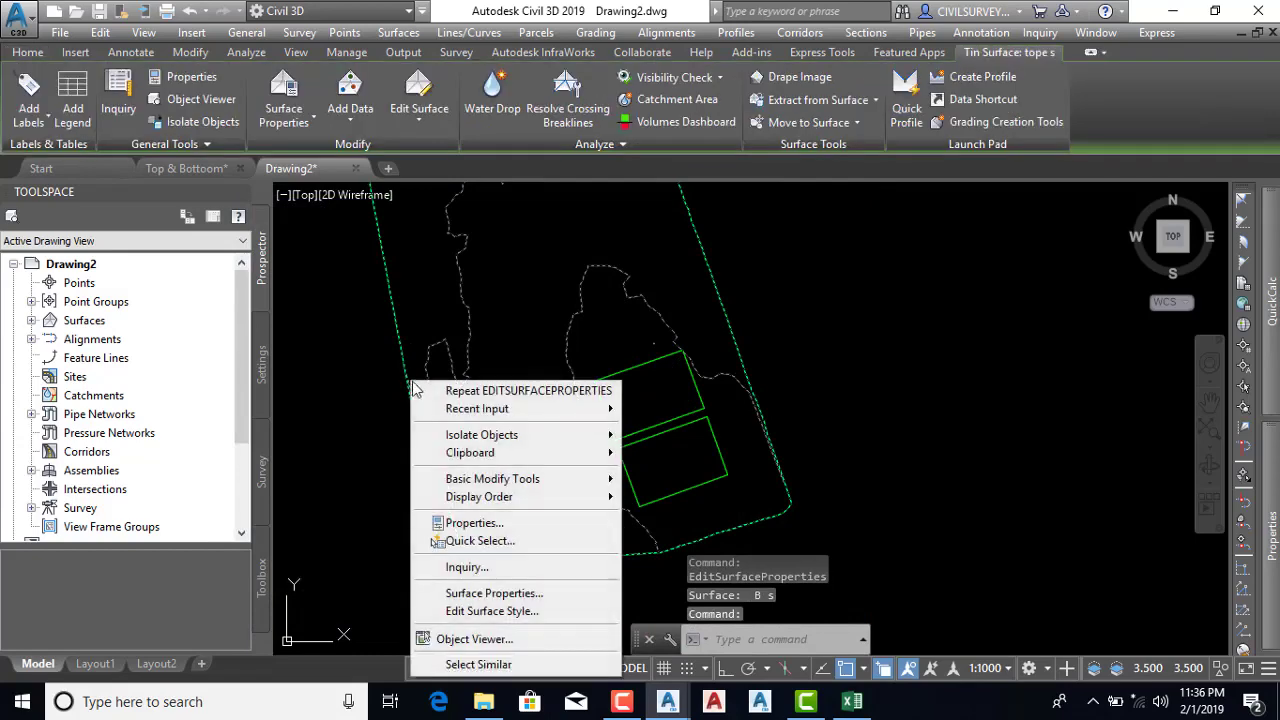
{"action": "left_click", "coordinate": [478, 593]}
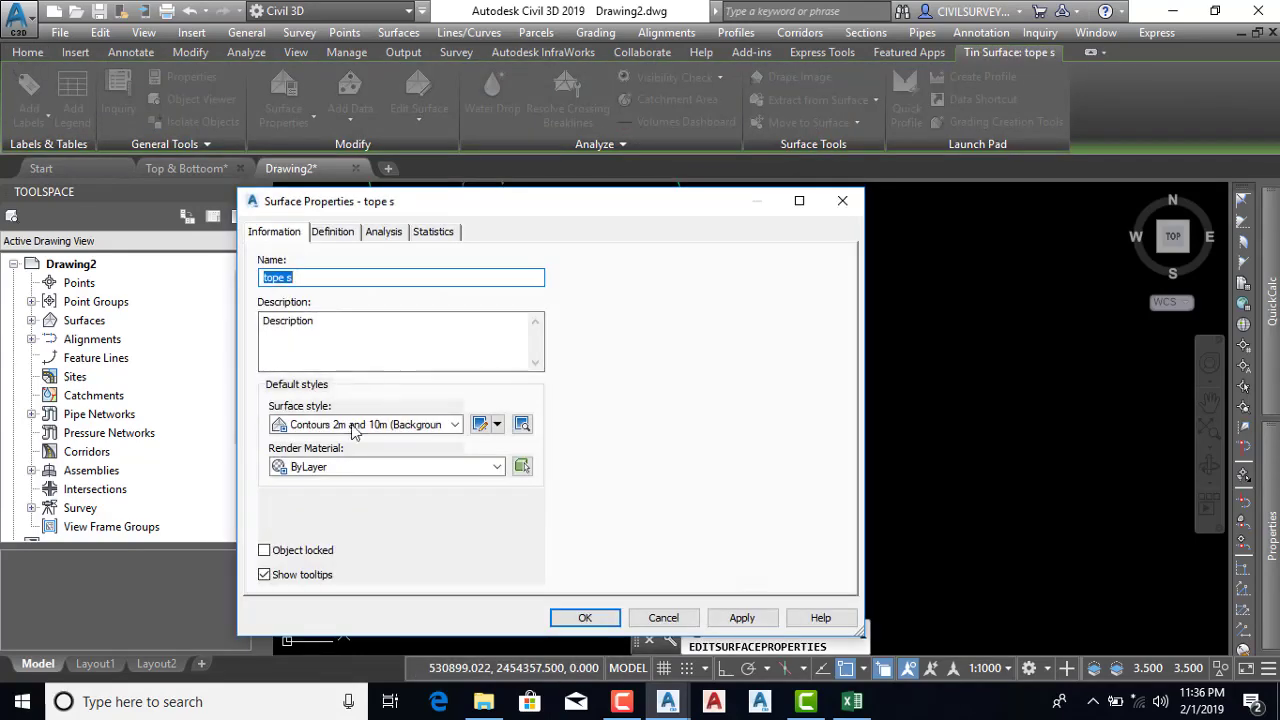
{"action": "left_click", "coordinate": [350, 425]}
{"action": "left_click", "coordinate": [350, 443]}
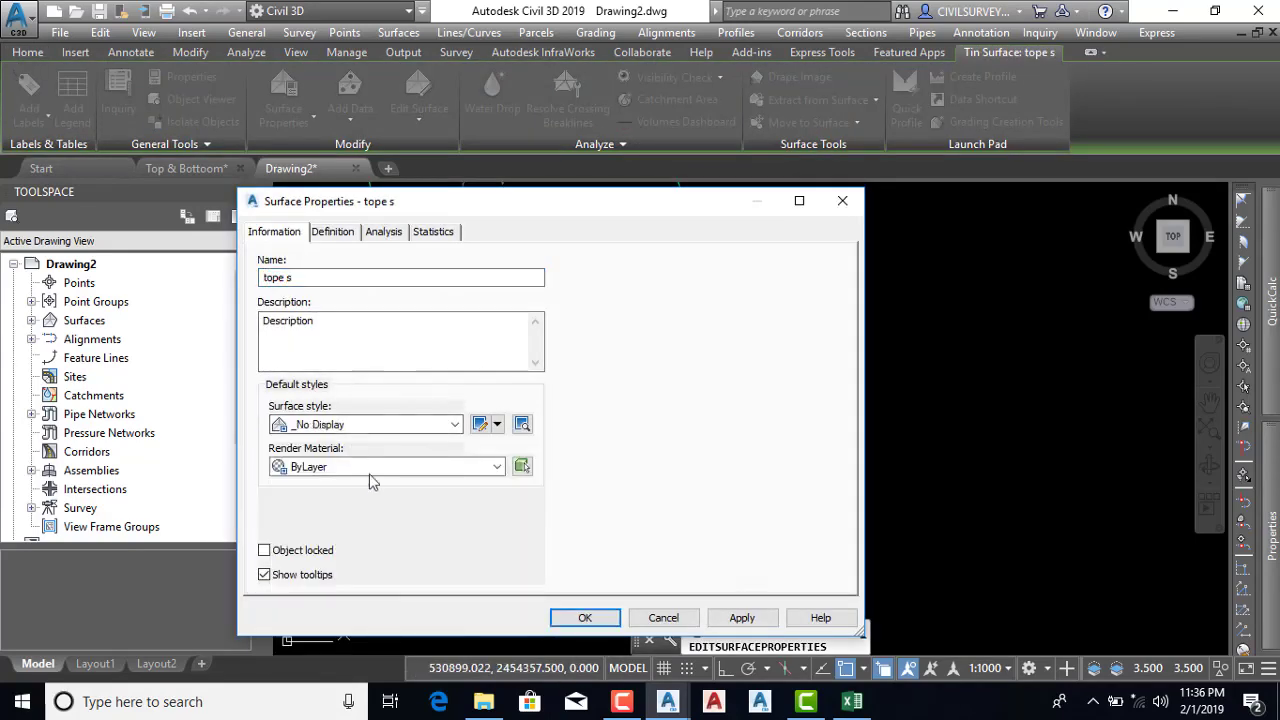
{"action": "left_click", "coordinate": [585, 618]}
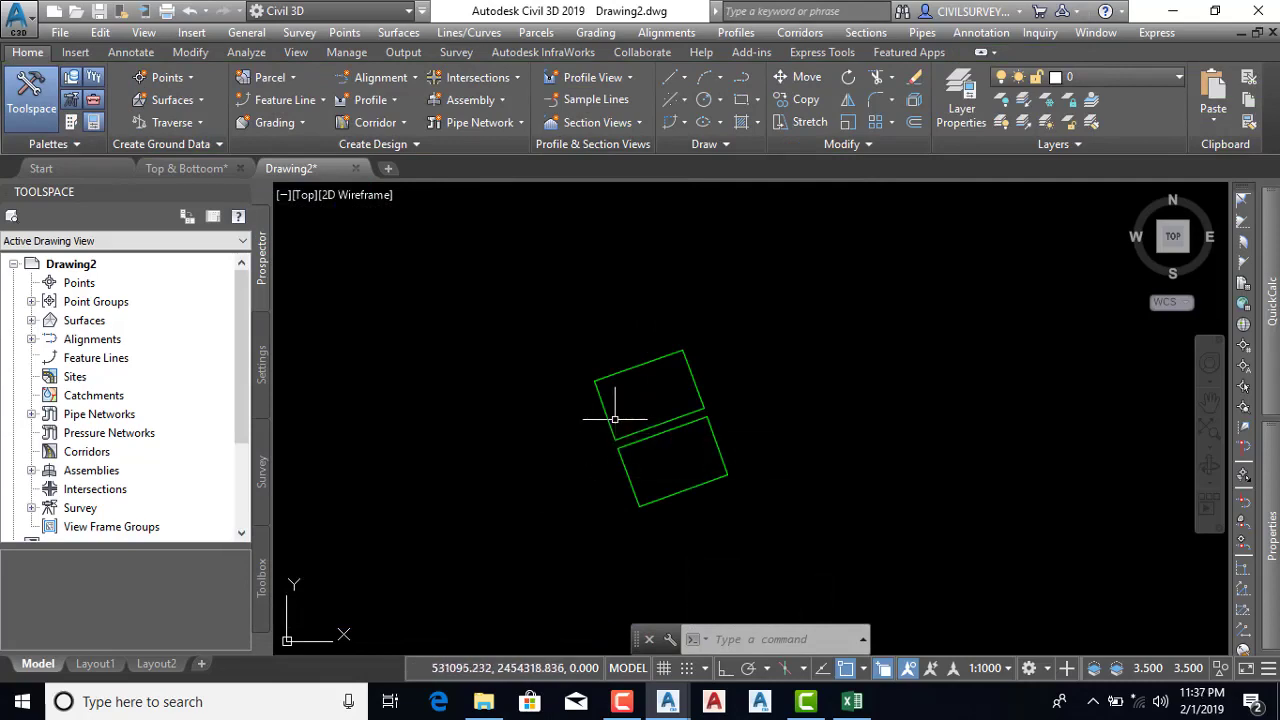
{"action": "mouse_move", "coordinate": [615, 418]}
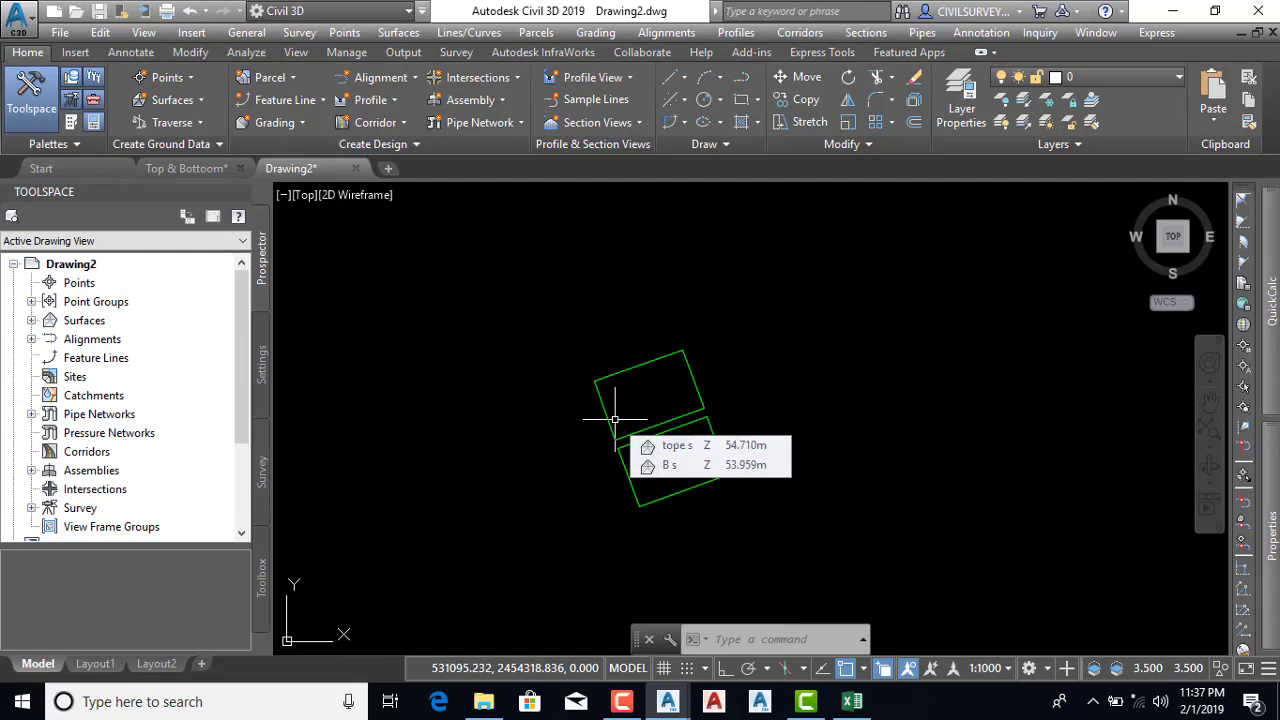
Draw a line with L across the upper green block from left edge to right edge
{"action": "type", "text": "l"}
{"action": "key", "text": "Return"}
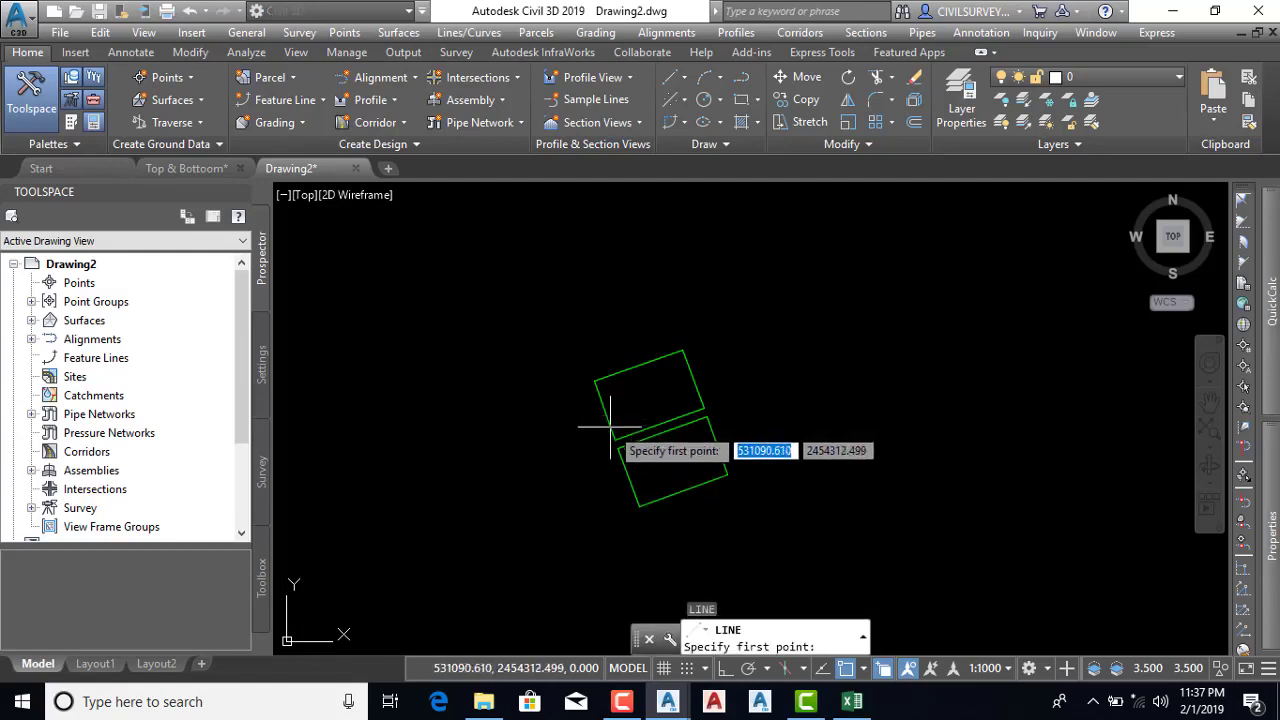
{"action": "left_click", "coordinate": [604, 410]}
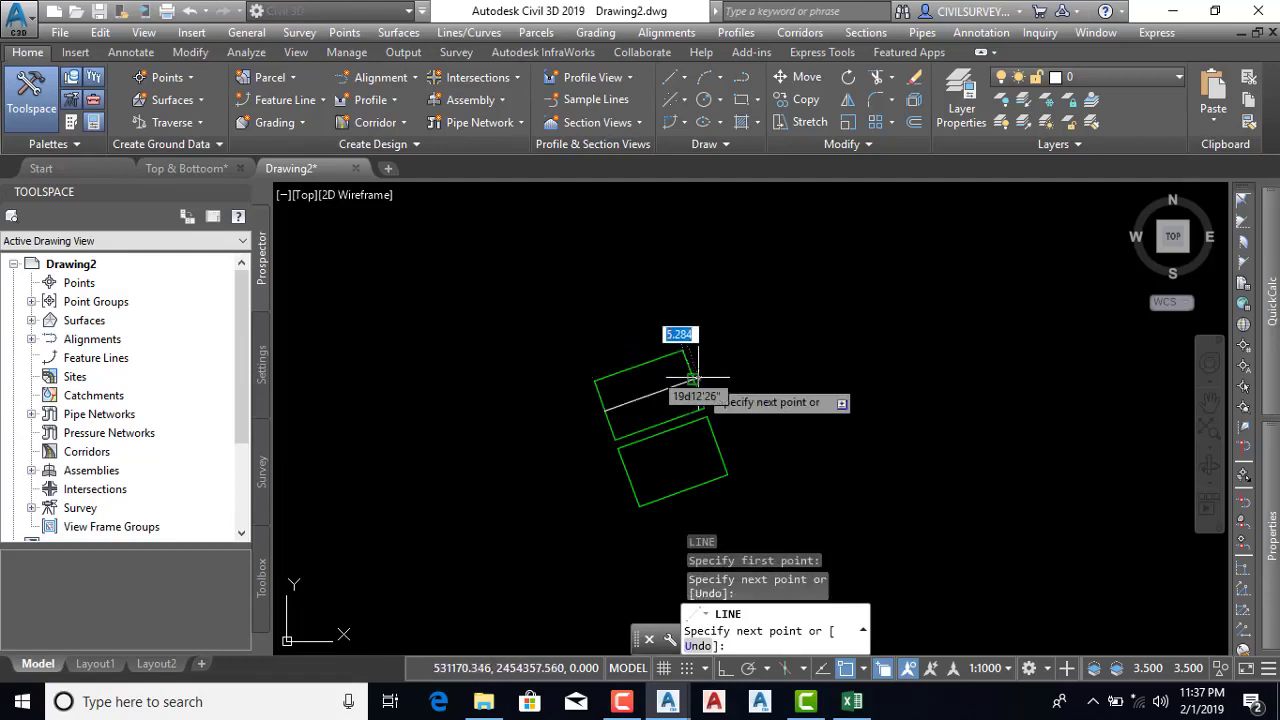
{"action": "left_click", "coordinate": [697, 378]}
{"action": "key", "text": "Return"}
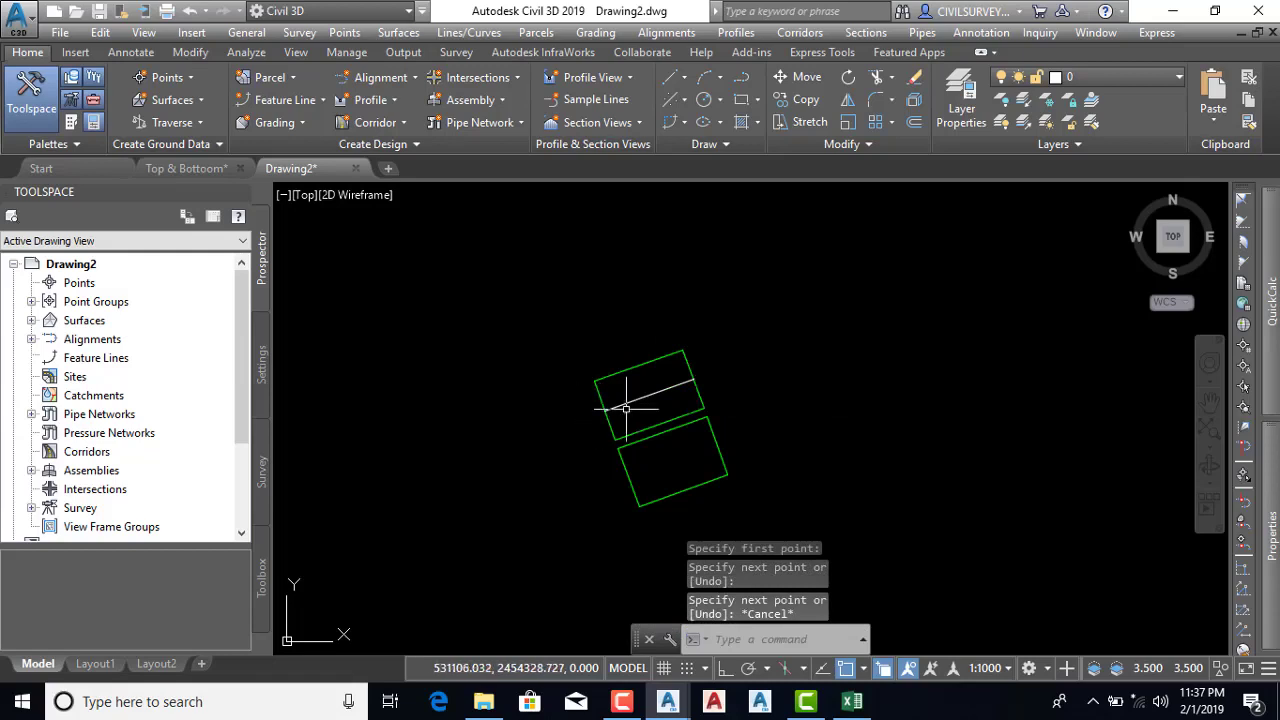
Zoom in, then start another line and cancel it
{"action": "scroll", "coordinate": [626, 408], "scroll_direction": "up", "scroll_amount": 4}
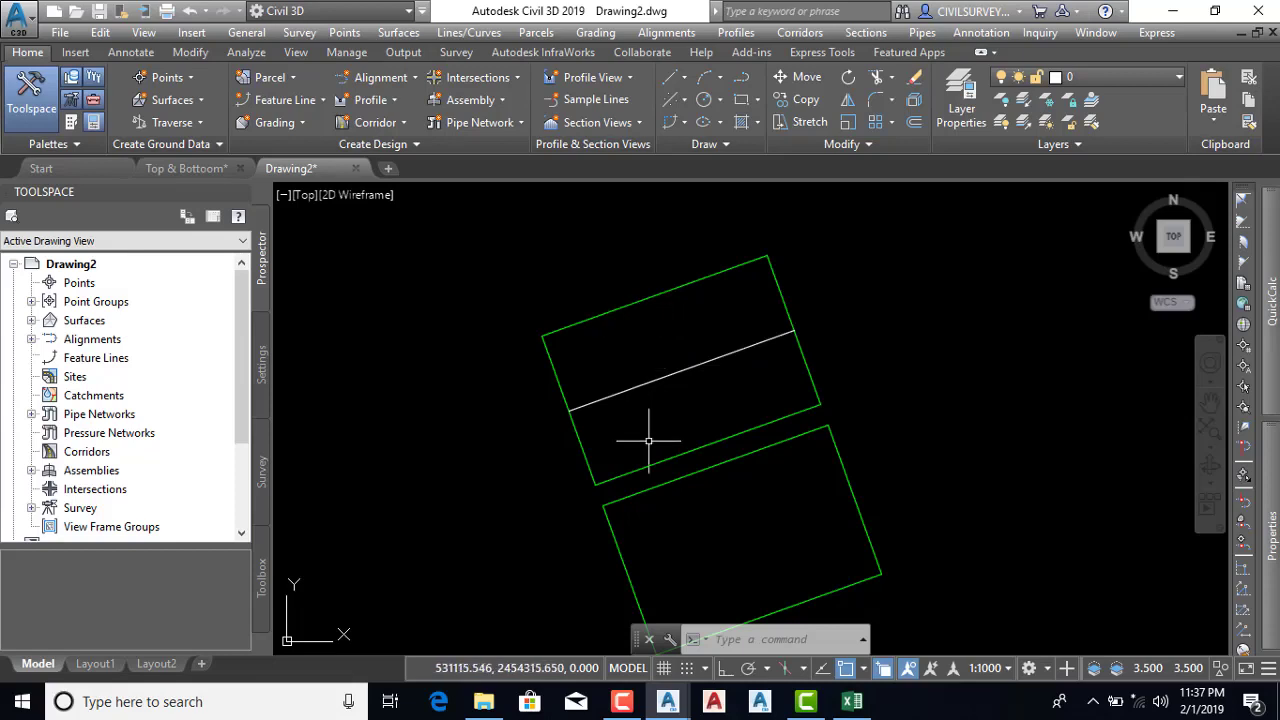
{"action": "type", "text": "l"}
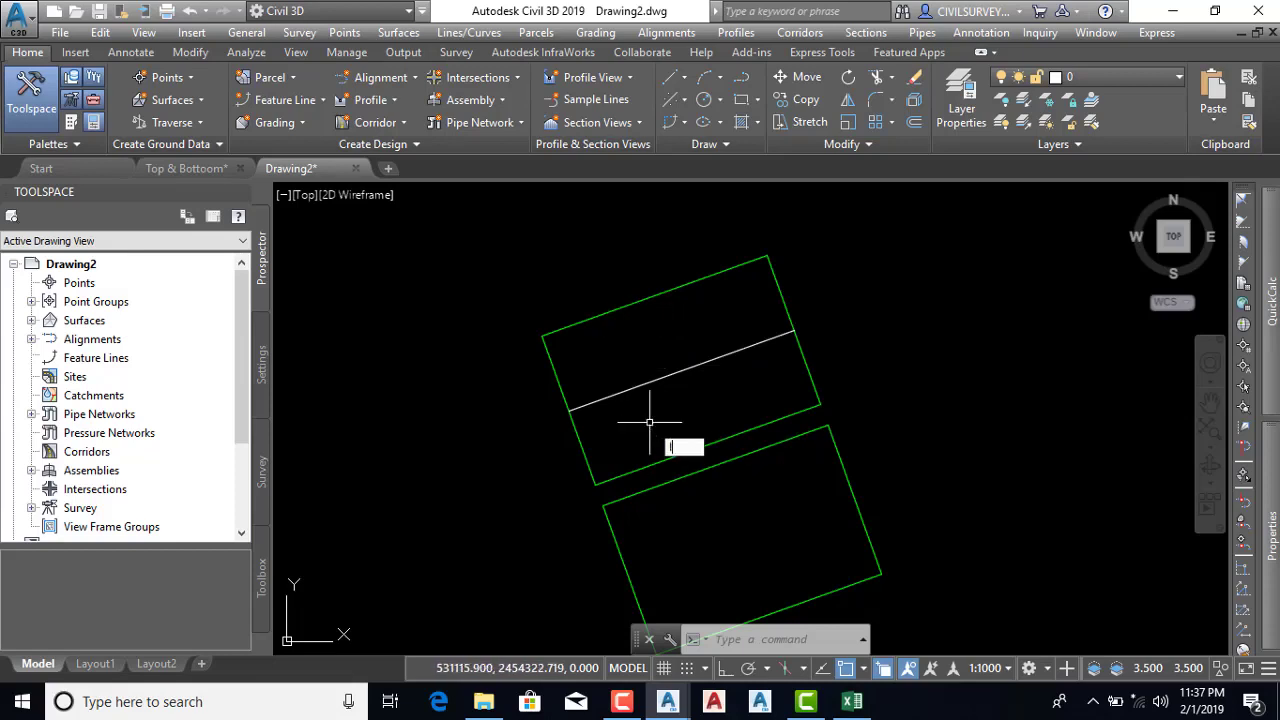
{"action": "key", "text": "Return"}
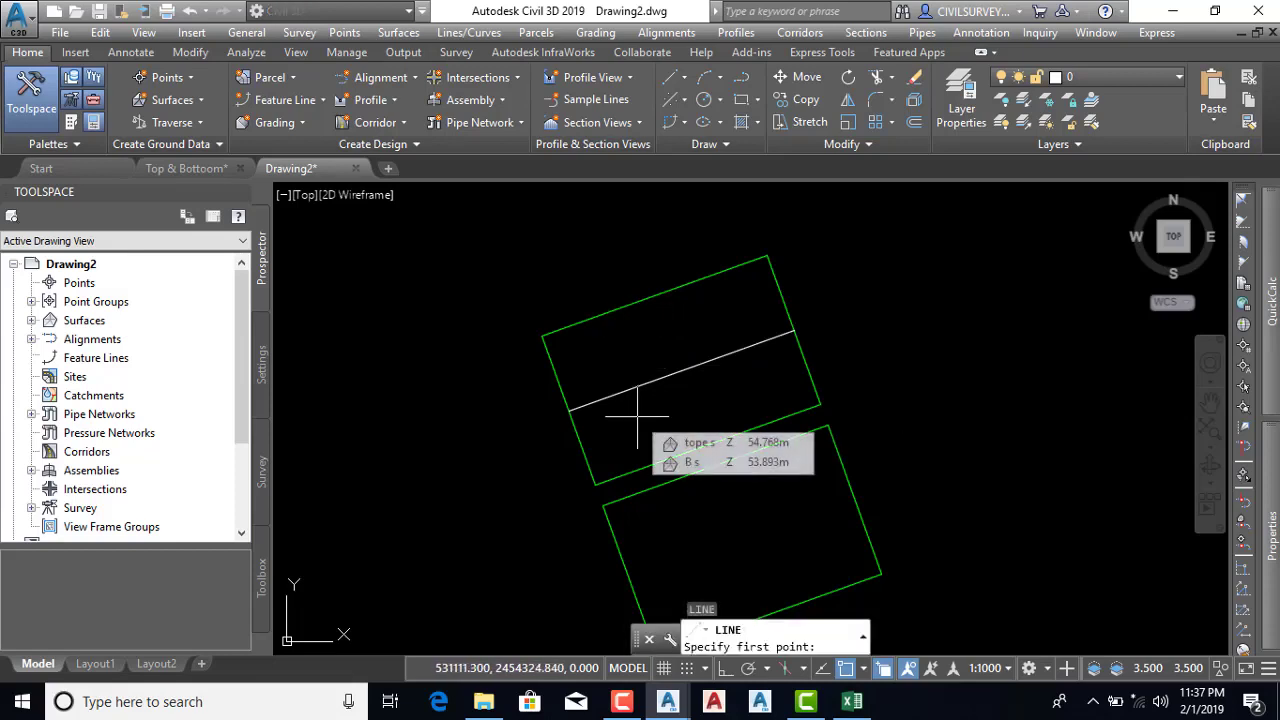
{"action": "key", "text": "Escape"}
Erase the white line and draw a polyline across the upper rectangle instead
{"action": "left_click", "coordinate": [636, 415]}
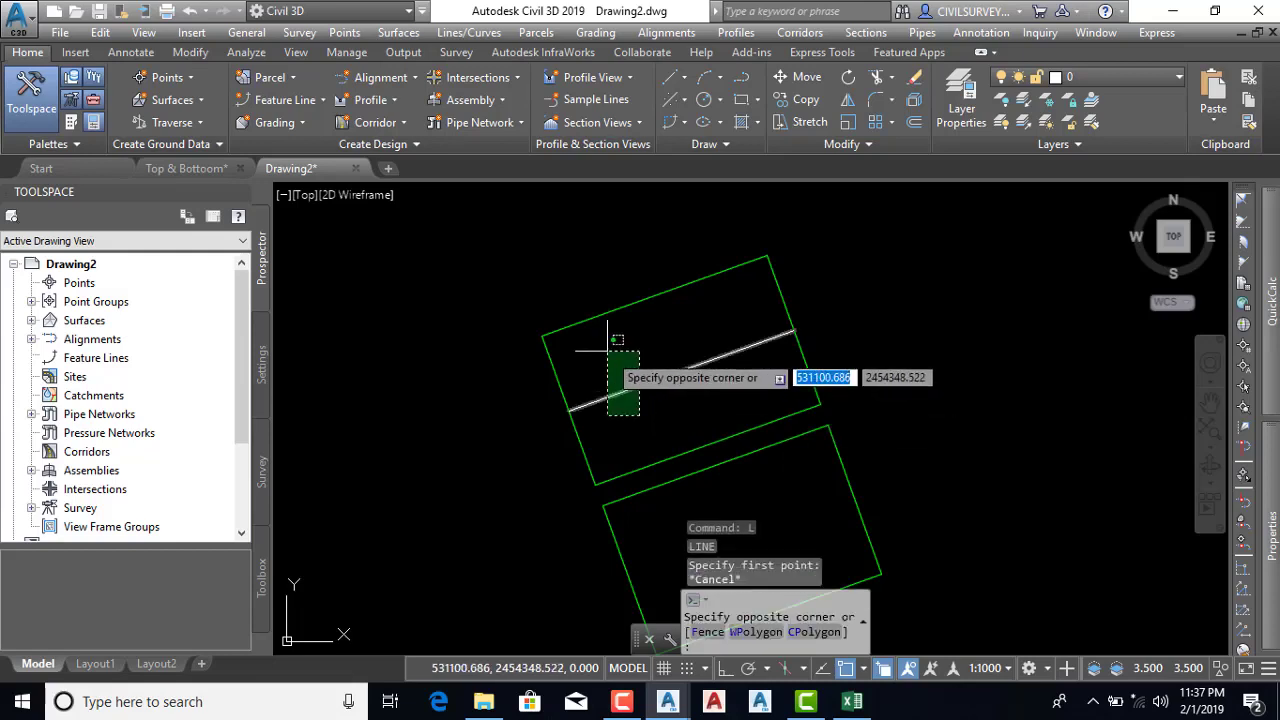
{"action": "left_click", "coordinate": [595, 358]}
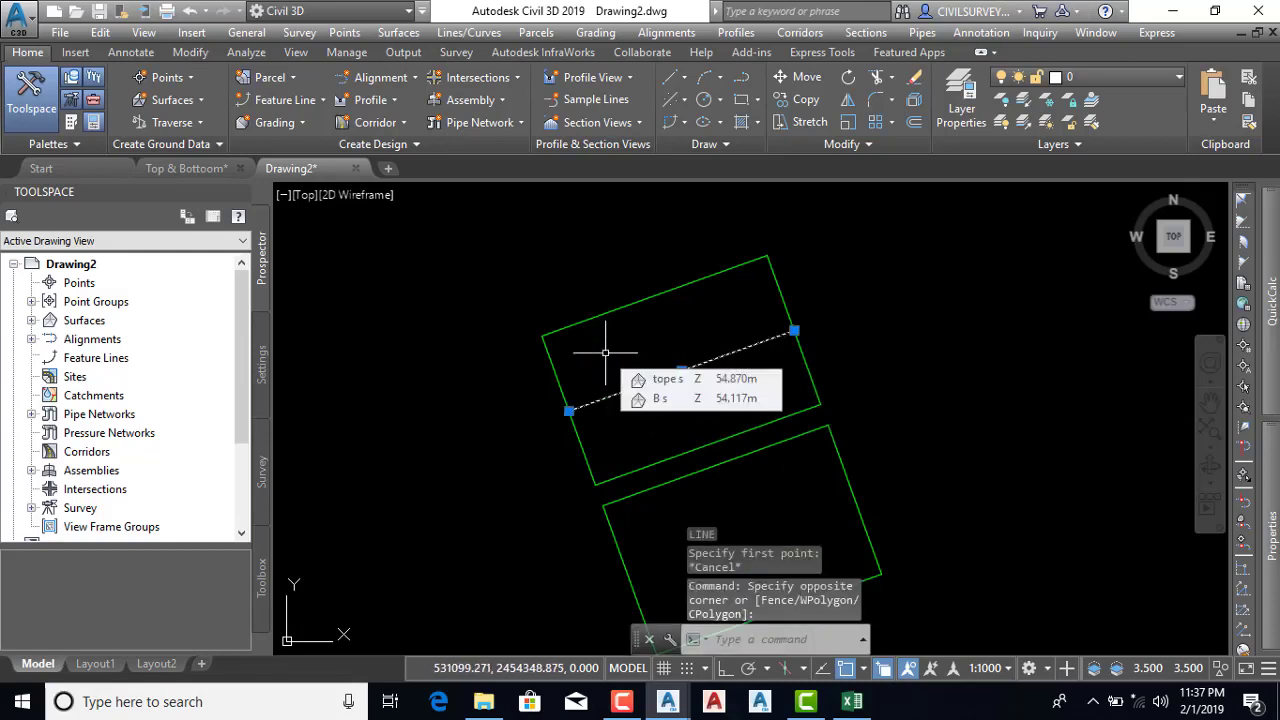
{"action": "key", "text": "Delete"}
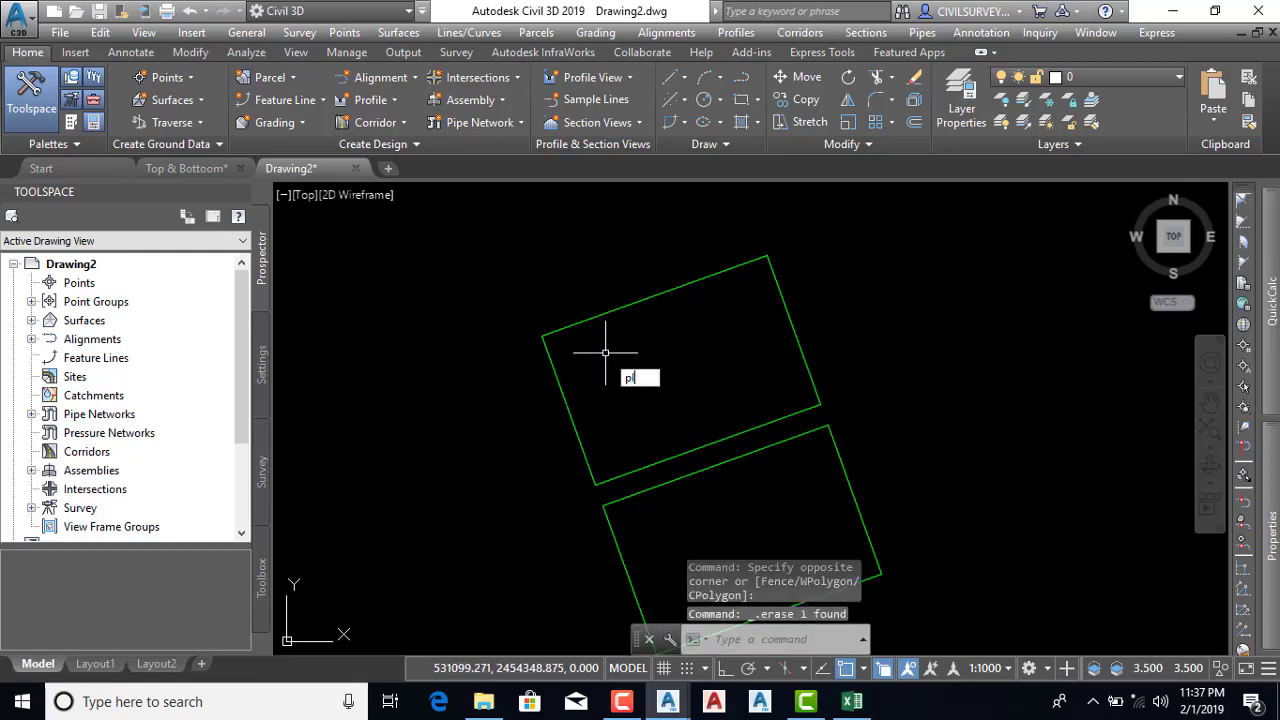
{"action": "key", "text": "Return"}
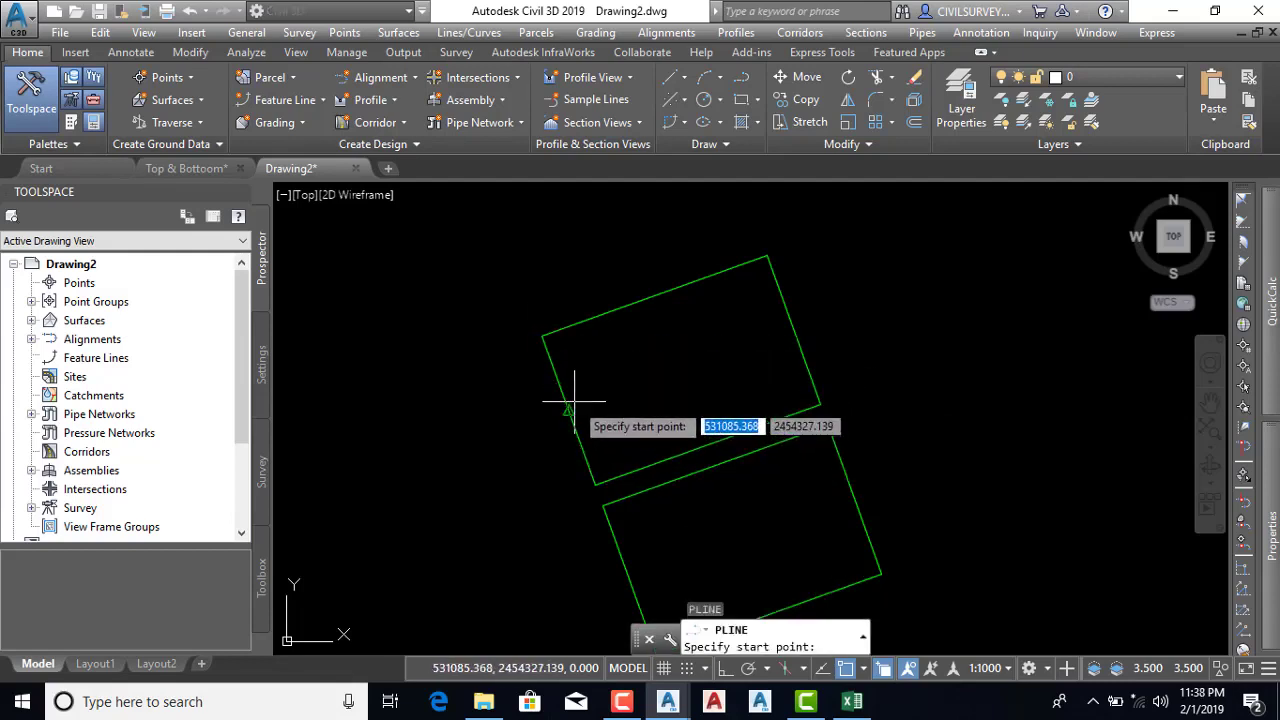
{"action": "left_click", "coordinate": [573, 403]}
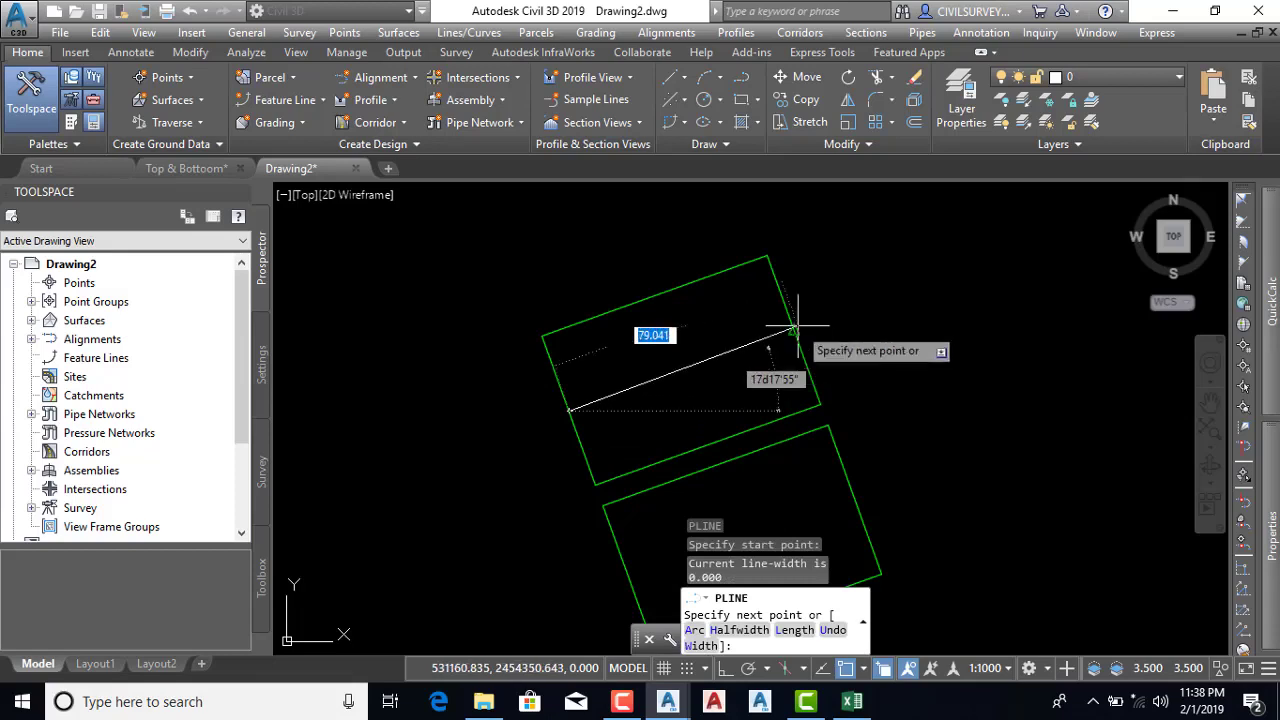
{"action": "left_click", "coordinate": [793, 328]}
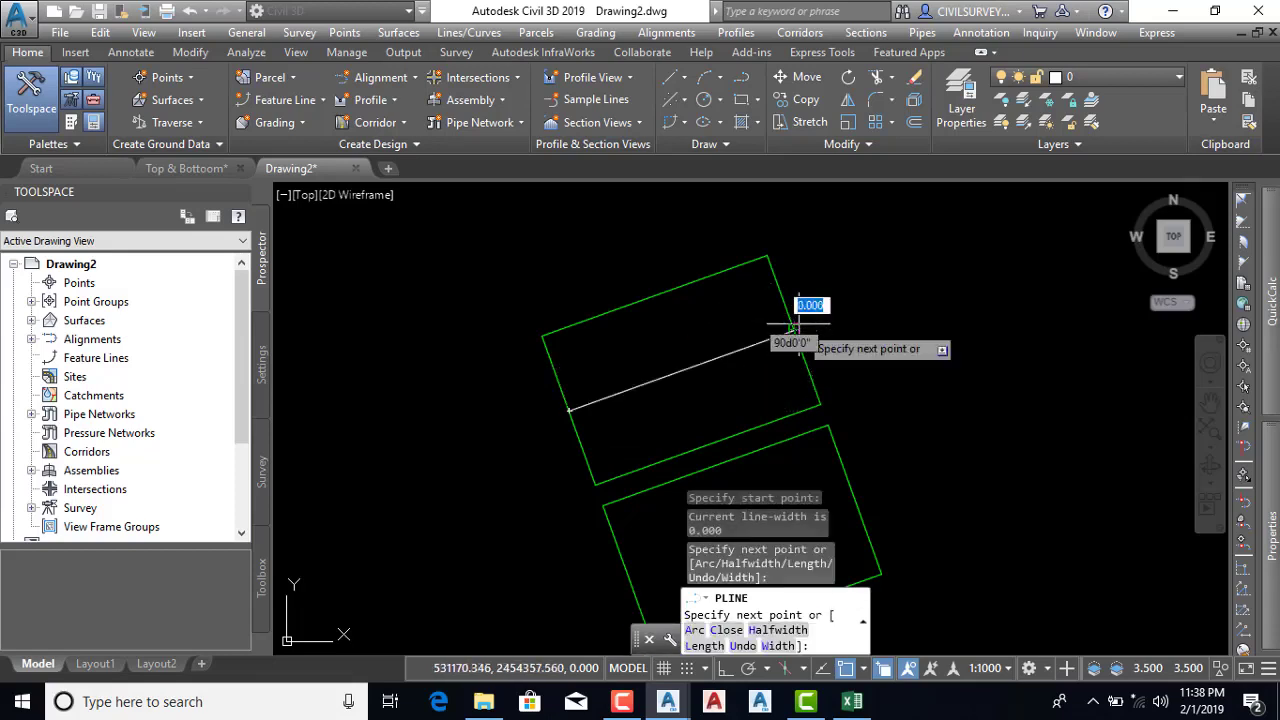
{"action": "key", "text": "Escape"}
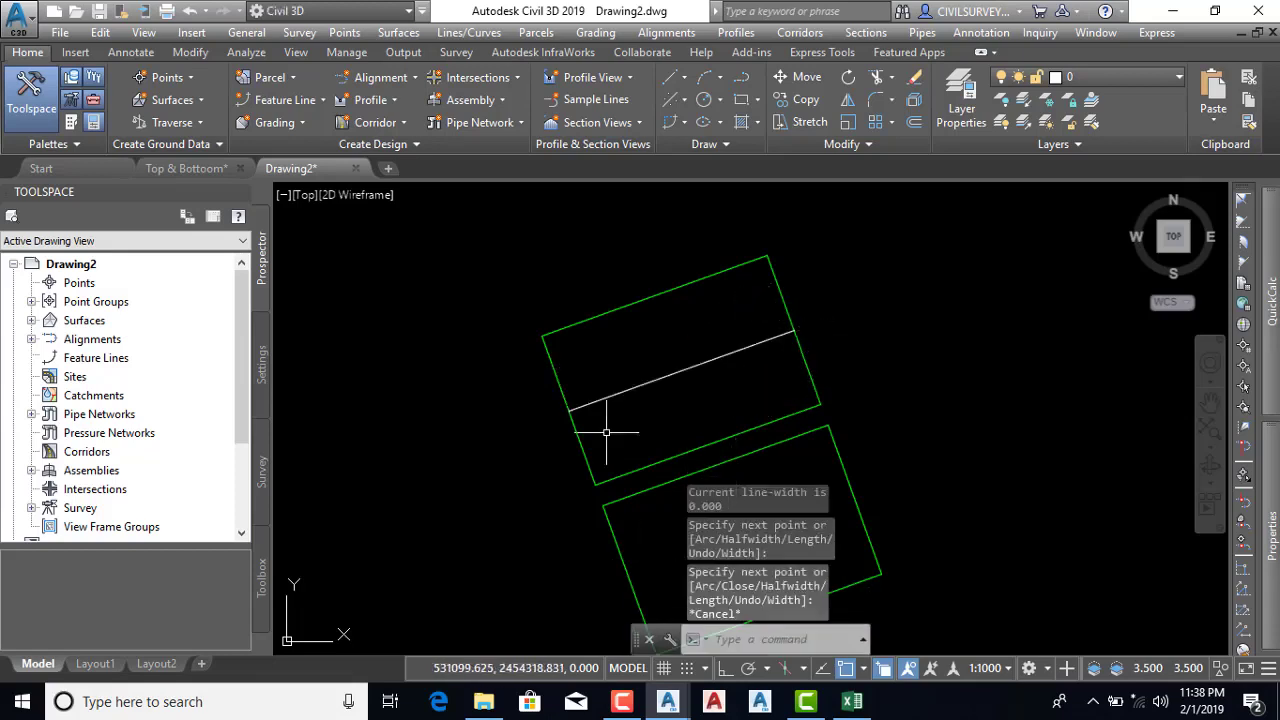
Draw a second polyline across the lower rectangle from left edge to right edge
{"action": "scroll", "coordinate": [571, 290], "scroll_direction": "down", "scroll_amount": 2}
{"action": "key", "text": "Return"}
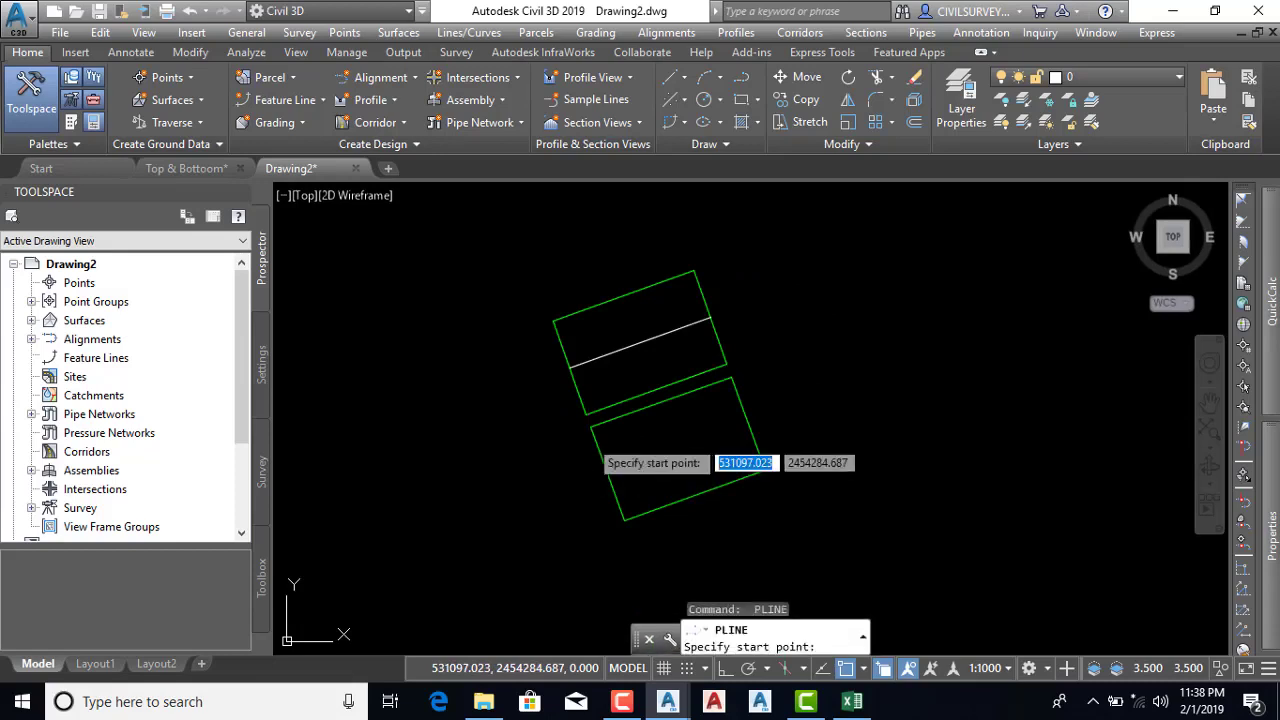
{"action": "left_click", "coordinate": [610, 477]}
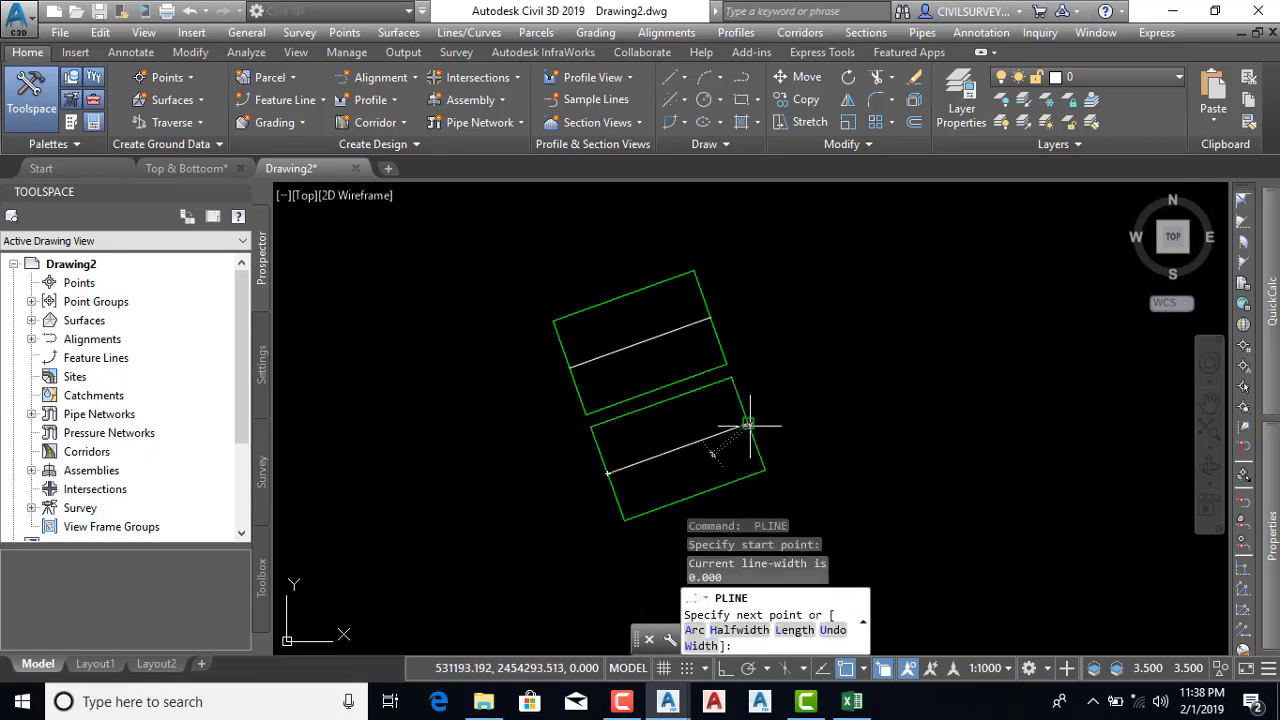
{"action": "left_click", "coordinate": [748, 425]}
{"action": "key", "text": "Escape"}
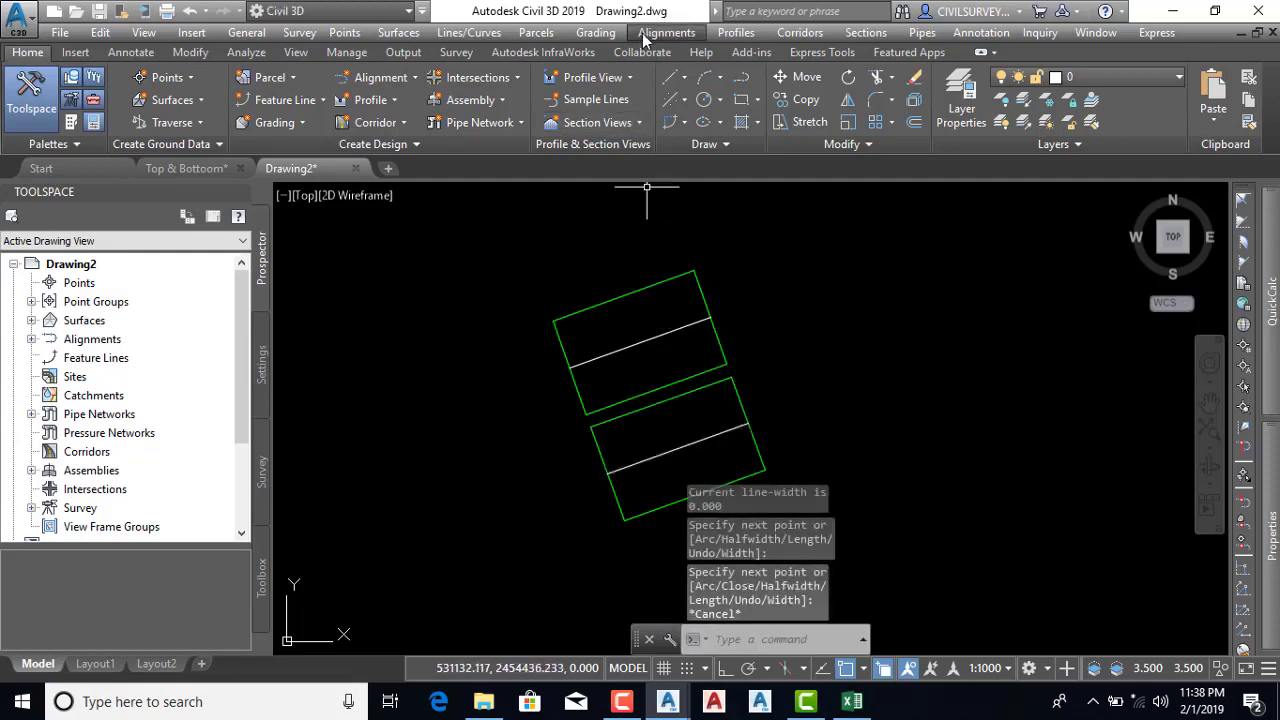
Create alignment p2 from the upper polyline without curves between tangents
{"action": "left_click", "coordinate": [665, 33]}
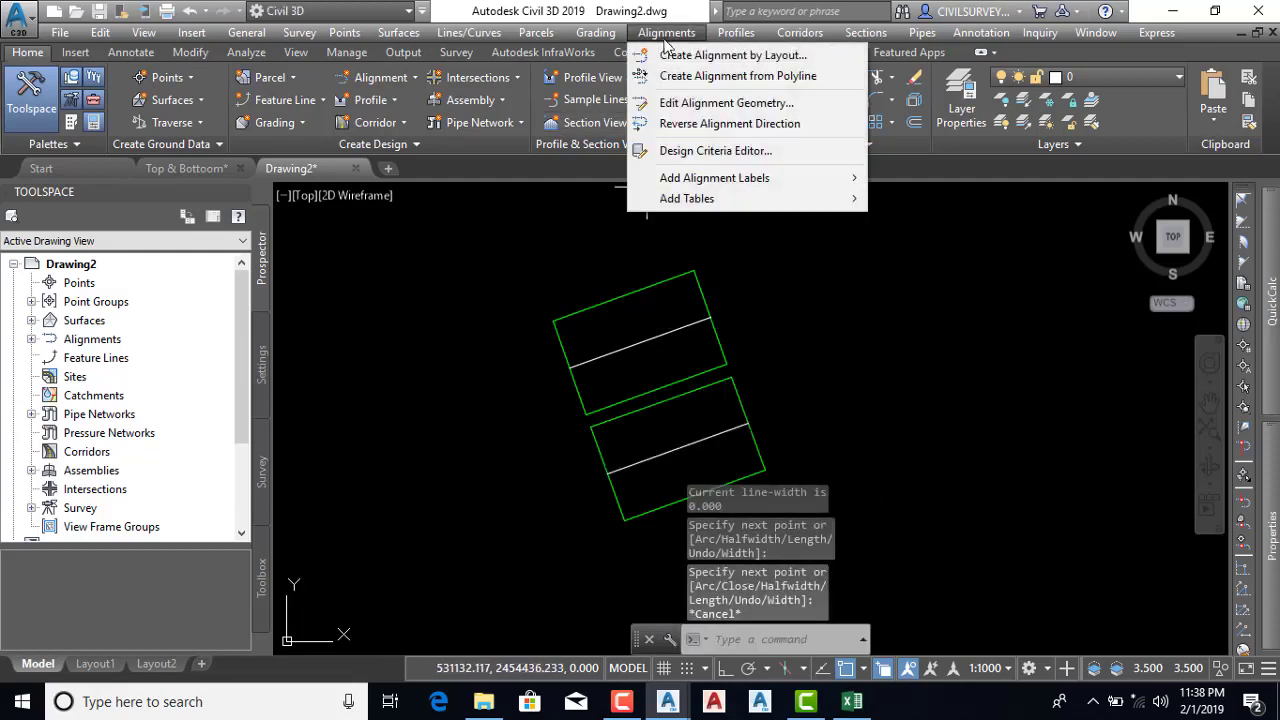
{"action": "left_click", "coordinate": [712, 85]}
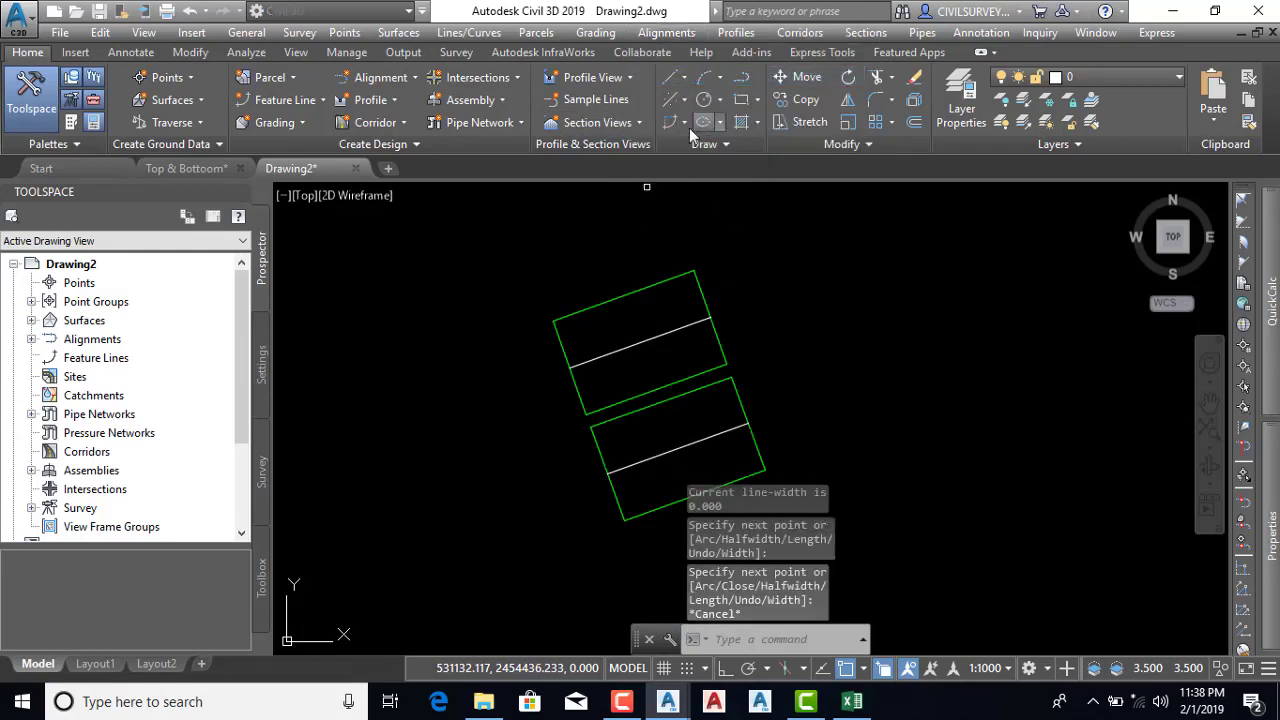
{"action": "left_click", "coordinate": [629, 344]}
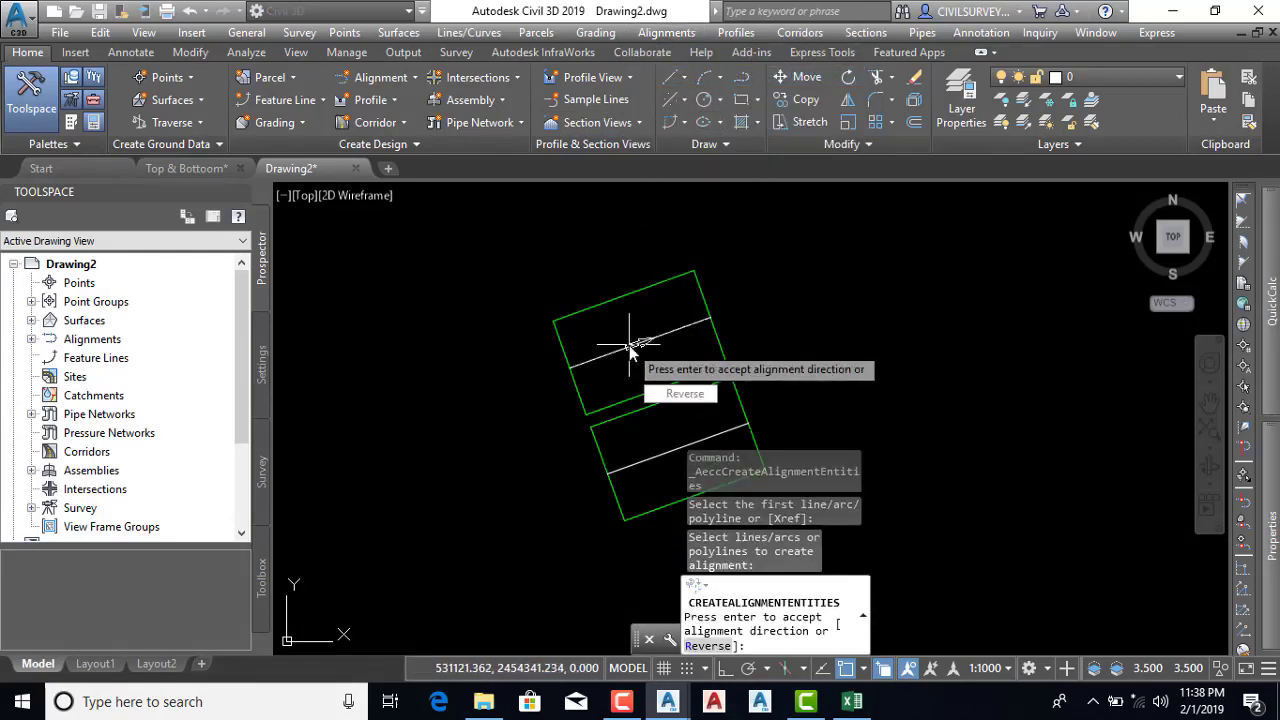
{"action": "key", "text": "Return"}
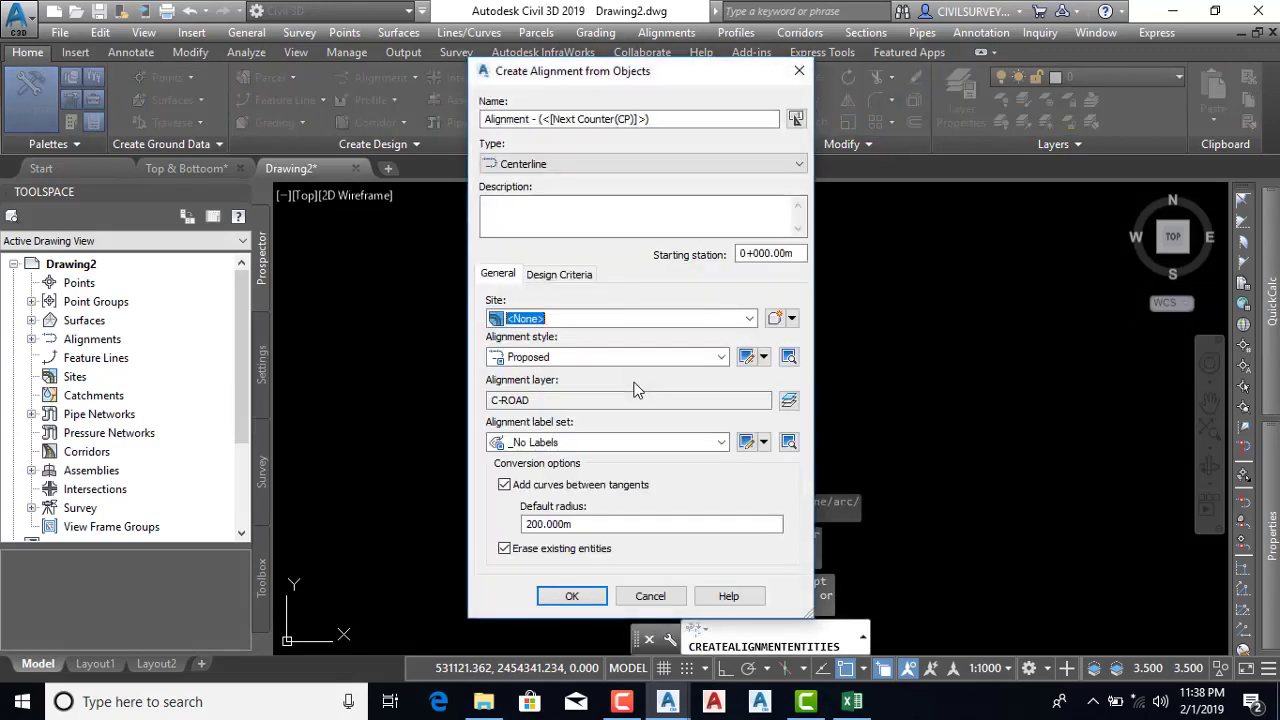
{"action": "double_click", "coordinate": [664, 122]}
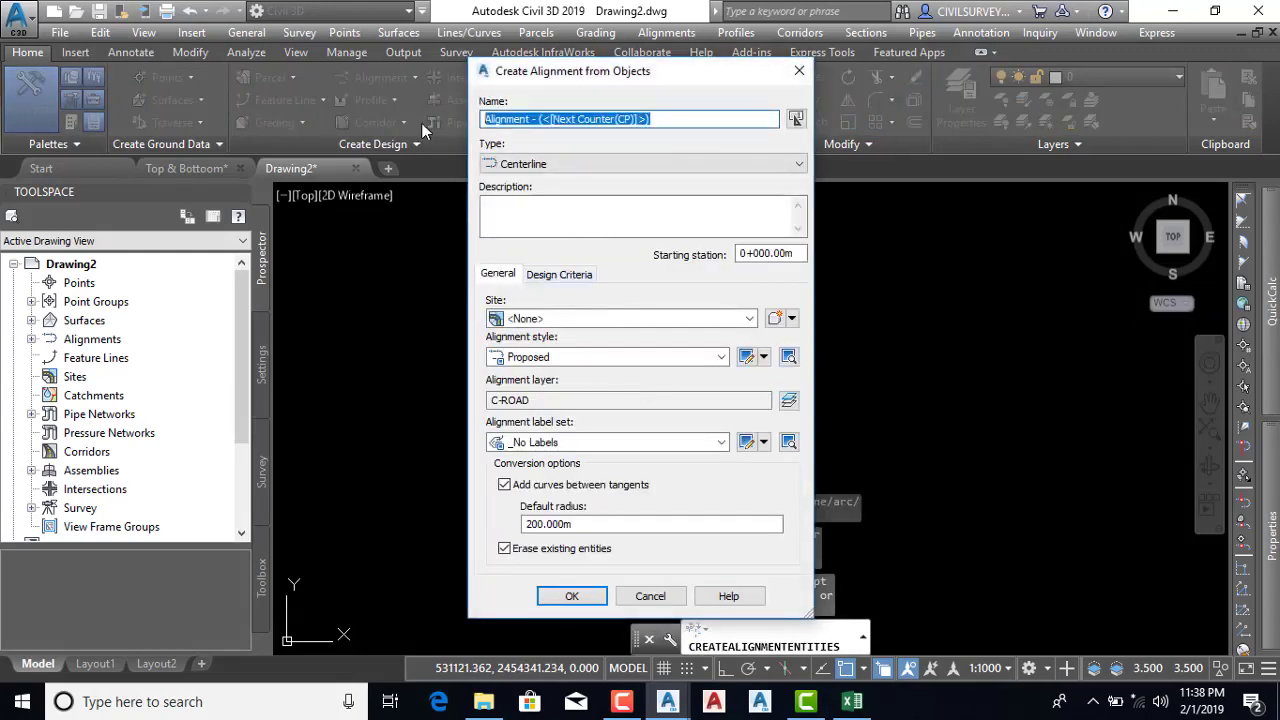
{"action": "type", "text": "p2"}
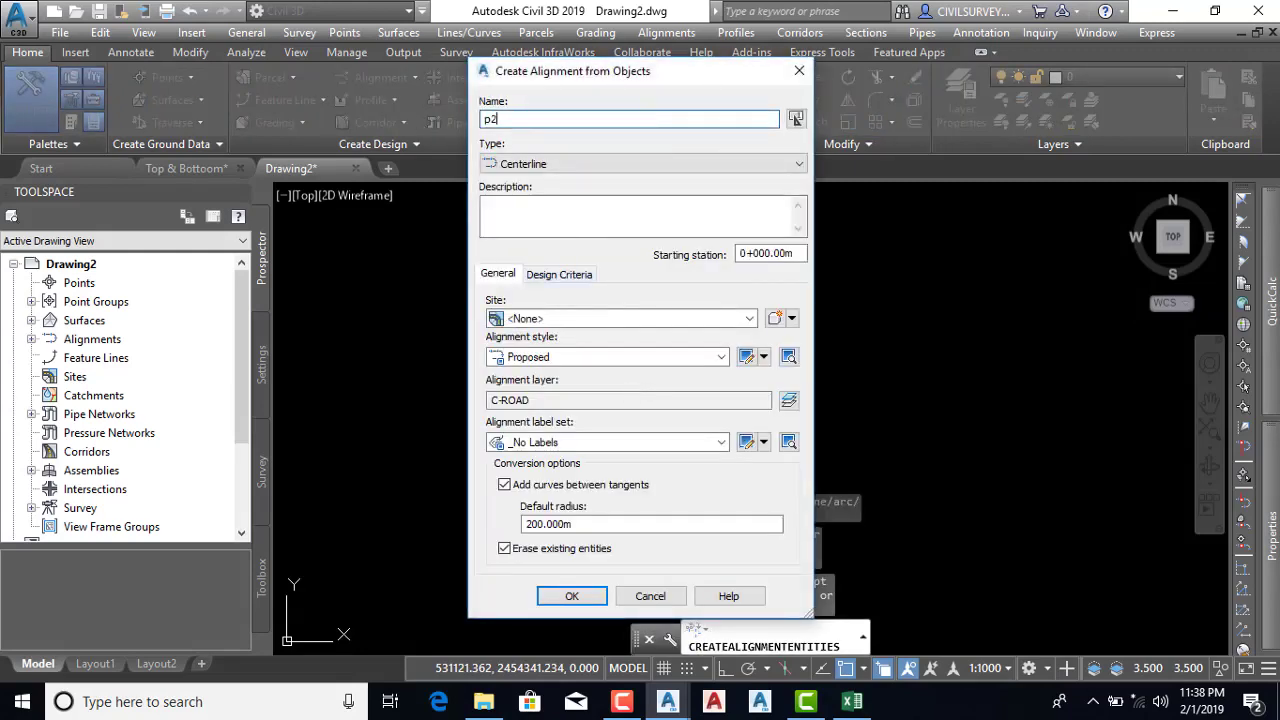
{"action": "left_click", "coordinate": [506, 485]}
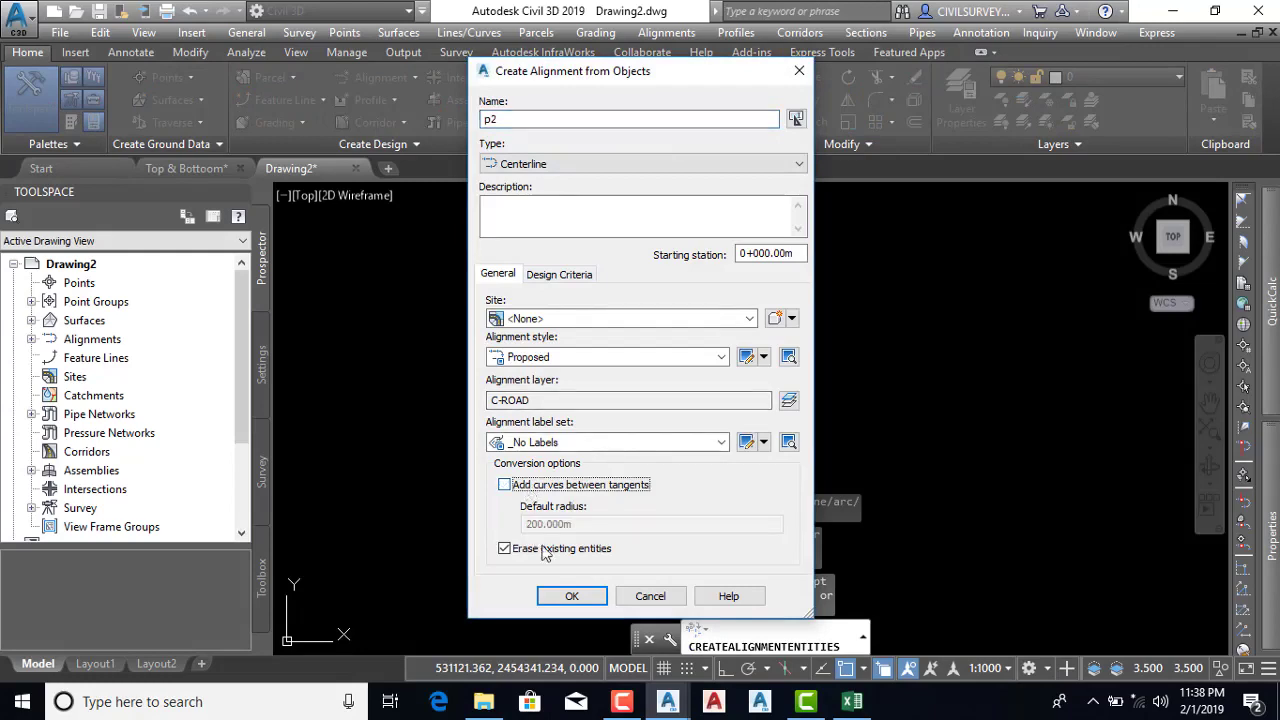
{"action": "left_click", "coordinate": [568, 596]}
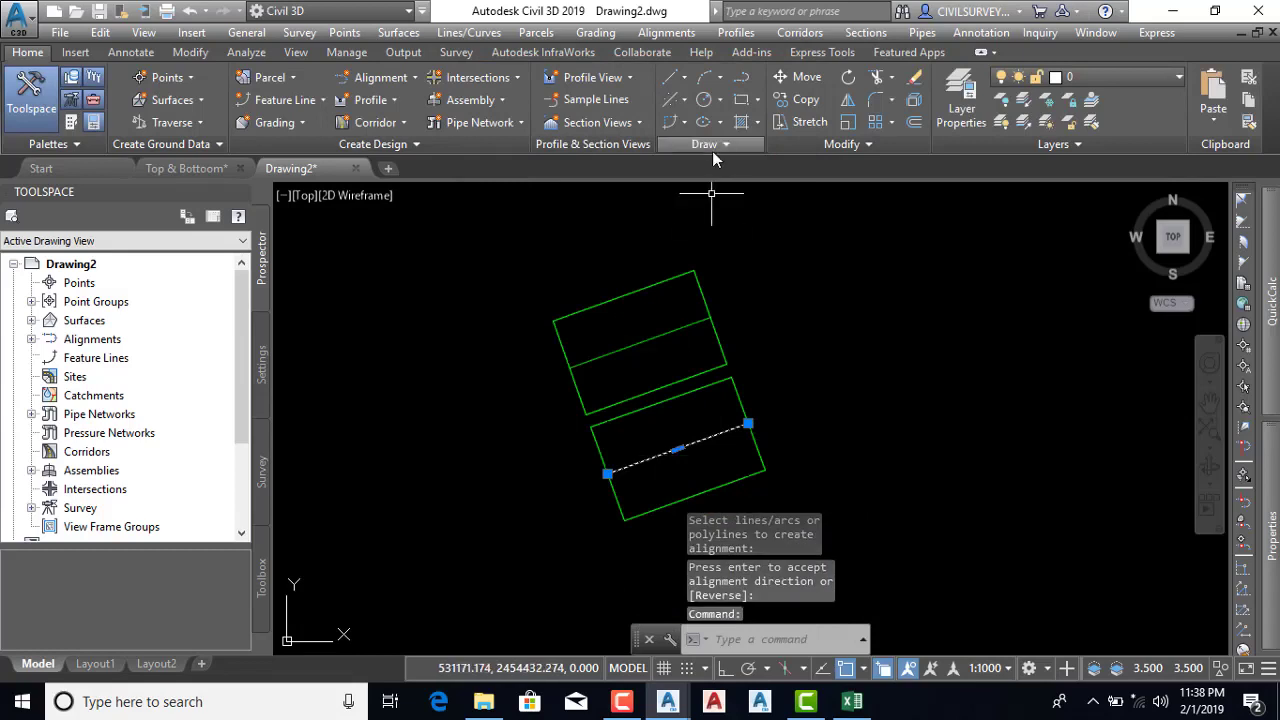
{"action": "key", "text": "Escape"}
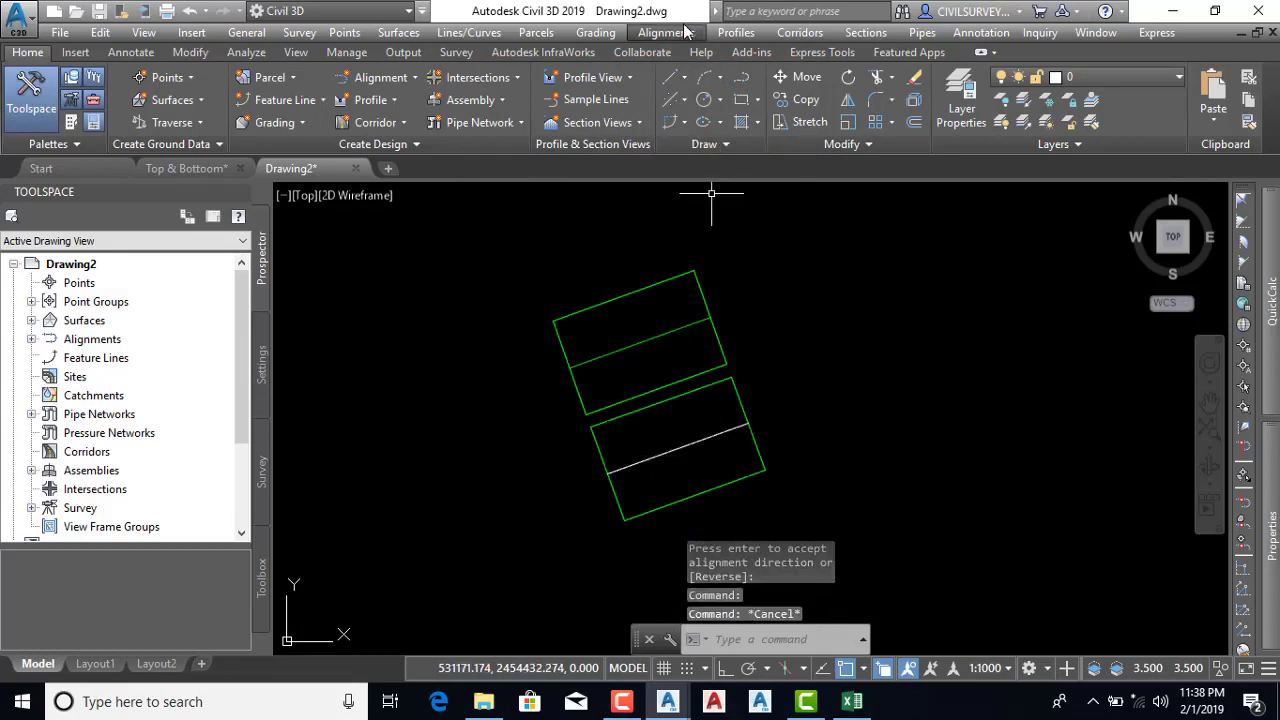
Create alignment p1 from the lower rectangle's line without curves between tangents
{"action": "left_click", "coordinate": [686, 33]}
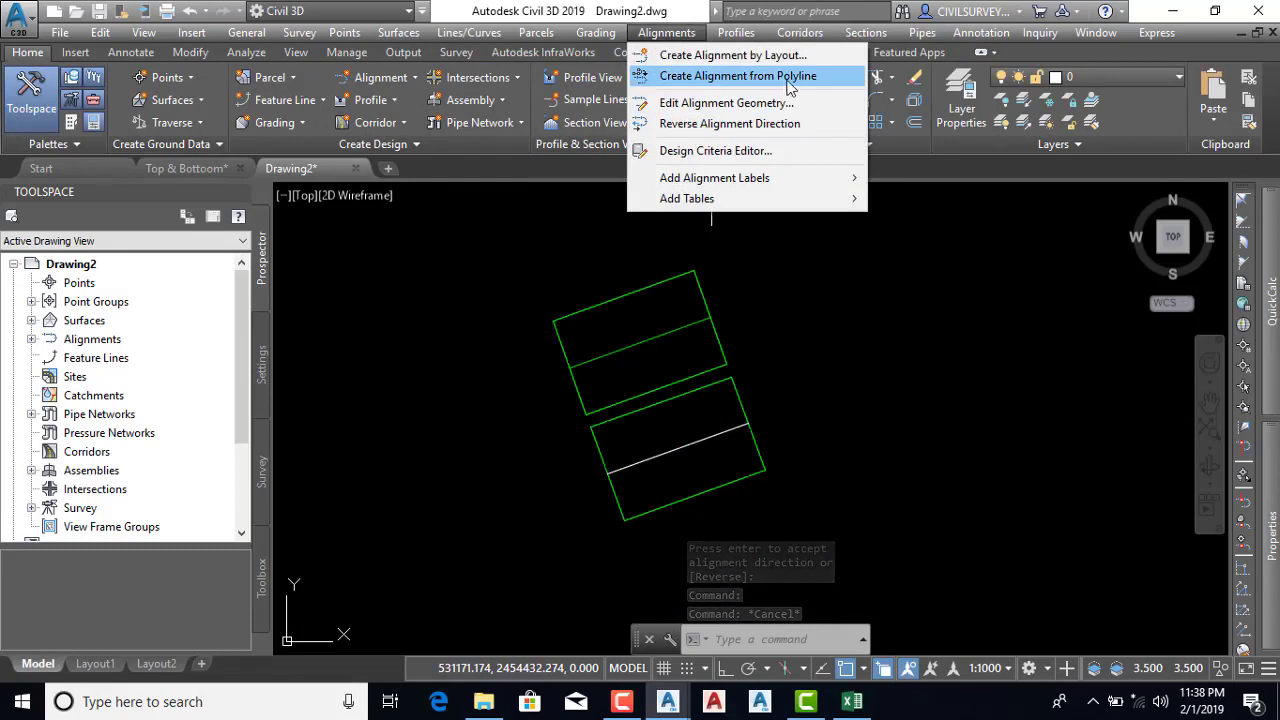
{"action": "left_click", "coordinate": [752, 78]}
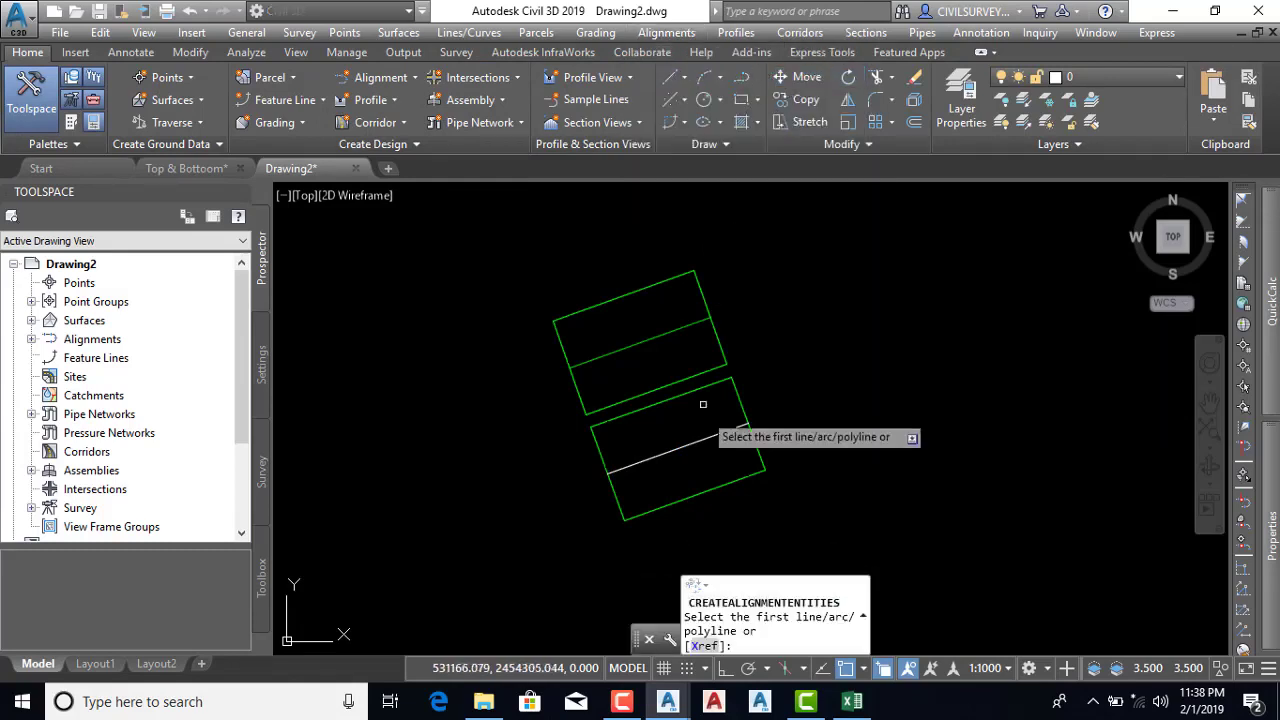
{"action": "left_click", "coordinate": [684, 444]}
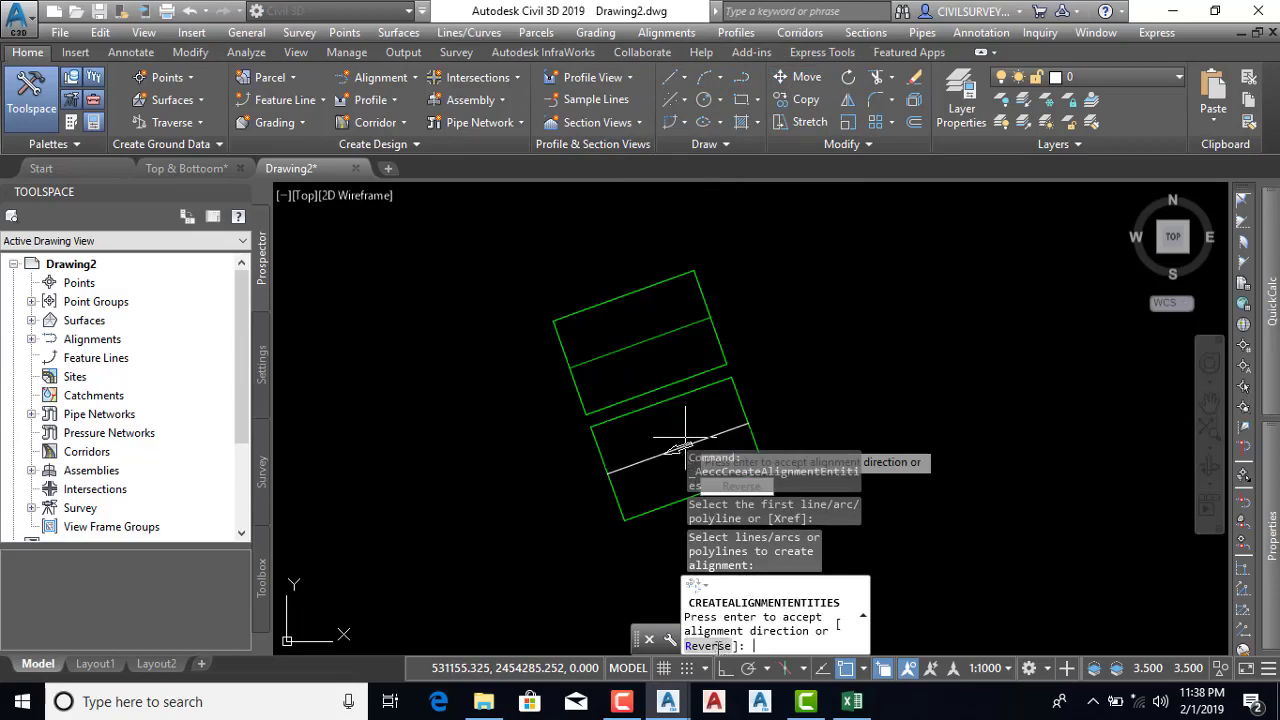
{"action": "key", "text": "Return"}
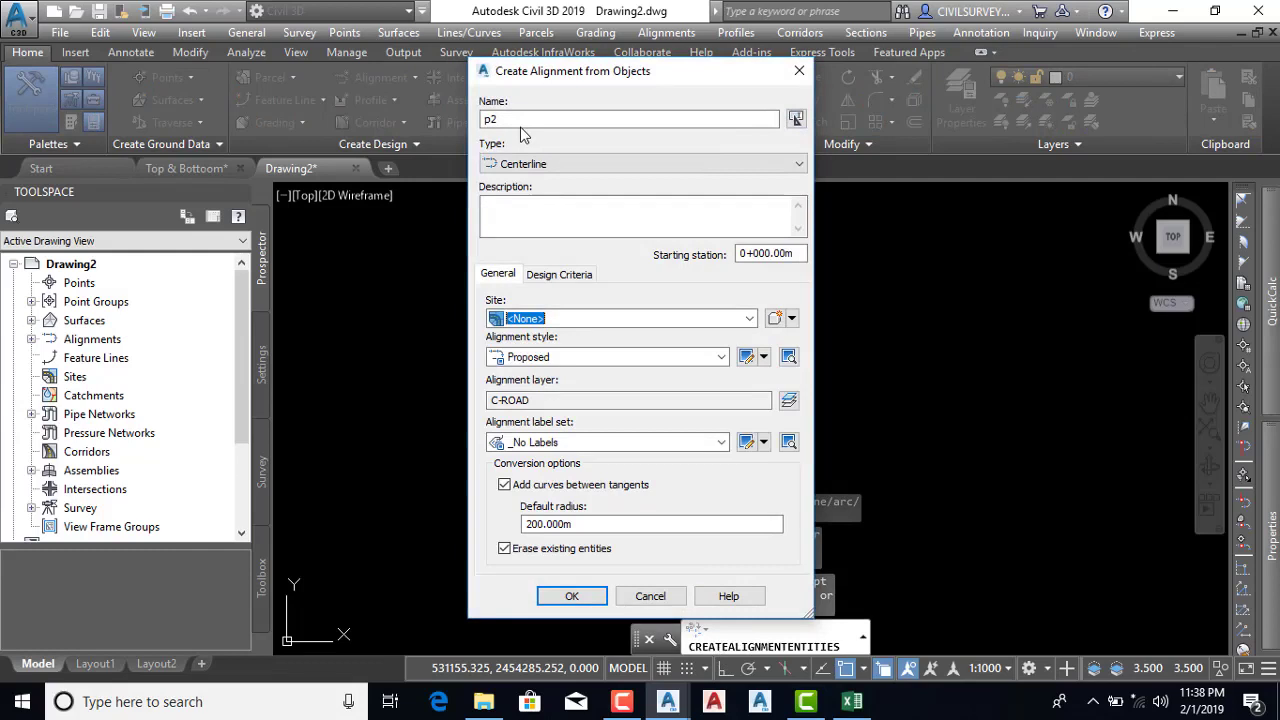
{"action": "left_click", "coordinate": [538, 485]}
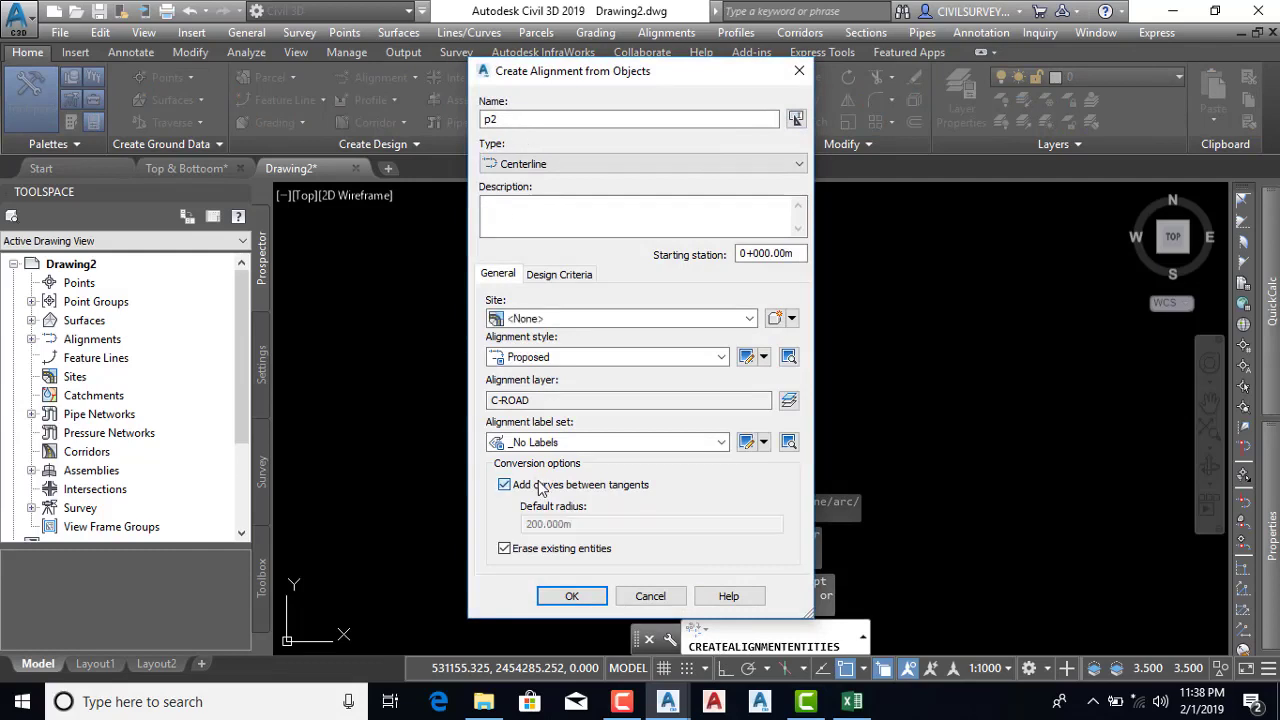
{"action": "left_click", "coordinate": [577, 117]}
{"action": "type", "text": "1"}
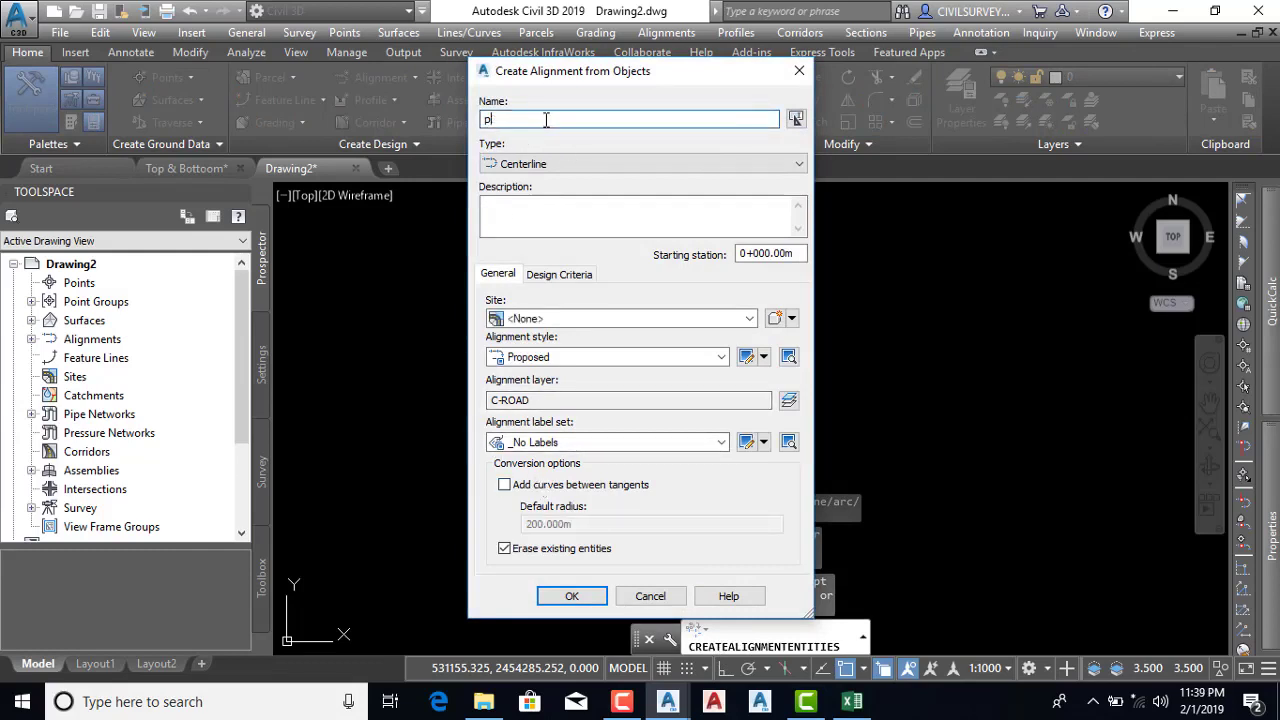
{"action": "left_click", "coordinate": [571, 595]}
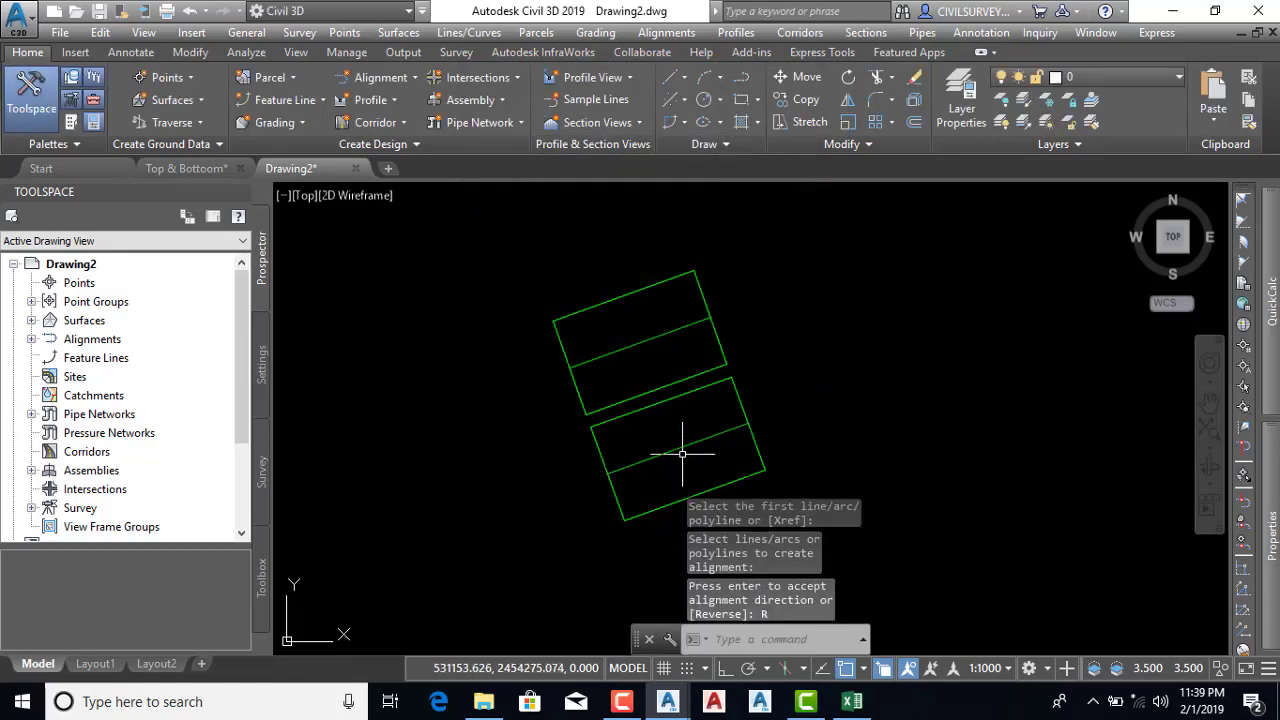
{"action": "scroll", "coordinate": [680, 450], "scroll_direction": "up", "scroll_amount": 4}
Add a Major Stations label row with a 10 m increment to alignment p2
{"action": "scroll", "coordinate": [706, 367], "scroll_direction": "down", "scroll_amount": 4}
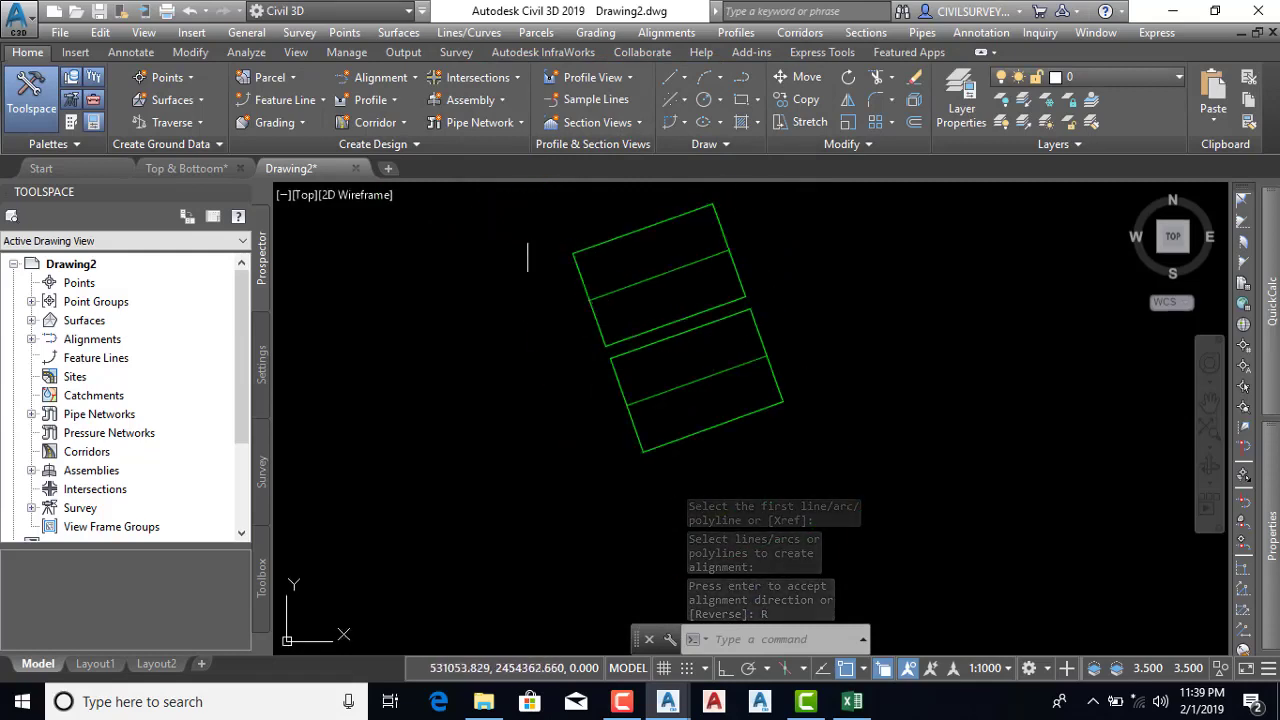
{"action": "scroll", "coordinate": [606, 300], "scroll_direction": "up", "scroll_amount": 2}
{"action": "scroll", "coordinate": [593, 300], "scroll_direction": "up", "scroll_amount": 2}
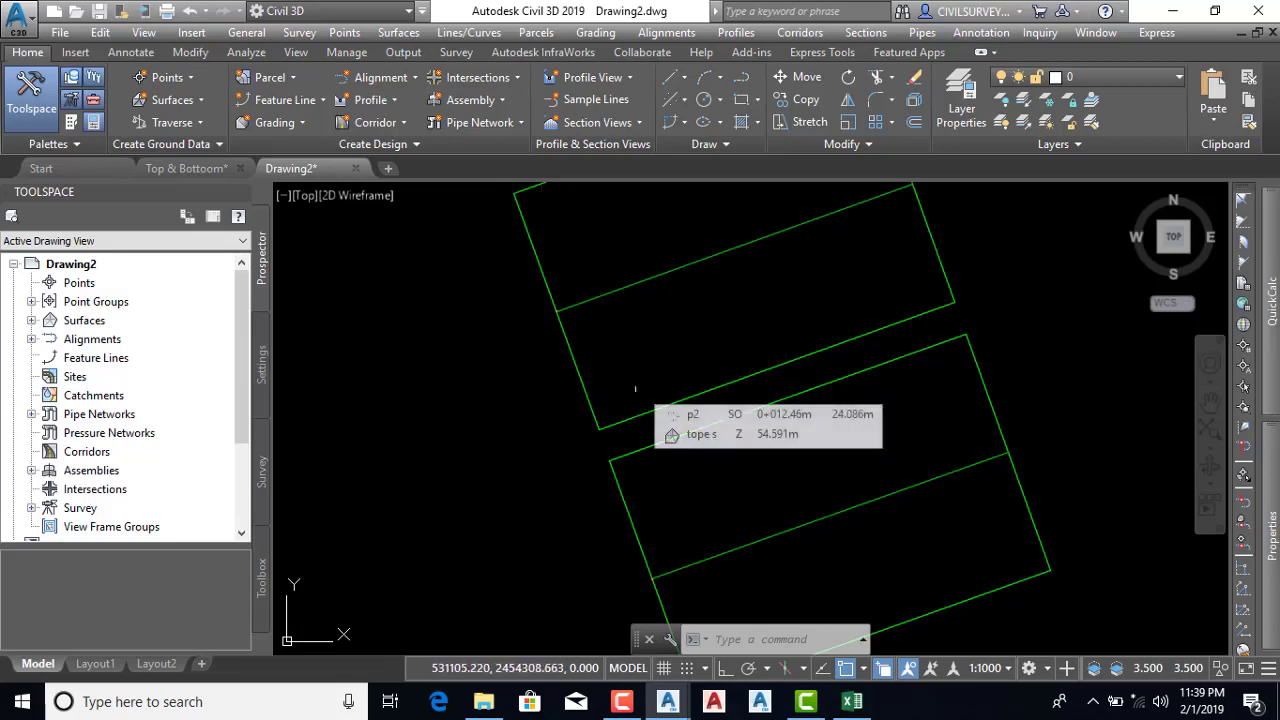
{"action": "right_click", "coordinate": [636, 293]}
{"action": "left_click", "coordinate": [755, 529]}
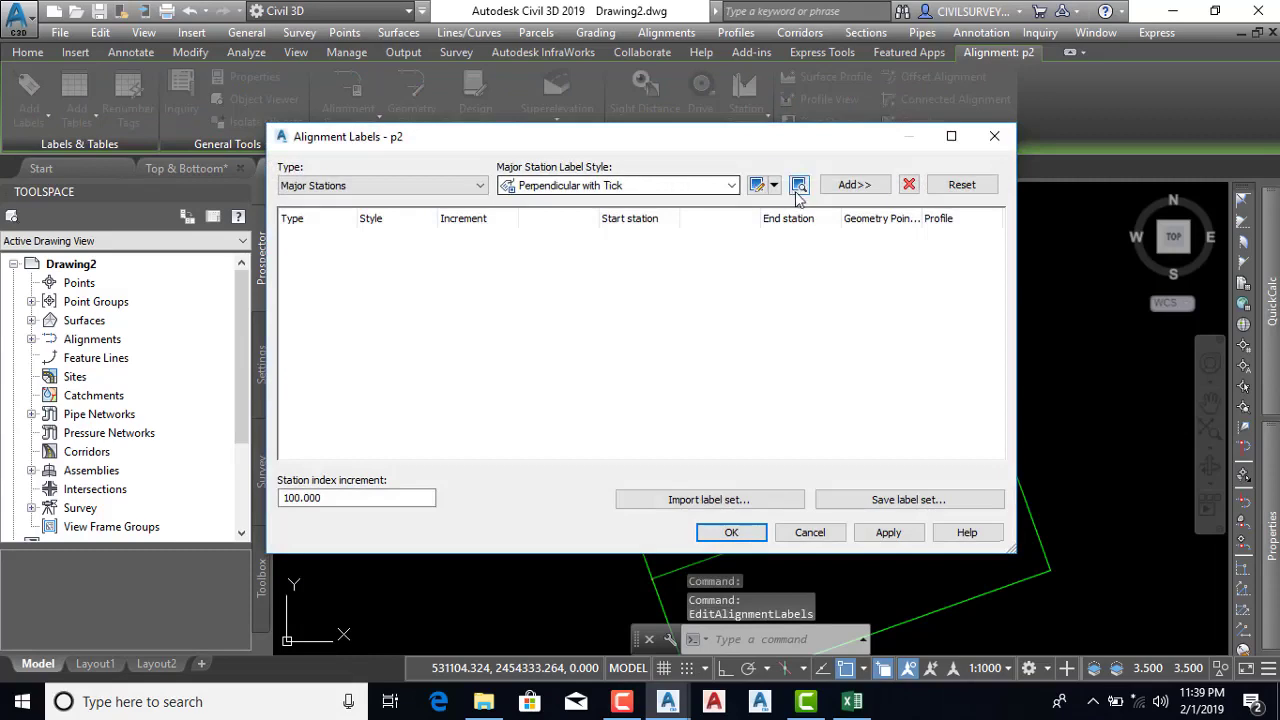
{"action": "left_click", "coordinate": [855, 184]}
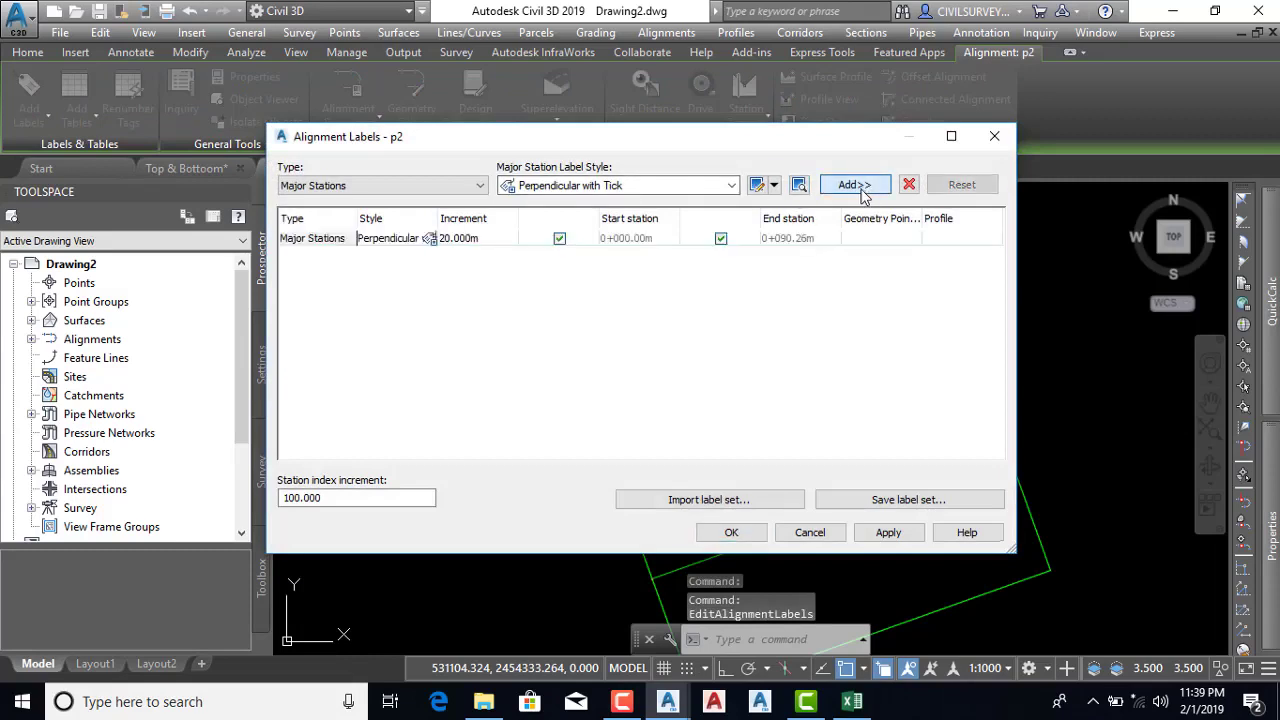
{"action": "left_click", "coordinate": [490, 242]}
{"action": "type", "text": "10"}
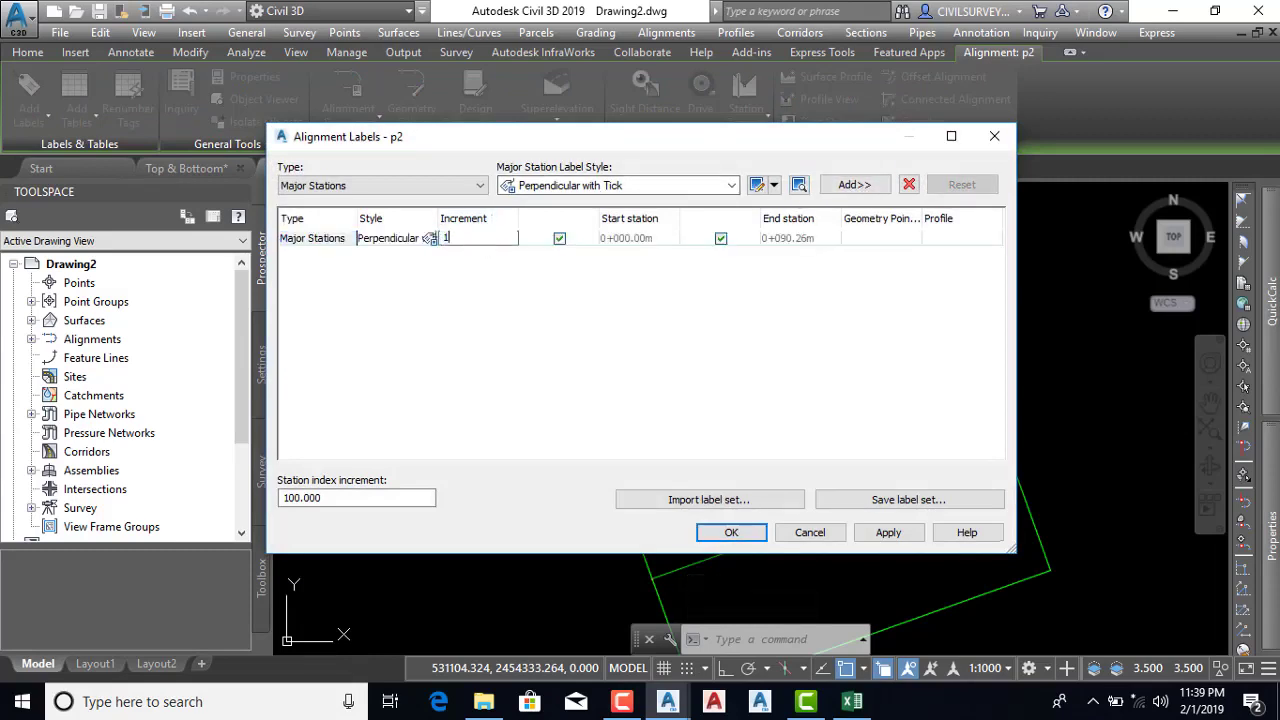
{"action": "left_click", "coordinate": [888, 532]}
{"action": "left_click", "coordinate": [731, 532]}
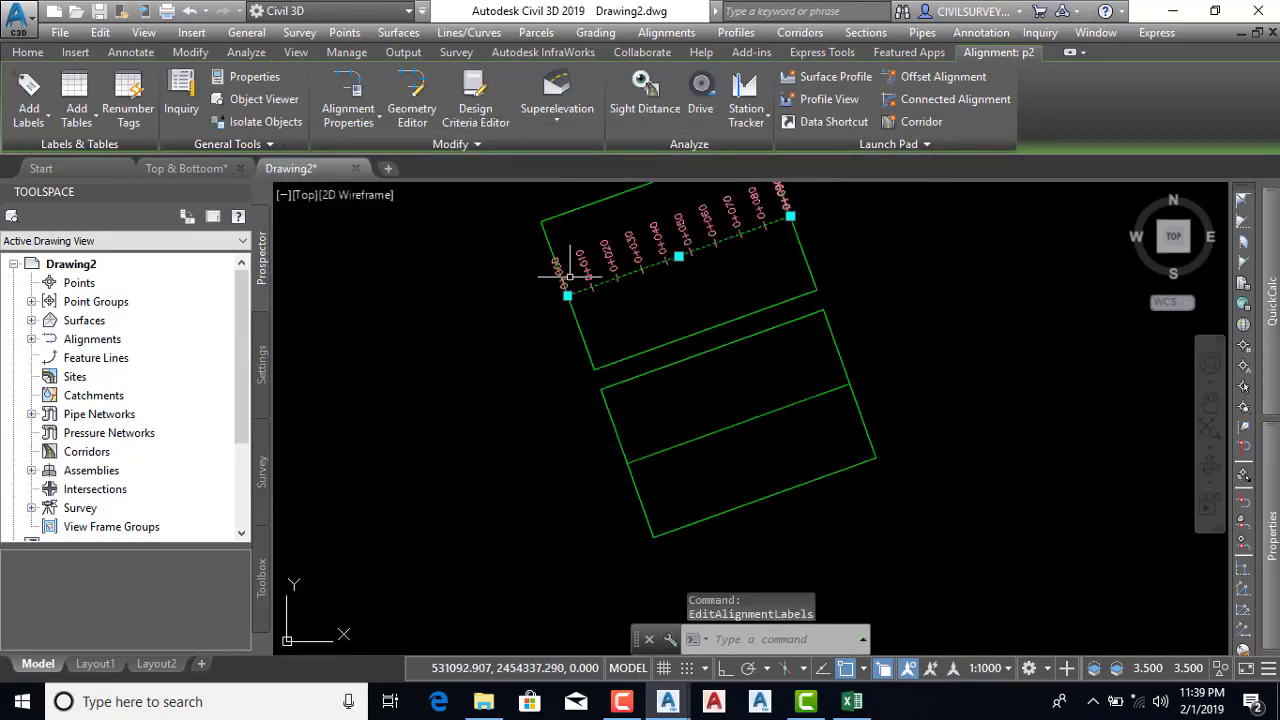
Select the lower alignment p1 and bring up its right-click options
{"action": "left_click", "coordinate": [692, 437]}
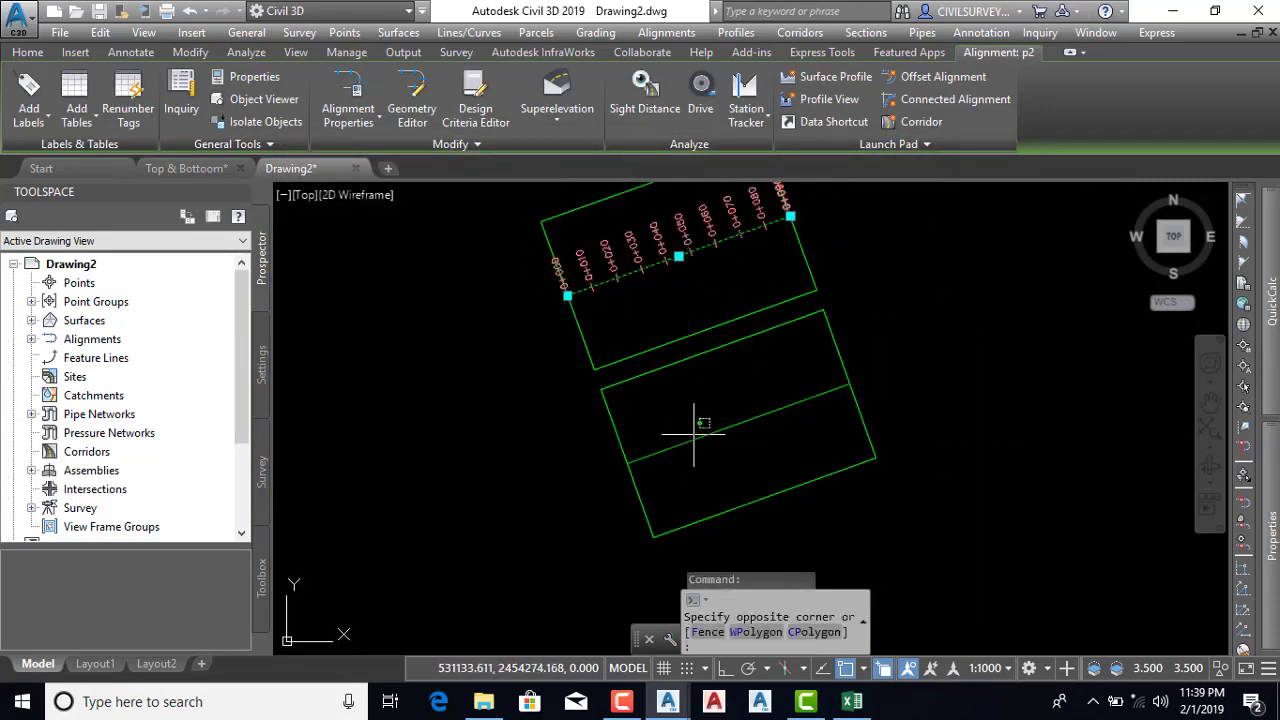
{"action": "right_click", "coordinate": [729, 447]}
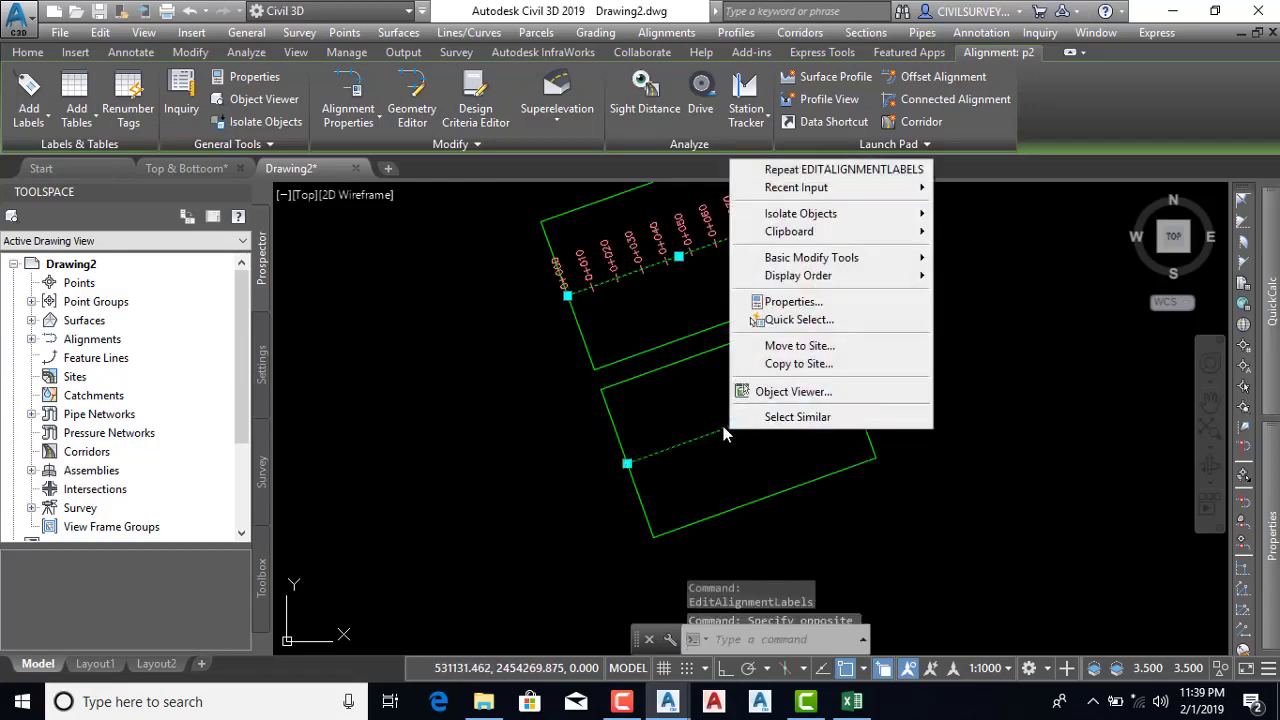
{"action": "key", "text": "Escape"}
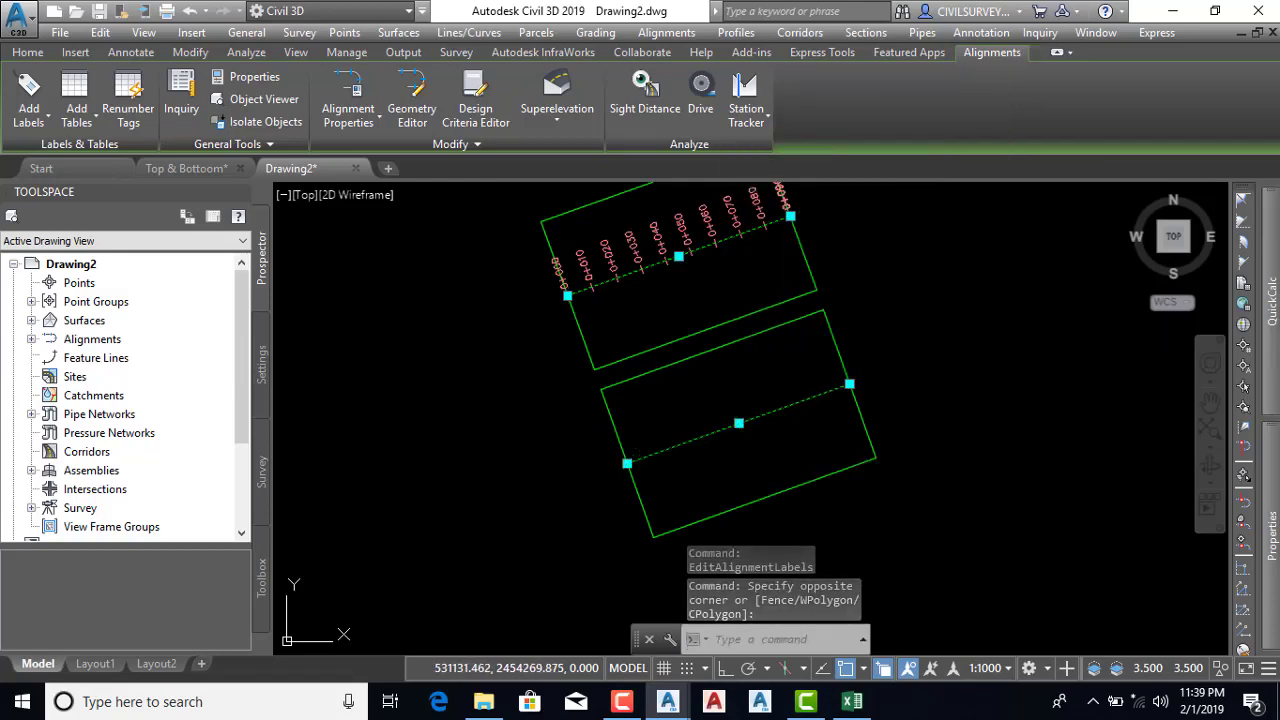
{"action": "key", "text": "Escape"}
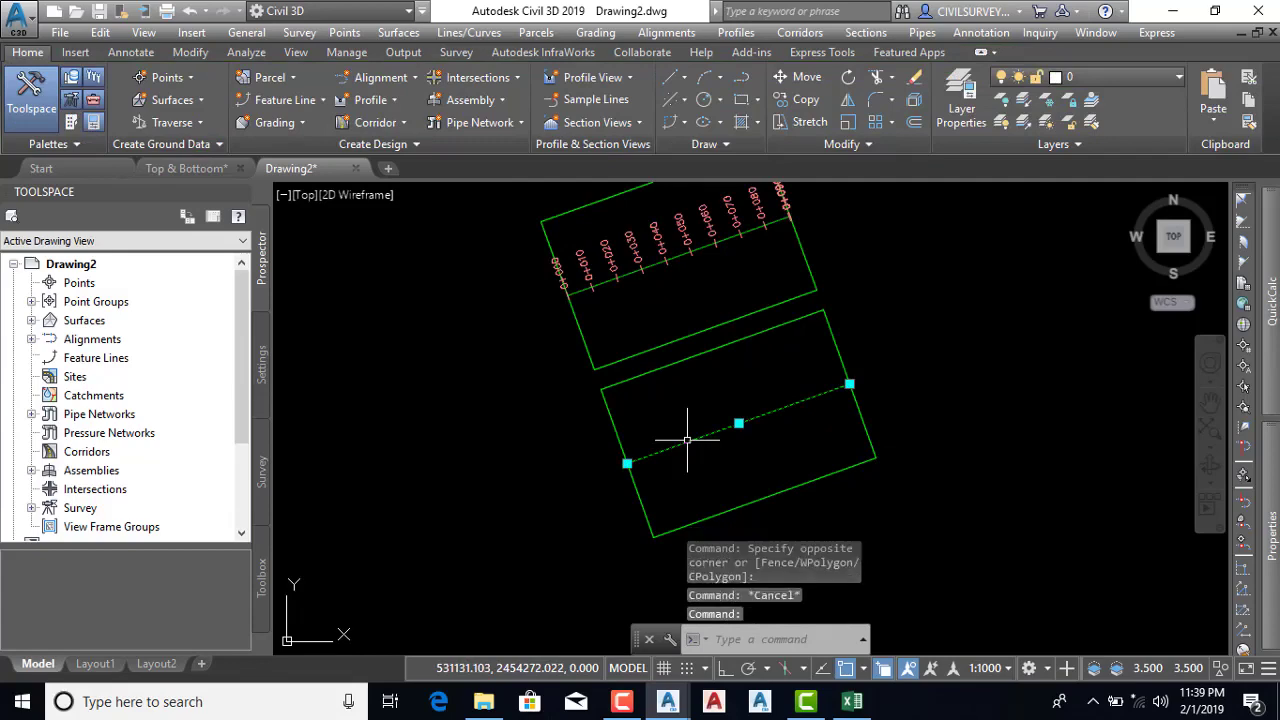
{"action": "right_click", "coordinate": [690, 440]}
Add a Major Stations label row with a 10 m increment to alignment p1, then clear the selection
{"action": "left_click", "coordinate": [791, 286]}
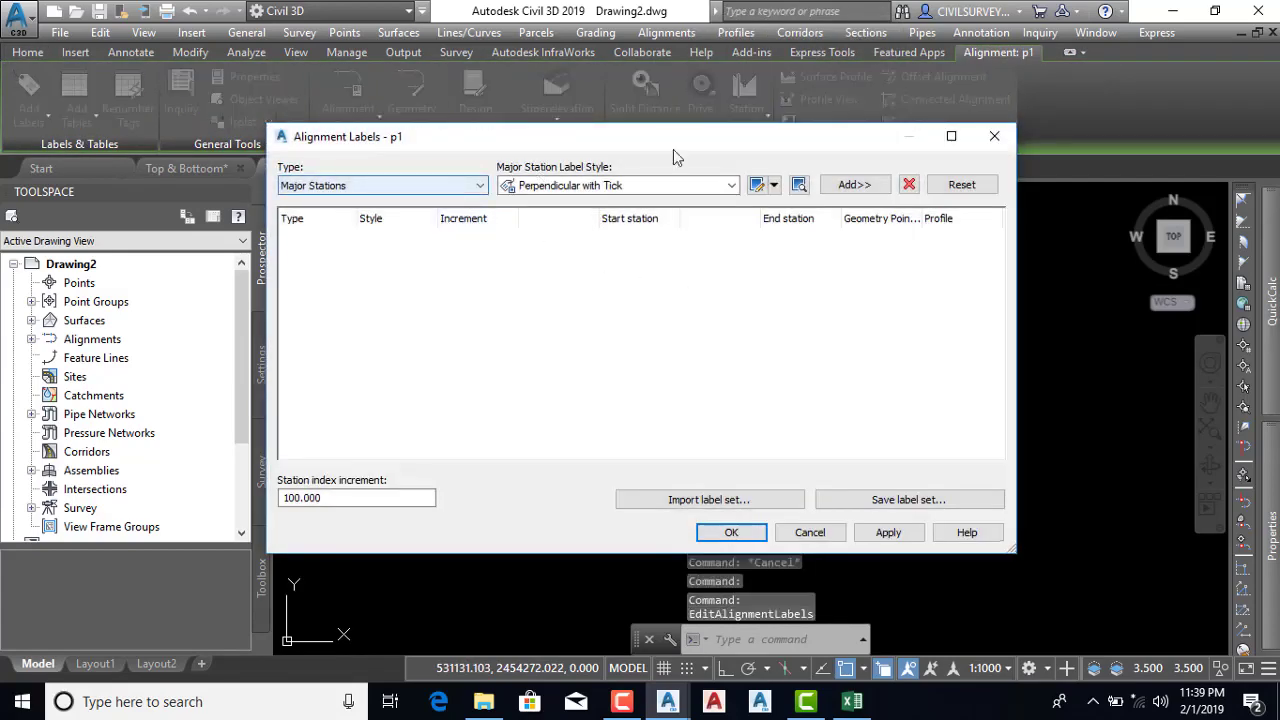
{"action": "left_click", "coordinate": [855, 185]}
{"action": "left_click", "coordinate": [492, 238]}
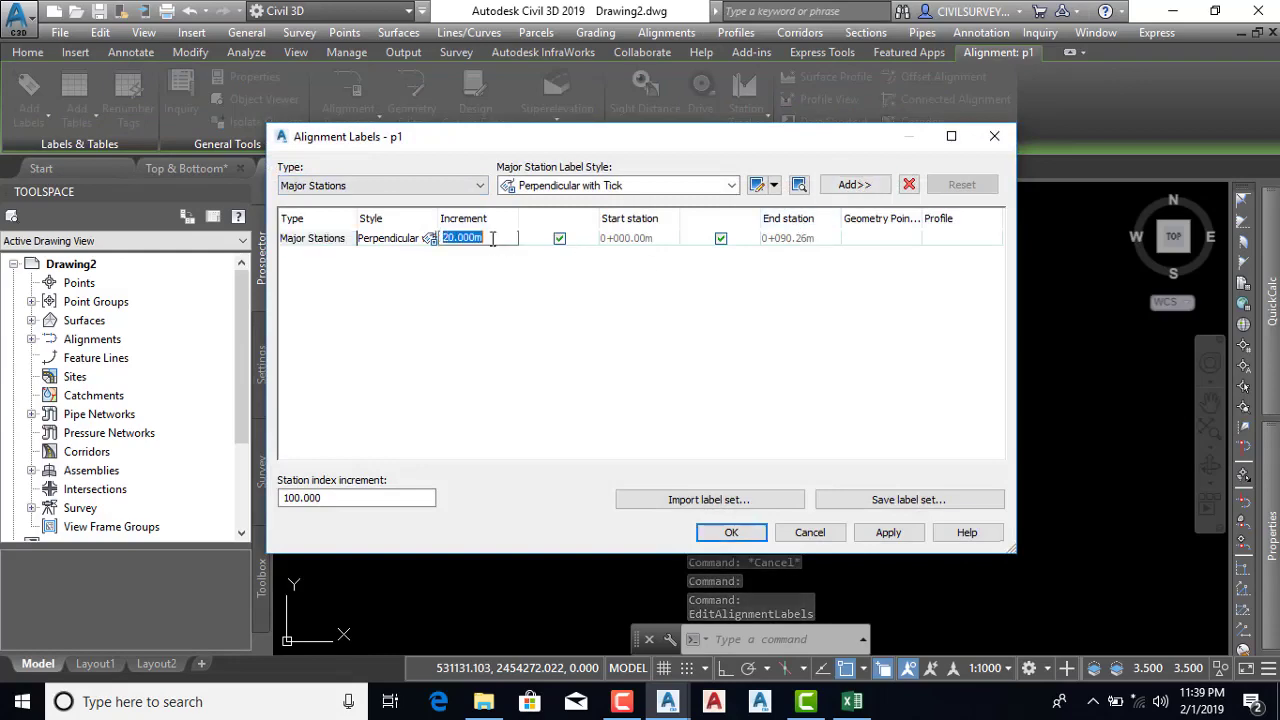
{"action": "type", "text": "10"}
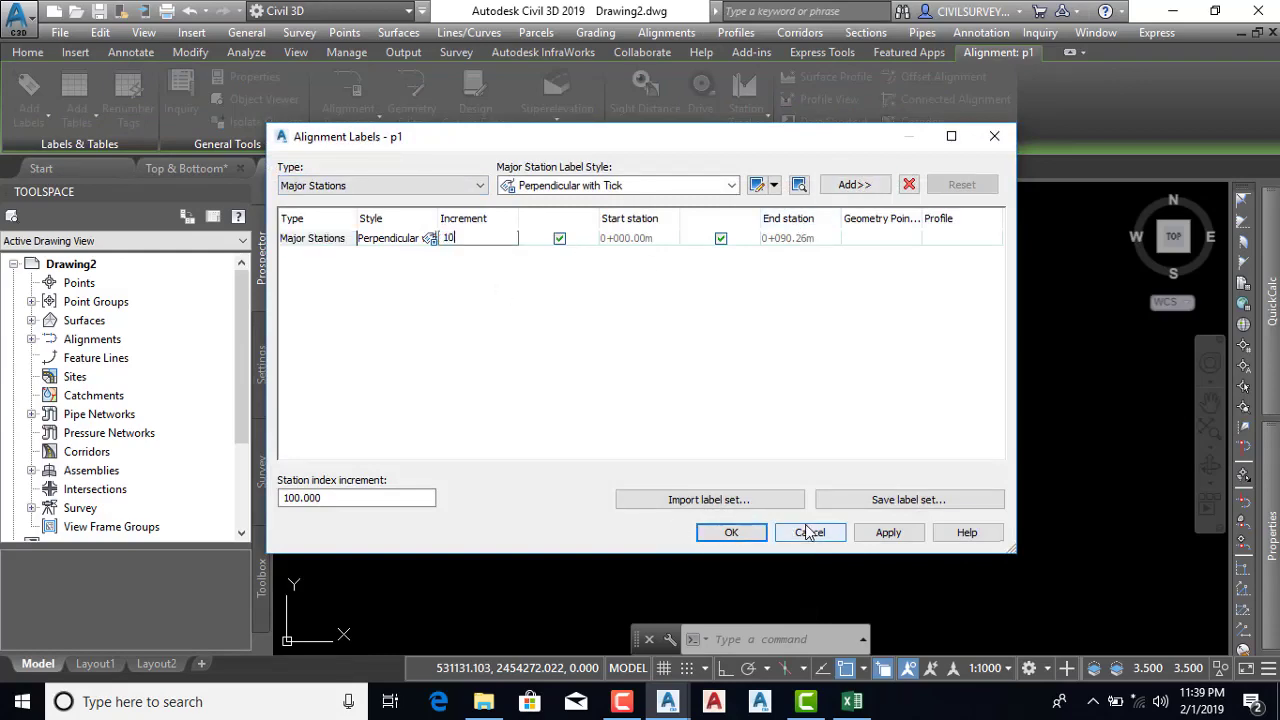
{"action": "left_click", "coordinate": [888, 532]}
{"action": "left_click", "coordinate": [731, 532]}
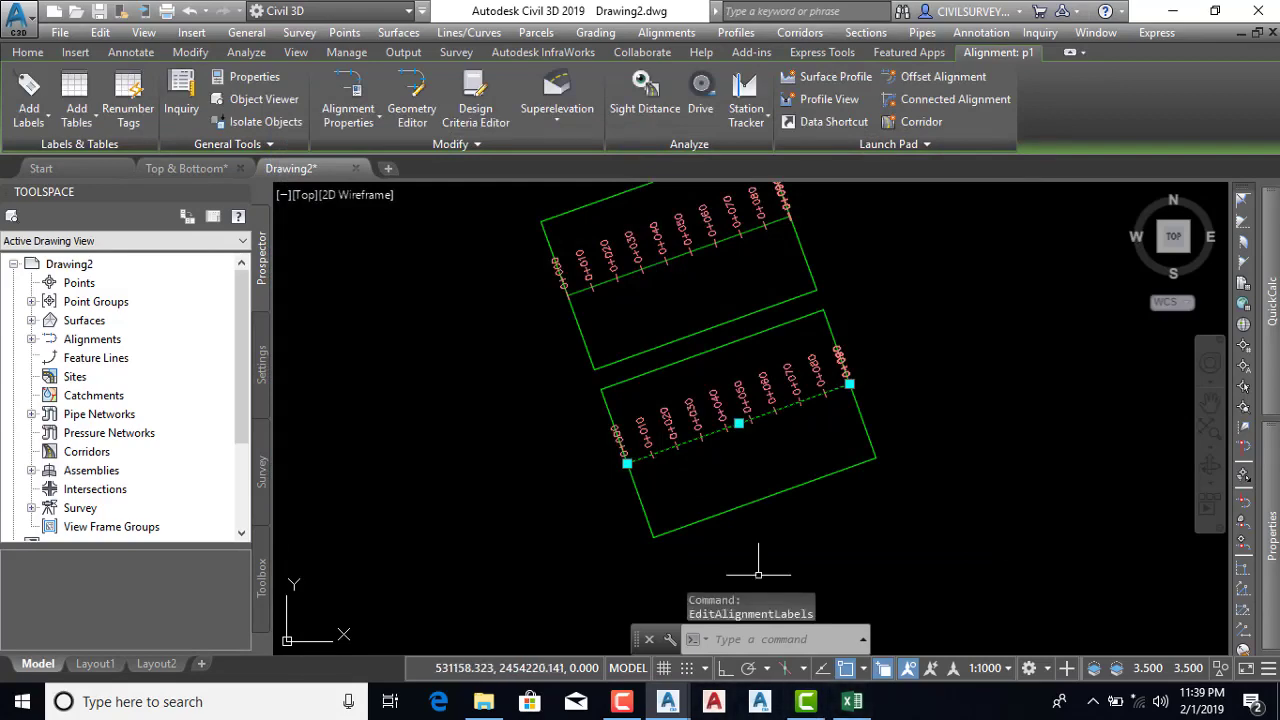
{"action": "key", "text": "Escape"}
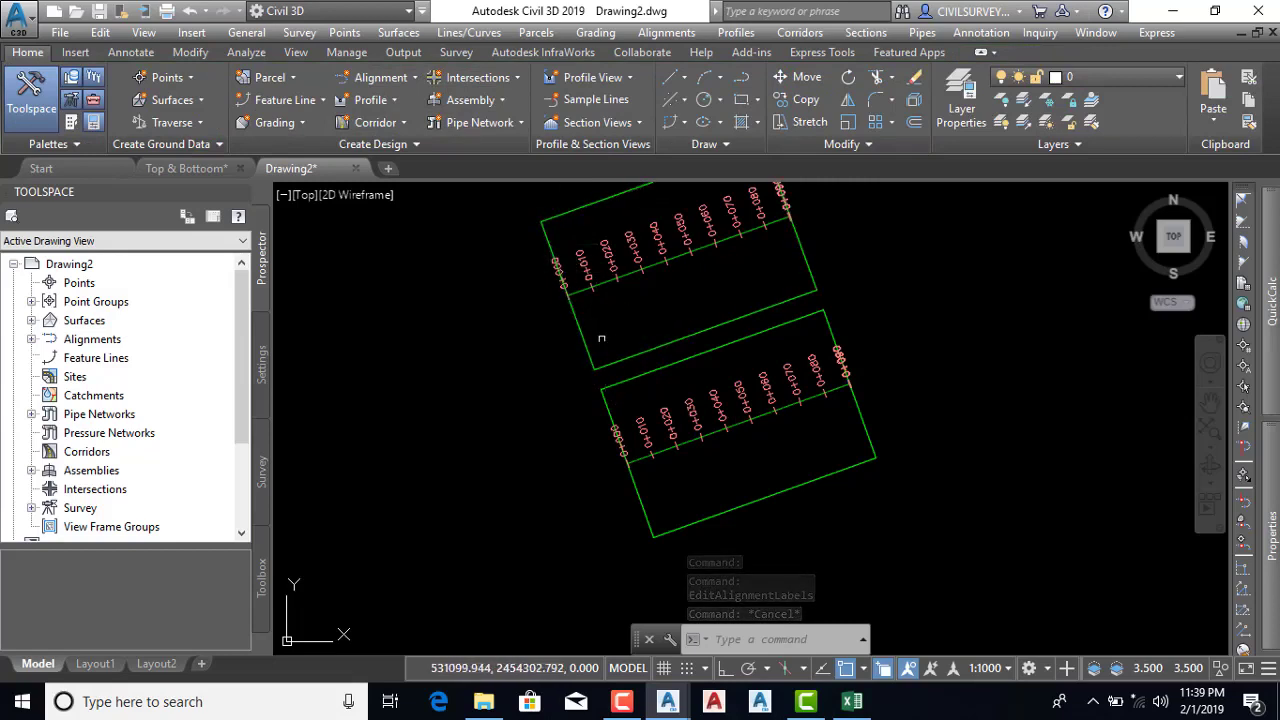
Draw an aligned dimension along the upper block's left edge from the frame corner
{"action": "left_click", "coordinate": [129, 54]}
{"action": "left_click", "coordinate": [461, 121]}
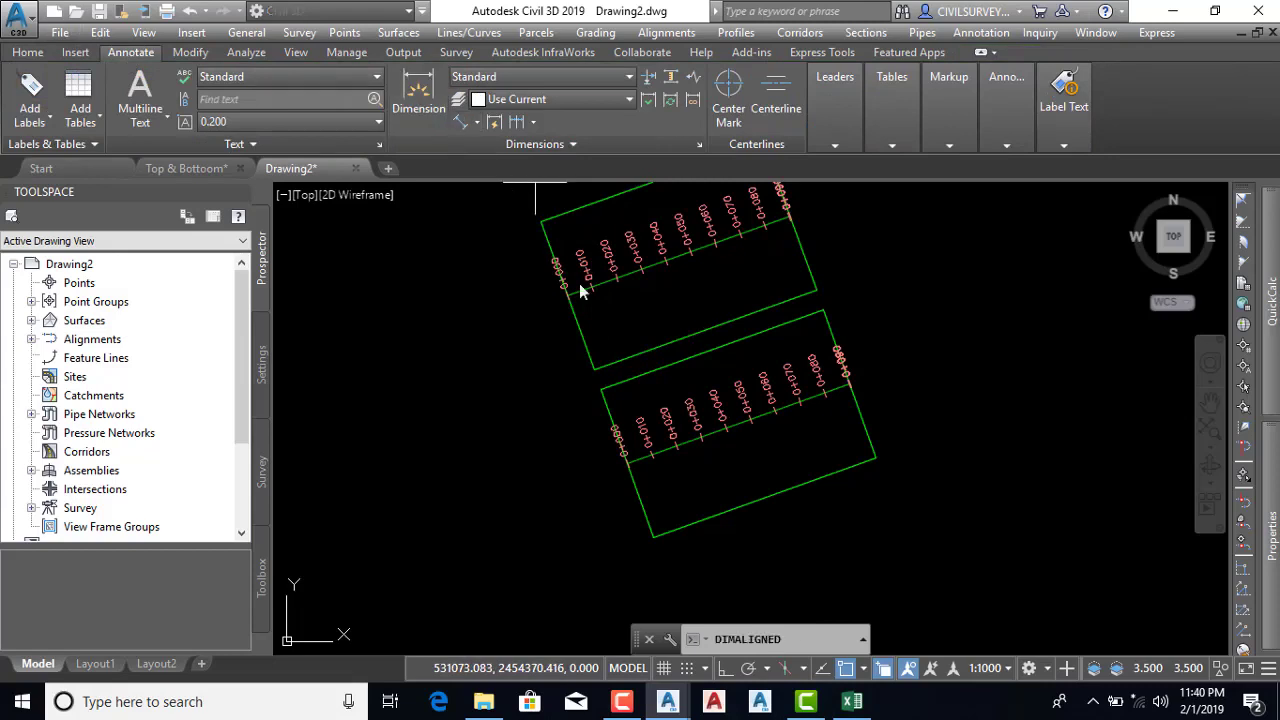
{"action": "scroll", "coordinate": [584, 290], "scroll_direction": "up", "scroll_amount": 5}
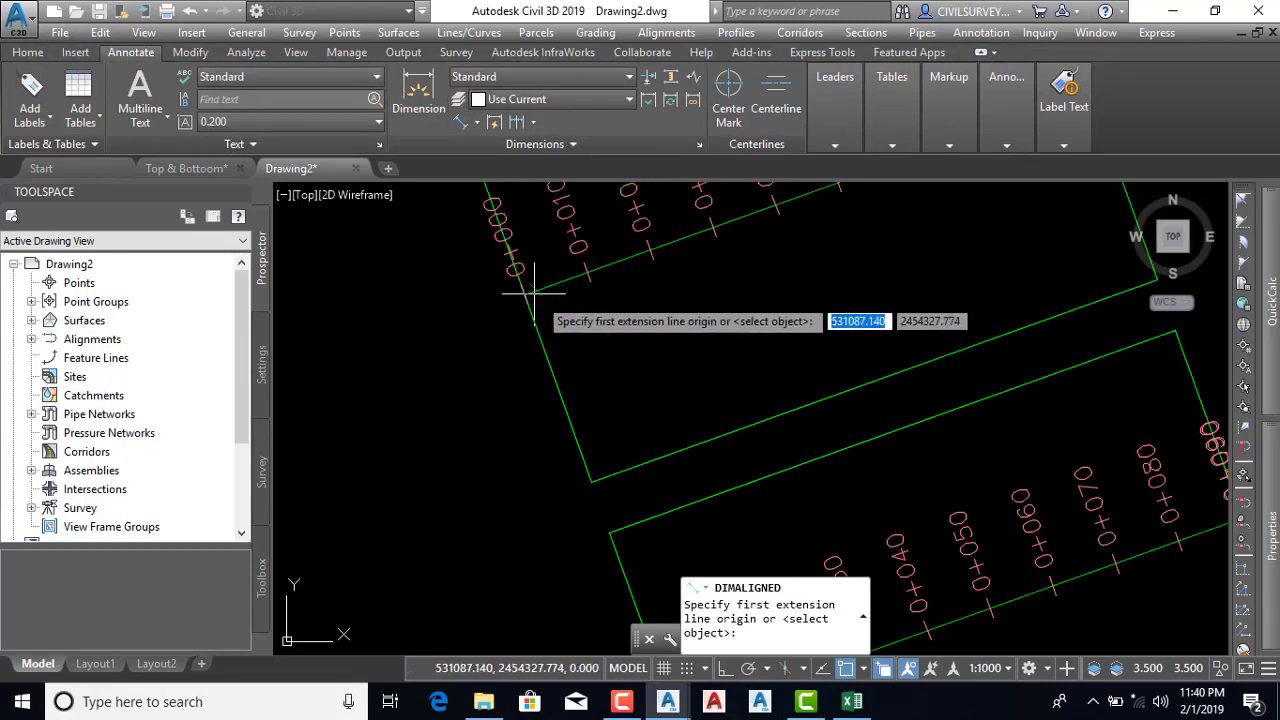
{"action": "left_click", "coordinate": [525, 294]}
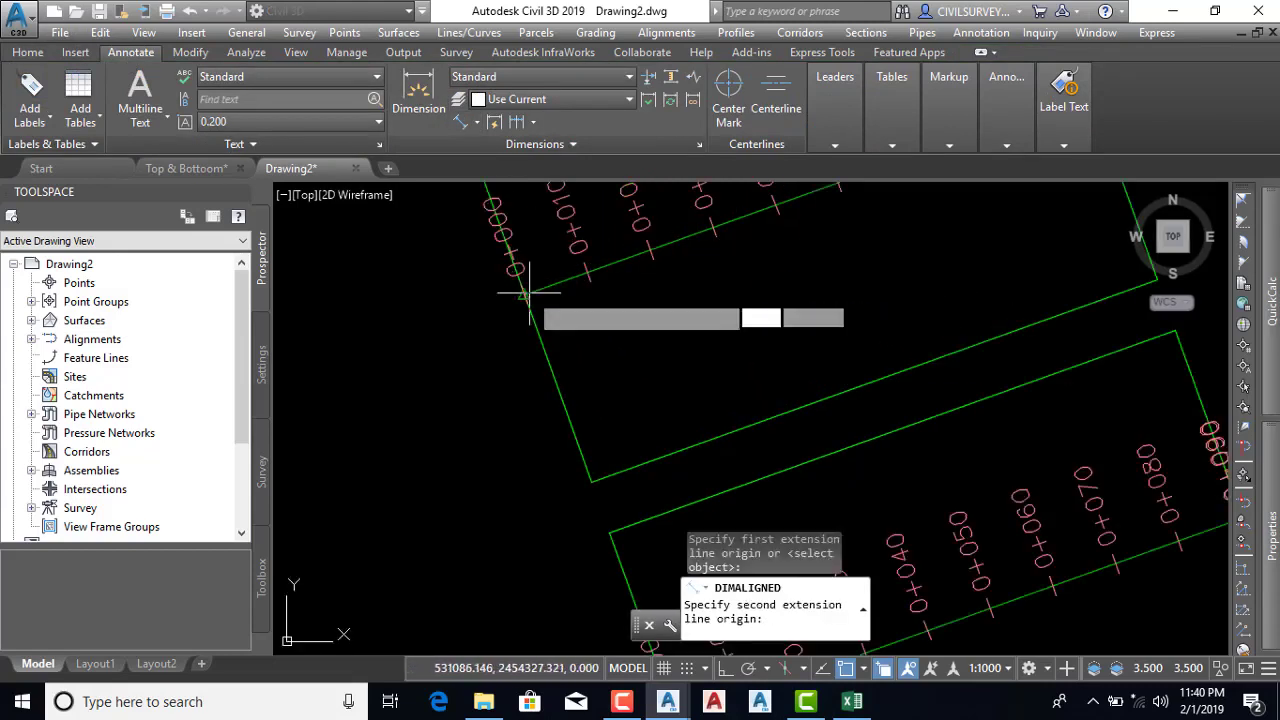
{"action": "left_click", "coordinate": [589, 479]}
{"action": "scroll", "coordinate": [561, 471], "scroll_direction": "up", "scroll_amount": 3}
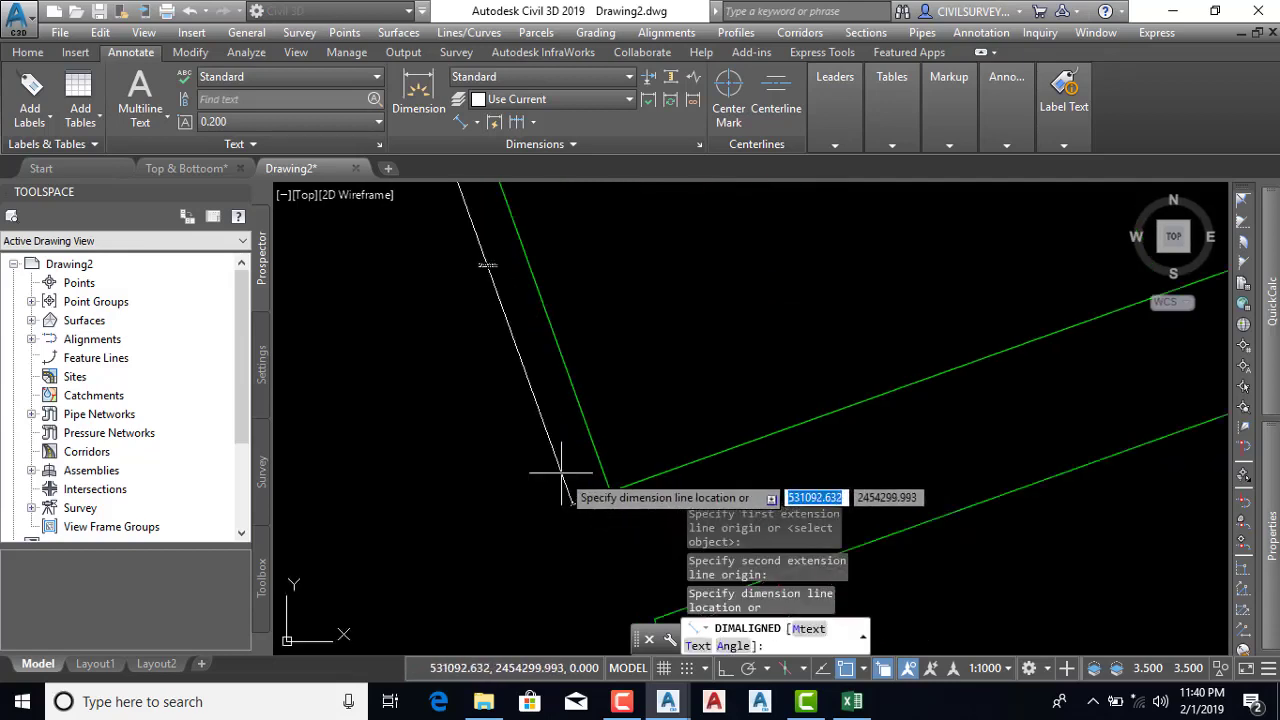
{"action": "left_click", "coordinate": [566, 482]}
{"action": "scroll", "coordinate": [455, 225], "scroll_direction": "up", "scroll_amount": 2}
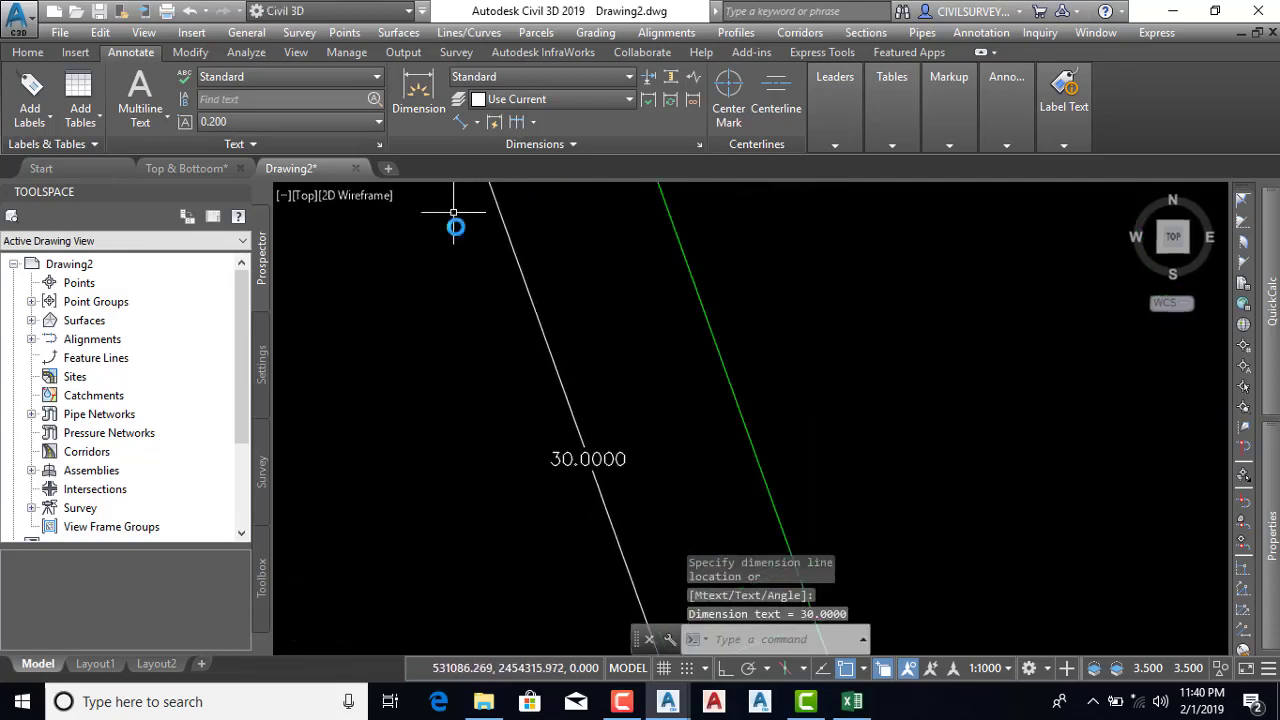
{"action": "scroll", "coordinate": [540, 362], "scroll_direction": "down", "scroll_amount": 3}
{"action": "scroll", "coordinate": [566, 434], "scroll_direction": "down", "scroll_amount": 2}
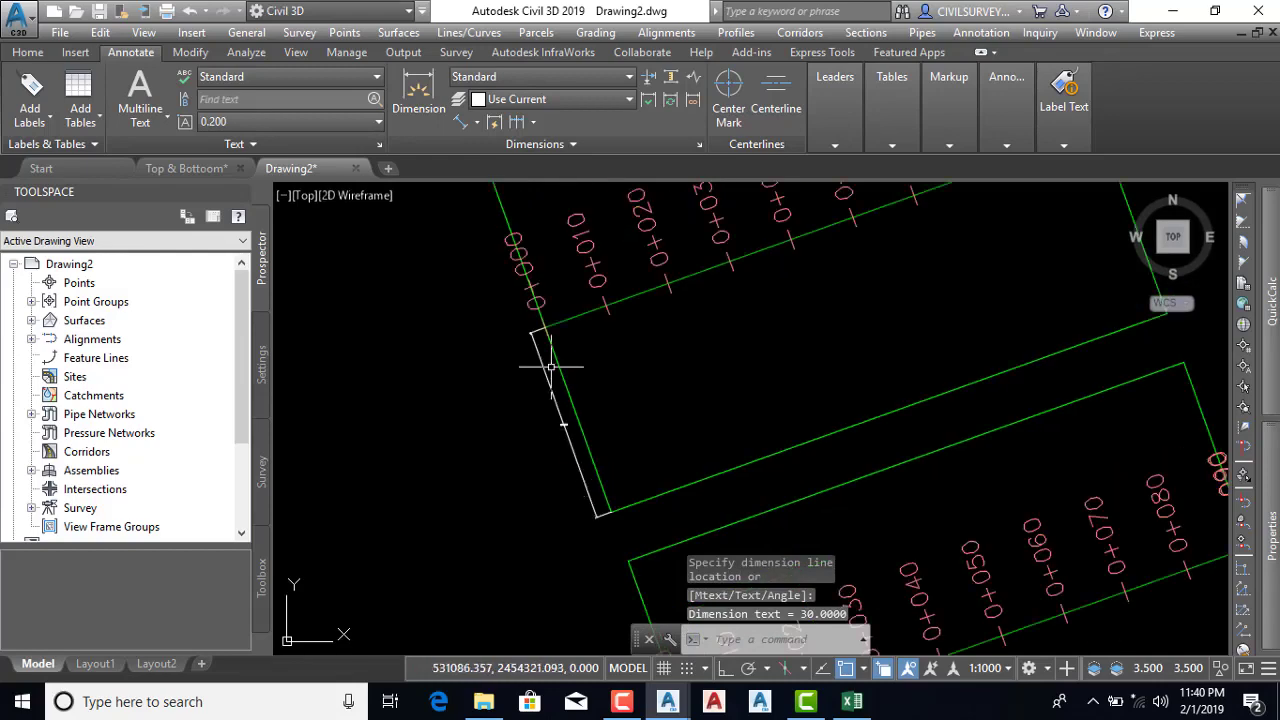
{"action": "scroll", "coordinate": [520, 335], "scroll_direction": "down", "scroll_amount": 1}
{"action": "left_click", "coordinate": [533, 355]}
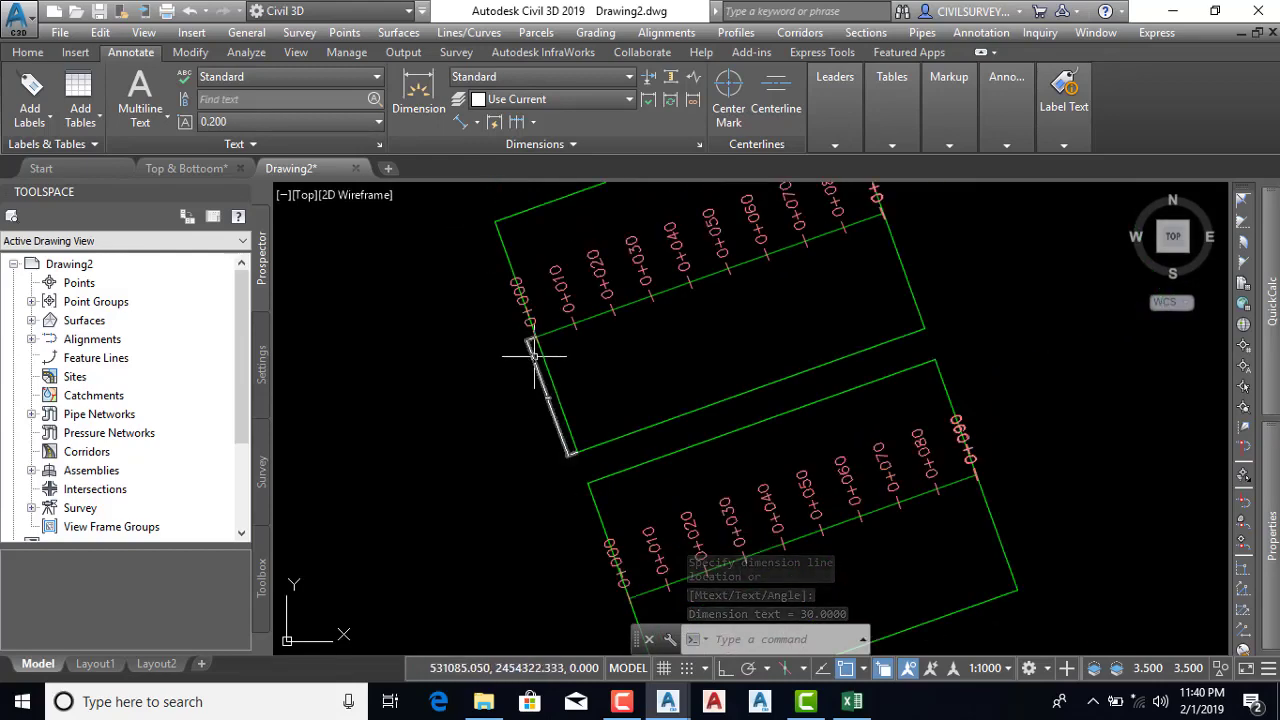
Add a second aligned dimension across the strip at station 0+000 reading 30.0000
{"action": "key", "text": "Return"}
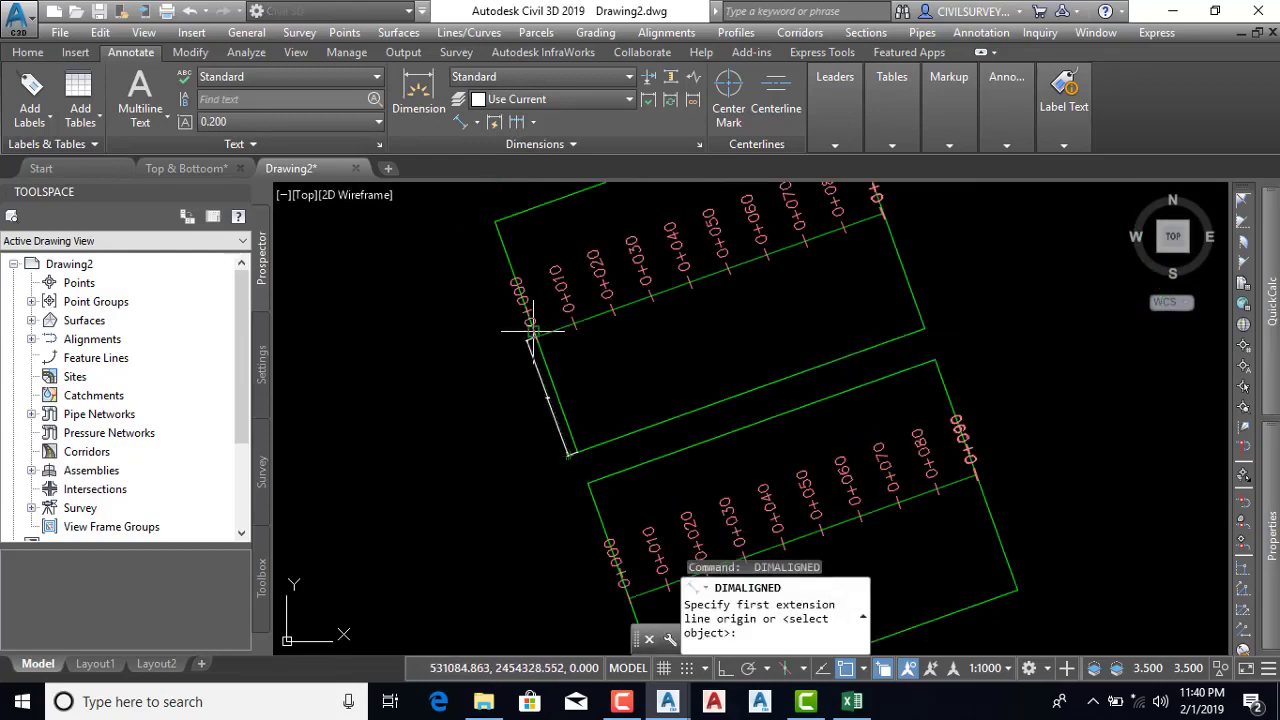
{"action": "left_click", "coordinate": [540, 332]}
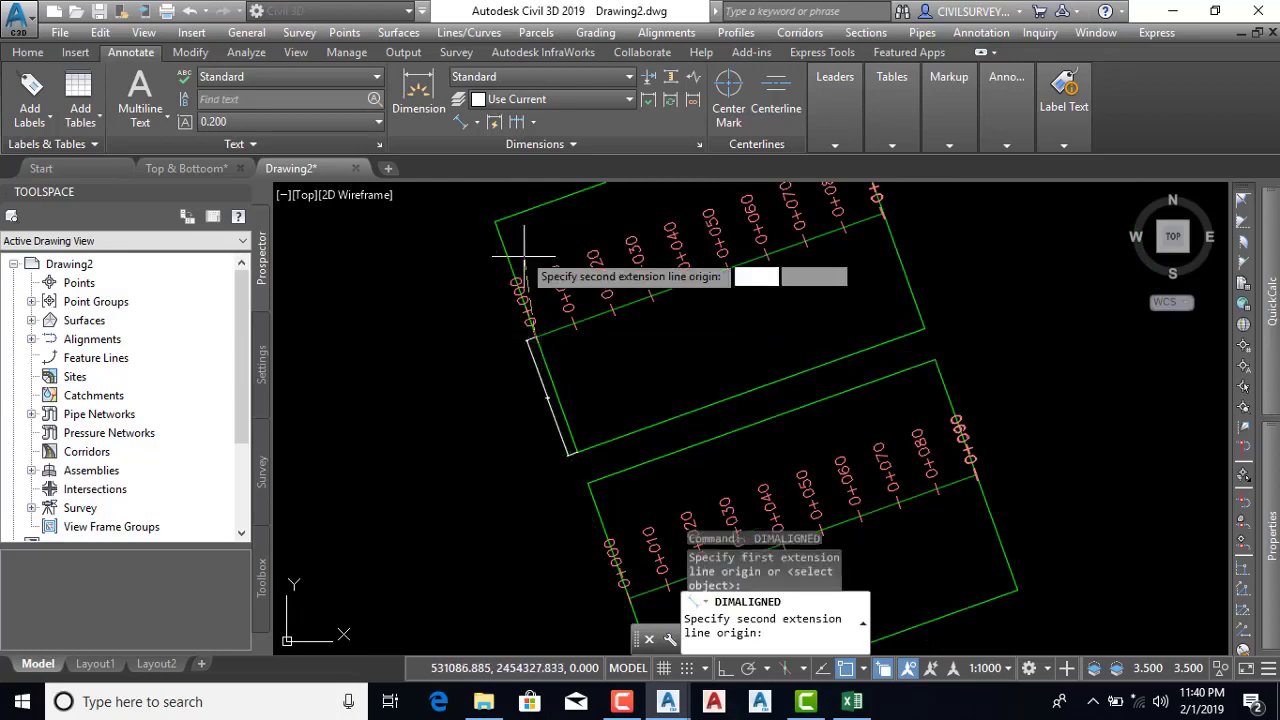
{"action": "left_click", "coordinate": [493, 221]}
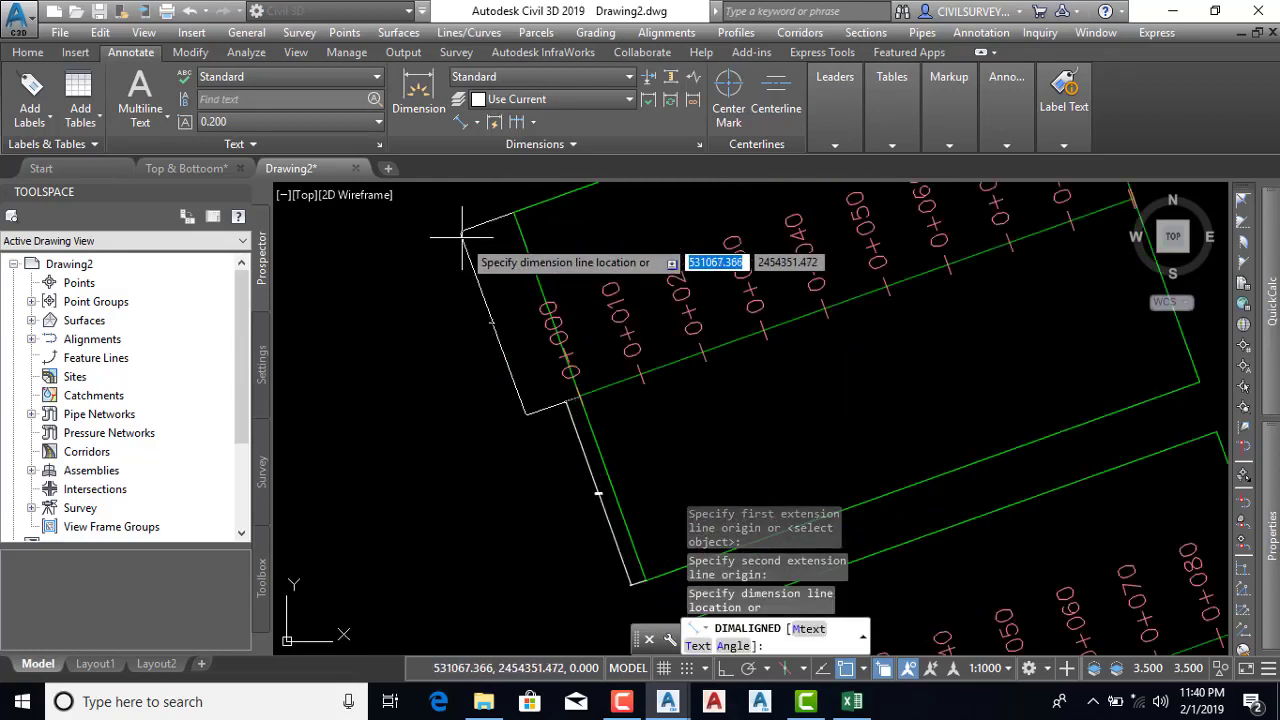
{"action": "left_click", "coordinate": [466, 277]}
{"action": "scroll", "coordinate": [500, 286], "scroll_direction": "up", "scroll_amount": 2}
{"action": "scroll", "coordinate": [514, 333], "scroll_direction": "up", "scroll_amount": 3}
{"action": "scroll", "coordinate": [514, 333], "scroll_direction": "up", "scroll_amount": 3}
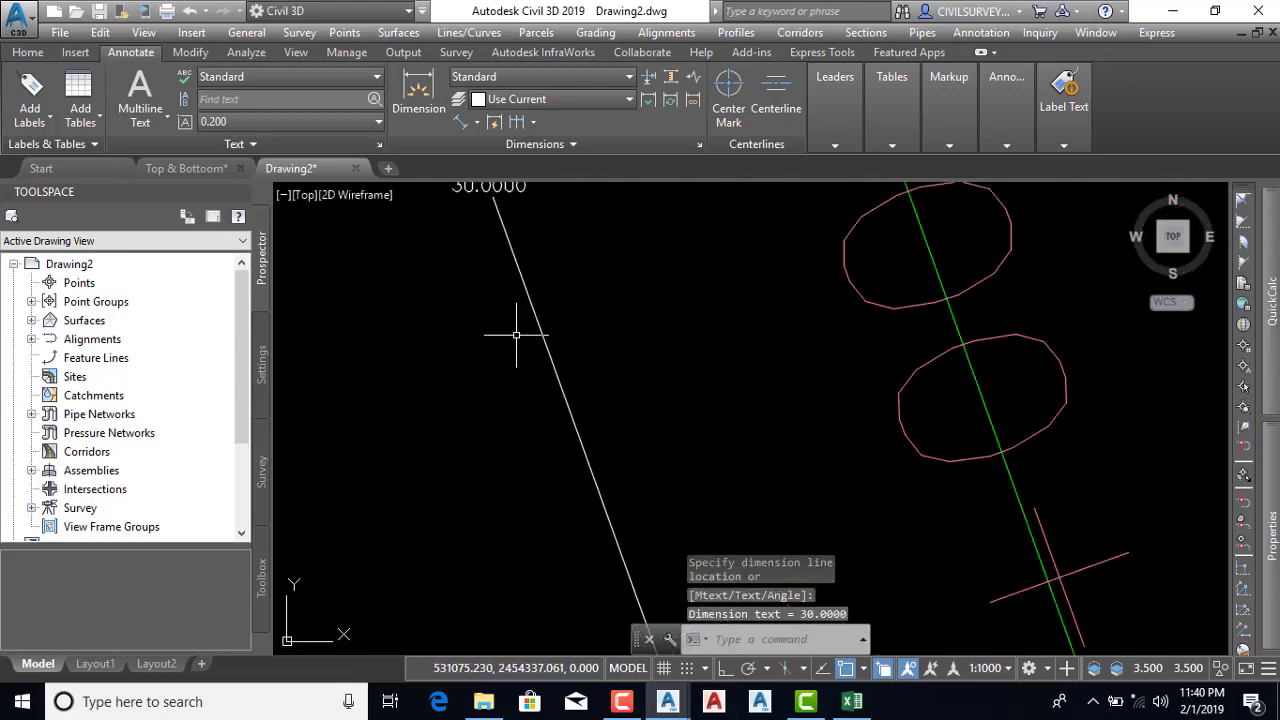
{"action": "scroll", "coordinate": [510, 334], "scroll_direction": "down", "scroll_amount": 3}
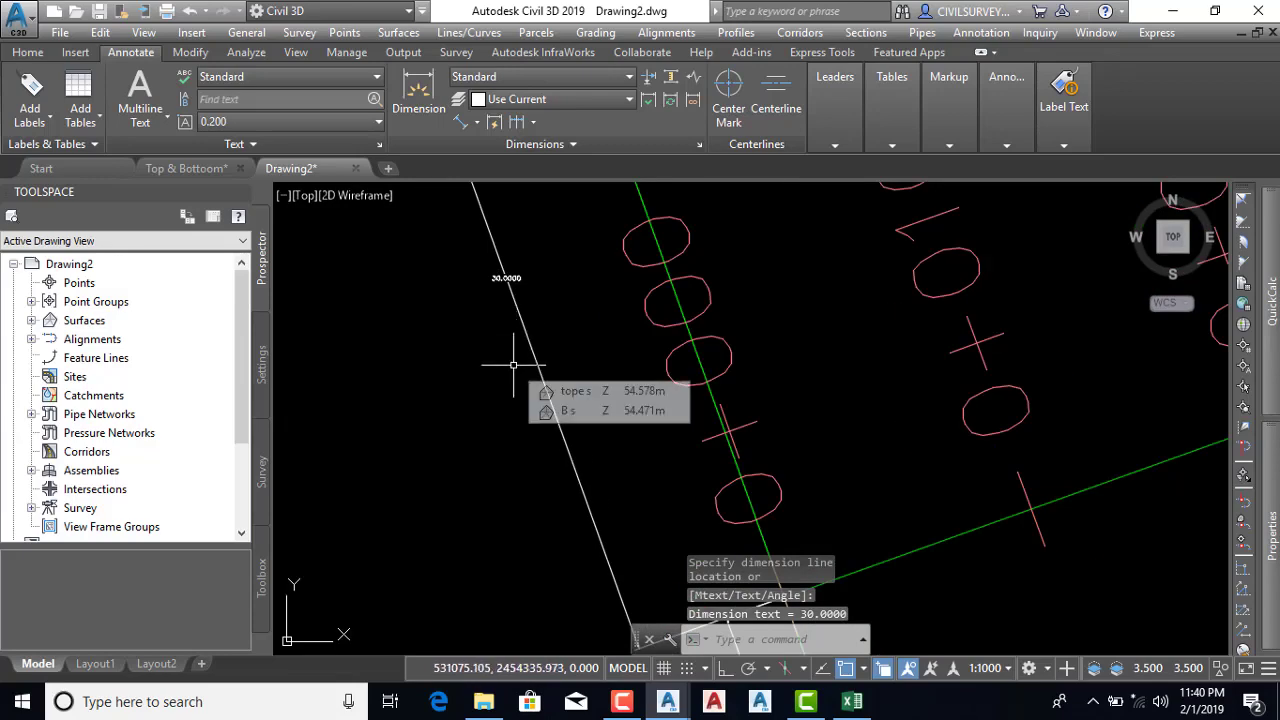
{"action": "scroll", "coordinate": [575, 340], "scroll_direction": "down", "scroll_amount": 3}
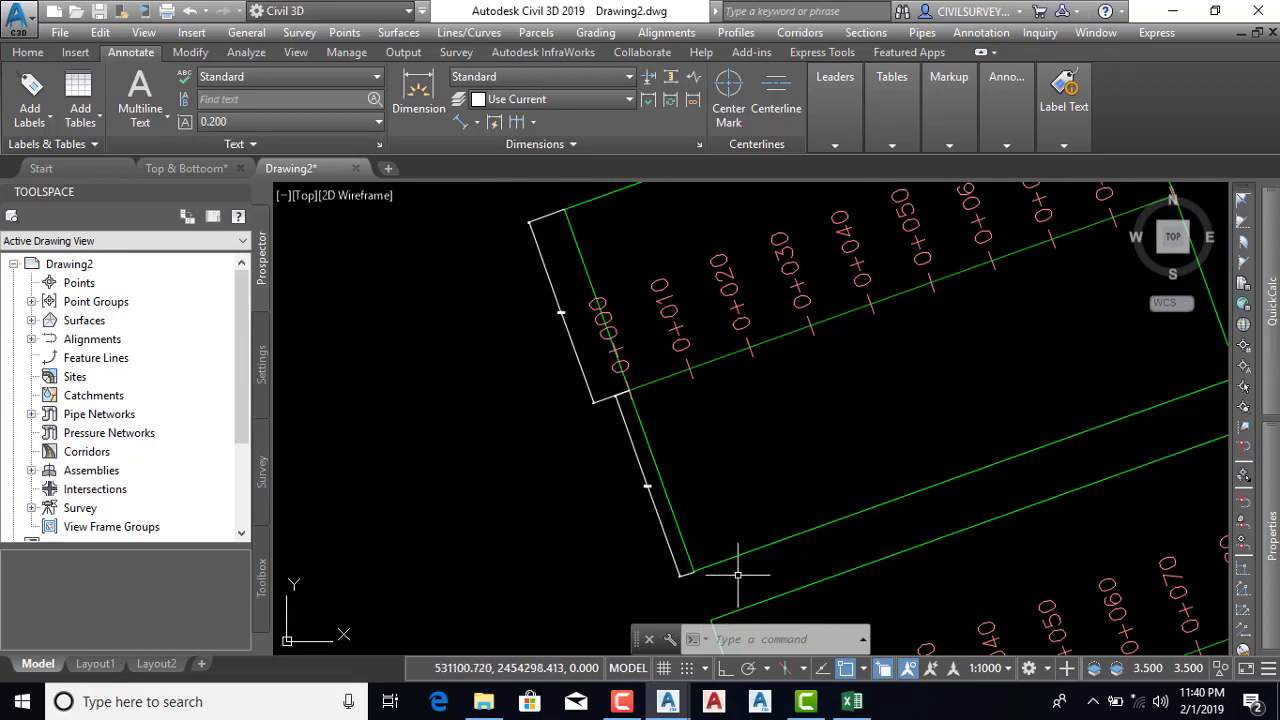
Close the BOTTOM workbook and minimize Civil 3D to reveal the my Quantity folder
{"action": "left_click", "coordinate": [853, 705]}
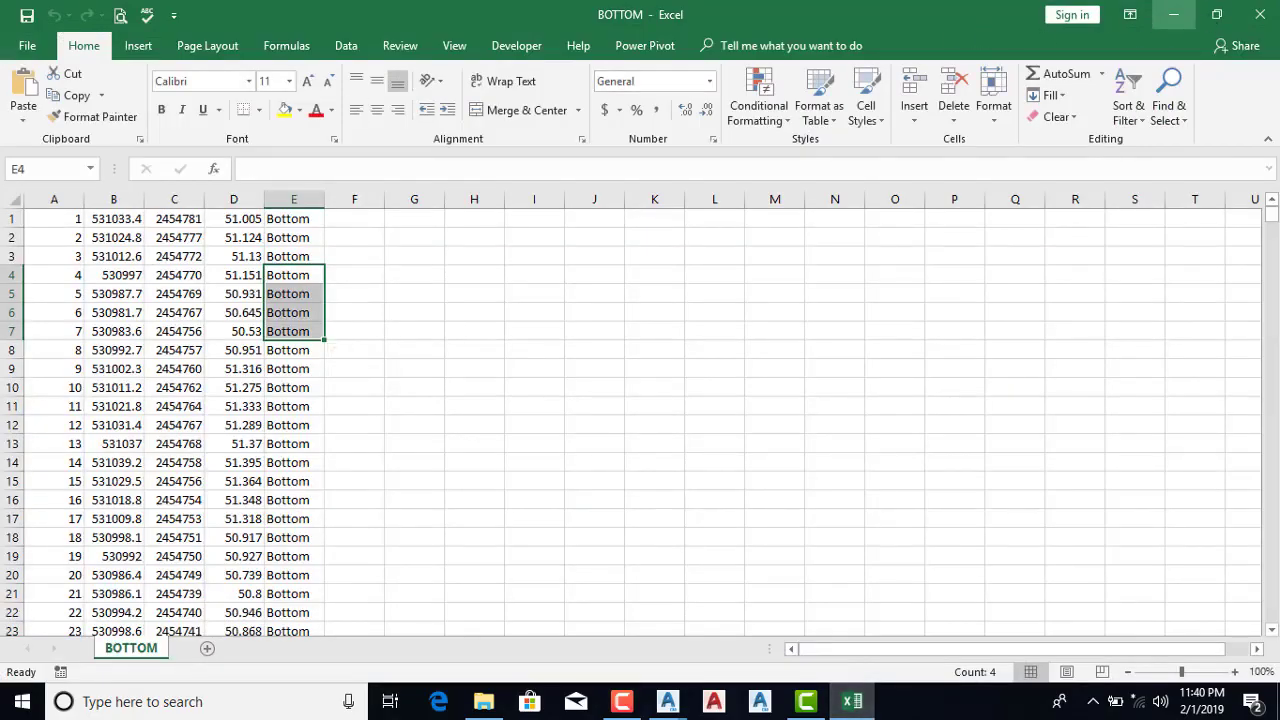
{"action": "left_click", "coordinate": [1265, 20]}
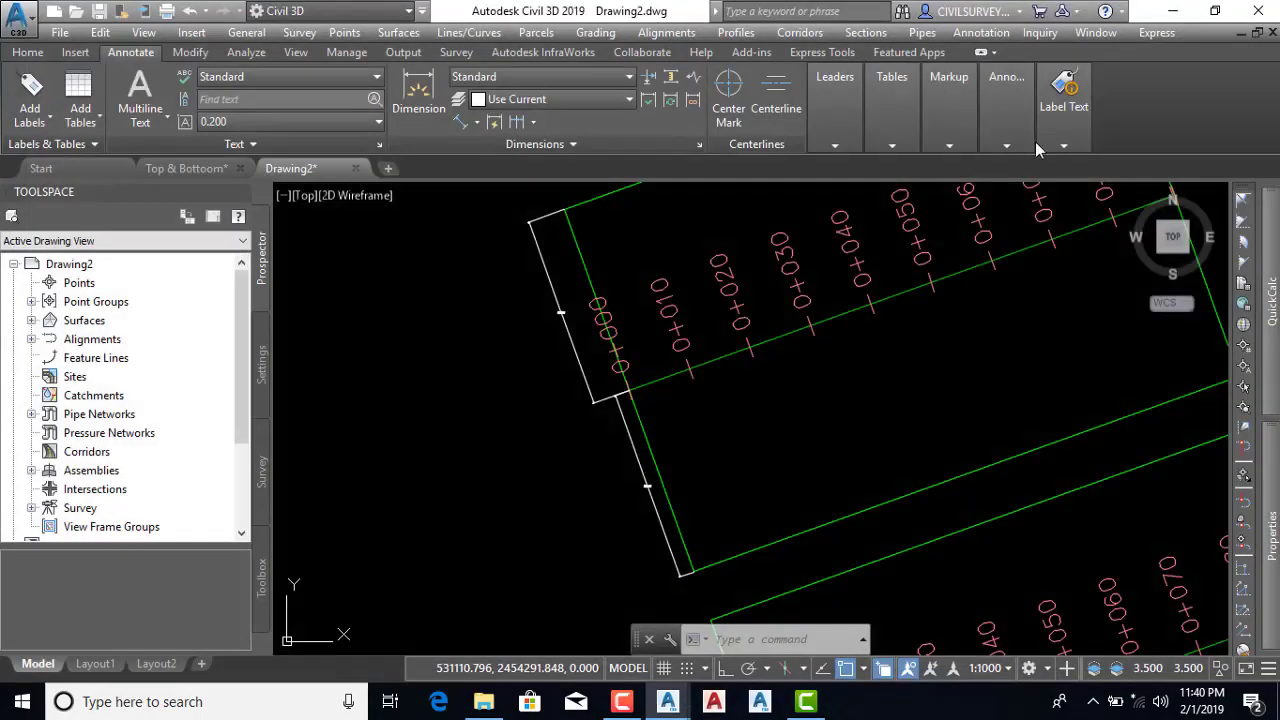
{"action": "left_click", "coordinate": [1176, 12]}
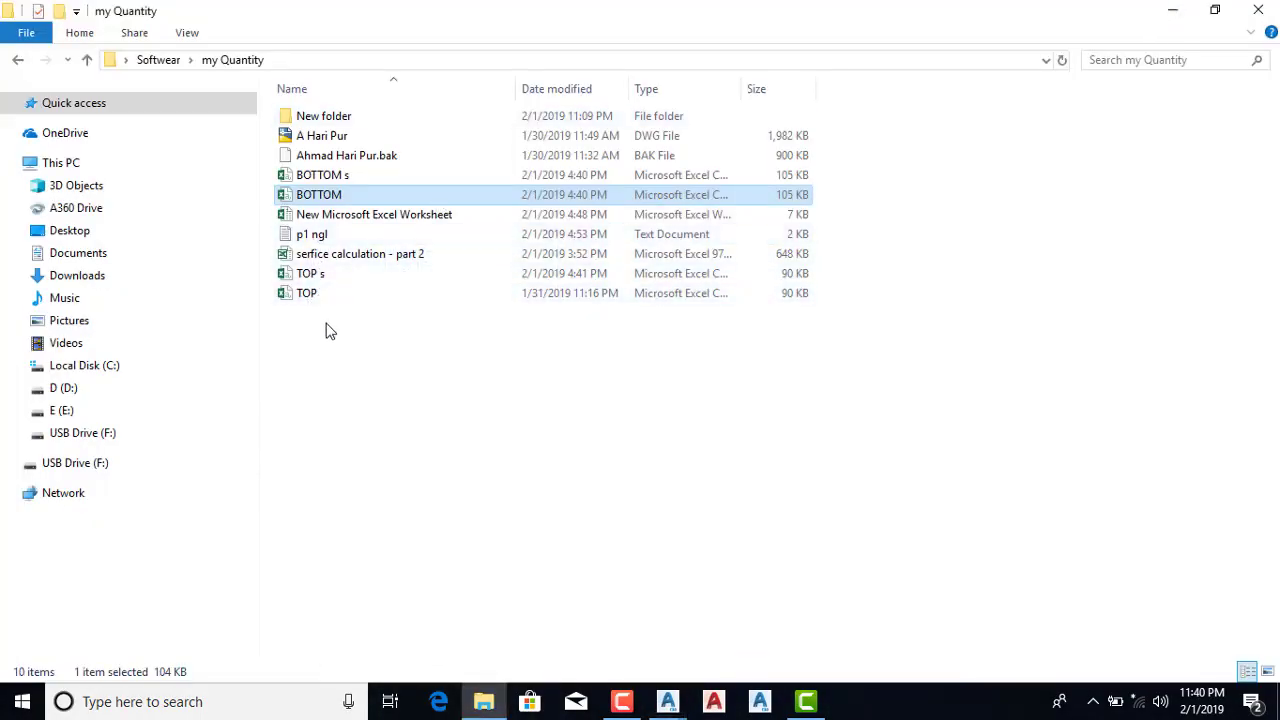
Open the New Microsoft Excel Worksheet file from the my Quantity folder
{"action": "double_click", "coordinate": [380, 216]}
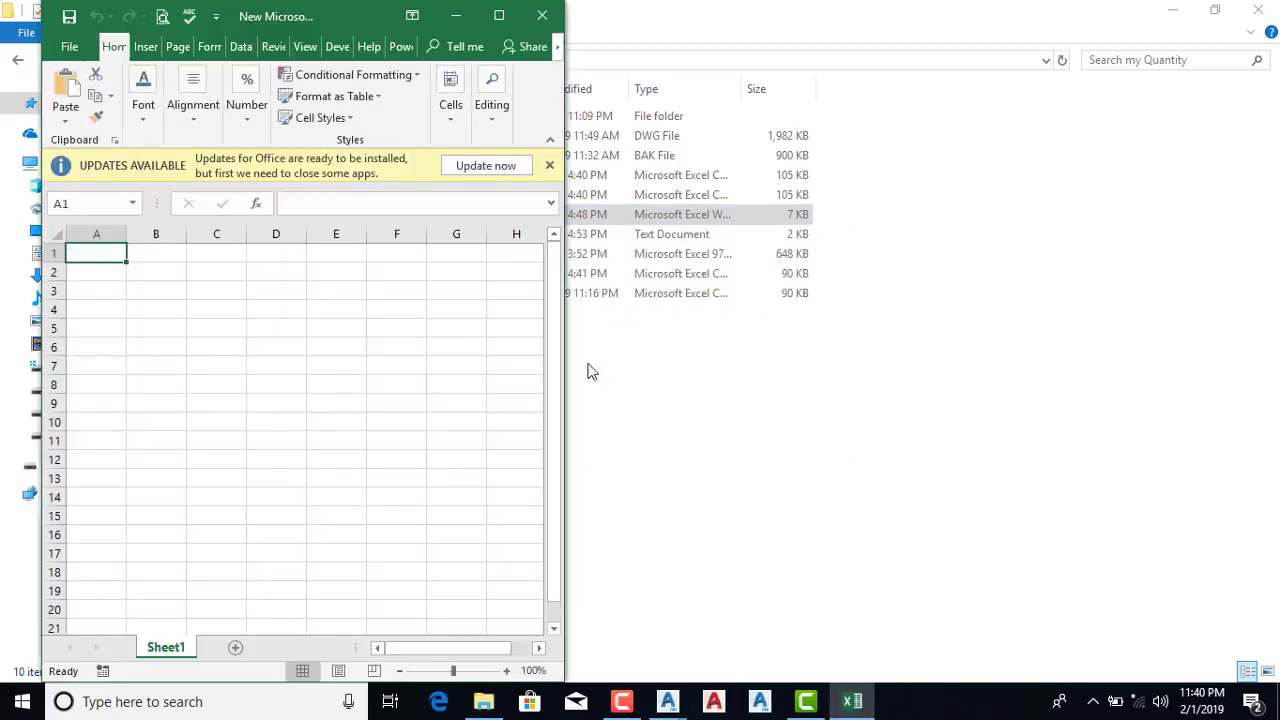
Maximize the workbook, dismiss the updates notice, and enter 0, -30, 0 in A1:C1
{"action": "left_click", "coordinate": [498, 15]}
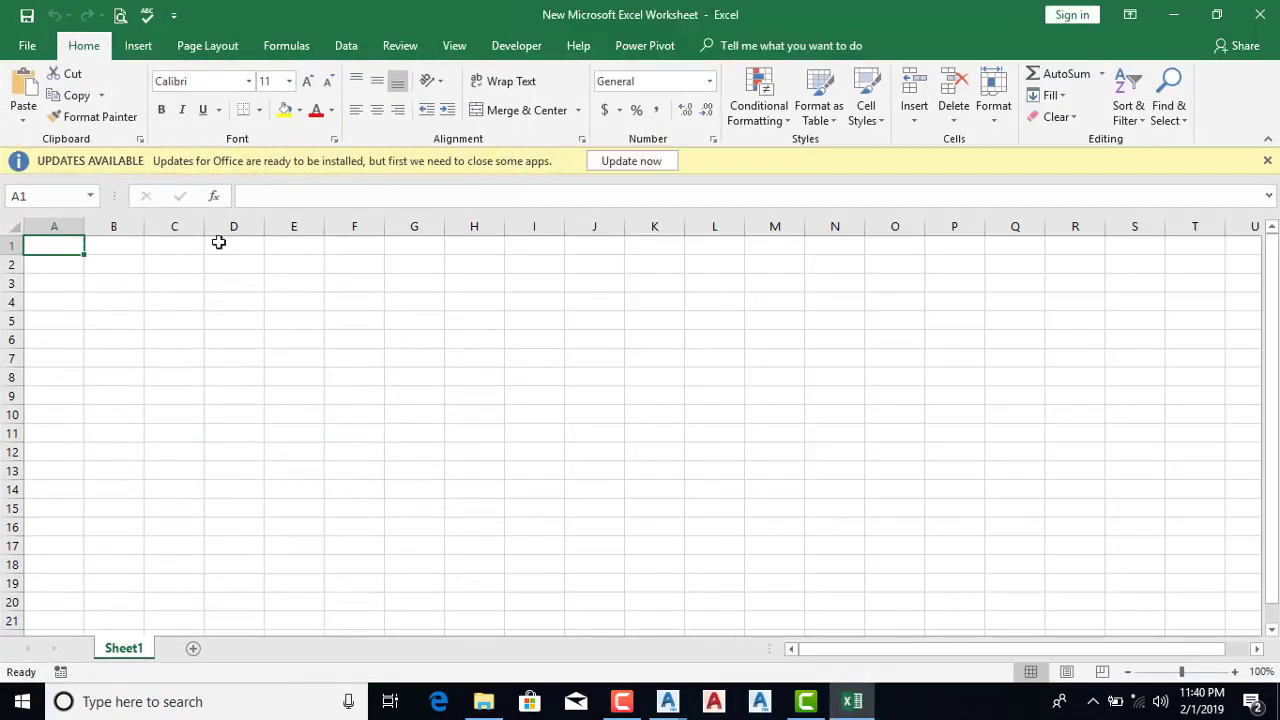
{"action": "left_click", "coordinate": [1267, 160]}
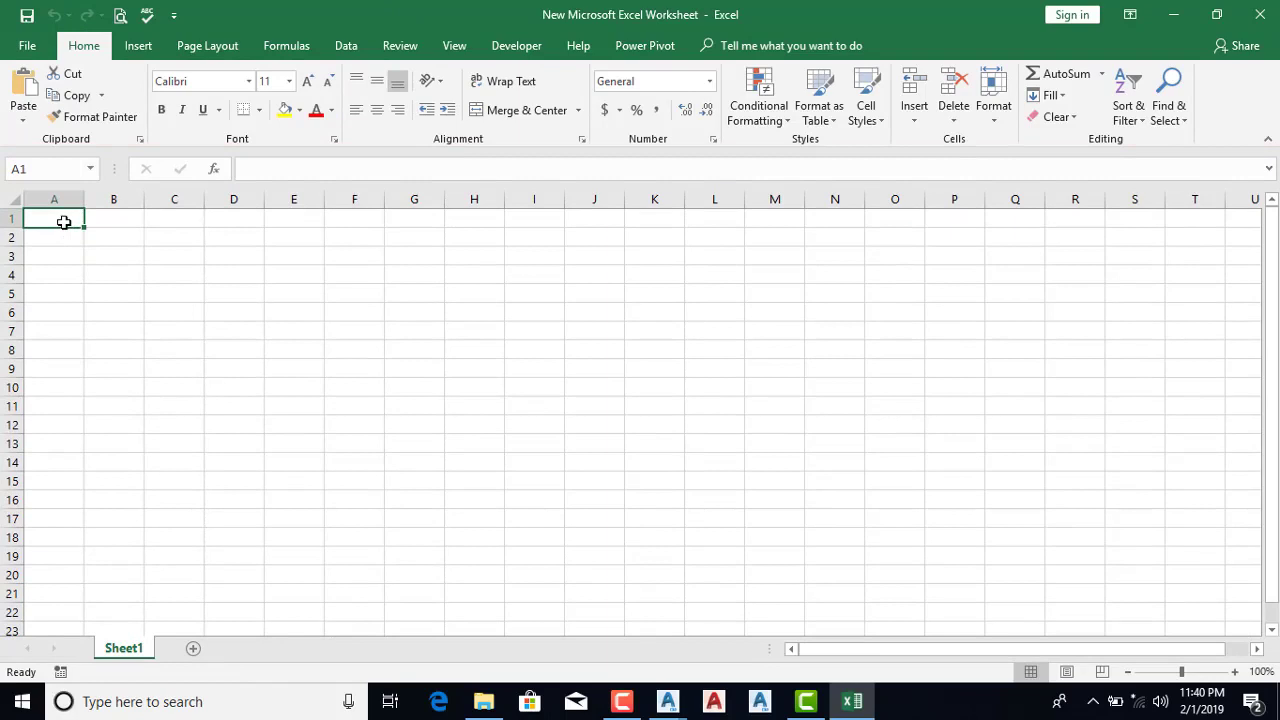
{"action": "type", "text": "0"}
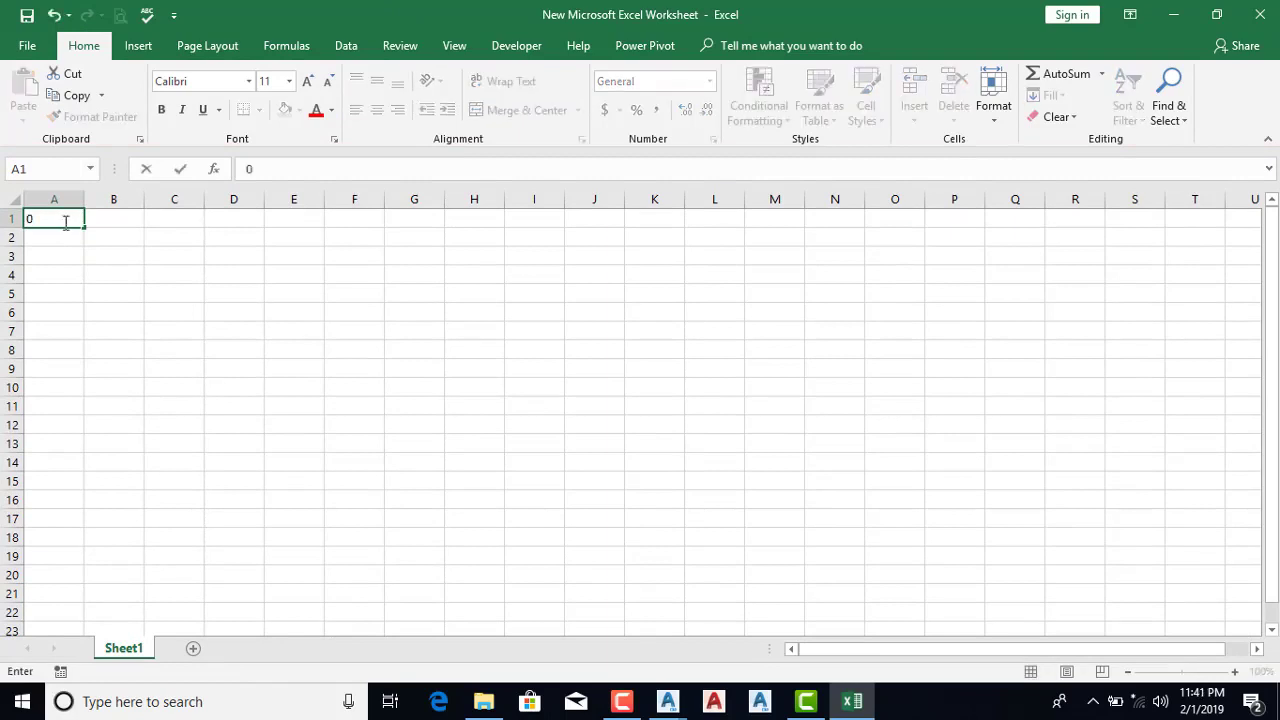
{"action": "key", "text": "Tab"}
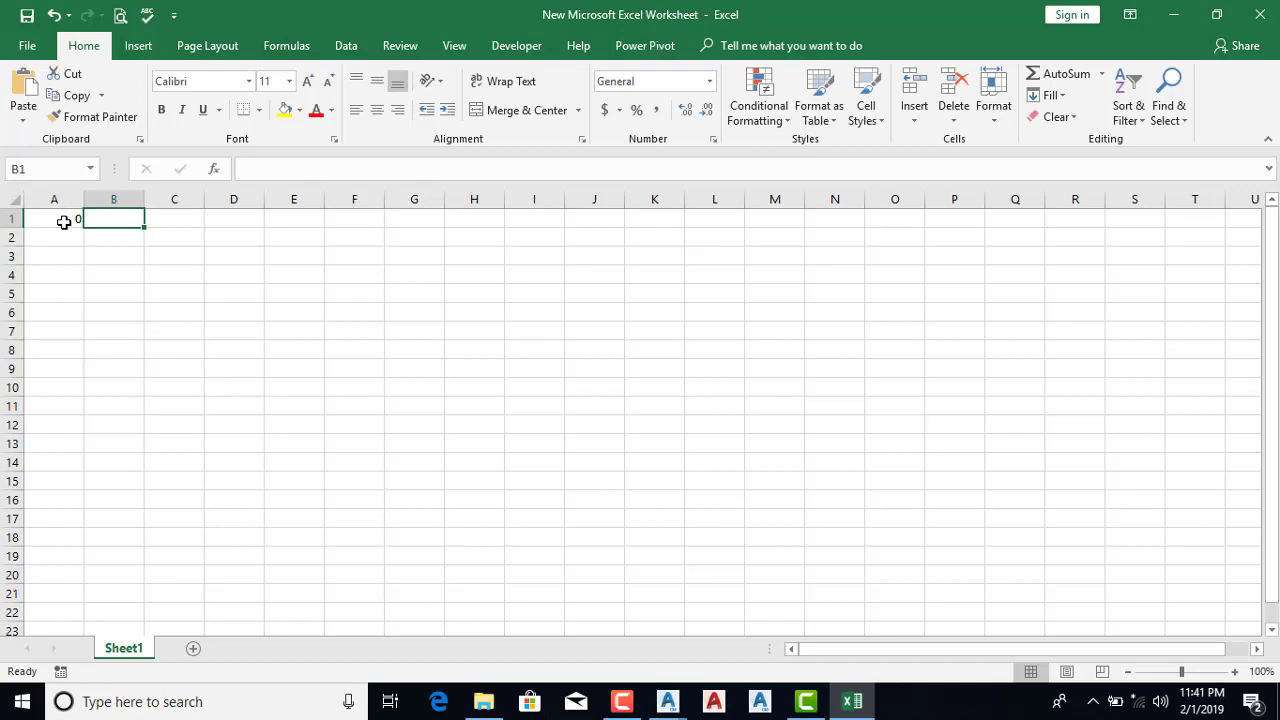
{"action": "type", "text": "-"}
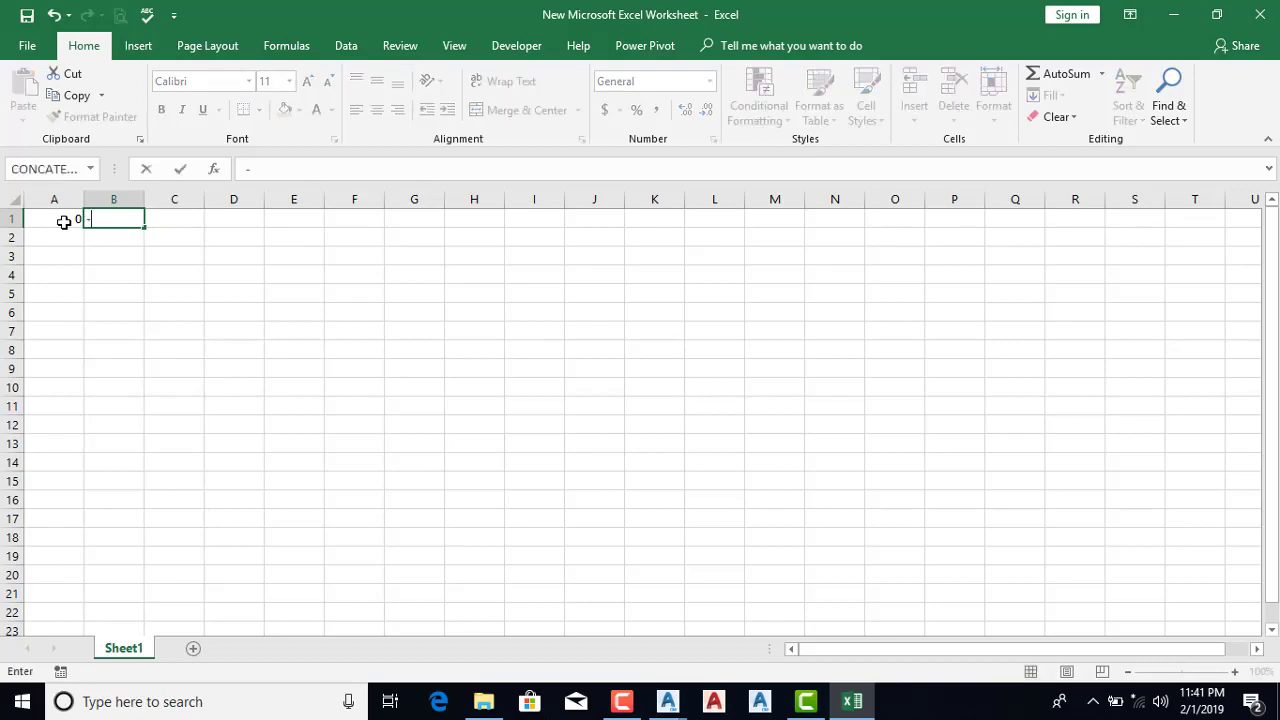
{"action": "type", "text": "3"}
{"action": "type", "text": "0"}
{"action": "key", "text": "Tab"}
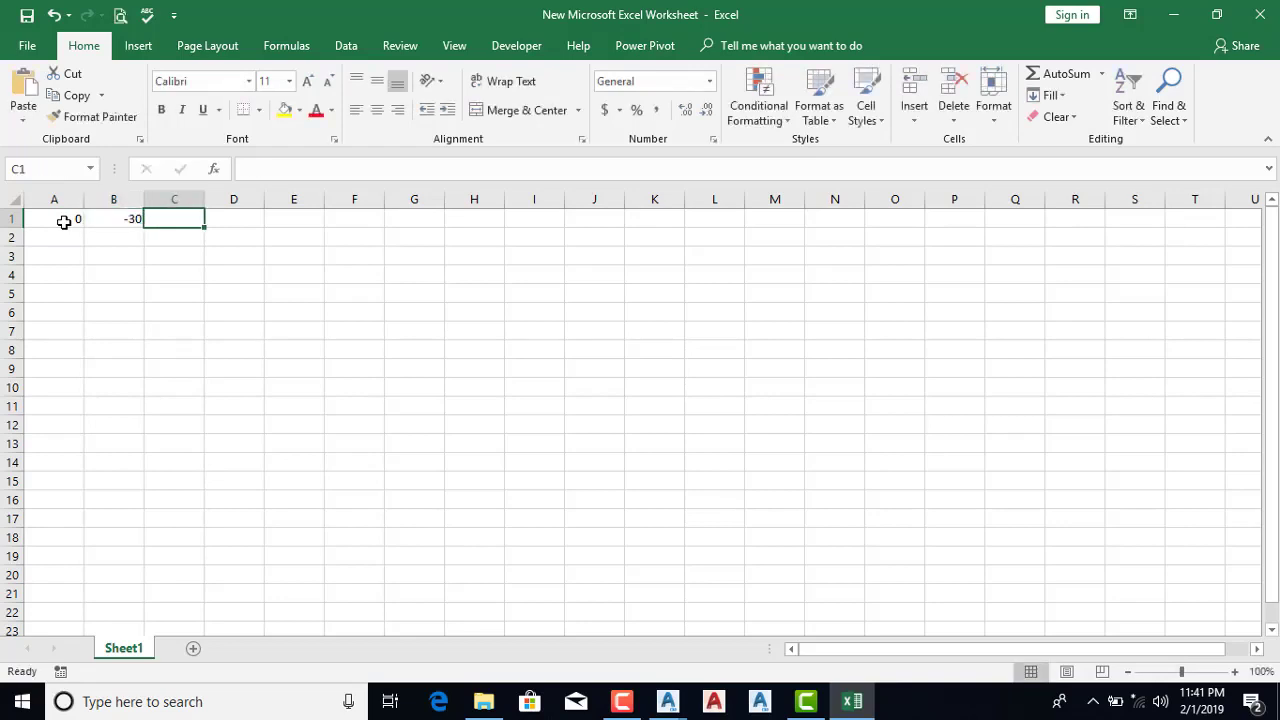
{"action": "type", "text": "0"}
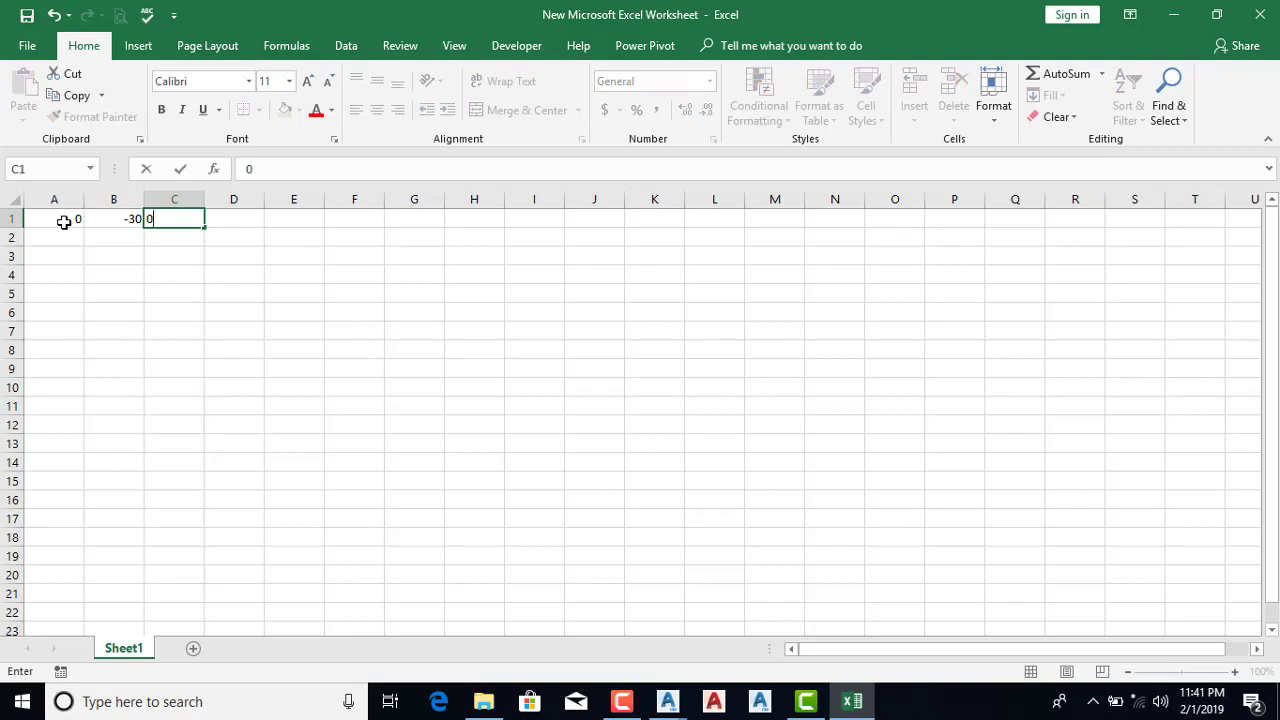
{"action": "key", "text": "Tab"}
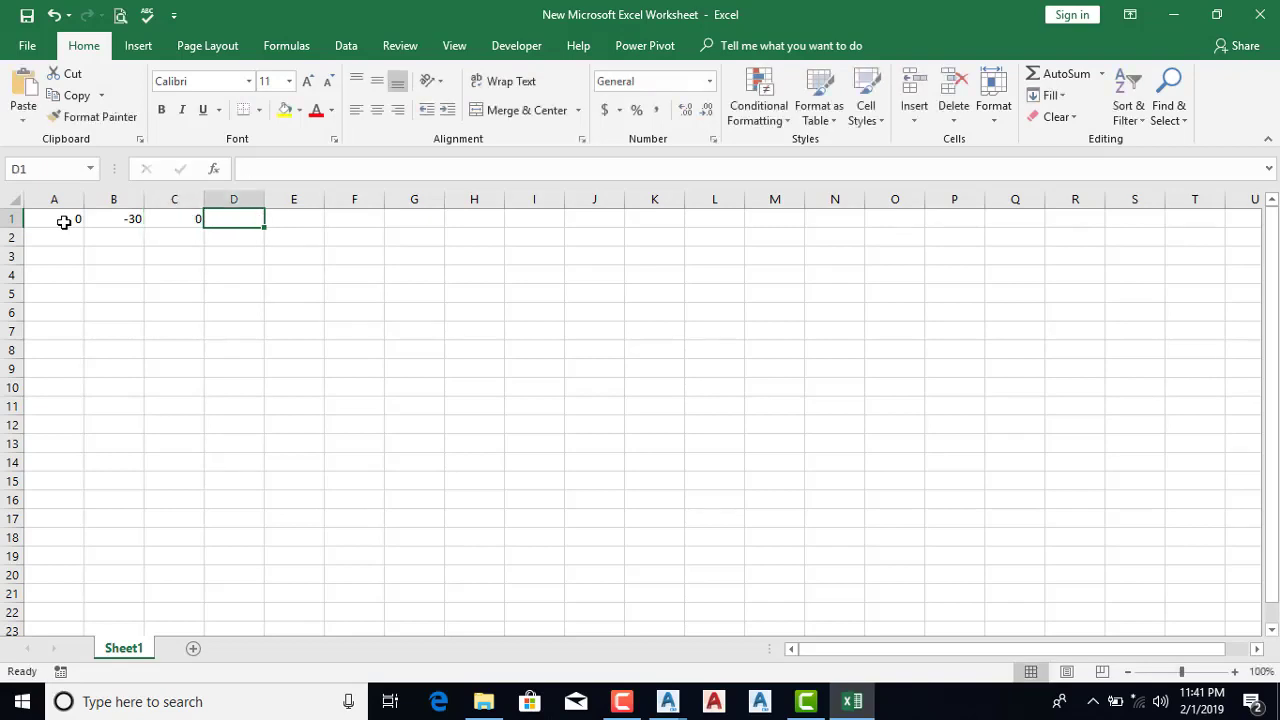
Enter the code 'p2 botm' in D1 and move on to cell A2
{"action": "type", "text": "p"}
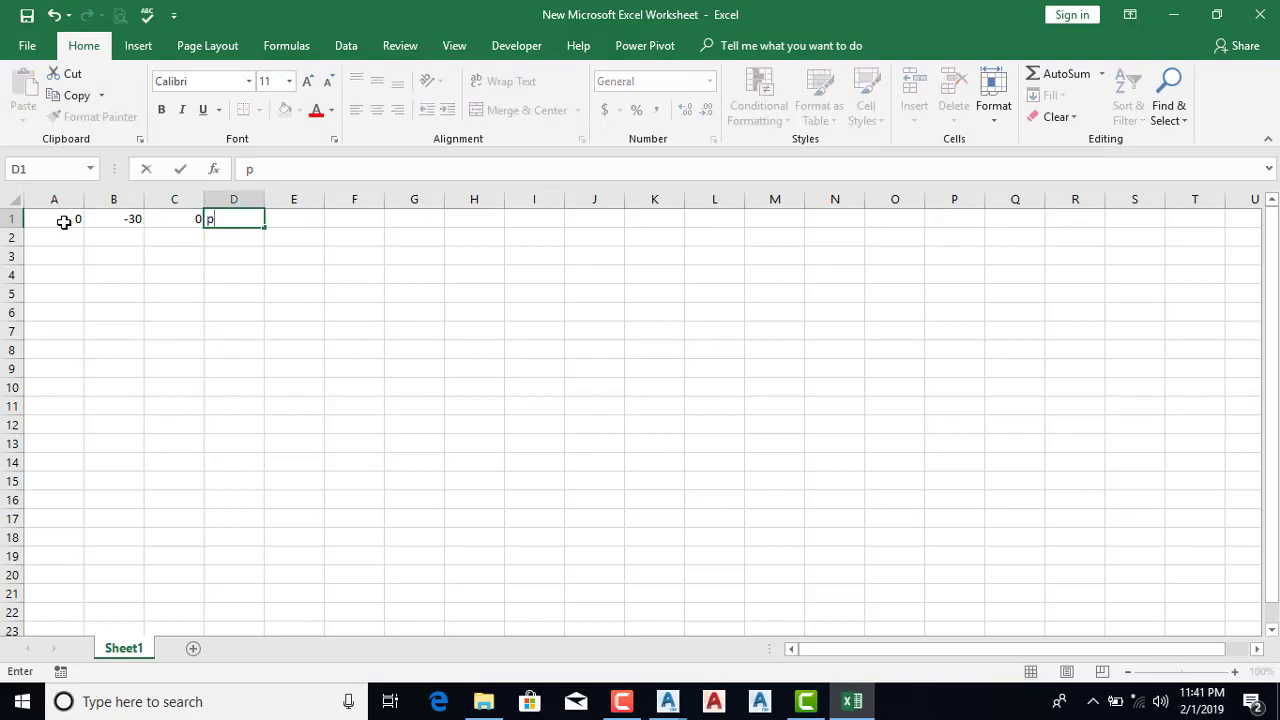
{"action": "type", "text": "1"}
{"action": "key", "text": "BackSpace"}
{"action": "type", "text": "2"}
{"action": "type", "text": " b"}
{"action": "type", "text": "ot"}
{"action": "type", "text": "m"}
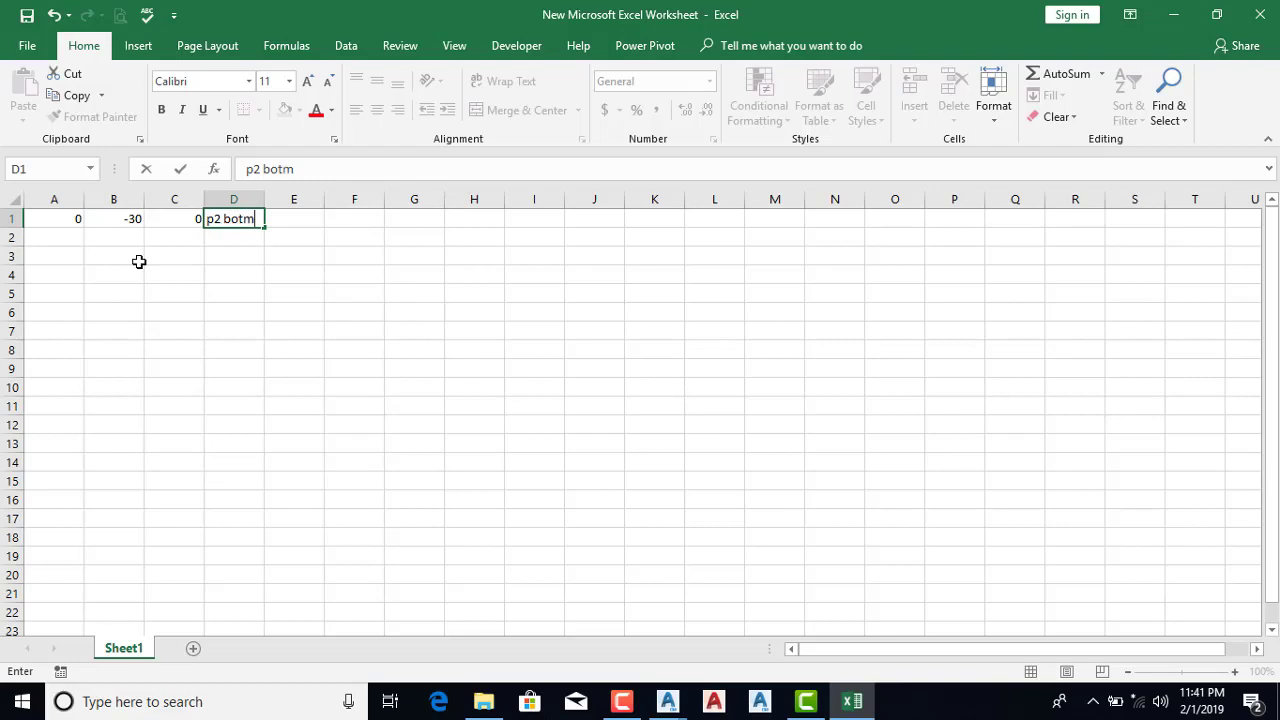
{"action": "type", "text": "e"}
{"action": "key", "text": "BackSpace"}
{"action": "left_click", "coordinate": [245, 298]}
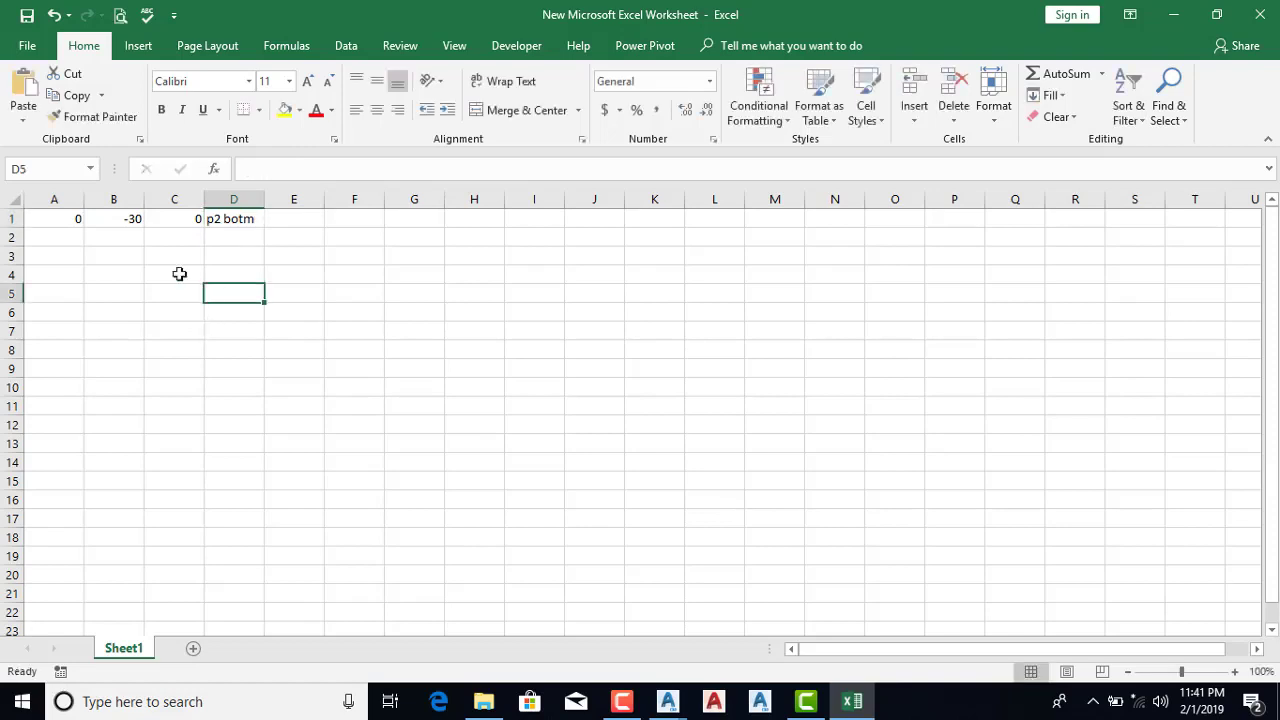
{"action": "left_click", "coordinate": [47, 238]}
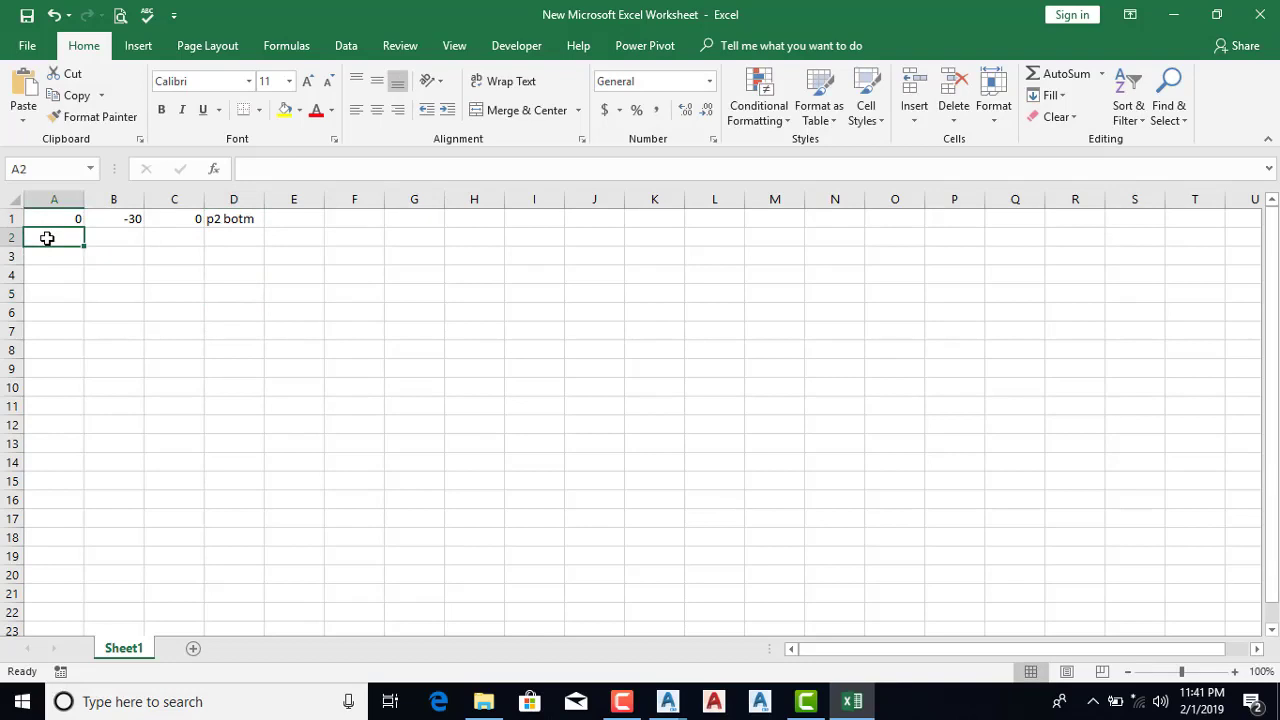
Enter 0 in A2 and the formula =B1+5 in B2
{"action": "type", "text": "0"}
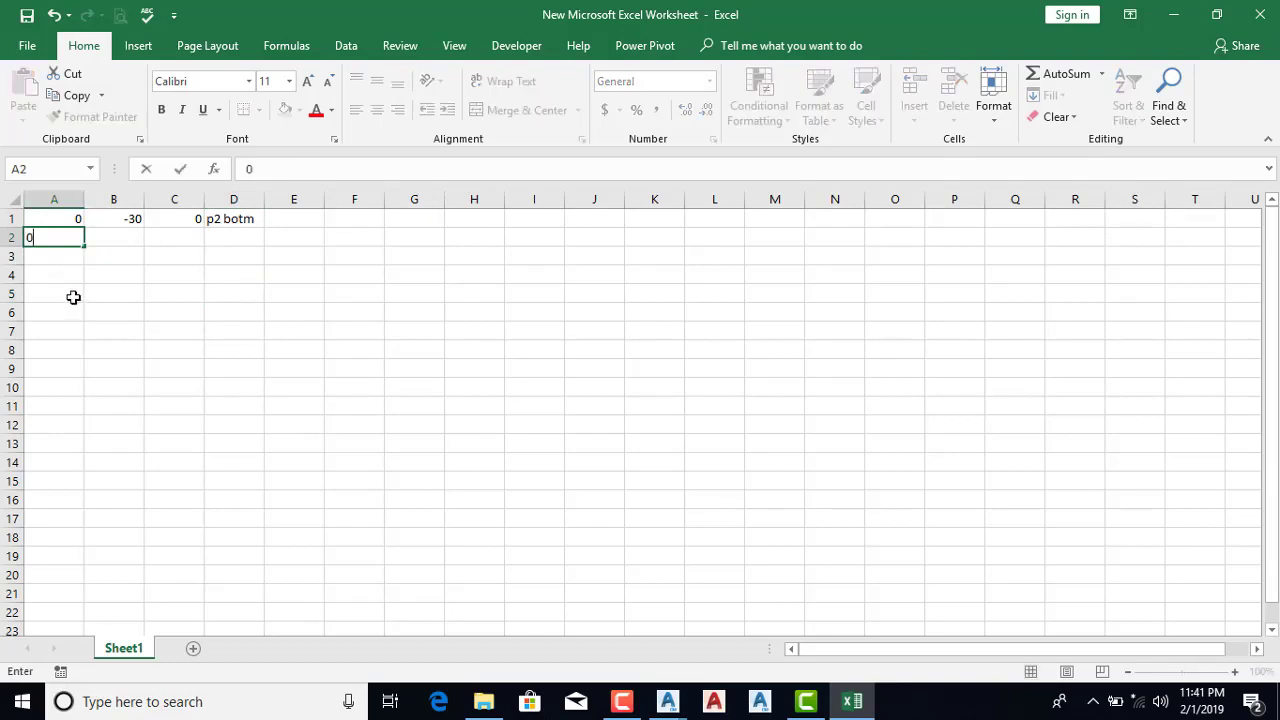
{"action": "left_click", "coordinate": [72, 295]}
{"action": "left_click", "coordinate": [109, 242]}
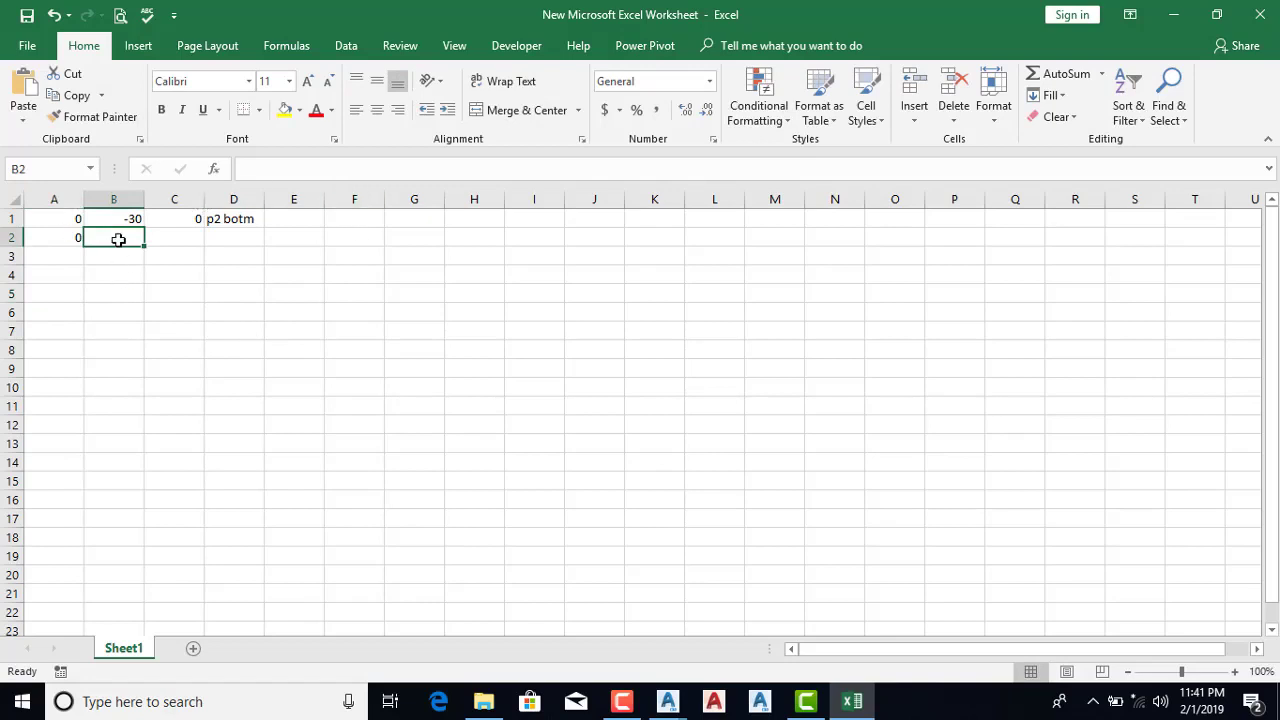
{"action": "type", "text": "="}
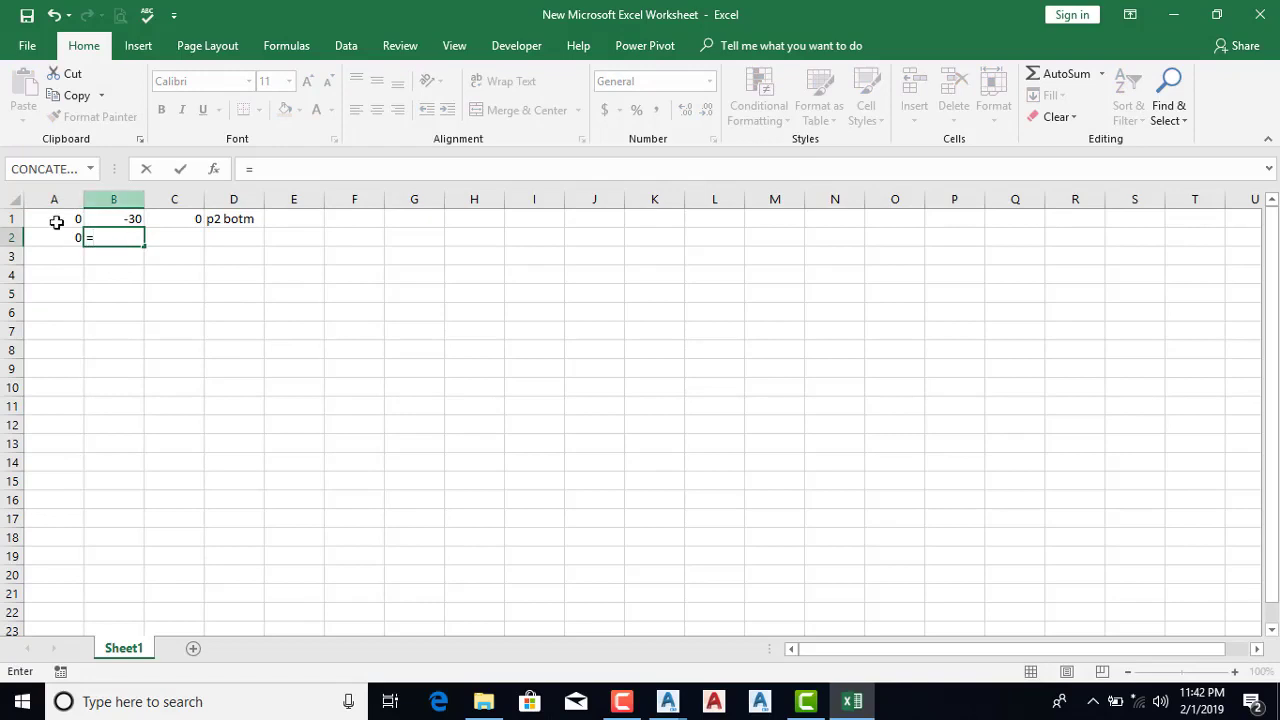
{"action": "left_click", "coordinate": [118, 219]}
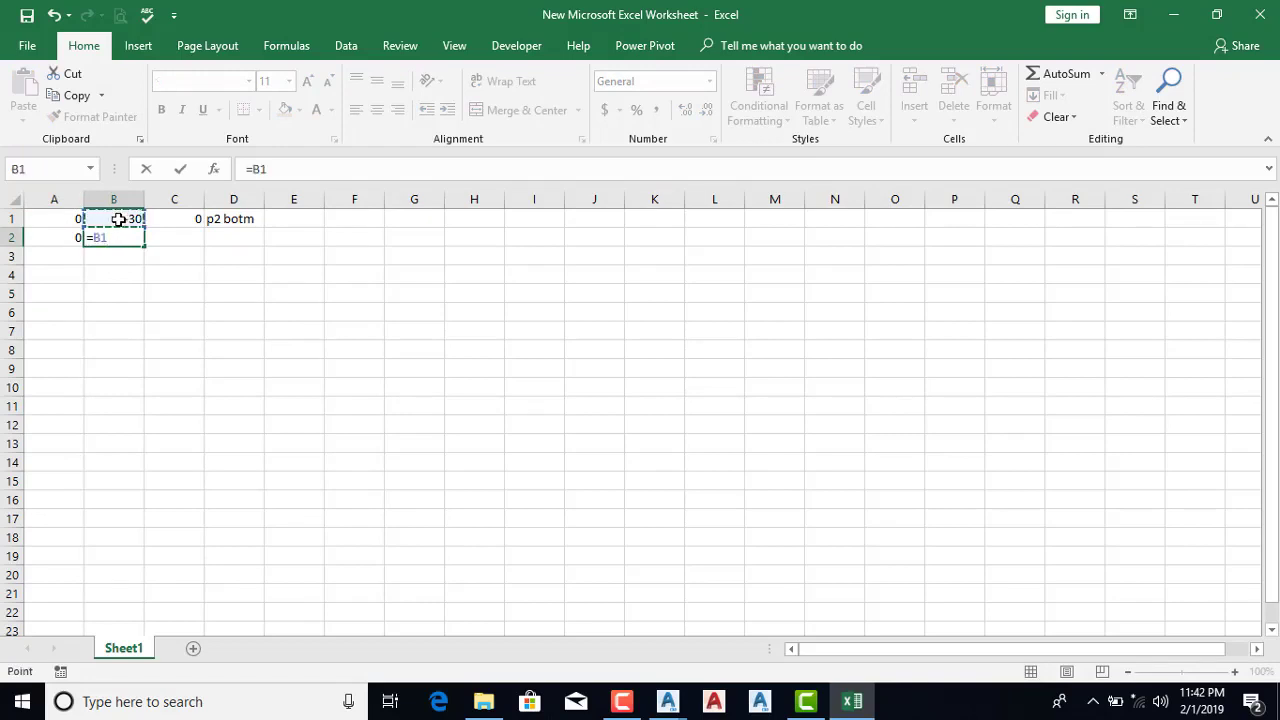
{"action": "type", "text": "-"}
{"action": "type", "text": "+"}
{"action": "type", "text": "5"}
{"action": "key", "text": "Return"}
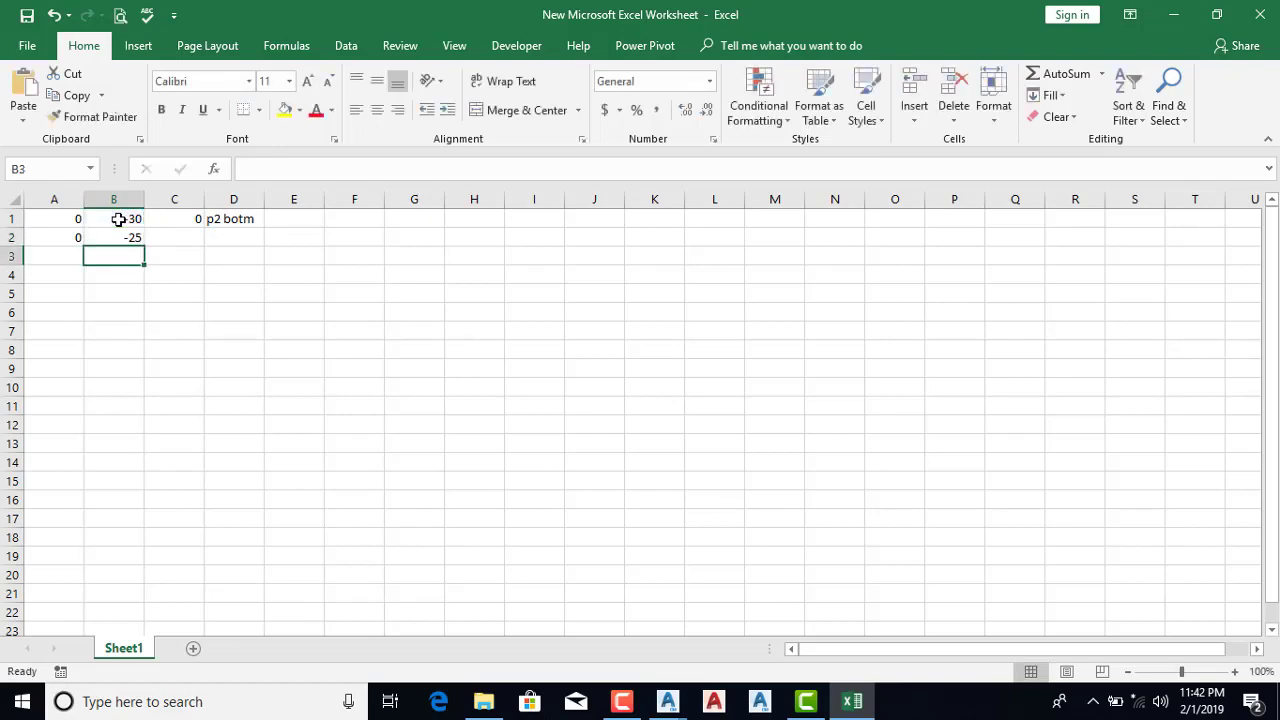
Fill the +5 formula down column B to B13 so the offsets reach 30
{"action": "left_click", "coordinate": [117, 232]}
{"action": "left_click_drag", "start_coordinate": [144, 246], "coordinate": [129, 392]}
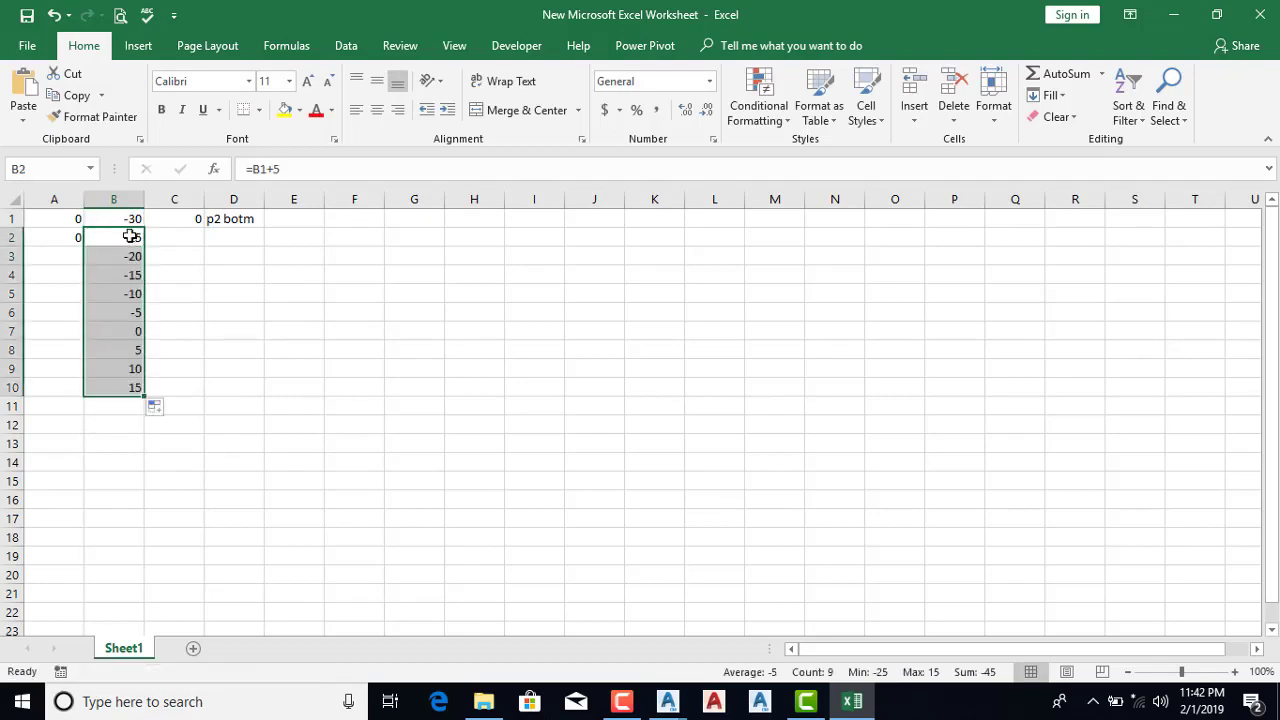
{"action": "mouse_move", "coordinate": [114, 256]}
{"action": "left_mouse_down"}
{"action": "mouse_move", "coordinate": [111, 384]}
{"action": "mouse_move", "coordinate": [163, 439]}
{"action": "left_mouse_up"}
{"action": "left_click", "coordinate": [112, 387]}
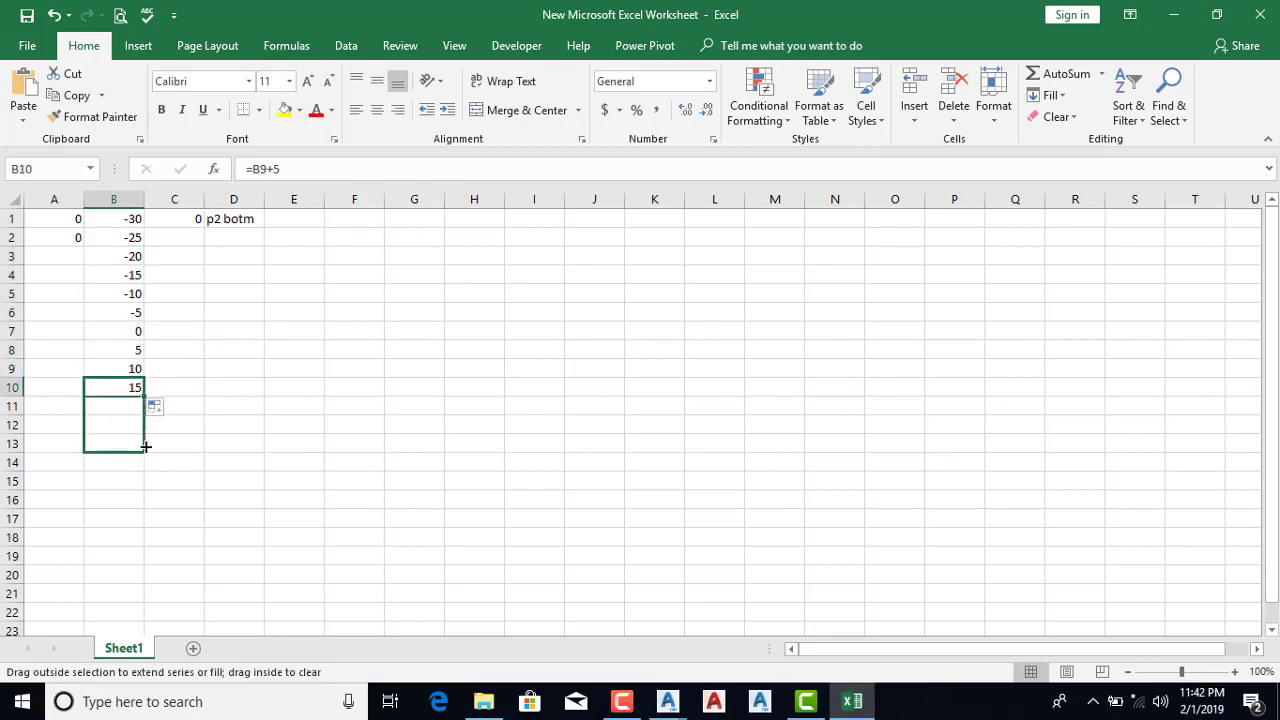
{"action": "mouse_move", "coordinate": [131, 218]}
{"action": "left_mouse_down"}
{"action": "mouse_move", "coordinate": [131, 325]}
{"action": "mouse_move", "coordinate": [121, 221]}
{"action": "mouse_move", "coordinate": [111, 308]}
{"action": "mouse_move", "coordinate": [116, 440]}
{"action": "left_mouse_up"}
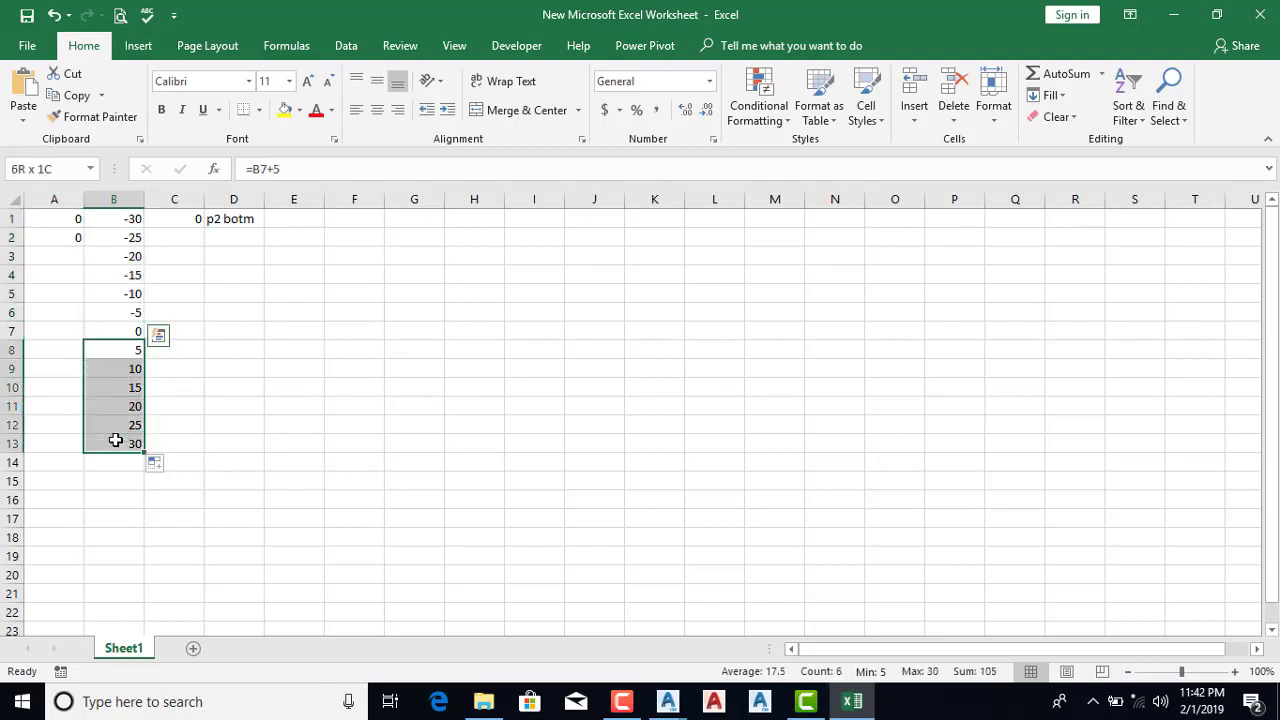
{"action": "left_click", "coordinate": [63, 222]}
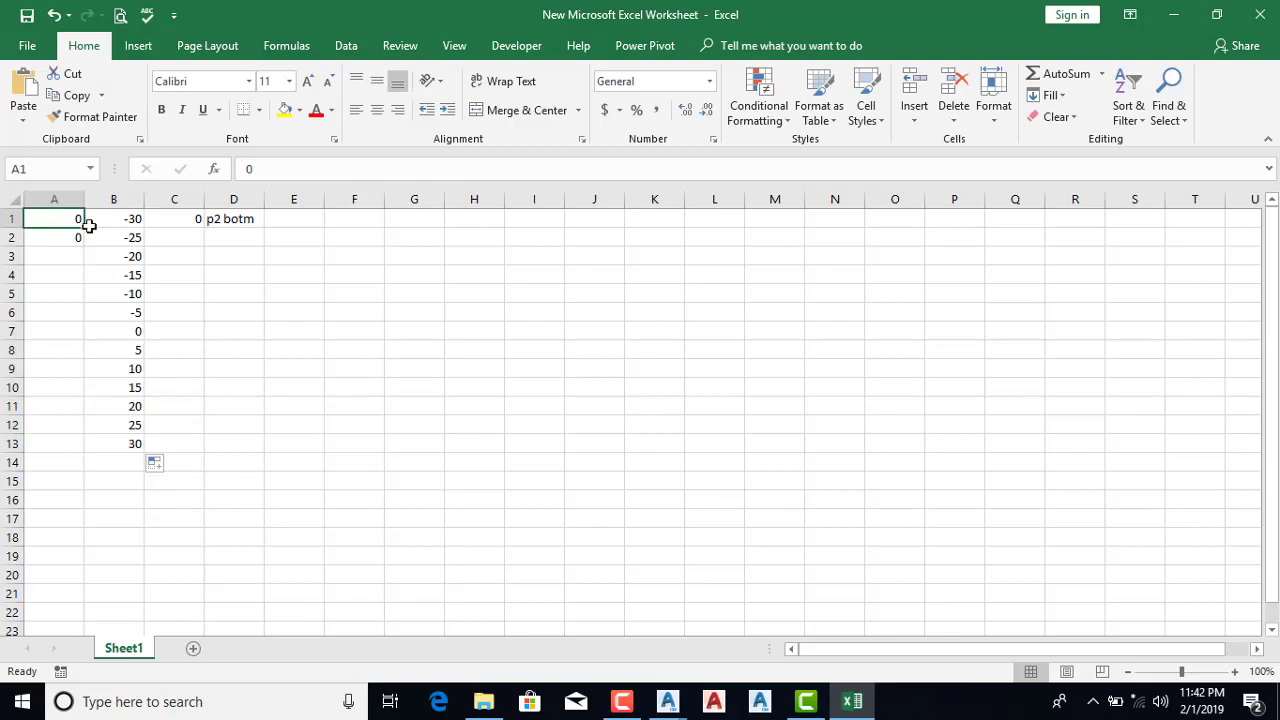
Fill 0 down A1:A13 and C1:C13, and 'p2 botm' down D1:D13 with Ctrl+D
{"action": "left_click_drag", "start_coordinate": [85, 228], "coordinate": [92, 457]}
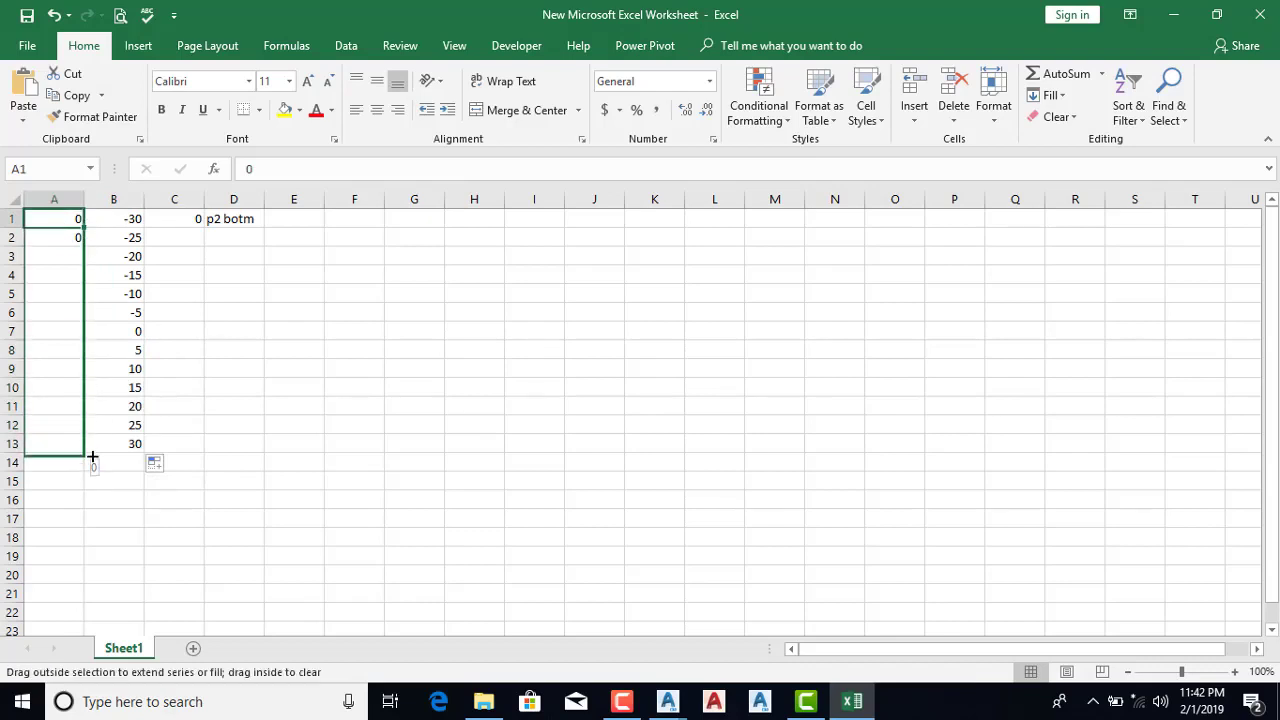
{"action": "left_click", "coordinate": [185, 220]}
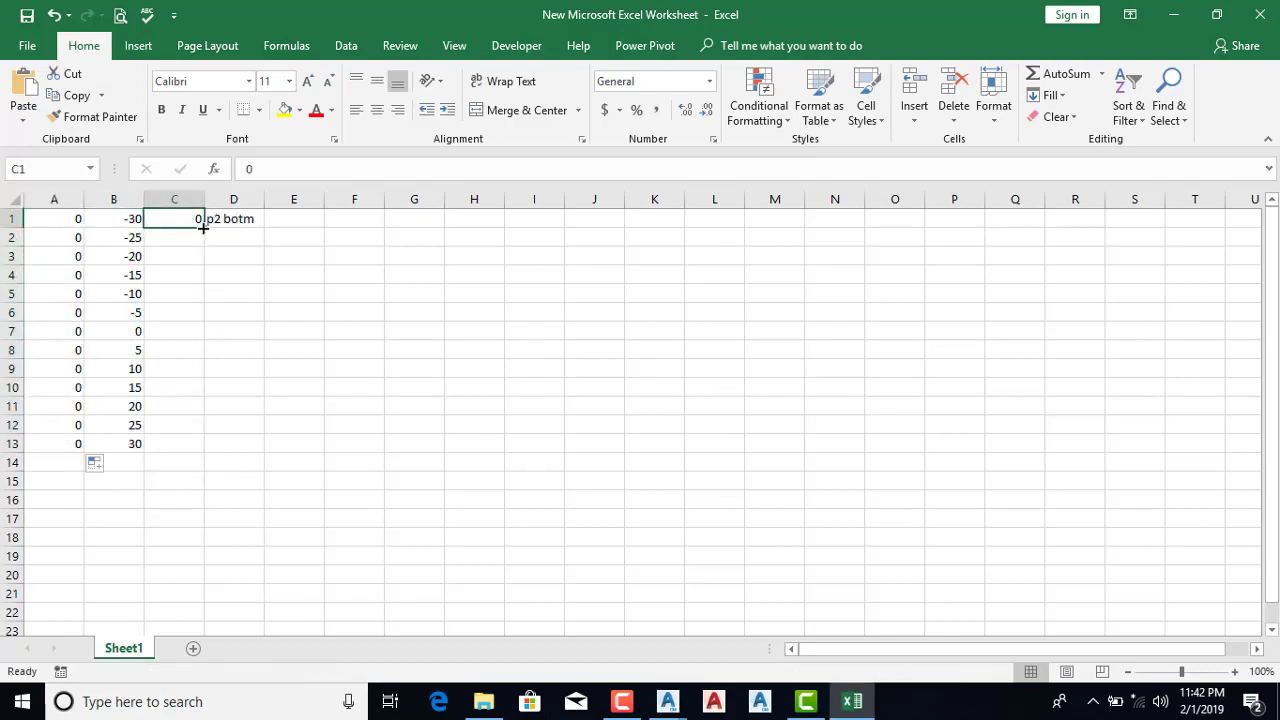
{"action": "left_click_drag", "start_coordinate": [202, 228], "coordinate": [205, 455]}
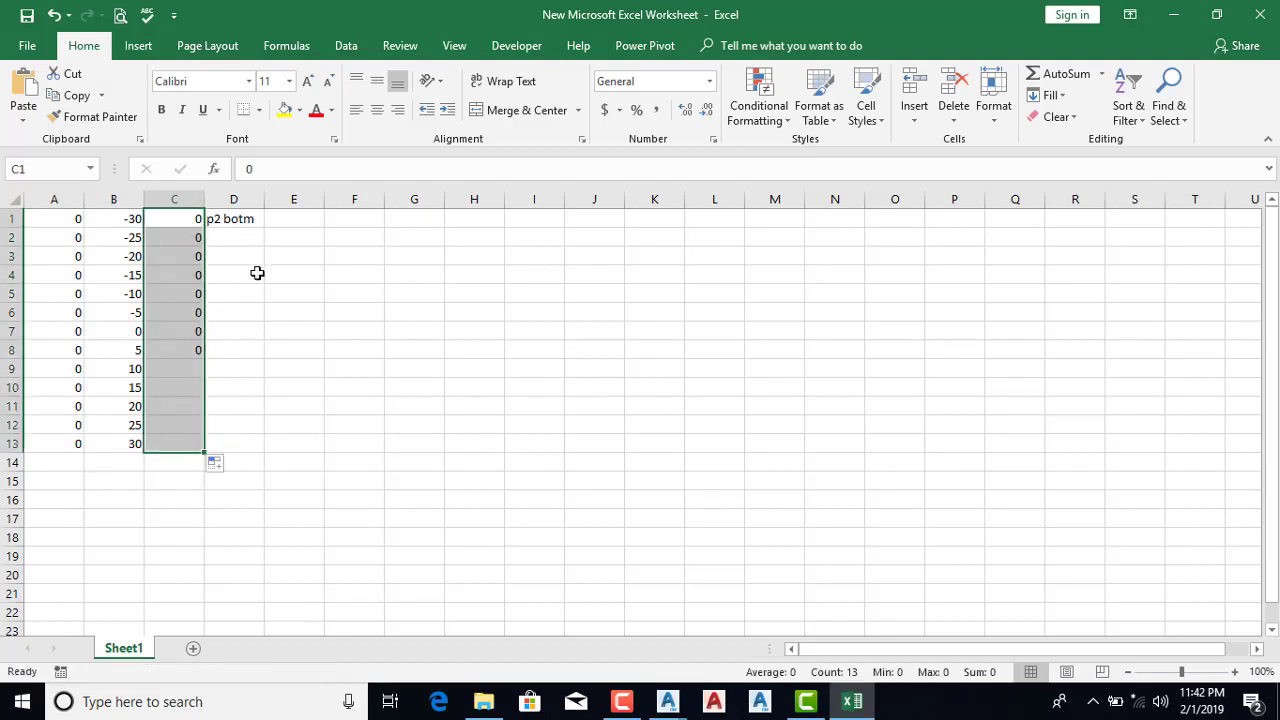
{"action": "left_click_drag", "start_coordinate": [249, 220], "coordinate": [222, 439]}
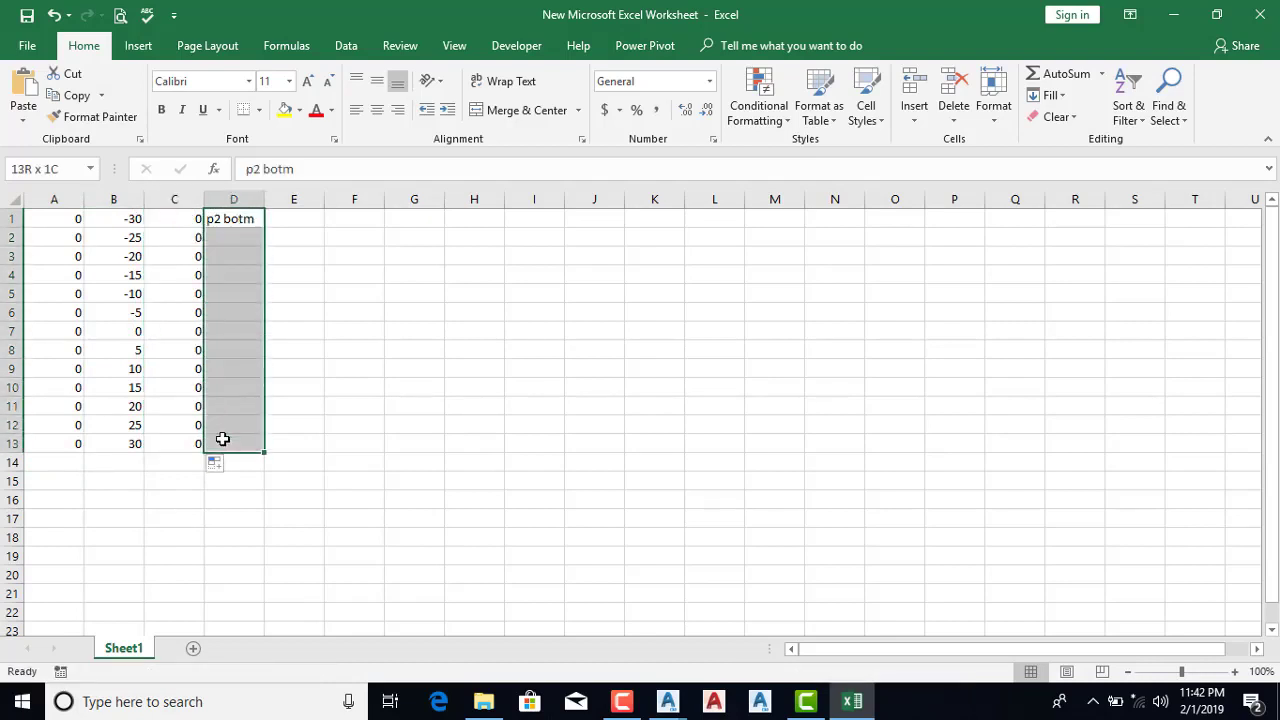
{"action": "key", "text": "ctrl+d"}
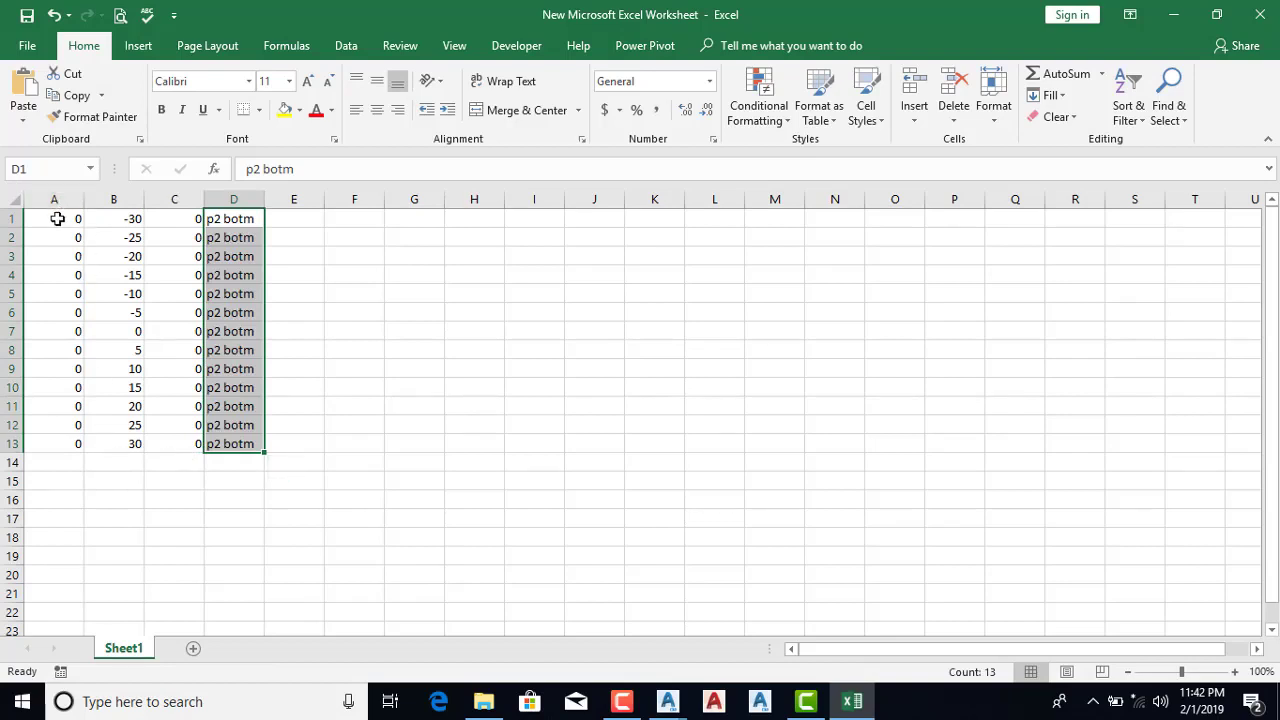
{"action": "mouse_move", "coordinate": [57, 218]}
{"action": "left_mouse_down"}
{"action": "mouse_move", "coordinate": [214, 455]}
{"action": "mouse_move", "coordinate": [229, 436]}
{"action": "left_mouse_up"}
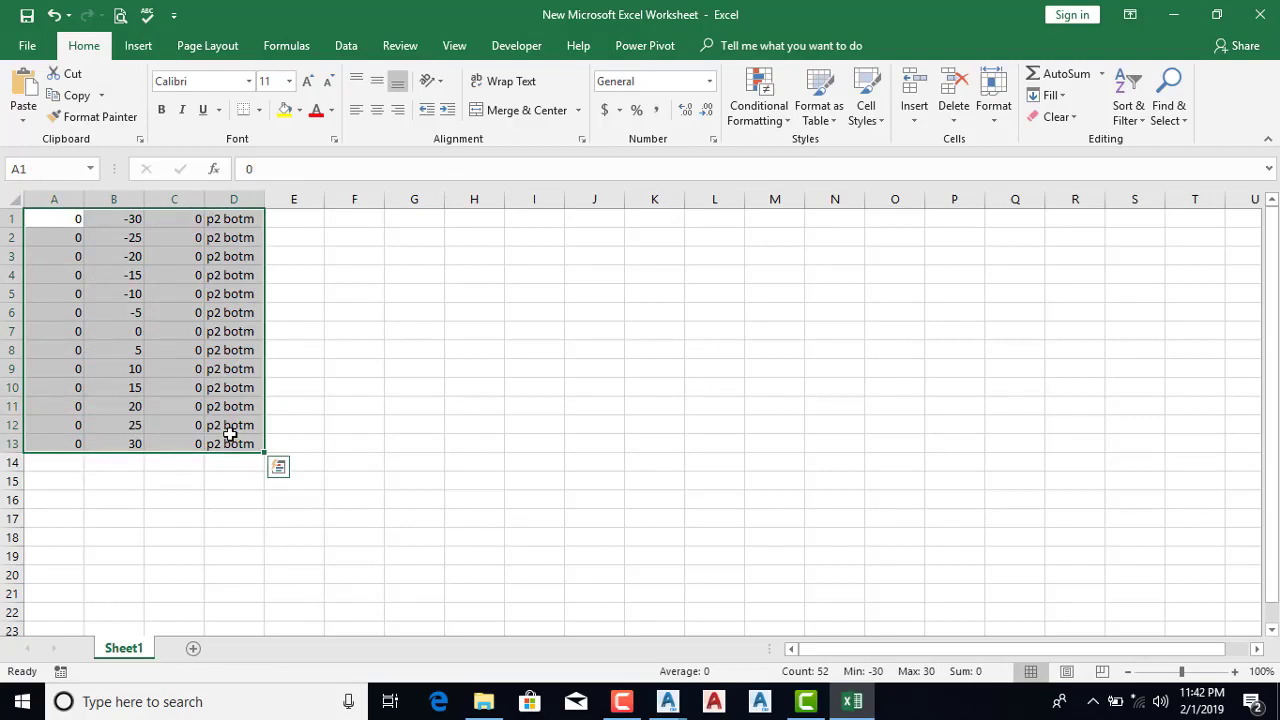
{"action": "left_click_drag", "start_coordinate": [171, 224], "coordinate": [190, 440]}
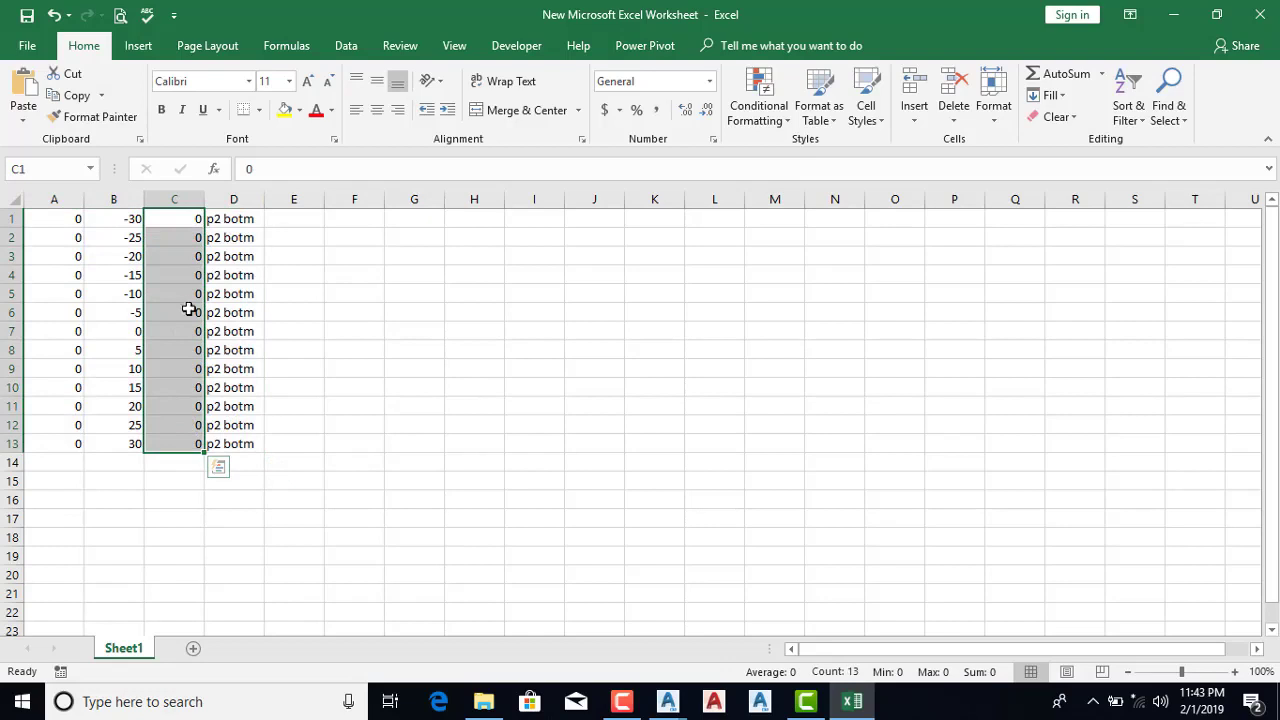
Enter =A1+10 in A14 so the next station block starts at 10
{"action": "left_click", "coordinate": [62, 464]}
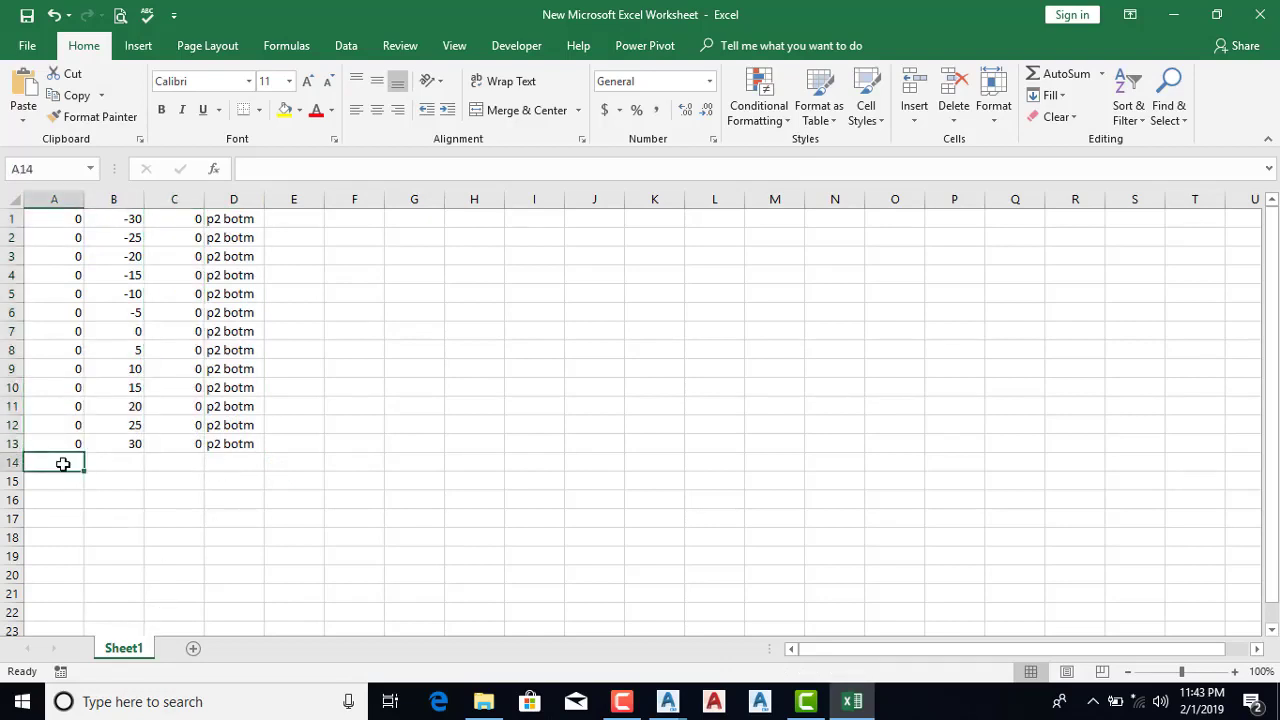
{"action": "type", "text": "="}
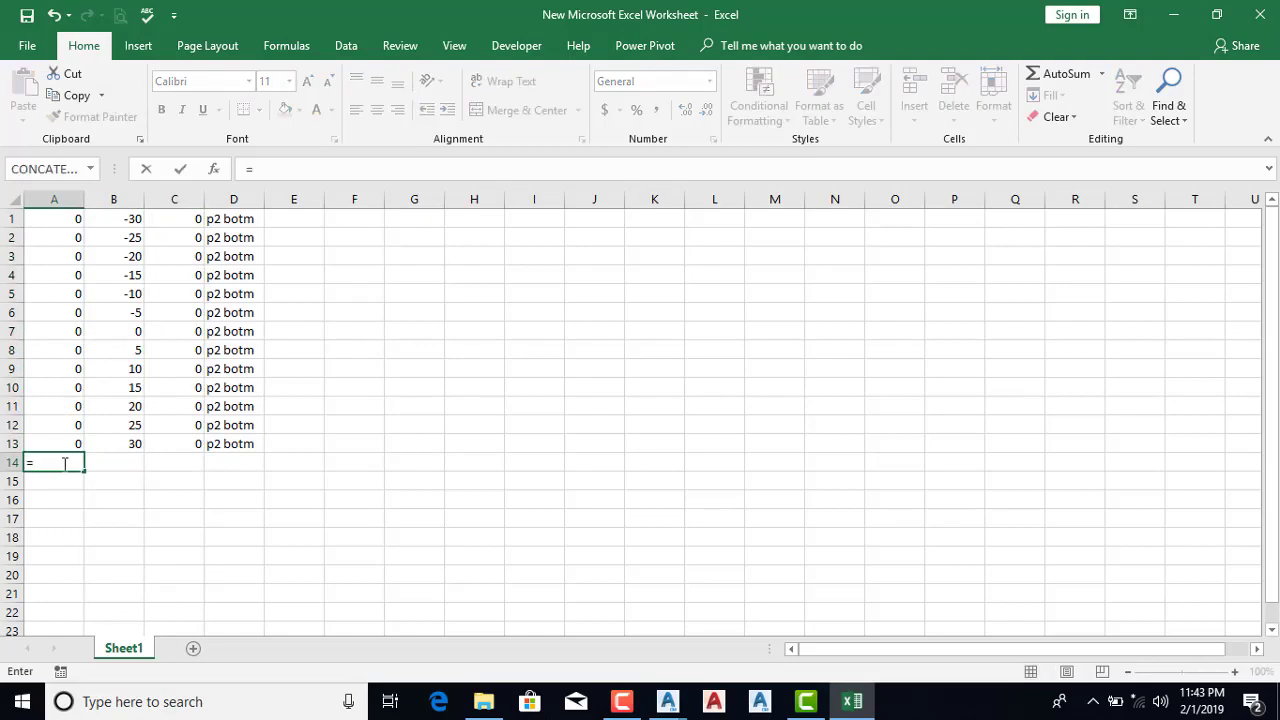
{"action": "left_click", "coordinate": [63, 214]}
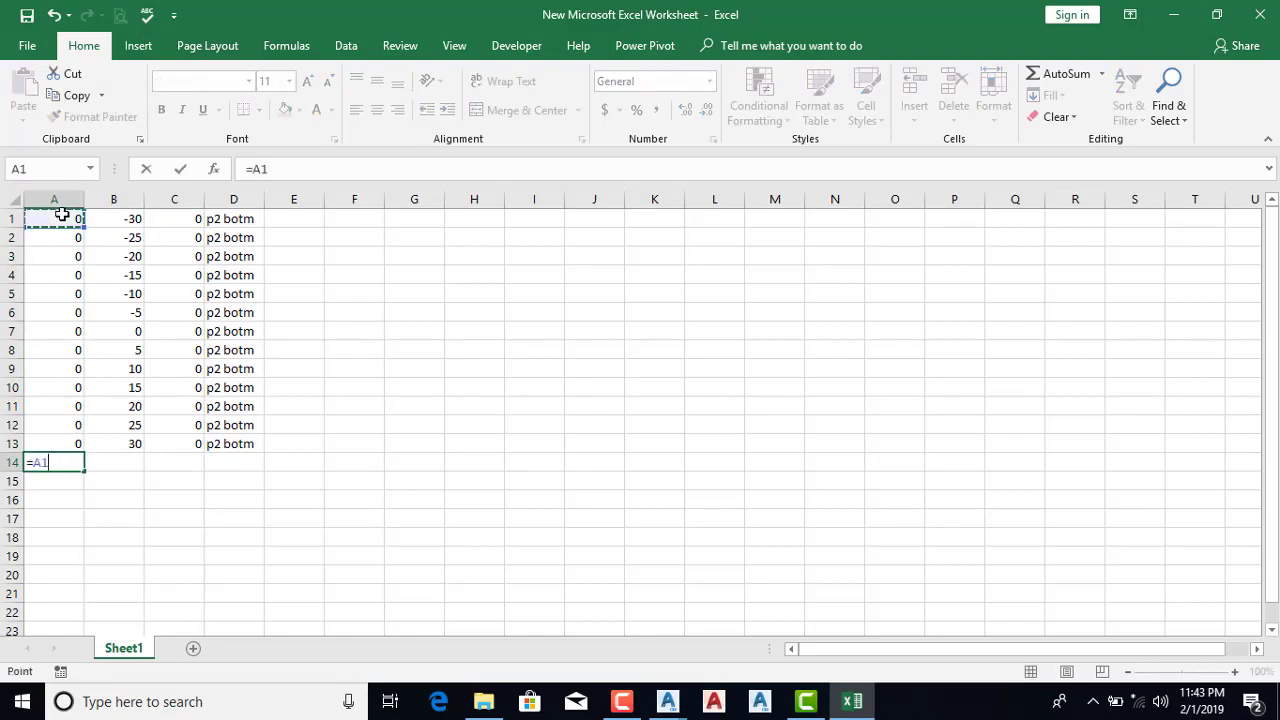
{"action": "type", "text": "+10"}
{"action": "key", "text": "ctrl+Return"}
{"action": "key", "text": "Return"}
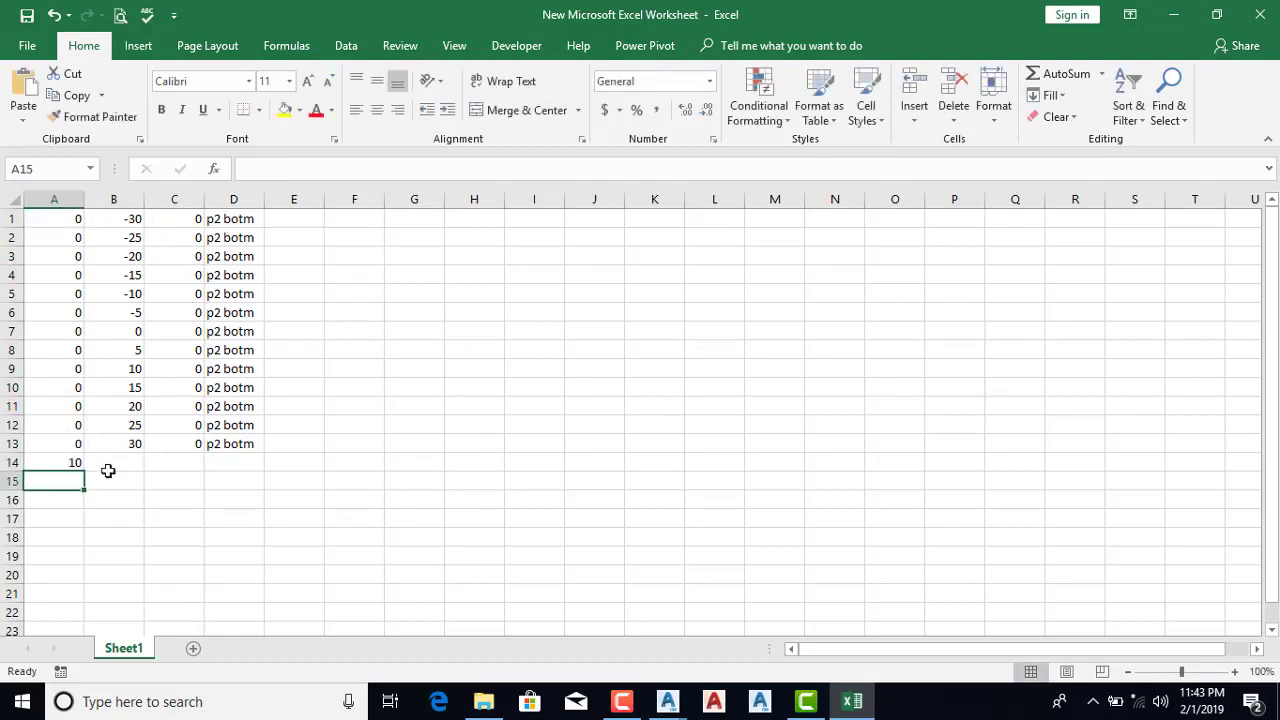
Set B14 to =B1, copy it across to D14, extend row 14 down, then minimize Excel
{"action": "left_click", "coordinate": [112, 464]}
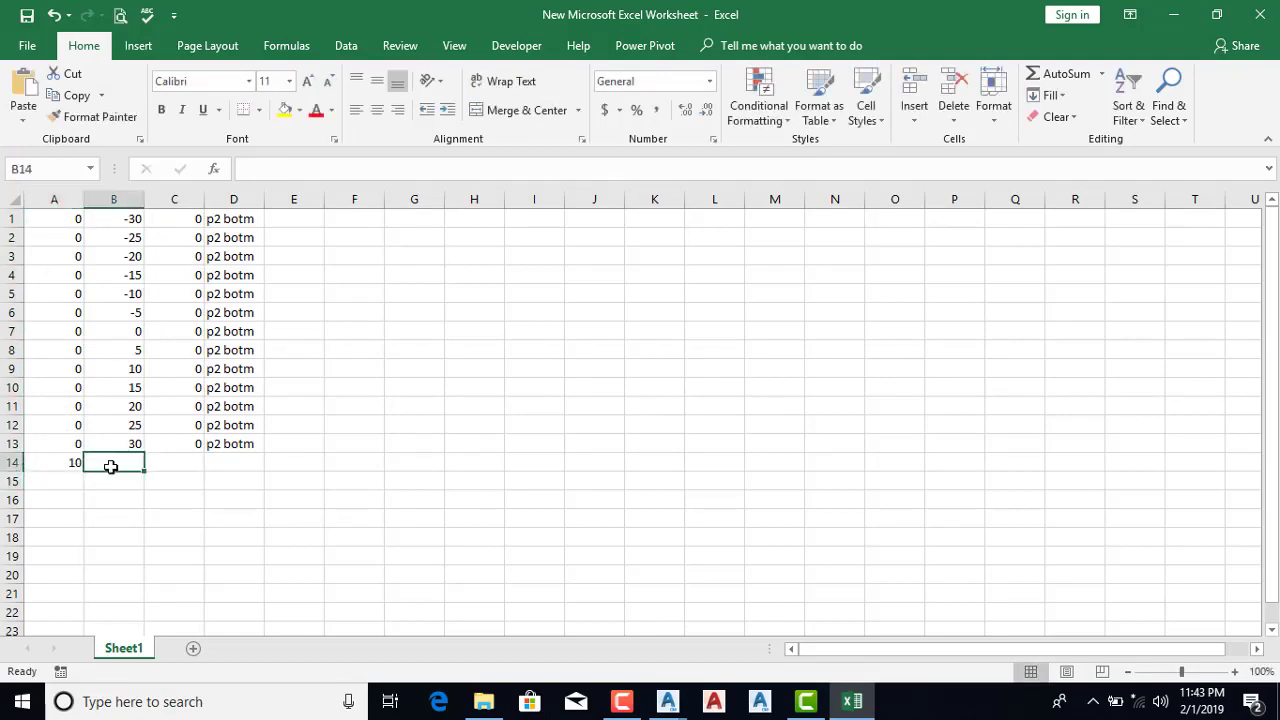
{"action": "type", "text": "="}
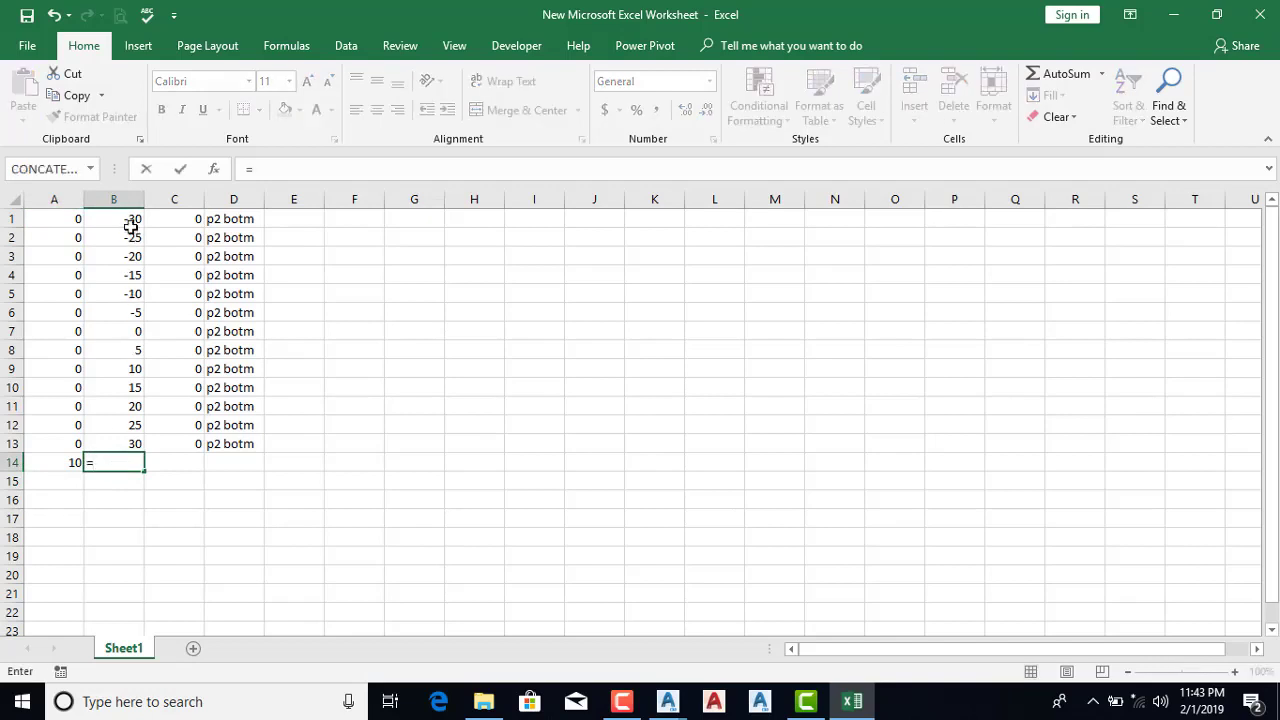
{"action": "left_click", "coordinate": [132, 222]}
{"action": "key", "text": "Return"}
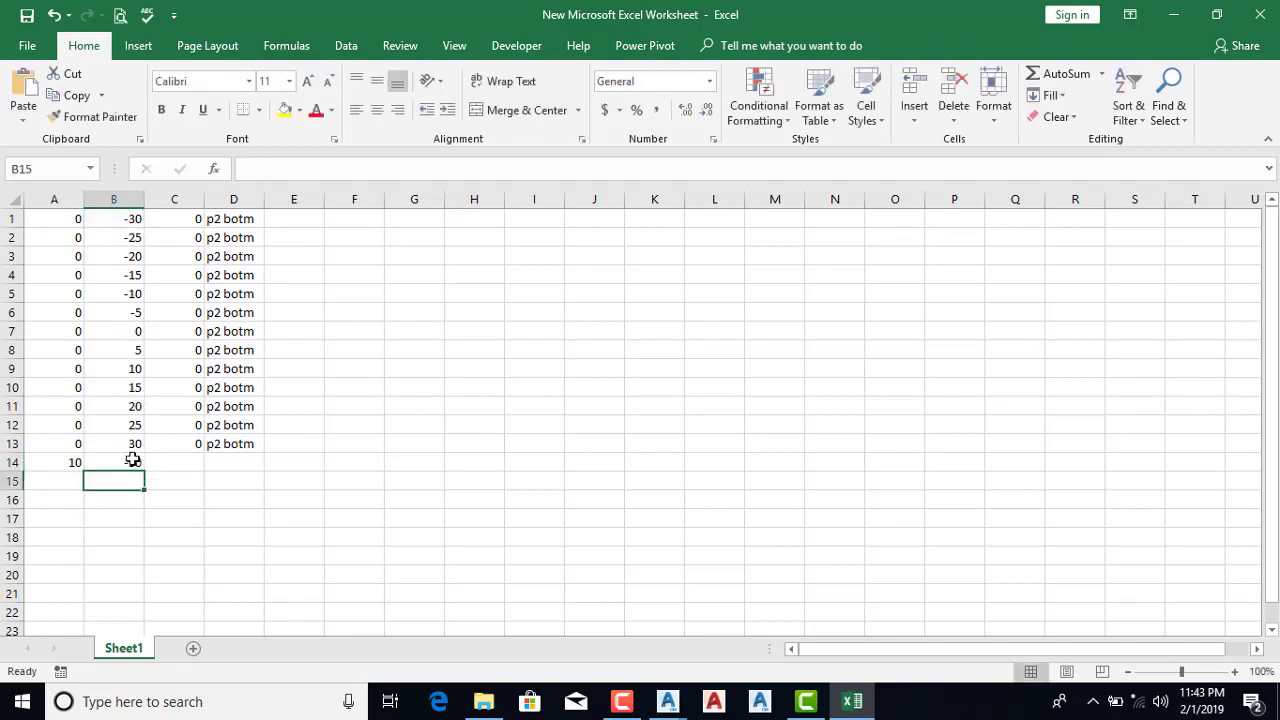
{"action": "left_click", "coordinate": [138, 463]}
{"action": "left_click_drag", "start_coordinate": [146, 469], "coordinate": [248, 466]}
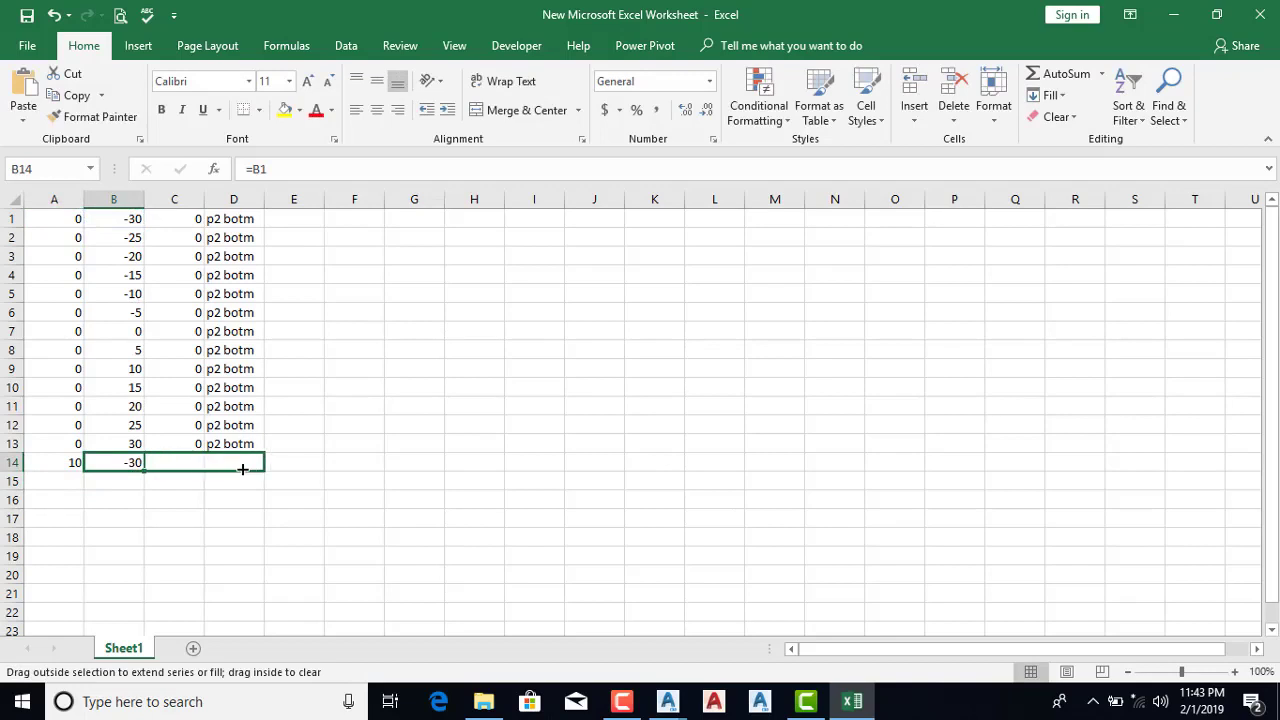
{"action": "mouse_move", "coordinate": [54, 462]}
{"action": "left_mouse_down"}
{"action": "mouse_move", "coordinate": [268, 472]}
{"action": "mouse_move", "coordinate": [274, 651]}
{"action": "mouse_move", "coordinate": [249, 544]}
{"action": "left_mouse_up"}
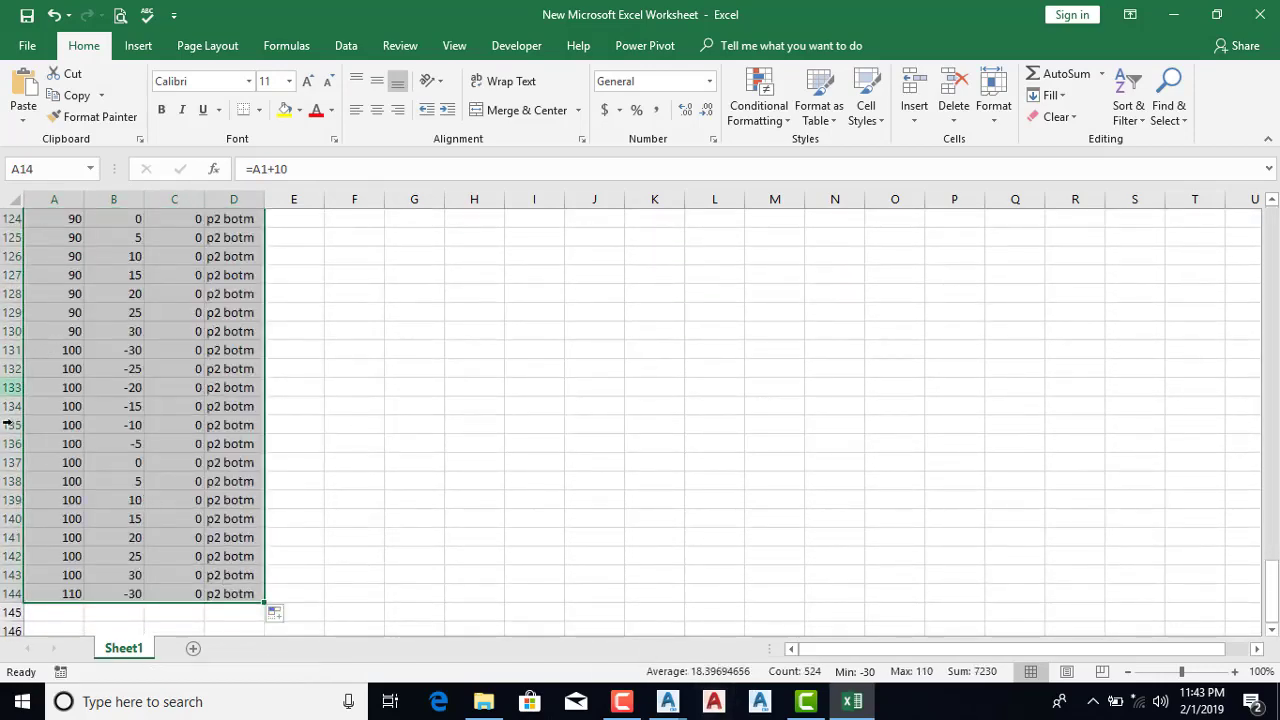
{"action": "left_click", "coordinate": [1173, 14]}
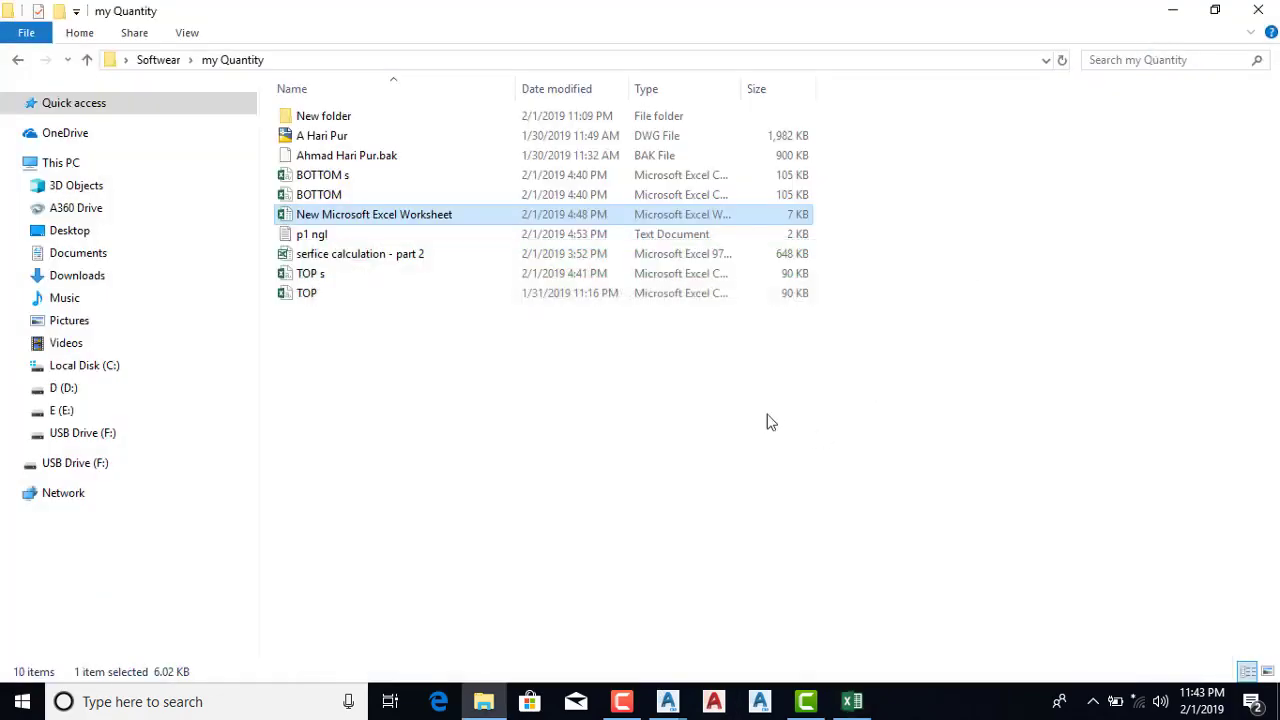
Minimize the my Quantity folder and restore the Civil 3D Drawing2 window
{"action": "left_click", "coordinate": [1173, 10]}
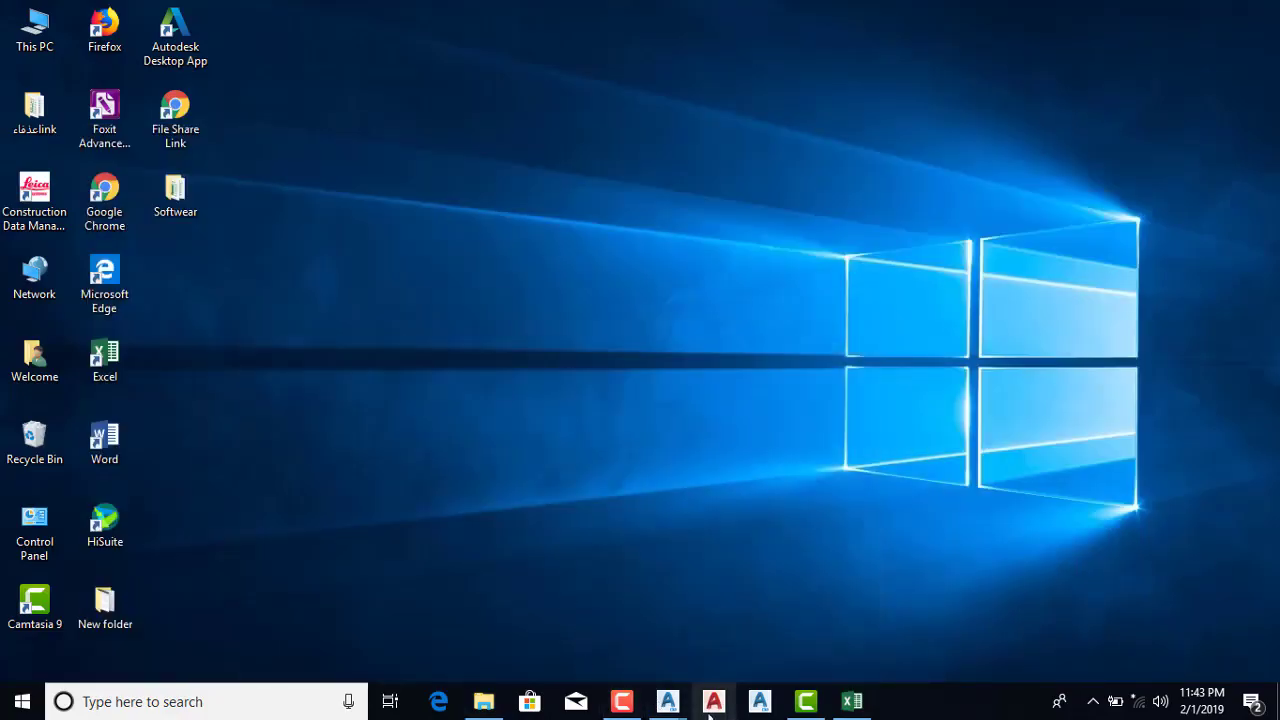
{"action": "mouse_move", "coordinate": [713, 701]}
{"action": "left_click", "coordinate": [752, 630]}
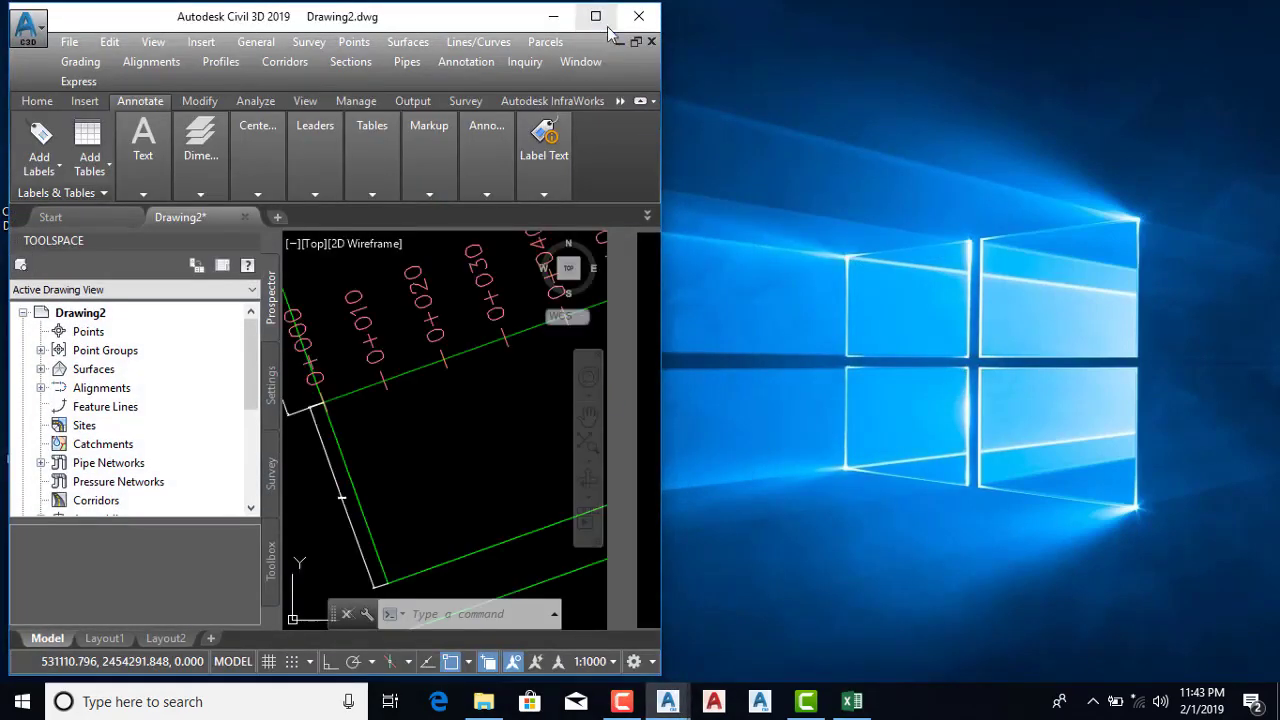
Maximize Civil 3D and bring stations 0+070 to 0+090 of alignment p2 into view
{"action": "left_click", "coordinate": [595, 14]}
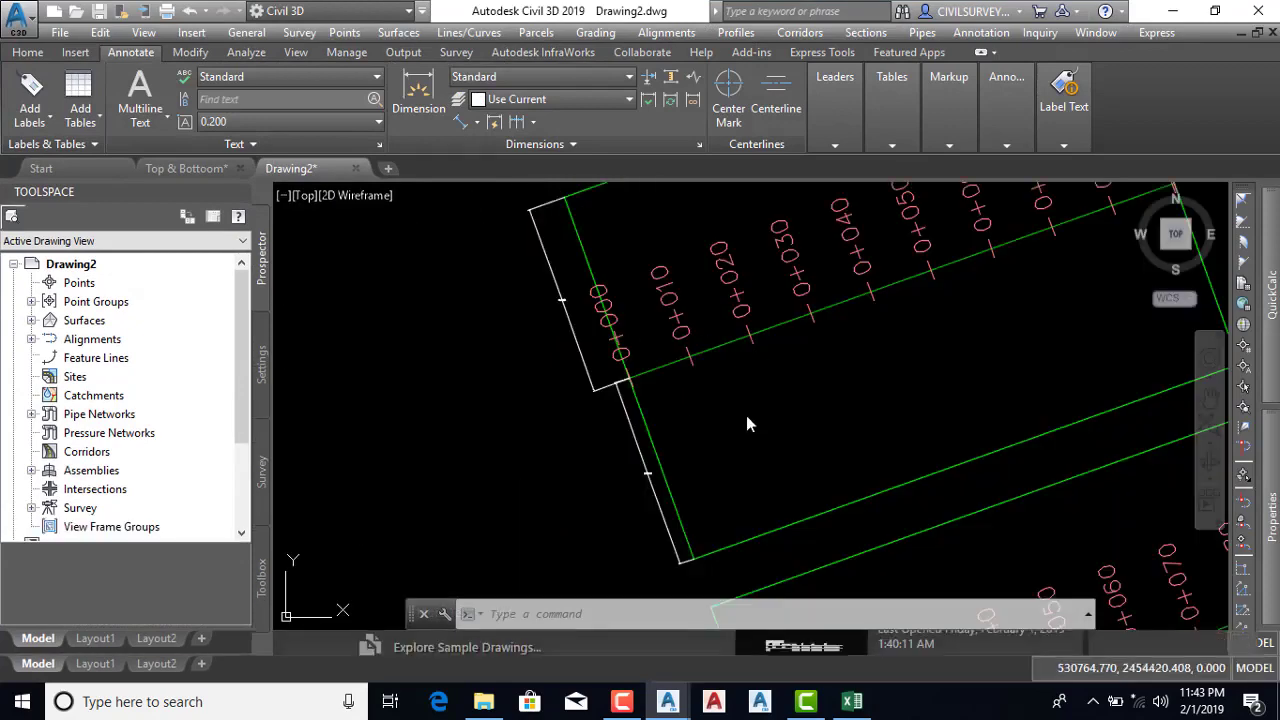
{"action": "left_click", "coordinate": [748, 414]}
{"action": "left_click", "coordinate": [763, 405]}
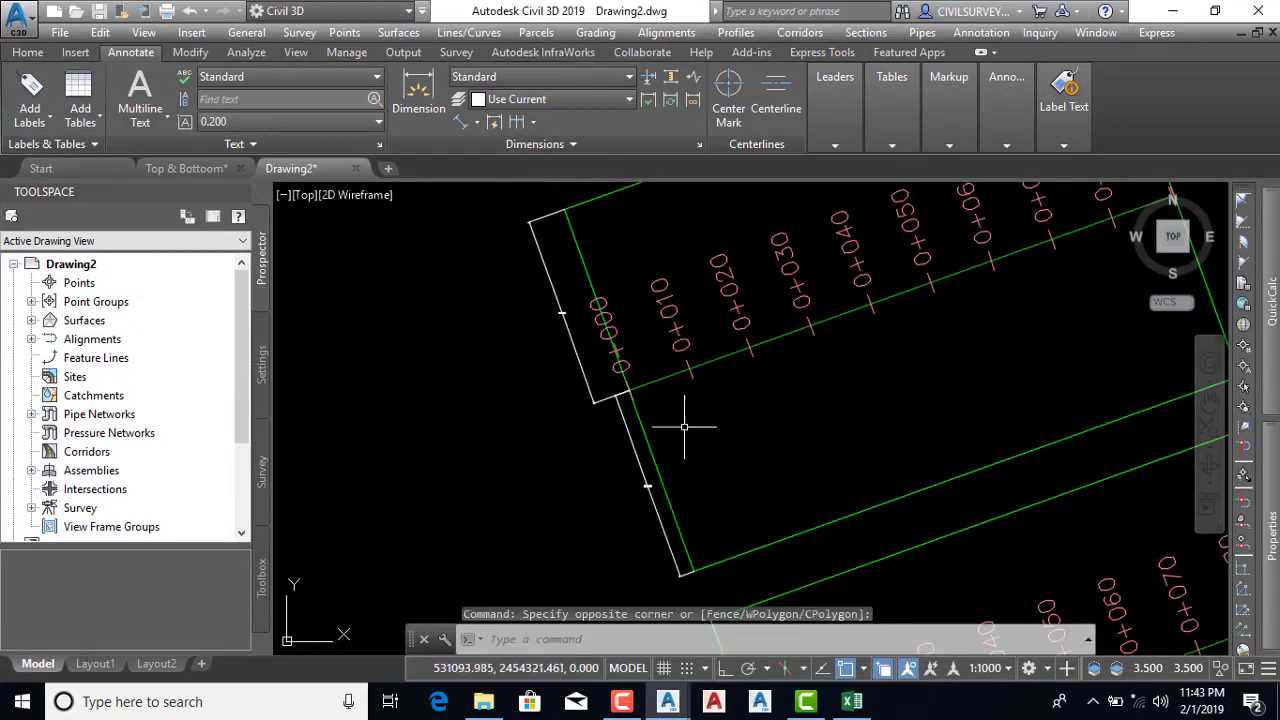
{"action": "middle_click_drag", "start_coordinate": [686, 423], "coordinate": [966, 222]}
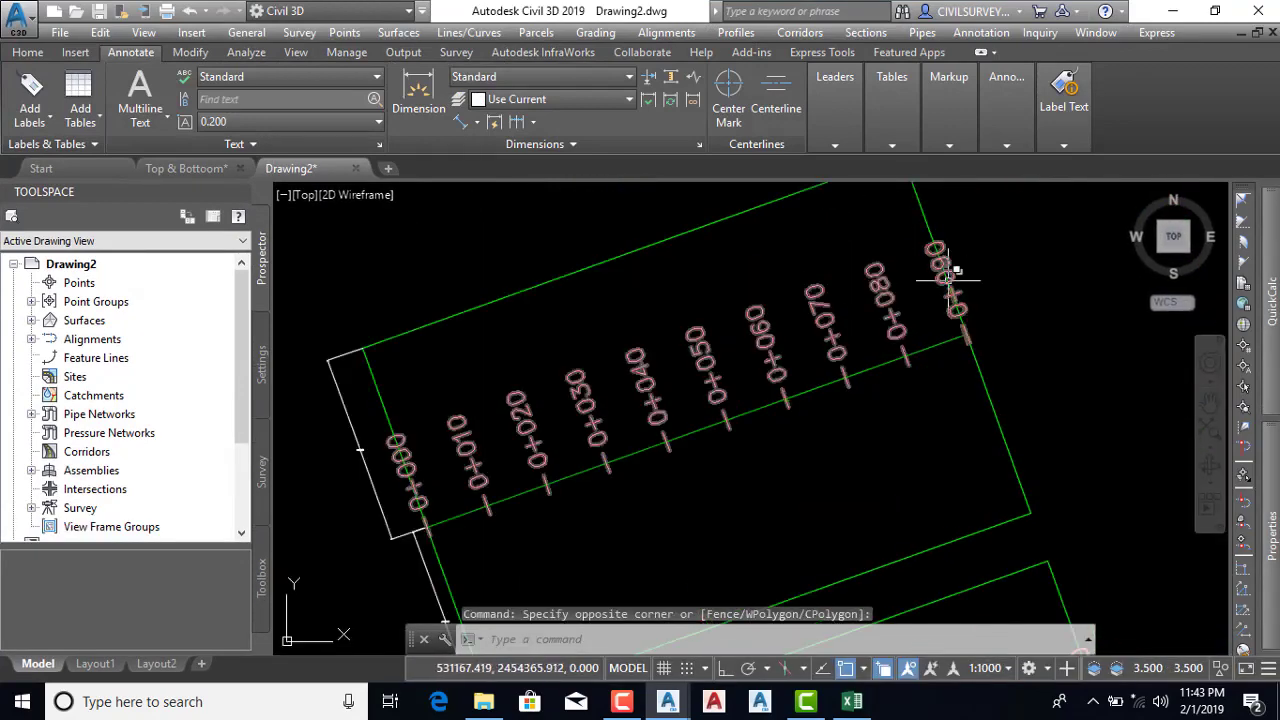
{"action": "scroll", "coordinate": [930, 250], "scroll_direction": "up", "scroll_amount": 5}
{"action": "scroll", "coordinate": [897, 248], "scroll_direction": "down", "scroll_amount": 1}
{"action": "scroll", "coordinate": [897, 248], "scroll_direction": "down", "scroll_amount": 2}
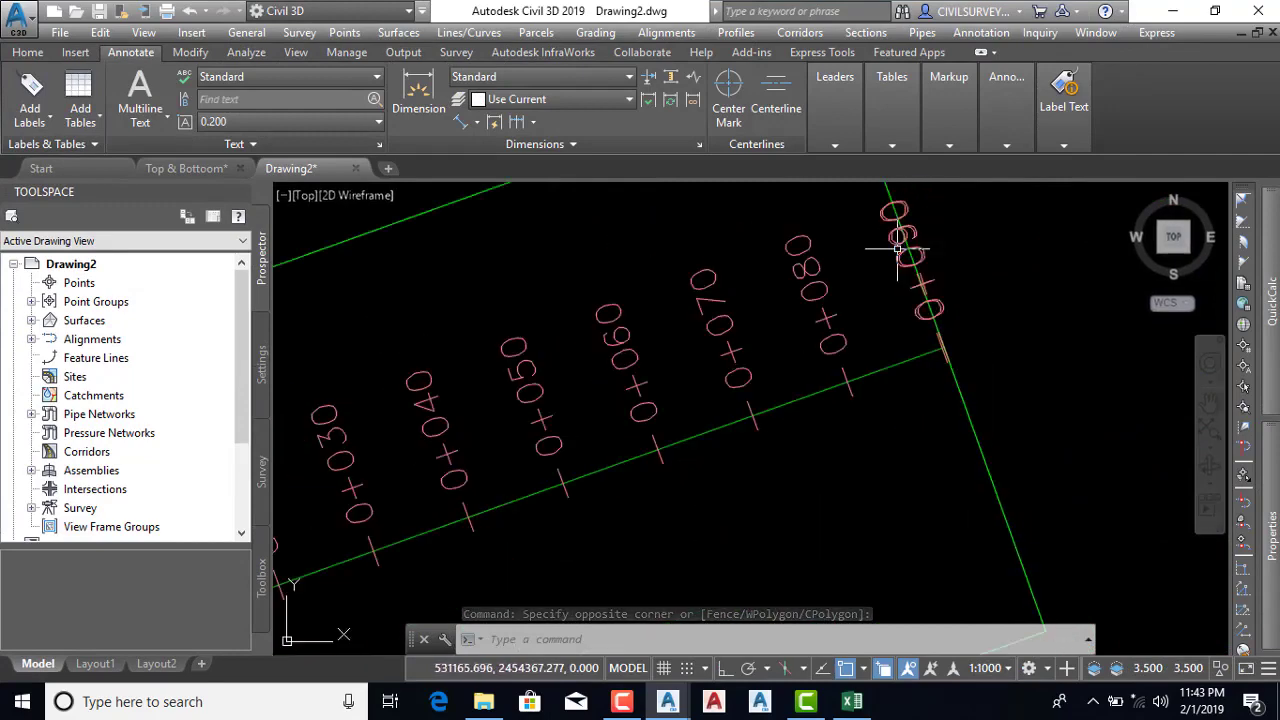
Show alignment p2's properties to read its 90.258 m length and 0+090.26 end station
{"action": "left_click", "coordinate": [818, 391]}
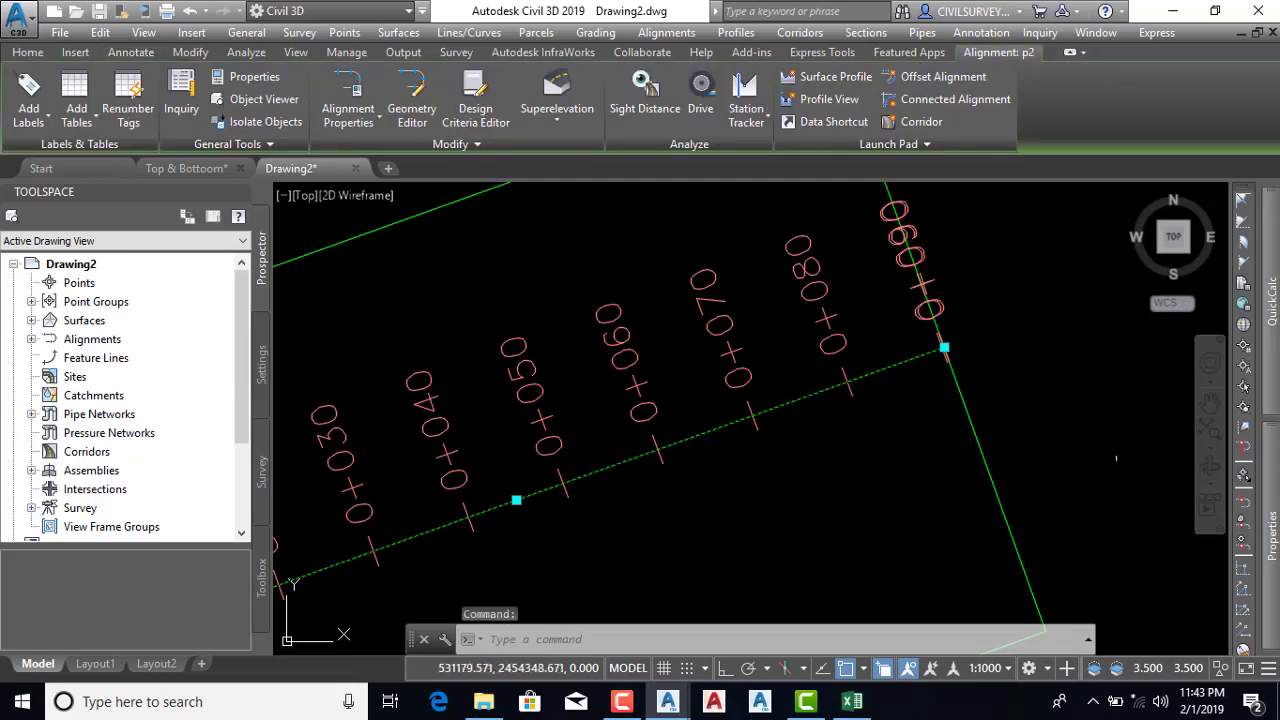
{"action": "left_click", "coordinate": [1265, 468]}
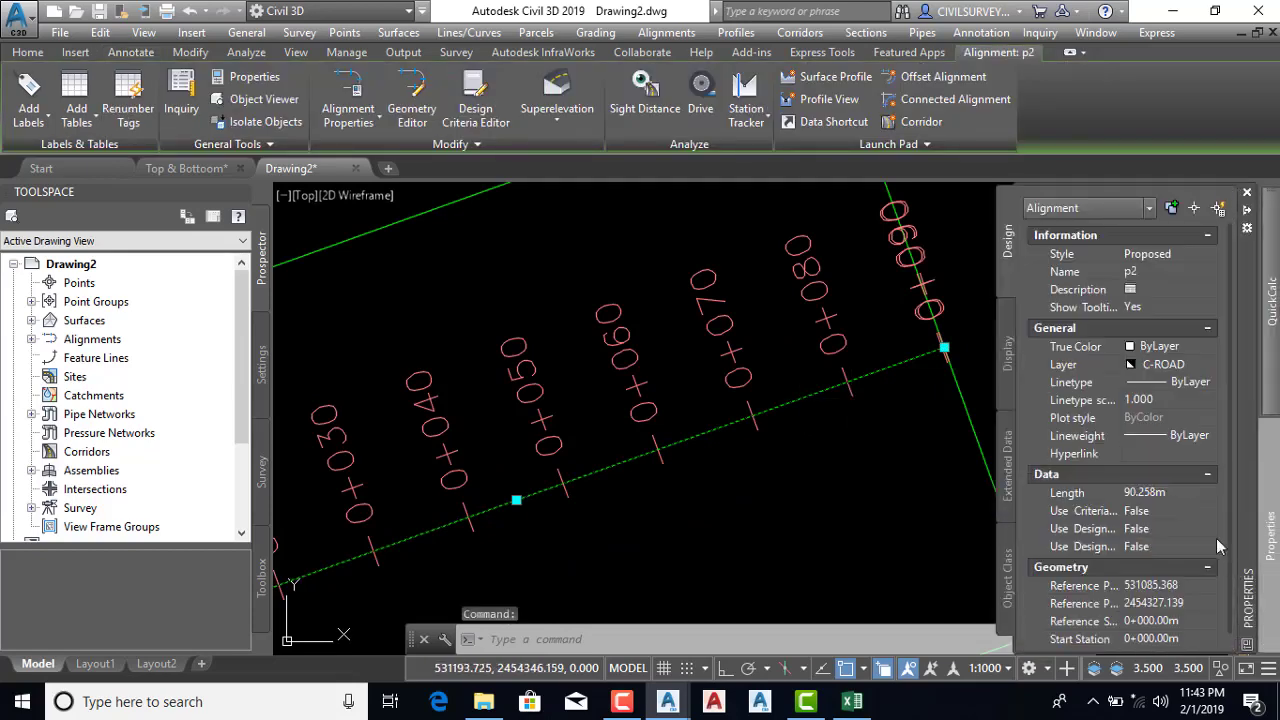
{"action": "left_click", "coordinate": [1207, 236]}
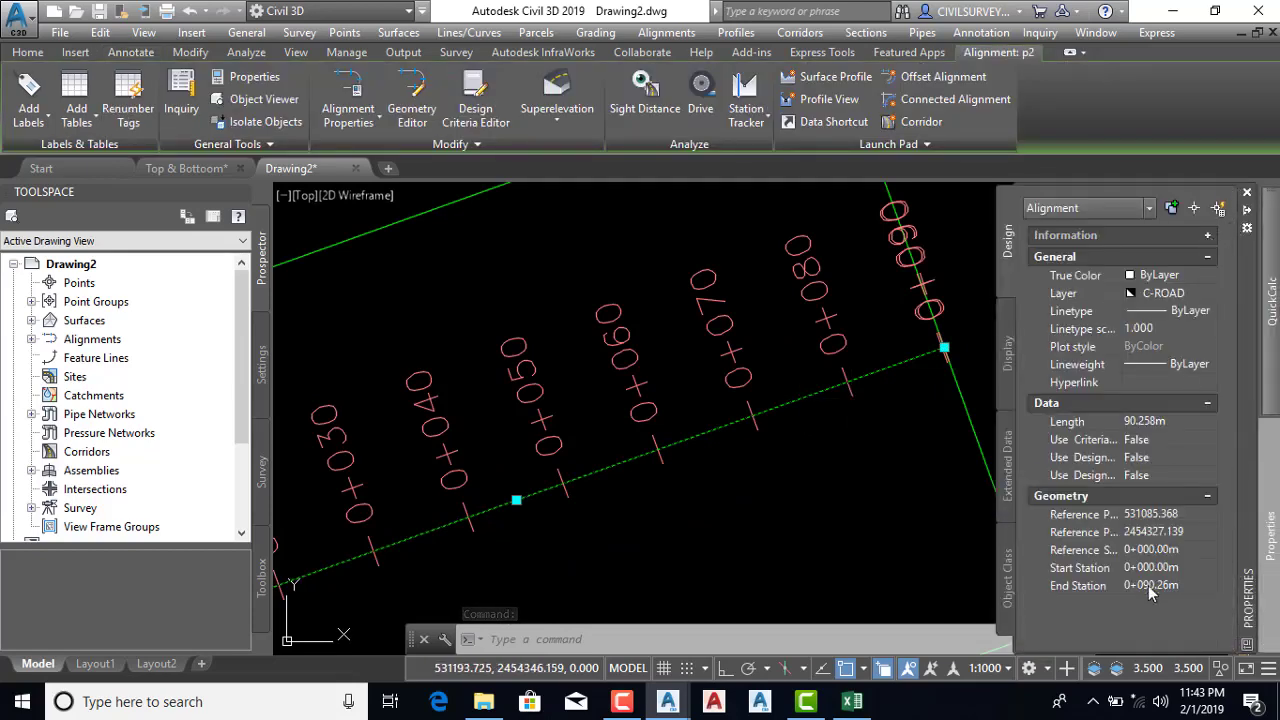
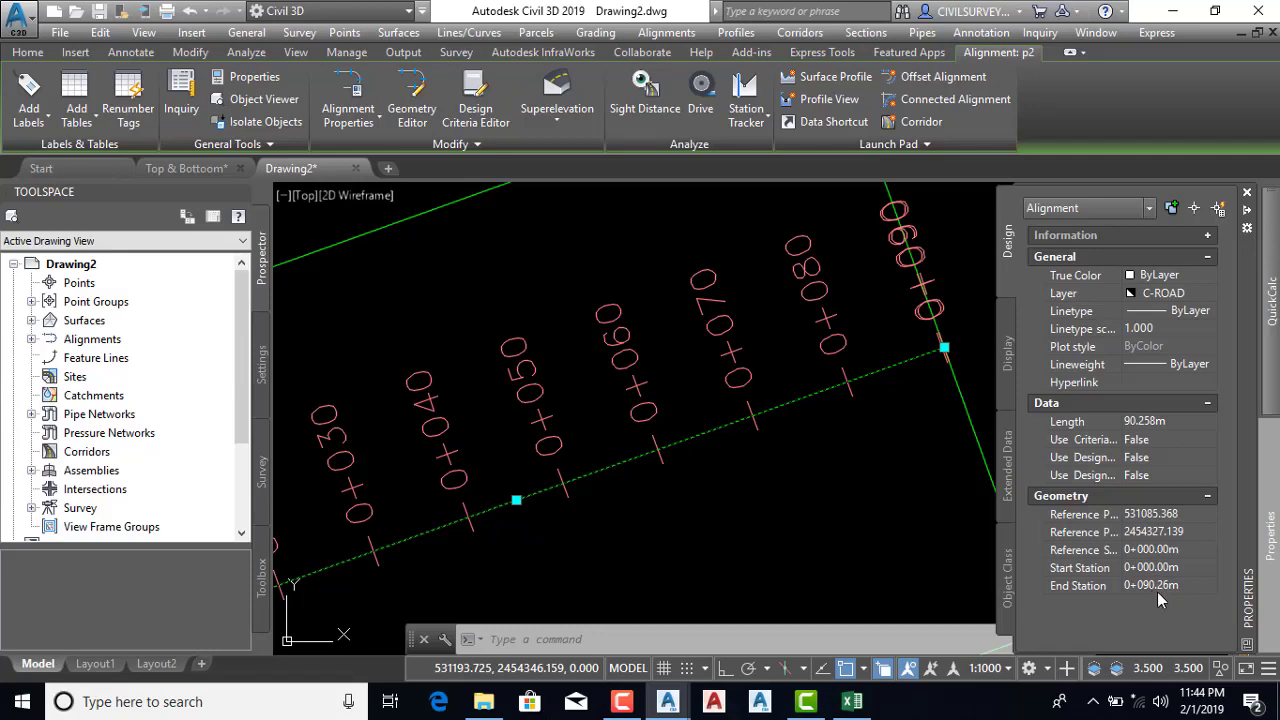
In Excel, replace the 100 and 110 stations in A131:A144 with 90.25 by filling down from A131
{"action": "left_click", "coordinate": [1170, 12]}
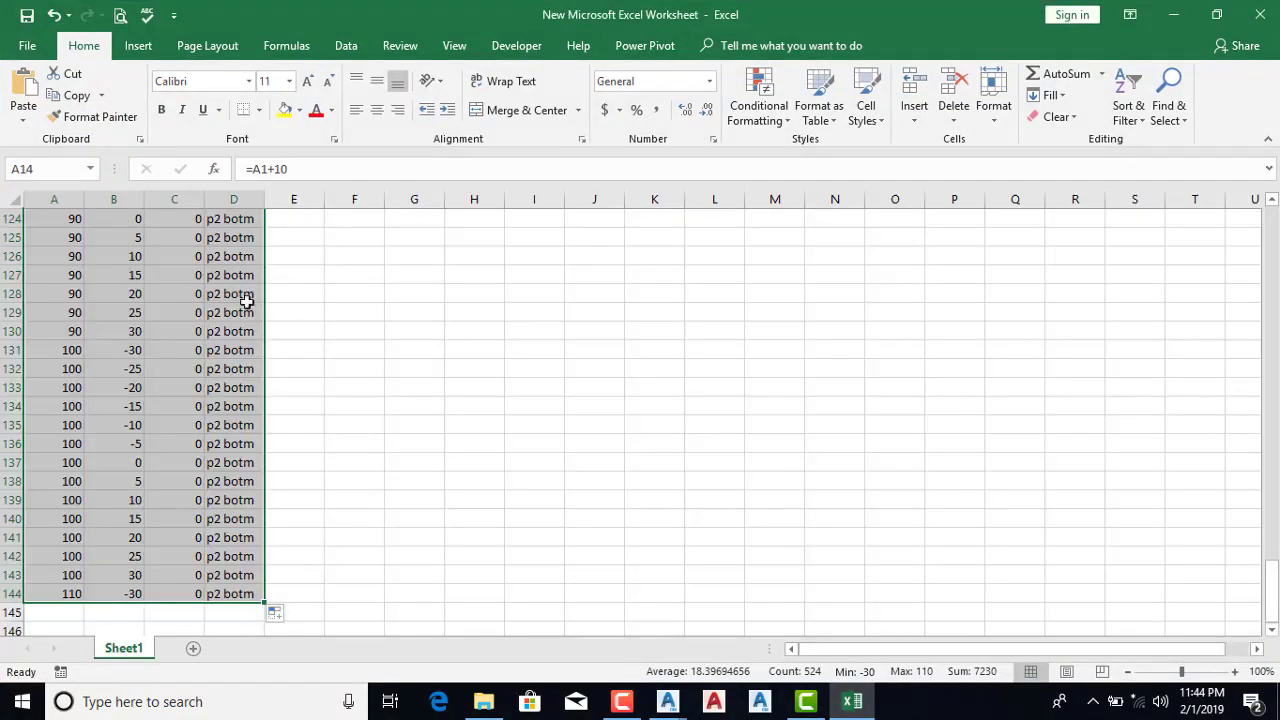
{"action": "left_click", "coordinate": [65, 346]}
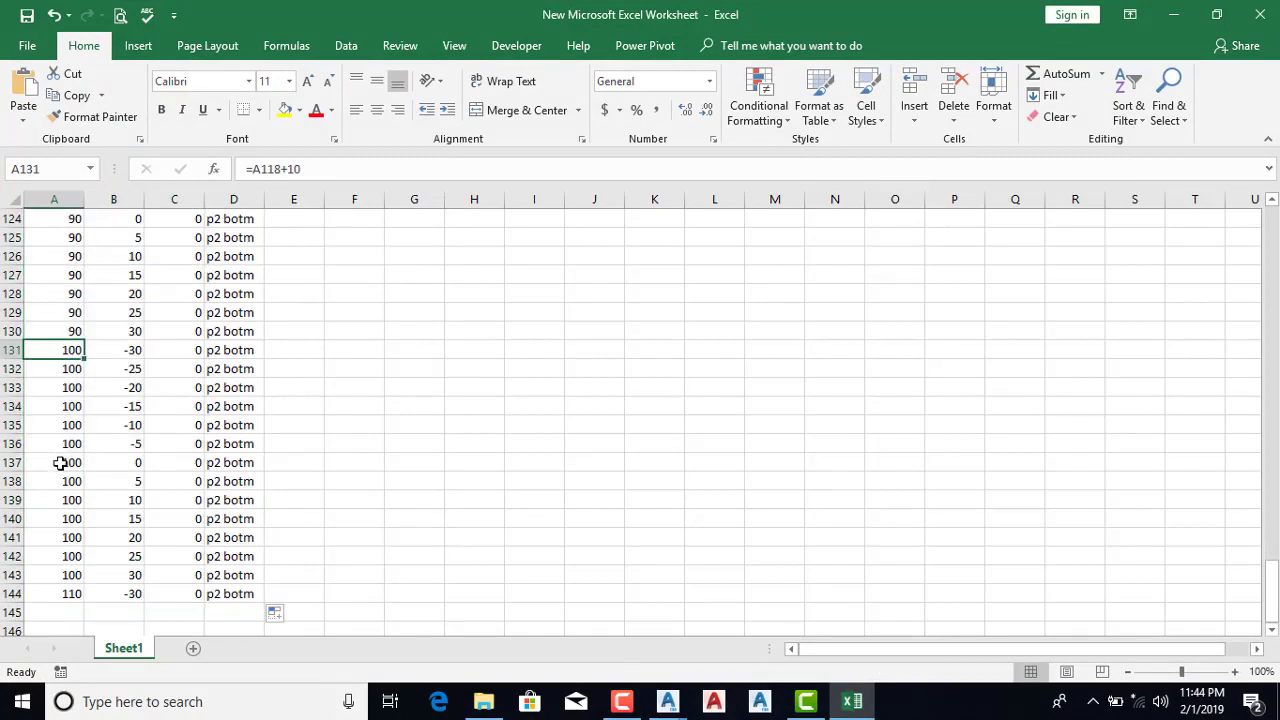
{"action": "type", "text": "90.25"}
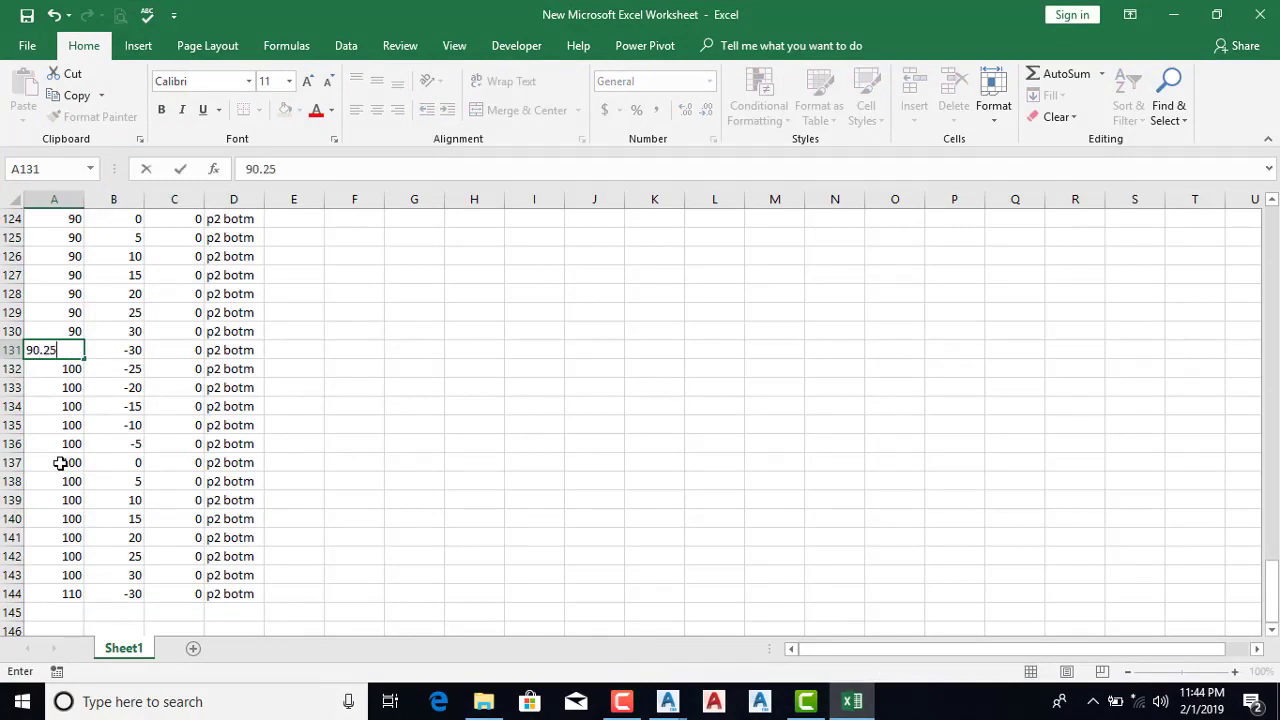
{"action": "key", "text": "Return"}
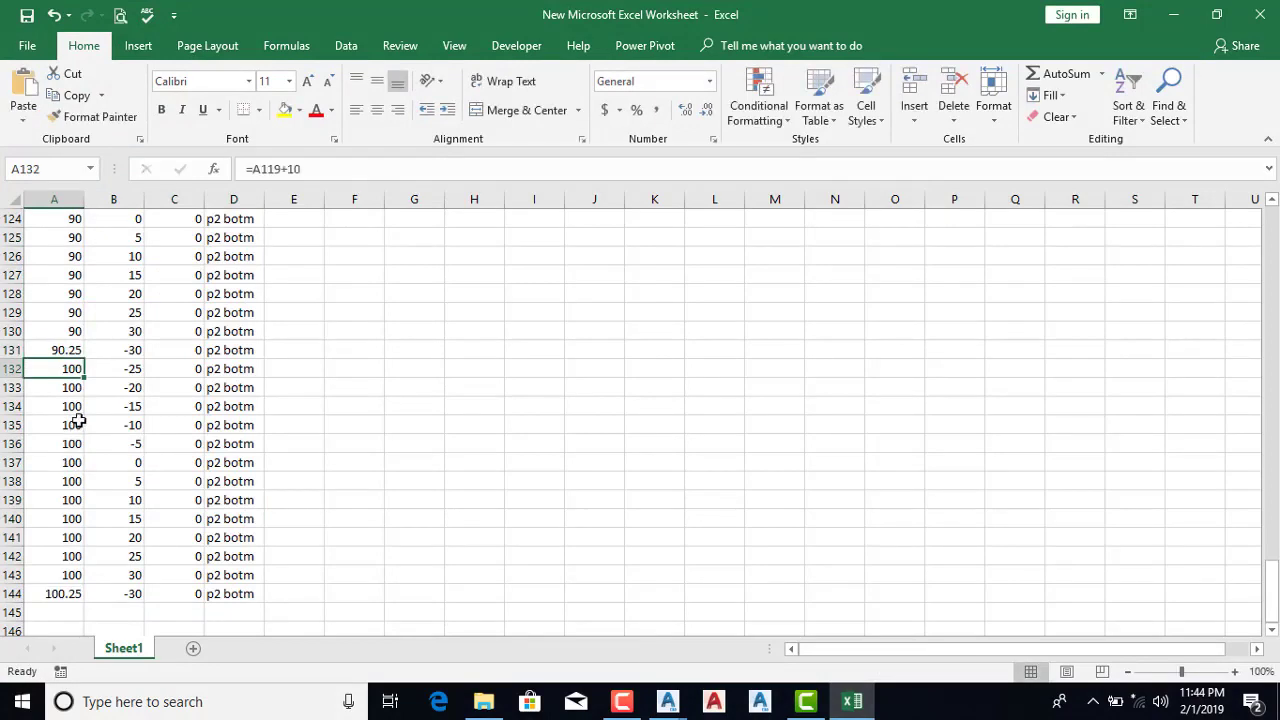
{"action": "left_click_drag", "start_coordinate": [63, 350], "coordinate": [48, 592]}
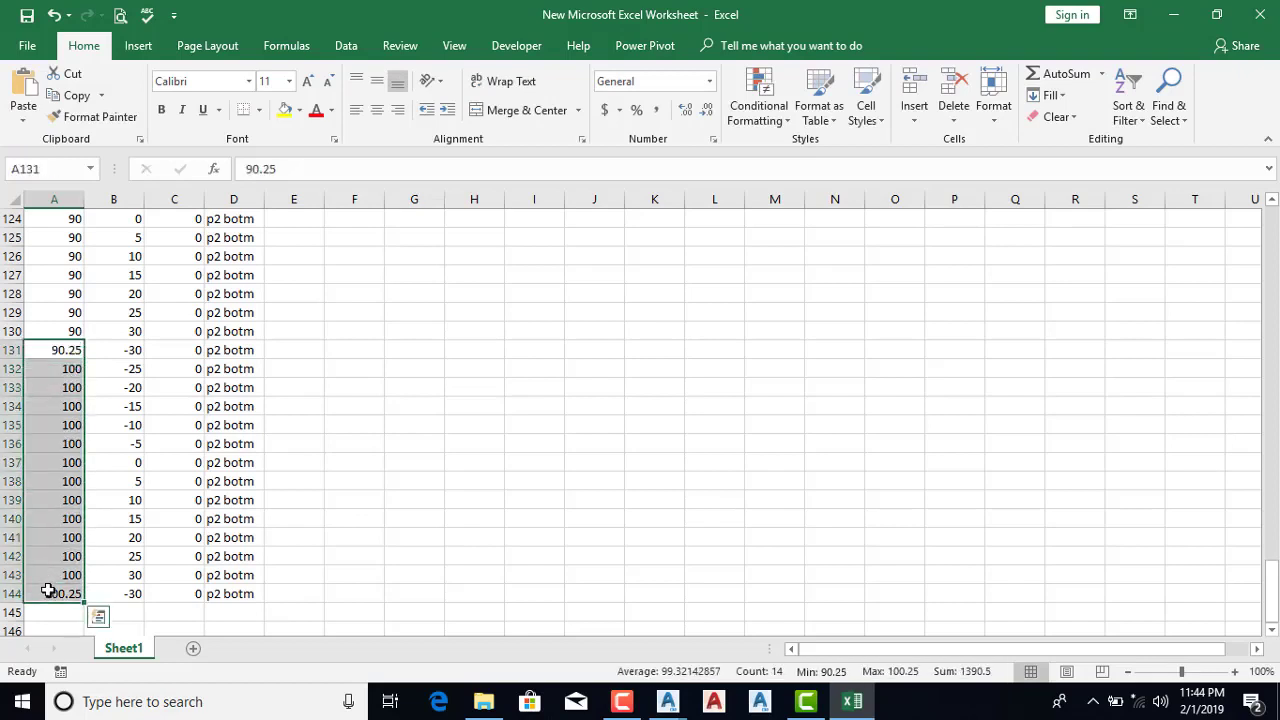
{"action": "key", "text": "ctrl+d"}
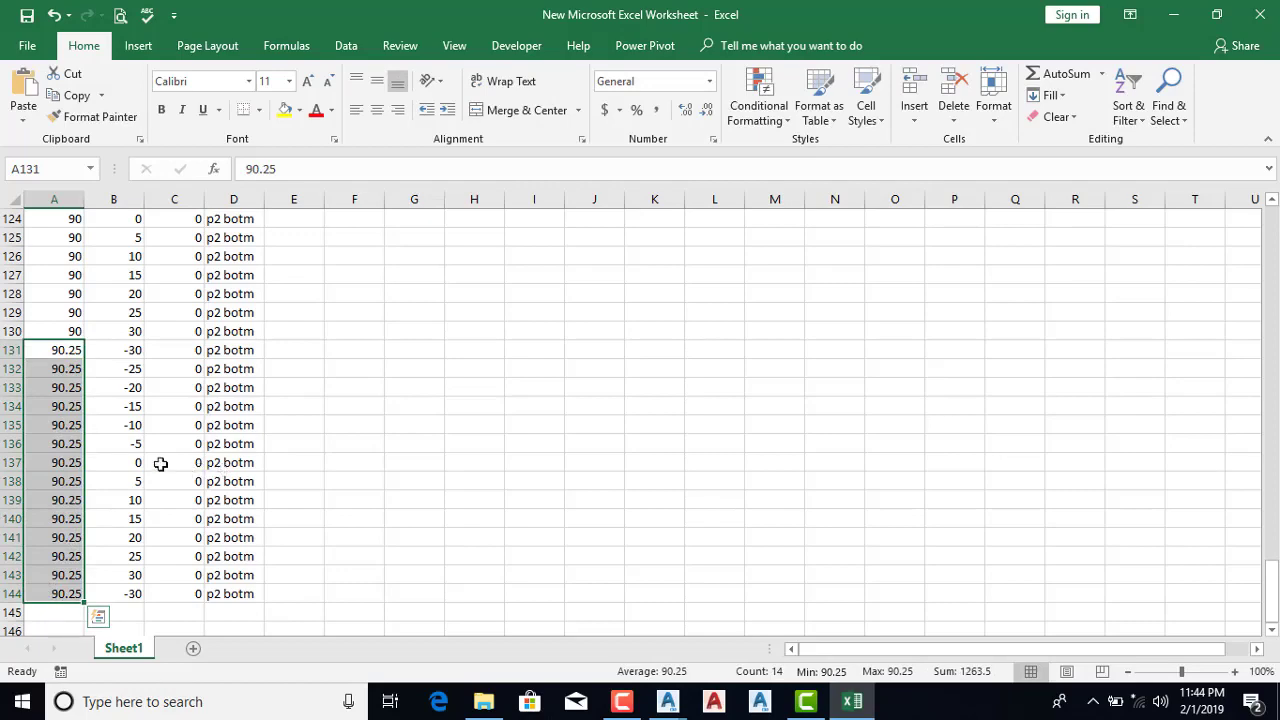
{"action": "left_click", "coordinate": [175, 463]}
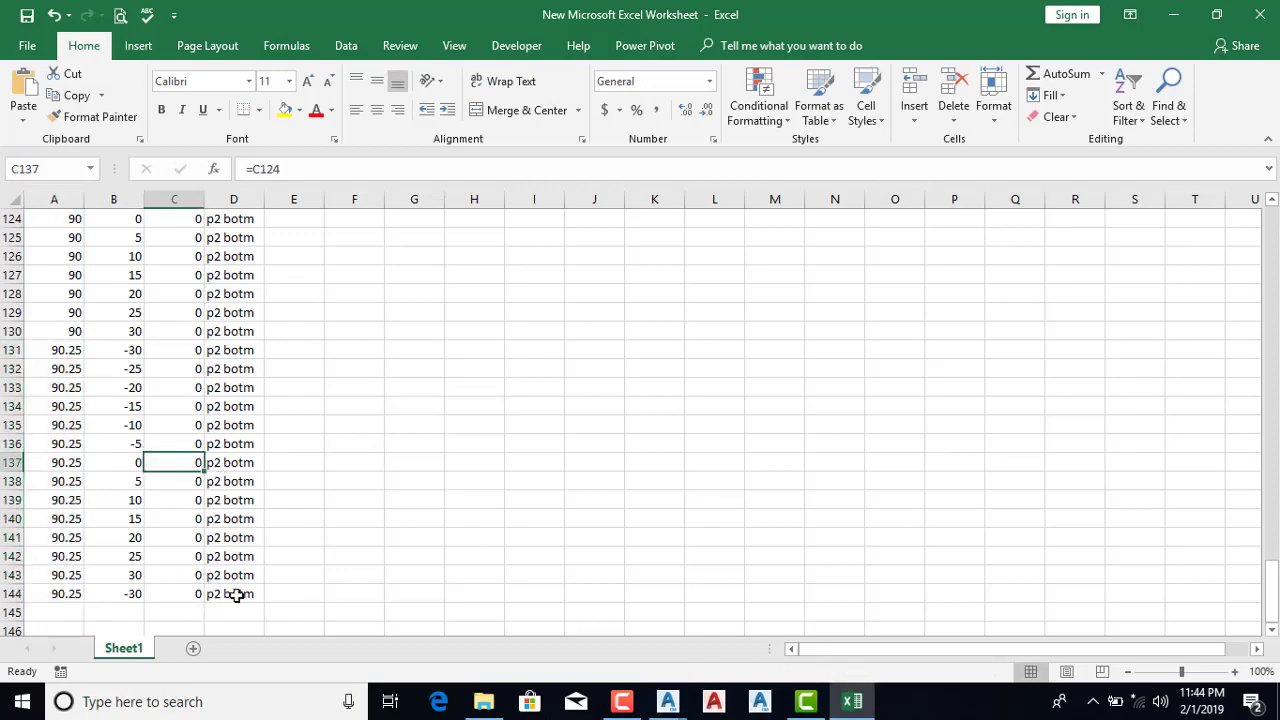
{"action": "left_click_drag", "start_coordinate": [236, 595], "coordinate": [52, 110]}
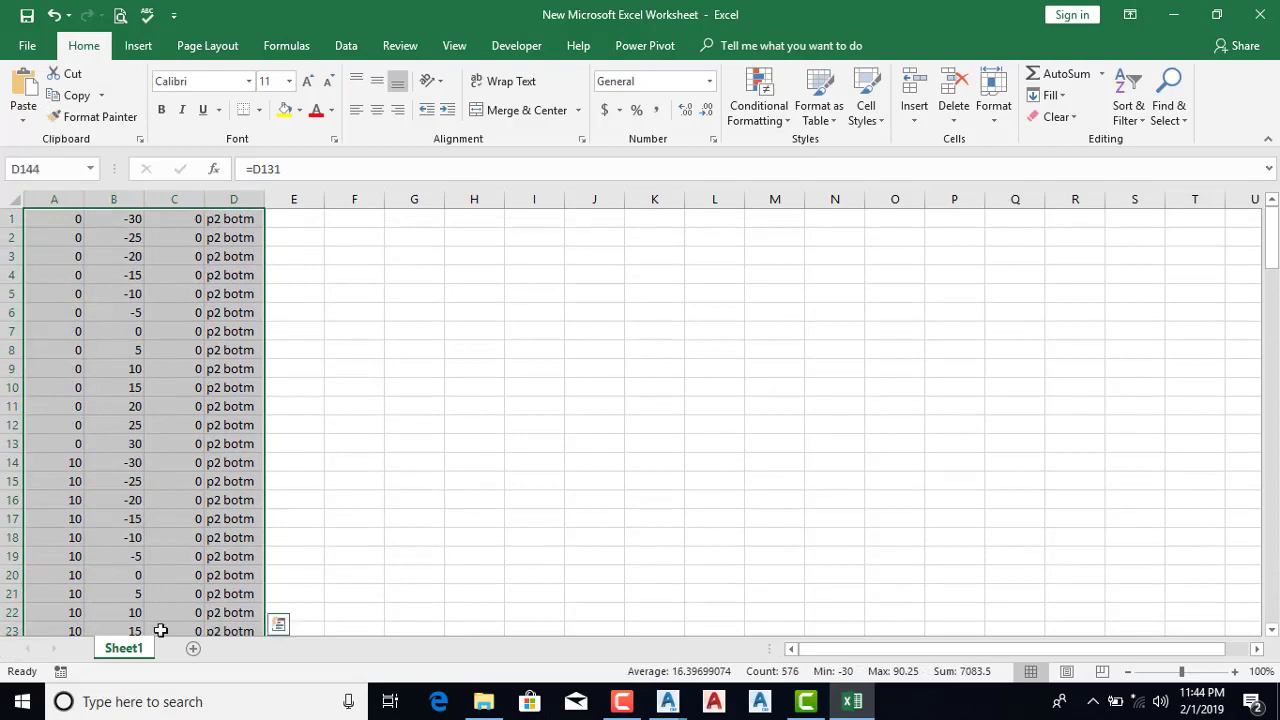
Rename the Sheet1 worksheet tab to 'botem p2'
{"action": "double_click", "coordinate": [124, 648]}
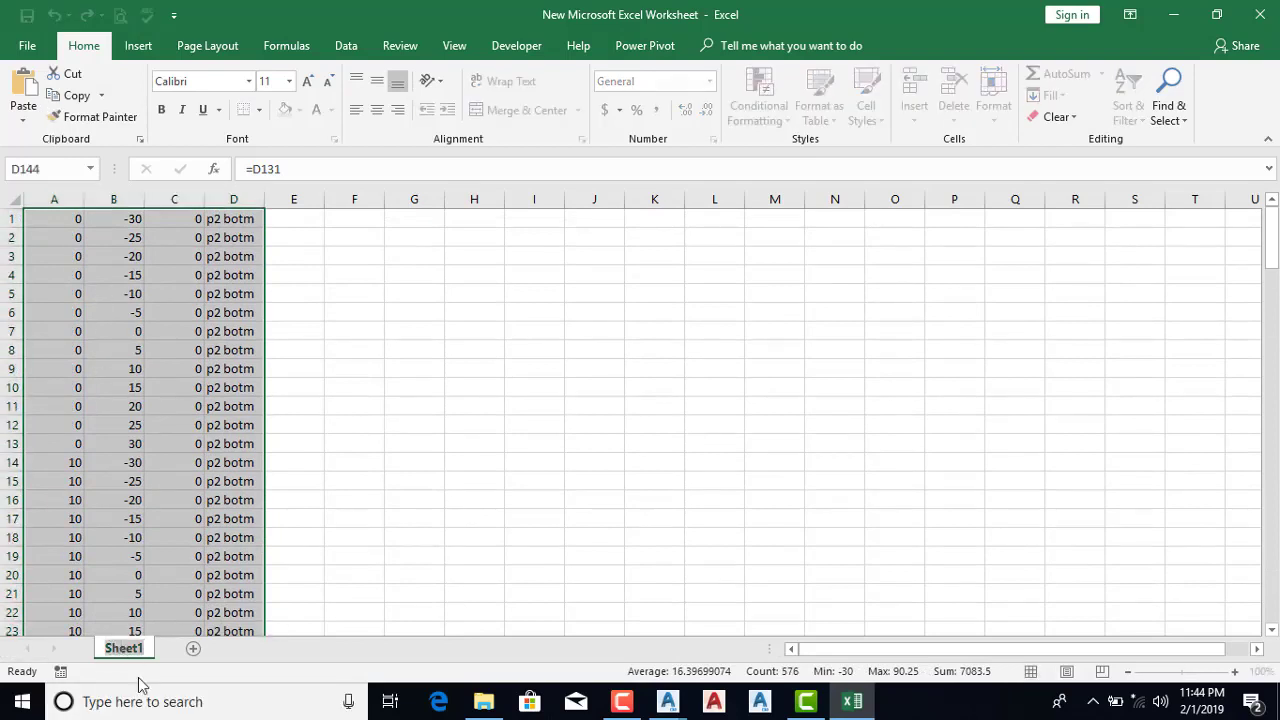
{"action": "type", "text": "bo"}
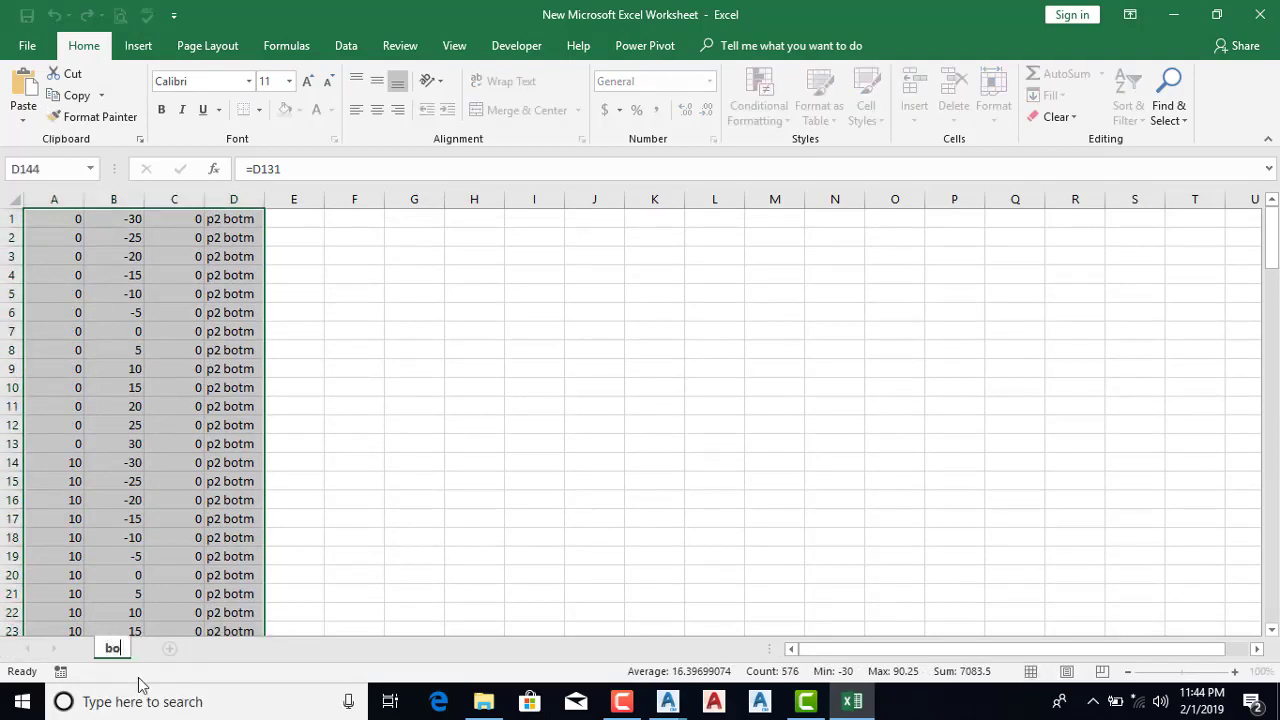
{"action": "type", "text": "tem"}
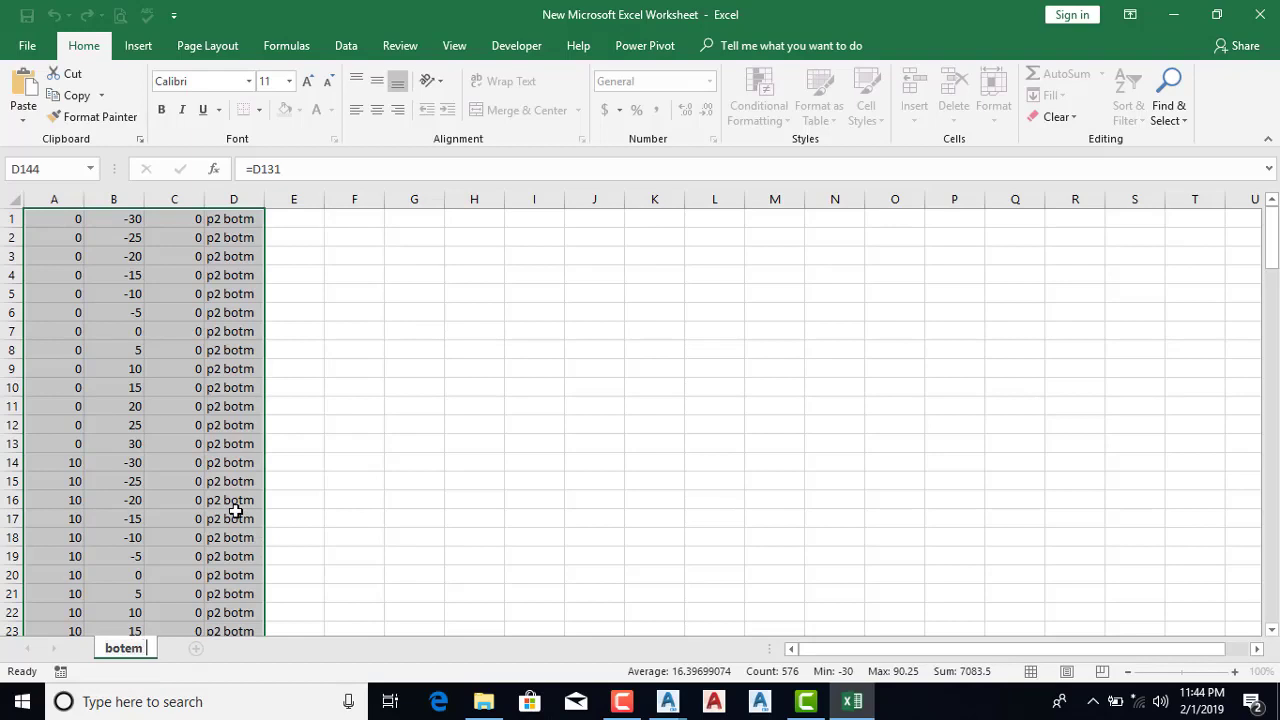
{"action": "type", "text": " p"}
{"action": "key", "text": "BackSpace"}
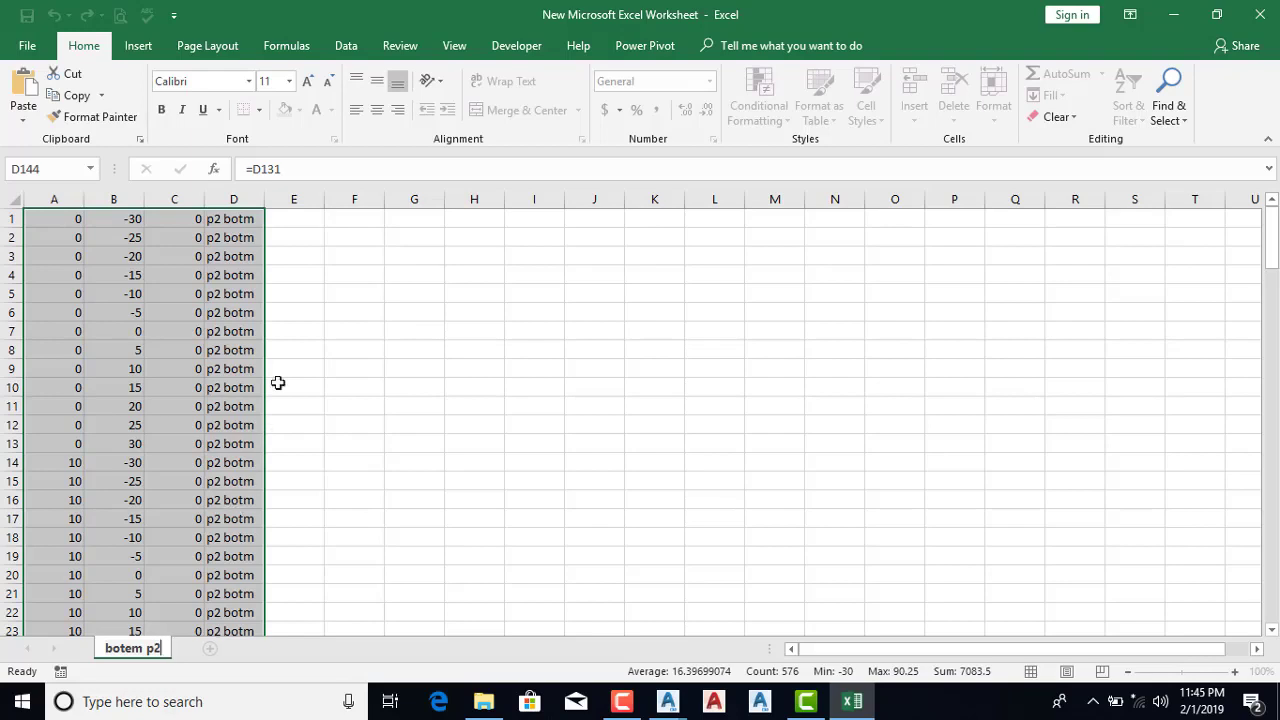
{"action": "left_click", "coordinate": [278, 368]}
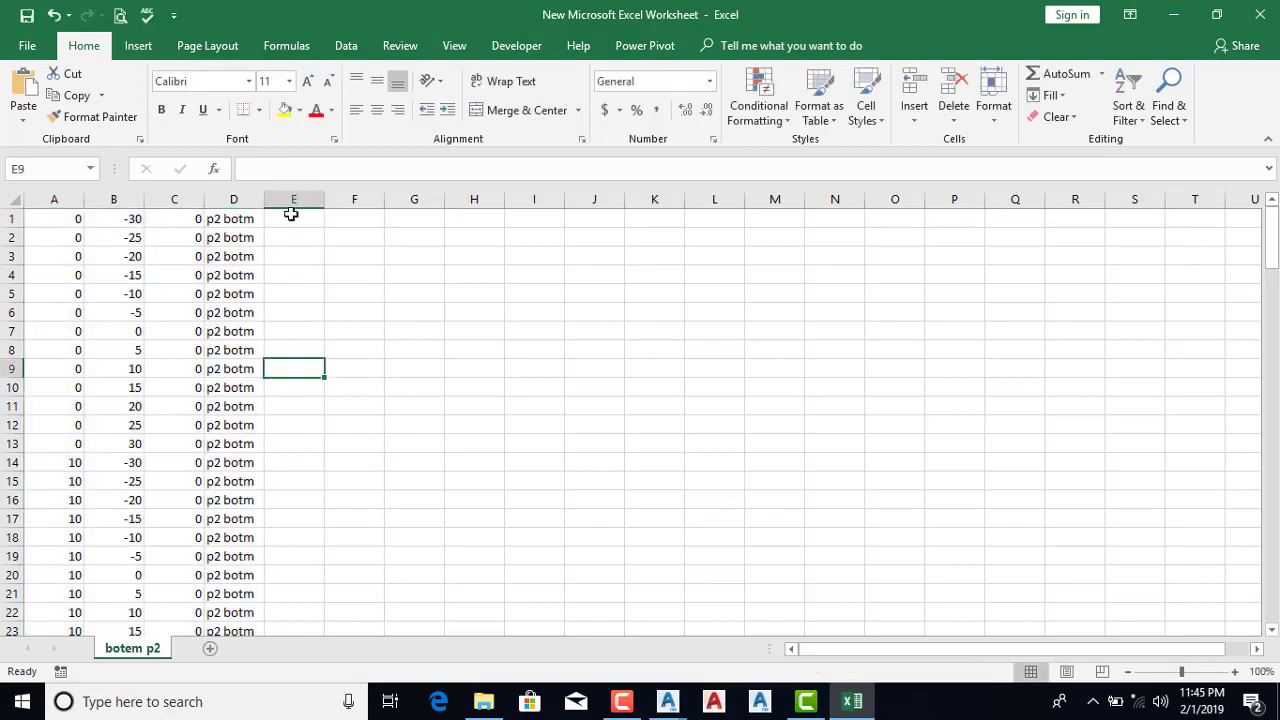
{"action": "left_click", "coordinate": [290, 216]}
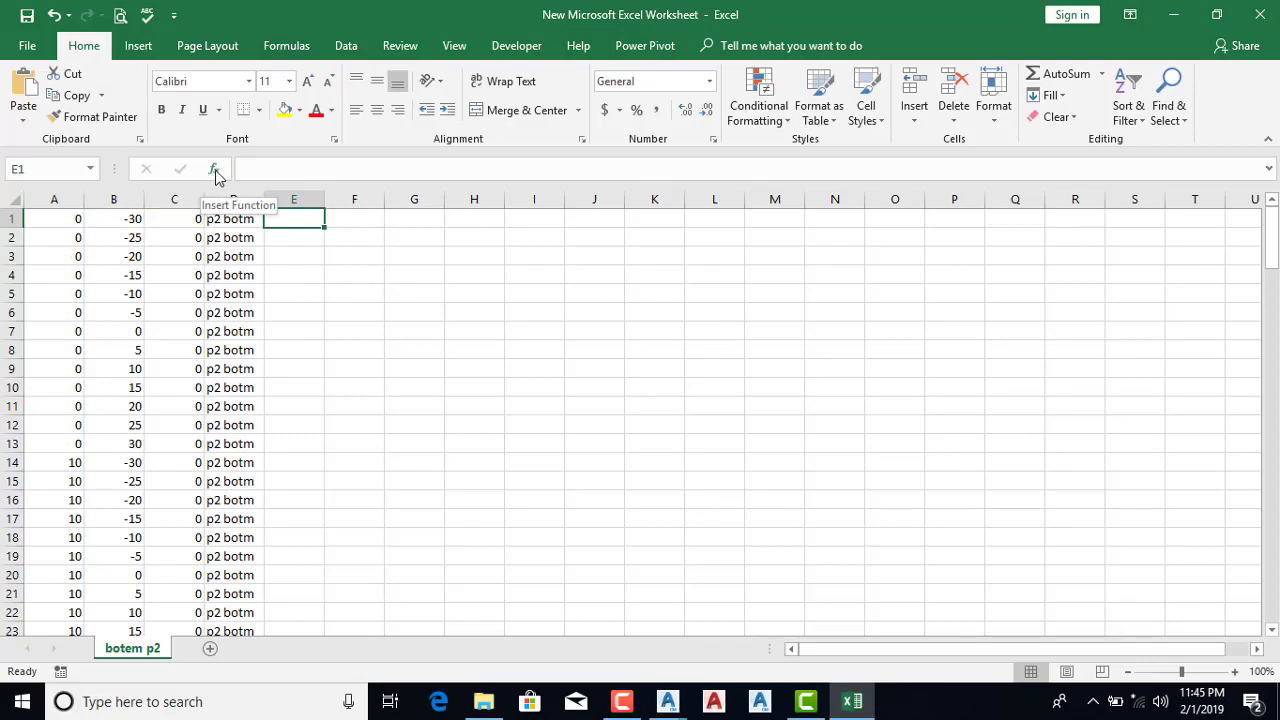
Start a CONCATENATE formula in E1 with A1, a space and B1 as the first pieces
{"action": "left_click", "coordinate": [215, 172]}
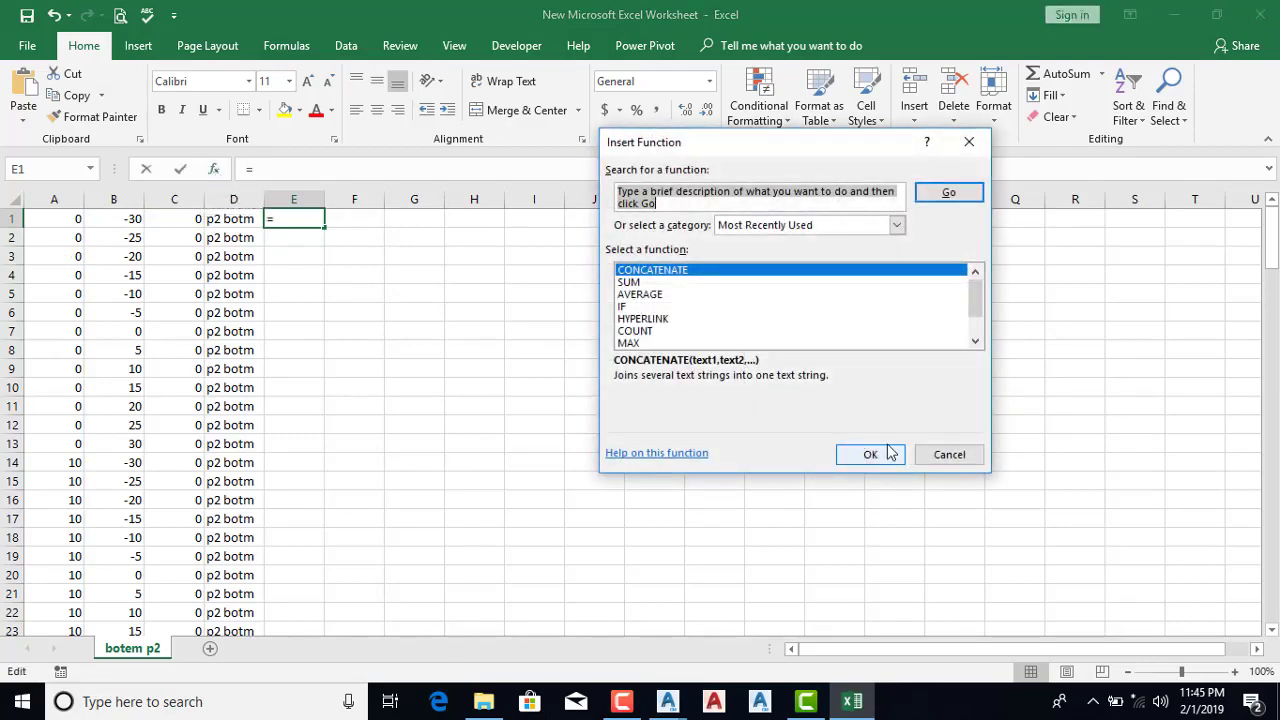
{"action": "left_click", "coordinate": [889, 453]}
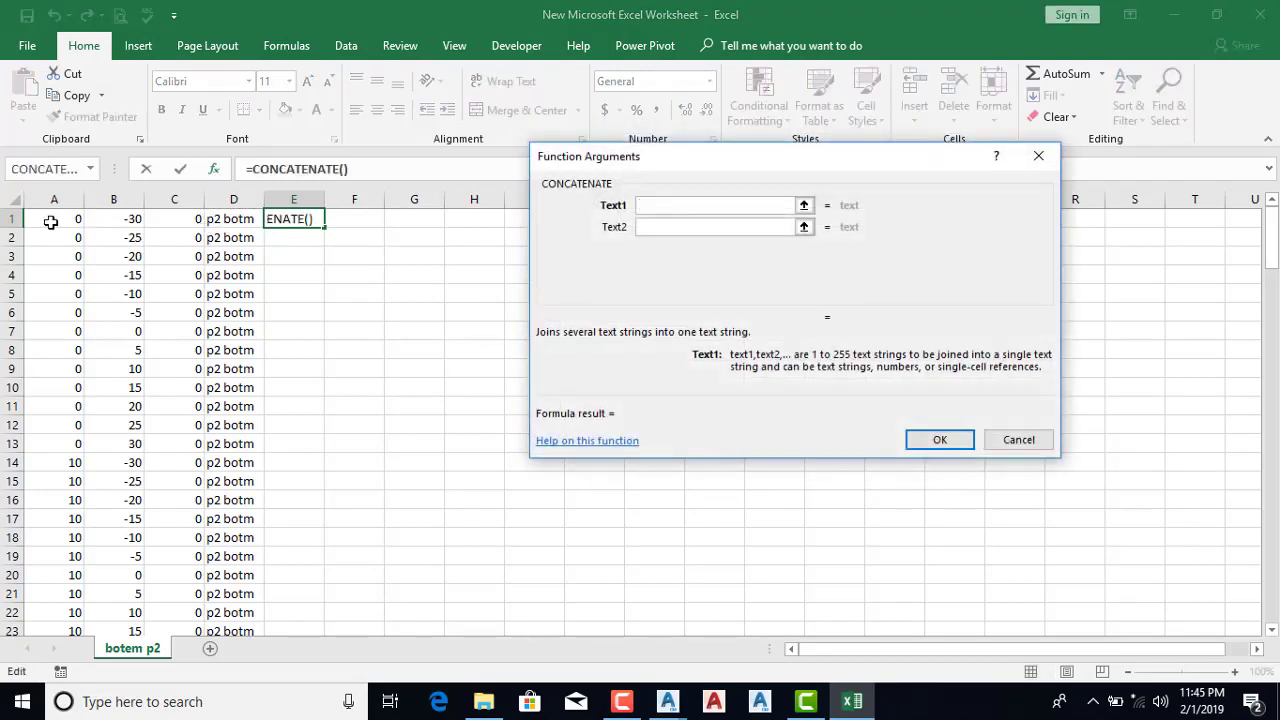
{"action": "left_click", "coordinate": [50, 222]}
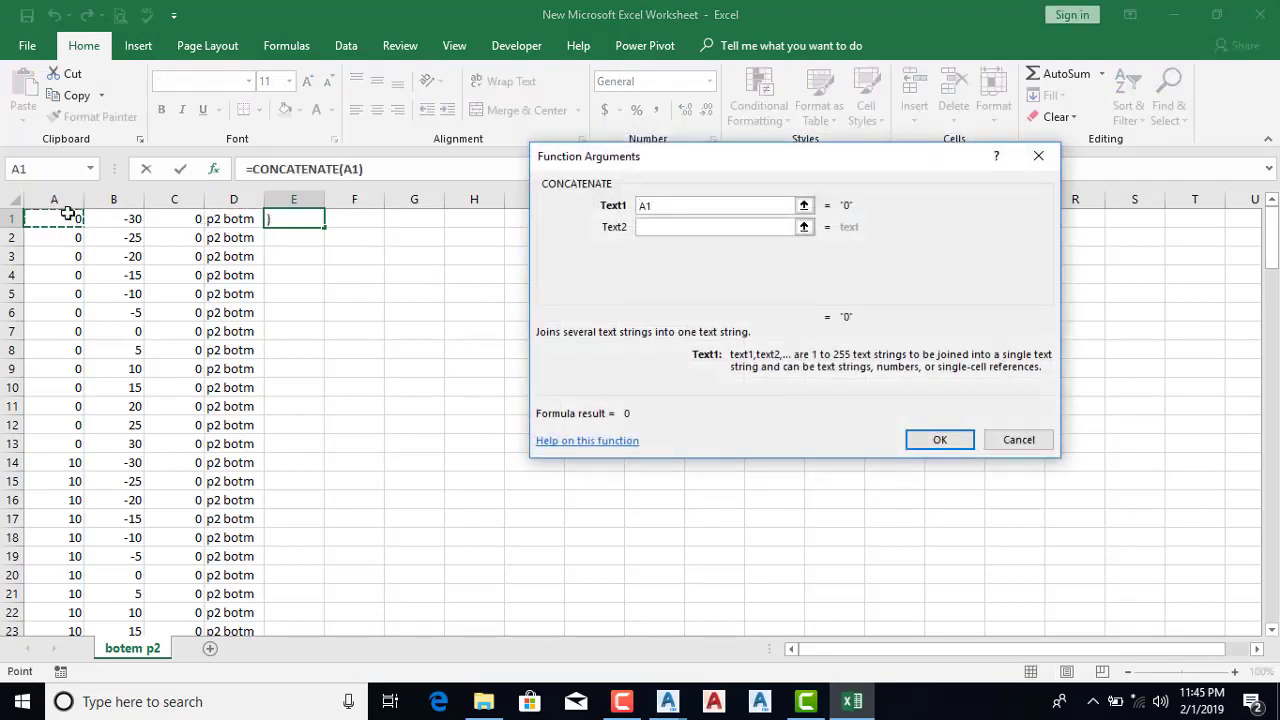
{"action": "left_click", "coordinate": [666, 228]}
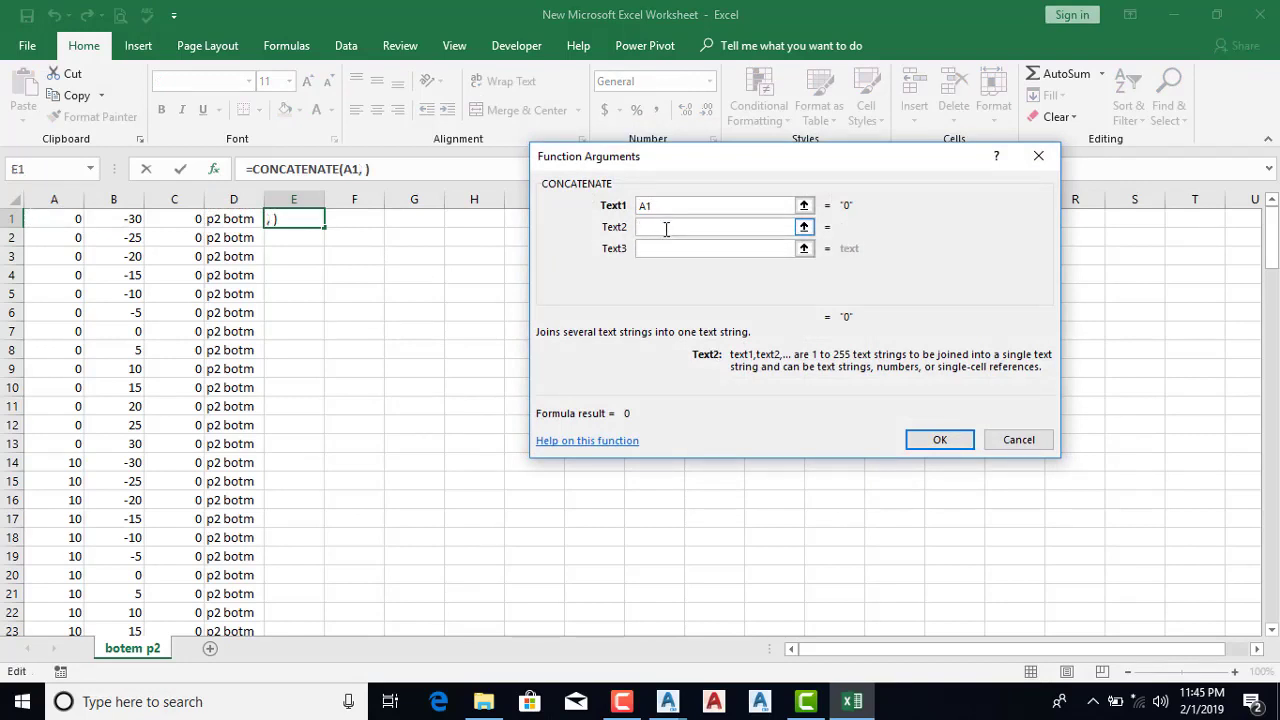
{"action": "left_click", "coordinate": [664, 248]}
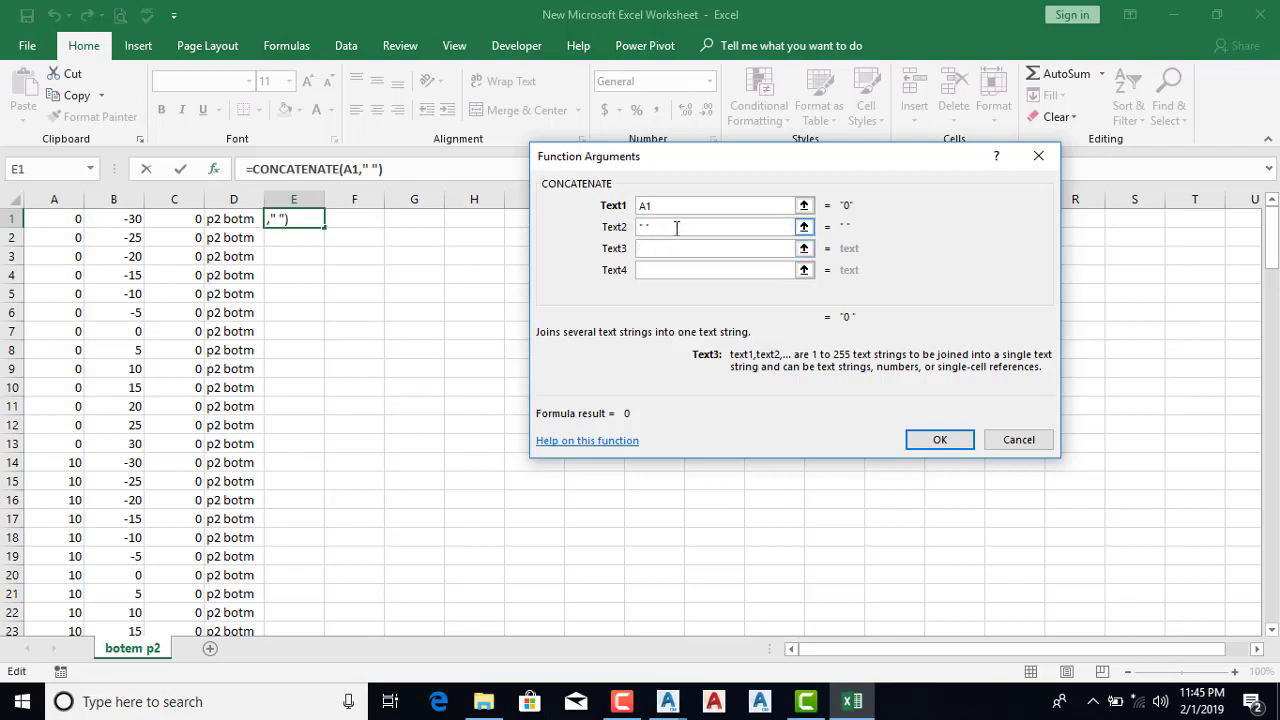
{"action": "left_click", "coordinate": [124, 222]}
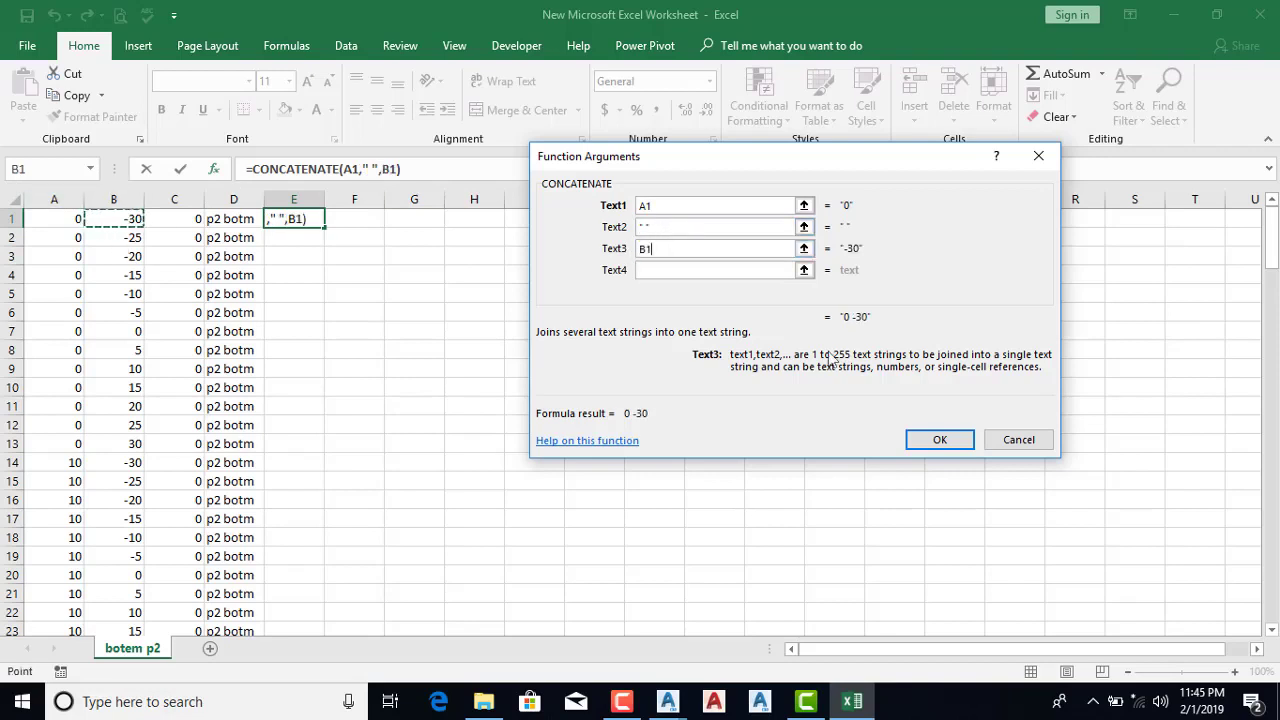
{"action": "left_click", "coordinate": [667, 270]}
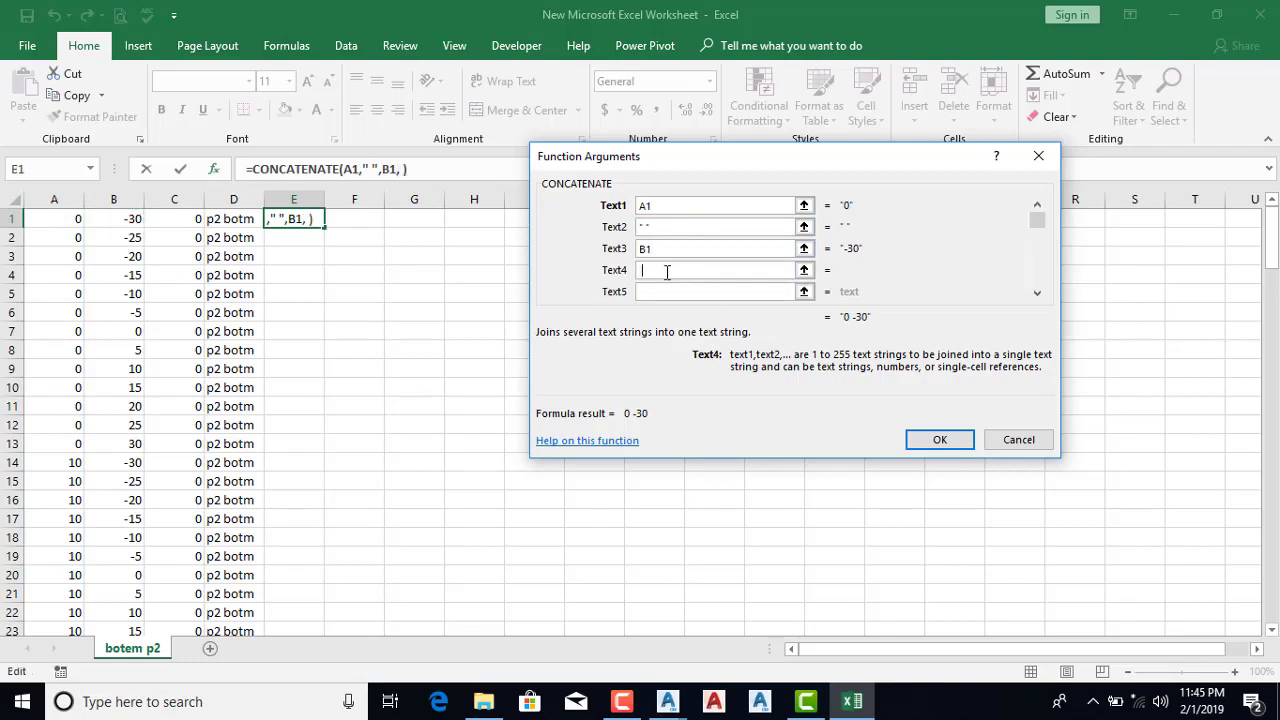
Finish the formula with a space, C1, a space and D1: CONCATENATE(A1," ",B1," ",C1," ",D1)
{"action": "type", "text": "\" \""}
{"action": "key", "text": "Tab"}
{"action": "left_click", "coordinate": [186, 218]}
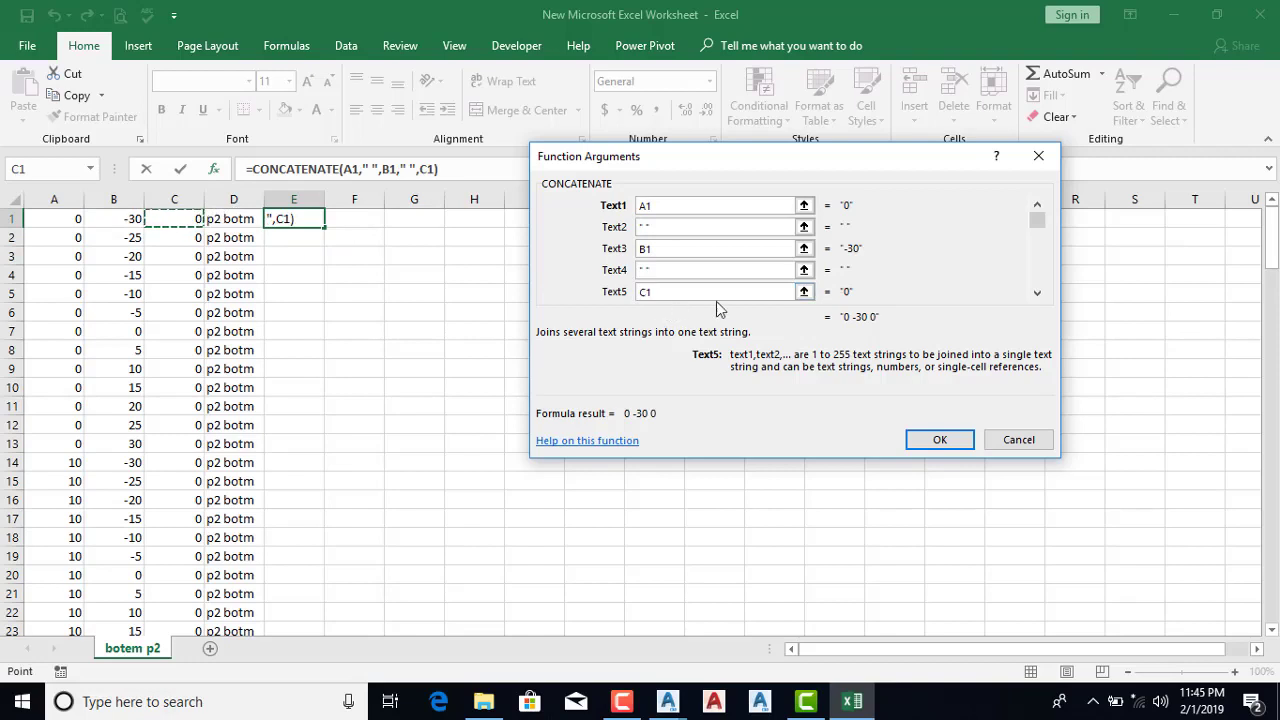
{"action": "left_click", "coordinate": [1037, 292]}
{"action": "left_click", "coordinate": [650, 269]}
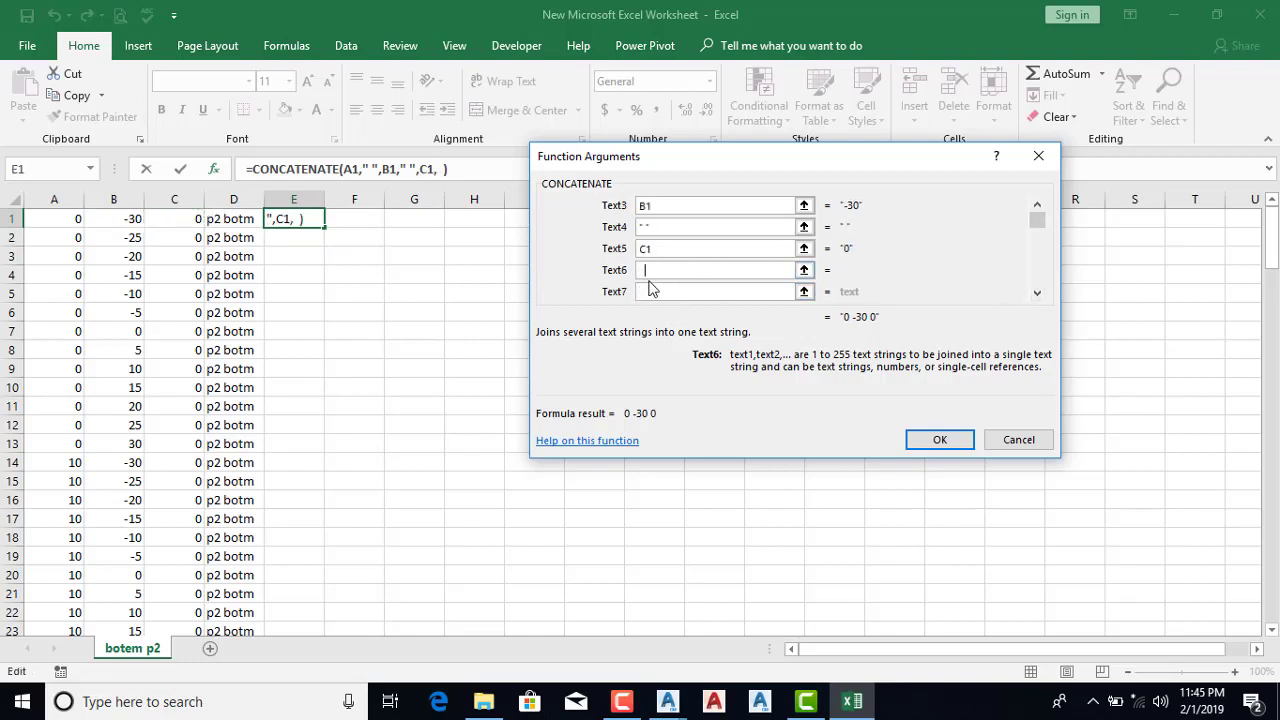
{"action": "type", "text": "\" \""}
{"action": "left_click", "coordinate": [657, 291]}
{"action": "left_click", "coordinate": [233, 218]}
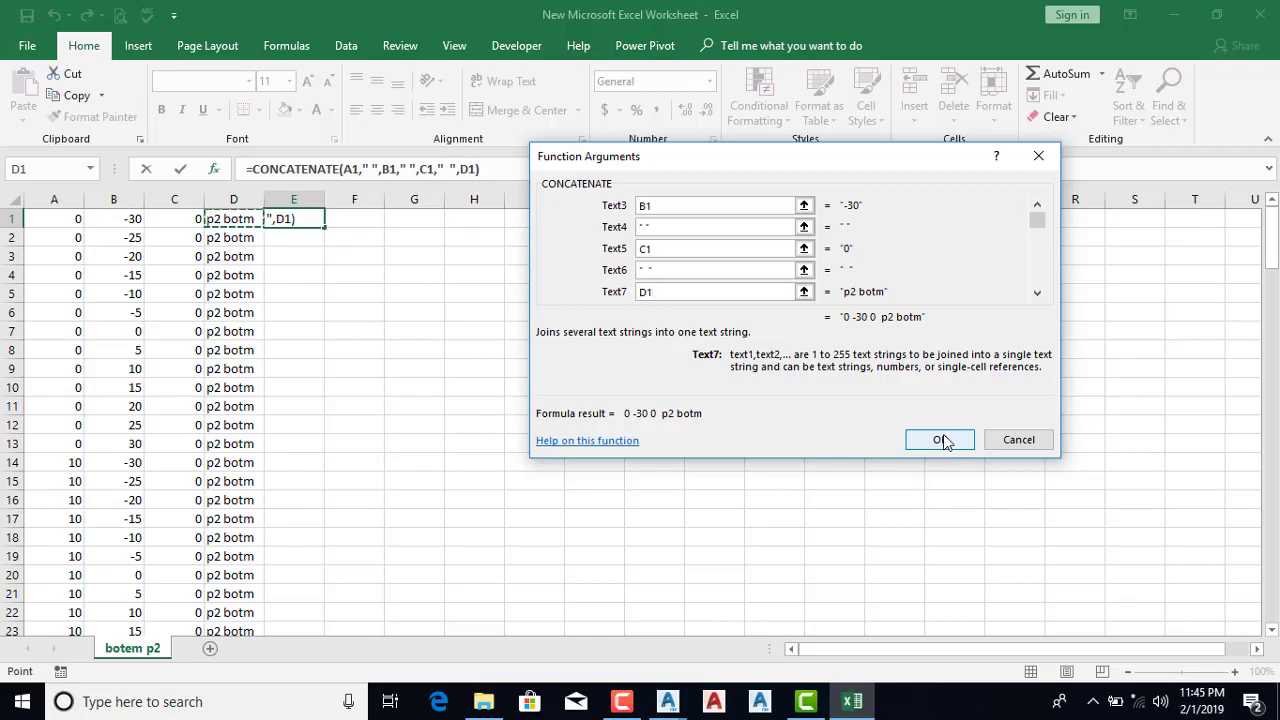
{"action": "left_click", "coordinate": [940, 440]}
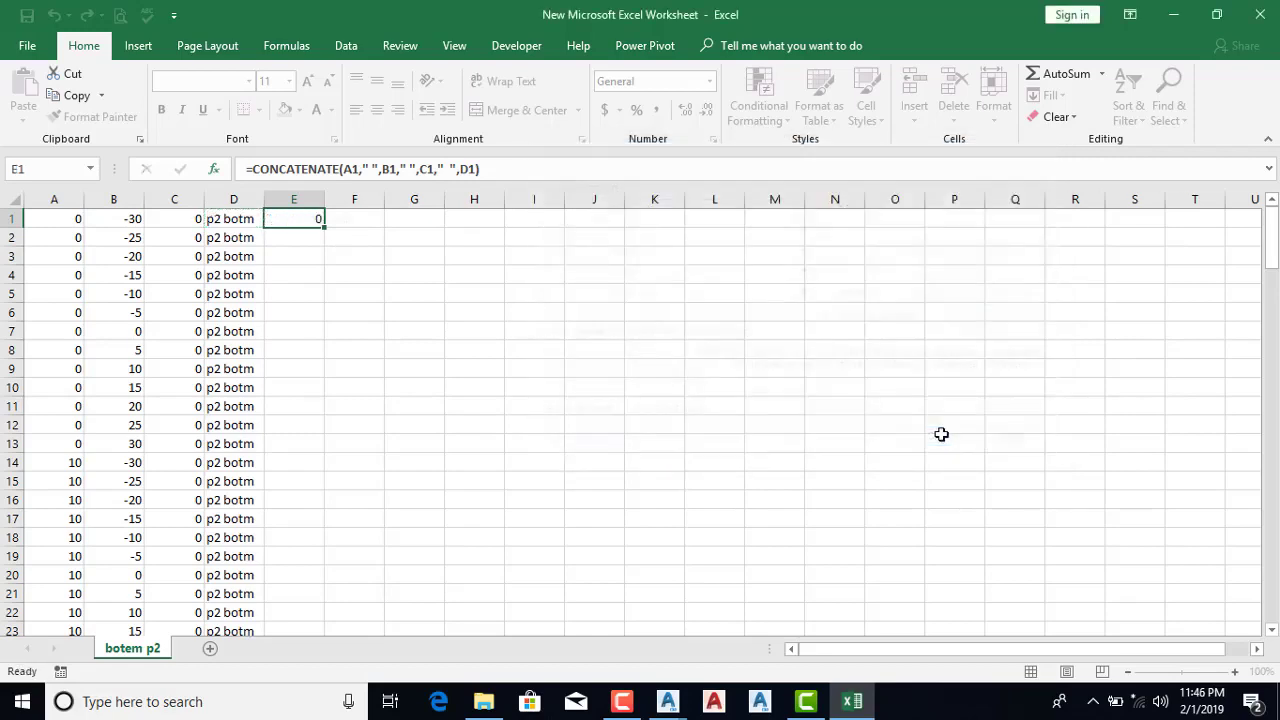
Fill the formula down all 144 rows, copy column E, and minimize Excel
{"action": "double_click", "coordinate": [325, 227]}
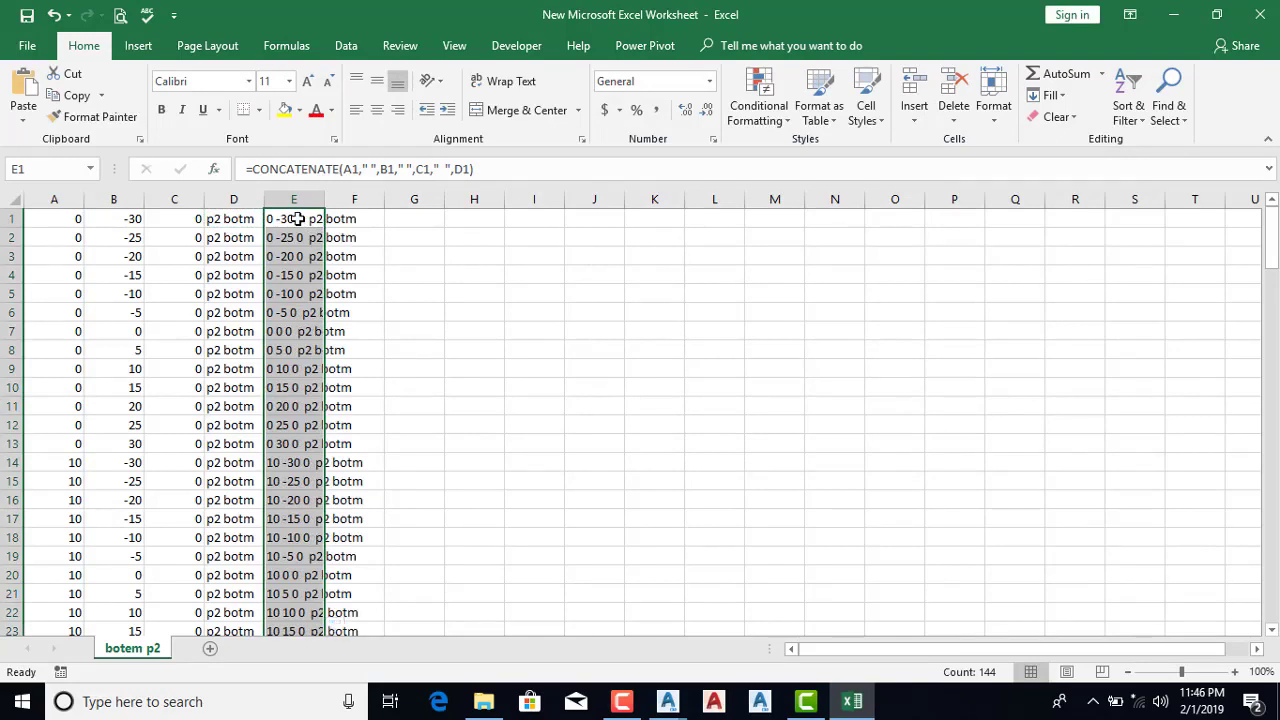
{"action": "right_click", "coordinate": [295, 215]}
{"action": "left_click", "coordinate": [340, 253]}
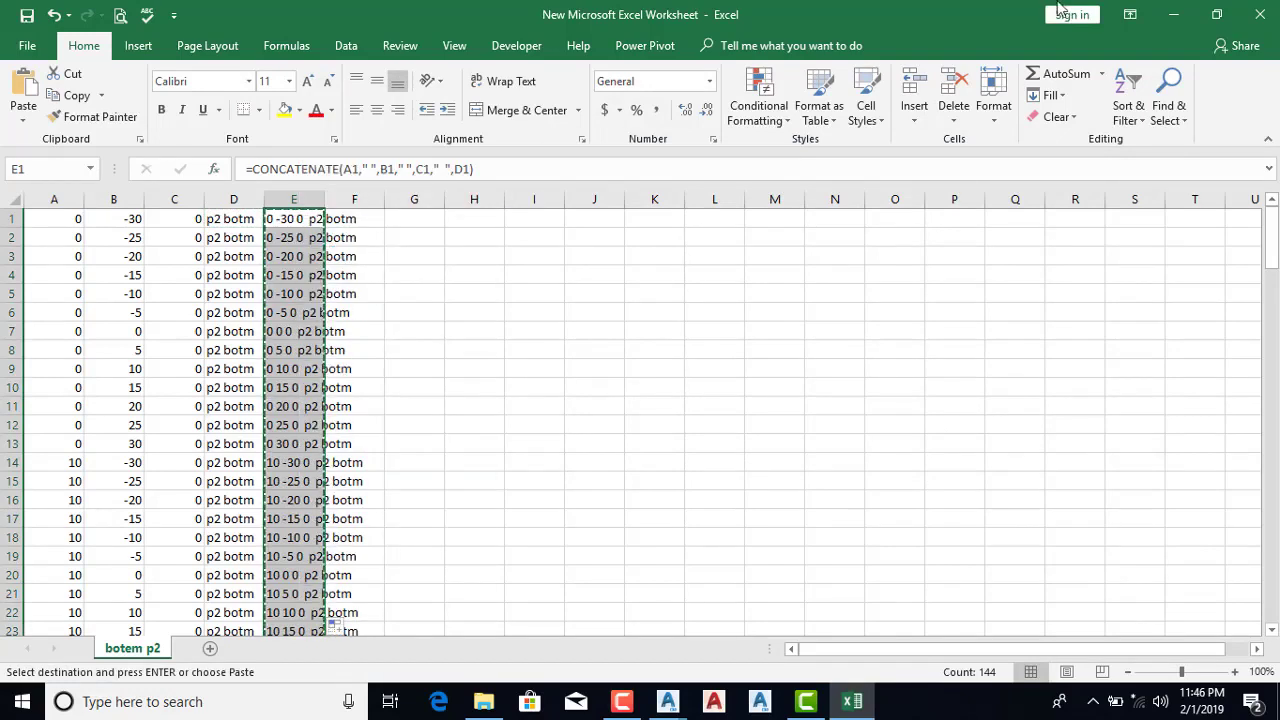
{"action": "left_click", "coordinate": [1173, 15]}
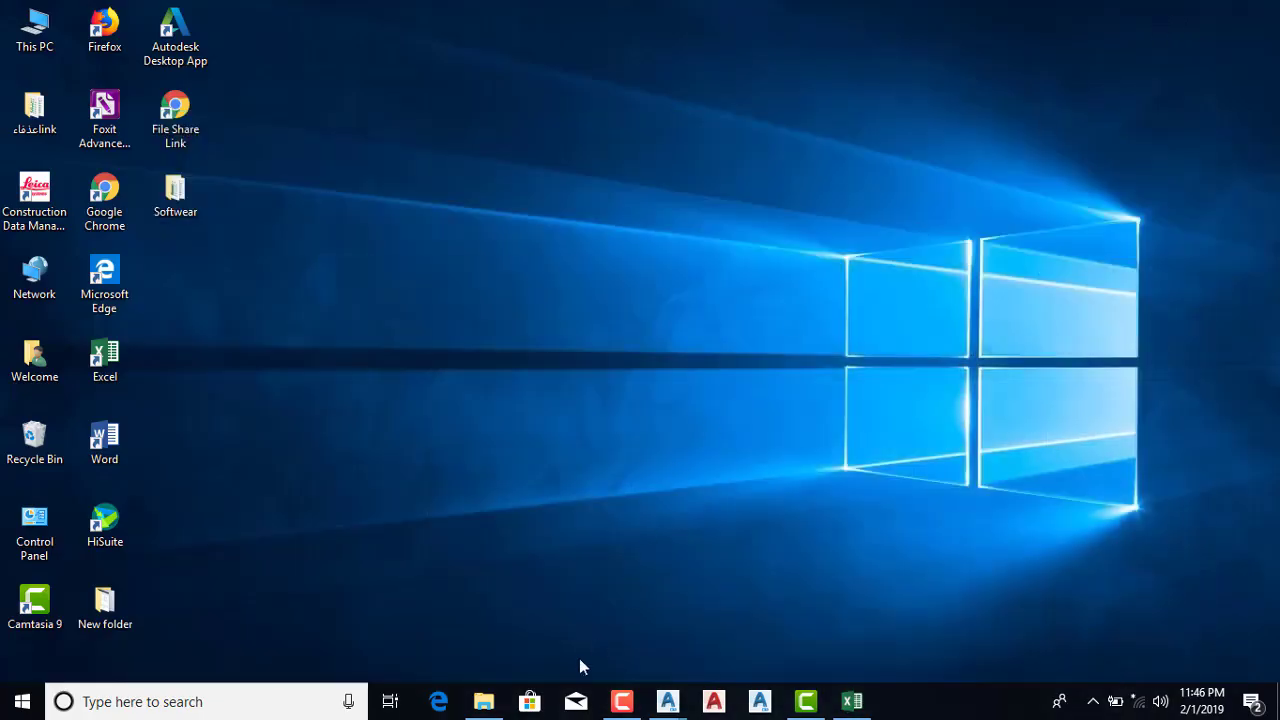
{"action": "mouse_move", "coordinate": [668, 701]}
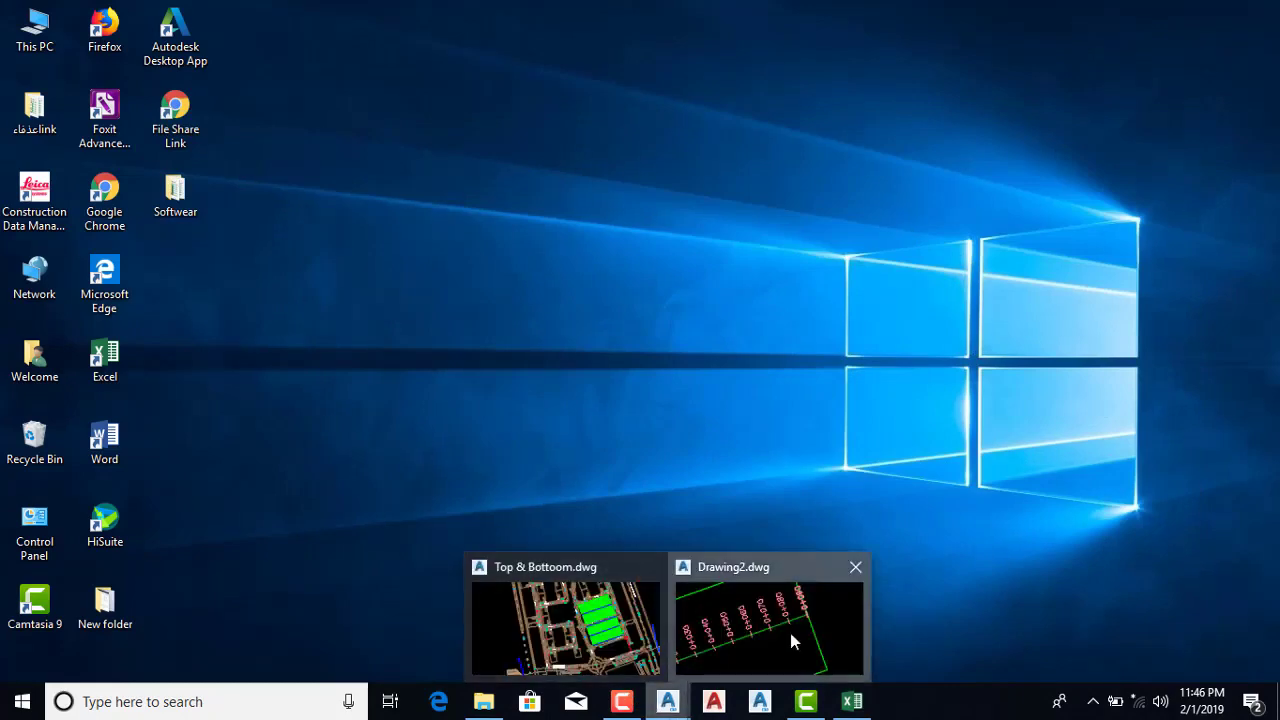
Bring Drawing2 back in Civil 3D, maximized, with the Toolspace panel closed
{"action": "left_click", "coordinate": [790, 633]}
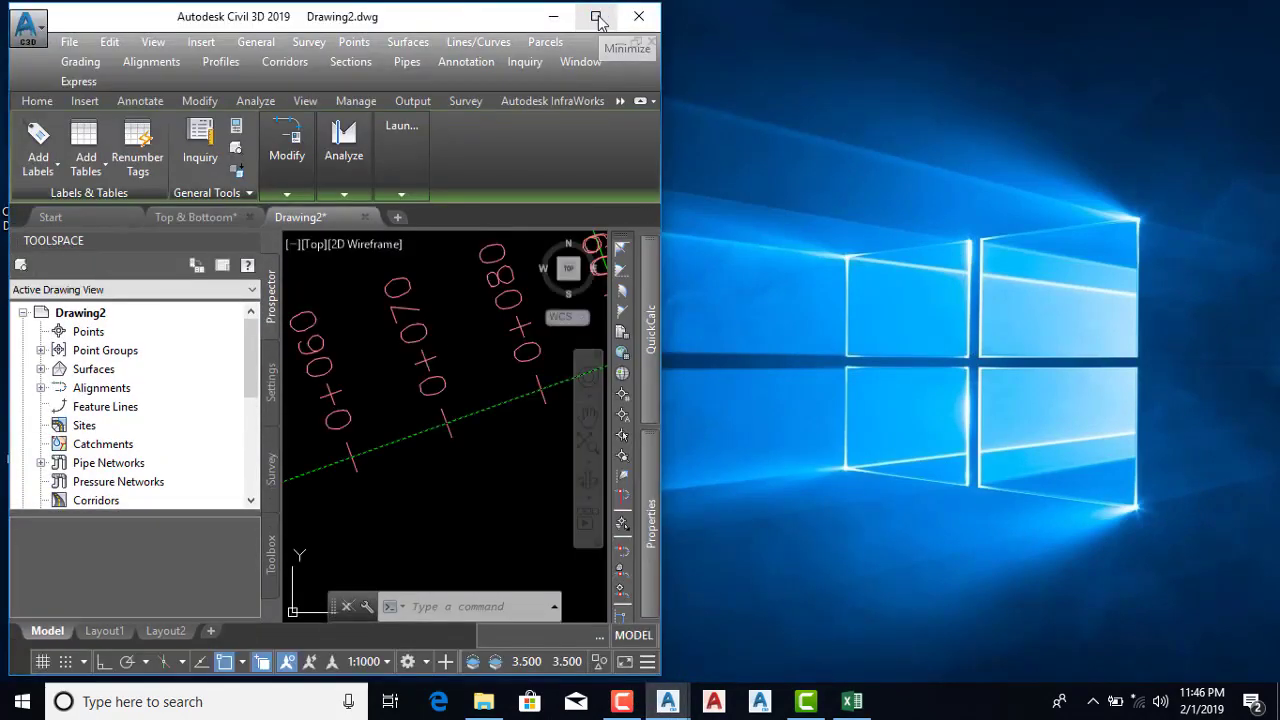
{"action": "left_click", "coordinate": [597, 18]}
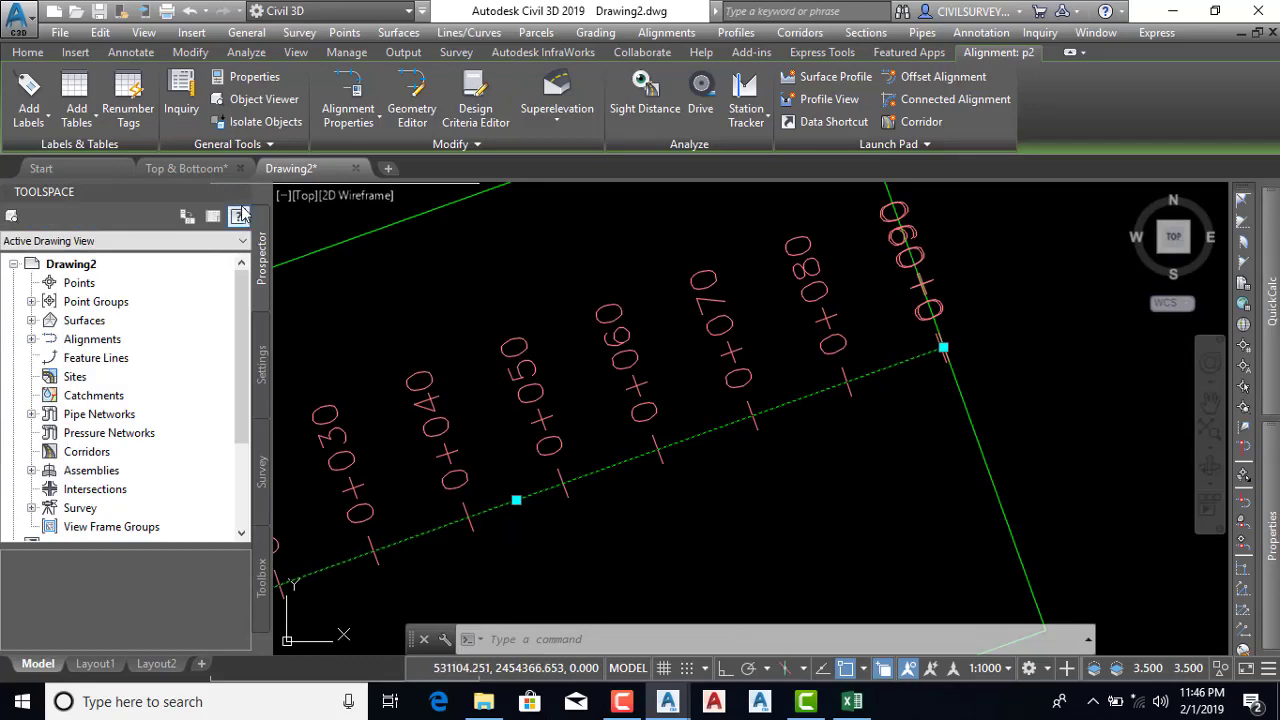
{"action": "left_click", "coordinate": [240, 193]}
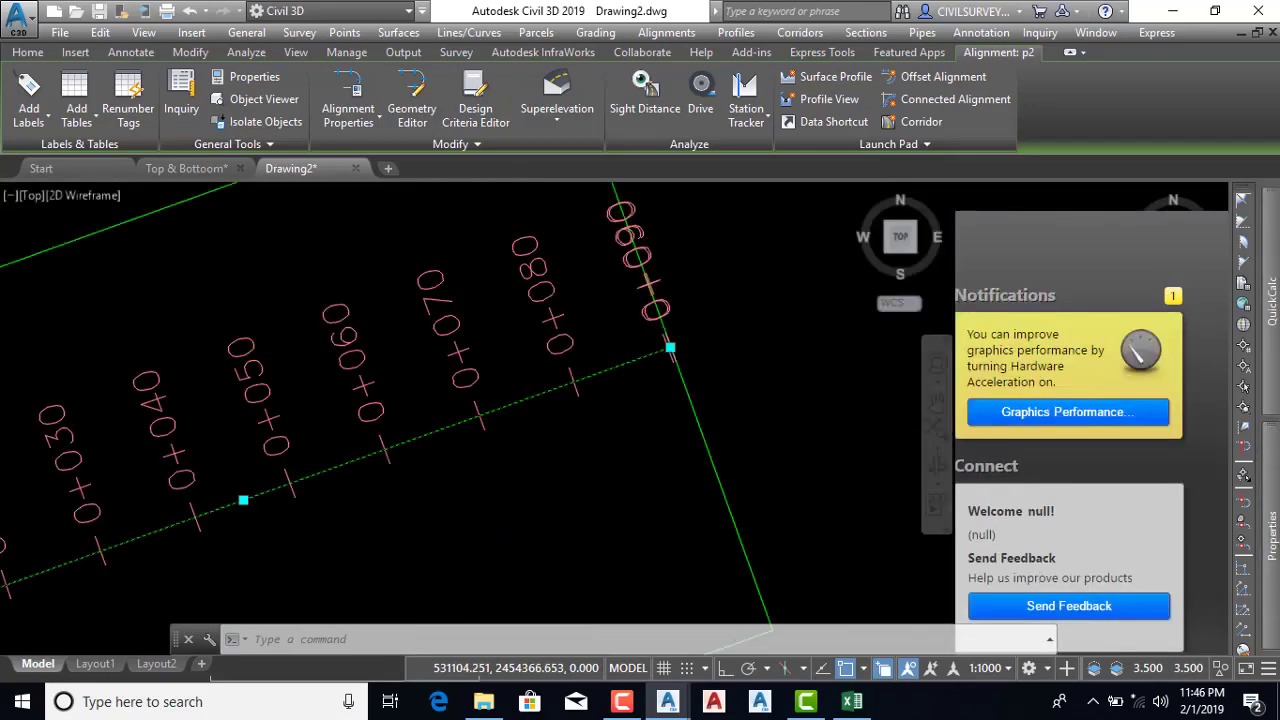
{"action": "scroll", "coordinate": [505, 520], "scroll_direction": "down", "scroll_amount": 4}
{"action": "scroll", "coordinate": [614, 343], "scroll_direction": "down", "scroll_amount": 2}
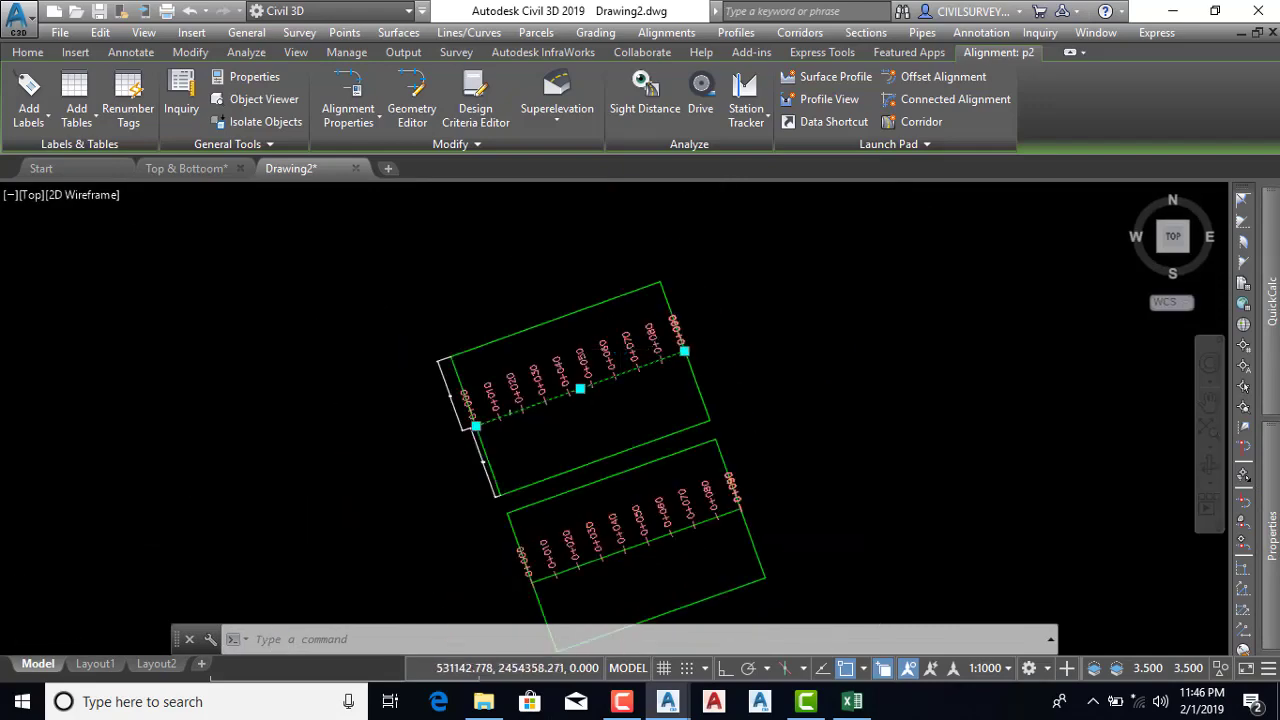
{"action": "scroll", "coordinate": [495, 412], "scroll_direction": "up", "scroll_amount": 4}
Deselect the alignment and open Home > Points > Create Points - Alignments
{"action": "key", "text": "Escape"}
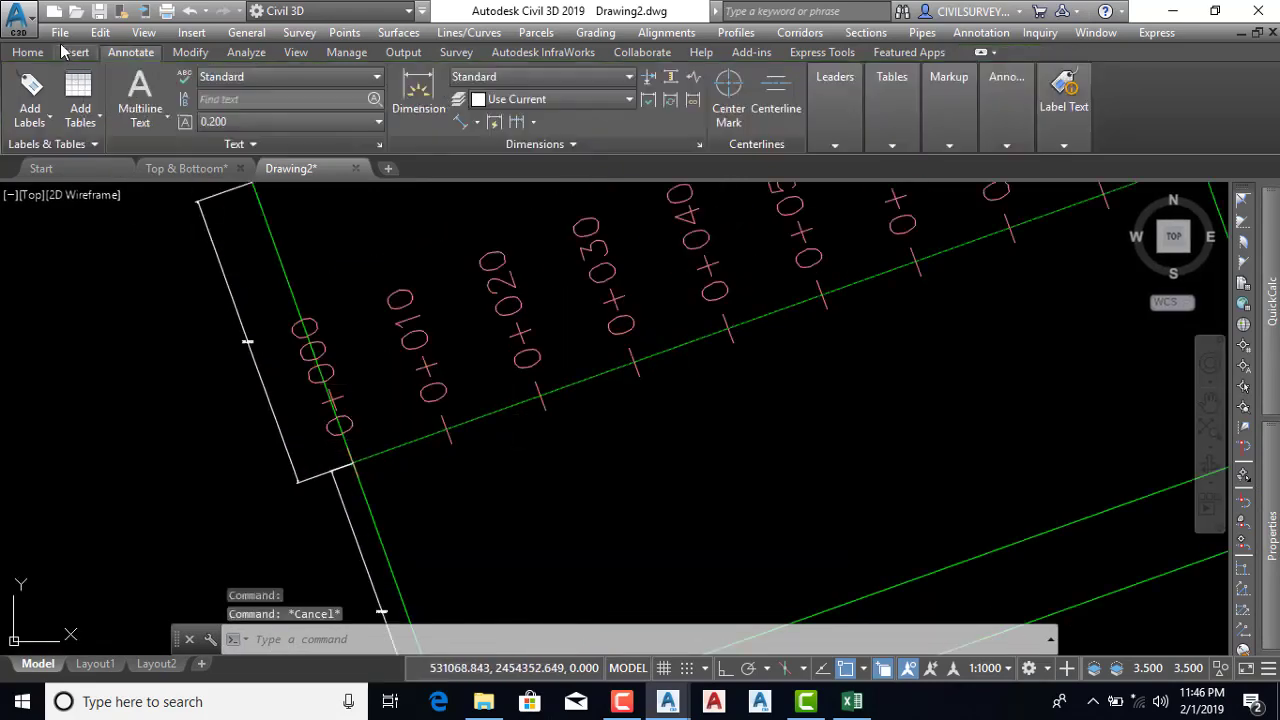
{"action": "left_click", "coordinate": [28, 54]}
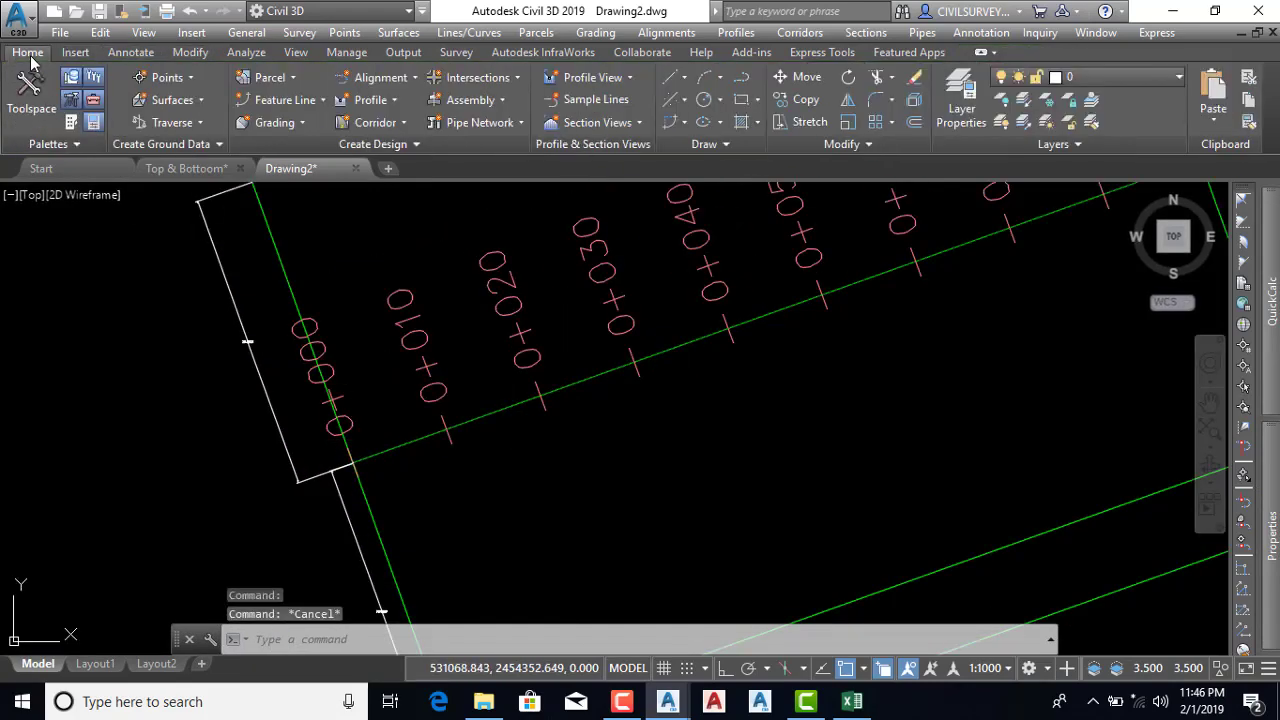
{"action": "left_click", "coordinate": [168, 77]}
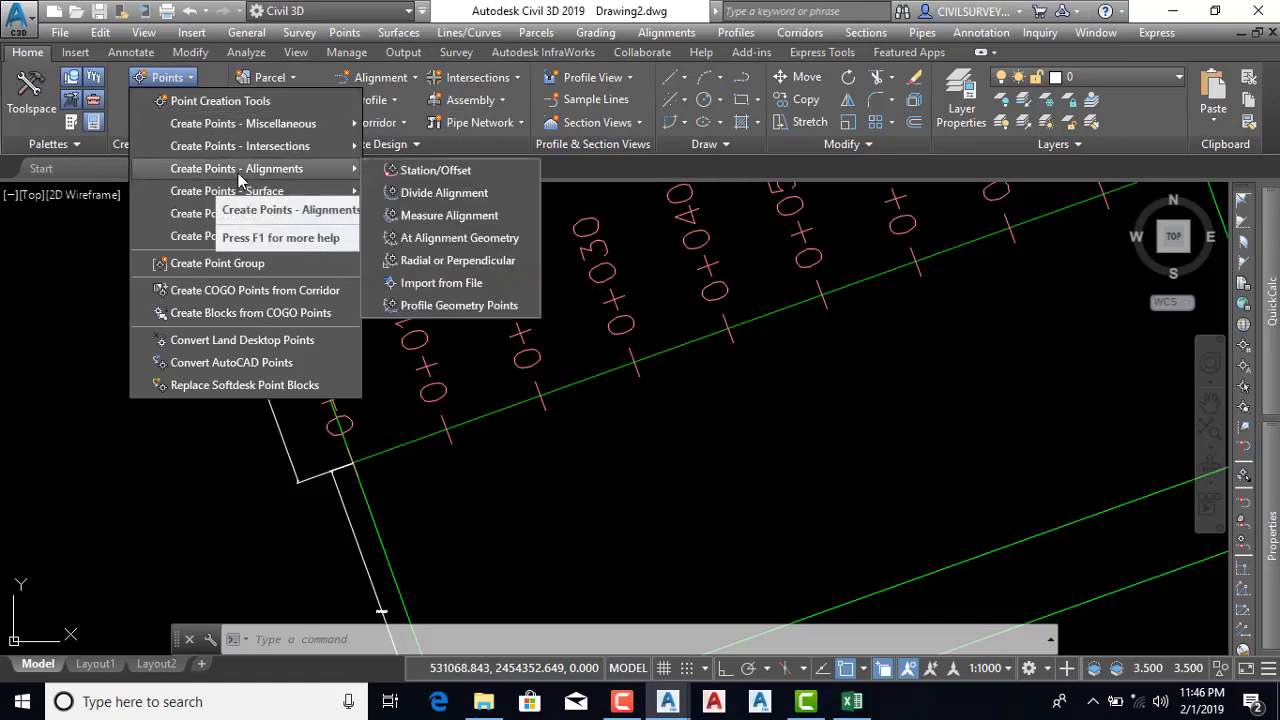
{"action": "mouse_move", "coordinate": [237, 169]}
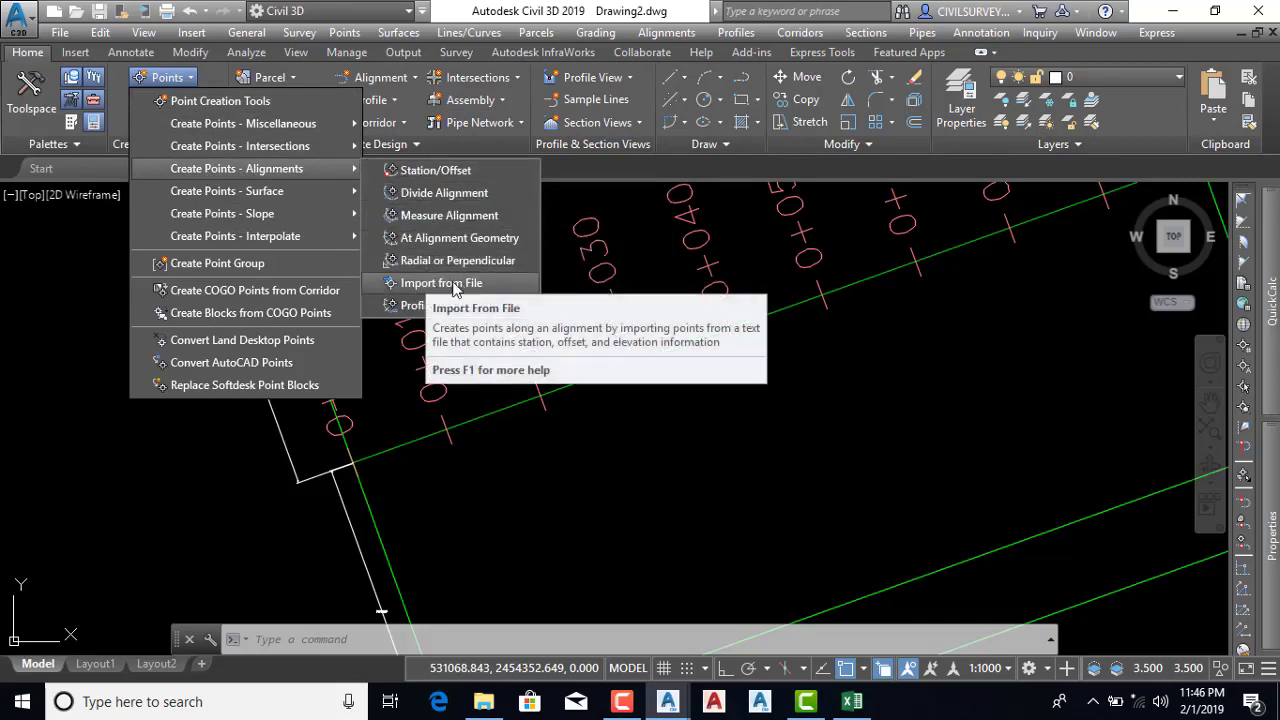
From Import from File, create a new text document 'p2 b' in my Quantity and open it in Notepad
{"action": "left_click", "coordinate": [455, 285]}
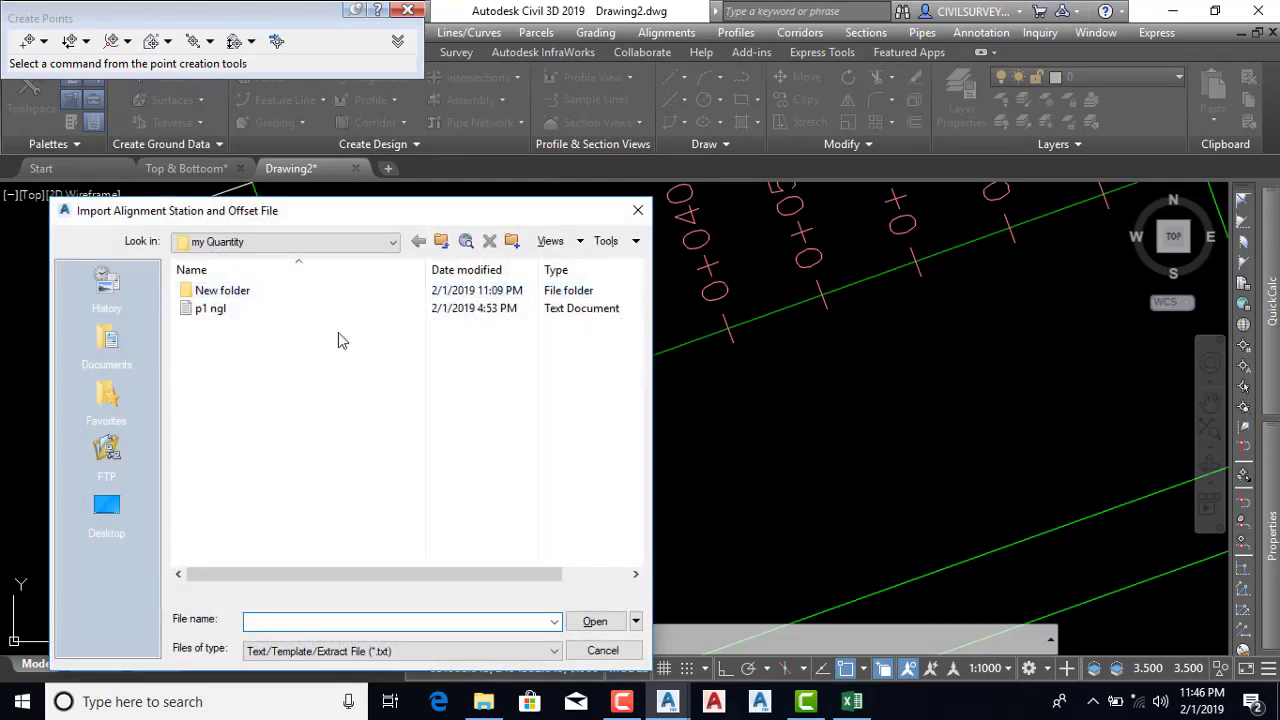
{"action": "right_click", "coordinate": [208, 338]}
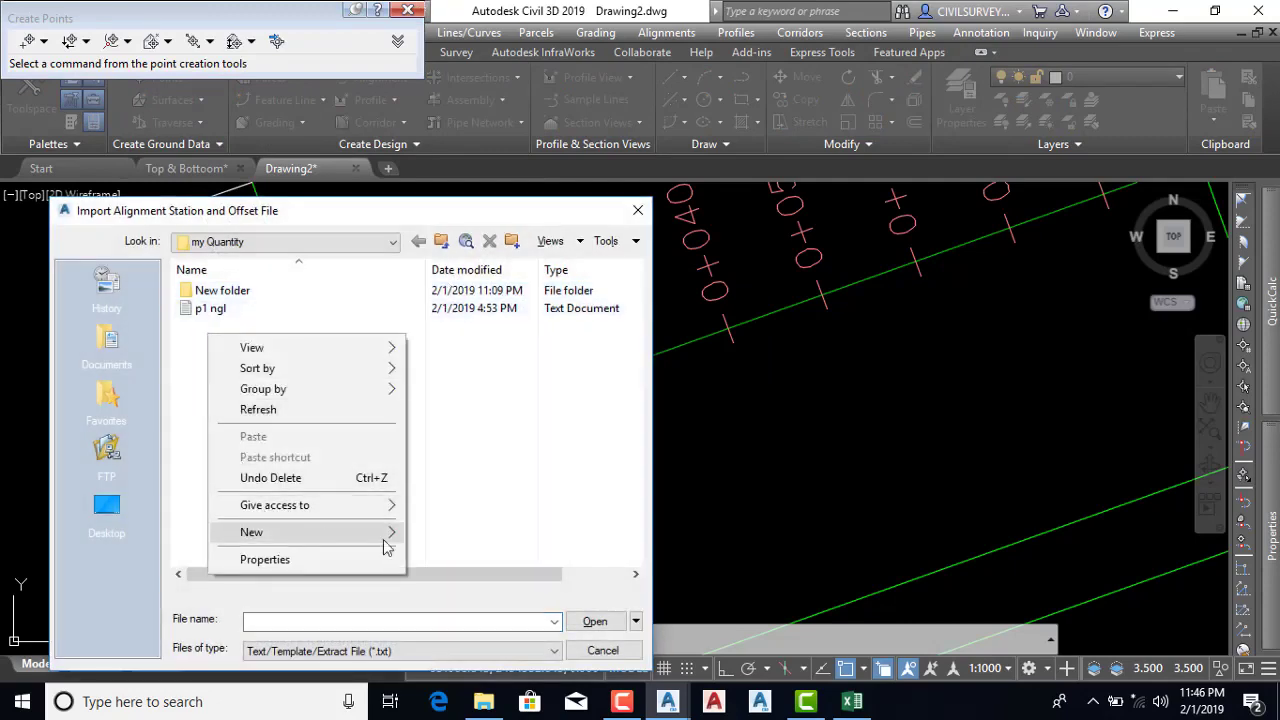
{"action": "mouse_move", "coordinate": [300, 532]}
{"action": "left_click", "coordinate": [464, 490]}
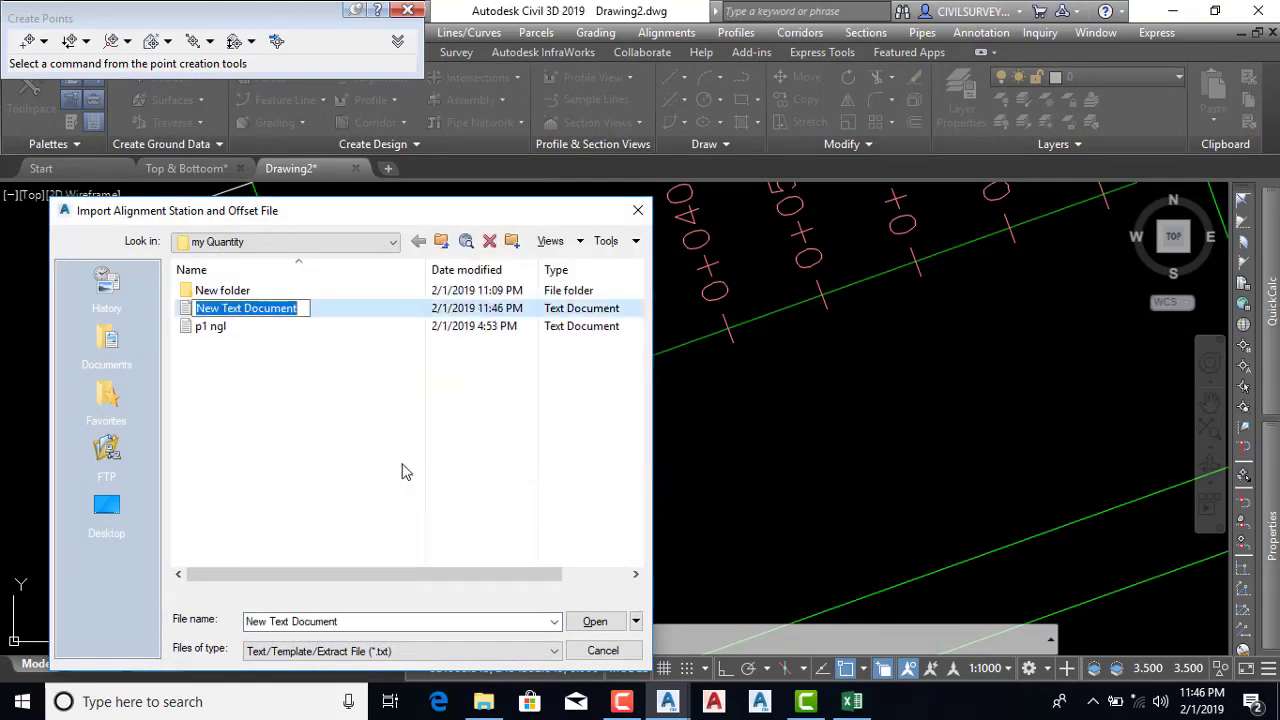
{"action": "type", "text": "p"}
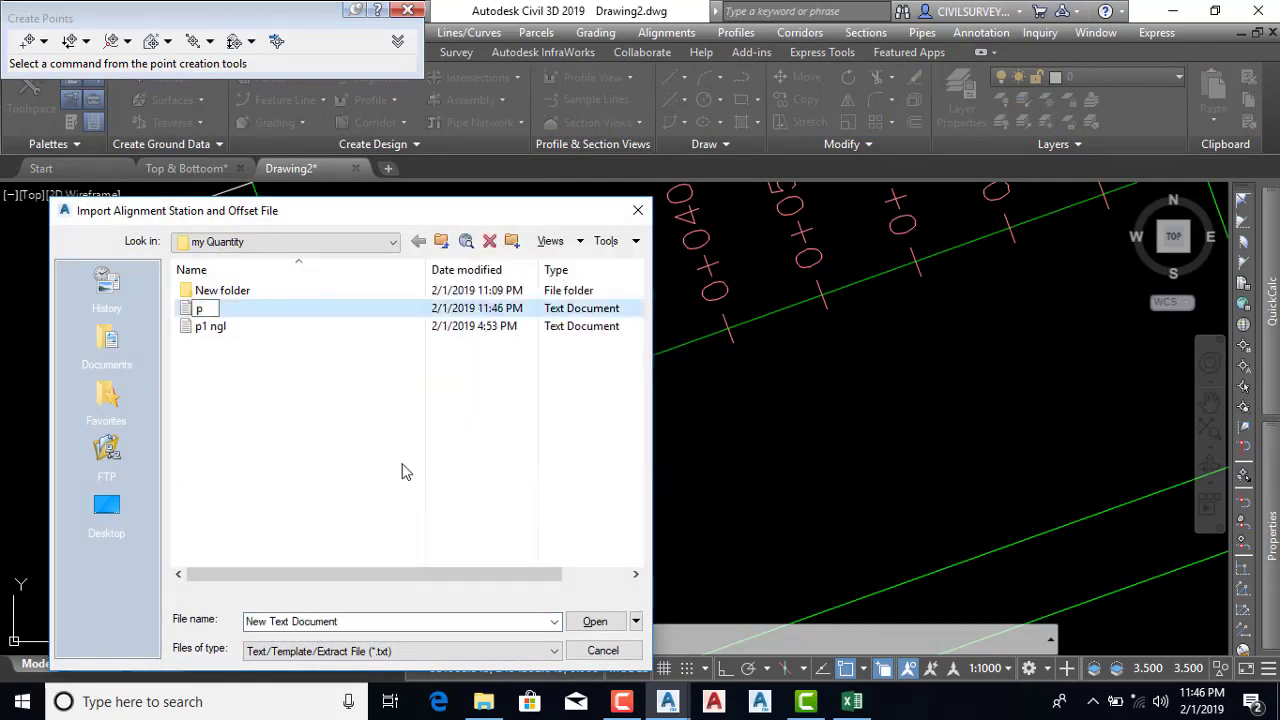
{"action": "type", "text": "2 b"}
{"action": "key", "text": "Return"}
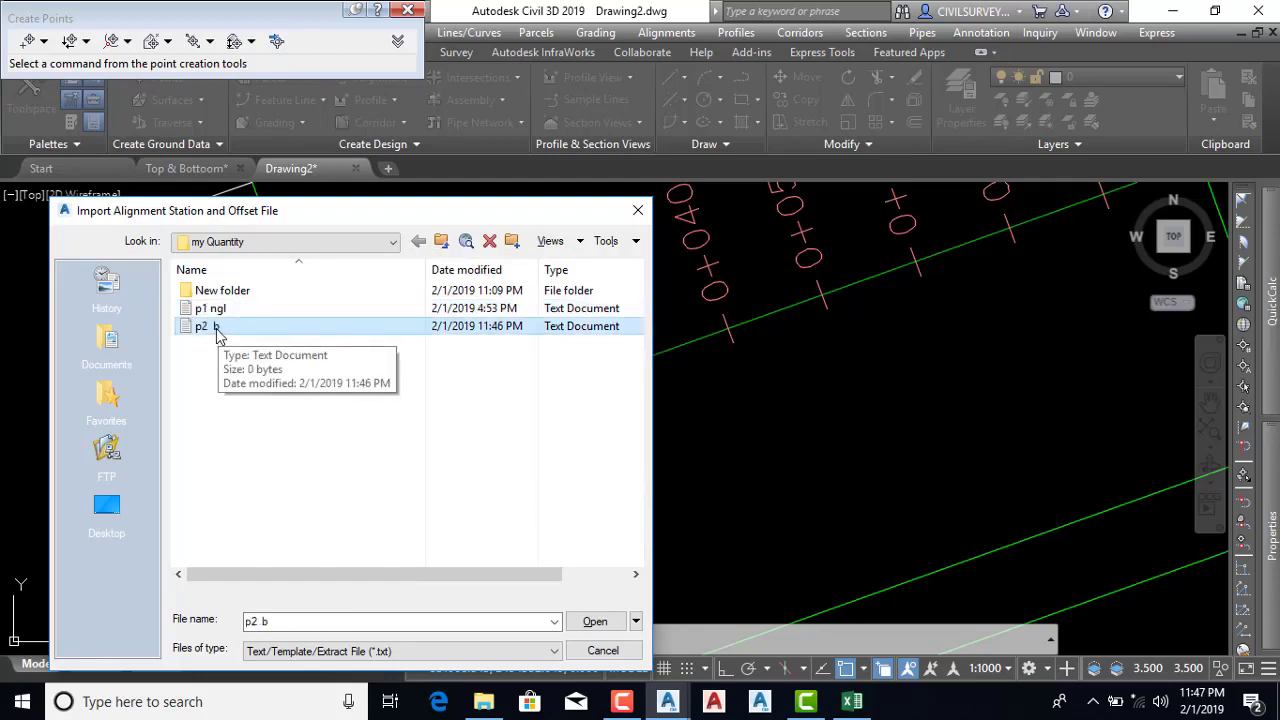
{"action": "right_click", "coordinate": [218, 336]}
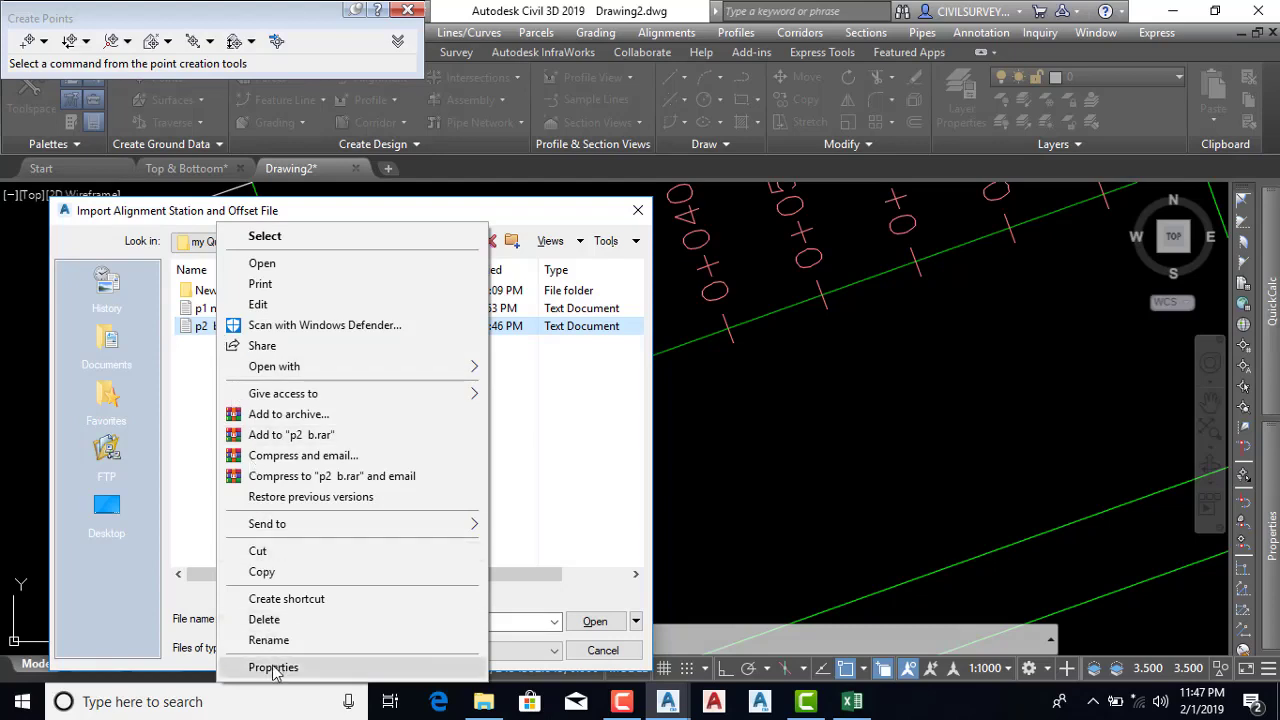
{"action": "left_click", "coordinate": [291, 267]}
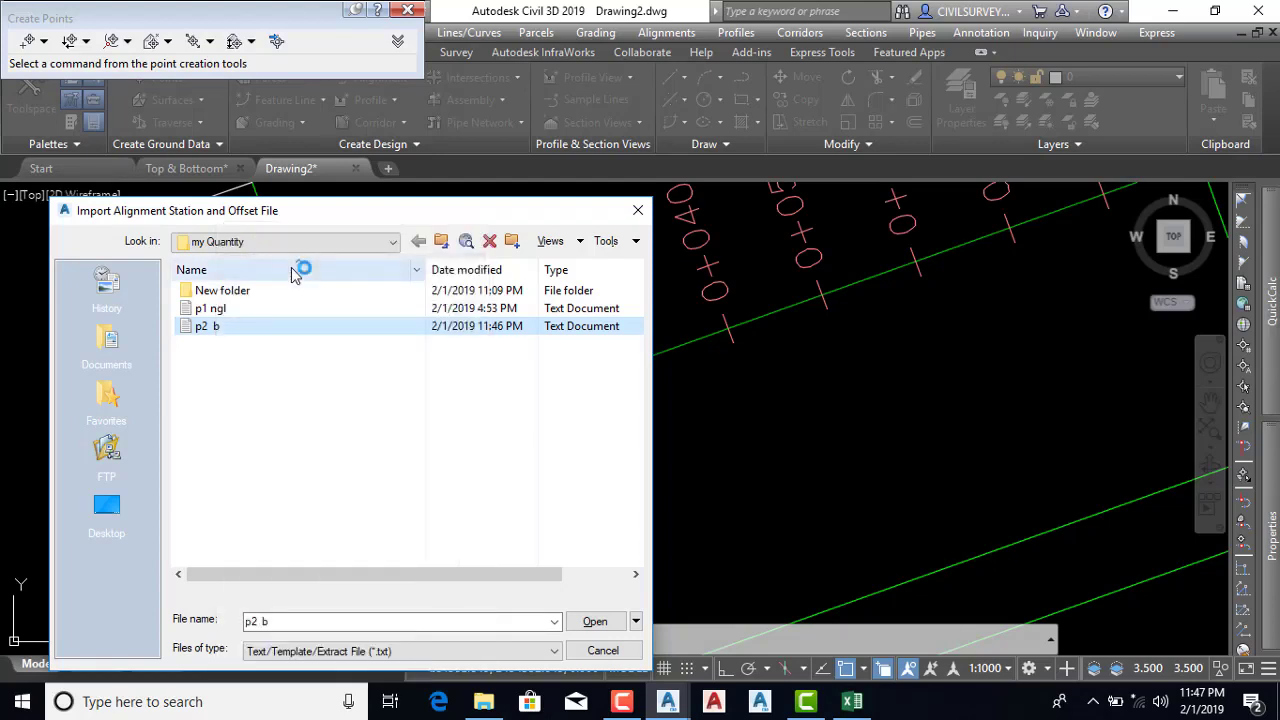
Paste the copied lines like '90.25 -30 0 p2 botm' into p2 b and save it on closing
{"action": "right_click", "coordinate": [315, 305]}
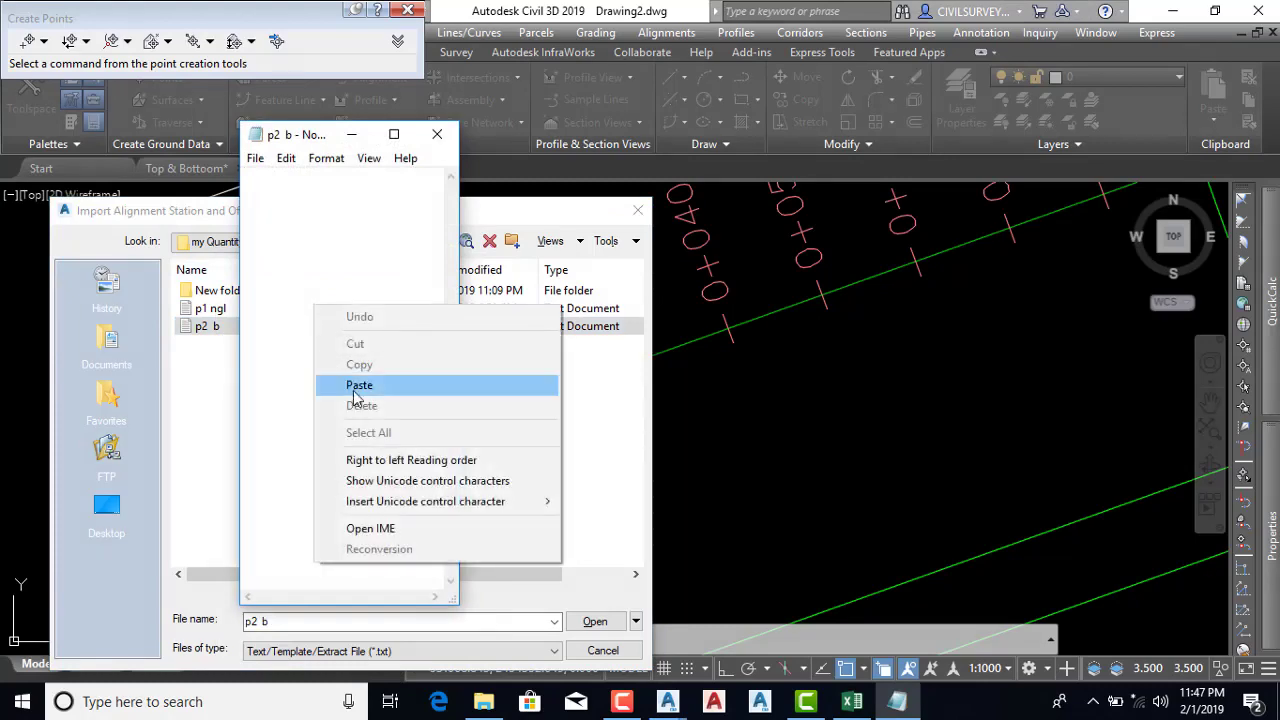
{"action": "left_click", "coordinate": [356, 386]}
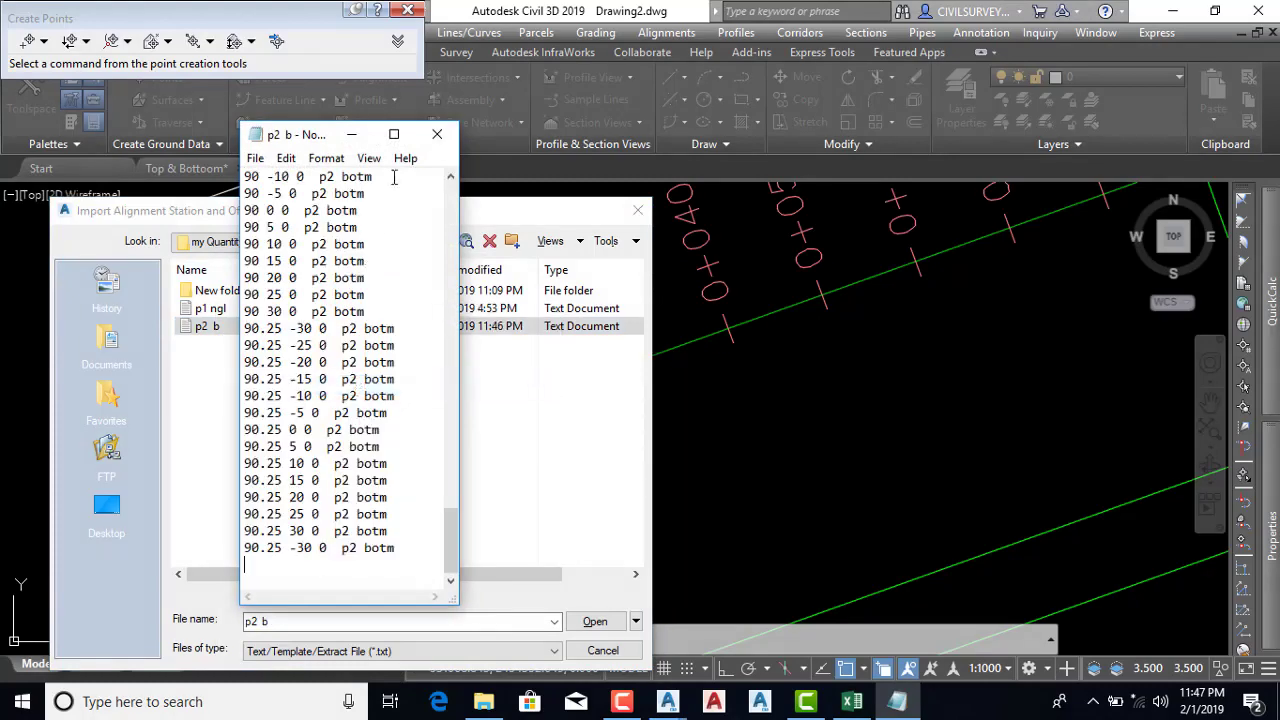
{"action": "left_click", "coordinate": [438, 137]}
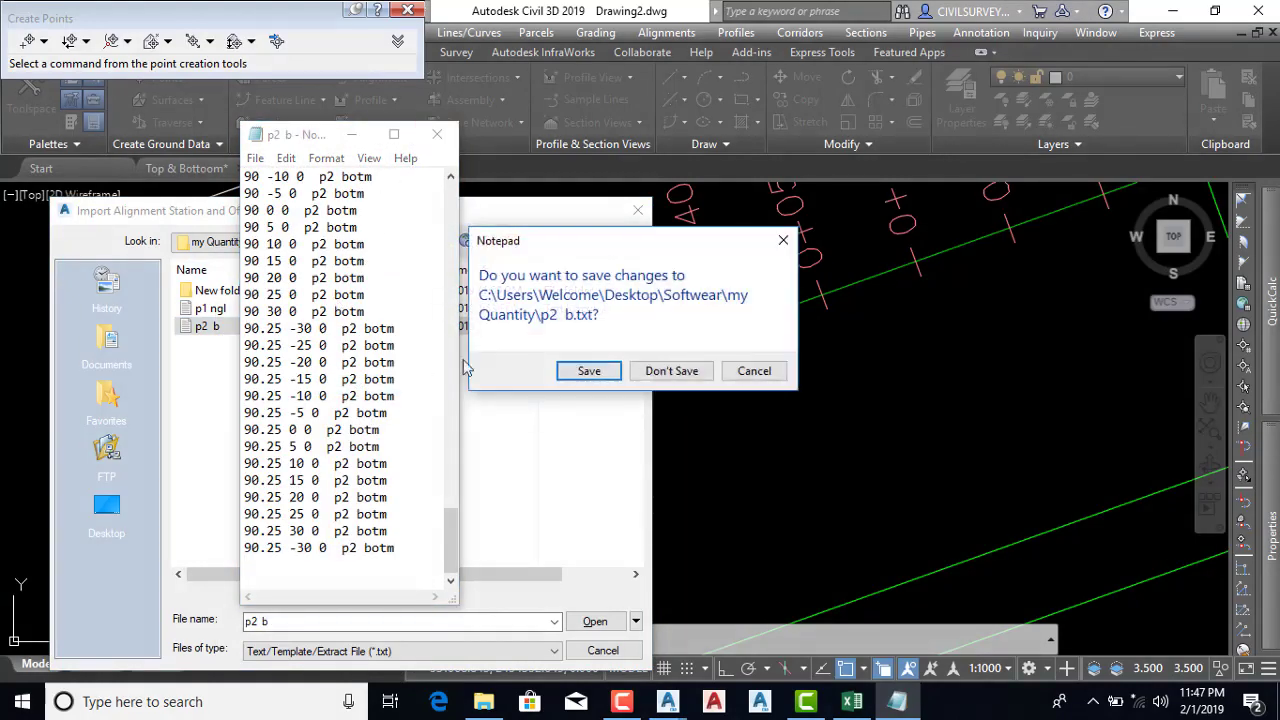
{"action": "left_click", "coordinate": [586, 371]}
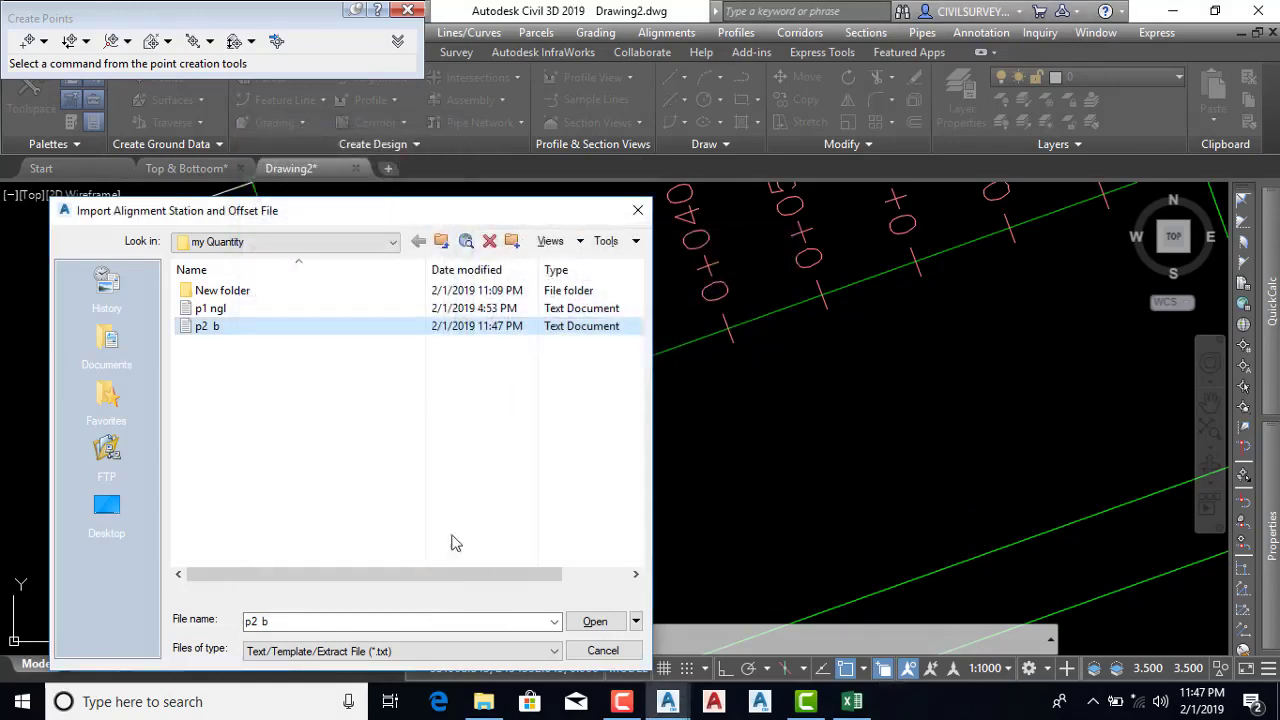
Import p2 b with format 5, space delimiter (1), default invalid indicator, relative to alignment p2
{"action": "left_click", "coordinate": [594, 623]}
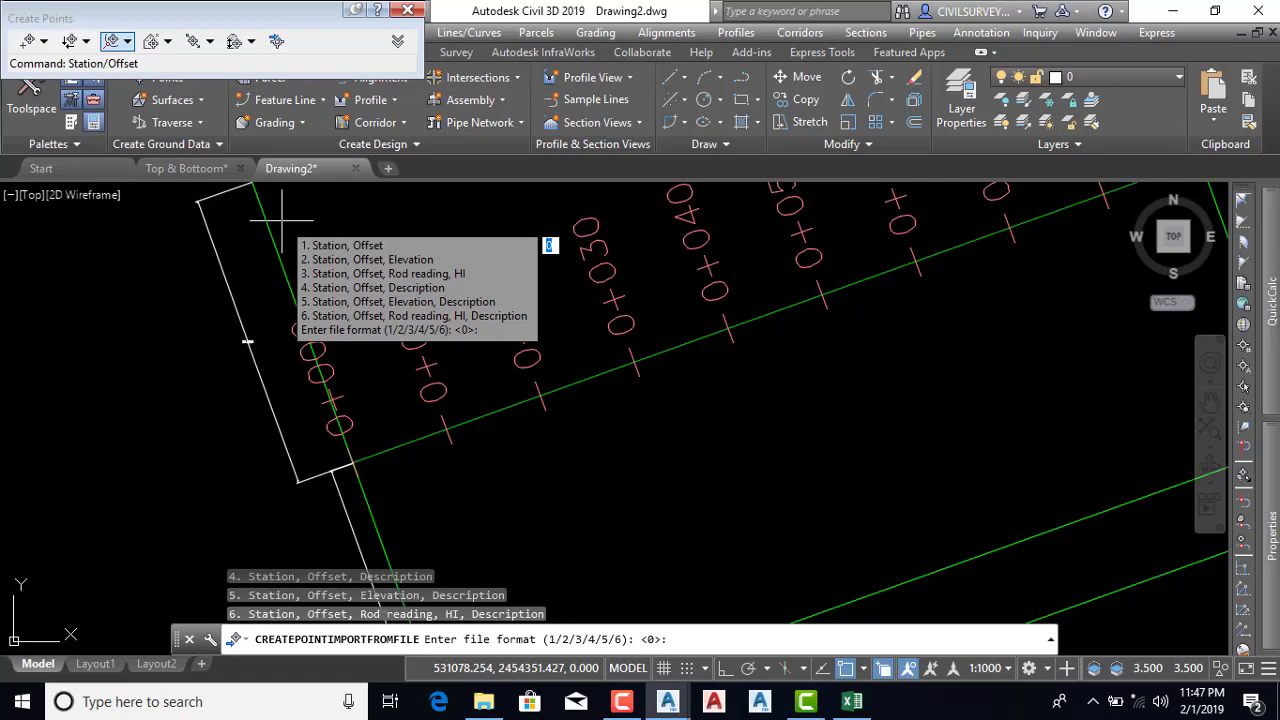
{"action": "type", "text": "5"}
{"action": "key", "text": "Return"}
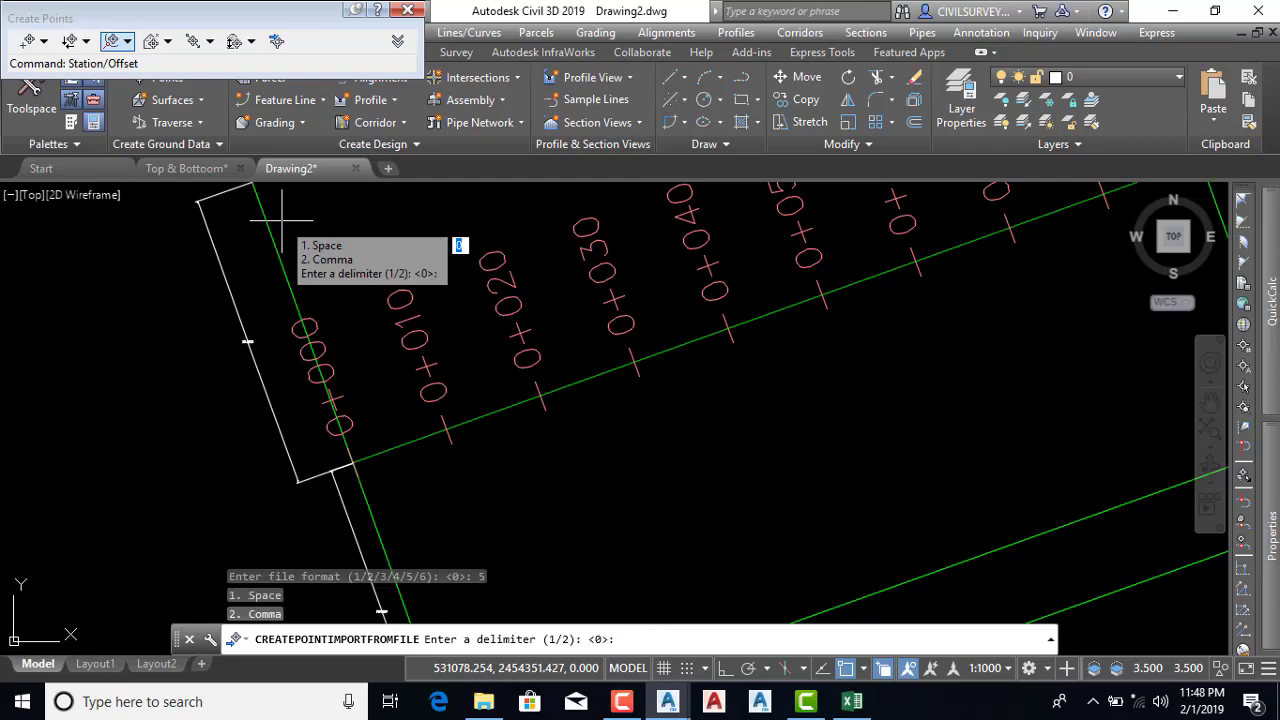
{"action": "type", "text": "1"}
{"action": "key", "text": "Return"}
{"action": "key", "text": "Return"}
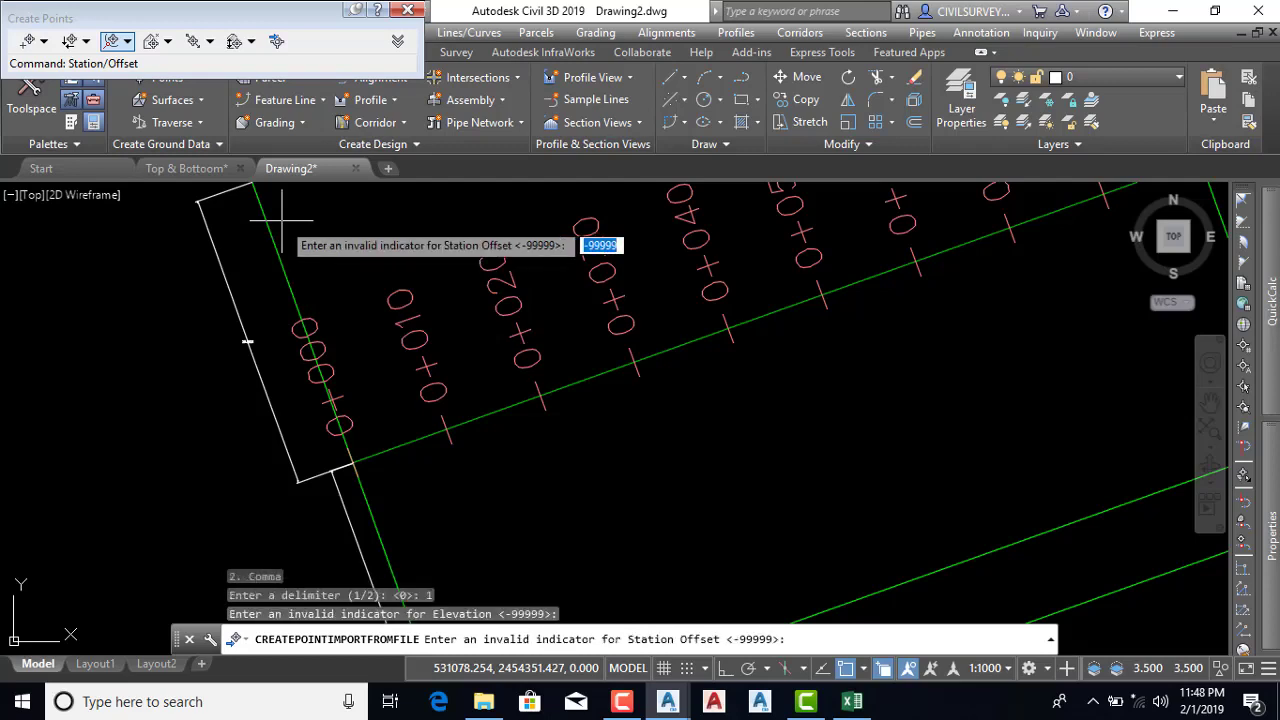
{"action": "key", "text": "Return"}
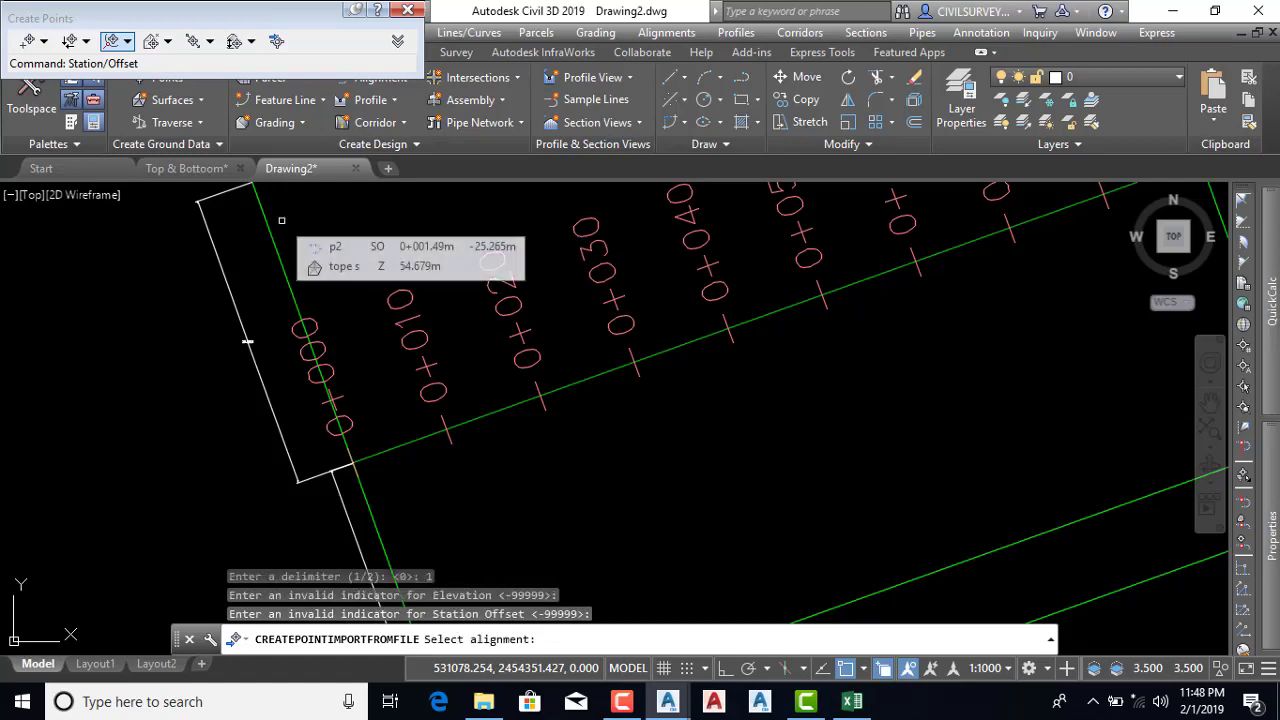
{"action": "left_click", "coordinate": [511, 407]}
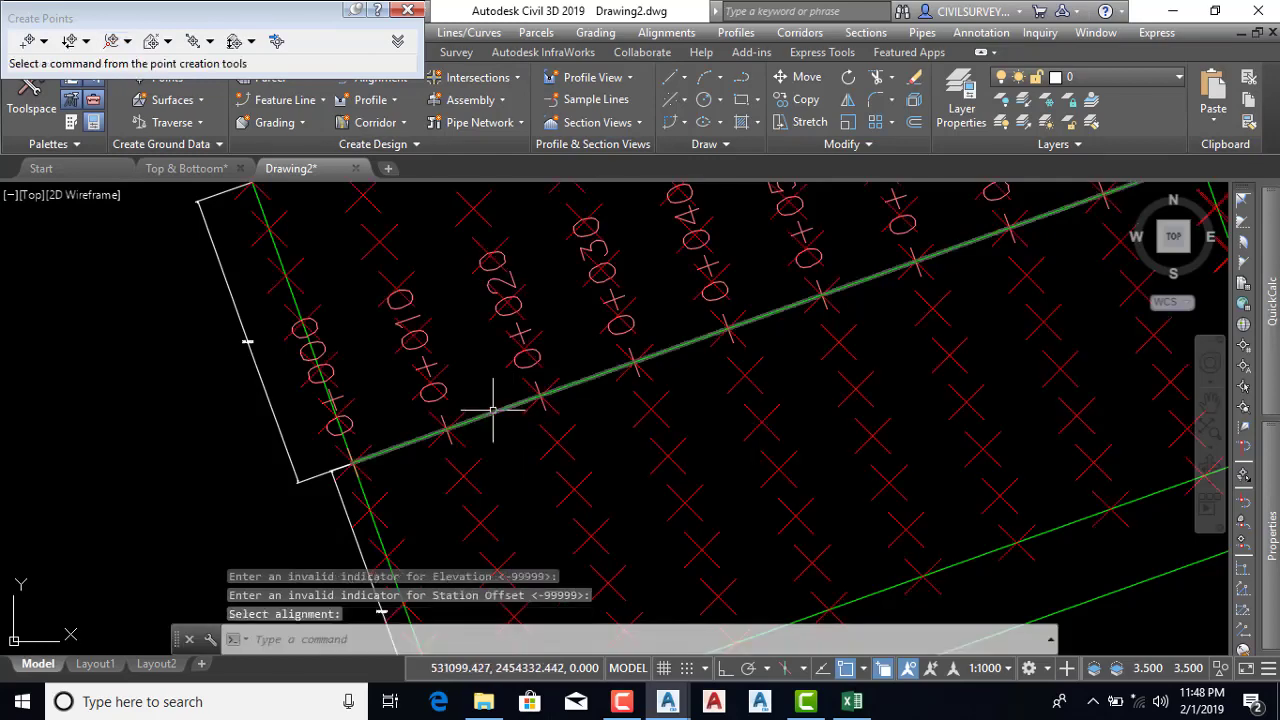
Zoom over the imported point grid from 0+000 to 0+090 and open the annotation scale list
{"action": "scroll", "coordinate": [329, 443], "scroll_direction": "down", "scroll_amount": 2}
{"action": "scroll", "coordinate": [332, 440], "scroll_direction": "down", "scroll_amount": 1}
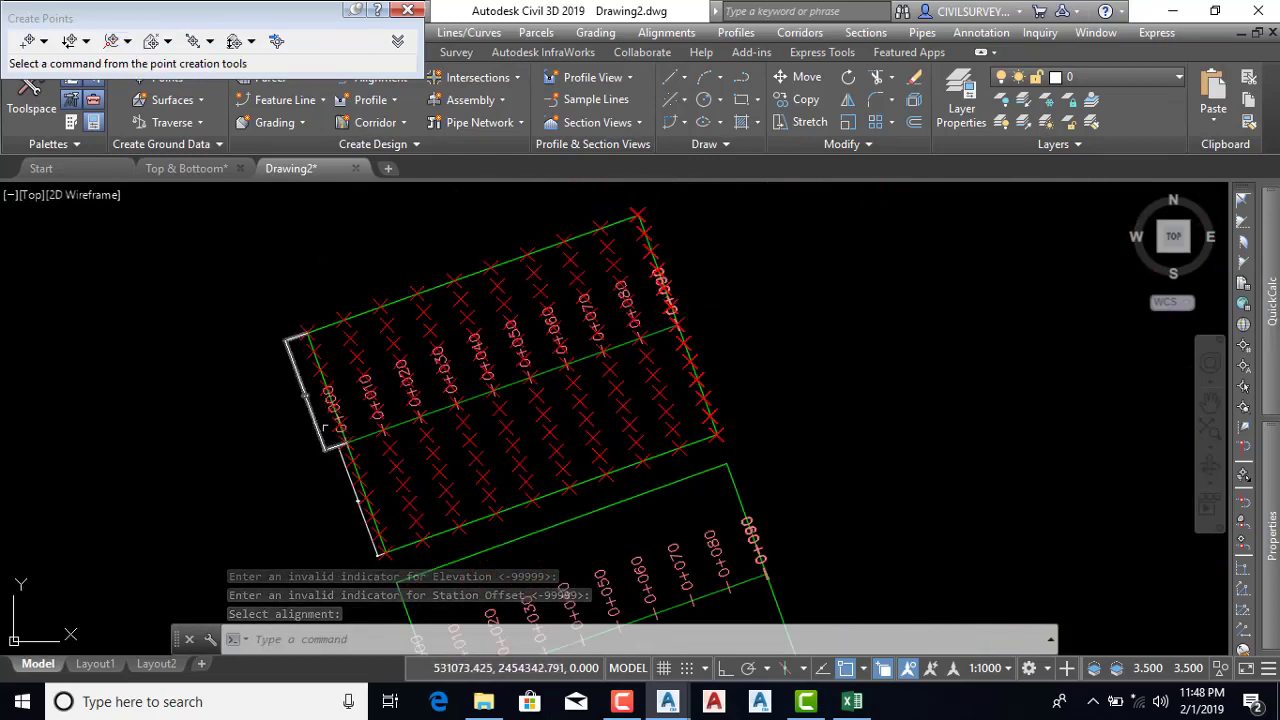
{"action": "scroll", "coordinate": [714, 434], "scroll_direction": "up", "scroll_amount": 3}
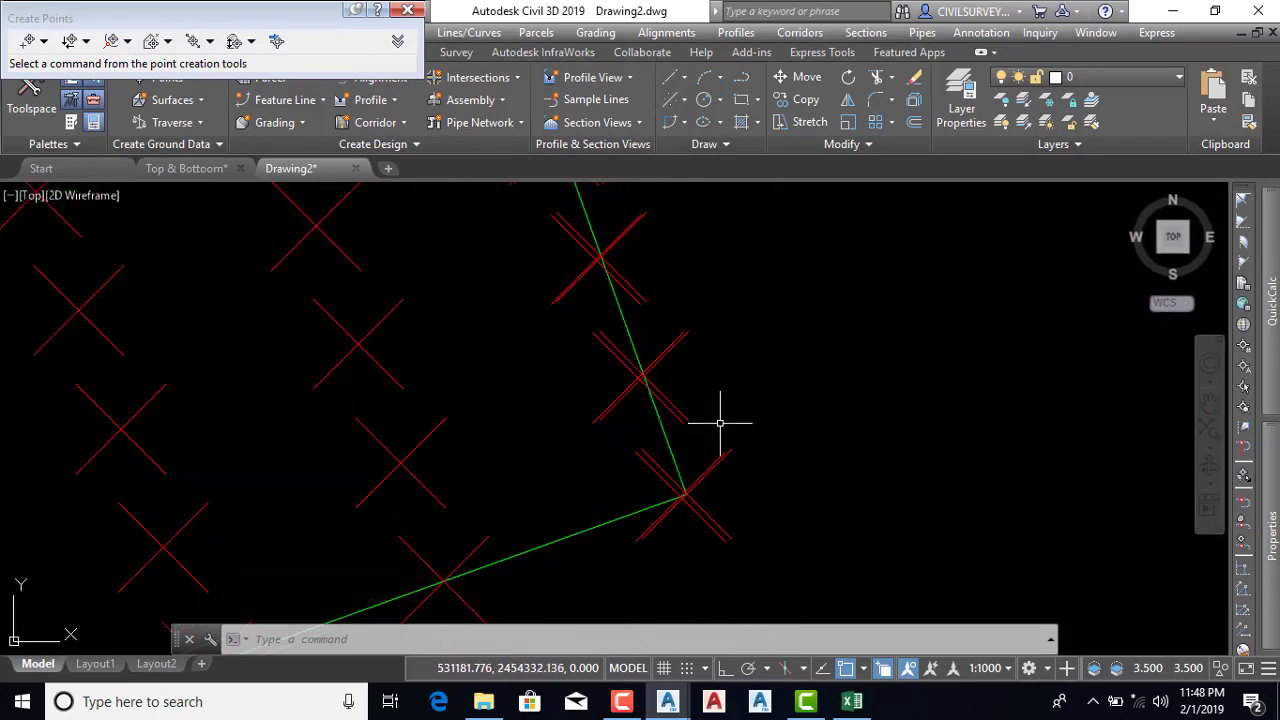
{"action": "scroll", "coordinate": [755, 474], "scroll_direction": "down", "scroll_amount": 1}
{"action": "scroll", "coordinate": [755, 474], "scroll_direction": "down", "scroll_amount": 3}
{"action": "scroll", "coordinate": [560, 370], "scroll_direction": "down", "scroll_amount": 2}
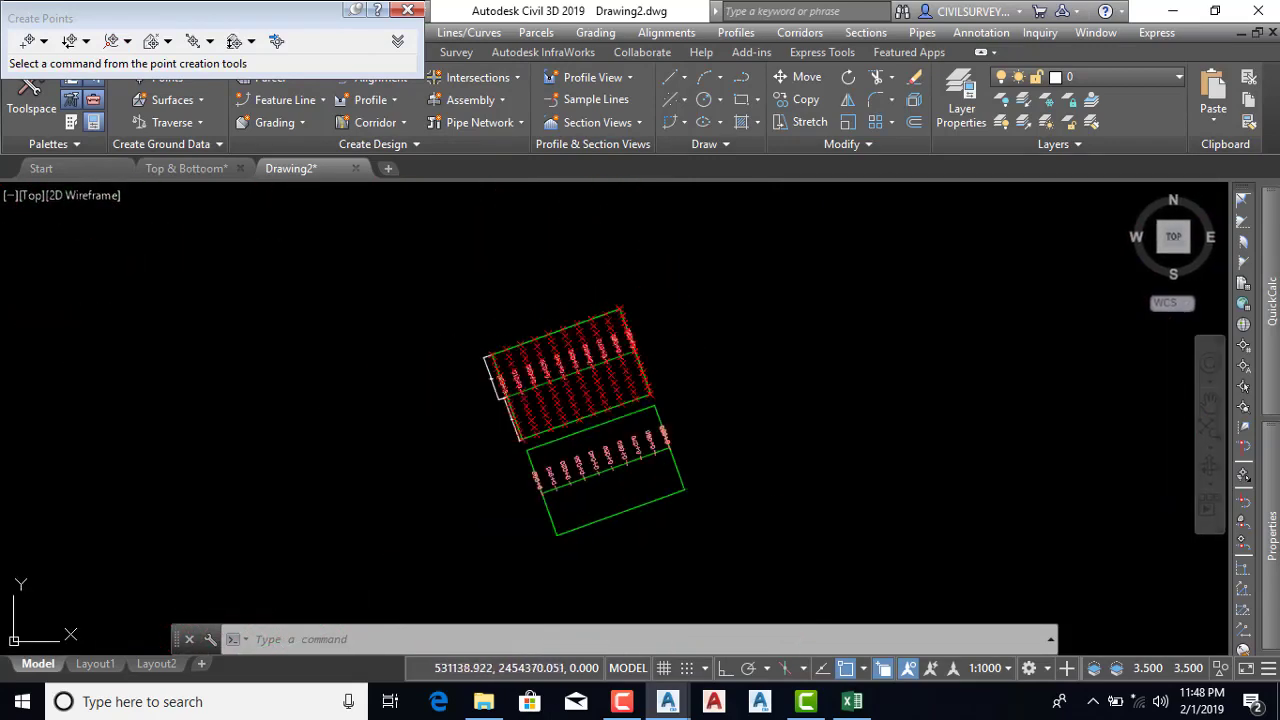
{"action": "scroll", "coordinate": [509, 391], "scroll_direction": "up", "scroll_amount": 3}
{"action": "scroll", "coordinate": [509, 434], "scroll_direction": "up", "scroll_amount": 3}
{"action": "scroll", "coordinate": [580, 400], "scroll_direction": "up", "scroll_amount": 3}
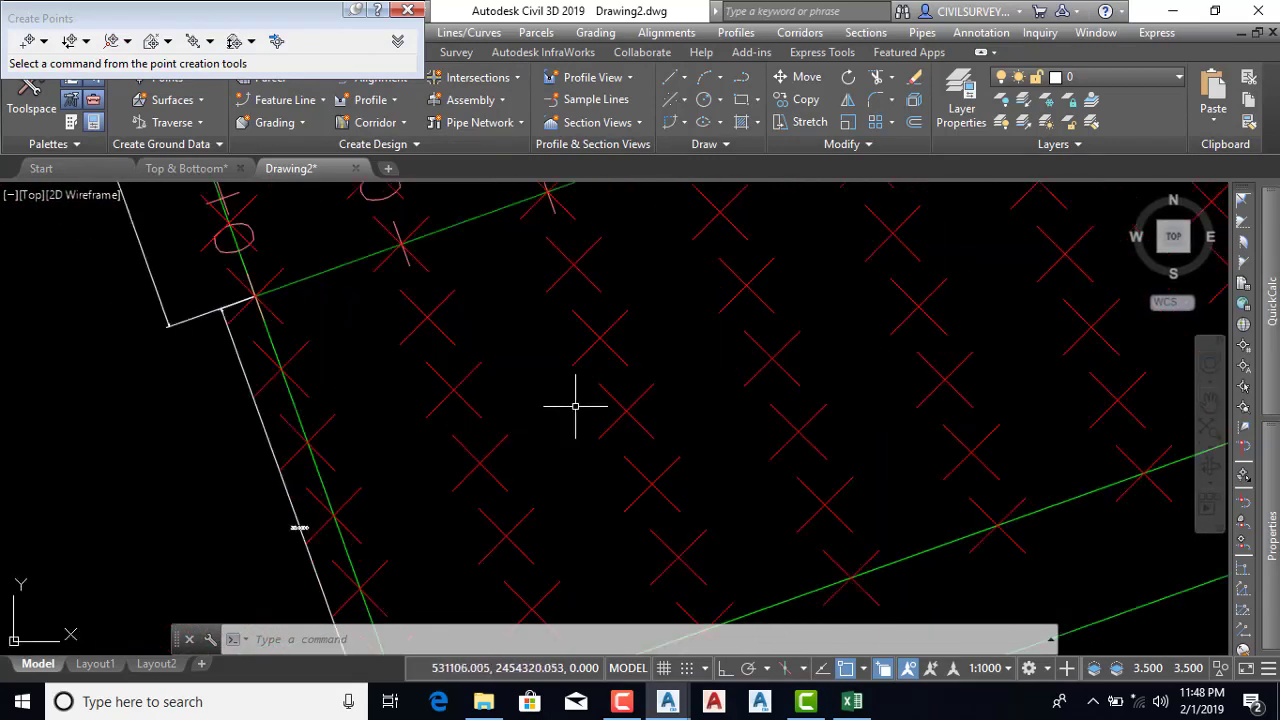
{"action": "left_click", "coordinate": [1009, 670]}
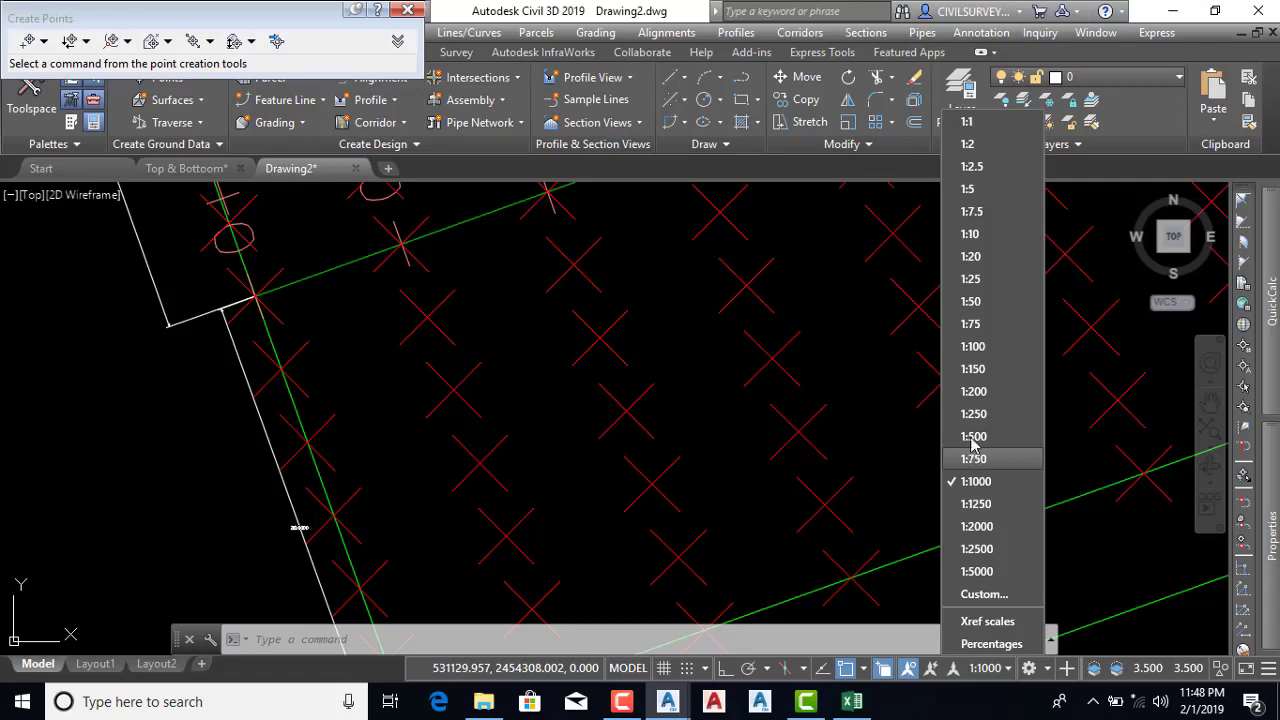
{"action": "left_click", "coordinate": [976, 347]}
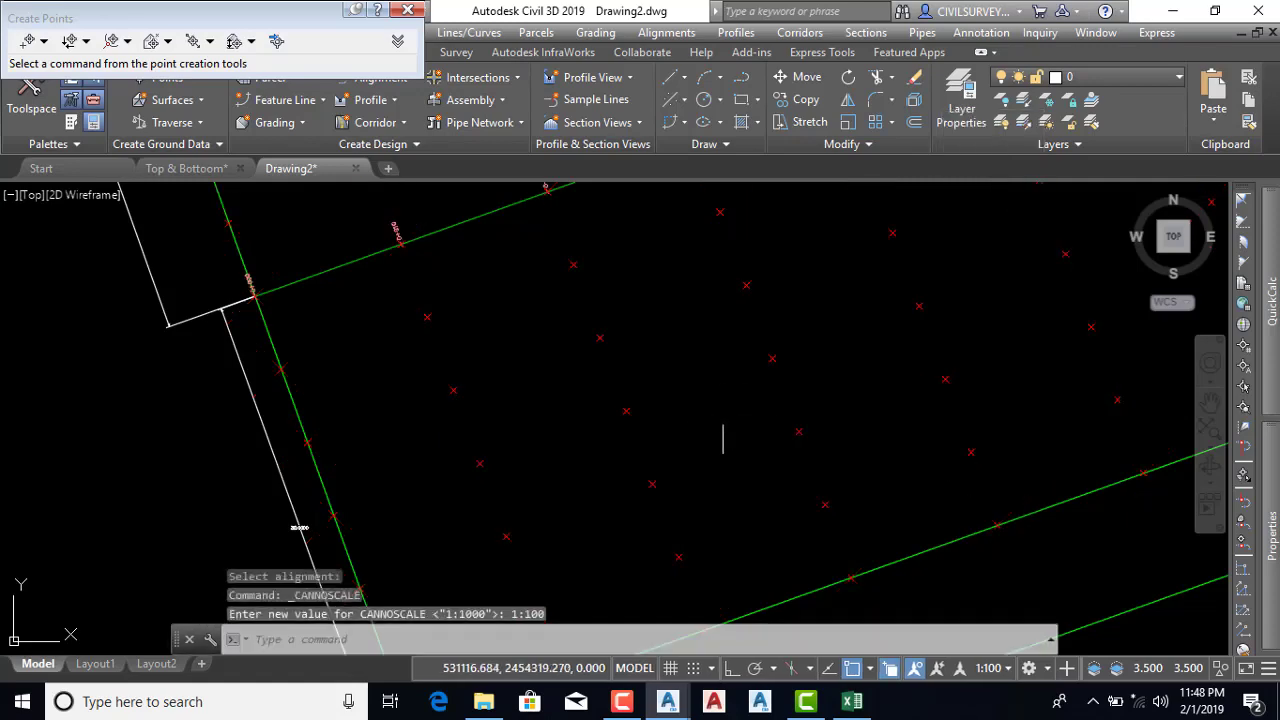
{"action": "scroll", "coordinate": [560, 395], "scroll_direction": "down", "scroll_amount": 3}
{"action": "scroll", "coordinate": [543, 386], "scroll_direction": "down", "scroll_amount": 2}
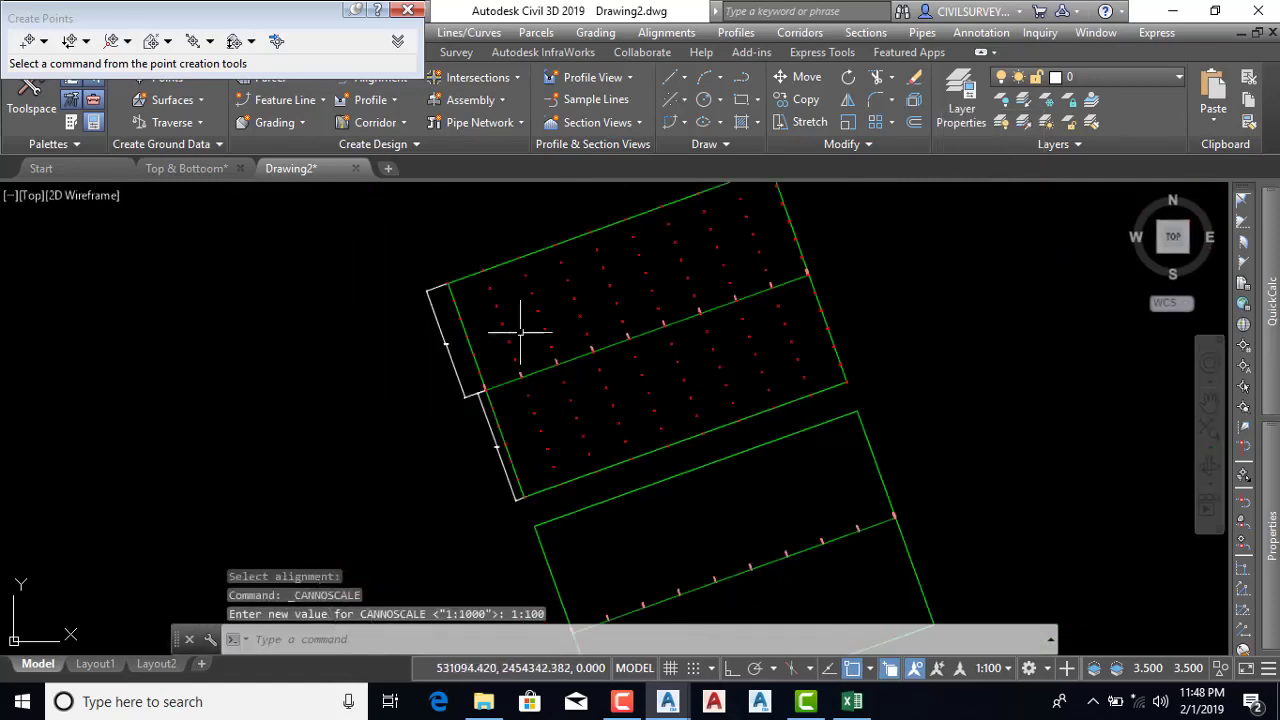
{"action": "scroll", "coordinate": [523, 334], "scroll_direction": "up", "scroll_amount": 3}
{"action": "scroll", "coordinate": [486, 274], "scroll_direction": "up", "scroll_amount": 2}
{"action": "scroll", "coordinate": [471, 300], "scroll_direction": "up", "scroll_amount": 2}
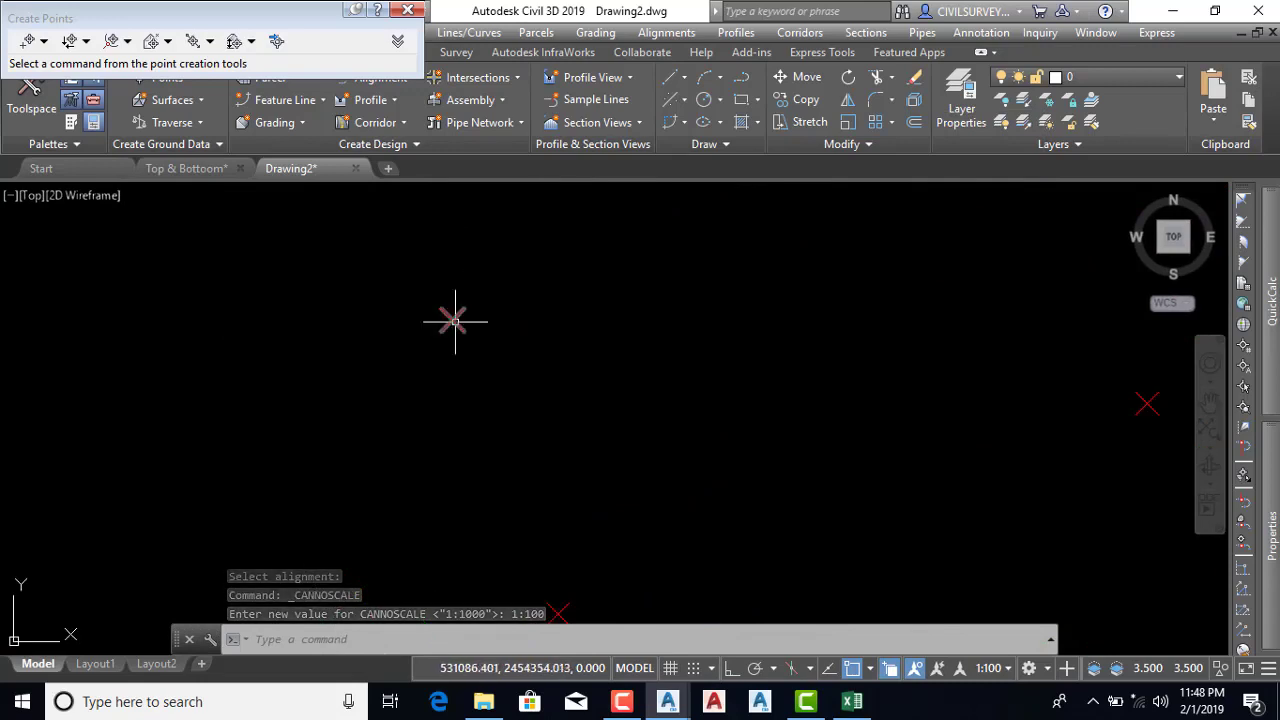
{"action": "mouse_move", "coordinate": [455, 321]}
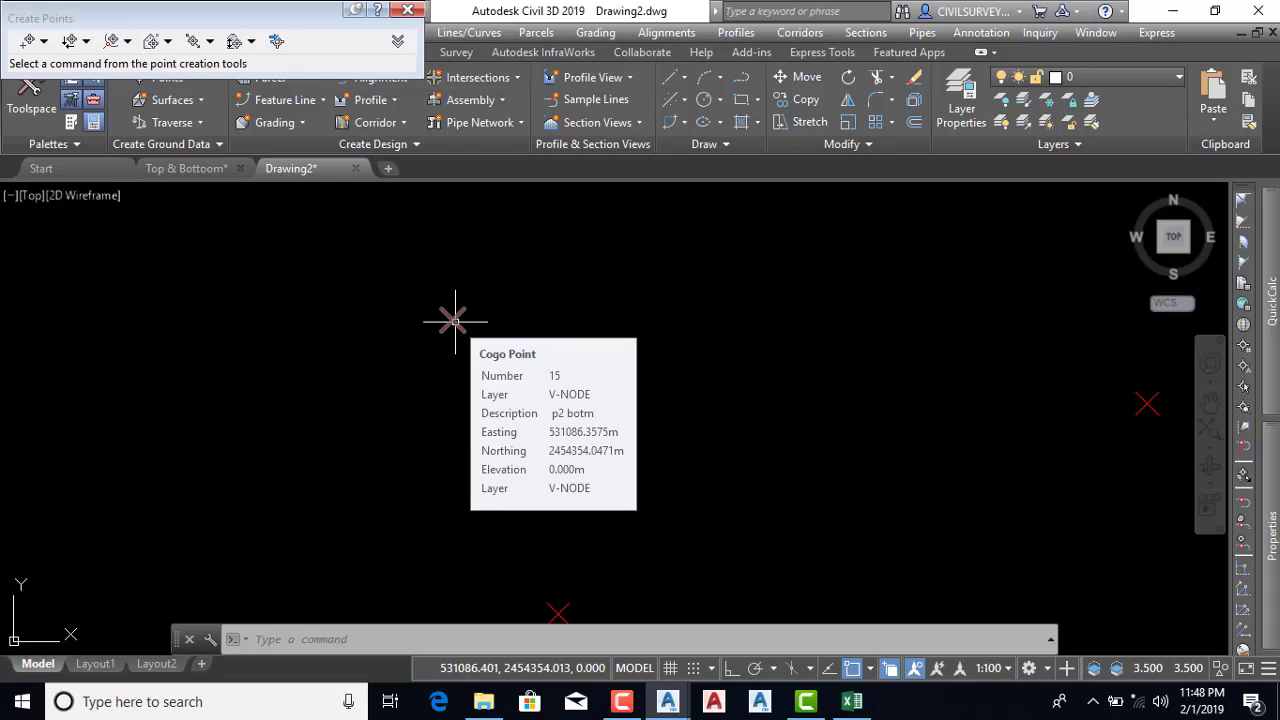
{"action": "scroll", "coordinate": [455, 318], "scroll_direction": "down", "scroll_amount": 3}
{"action": "scroll", "coordinate": [530, 402], "scroll_direction": "down", "scroll_amount": 3}
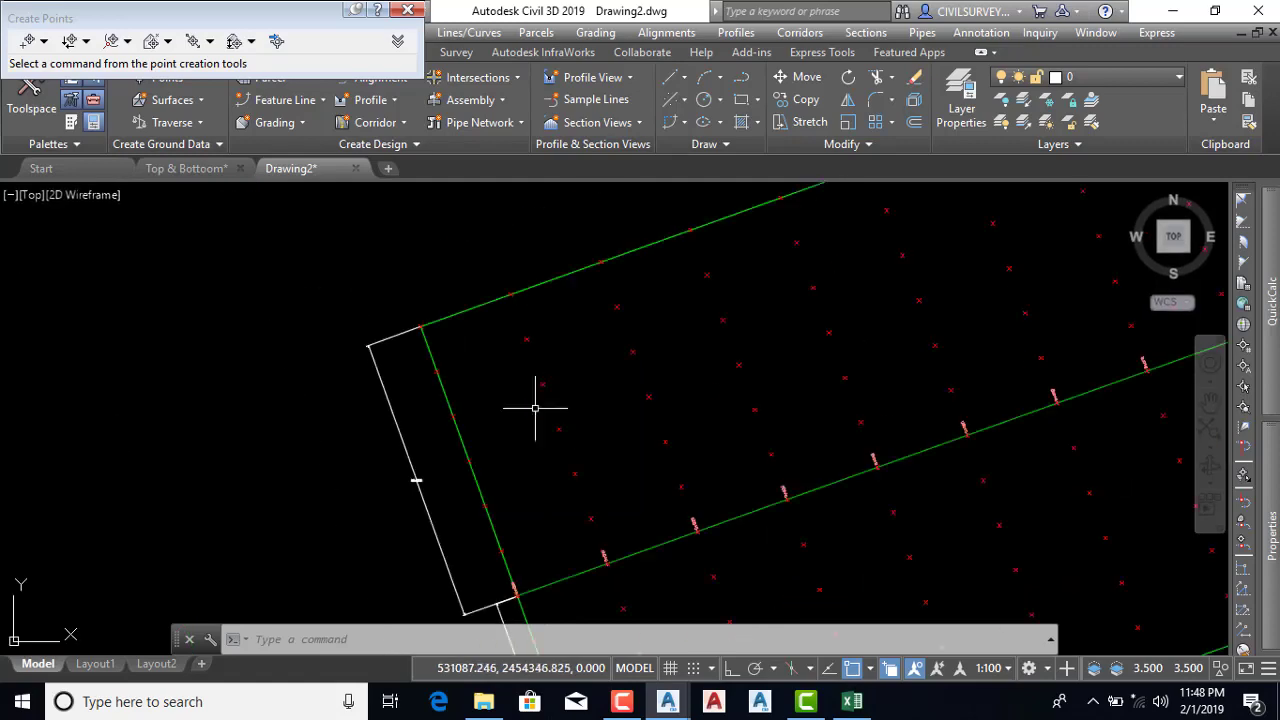
{"action": "scroll", "coordinate": [506, 340], "scroll_direction": "down", "scroll_amount": 3}
{"action": "scroll", "coordinate": [663, 334], "scroll_direction": "up", "scroll_amount": 3}
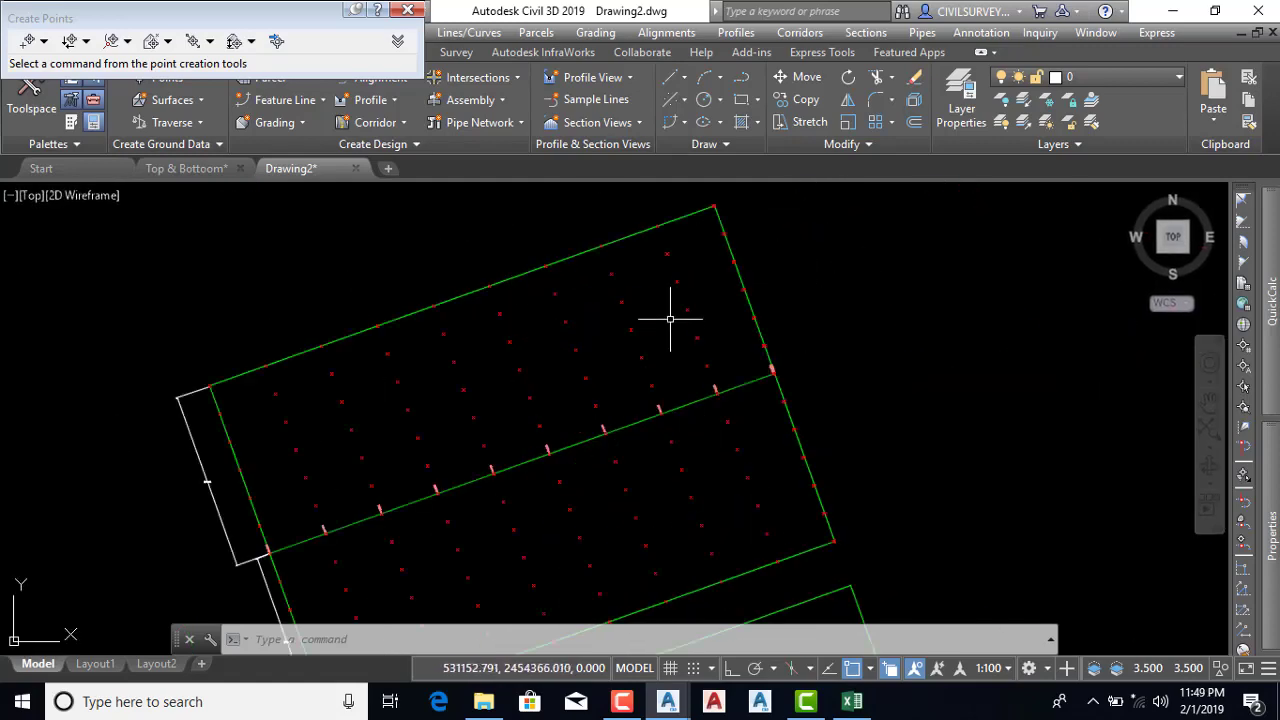
{"action": "scroll", "coordinate": [671, 323], "scroll_direction": "down", "scroll_amount": 3}
{"action": "scroll", "coordinate": [671, 268], "scroll_direction": "up", "scroll_amount": 2}
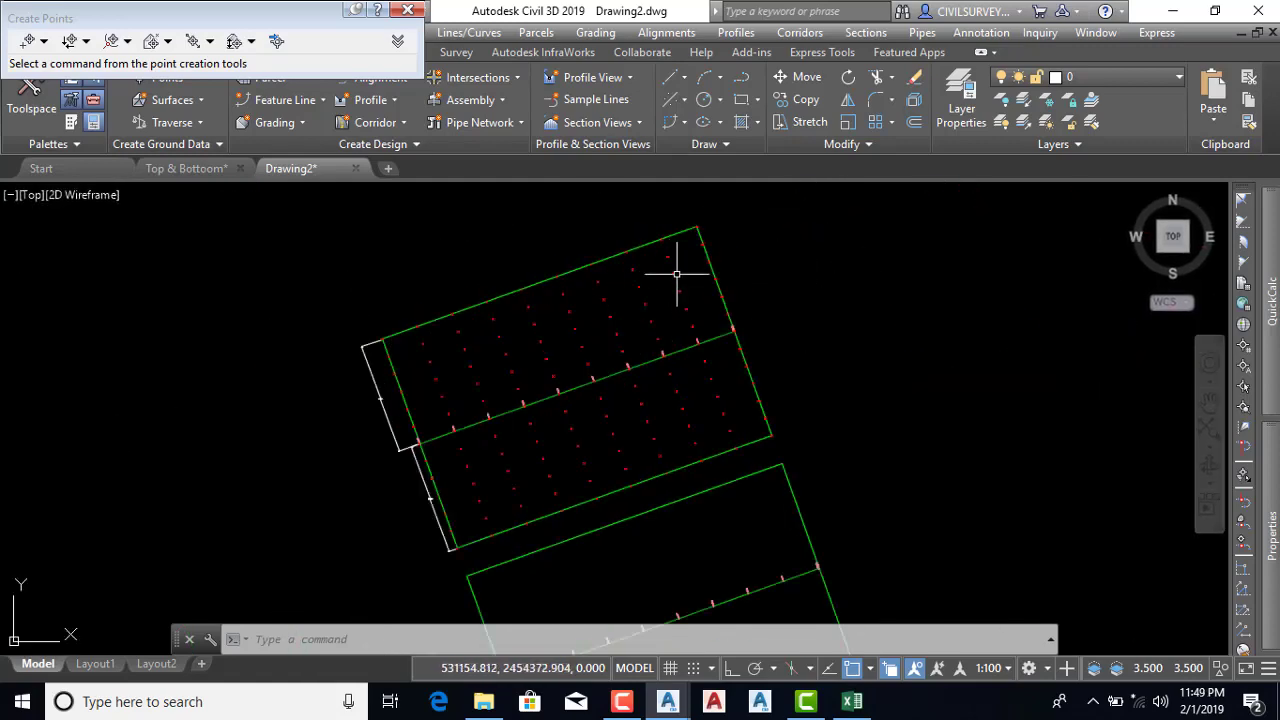
{"action": "left_click", "coordinate": [676, 268]}
{"action": "left_click", "coordinate": [668, 272]}
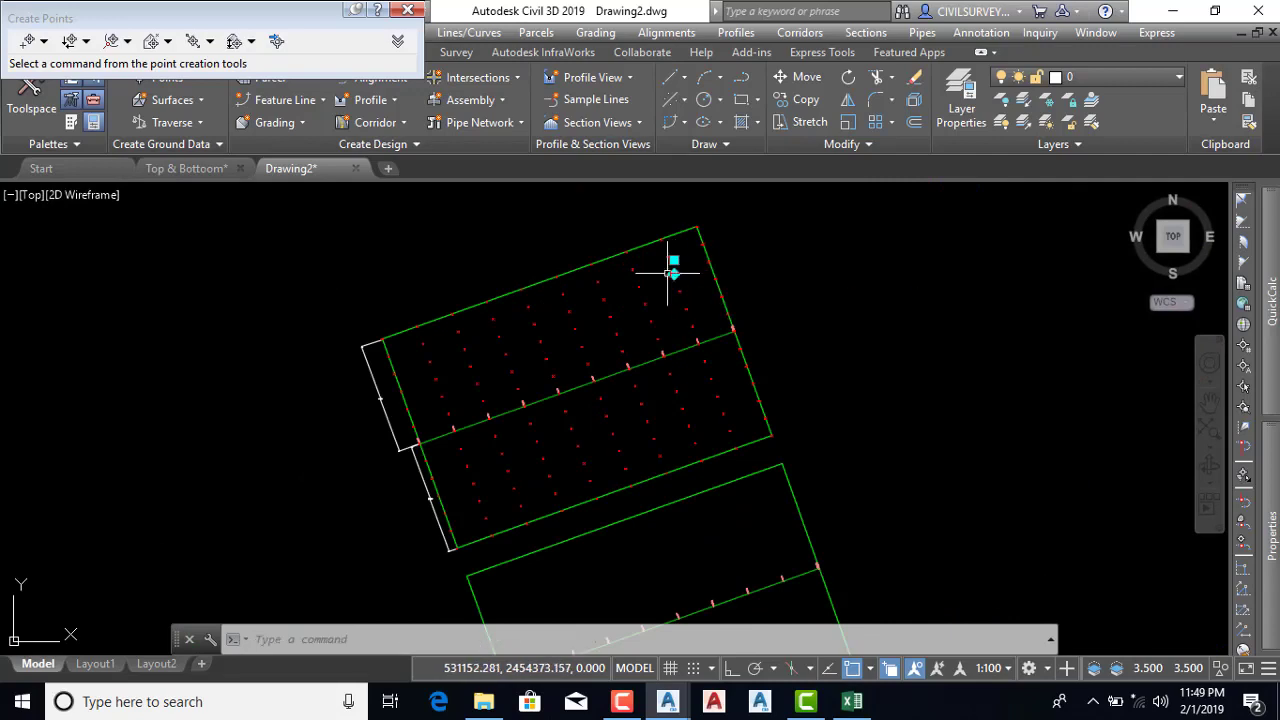
{"action": "scroll", "coordinate": [571, 291], "scroll_direction": "down", "scroll_amount": 3}
{"action": "left_click", "coordinate": [571, 288]}
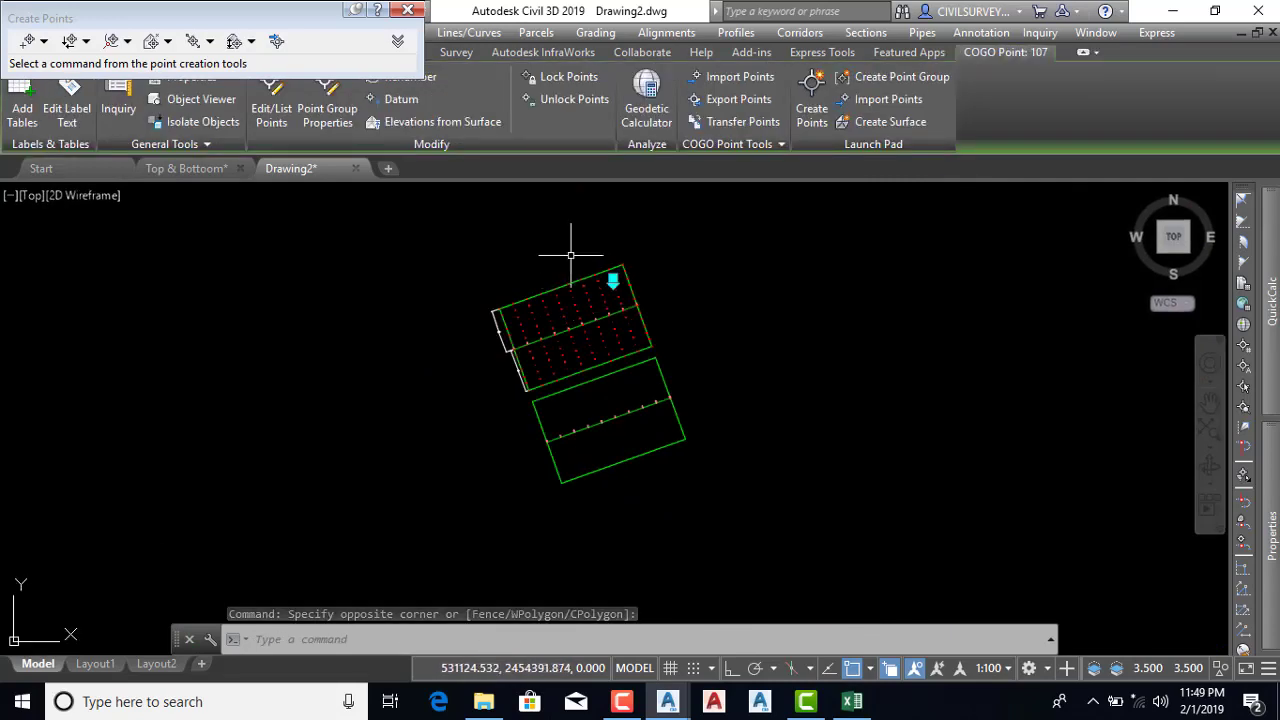
{"action": "key", "text": "Escape"}
{"action": "scroll", "coordinate": [600, 285], "scroll_direction": "up", "scroll_amount": 3}
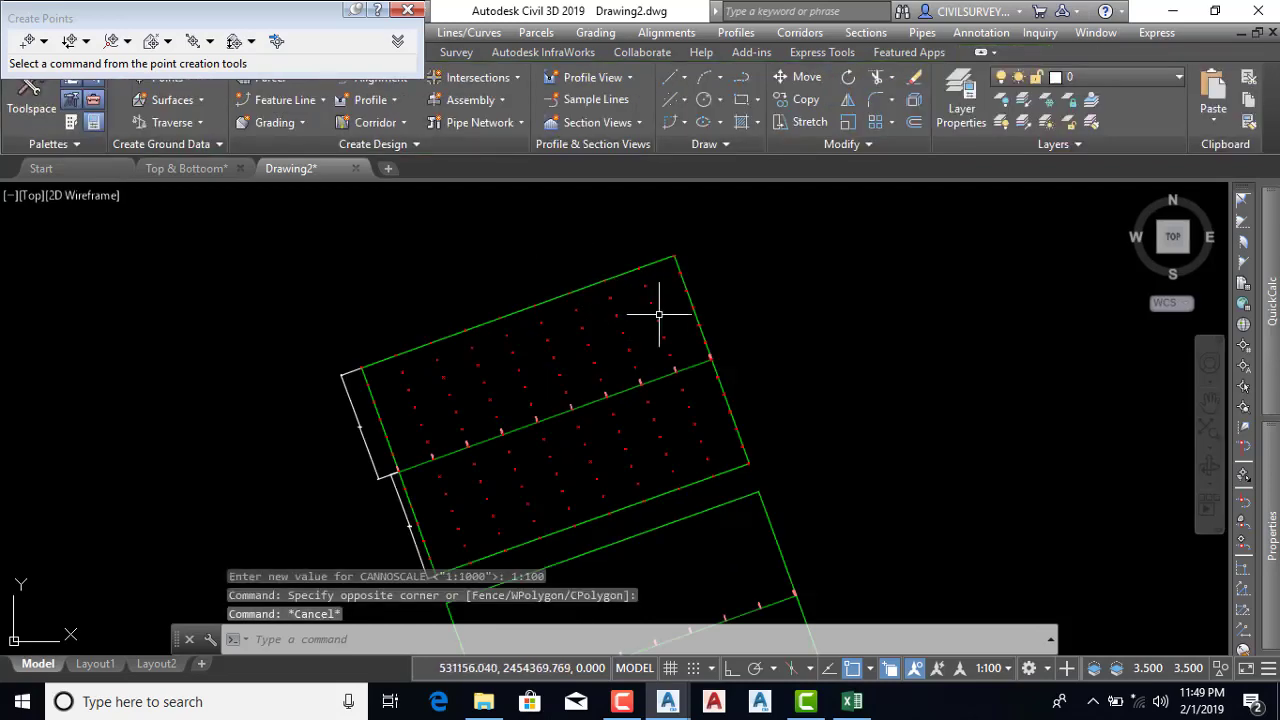
{"action": "scroll", "coordinate": [546, 249], "scroll_direction": "down", "scroll_amount": 1}
{"action": "scroll", "coordinate": [640, 285], "scroll_direction": "up", "scroll_amount": 3}
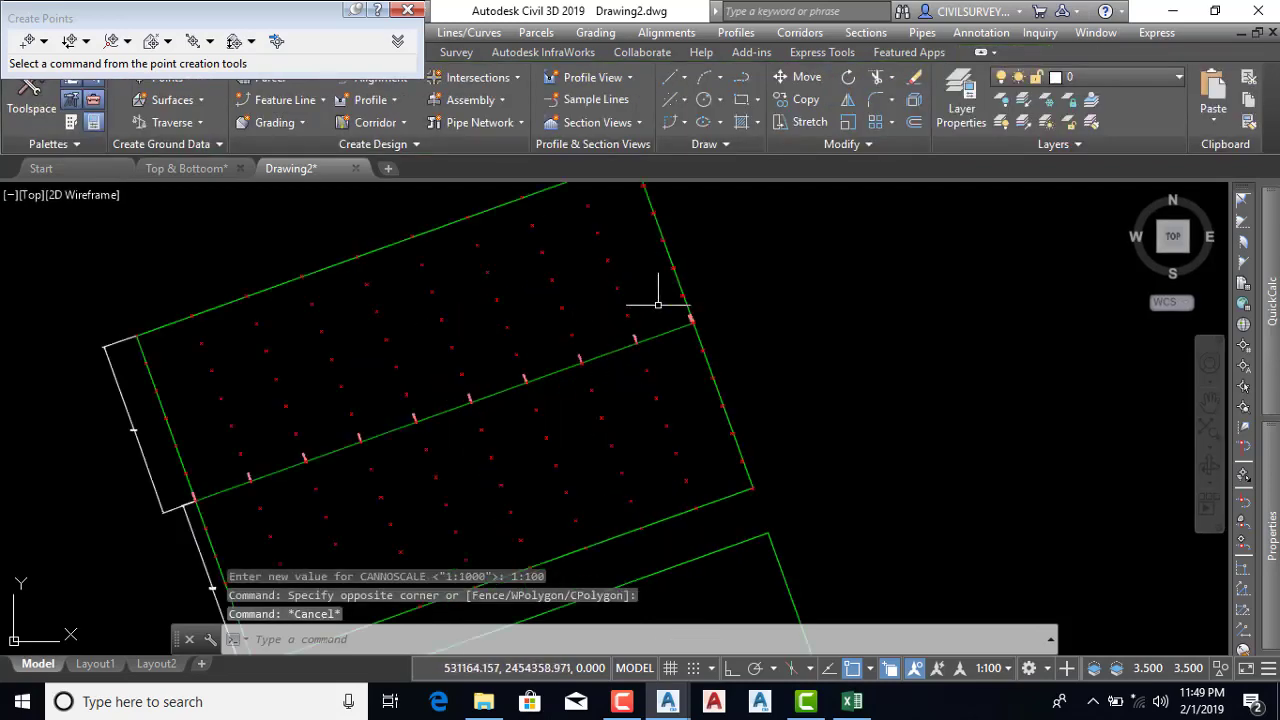
{"action": "left_click", "coordinate": [671, 230]}
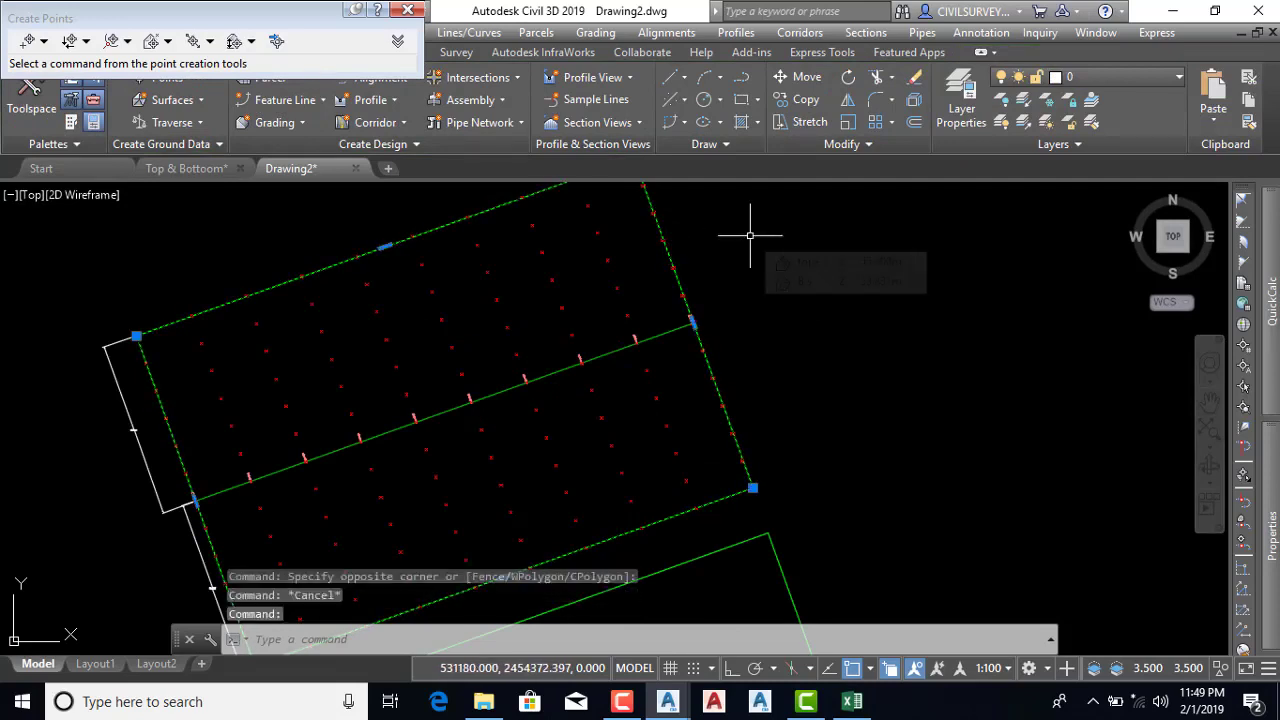
Isolate the V-NODE layer with LAYISO by picking a cogo point, leaving only the points visible
{"action": "key", "text": "Escape"}
{"action": "type", "text": "L"}
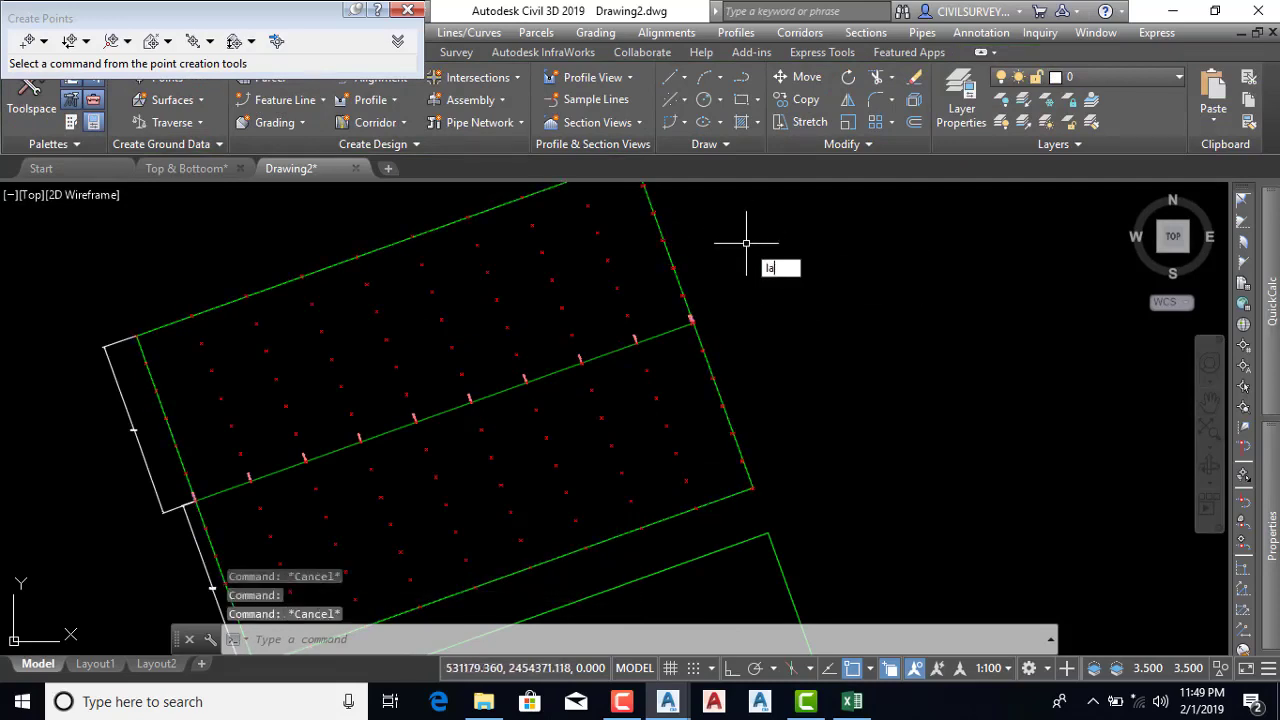
{"action": "type", "text": "AYo"}
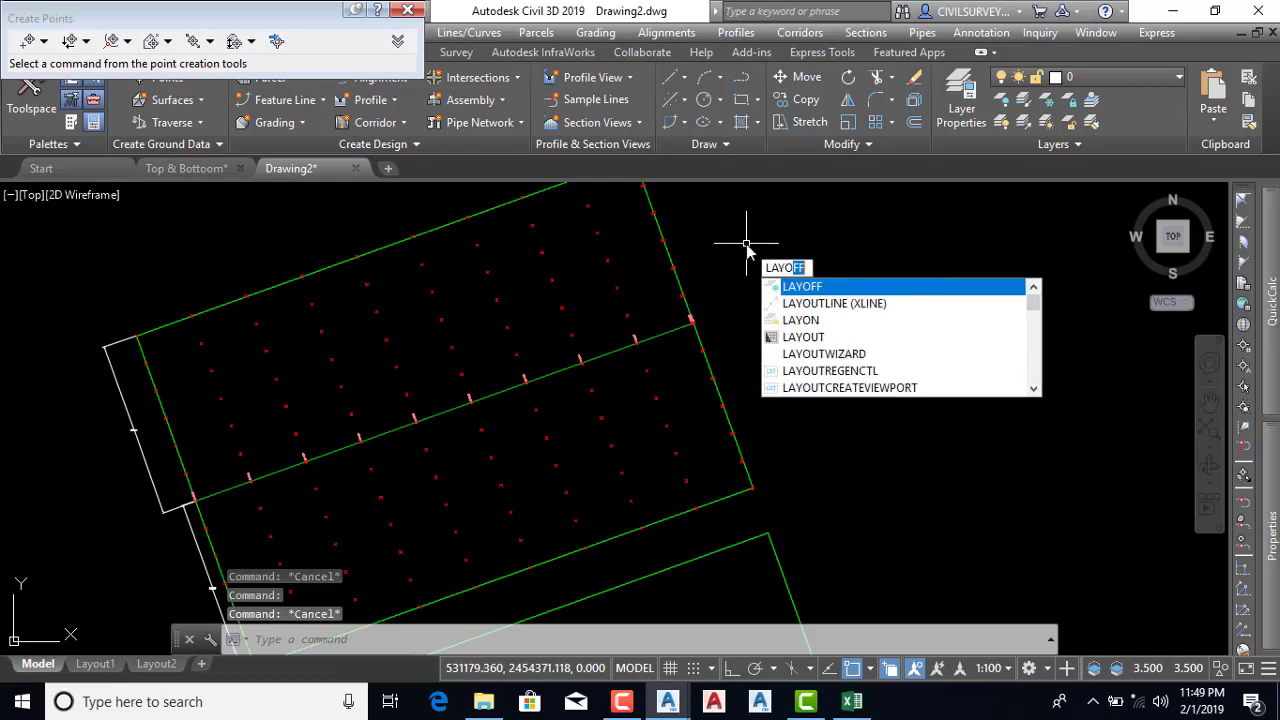
{"action": "type", "text": "FF"}
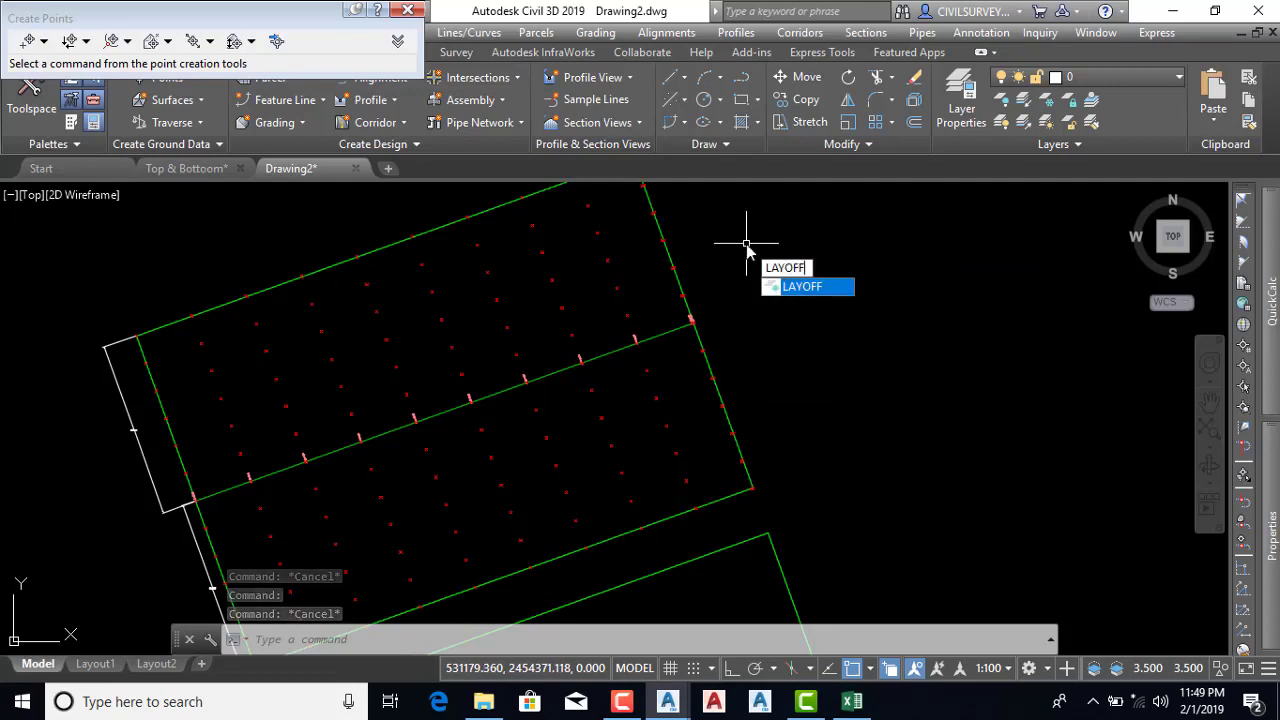
{"action": "key", "text": "Escape"}
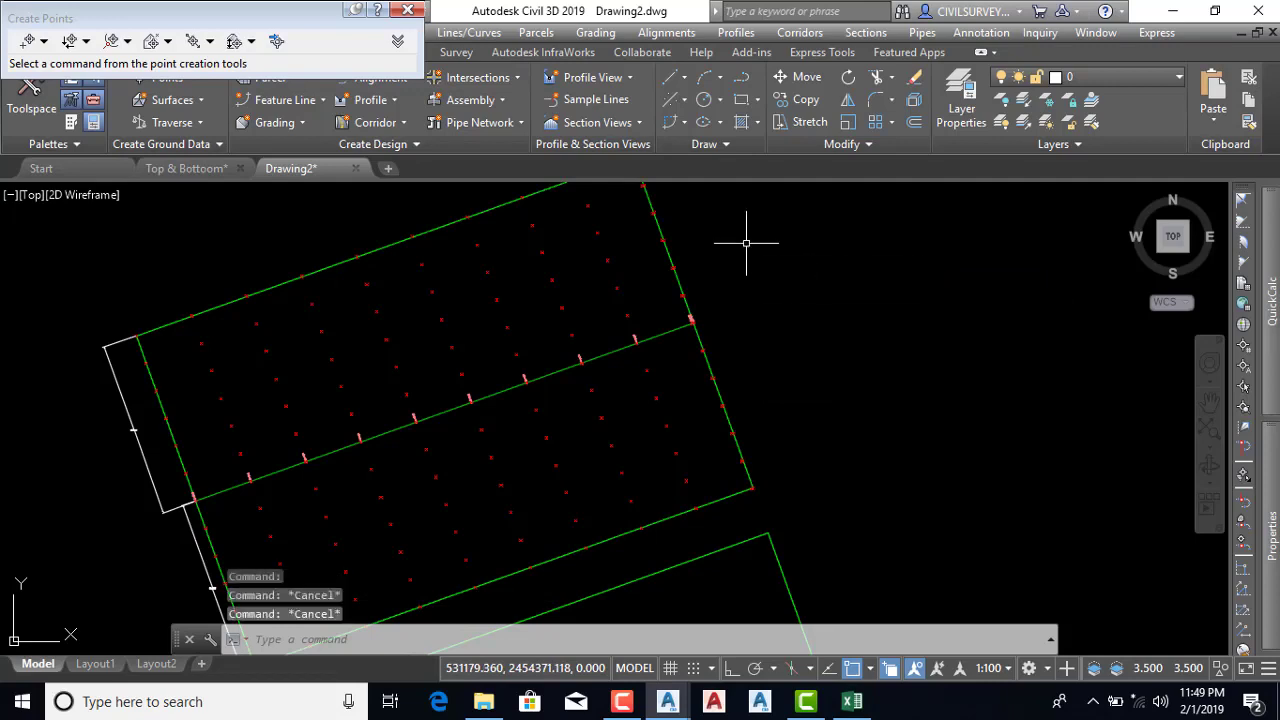
{"action": "mouse_move", "coordinate": [746, 242]}
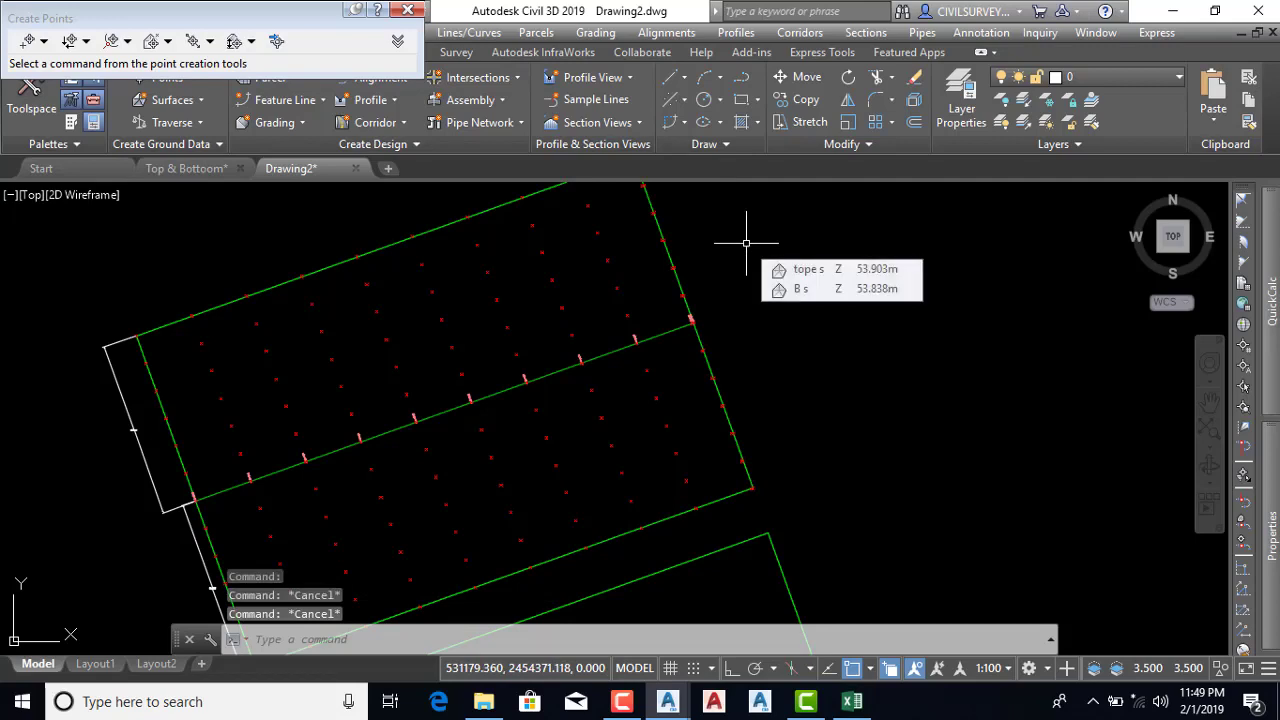
{"action": "type", "text": "L"}
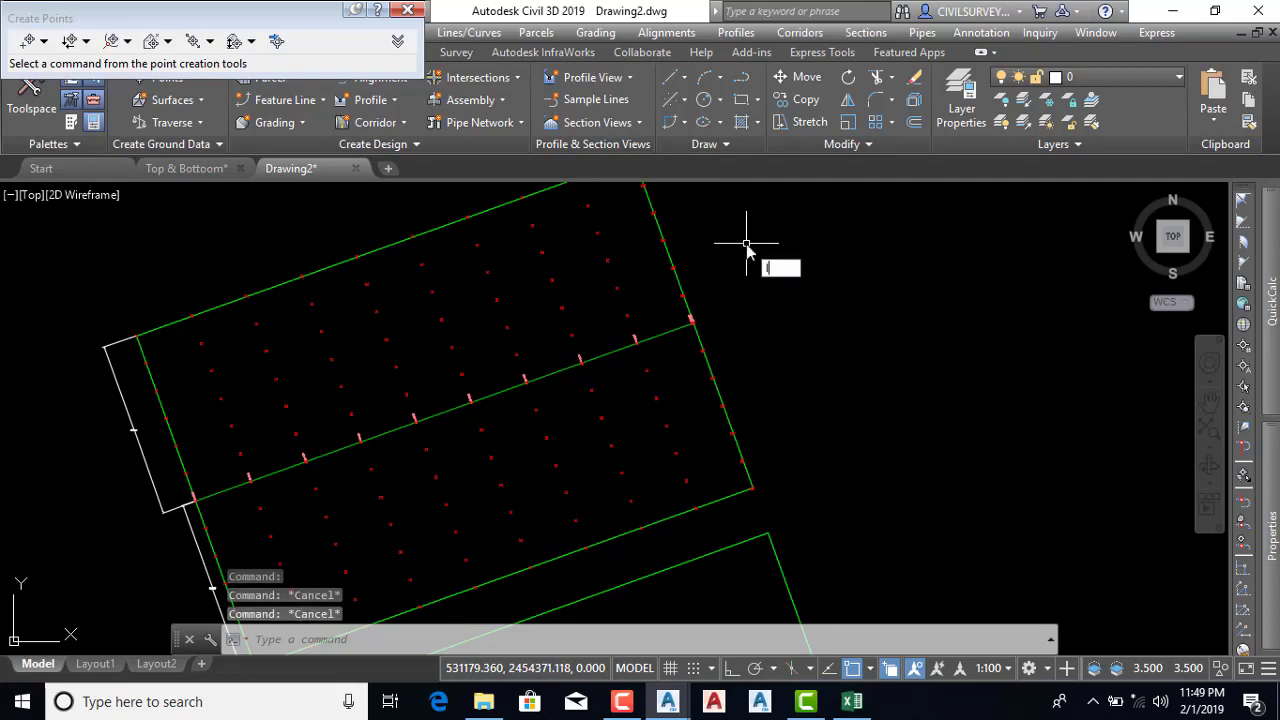
{"action": "type", "text": "AY"}
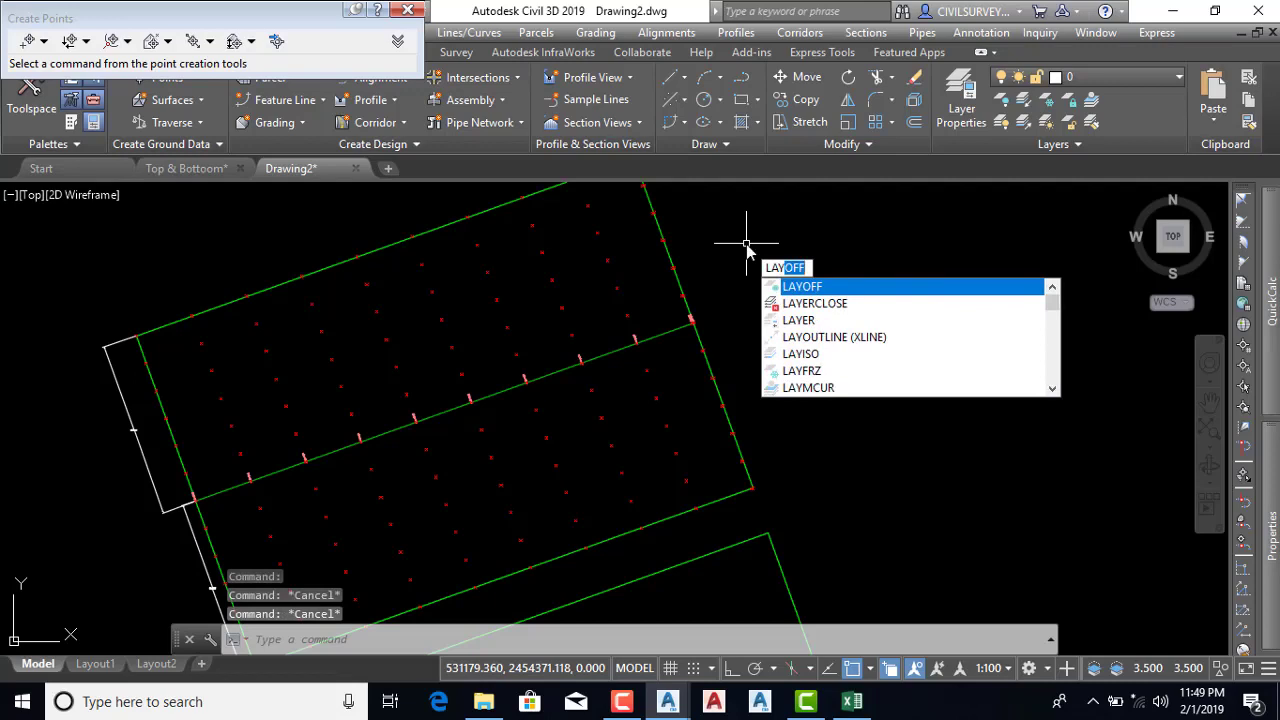
{"action": "type", "text": "ISO"}
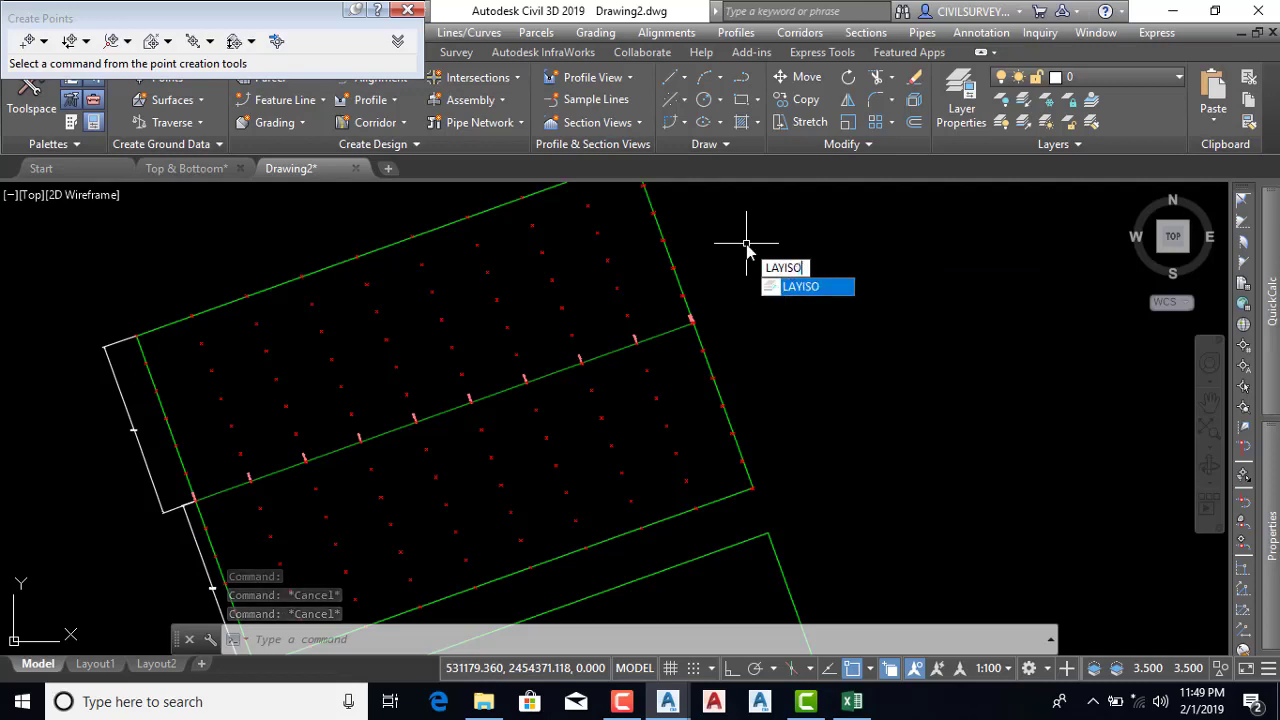
{"action": "key", "text": "Escape"}
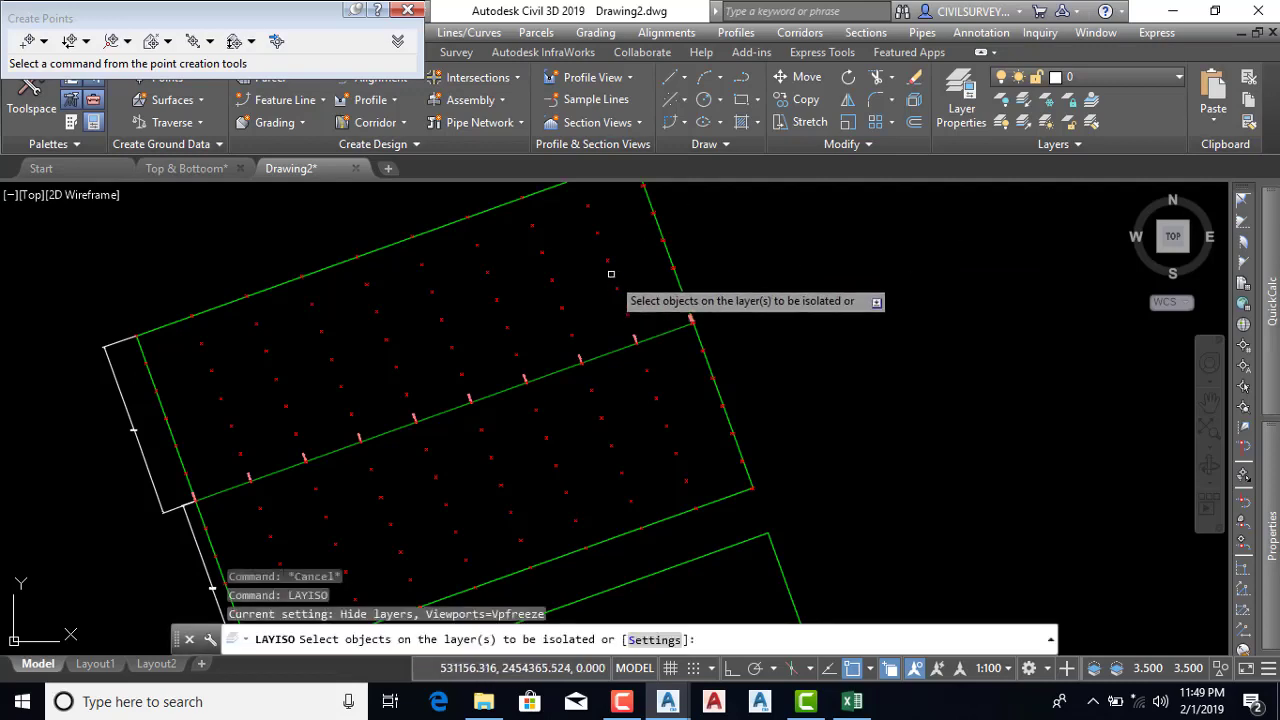
{"action": "left_click", "coordinate": [610, 257]}
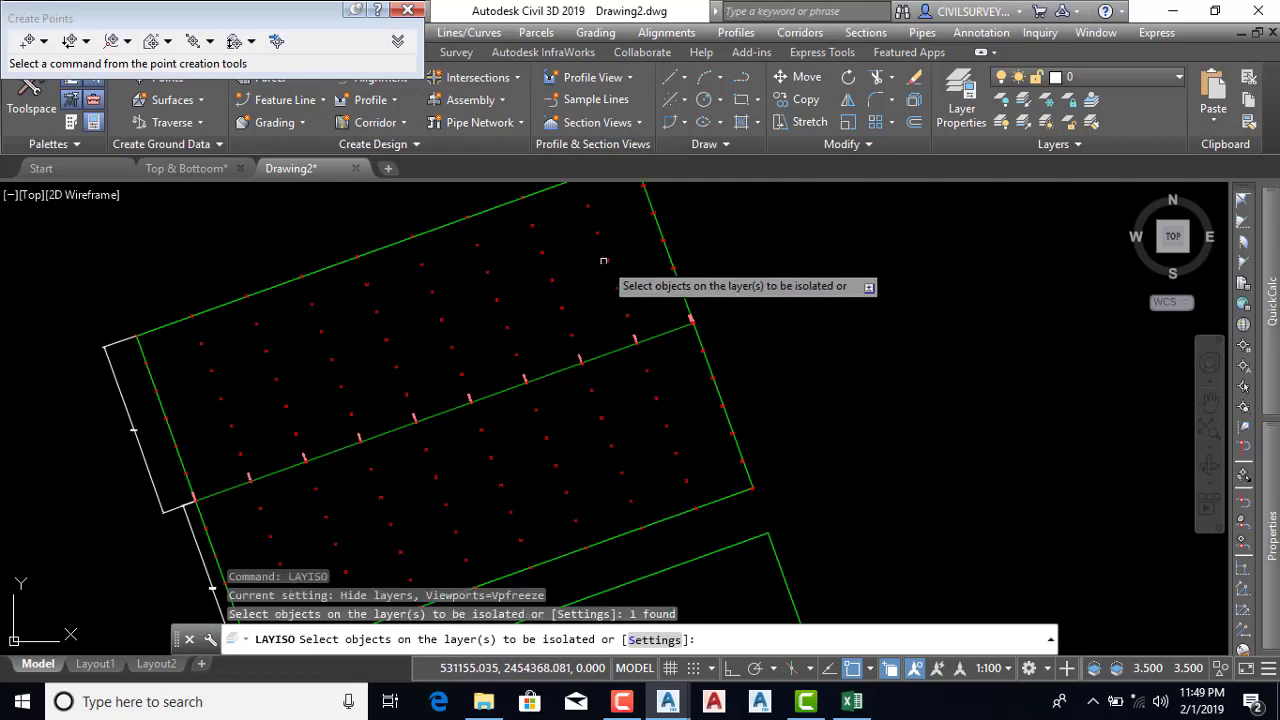
{"action": "left_click", "coordinate": [606, 258]}
{"action": "right_click", "coordinate": [611, 263]}
{"action": "left_click", "coordinate": [630, 274]}
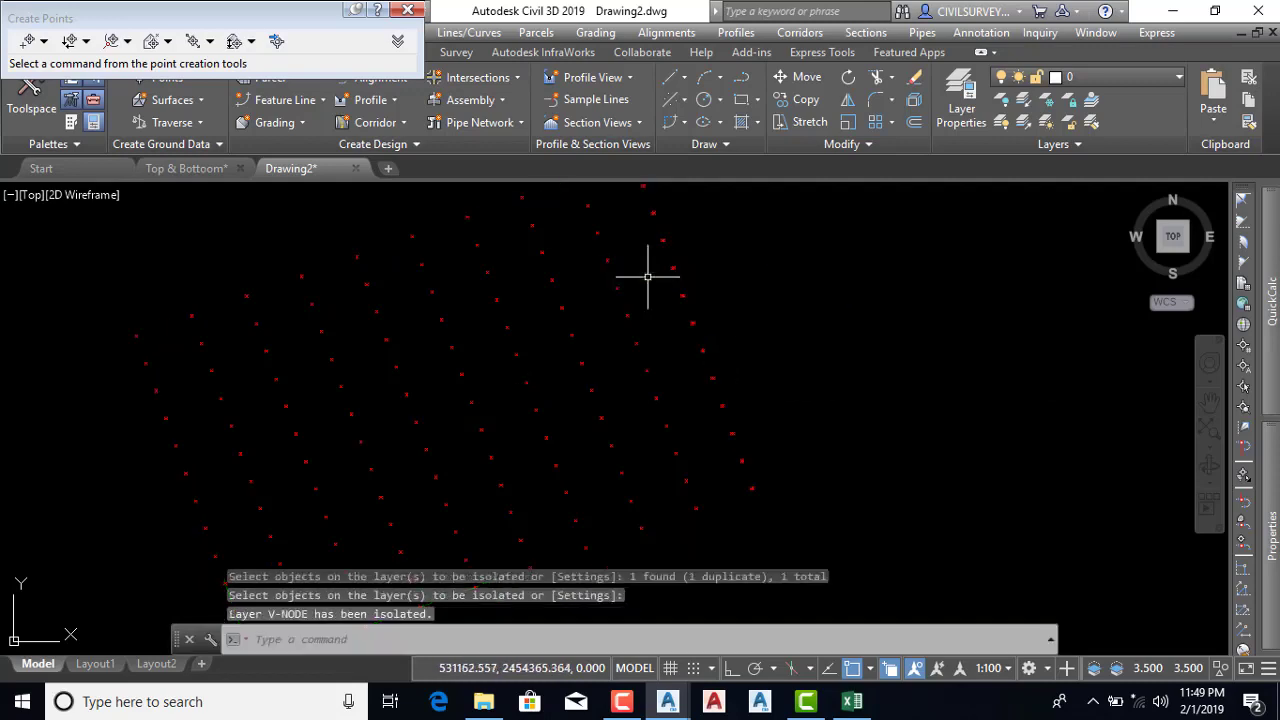
{"action": "scroll", "coordinate": [571, 372], "scroll_direction": "down", "scroll_amount": 3}
{"action": "scroll", "coordinate": [561, 423], "scroll_direction": "down", "scroll_amount": 2}
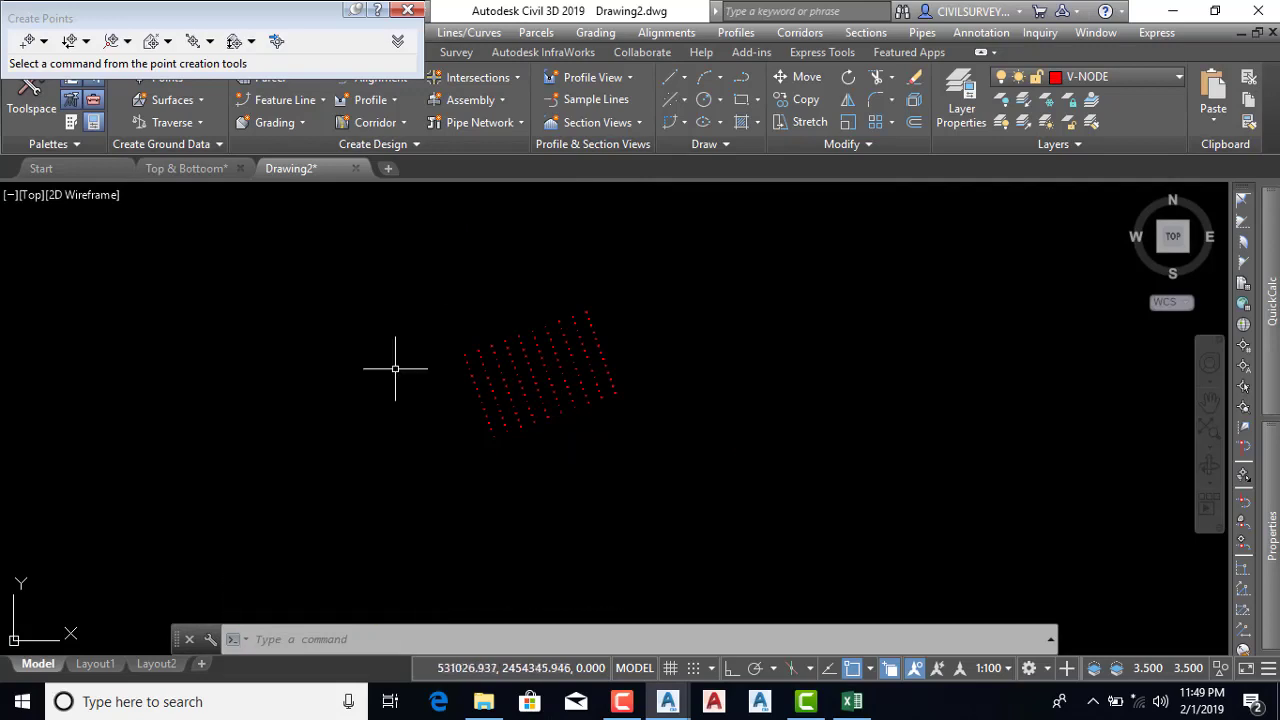
Window-select all imported cogo points and set their elevations from surface B s
{"action": "left_click", "coordinate": [373, 244]}
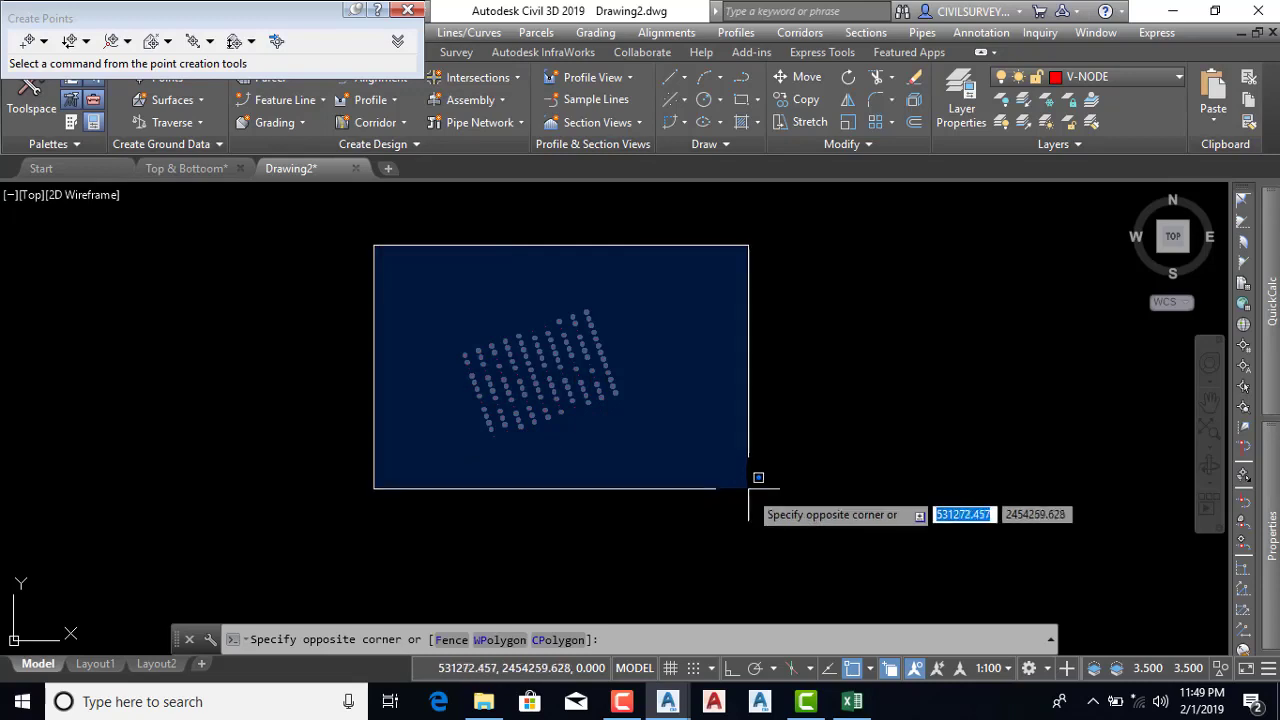
{"action": "left_click", "coordinate": [737, 473]}
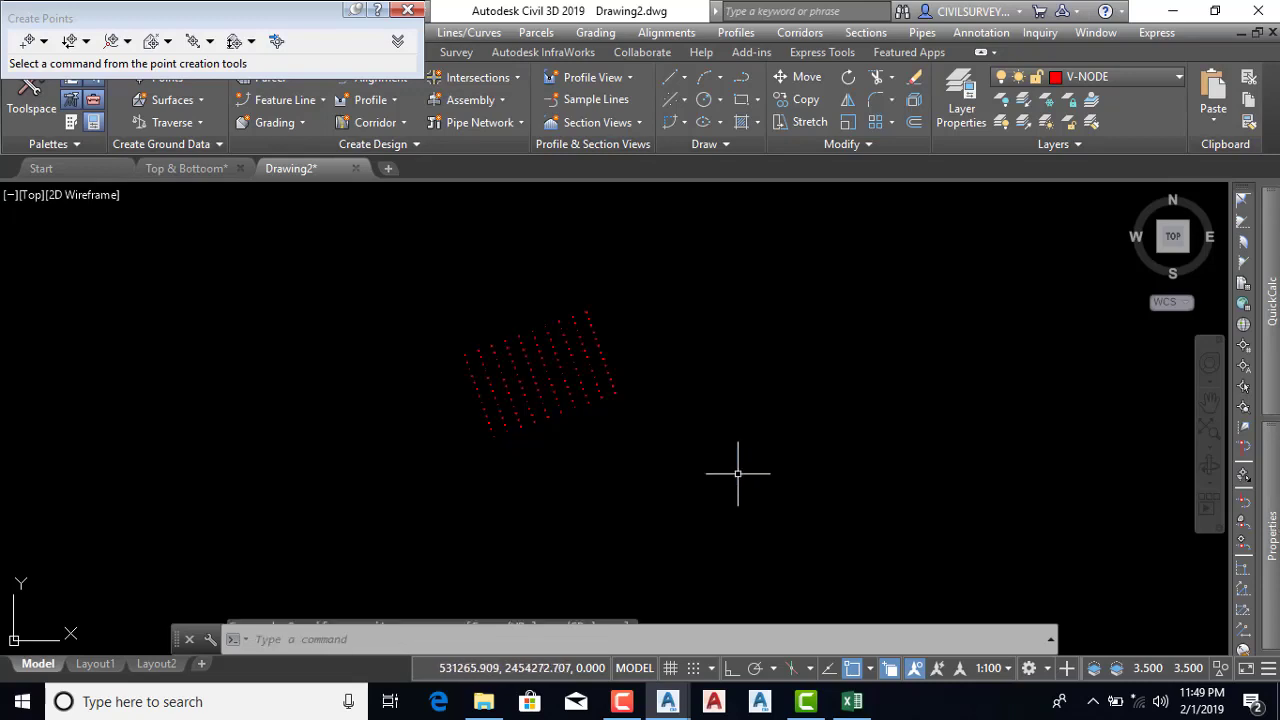
{"action": "right_click", "coordinate": [663, 321]}
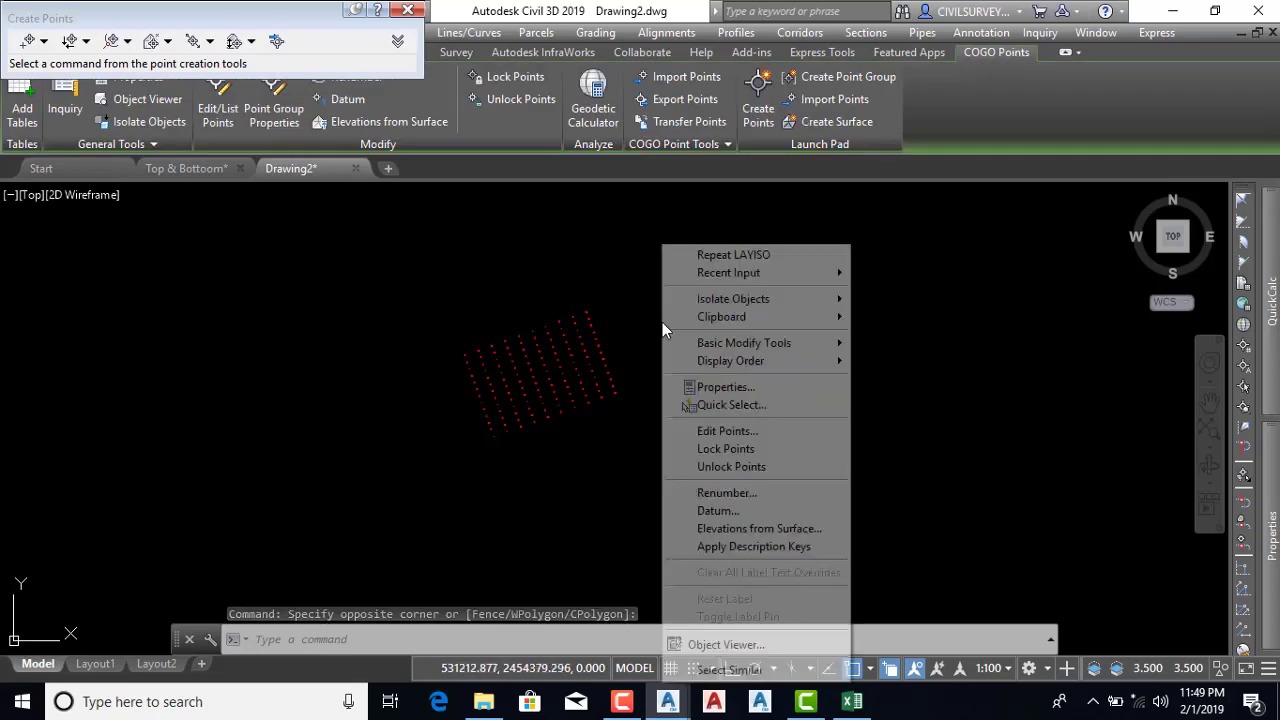
{"action": "left_click", "coordinate": [770, 532]}
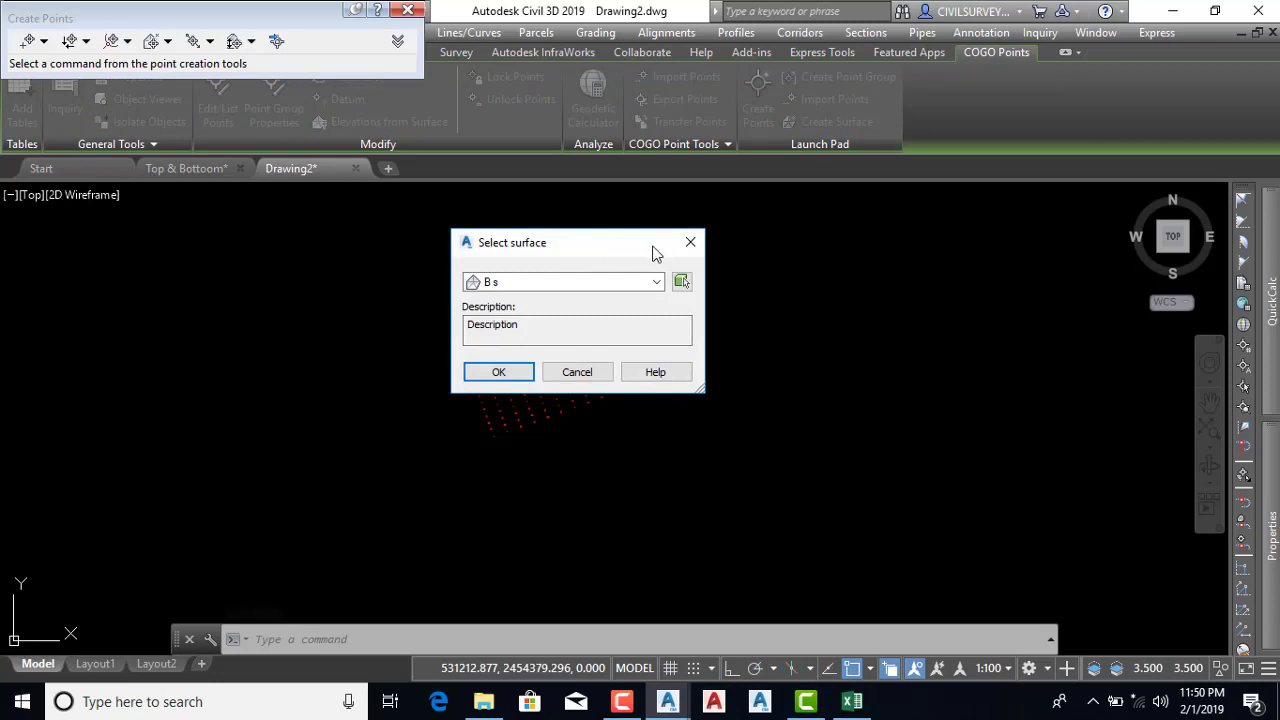
{"action": "left_click", "coordinate": [572, 284]}
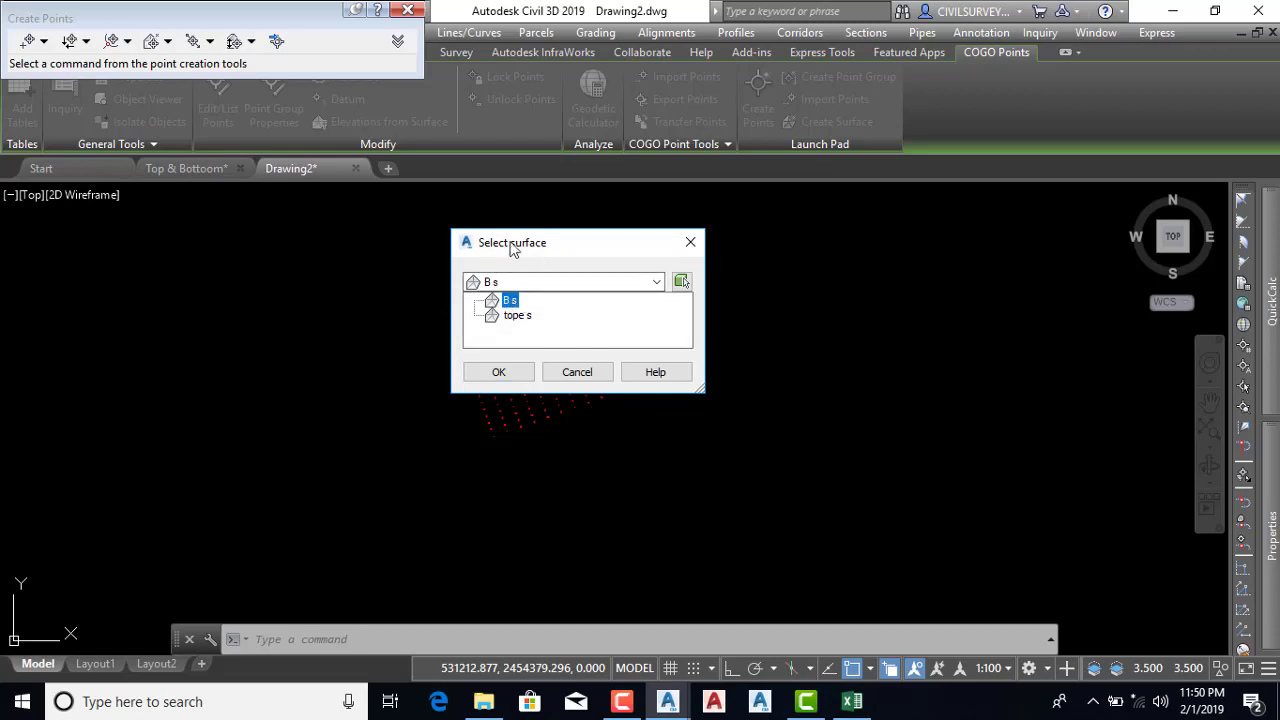
{"action": "left_click", "coordinate": [509, 300]}
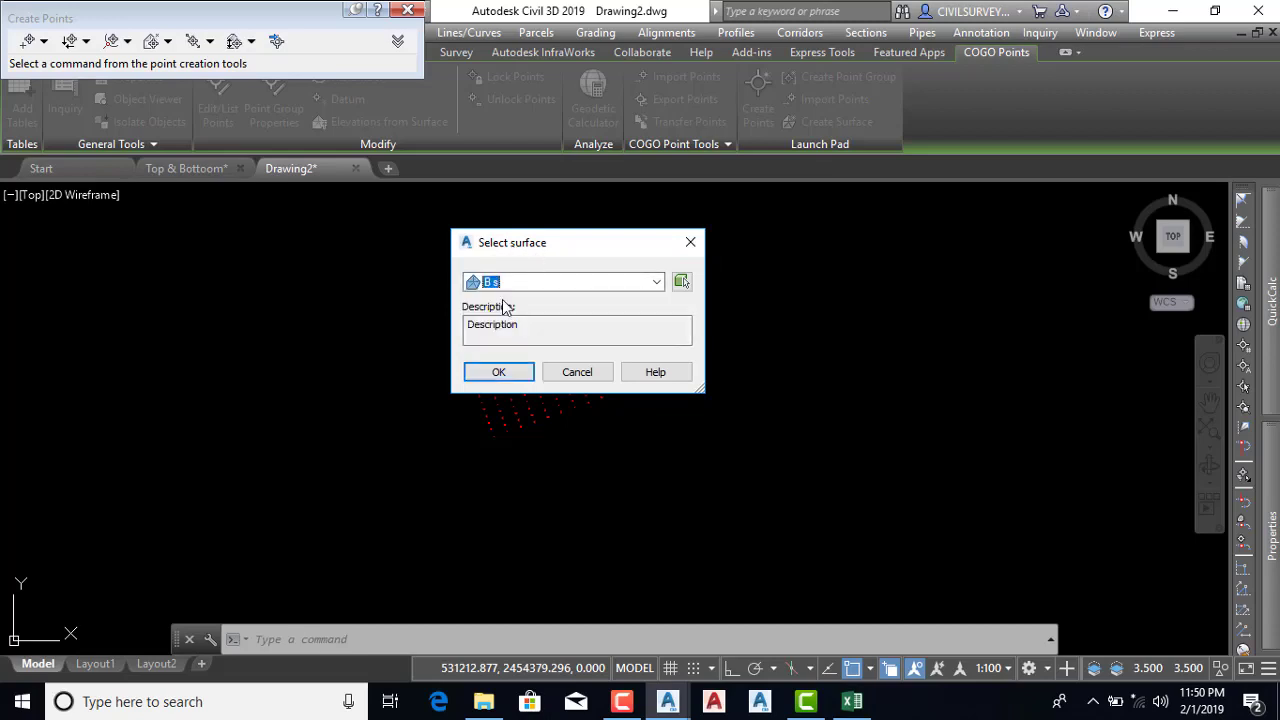
{"action": "left_click", "coordinate": [498, 373]}
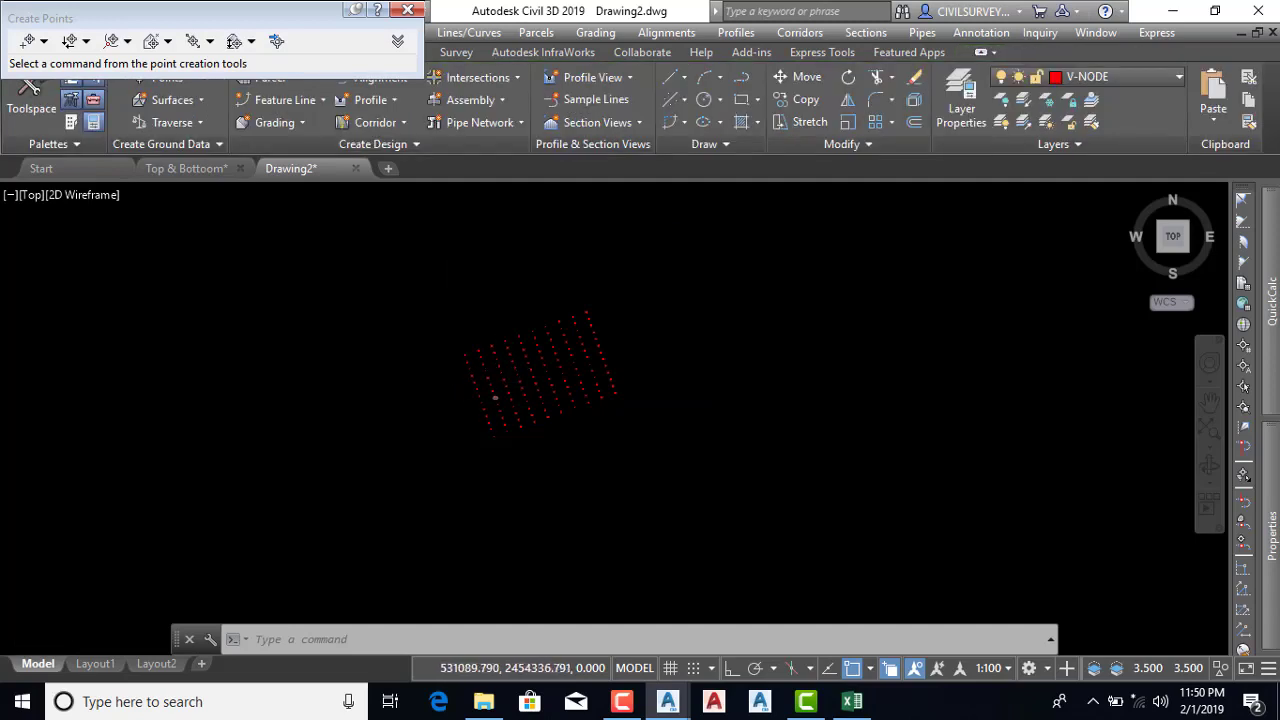
{"action": "scroll", "coordinate": [480, 355], "scroll_direction": "up", "scroll_amount": 6}
Zoom around the imported point grid and close the floating Create Points toolbar
{"action": "scroll", "coordinate": [463, 330], "scroll_direction": "up", "scroll_amount": 5}
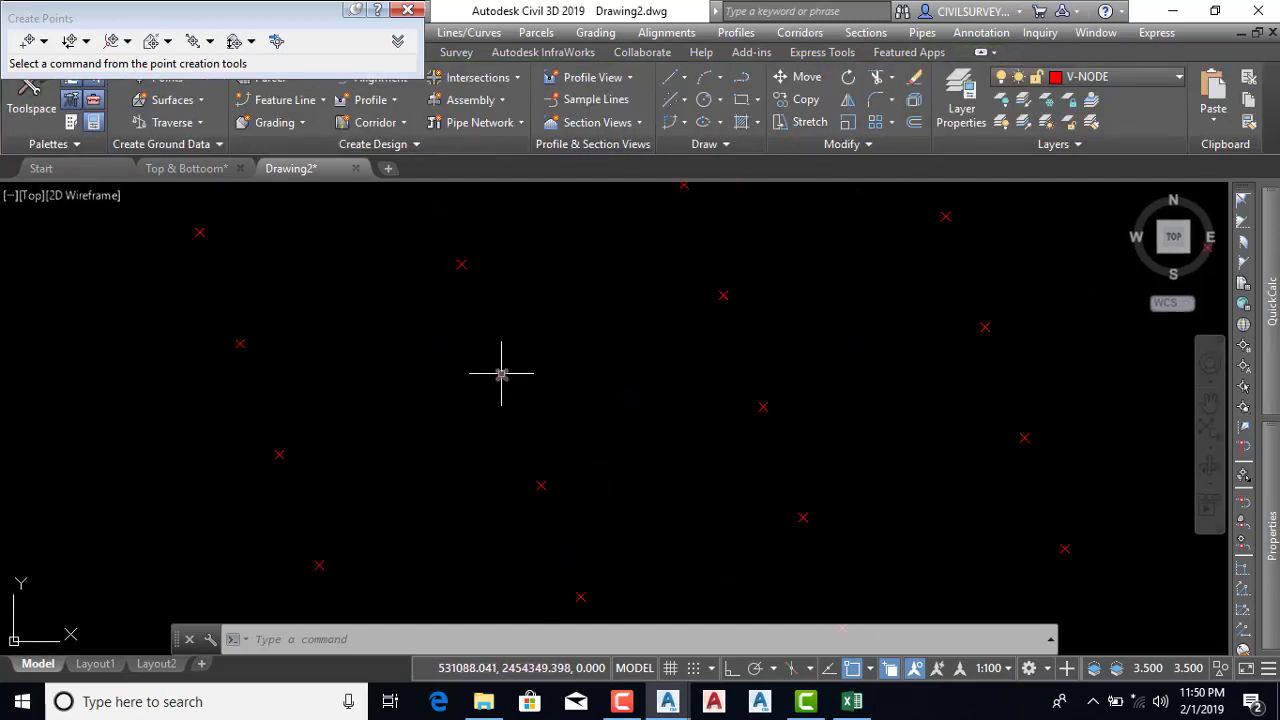
{"action": "mouse_move", "coordinate": [501, 373]}
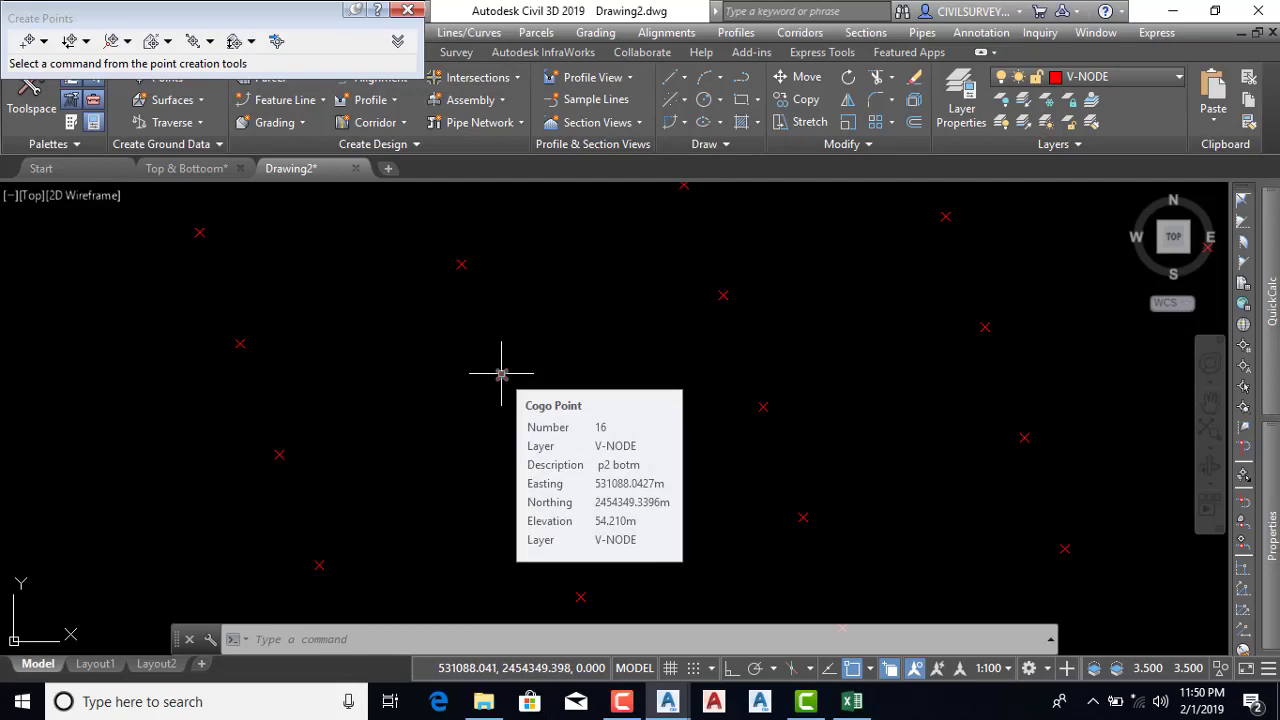
{"action": "scroll", "coordinate": [502, 374], "scroll_direction": "down", "scroll_amount": 3}
{"action": "scroll", "coordinate": [457, 314], "scroll_direction": "down", "scroll_amount": 4}
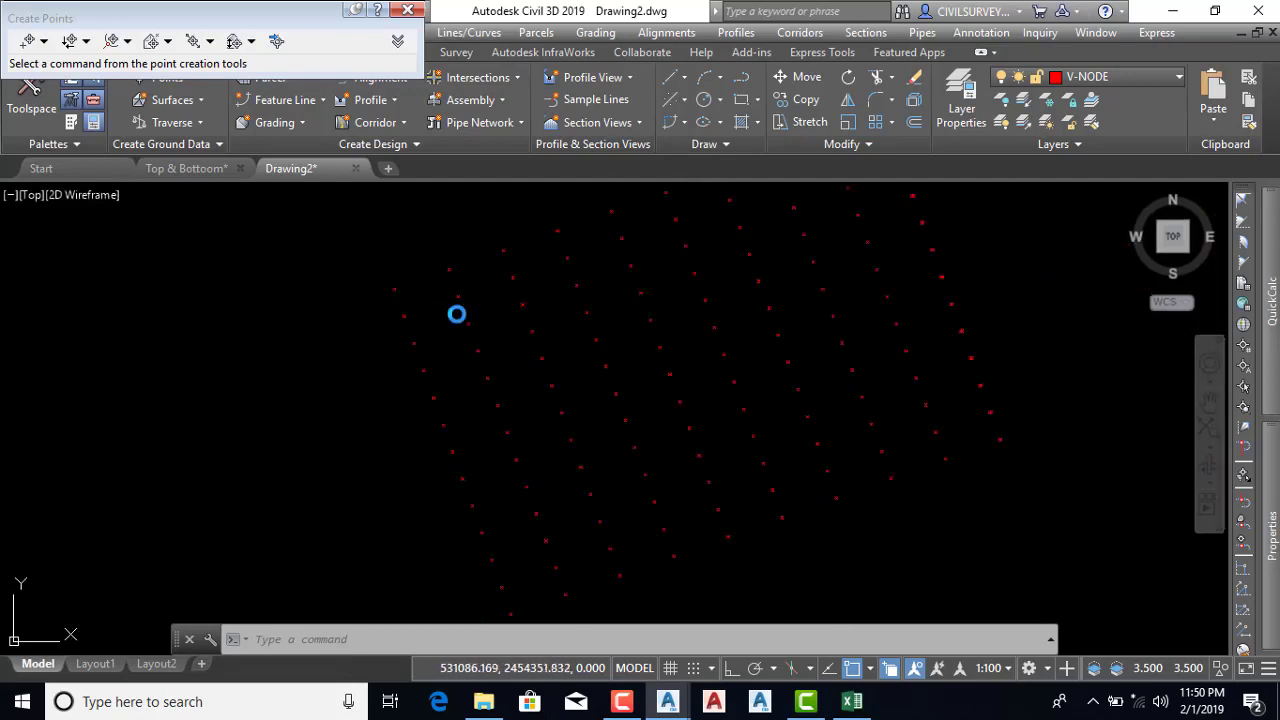
{"action": "scroll", "coordinate": [471, 280], "scroll_direction": "down", "scroll_amount": 4}
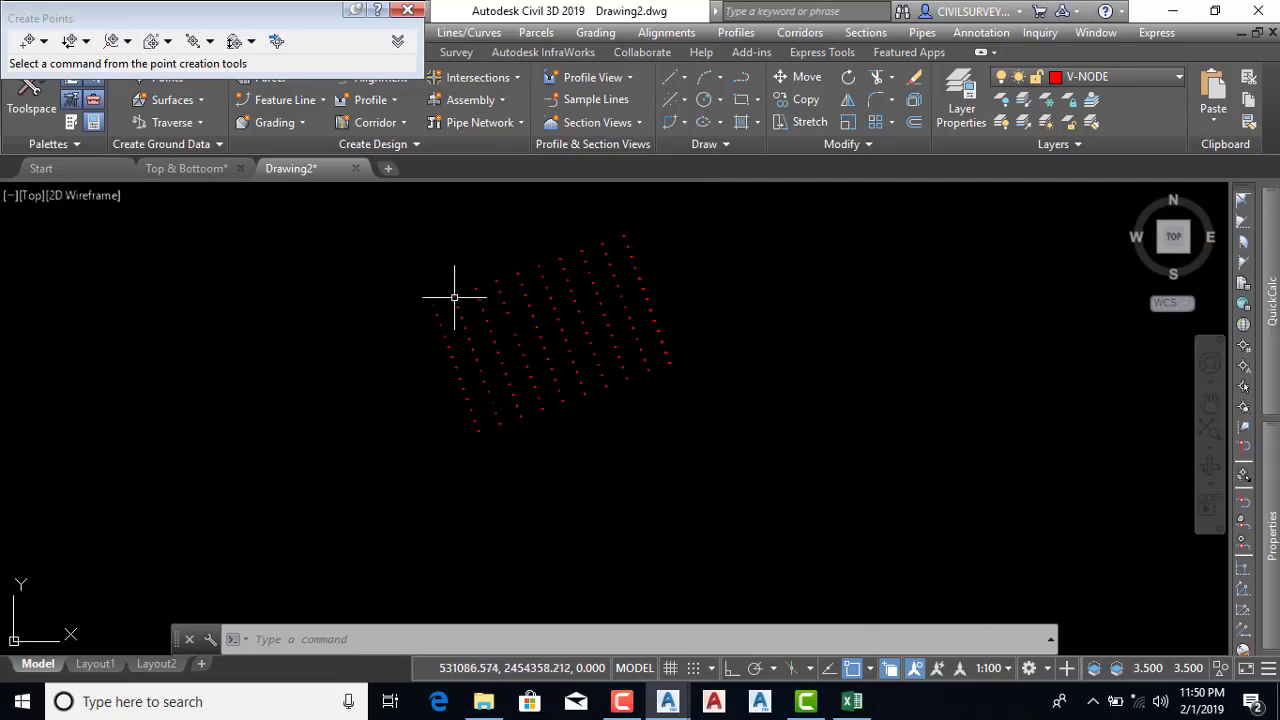
{"action": "scroll", "coordinate": [451, 294], "scroll_direction": "up", "scroll_amount": 5}
{"action": "scroll", "coordinate": [390, 263], "scroll_direction": "down", "scroll_amount": 5}
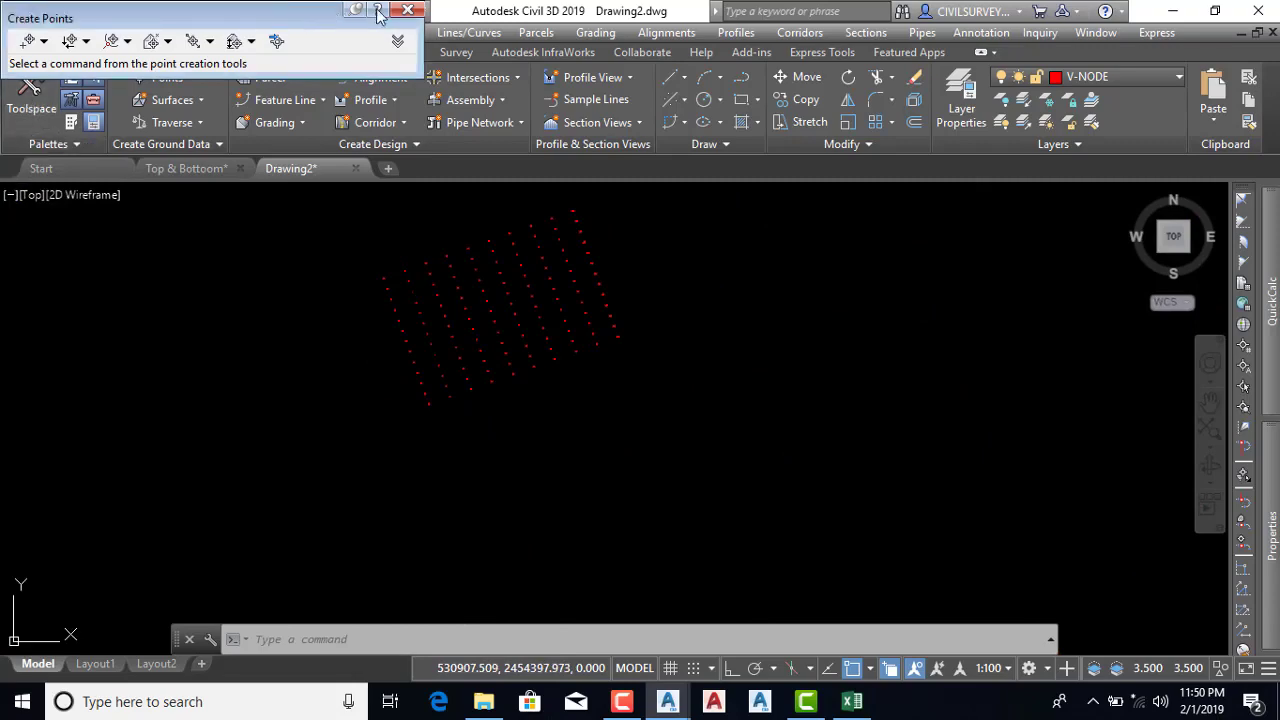
{"action": "left_click", "coordinate": [407, 9]}
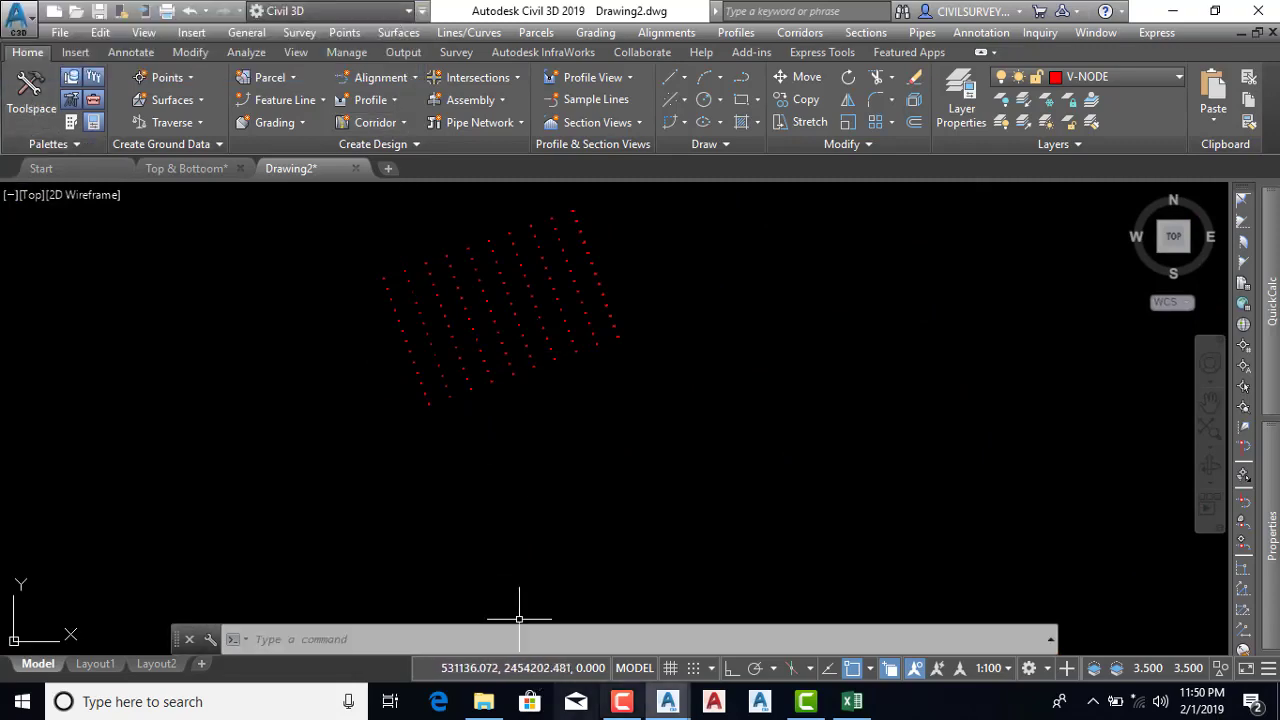
{"action": "left_click", "coordinate": [852, 703]}
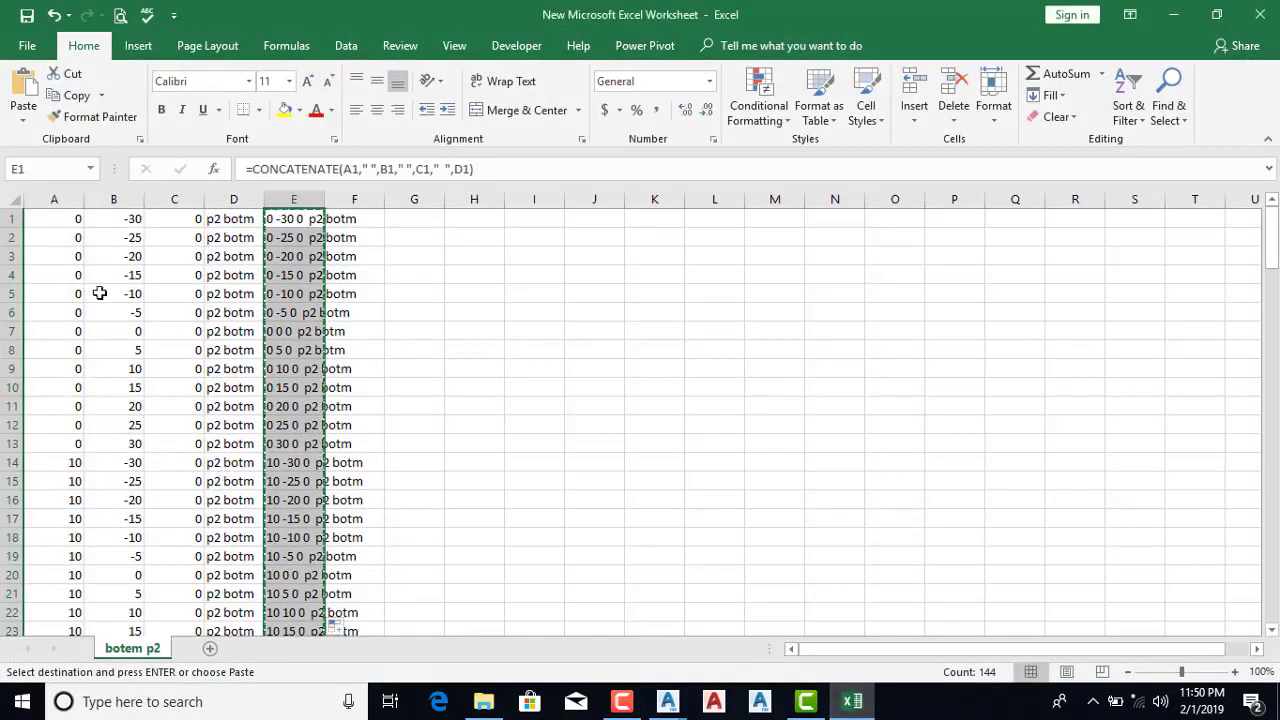
{"action": "left_click_drag", "start_coordinate": [161, 227], "coordinate": [176, 481]}
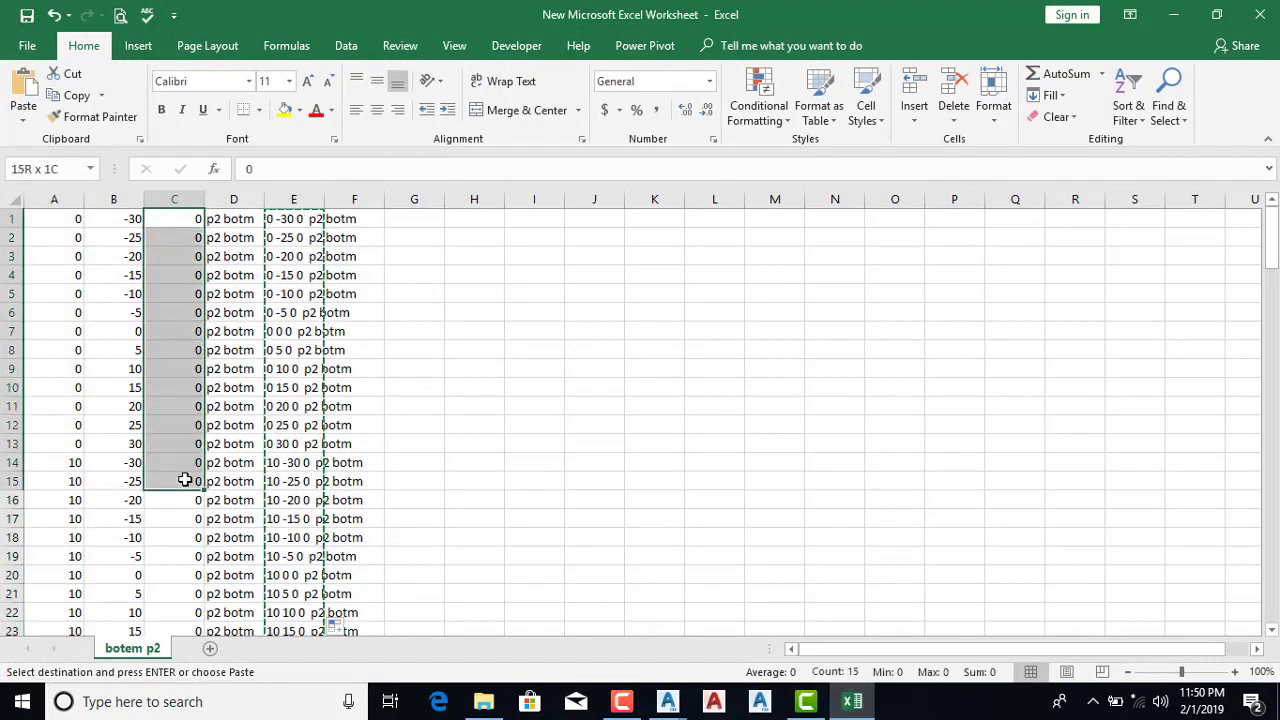
{"action": "left_click", "coordinate": [1173, 14]}
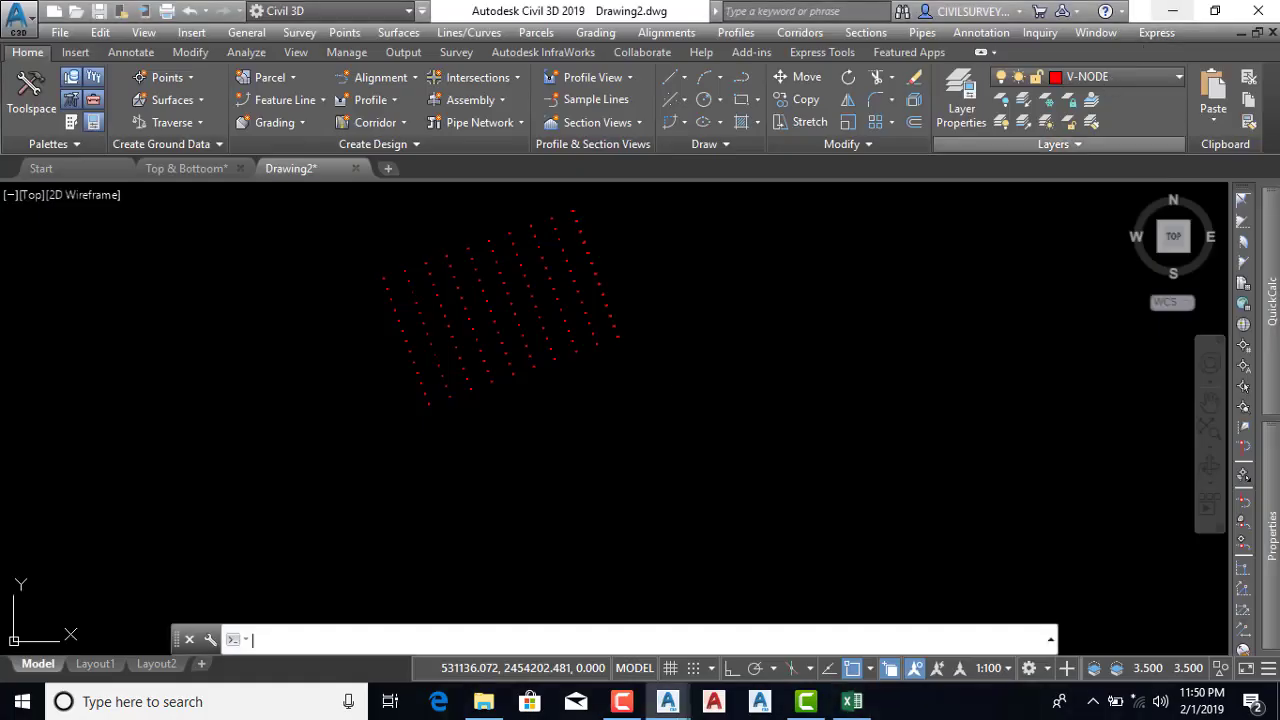
Launch the Station Offset to Points report from Toolbox > Reports Manager > Points
{"action": "left_click", "coordinate": [33, 88]}
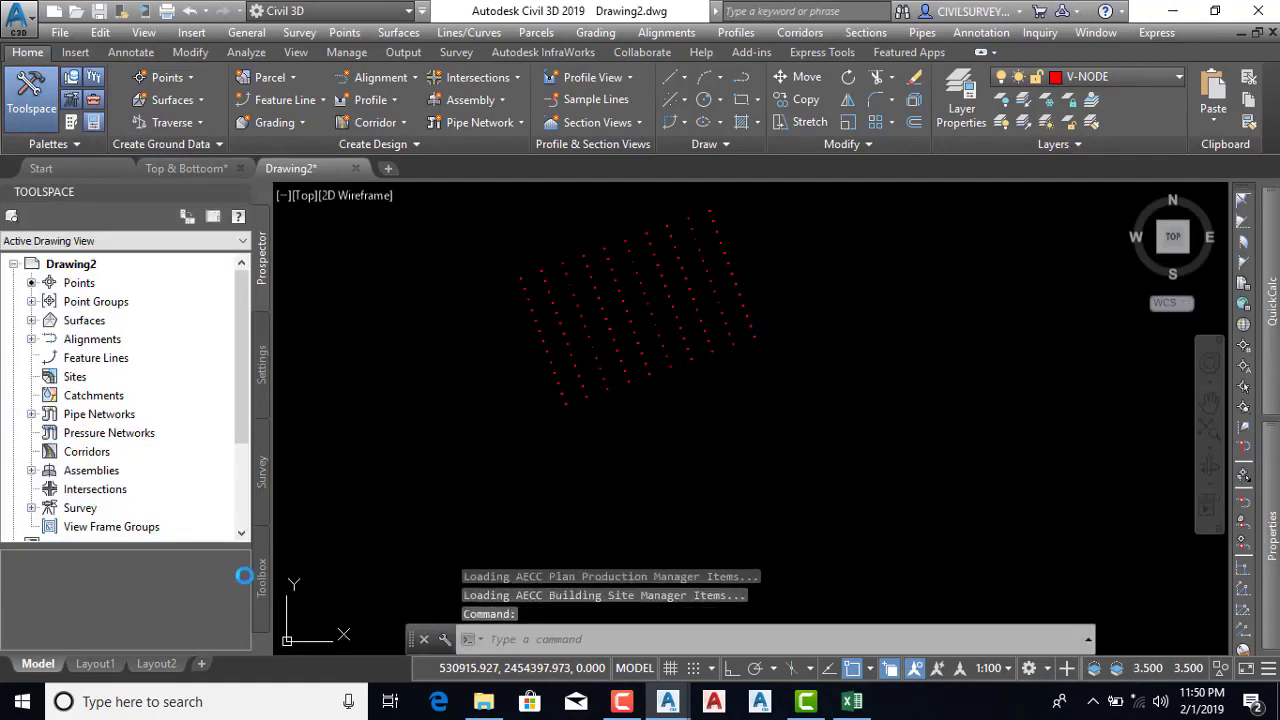
{"action": "left_click", "coordinate": [261, 596]}
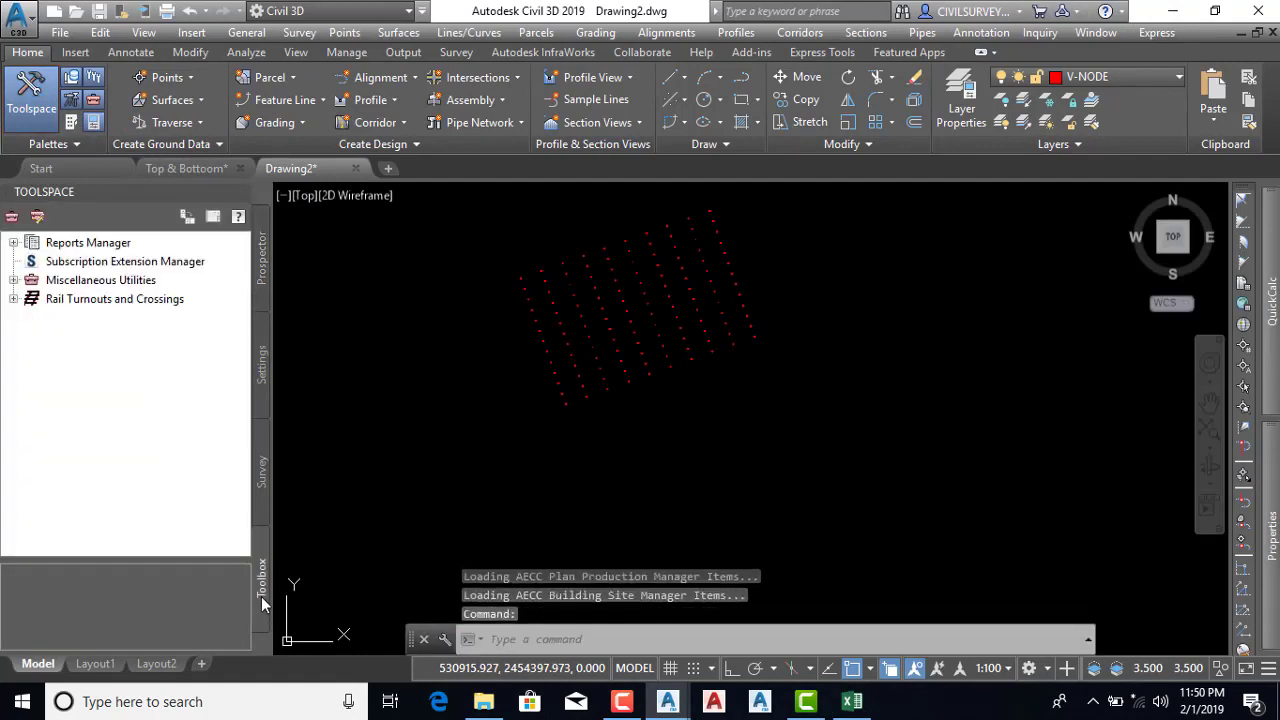
{"action": "left_click", "coordinate": [14, 243]}
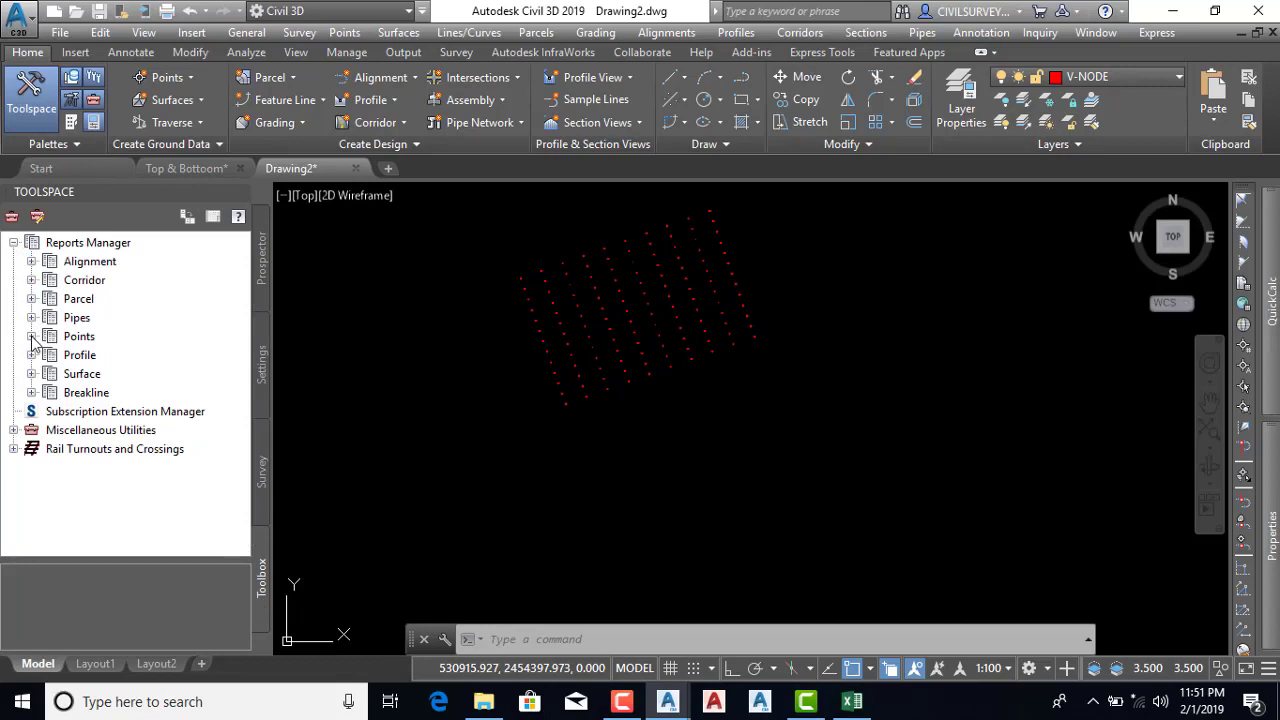
{"action": "left_click", "coordinate": [31, 337]}
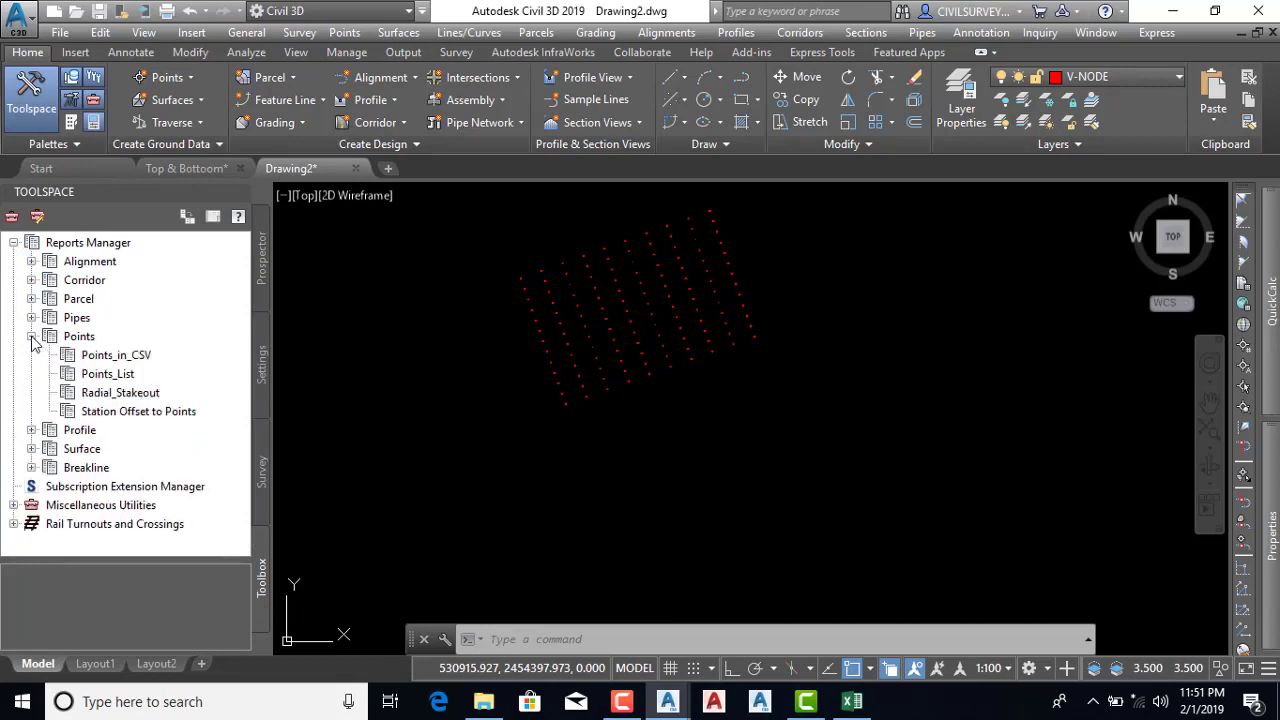
{"action": "right_click", "coordinate": [142, 414]}
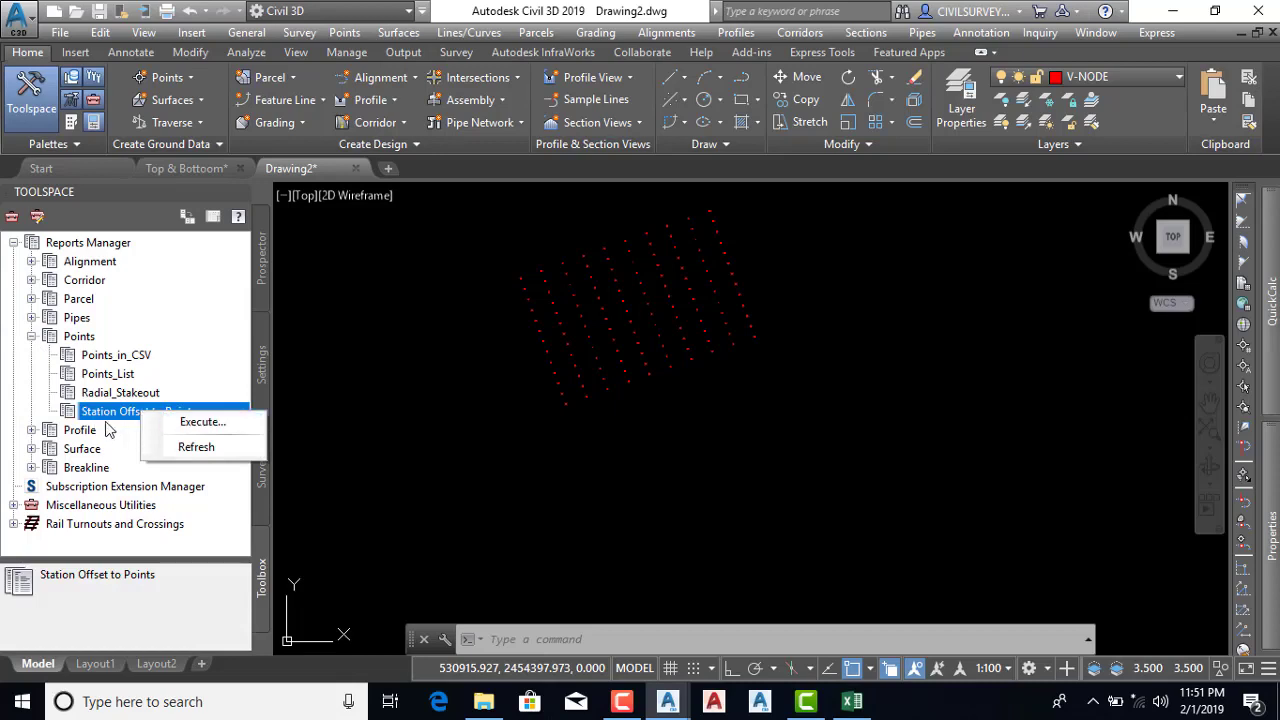
{"action": "key", "text": "Escape"}
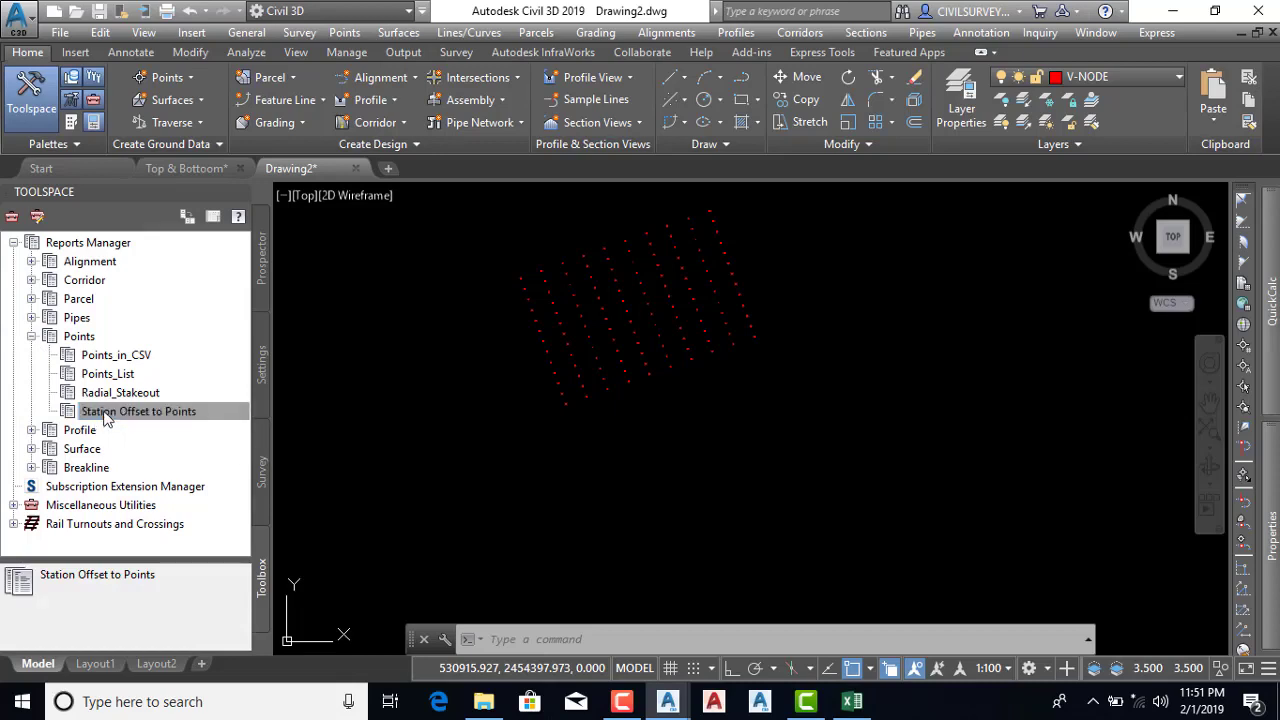
{"action": "double_click", "coordinate": [107, 412]}
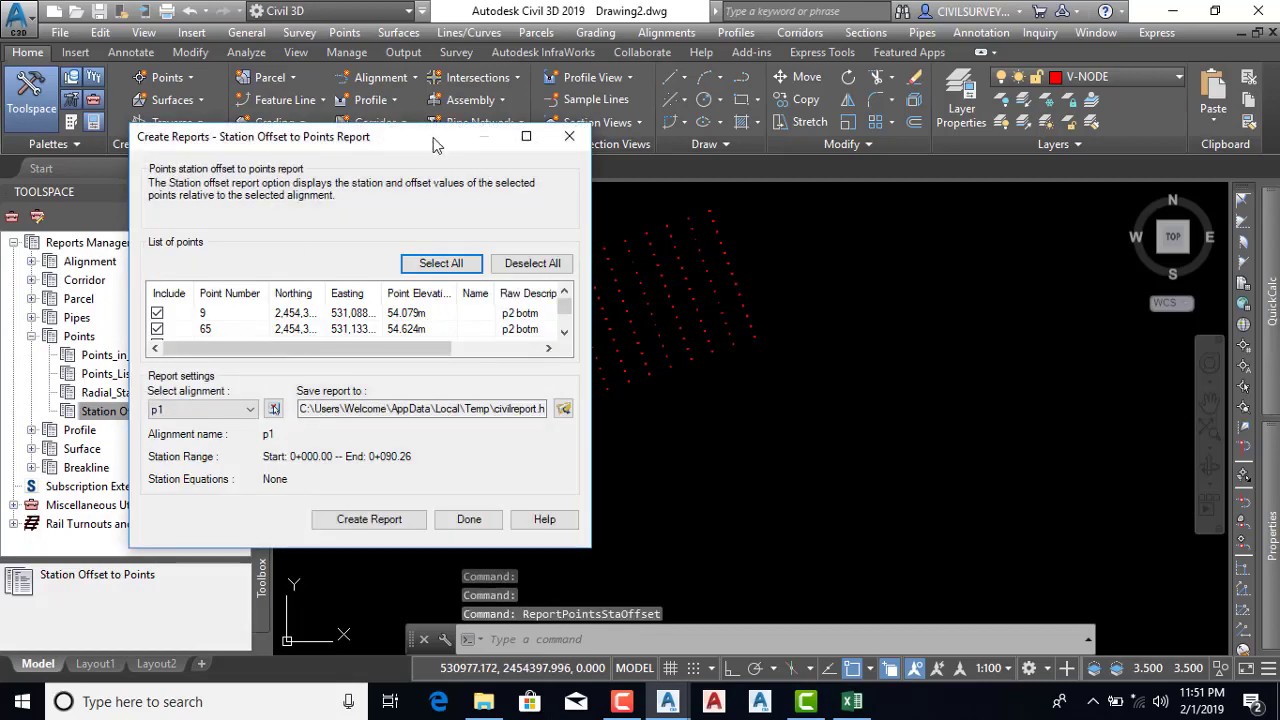
Select alignment p2 for the Station Offset to Points report
{"action": "left_click_drag", "start_coordinate": [424, 146], "coordinate": [639, 84]}
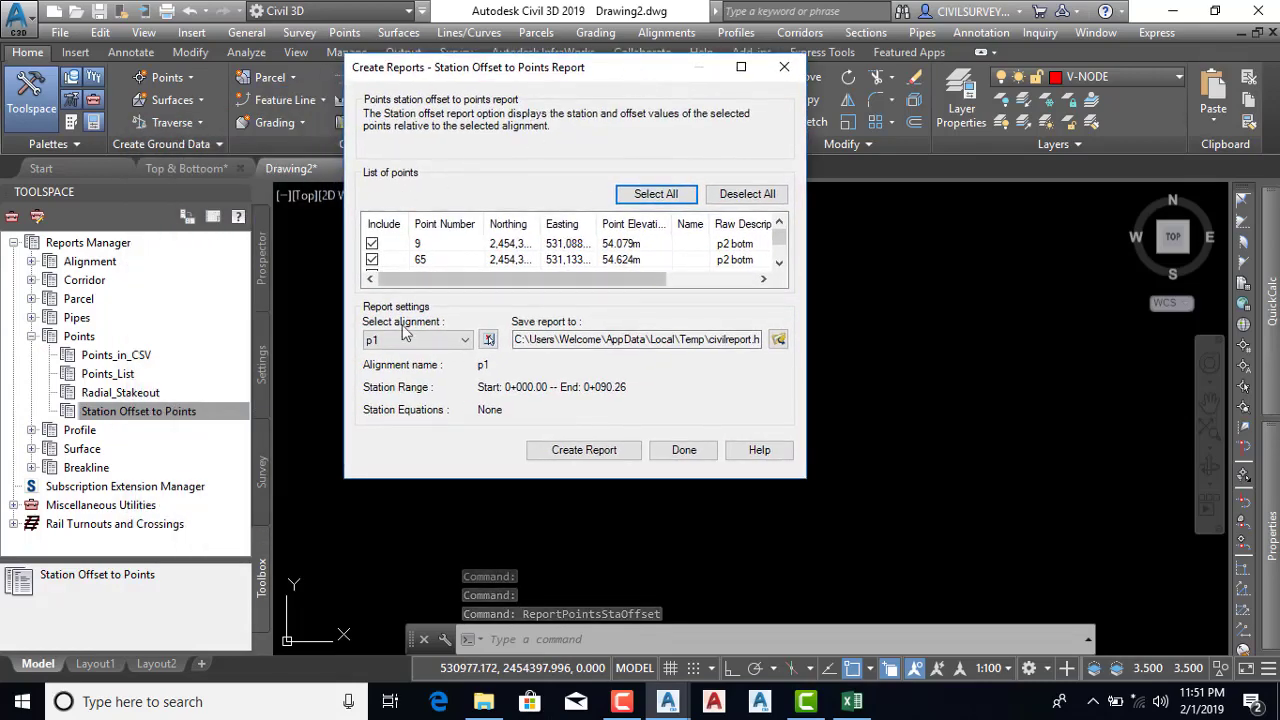
{"action": "left_click", "coordinate": [433, 342]}
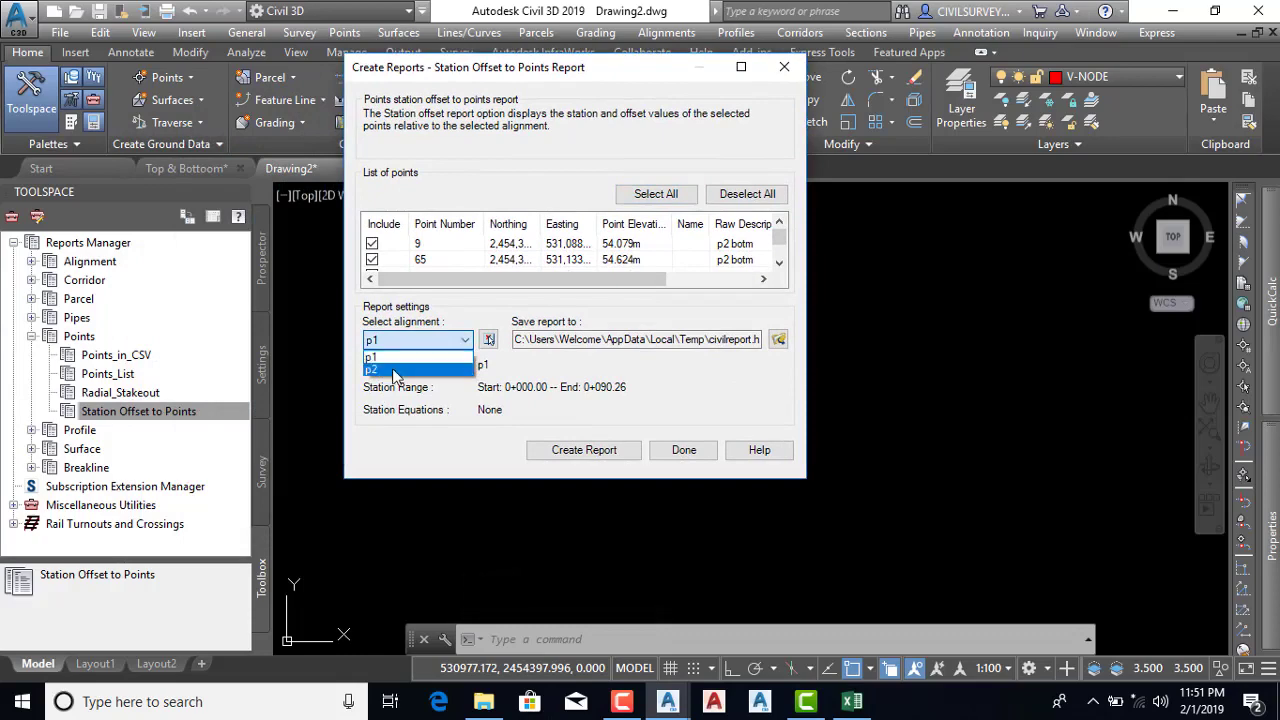
{"action": "left_click", "coordinate": [395, 371]}
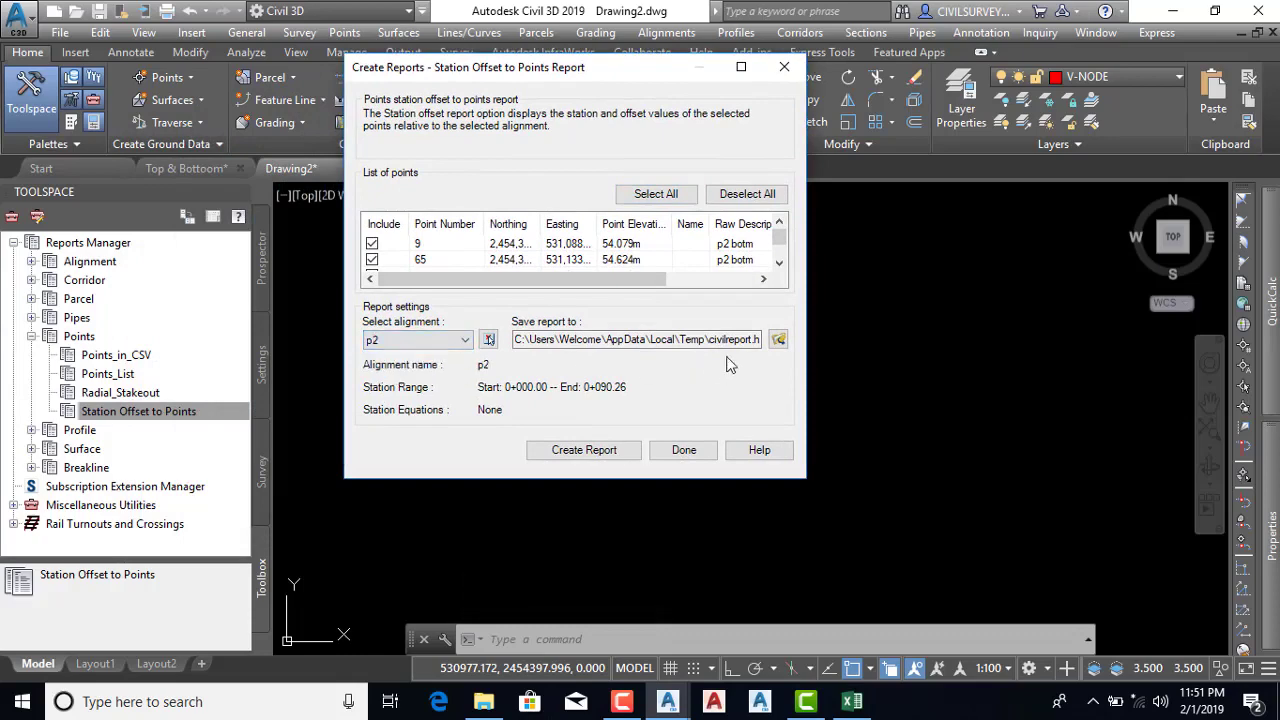
Set the report output file type to Excel 97-2003 Workbook
{"action": "left_click", "coordinate": [778, 340]}
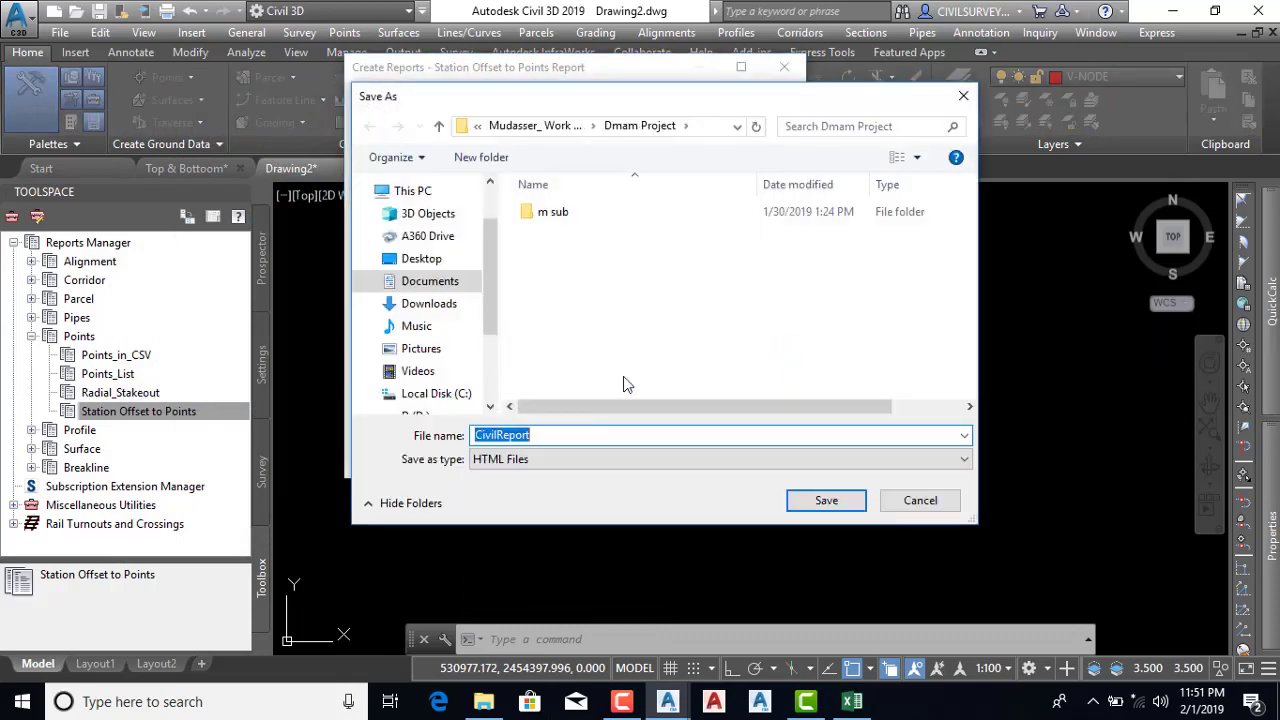
{"action": "mouse_move", "coordinate": [760, 104]}
{"action": "left_mouse_down"}
{"action": "mouse_move", "coordinate": [340, 155]}
{"action": "mouse_move", "coordinate": [425, 155]}
{"action": "left_mouse_up"}
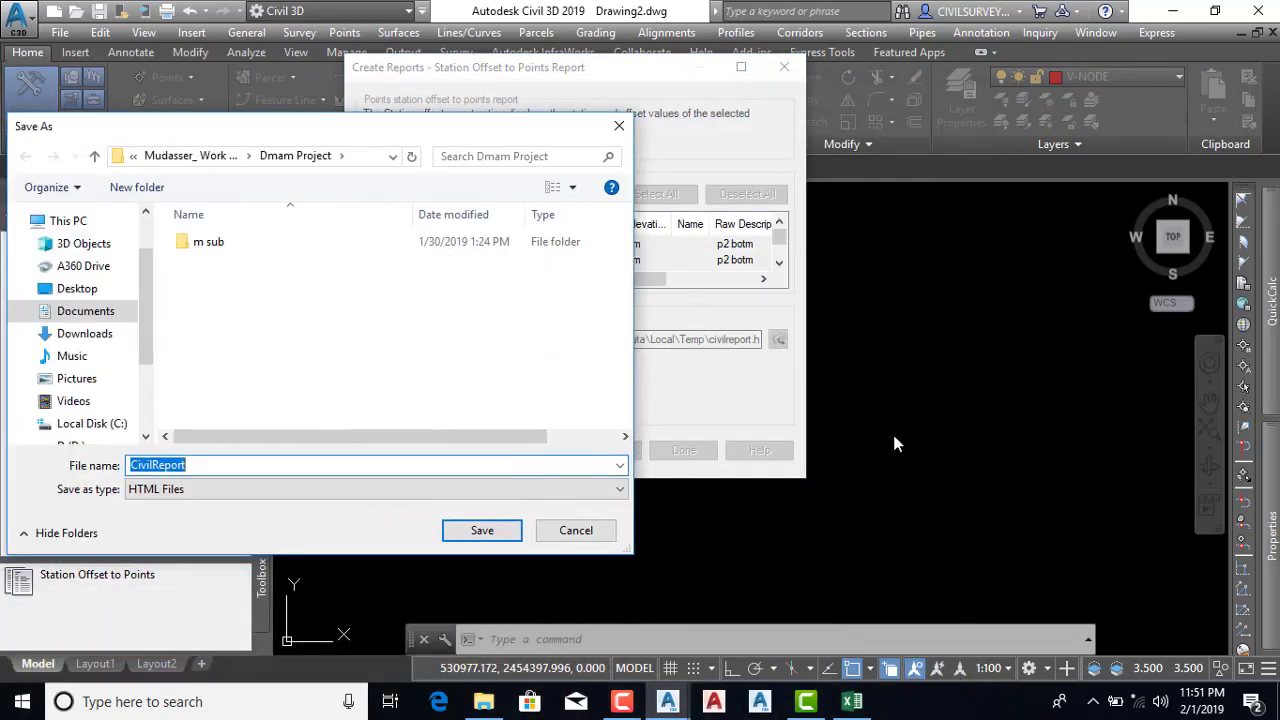
{"action": "left_click", "coordinate": [619, 125]}
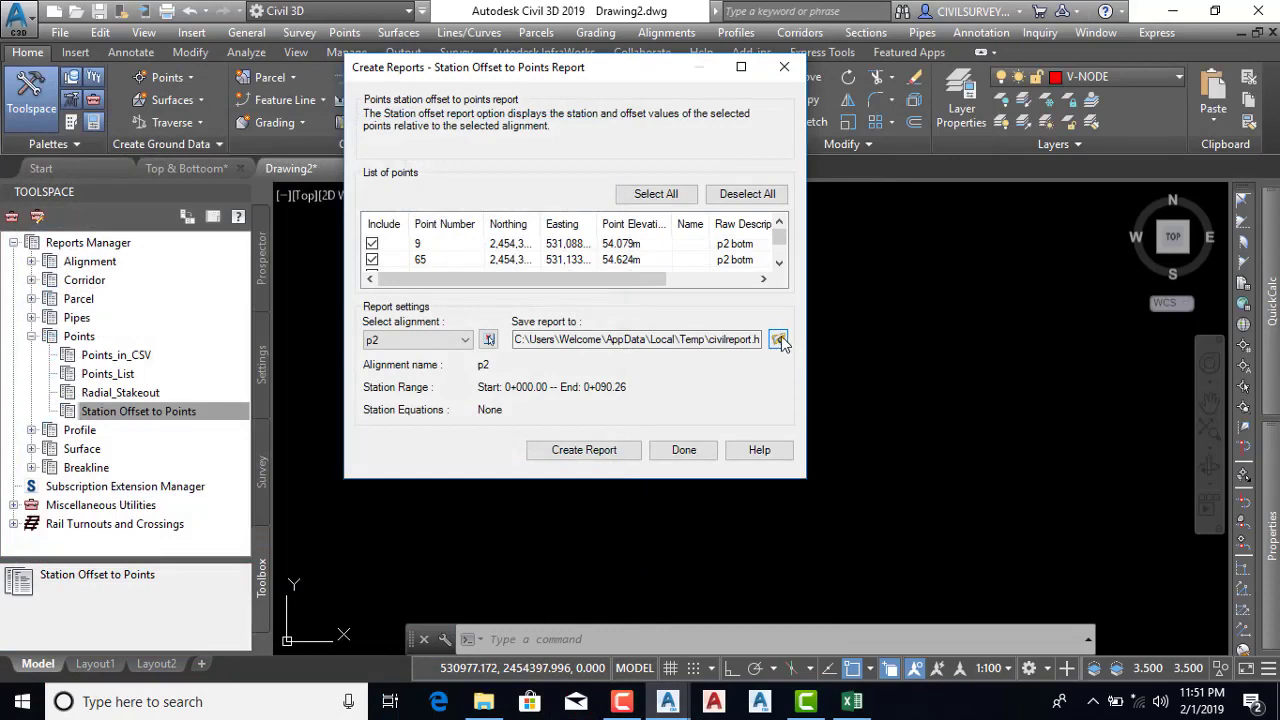
{"action": "left_click", "coordinate": [779, 340]}
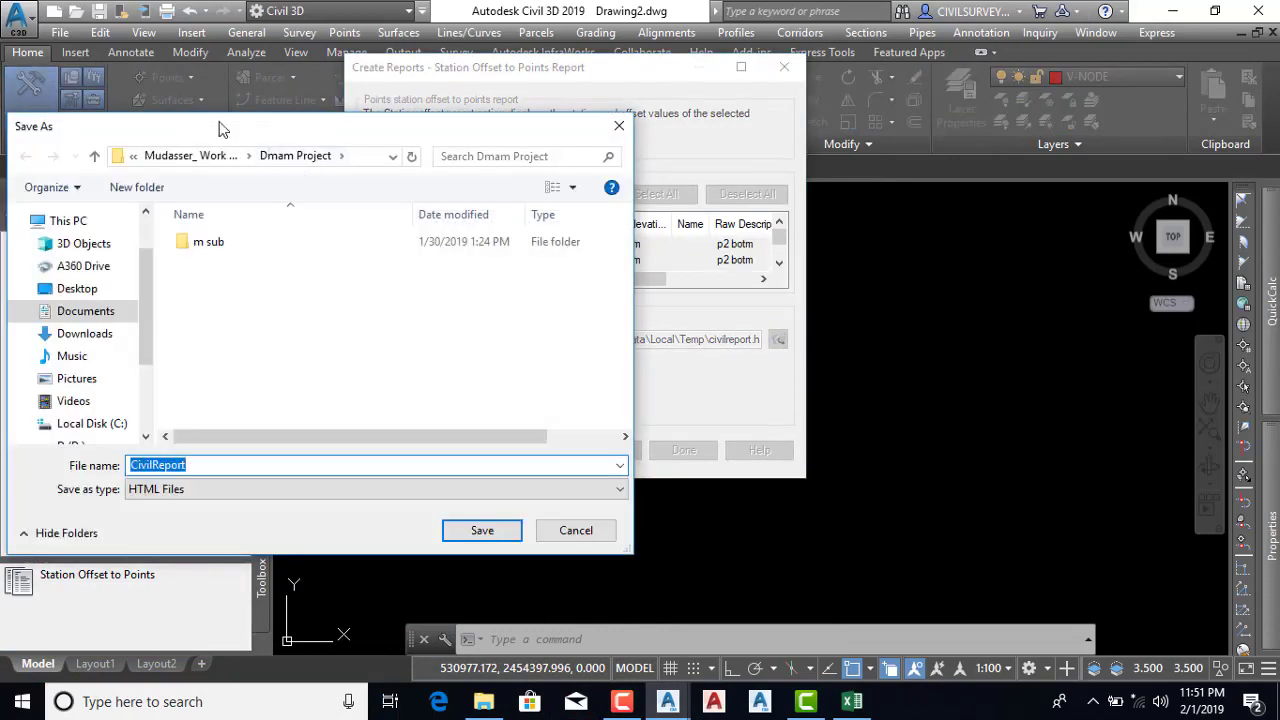
{"action": "left_click_drag", "start_coordinate": [222, 128], "coordinate": [572, 55]}
{"action": "left_click", "coordinate": [565, 420]}
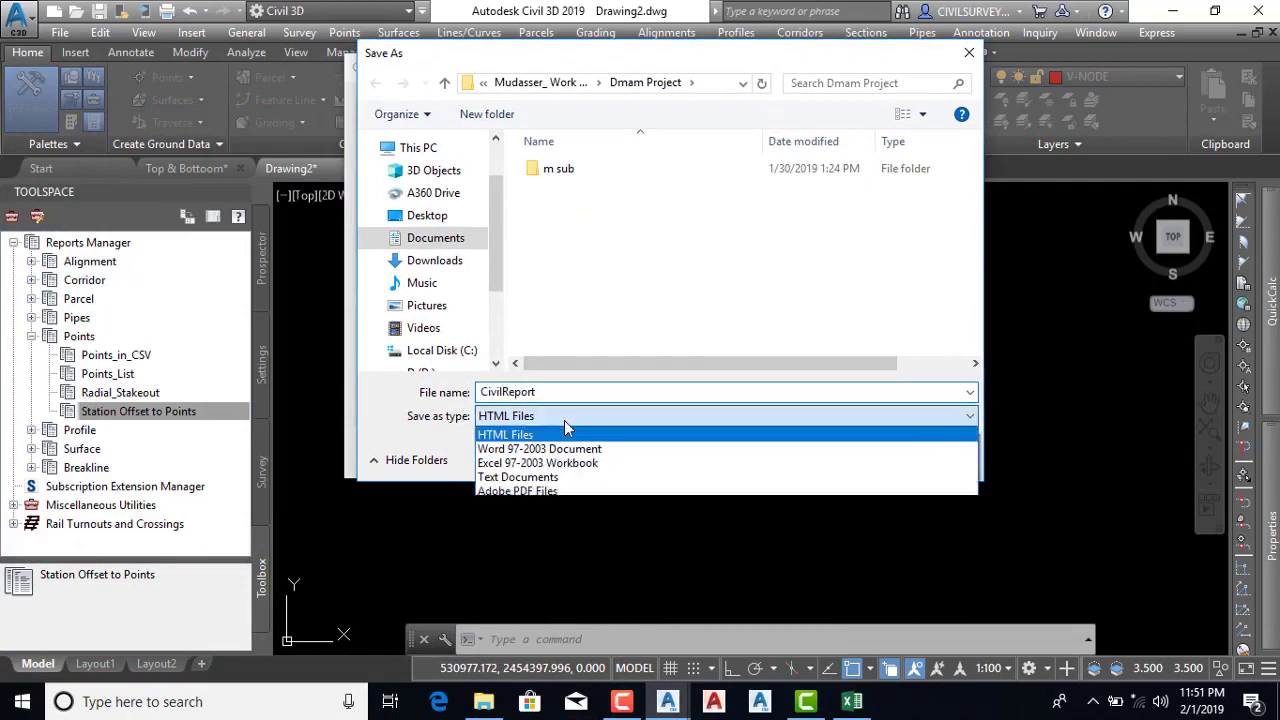
{"action": "left_click", "coordinate": [526, 465]}
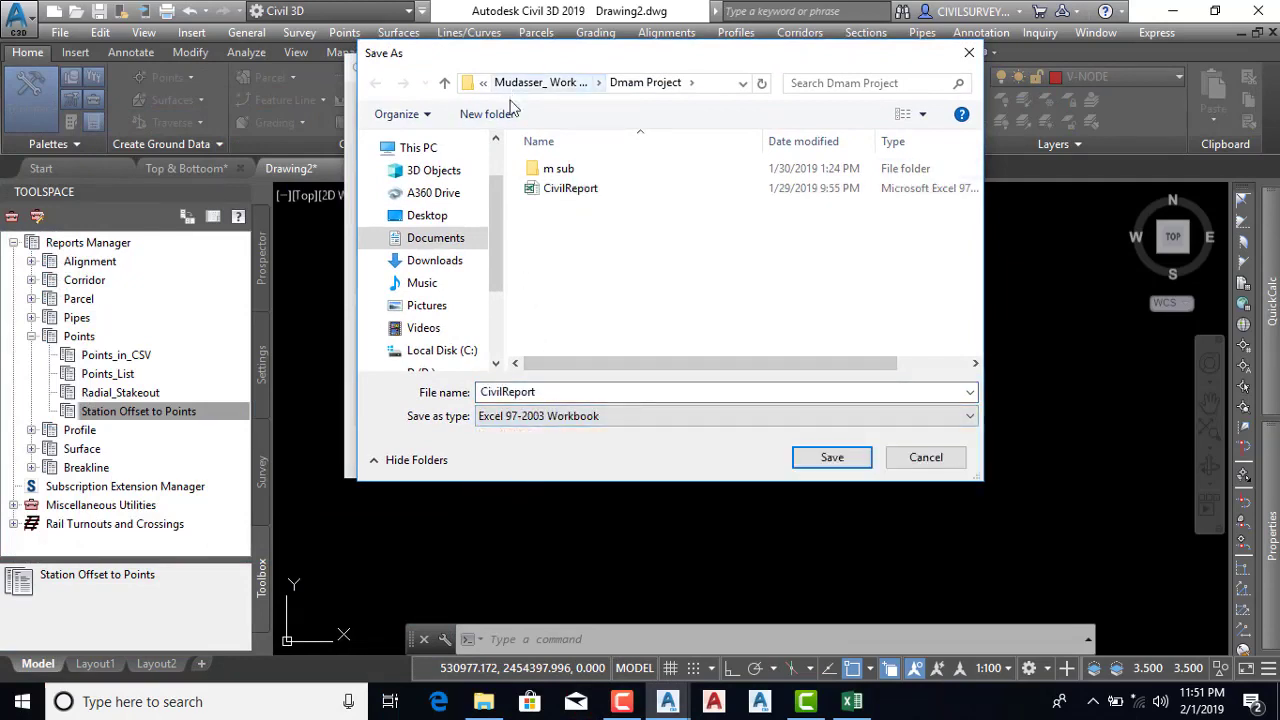
Save the report to the Desktop as 'p2 bo ngl' and create it
{"action": "mouse_move", "coordinate": [430, 250]}
{"action": "scroll", "coordinate": [491, 240], "scroll_direction": "up", "scroll_amount": 2}
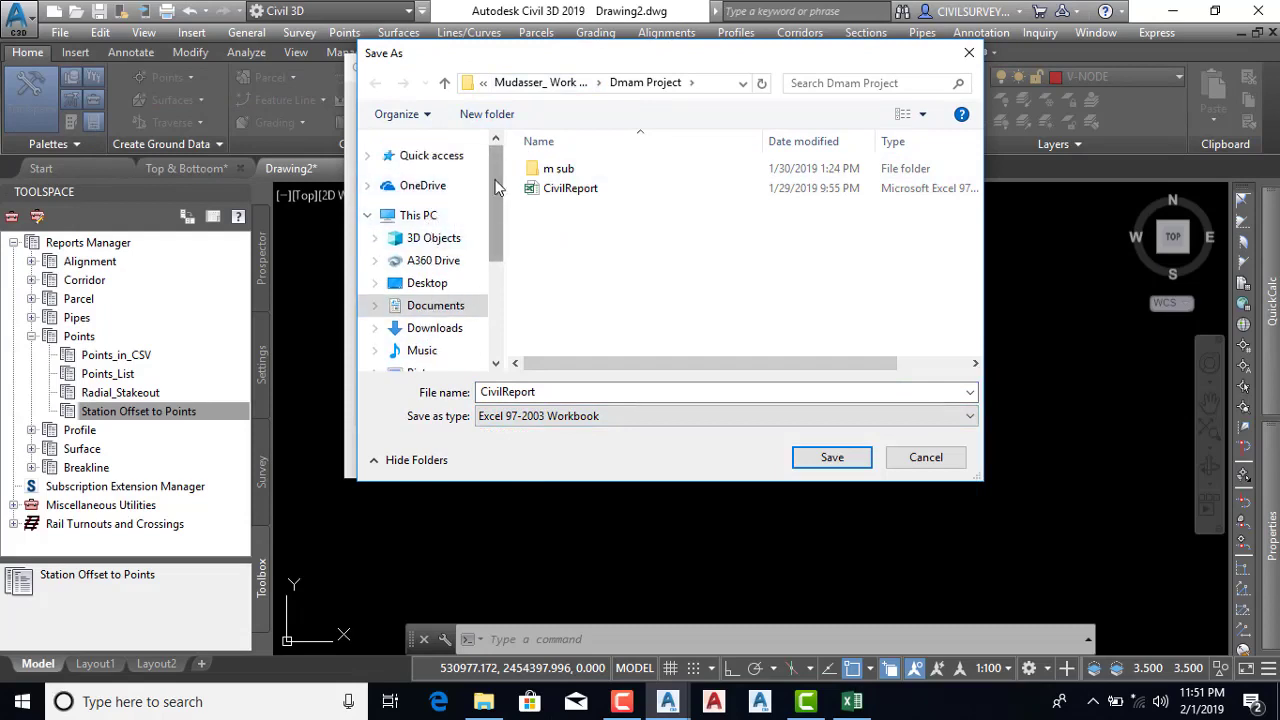
{"action": "scroll", "coordinate": [498, 210], "scroll_direction": "down", "scroll_amount": 2}
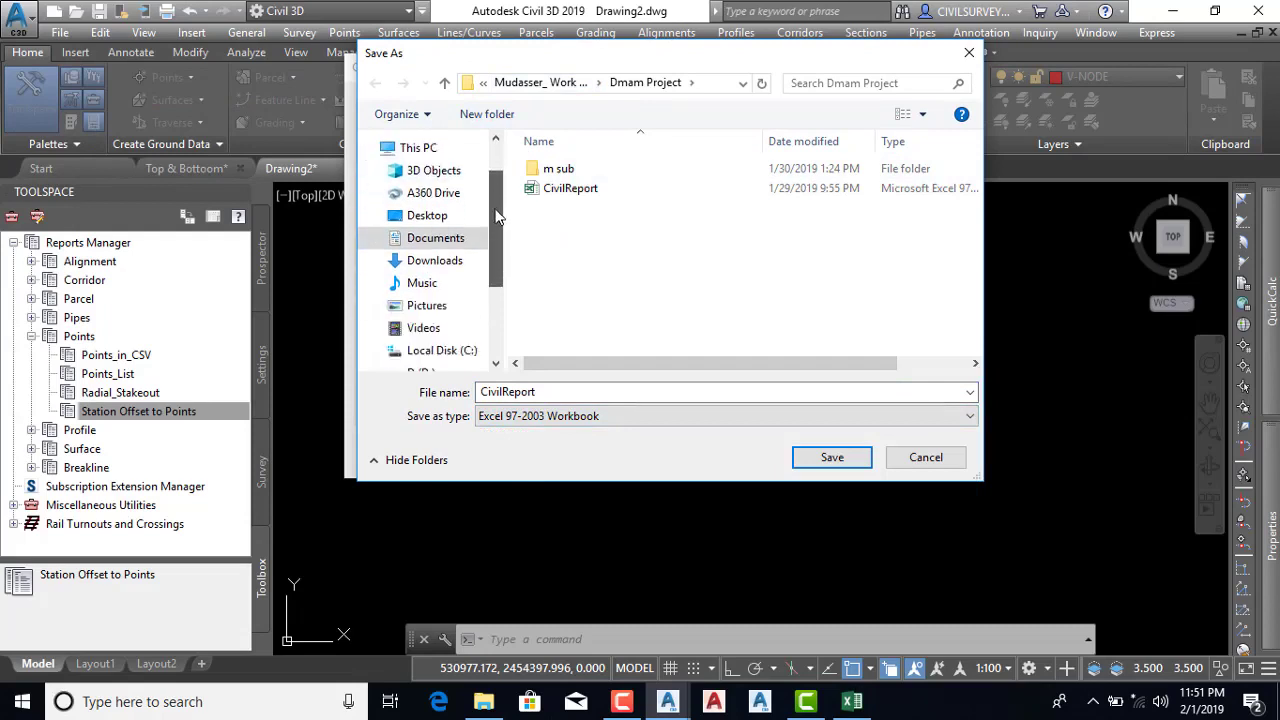
{"action": "left_click_drag", "start_coordinate": [498, 210], "coordinate": [484, 293]}
{"action": "scroll", "coordinate": [481, 274], "scroll_direction": "up", "scroll_amount": 3}
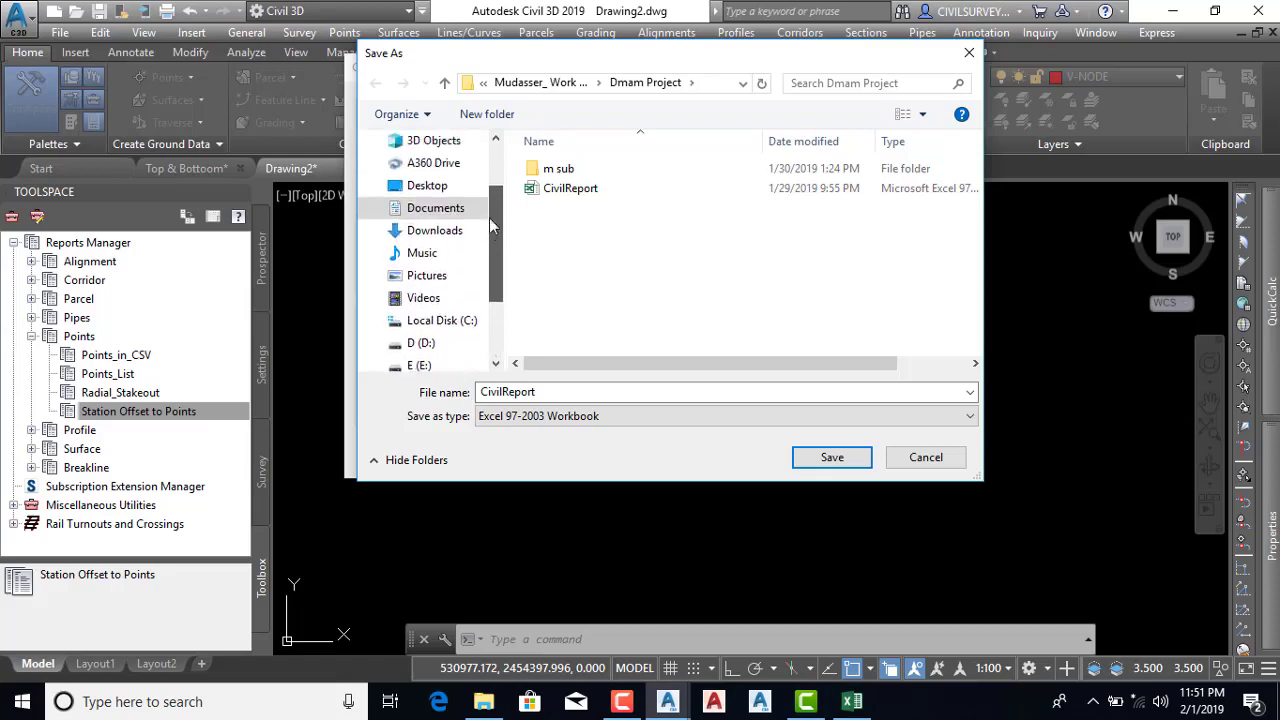
{"action": "scroll", "coordinate": [489, 217], "scroll_direction": "up", "scroll_amount": 1}
{"action": "left_click", "coordinate": [443, 214]}
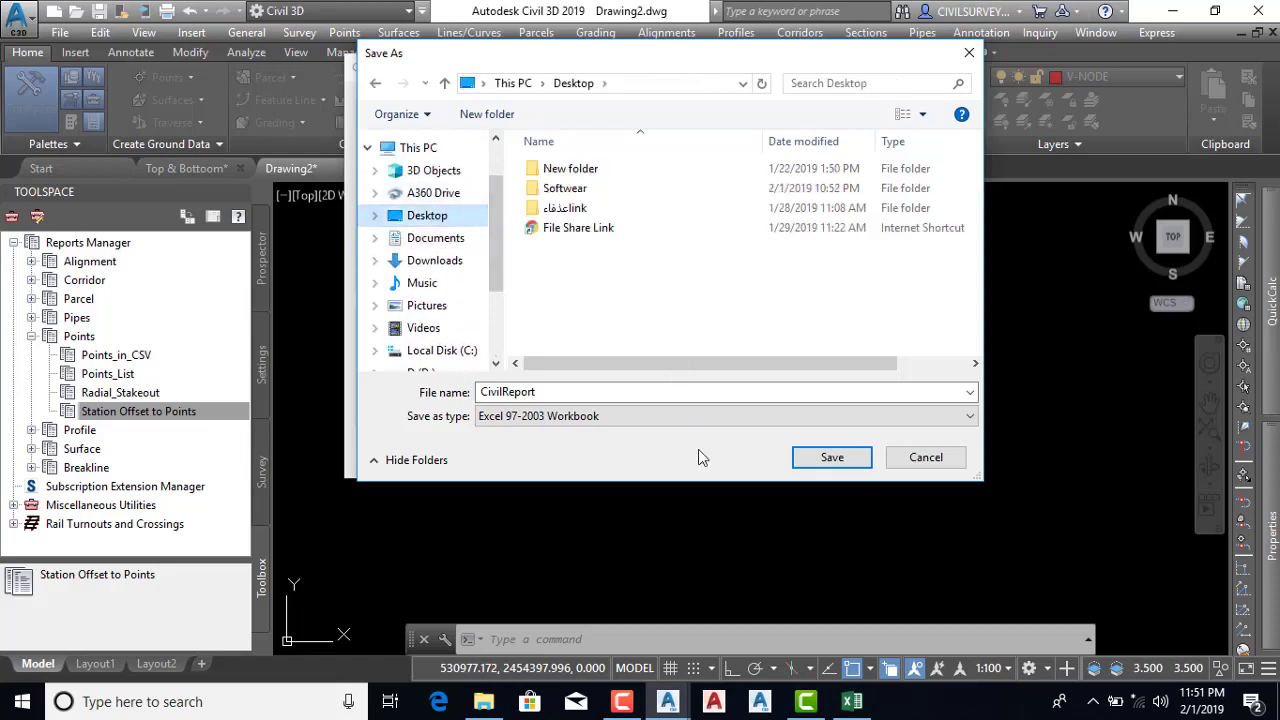
{"action": "double_click", "coordinate": [586, 392]}
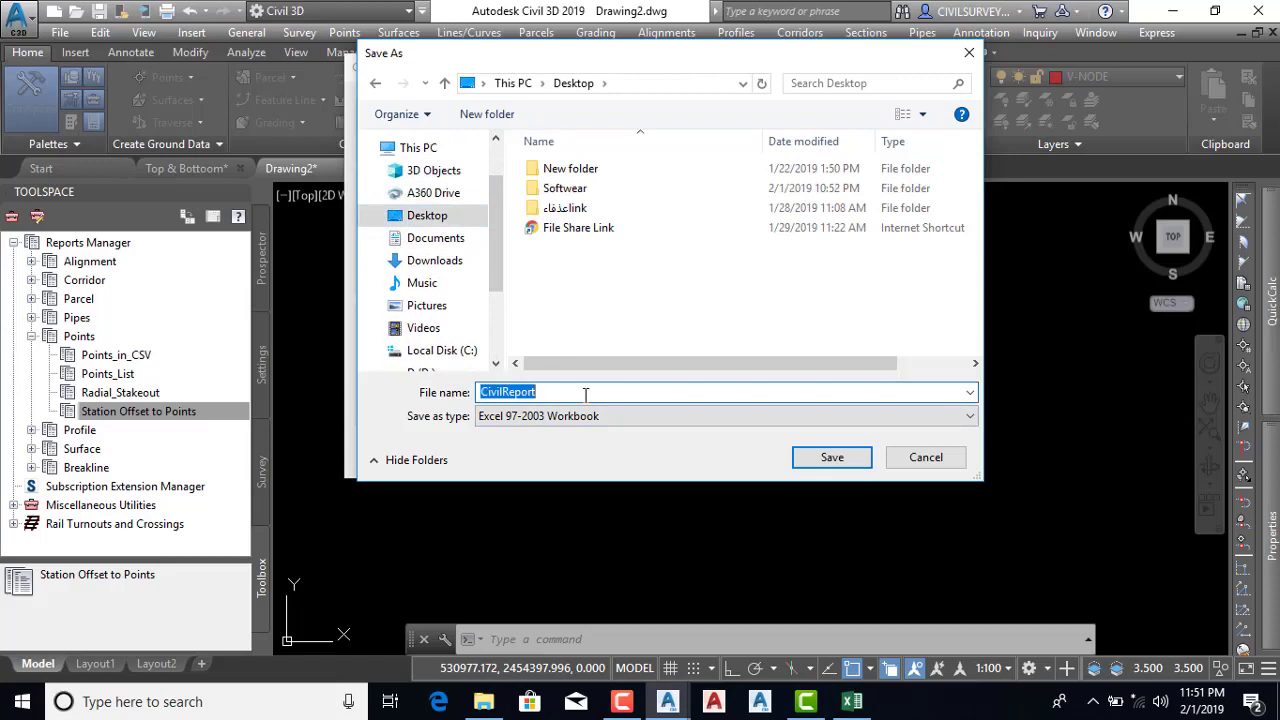
{"action": "type", "text": "p2 bo ngl"}
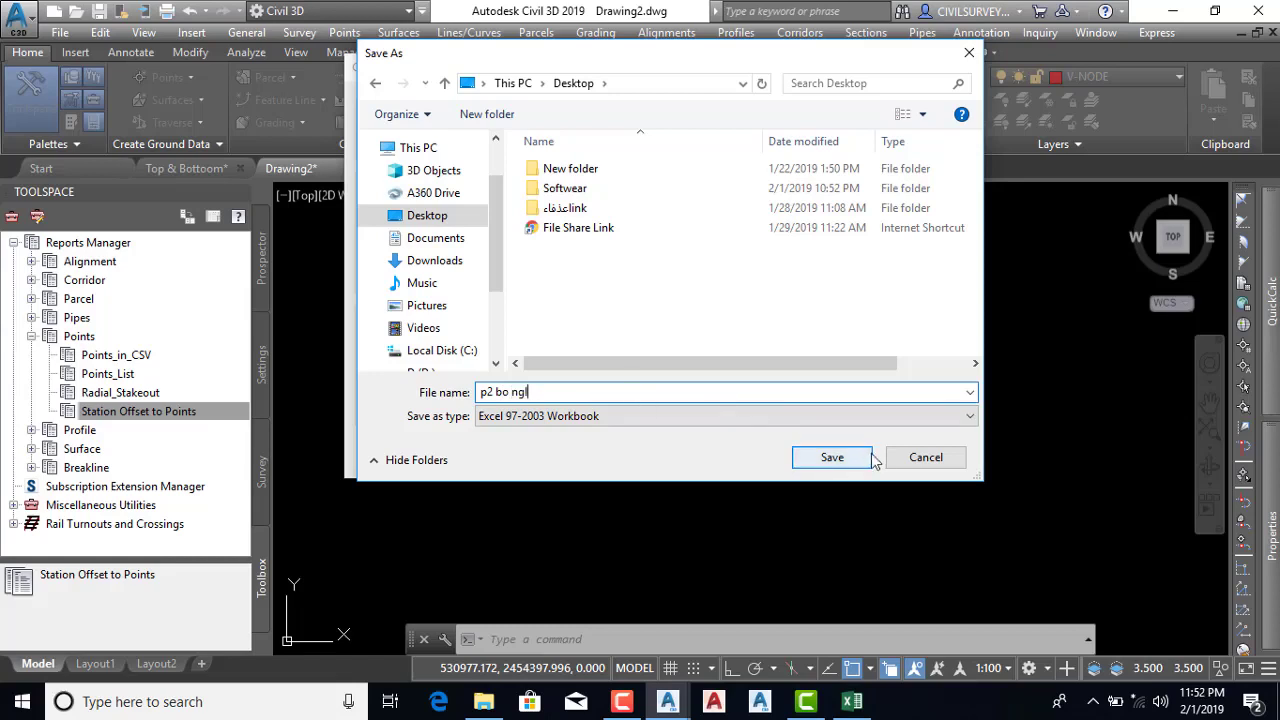
{"action": "left_click", "coordinate": [832, 457]}
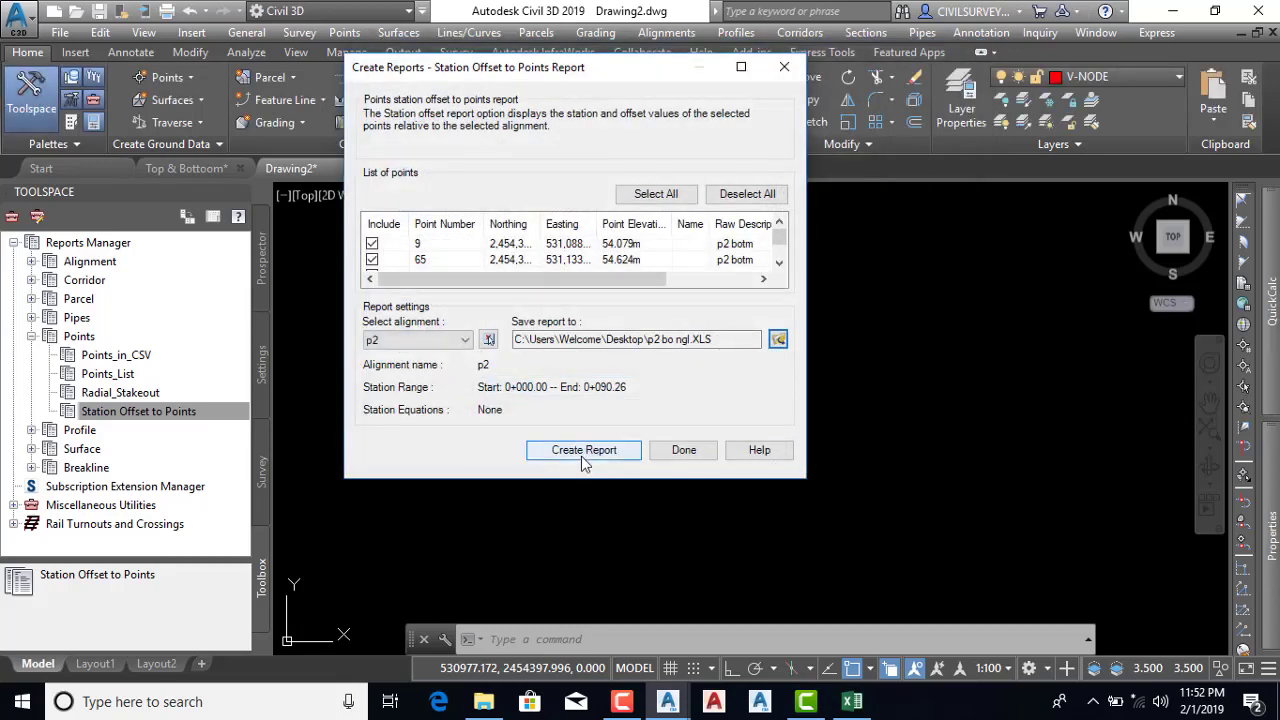
{"action": "left_click", "coordinate": [584, 456]}
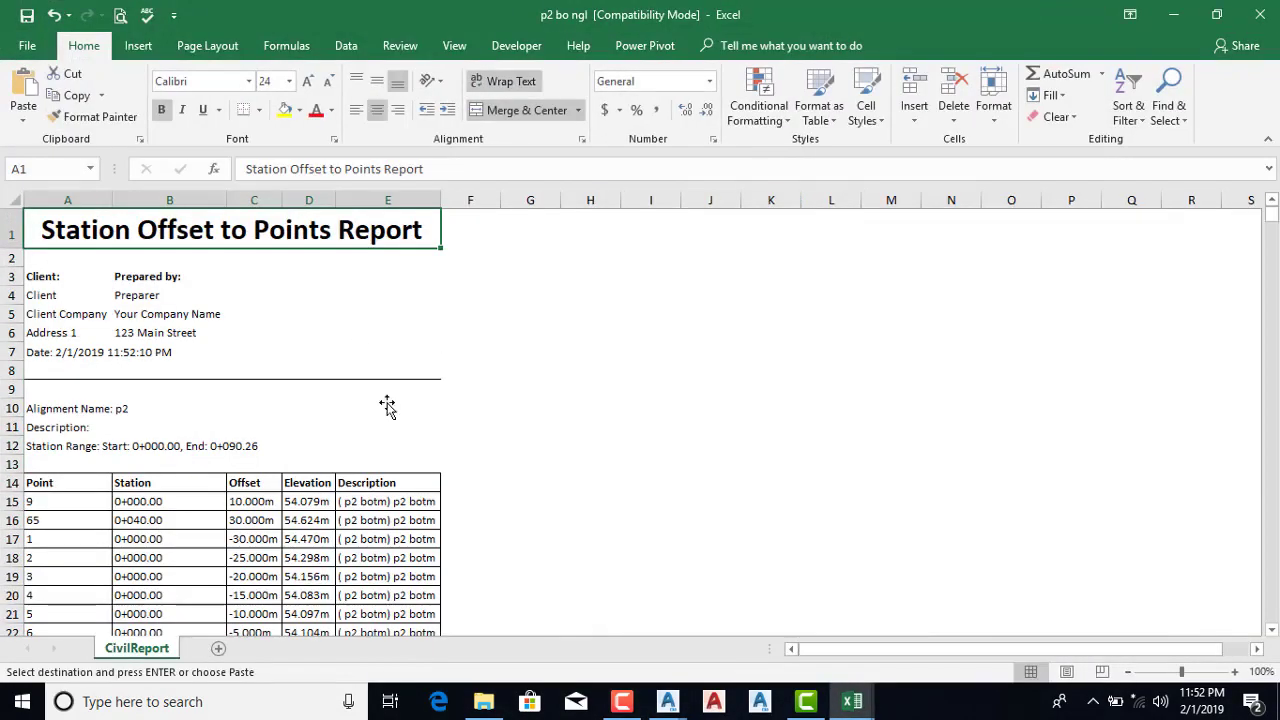
Select the point table from header row A14:E14 to its last row and add AutoFilter
{"action": "left_click", "coordinate": [388, 392]}
{"action": "scroll", "coordinate": [283, 311], "scroll_direction": "down", "scroll_amount": 1}
{"action": "scroll", "coordinate": [283, 311], "scroll_direction": "down", "scroll_amount": 2}
{"action": "scroll", "coordinate": [200, 300], "scroll_direction": "down", "scroll_amount": 2}
{"action": "scroll", "coordinate": [197, 457], "scroll_direction": "down", "scroll_amount": 5}
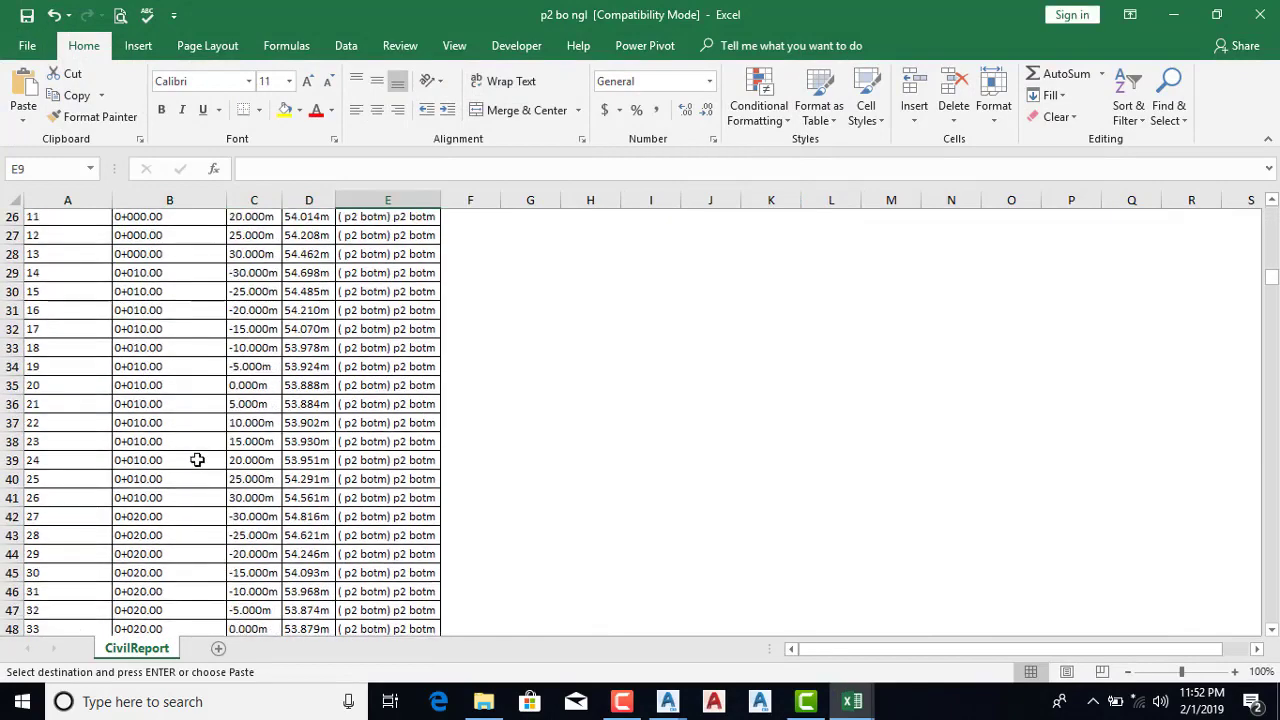
{"action": "scroll", "coordinate": [197, 457], "scroll_direction": "up", "scroll_amount": 9}
{"action": "scroll", "coordinate": [197, 459], "scroll_direction": "up", "scroll_amount": 1}
{"action": "scroll", "coordinate": [197, 459], "scroll_direction": "down", "scroll_amount": 2}
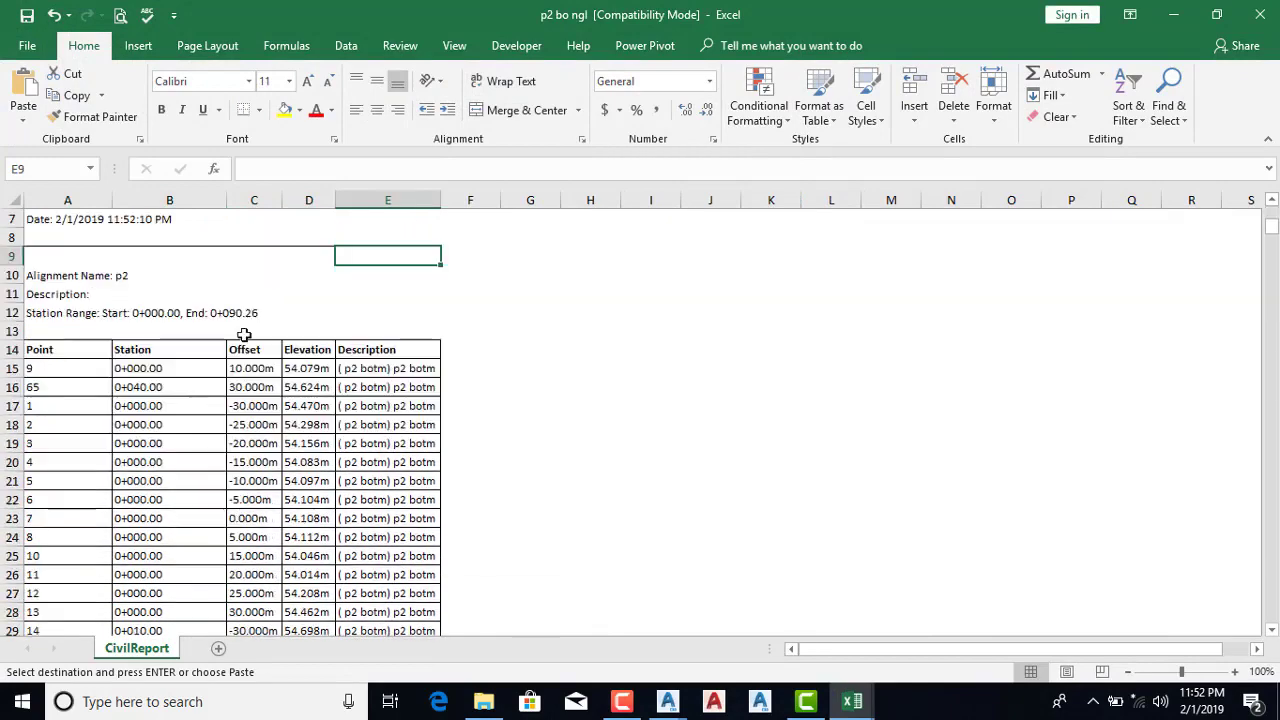
{"action": "left_click", "coordinate": [72, 348]}
{"action": "left_click_drag", "start_coordinate": [72, 348], "coordinate": [408, 351]}
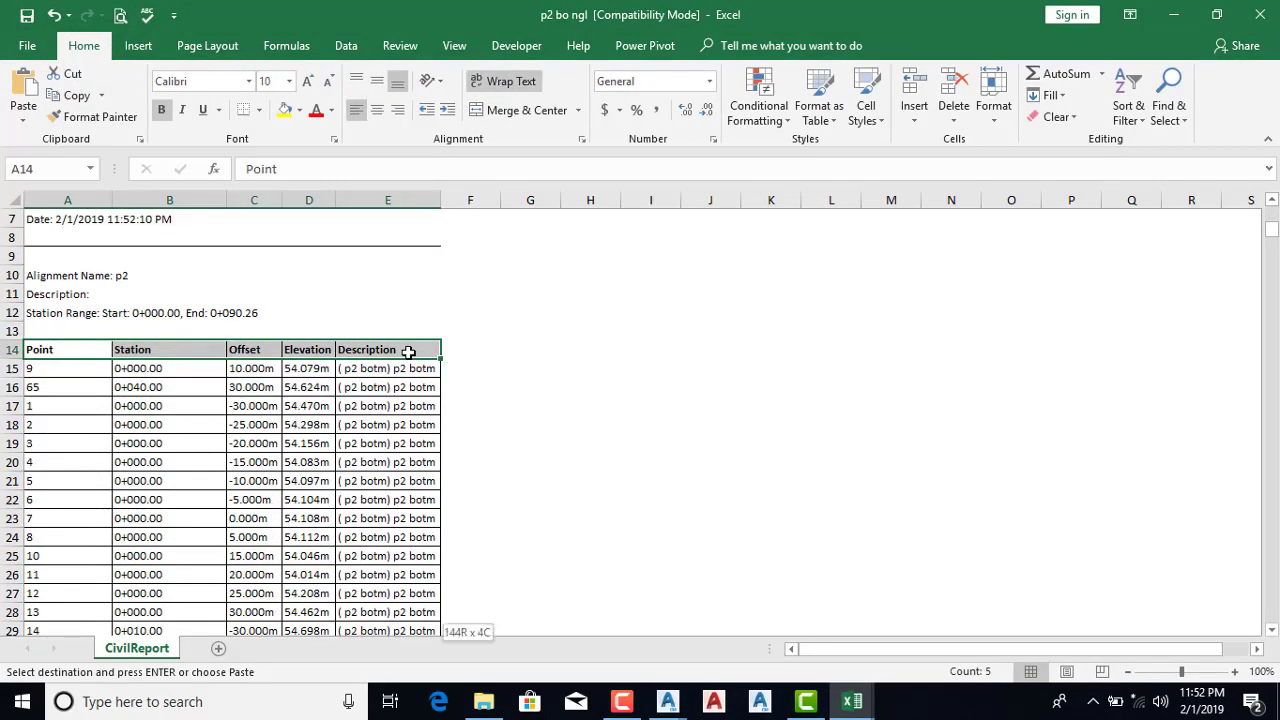
{"action": "key", "text": "ctrl+shift+Down"}
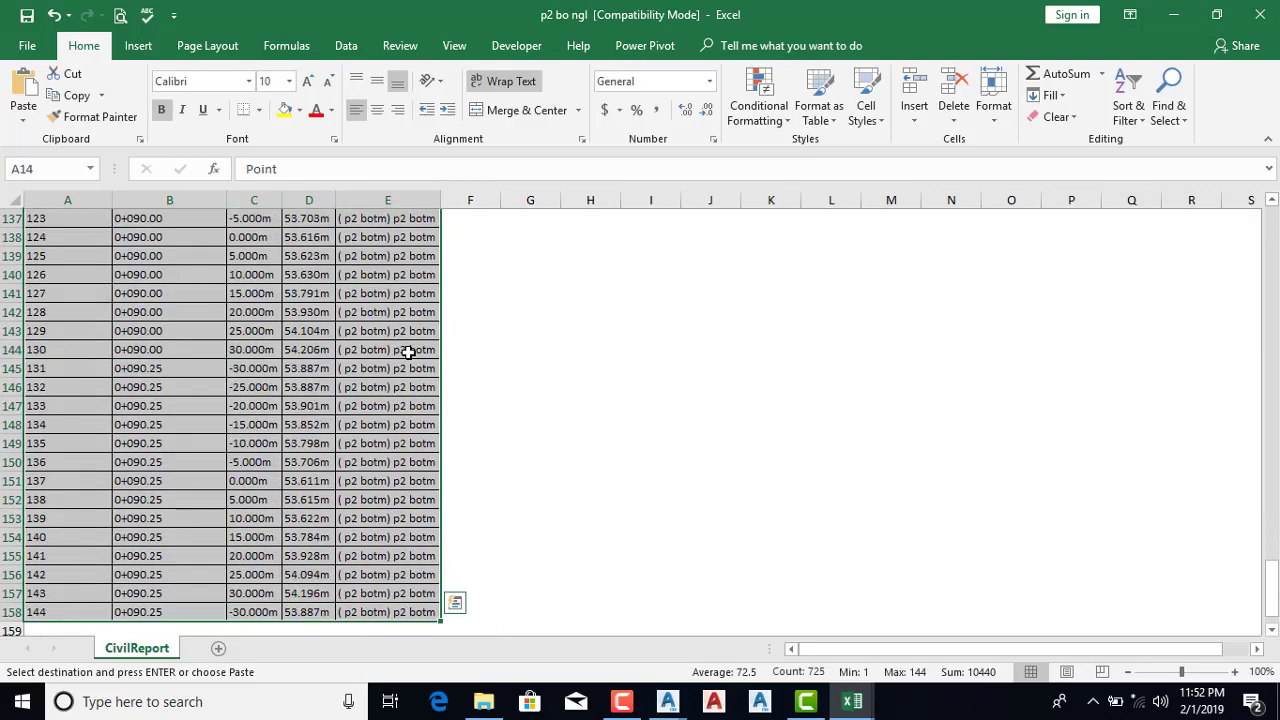
{"action": "key", "text": "Escape"}
{"action": "key", "text": "ctrl+BackSpace"}
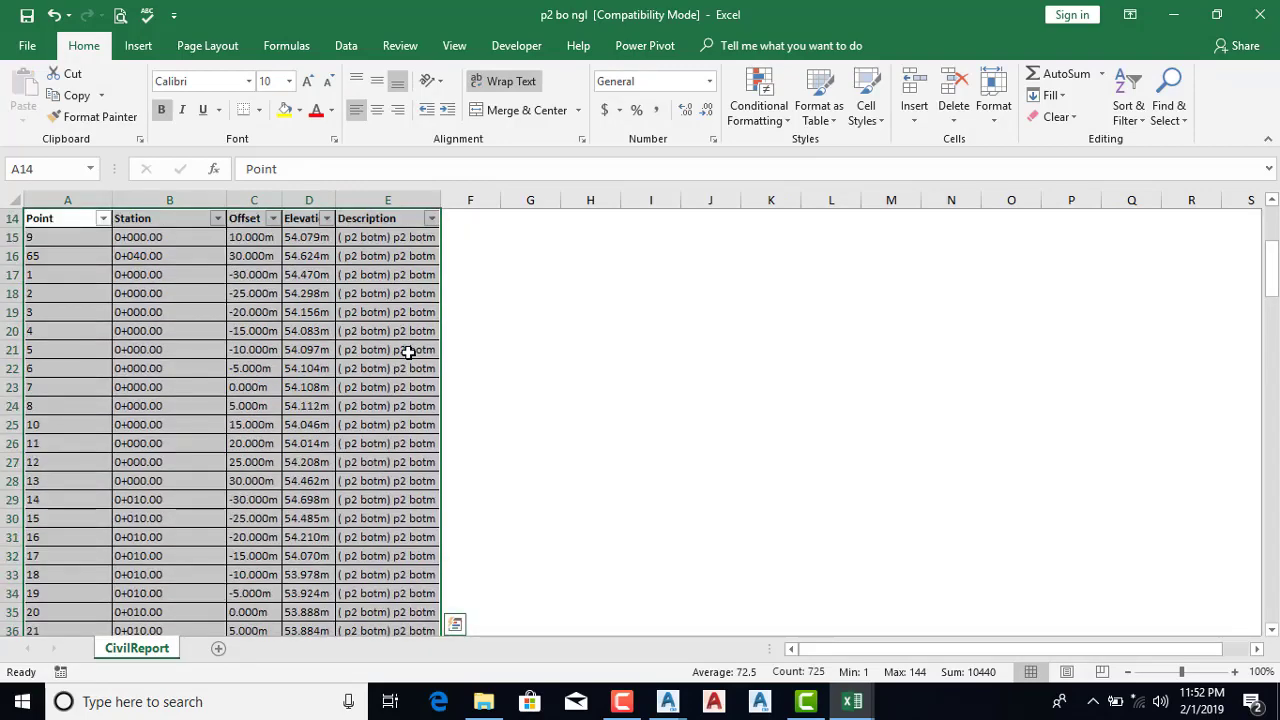
{"action": "scroll", "coordinate": [250, 366], "scroll_direction": "up", "scroll_amount": 4}
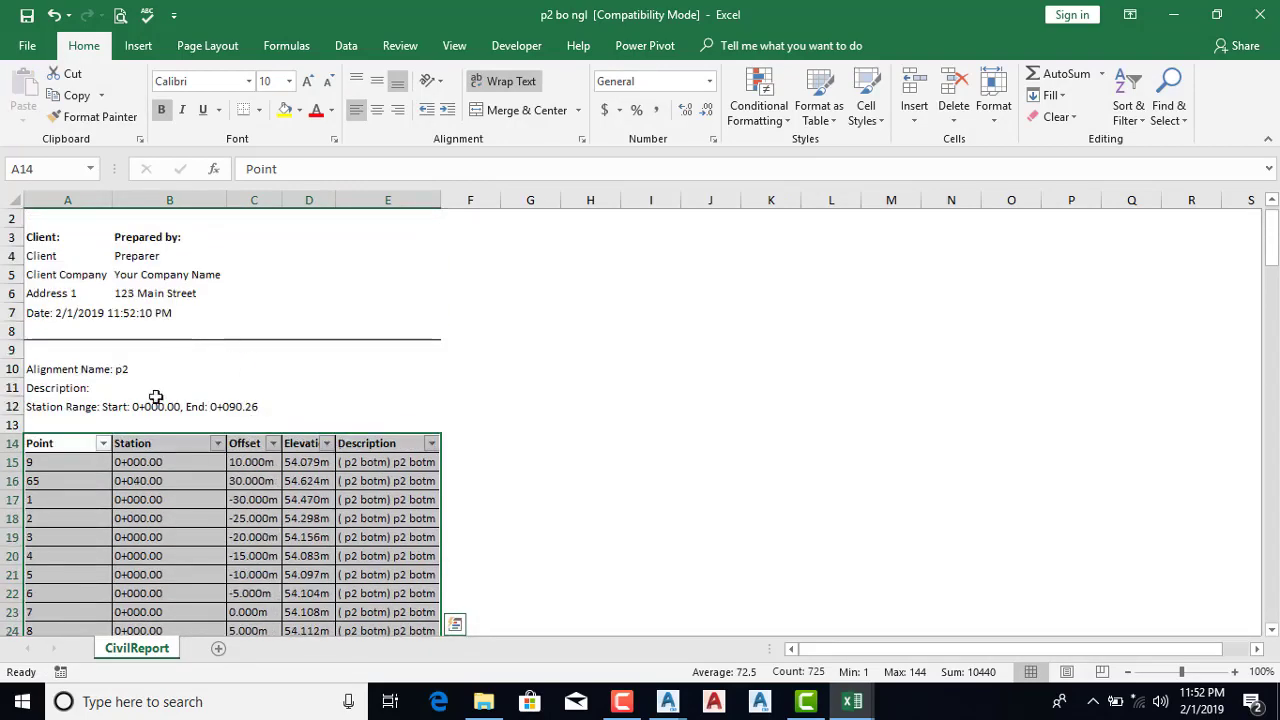
Sort the Point column smallest to largest and scroll through to verify points 1–144
{"action": "left_click", "coordinate": [103, 444]}
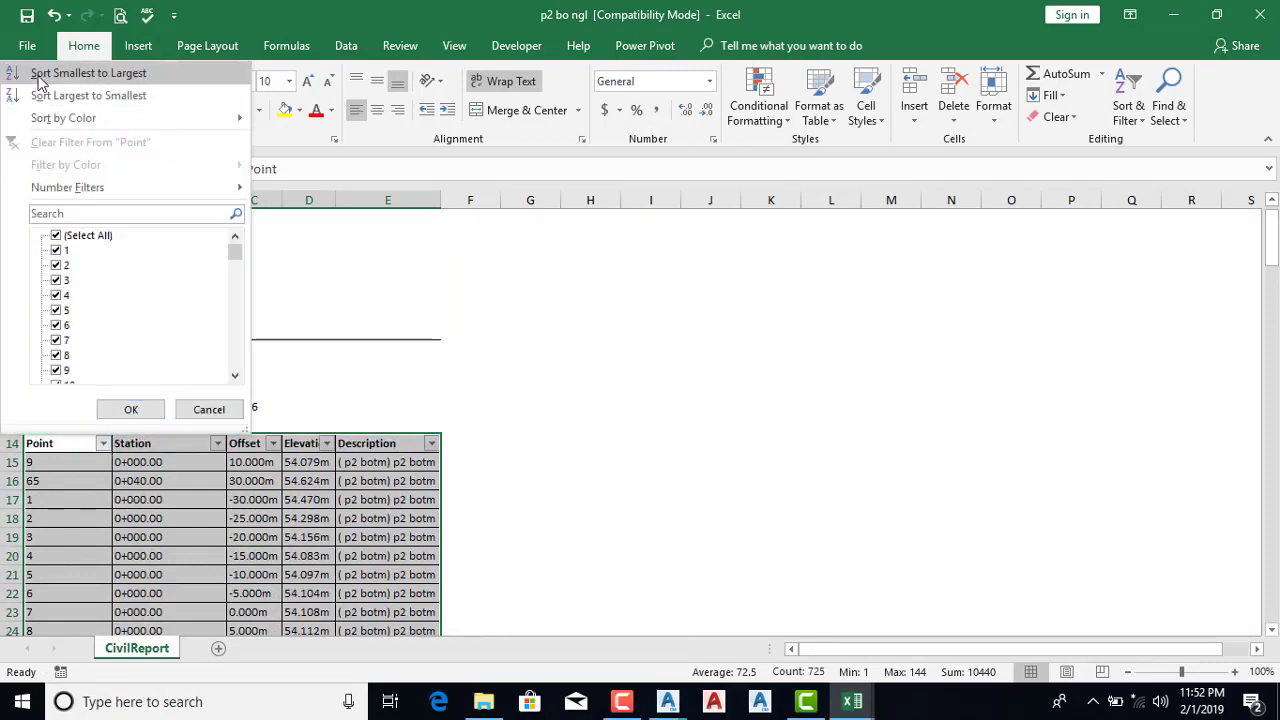
{"action": "left_click", "coordinate": [70, 73]}
{"action": "scroll", "coordinate": [215, 320], "scroll_direction": "down", "scroll_amount": 3}
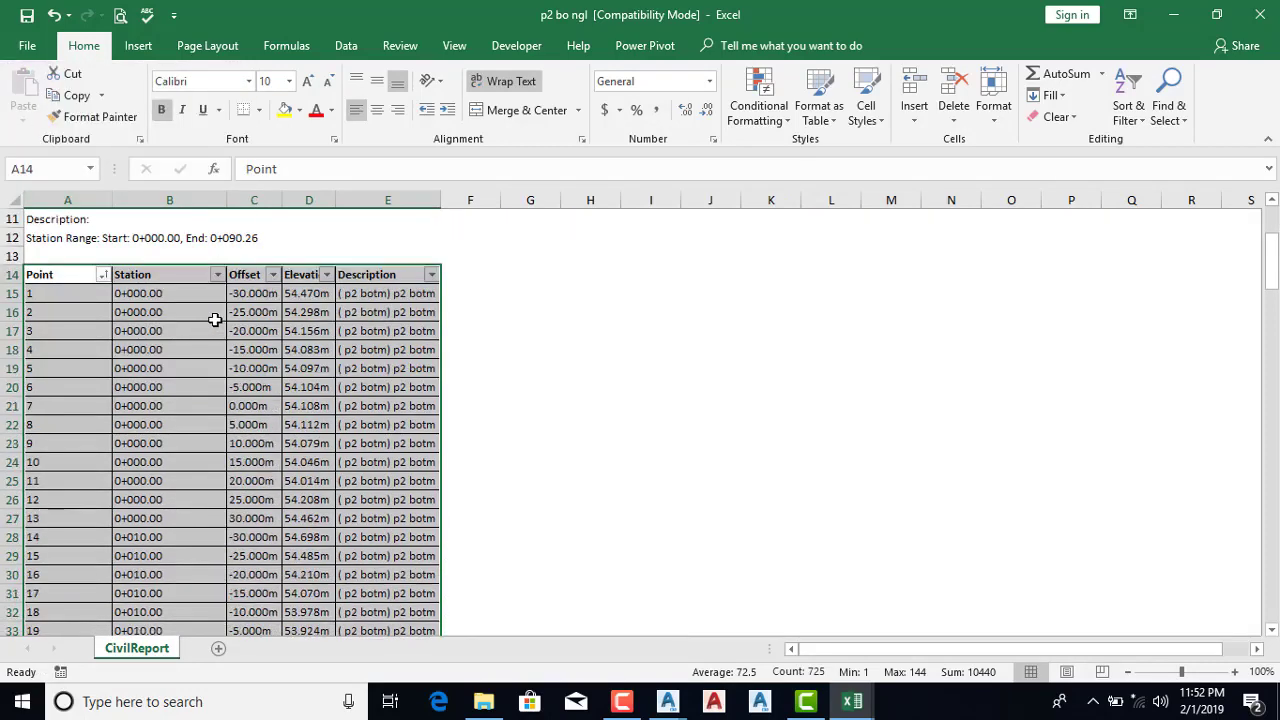
{"action": "scroll", "coordinate": [215, 320], "scroll_direction": "down", "scroll_amount": 3}
{"action": "scroll", "coordinate": [214, 328], "scroll_direction": "down", "scroll_amount": 6}
{"action": "scroll", "coordinate": [200, 420], "scroll_direction": "down", "scroll_amount": 4}
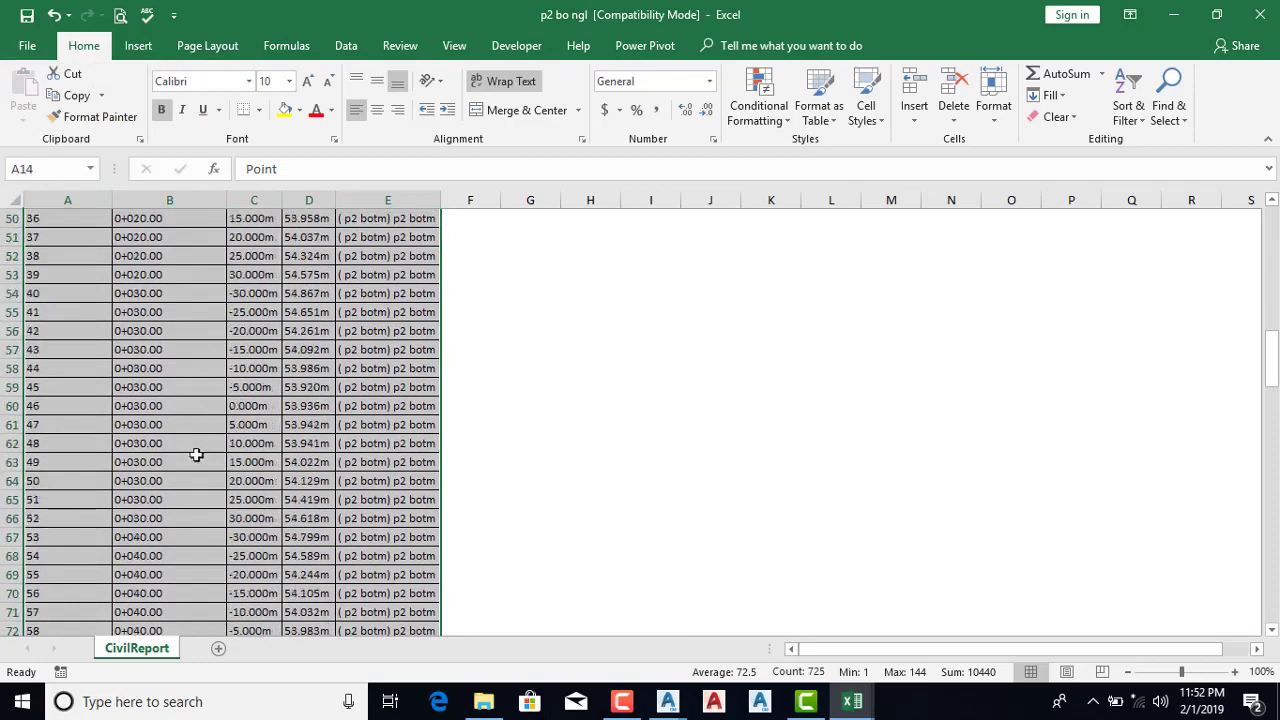
{"action": "scroll", "coordinate": [190, 480], "scroll_direction": "down", "scroll_amount": 4}
{"action": "scroll", "coordinate": [94, 537], "scroll_direction": "down", "scroll_amount": 9}
{"action": "scroll", "coordinate": [94, 537], "scroll_direction": "down", "scroll_amount": 4}
{"action": "scroll", "coordinate": [94, 537], "scroll_direction": "down", "scroll_amount": 2}
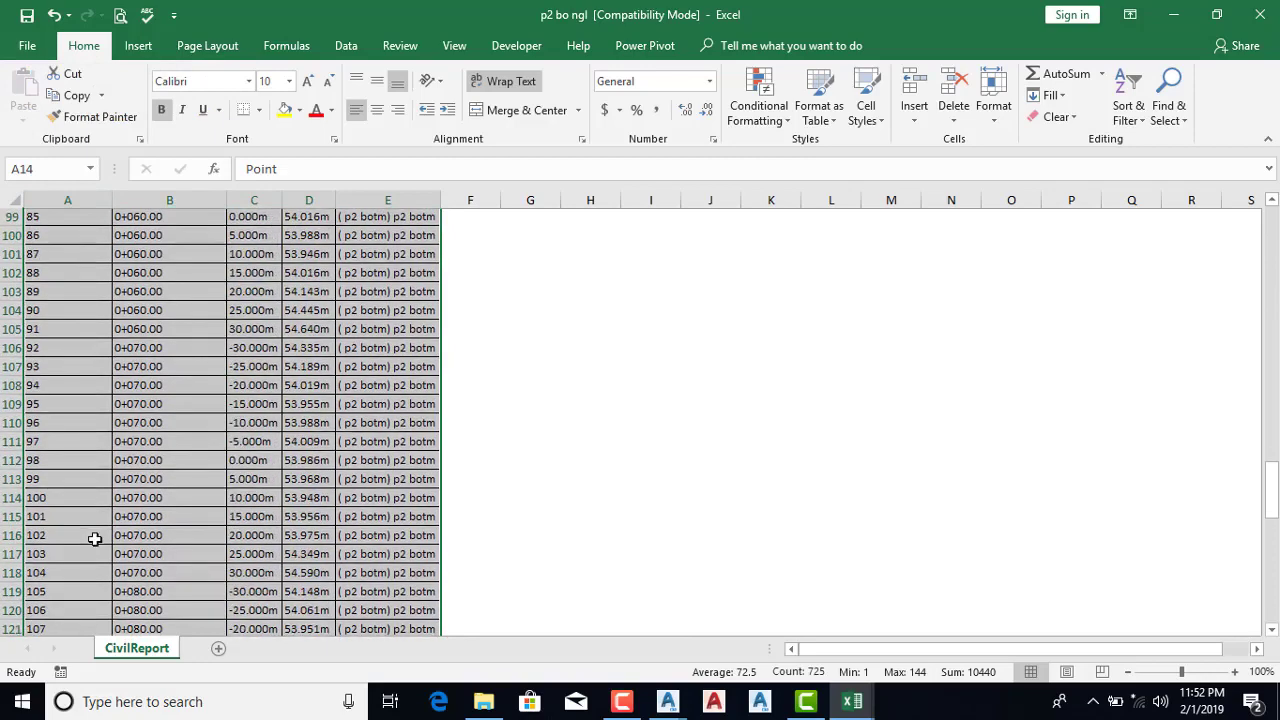
{"action": "scroll", "coordinate": [94, 539], "scroll_direction": "down", "scroll_amount": 5}
{"action": "scroll", "coordinate": [94, 539], "scroll_direction": "down", "scroll_amount": 6}
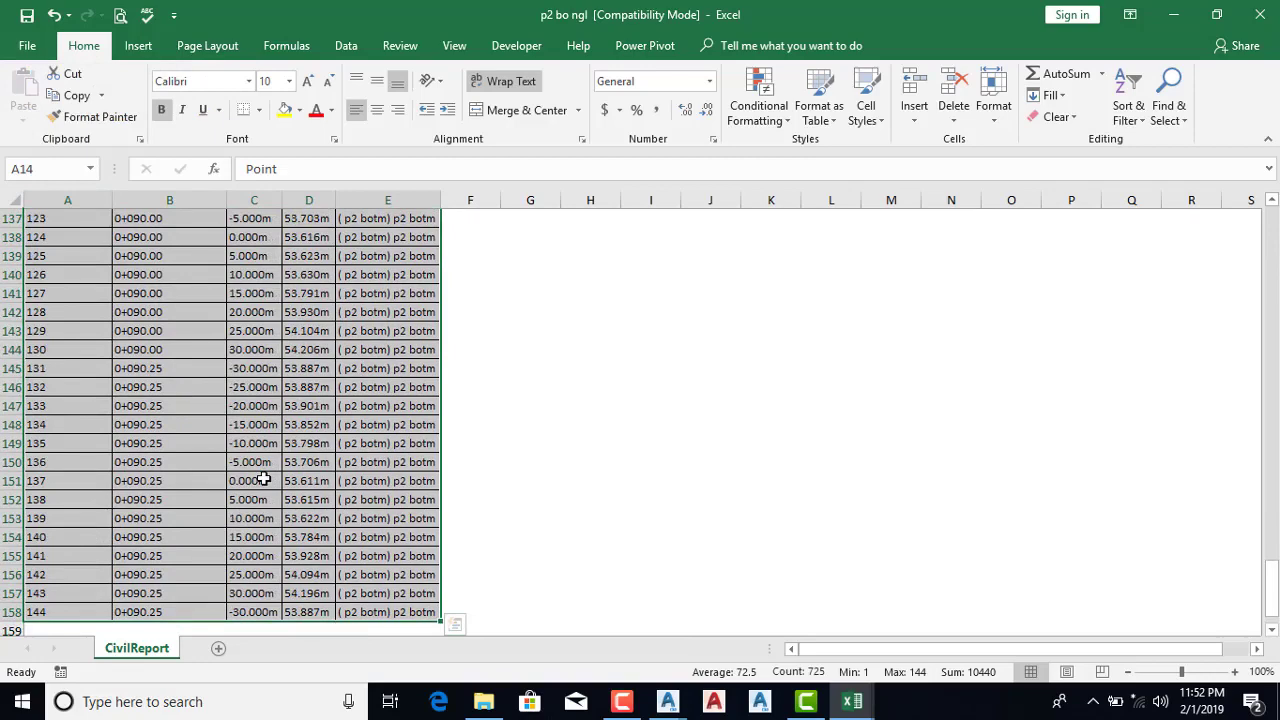
{"action": "scroll", "coordinate": [262, 480], "scroll_direction": "up", "scroll_amount": 3}
{"action": "scroll", "coordinate": [262, 478], "scroll_direction": "up", "scroll_amount": 2}
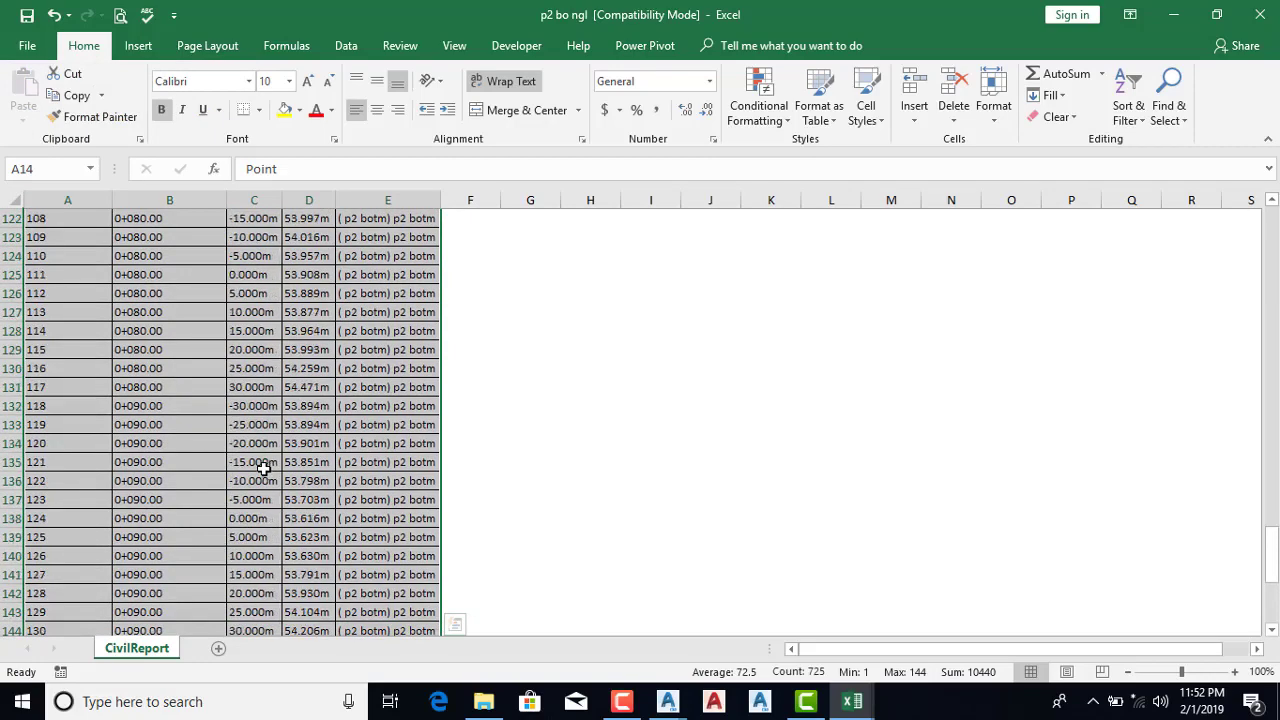
{"action": "scroll", "coordinate": [262, 475], "scroll_direction": "up", "scroll_amount": 4}
{"action": "scroll", "coordinate": [262, 470], "scroll_direction": "up", "scroll_amount": 4}
{"action": "scroll", "coordinate": [262, 470], "scroll_direction": "up", "scroll_amount": 5}
{"action": "scroll", "coordinate": [300, 455], "scroll_direction": "up", "scroll_amount": 5}
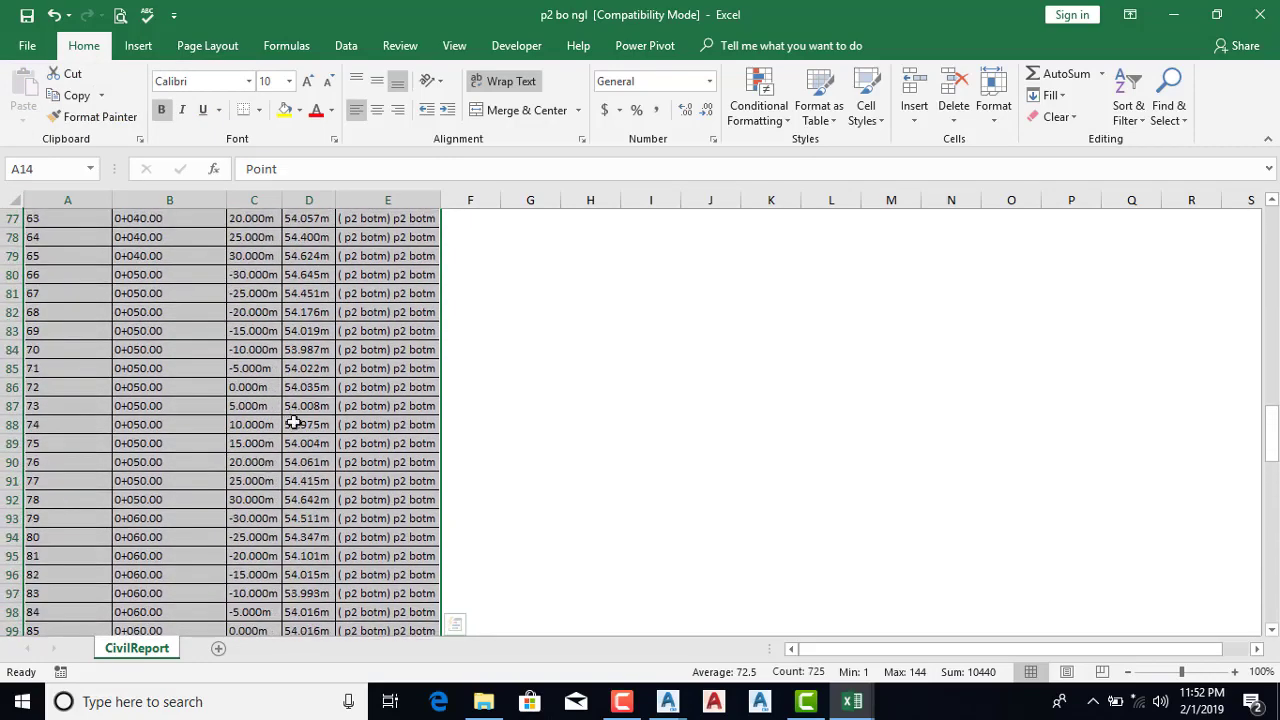
{"action": "scroll", "coordinate": [310, 348], "scroll_direction": "up", "scroll_amount": 1}
{"action": "scroll", "coordinate": [310, 348], "scroll_direction": "up", "scroll_amount": 4}
{"action": "scroll", "coordinate": [310, 348], "scroll_direction": "up", "scroll_amount": 4}
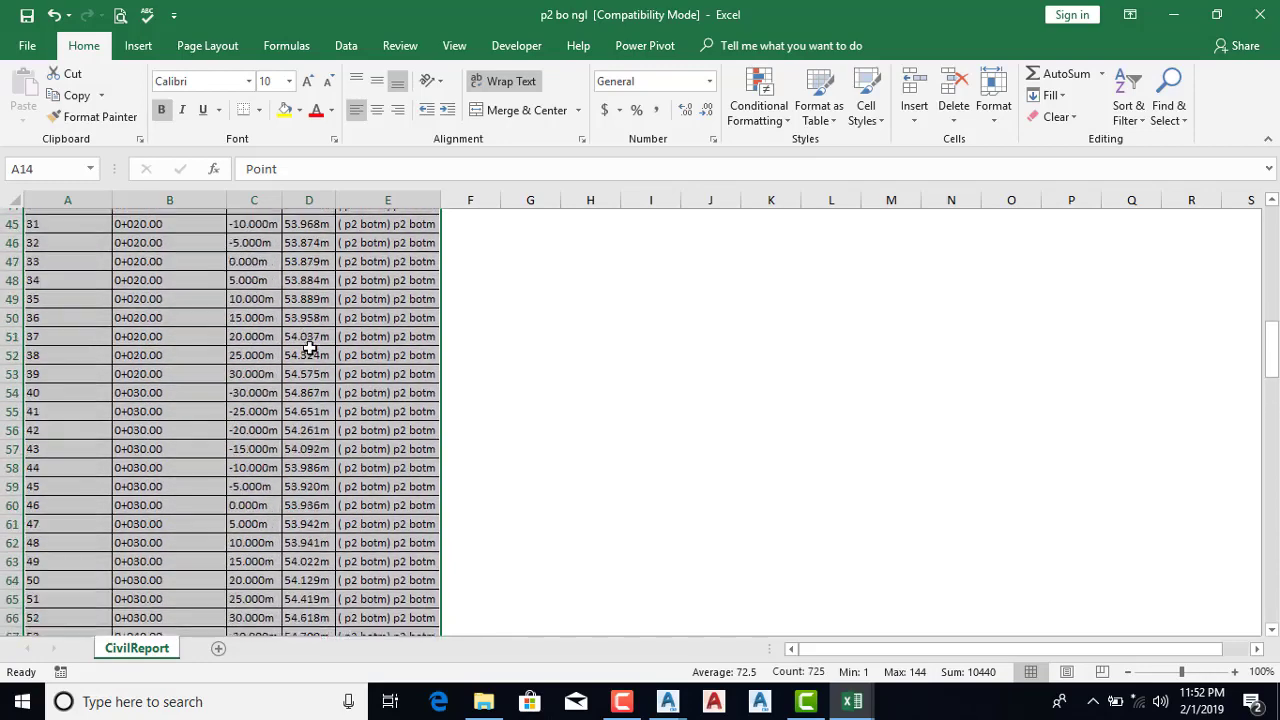
{"action": "scroll", "coordinate": [310, 348], "scroll_direction": "up", "scroll_amount": 5}
{"action": "scroll", "coordinate": [310, 348], "scroll_direction": "up", "scroll_amount": 3}
{"action": "scroll", "coordinate": [310, 348], "scroll_direction": "up", "scroll_amount": 2}
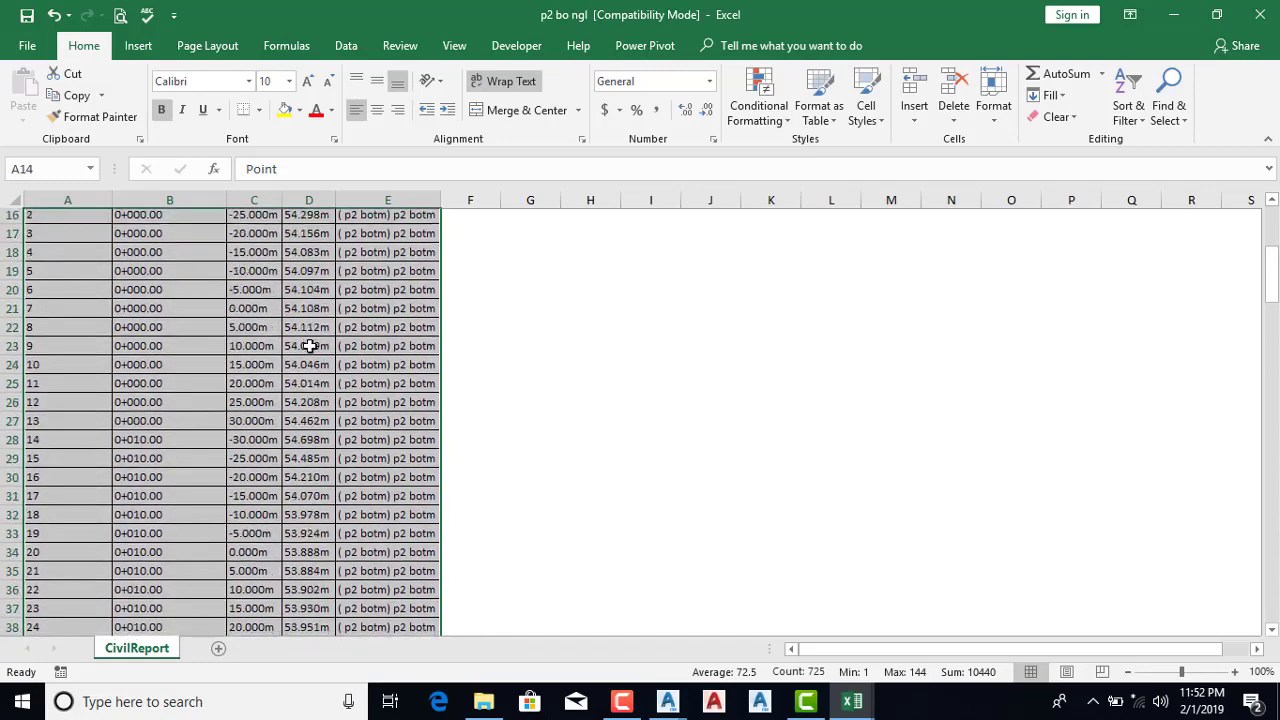
{"action": "scroll", "coordinate": [310, 348], "scroll_direction": "up", "scroll_amount": 5}
{"action": "scroll", "coordinate": [310, 347], "scroll_direction": "down", "scroll_amount": 2}
{"action": "scroll", "coordinate": [310, 345], "scroll_direction": "down", "scroll_amount": 7}
{"action": "scroll", "coordinate": [306, 411], "scroll_direction": "down", "scroll_amount": 5}
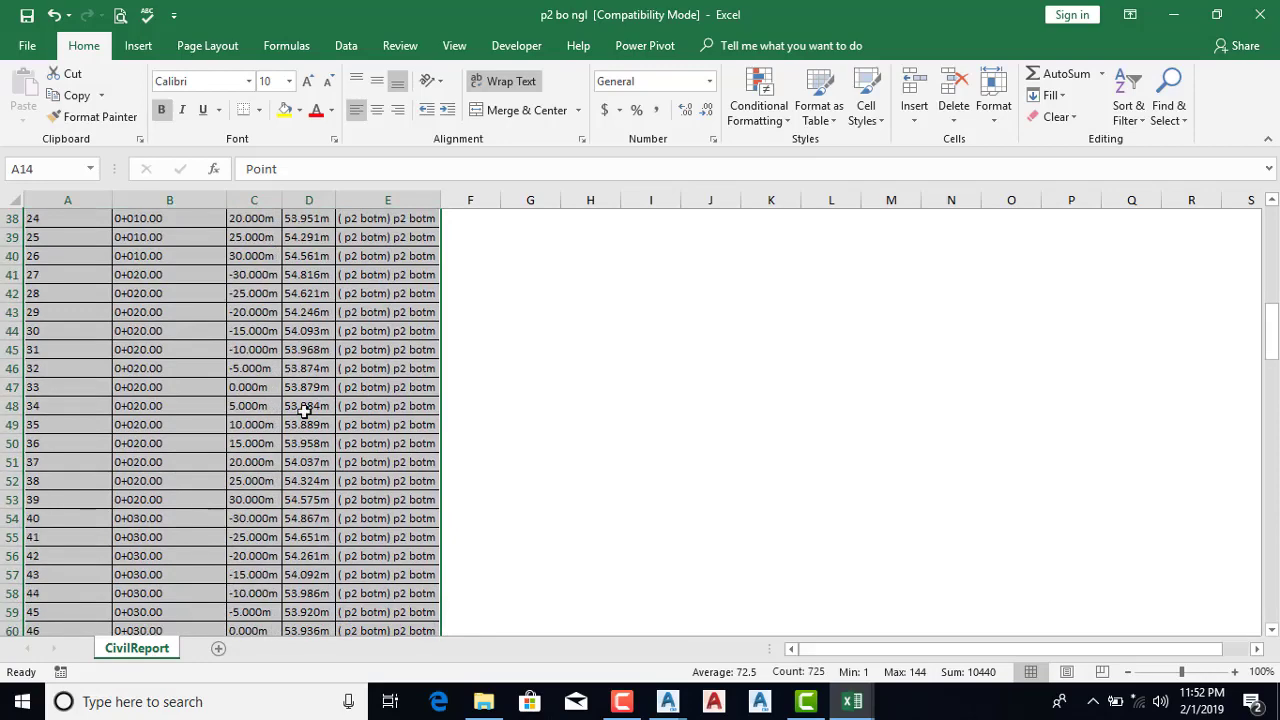
{"action": "scroll", "coordinate": [306, 426], "scroll_direction": "down", "scroll_amount": 2}
{"action": "scroll", "coordinate": [298, 432], "scroll_direction": "down", "scroll_amount": 3}
{"action": "scroll", "coordinate": [298, 432], "scroll_direction": "down", "scroll_amount": 6}
{"action": "scroll", "coordinate": [300, 494], "scroll_direction": "down", "scroll_amount": 4}
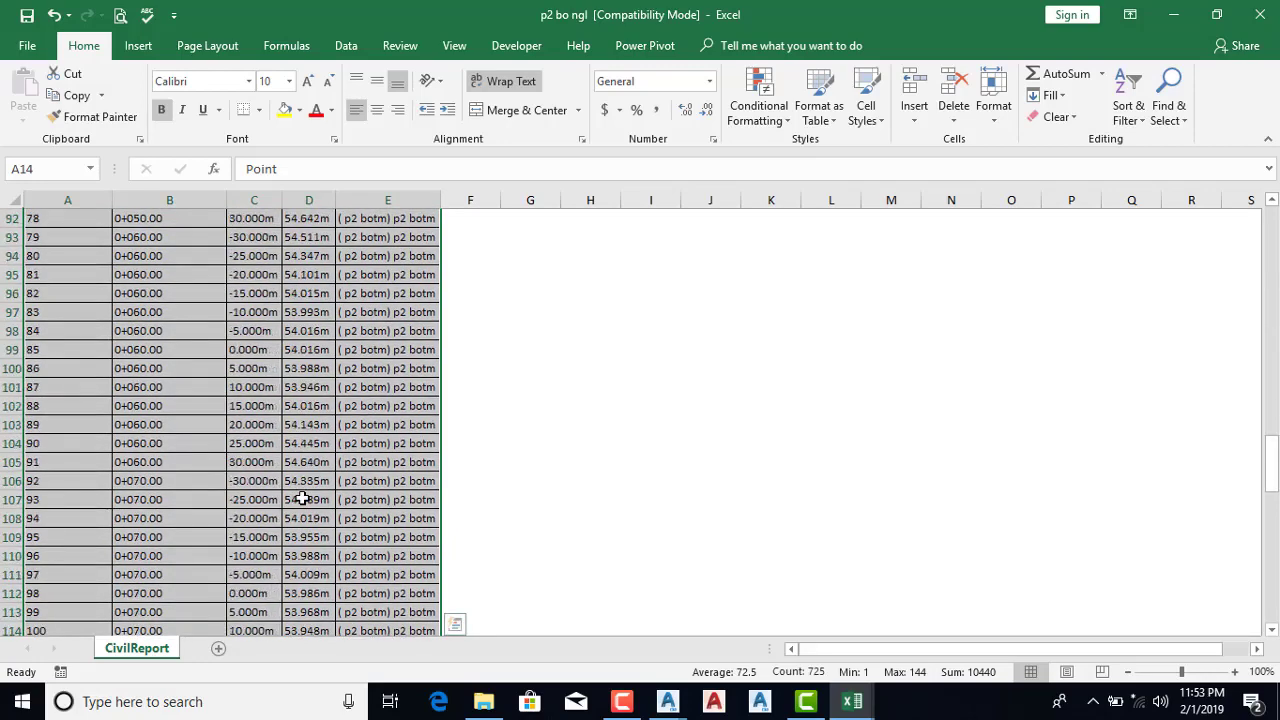
{"action": "scroll", "coordinate": [300, 494], "scroll_direction": "down", "scroll_amount": 4}
{"action": "scroll", "coordinate": [302, 515], "scroll_direction": "down", "scroll_amount": 4}
{"action": "scroll", "coordinate": [302, 515], "scroll_direction": "down", "scroll_amount": 4}
{"action": "scroll", "coordinate": [302, 515], "scroll_direction": "down", "scroll_amount": 3}
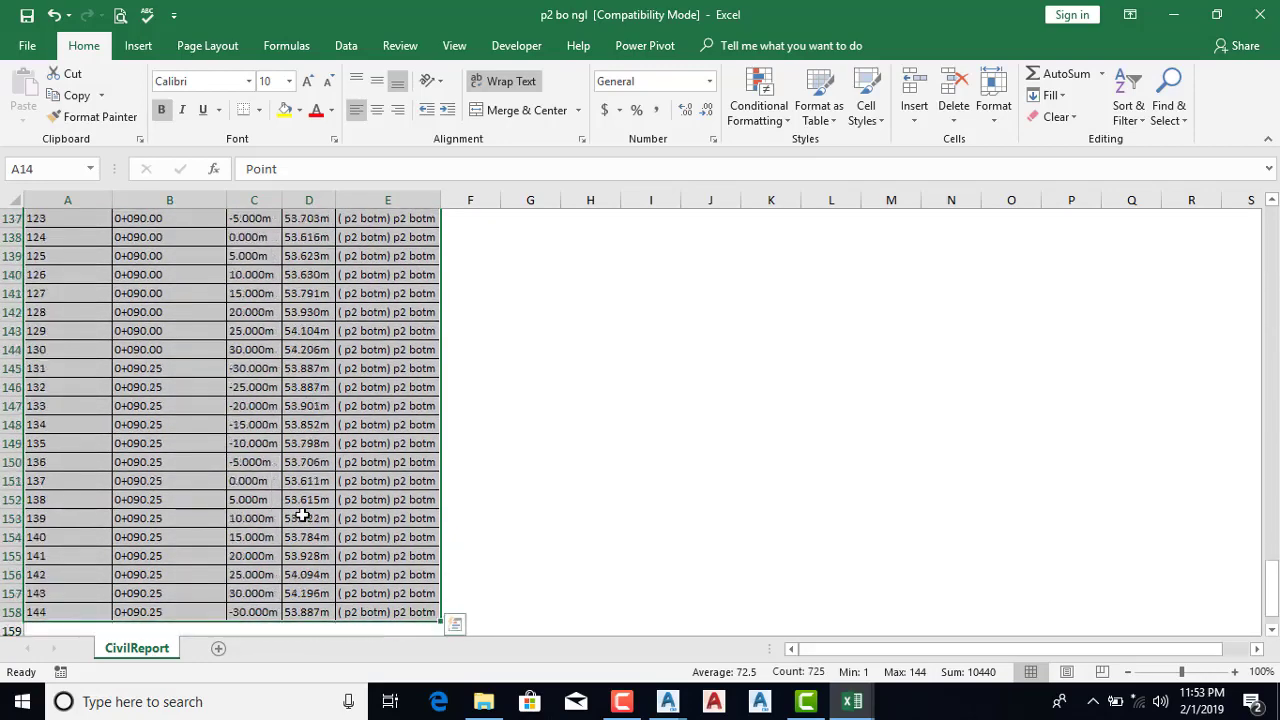
{"action": "scroll", "coordinate": [302, 515], "scroll_direction": "down", "scroll_amount": 3}
{"action": "scroll", "coordinate": [302, 515], "scroll_direction": "down", "scroll_amount": 1}
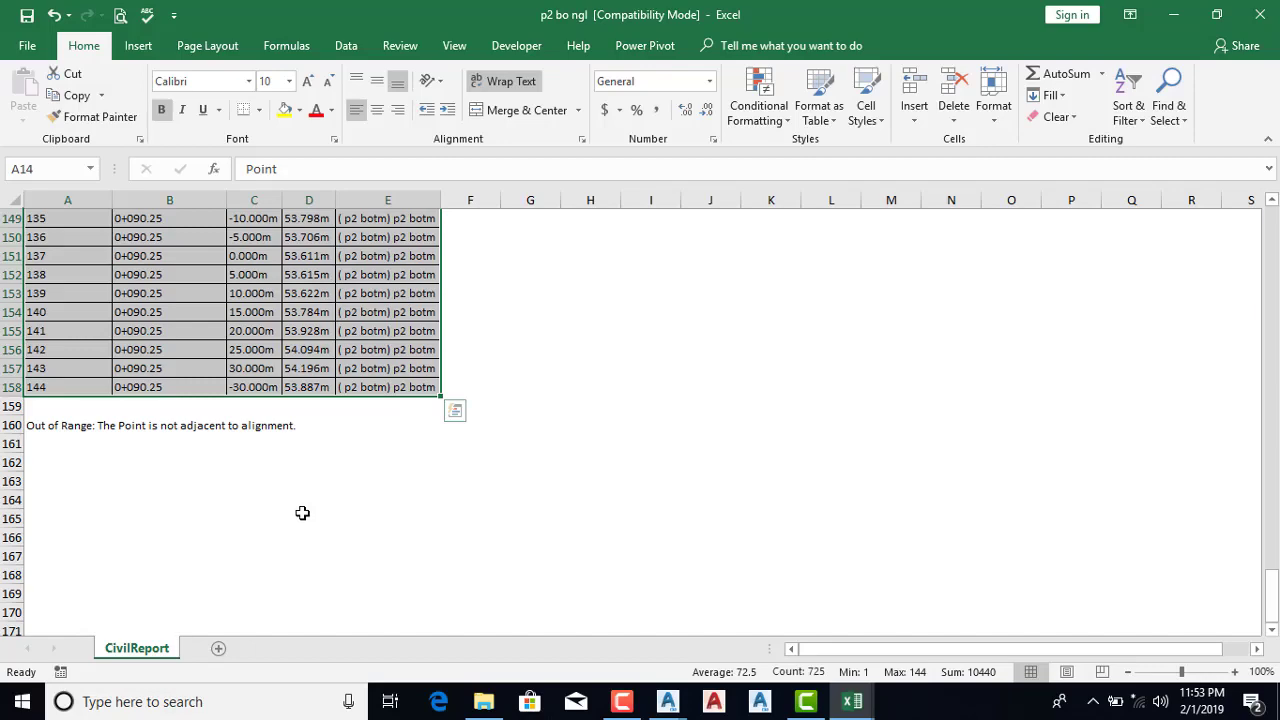
Bring up Find and Replace with m as the text to find
{"action": "scroll", "coordinate": [302, 505], "scroll_direction": "up", "scroll_amount": 4}
{"action": "scroll", "coordinate": [300, 486], "scroll_direction": "up", "scroll_amount": 6}
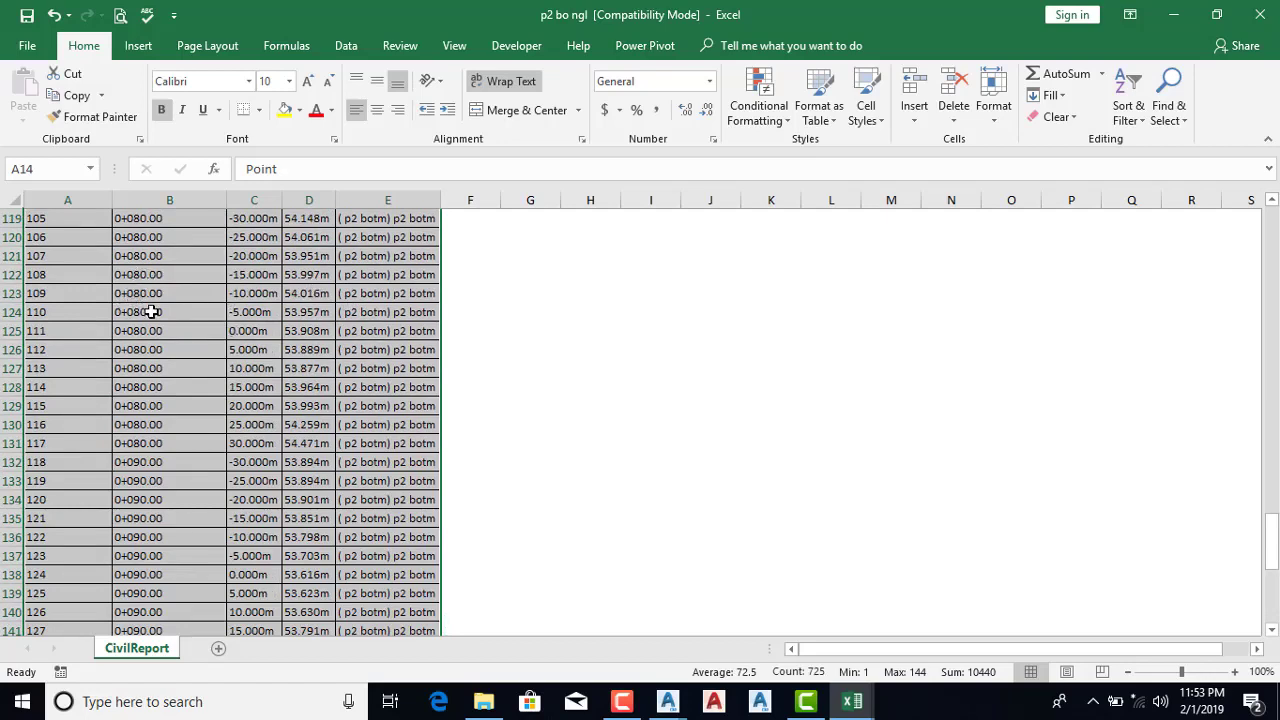
{"action": "key", "text": "ctrl+h"}
{"action": "type", "text": "m"}
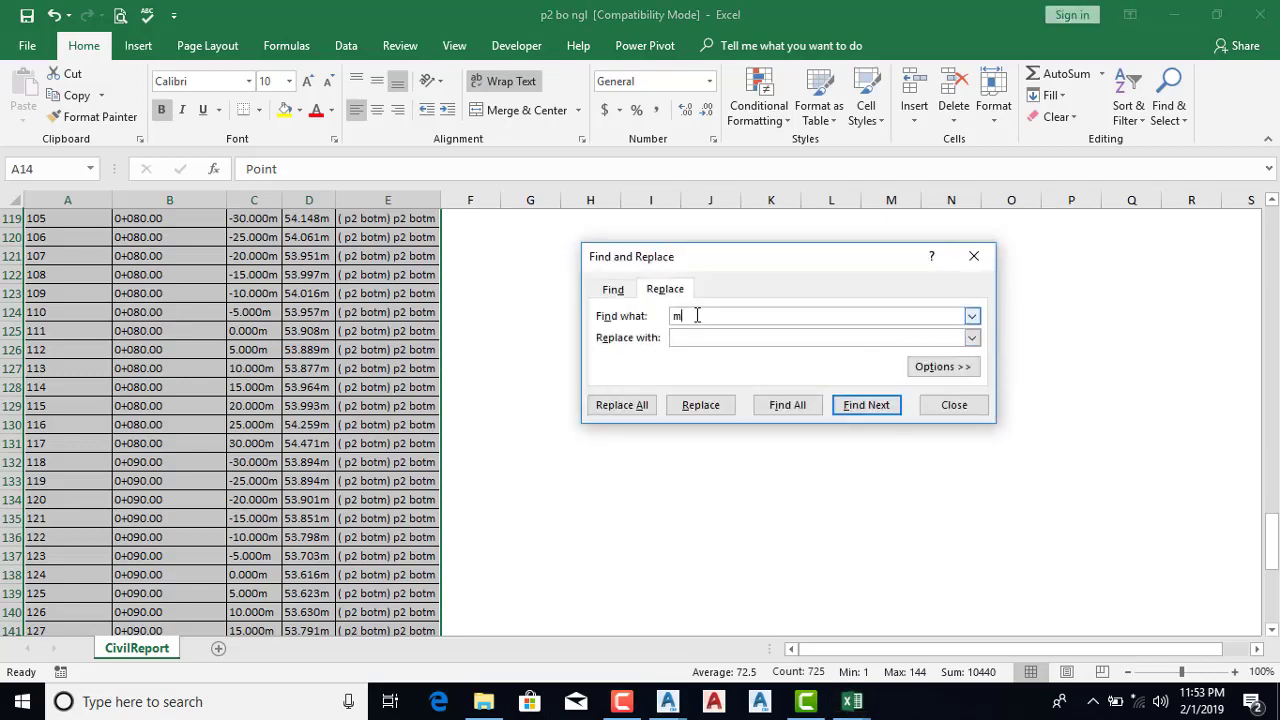
Replace all 'm' units and the station prefixes with nothing, then close Find and Replace
{"action": "left_click", "coordinate": [621, 404]}
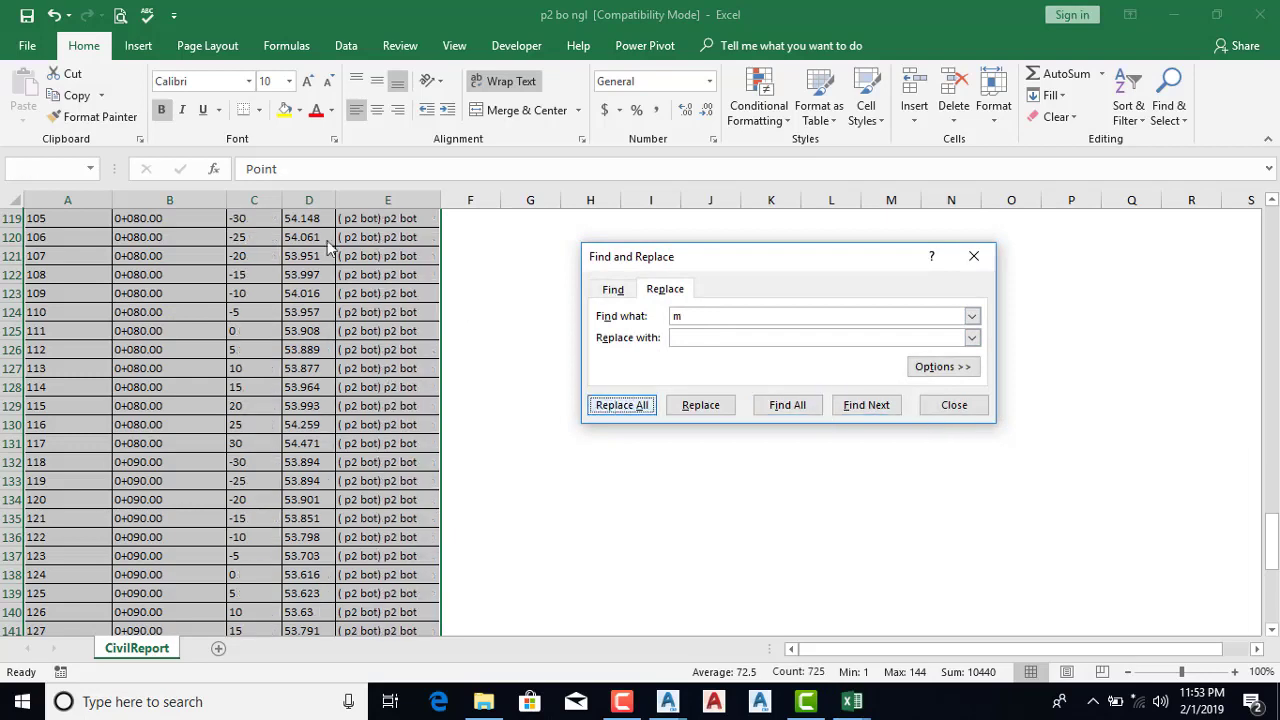
{"action": "left_click", "coordinate": [652, 402]}
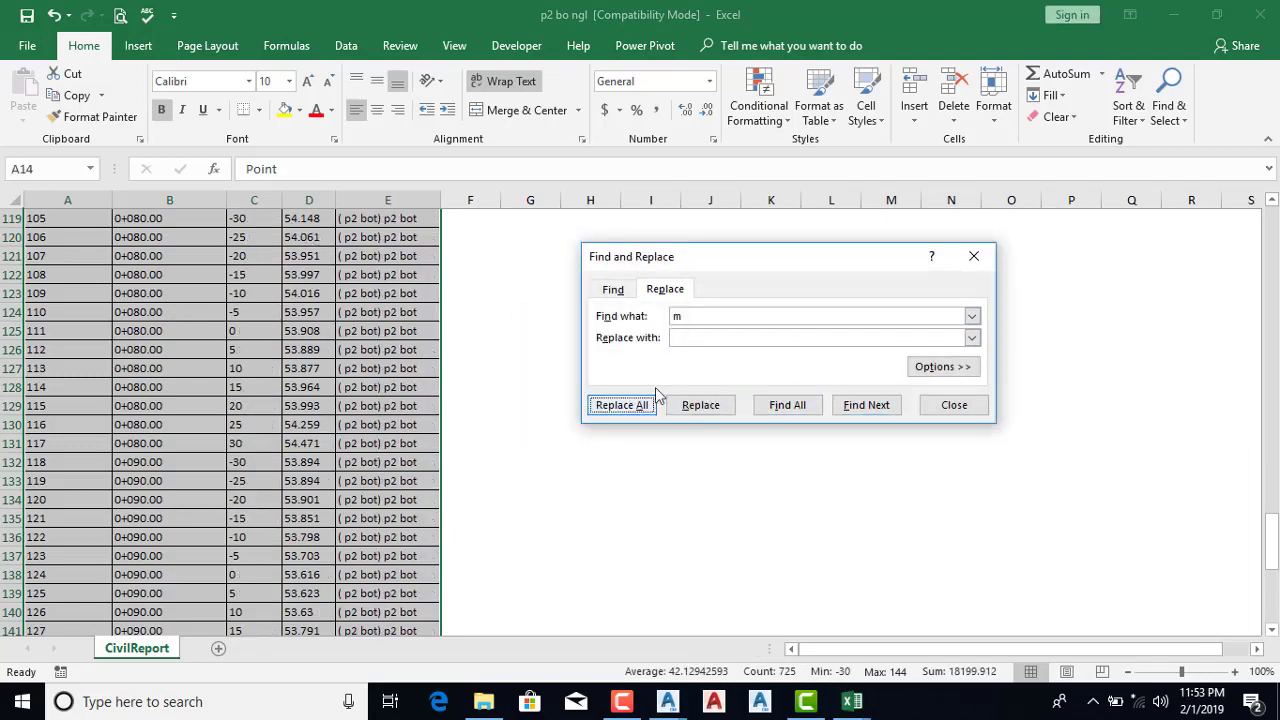
{"action": "left_click", "coordinate": [706, 316]}
{"action": "type", "text": "-"}
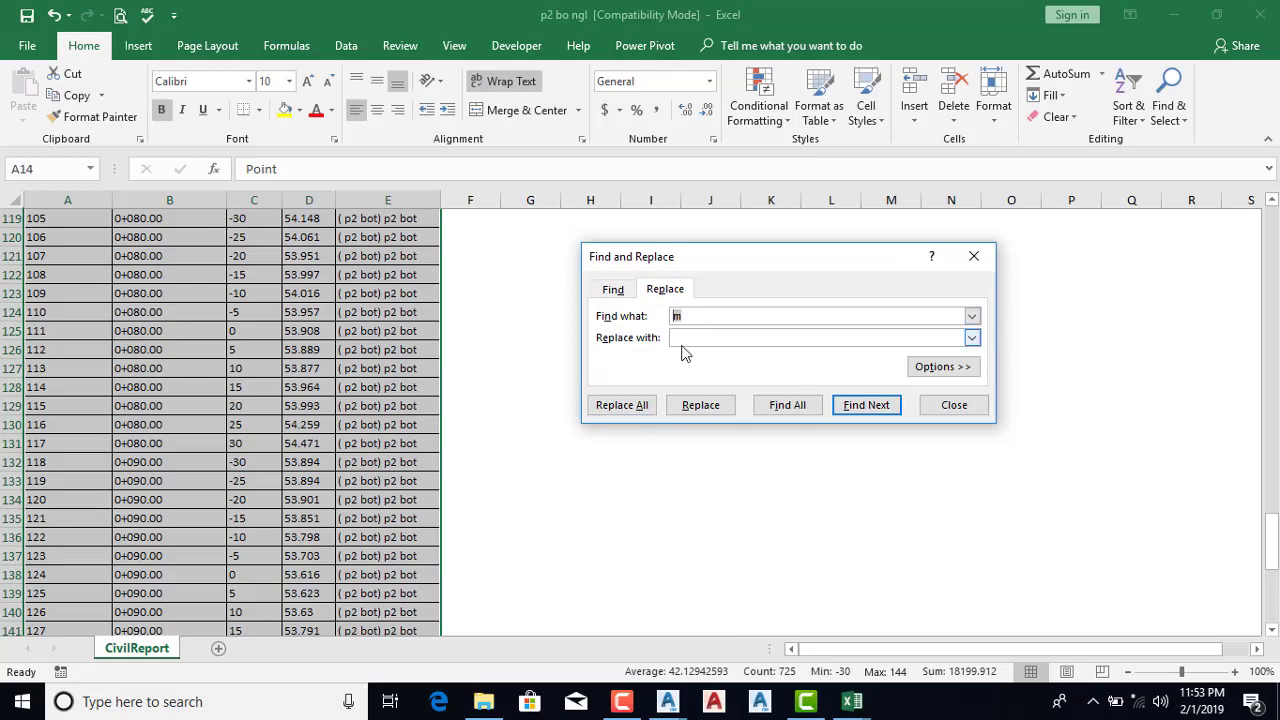
{"action": "left_click", "coordinate": [622, 405]}
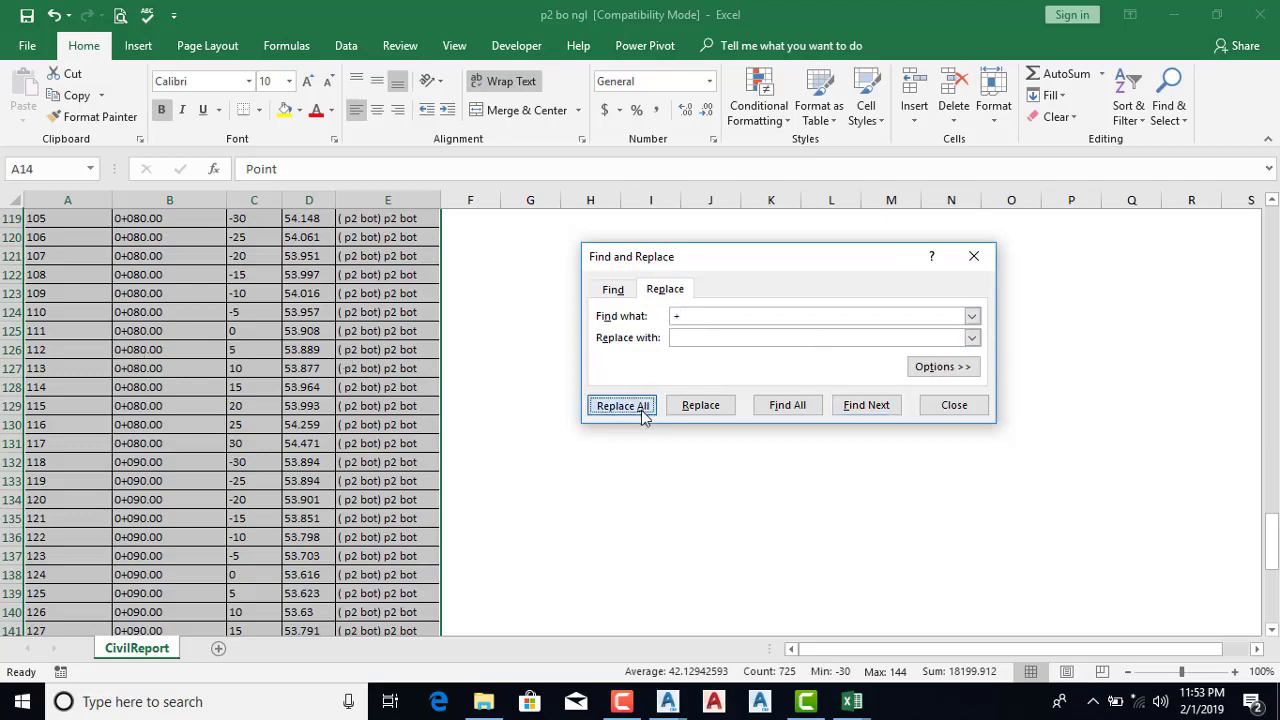
{"action": "left_click", "coordinate": [646, 404]}
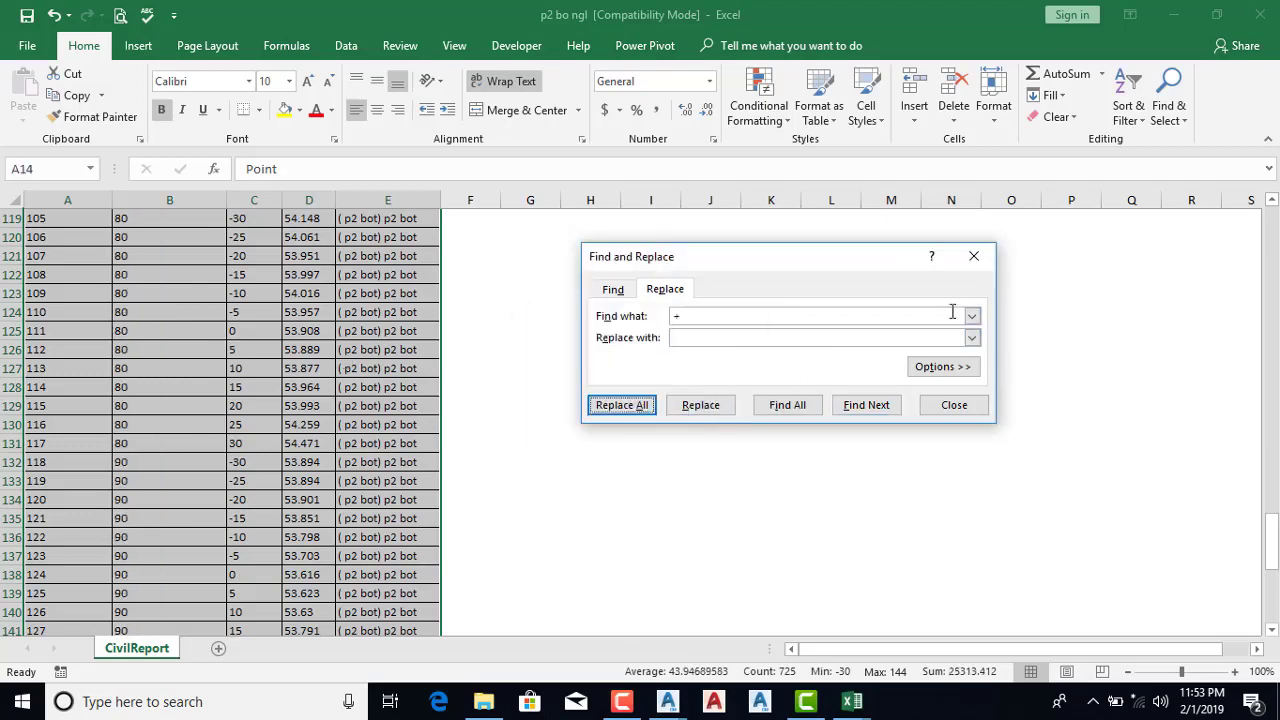
{"action": "left_click", "coordinate": [973, 257]}
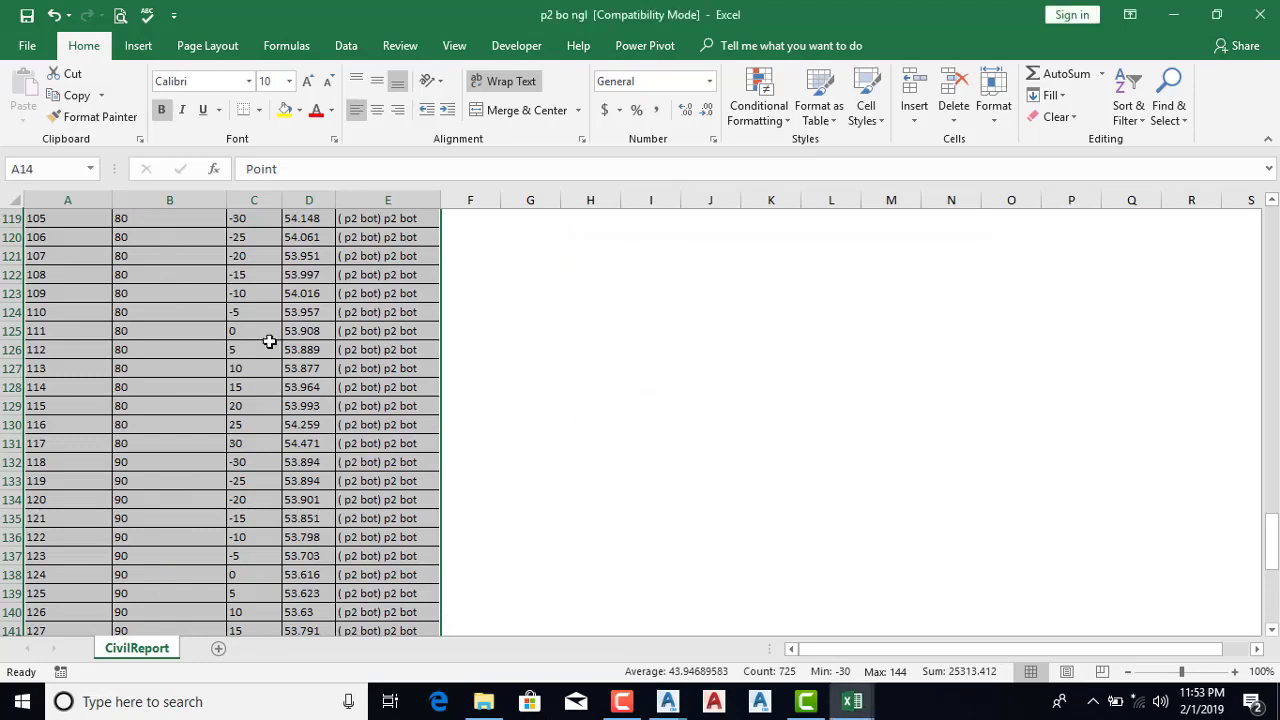
Select the cleaned Station, Offset and Elevation values in B15:D158
{"action": "scroll", "coordinate": [269, 341], "scroll_direction": "up", "scroll_amount": 4}
{"action": "scroll", "coordinate": [269, 341], "scroll_direction": "up", "scroll_amount": 6}
{"action": "scroll", "coordinate": [269, 341], "scroll_direction": "up", "scroll_amount": 5}
{"action": "scroll", "coordinate": [269, 341], "scroll_direction": "up", "scroll_amount": 6}
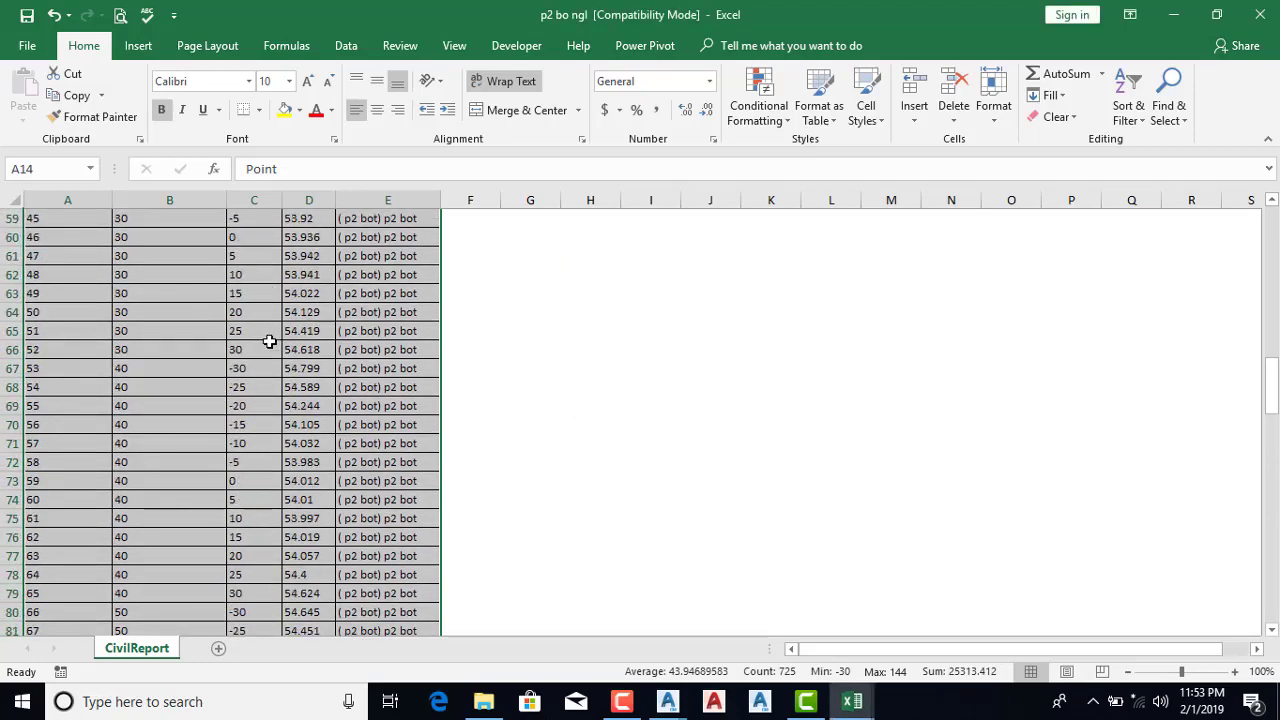
{"action": "scroll", "coordinate": [267, 341], "scroll_direction": "up", "scroll_amount": 6}
{"action": "scroll", "coordinate": [267, 341], "scroll_direction": "up", "scroll_amount": 6}
{"action": "scroll", "coordinate": [267, 341], "scroll_direction": "up", "scroll_amount": 5}
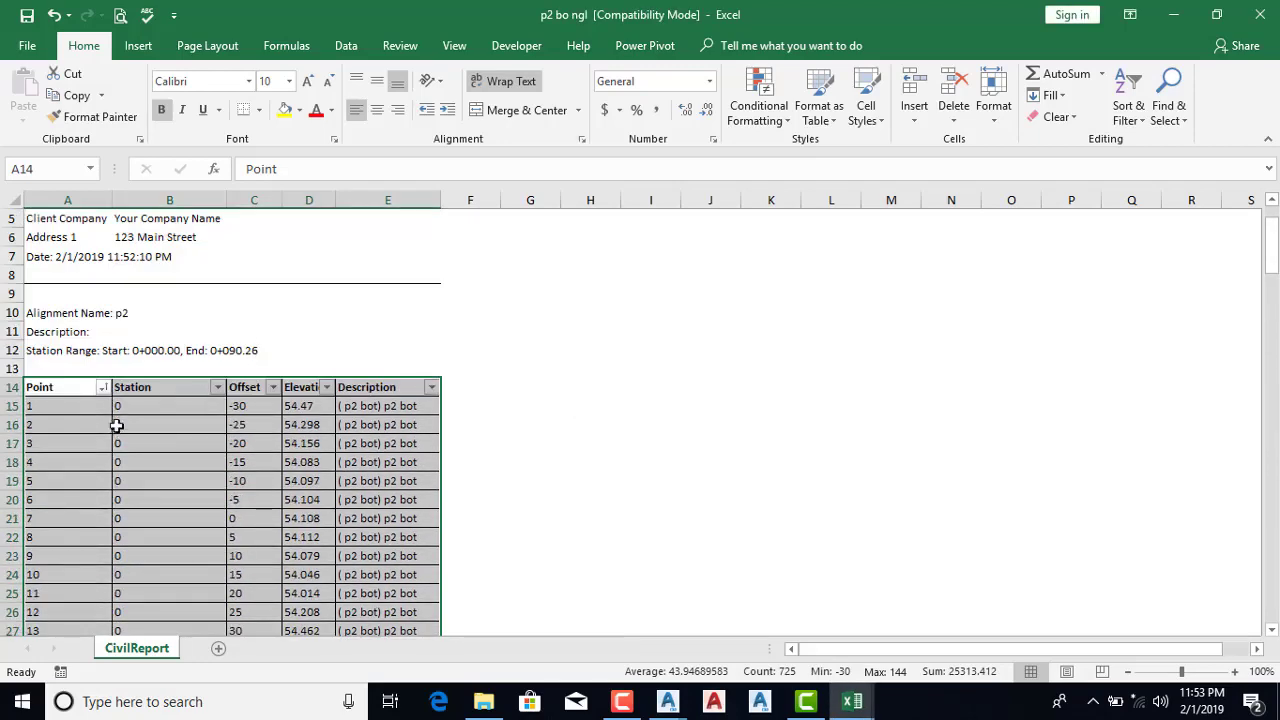
{"action": "mouse_move", "coordinate": [137, 406]}
{"action": "left_mouse_down"}
{"action": "mouse_move", "coordinate": [320, 537]}
{"action": "mouse_move", "coordinate": [320, 695]}
{"action": "mouse_move", "coordinate": [322, 593]}
{"action": "left_mouse_up"}
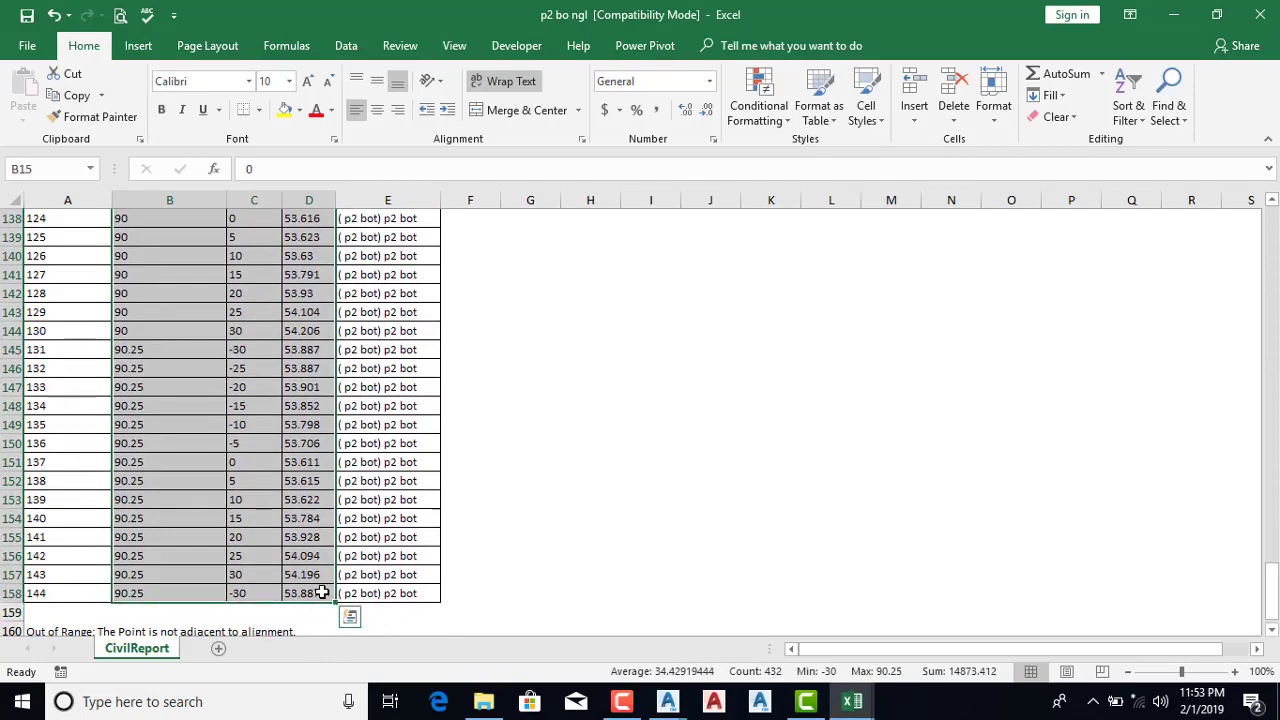
Copy the station, offset and elevation values over to the New Microsoft Excel Worksheet workbook
{"action": "key", "text": "ctrl+c"}
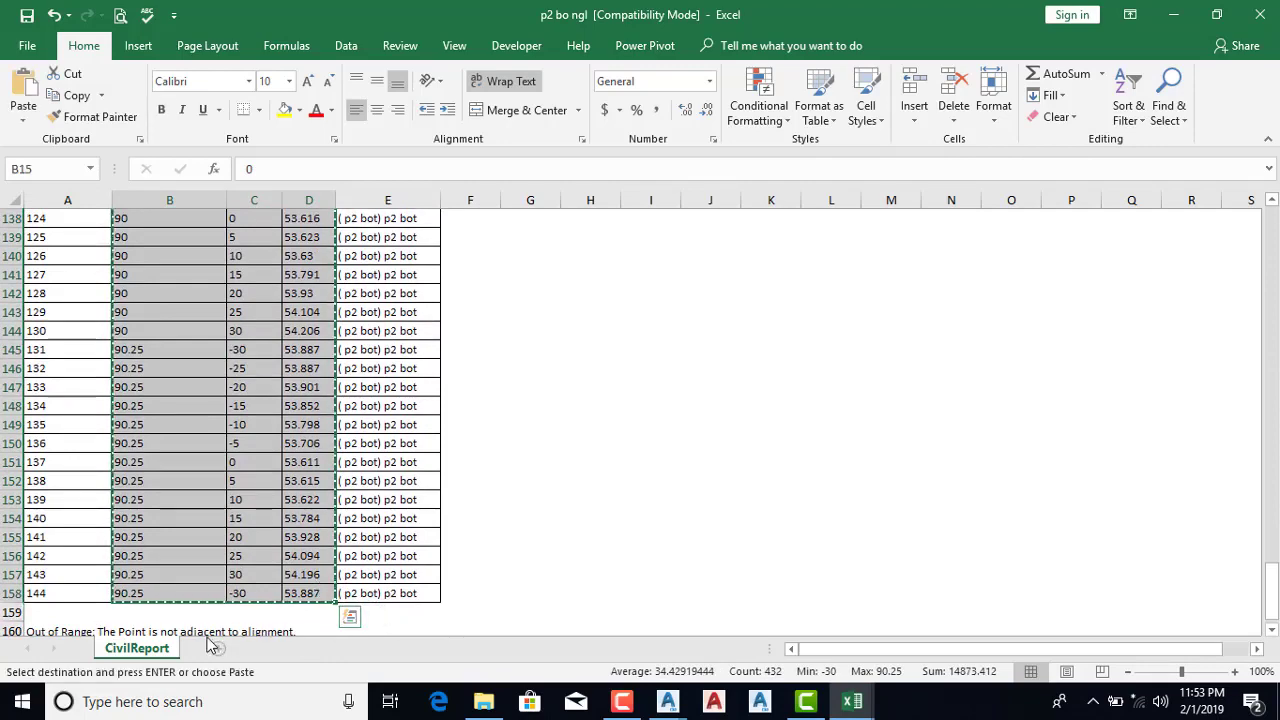
{"action": "key", "text": "ctrl+Tab"}
{"action": "left_click_drag", "start_coordinate": [175, 218], "coordinate": [175, 481]}
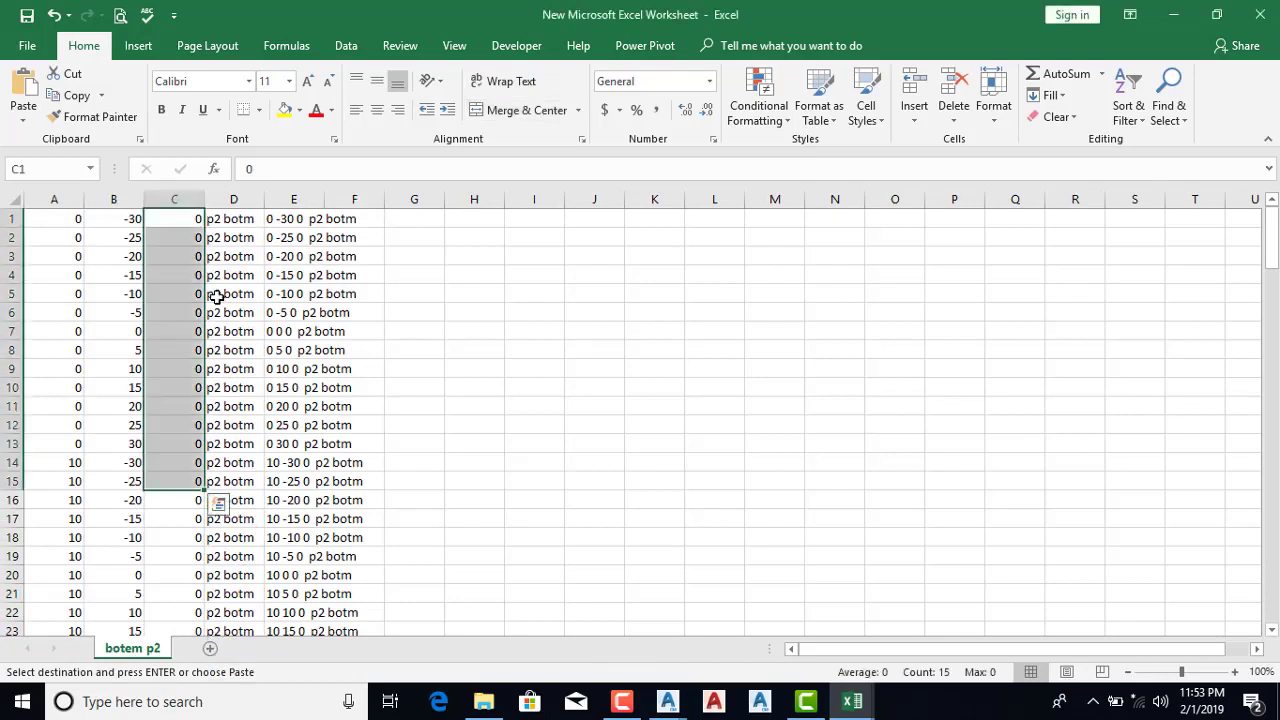
{"action": "left_click", "coordinate": [389, 238]}
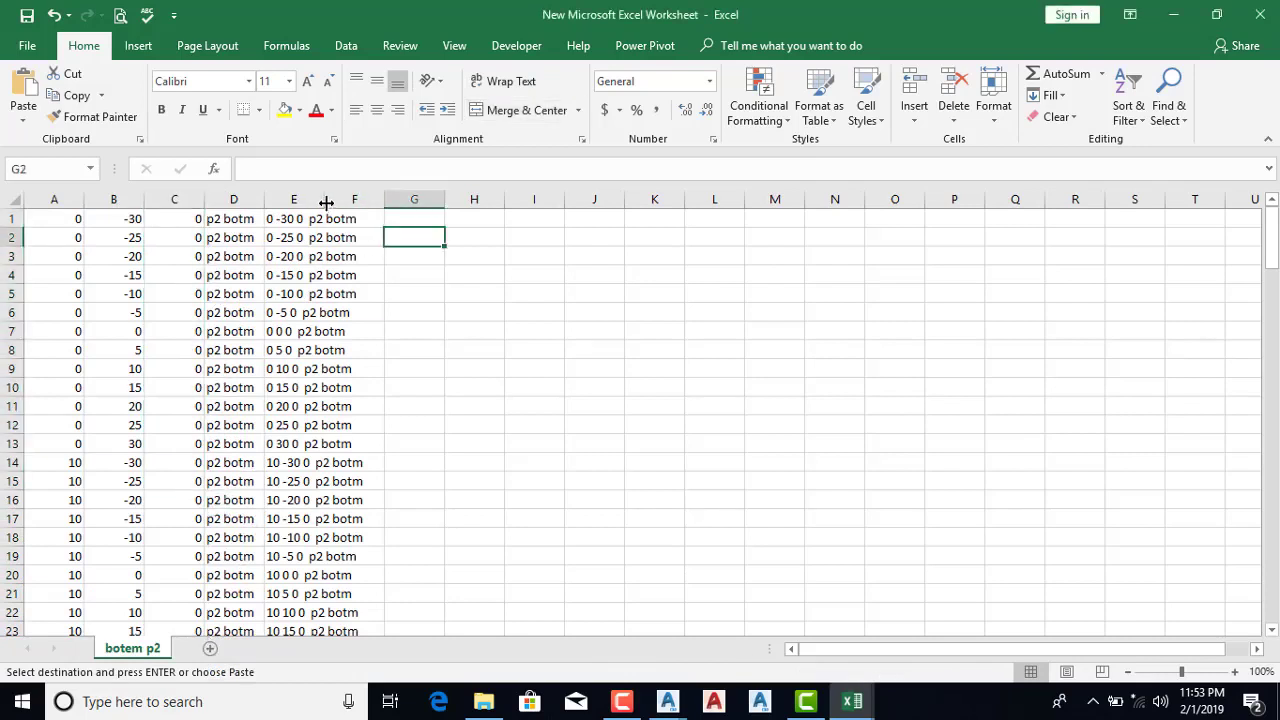
Widen column E and paste the values into columns F–H starting at F1
{"action": "left_click_drag", "start_coordinate": [326, 203], "coordinate": [380, 203]}
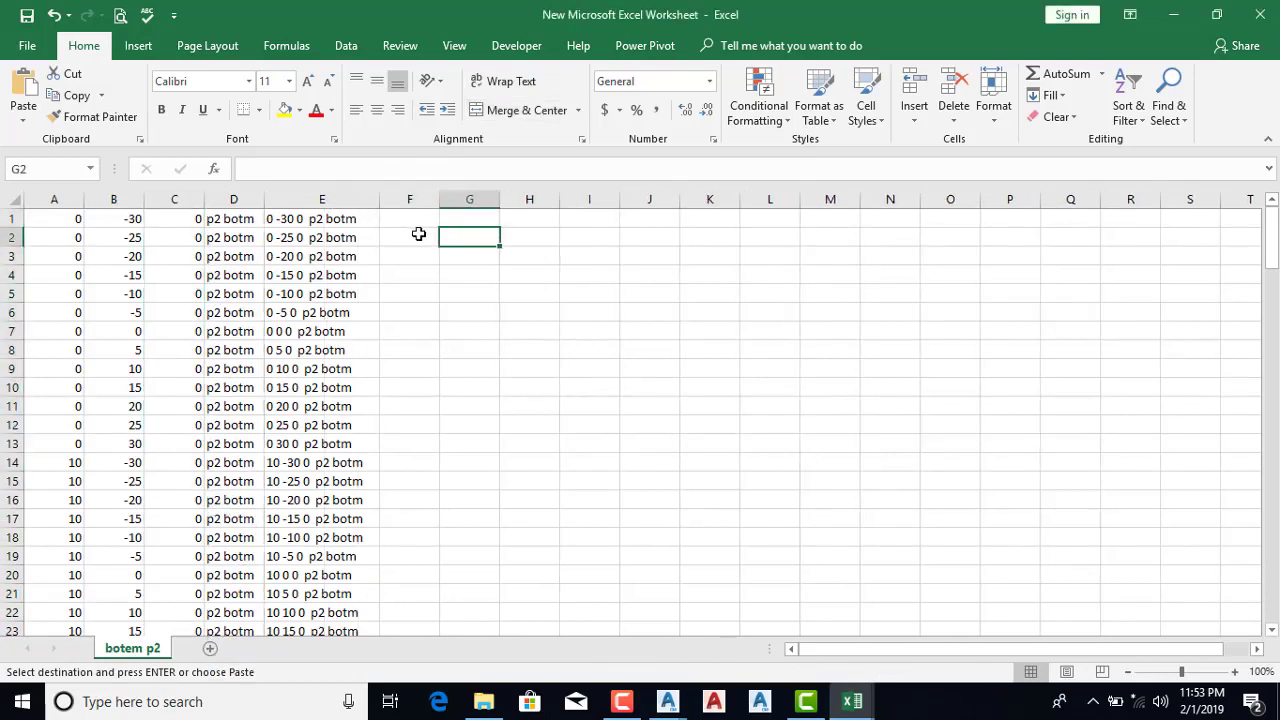
{"action": "left_click", "coordinate": [411, 222]}
{"action": "right_click", "coordinate": [411, 222]}
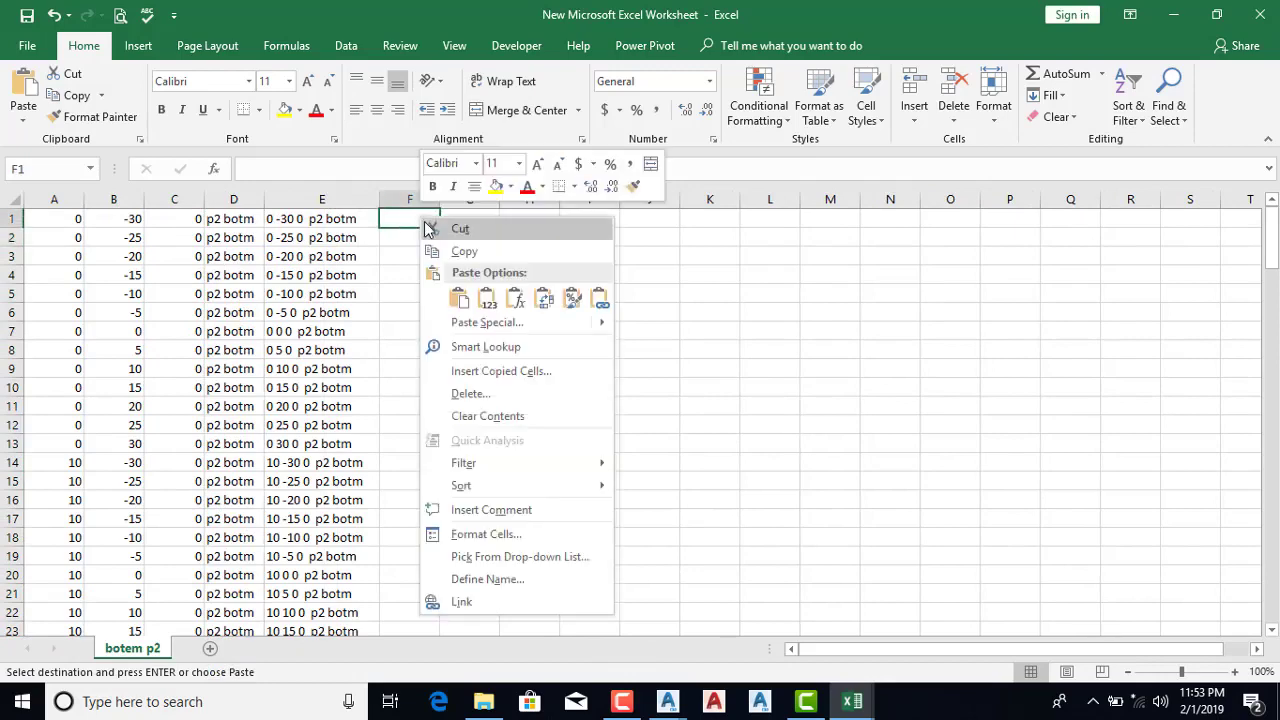
{"action": "left_click", "coordinate": [482, 293]}
{"action": "left_click", "coordinate": [600, 220]}
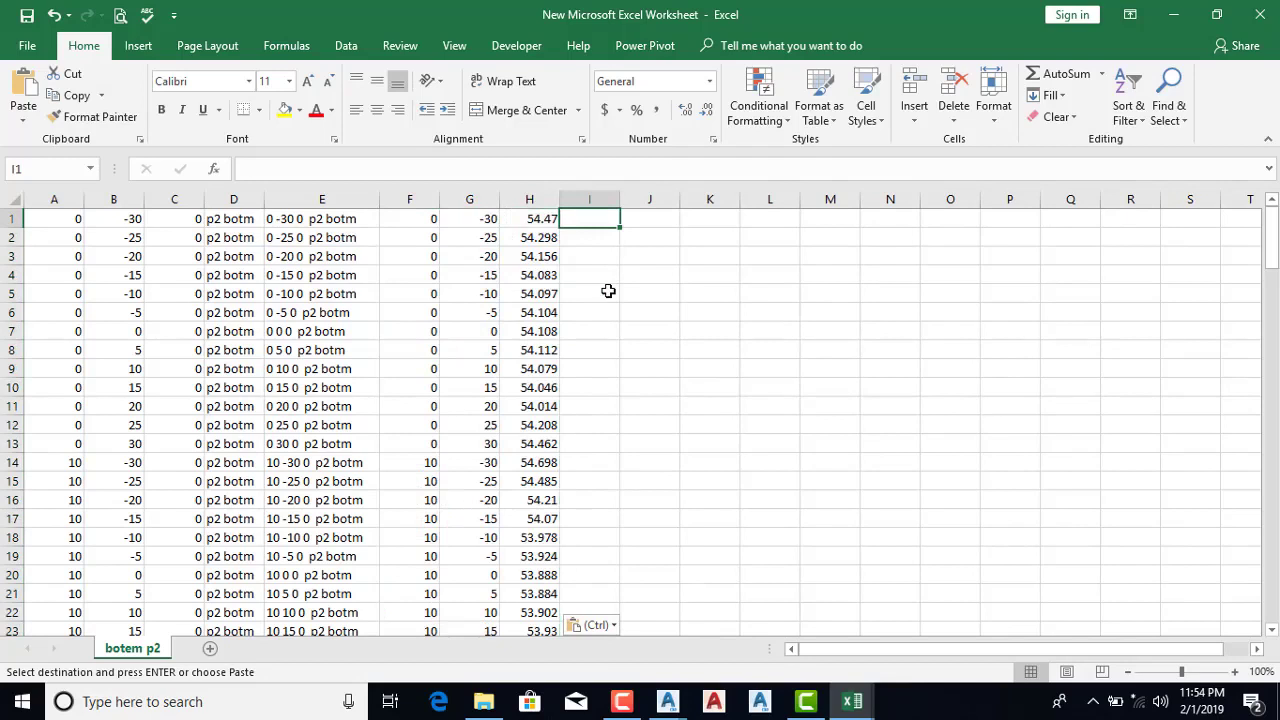
Enter the station check formula =F1-A1 in I1 and fill it down every row
{"action": "type", "text": "="}
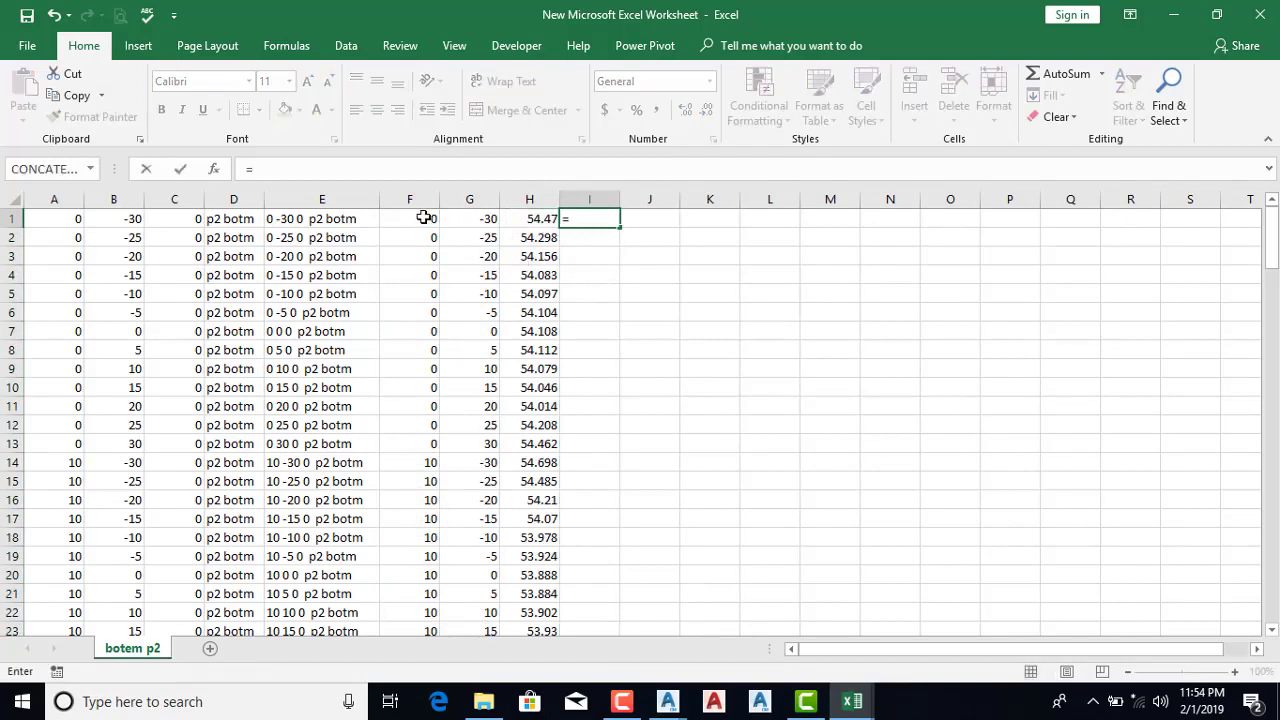
{"action": "left_click", "coordinate": [424, 218]}
{"action": "type", "text": "-"}
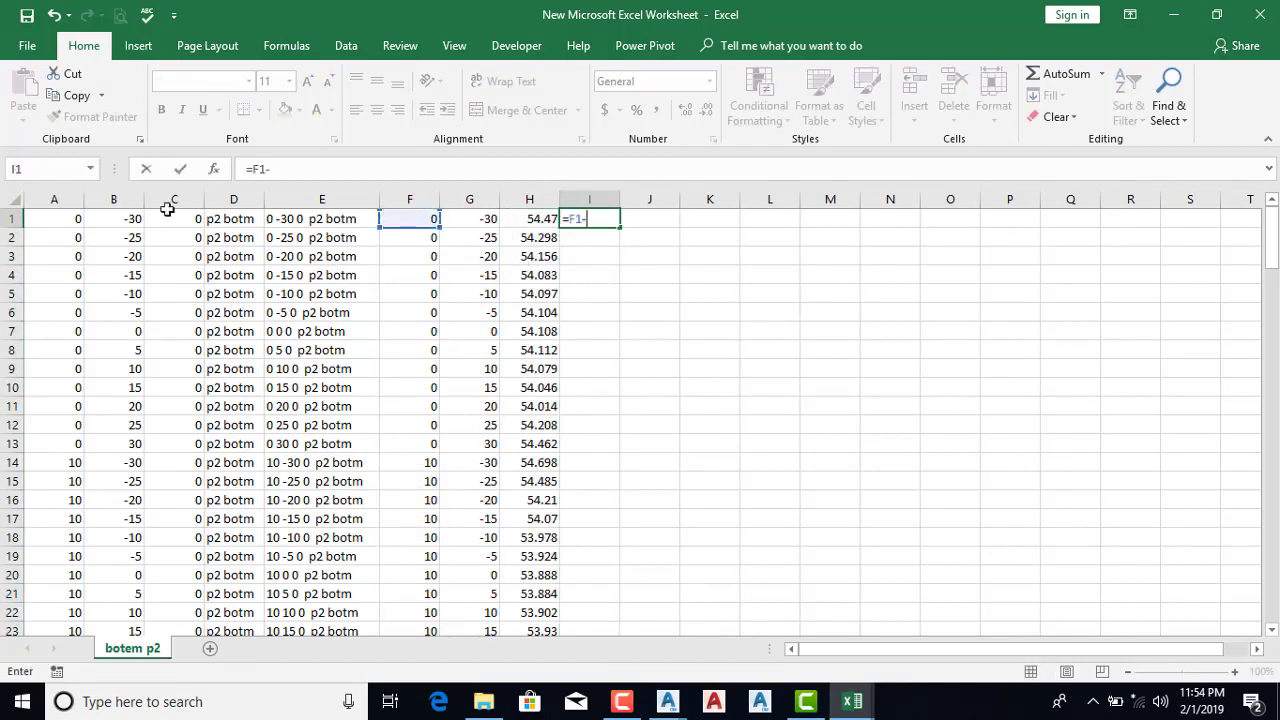
{"action": "left_click", "coordinate": [67, 226]}
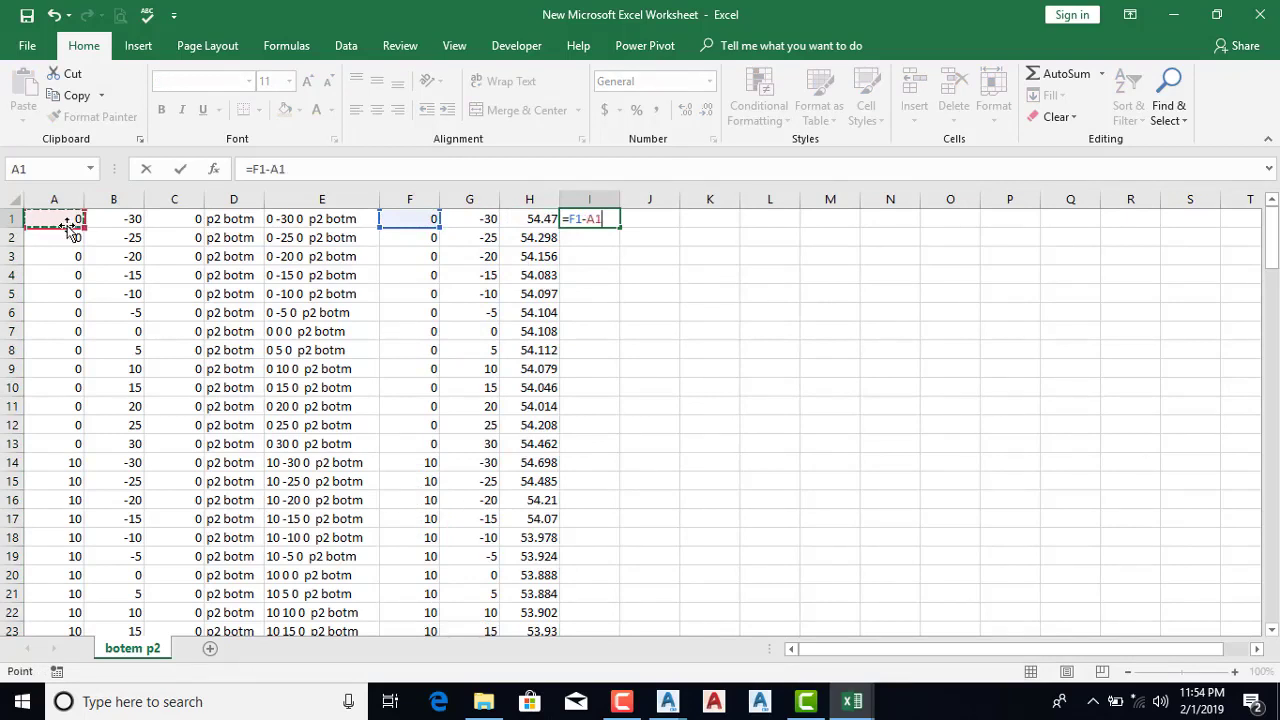
{"action": "key", "text": "Return"}
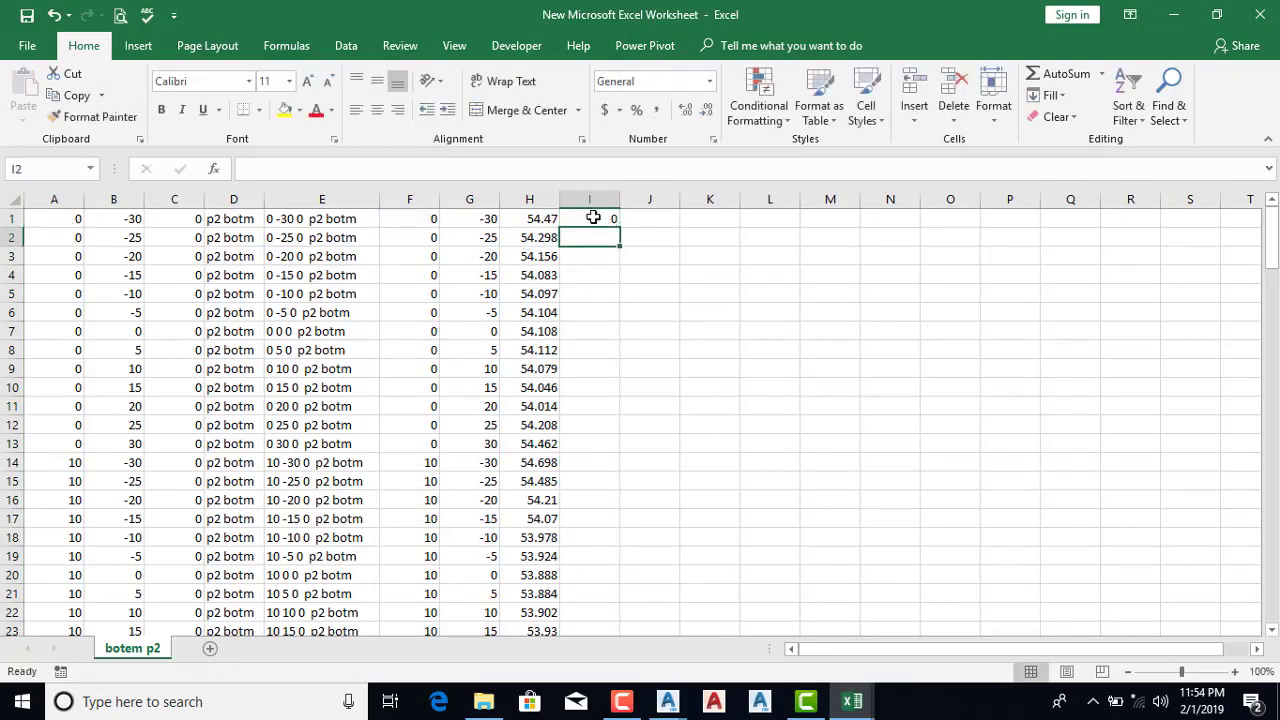
{"action": "left_click", "coordinate": [590, 218]}
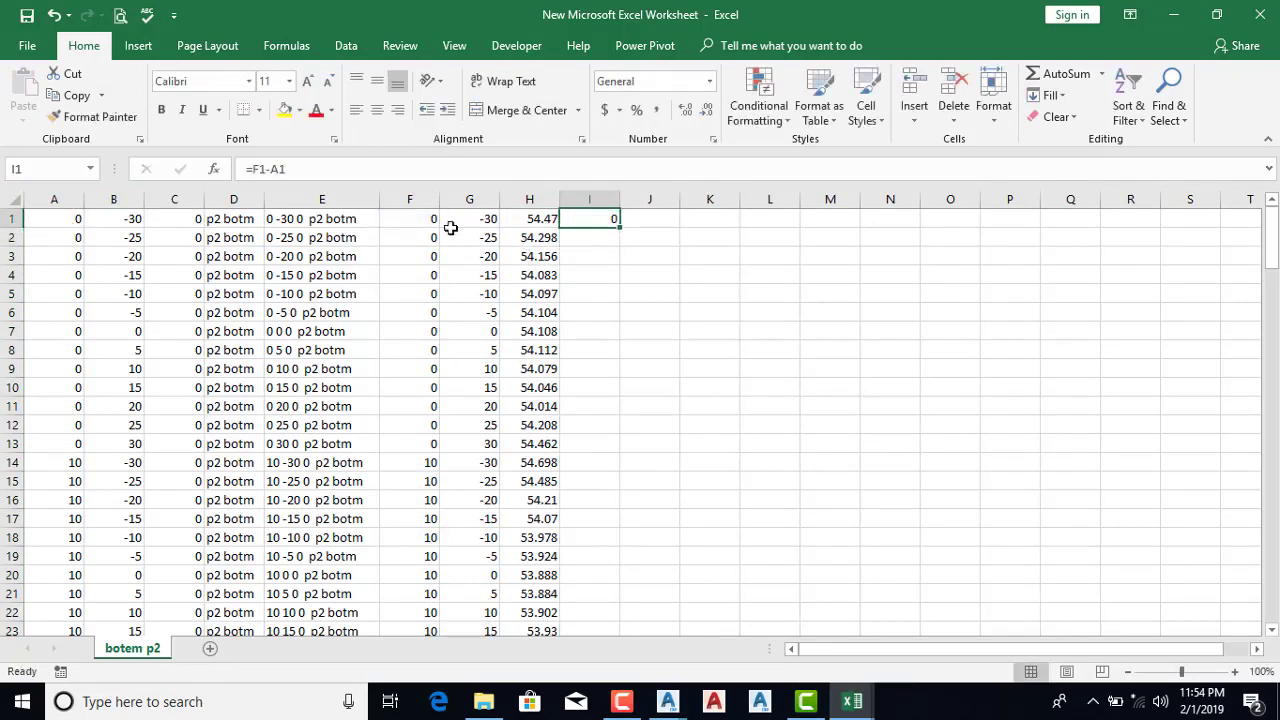
{"action": "double_click", "coordinate": [620, 226]}
Extend the check formulas across to column L and confirm the differences are zero
{"action": "scroll", "coordinate": [612, 380], "scroll_direction": "down", "scroll_amount": 5}
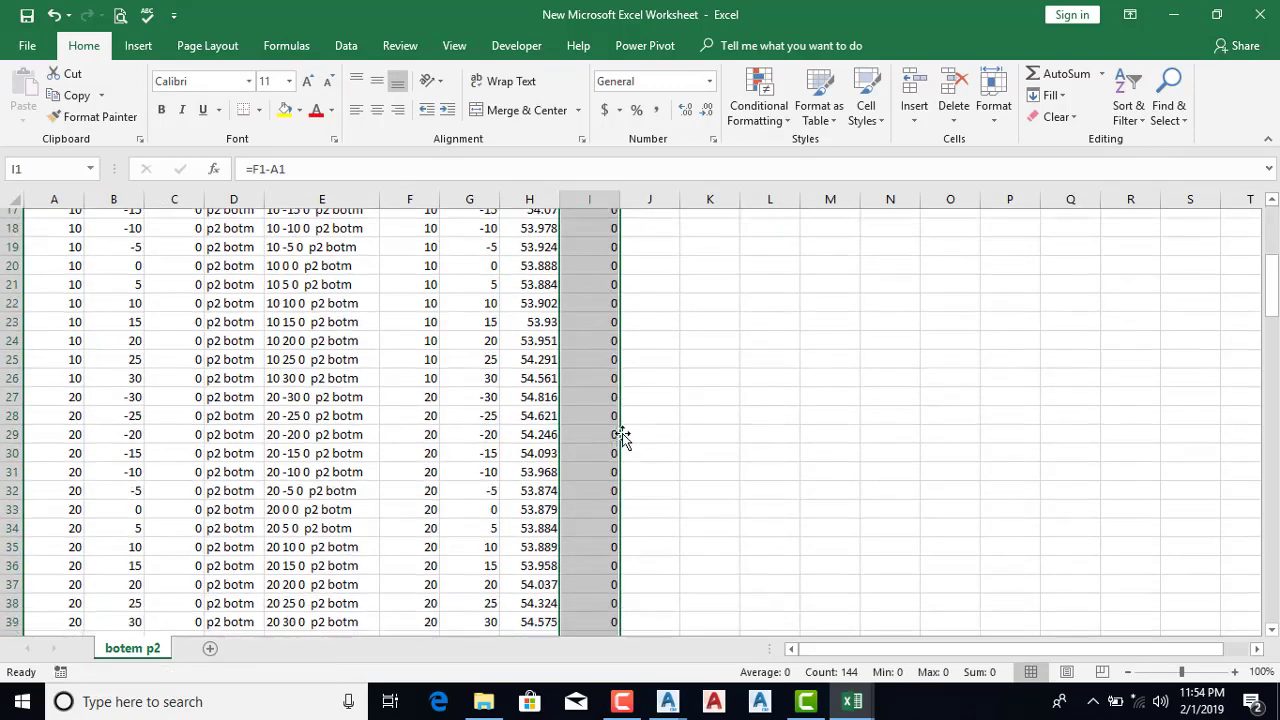
{"action": "scroll", "coordinate": [620, 445], "scroll_direction": "down", "scroll_amount": 8}
{"action": "scroll", "coordinate": [617, 440], "scroll_direction": "down", "scroll_amount": 5}
{"action": "scroll", "coordinate": [614, 400], "scroll_direction": "down", "scroll_amount": 10}
{"action": "scroll", "coordinate": [614, 378], "scroll_direction": "down", "scroll_amount": 6}
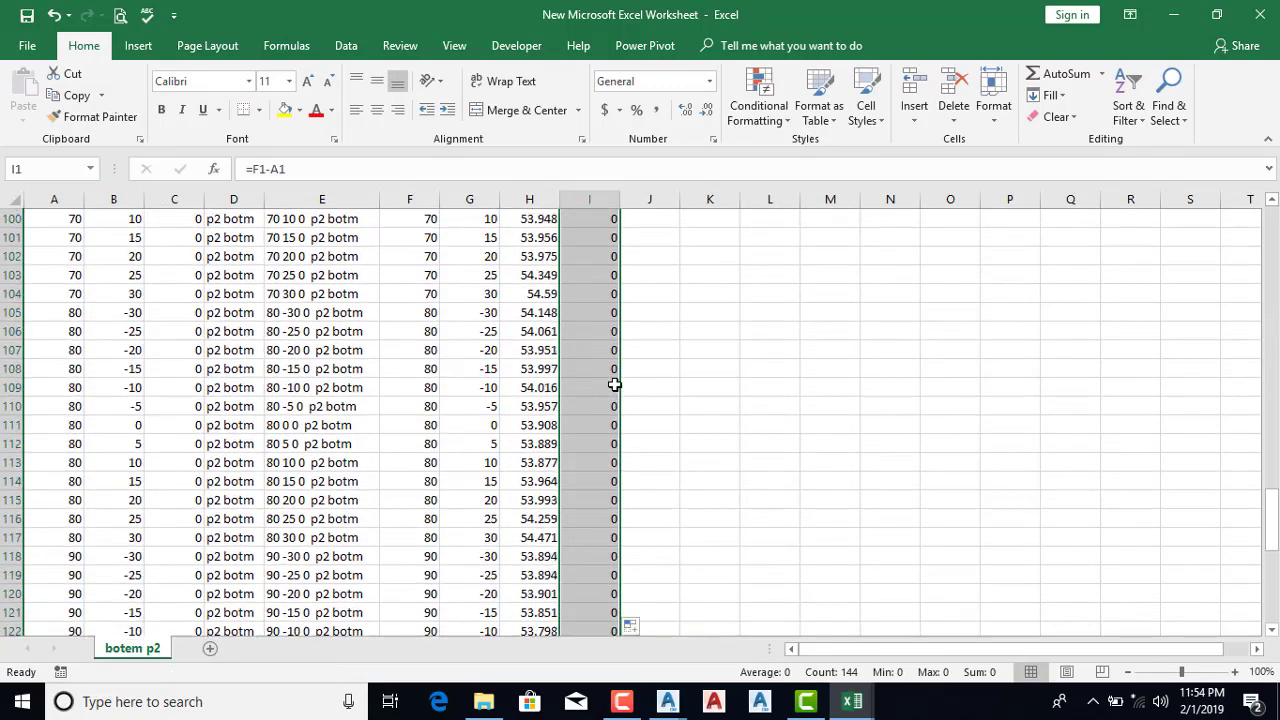
{"action": "scroll", "coordinate": [614, 385], "scroll_direction": "down", "scroll_amount": 4}
{"action": "scroll", "coordinate": [614, 400], "scroll_direction": "down", "scroll_amount": 4}
{"action": "scroll", "coordinate": [613, 460], "scroll_direction": "down", "scroll_amount": 1}
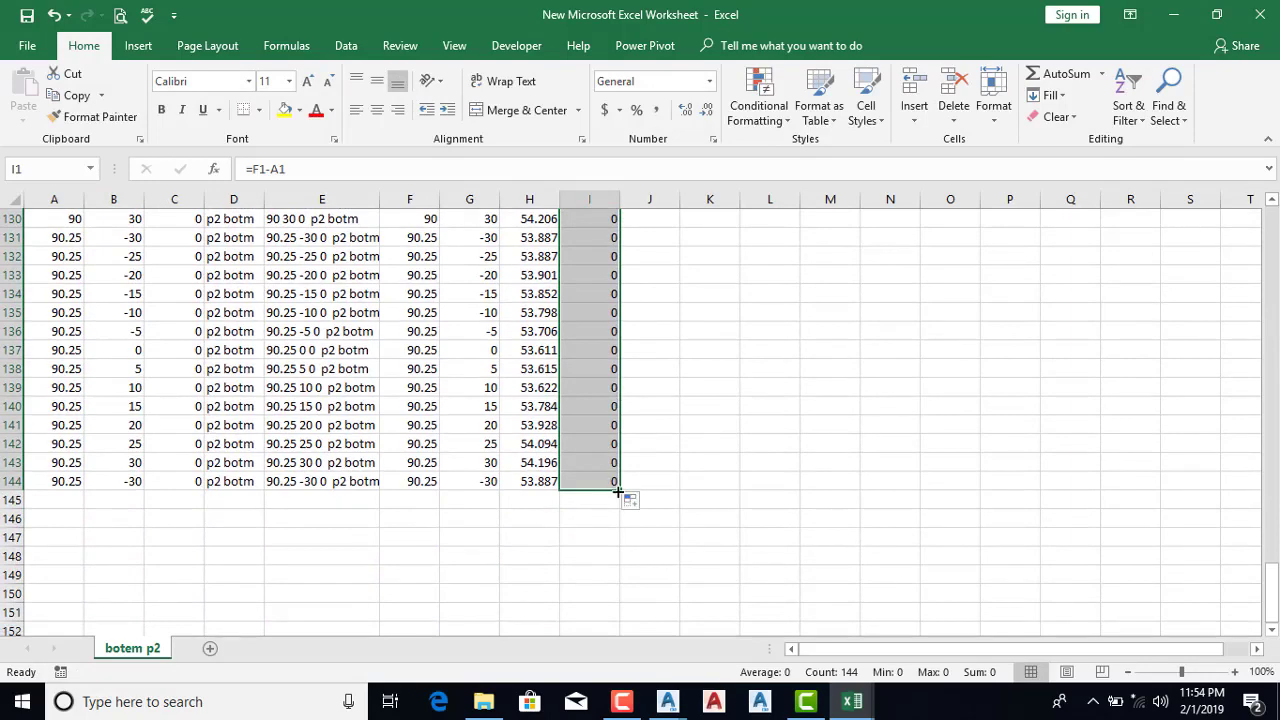
{"action": "left_click_drag", "start_coordinate": [619, 491], "coordinate": [777, 491]}
{"action": "scroll", "coordinate": [737, 485], "scroll_direction": "up", "scroll_amount": 5}
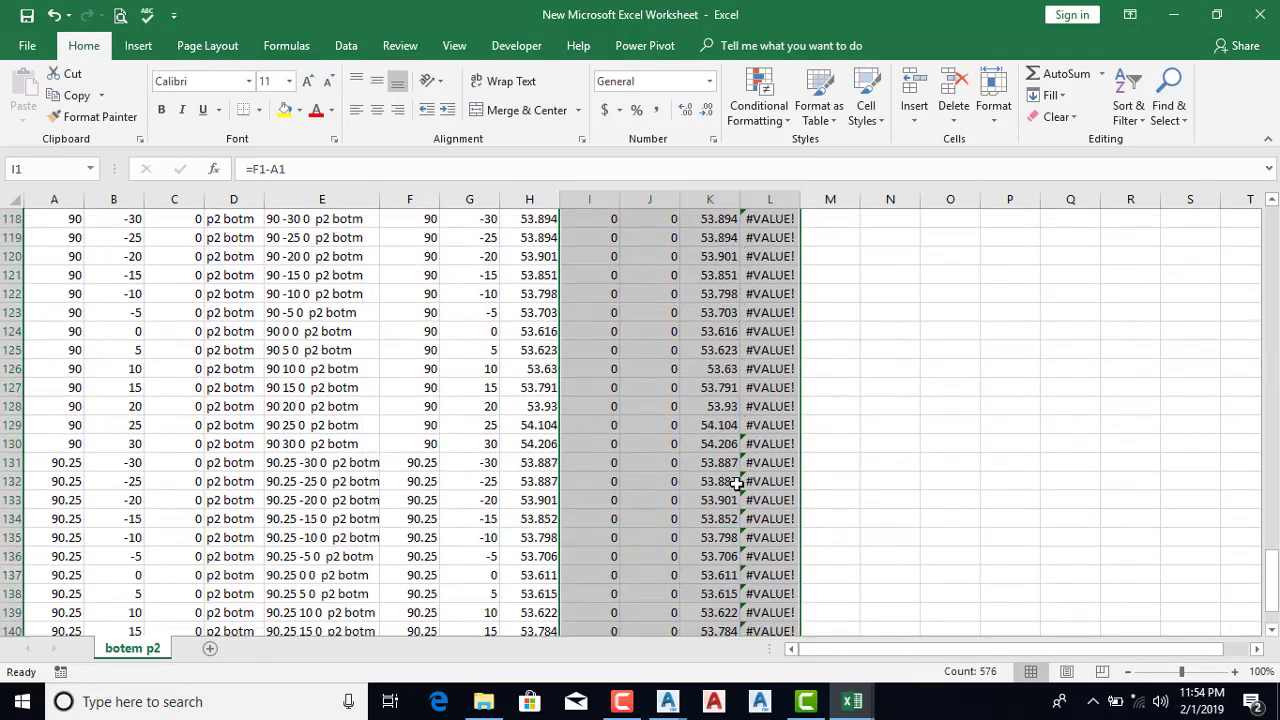
{"action": "scroll", "coordinate": [737, 440], "scroll_direction": "up", "scroll_amount": 5}
{"action": "scroll", "coordinate": [735, 320], "scroll_direction": "up", "scroll_amount": 6}
{"action": "scroll", "coordinate": [740, 240], "scroll_direction": "up", "scroll_amount": 4}
{"action": "scroll", "coordinate": [740, 240], "scroll_direction": "up", "scroll_amount": 5}
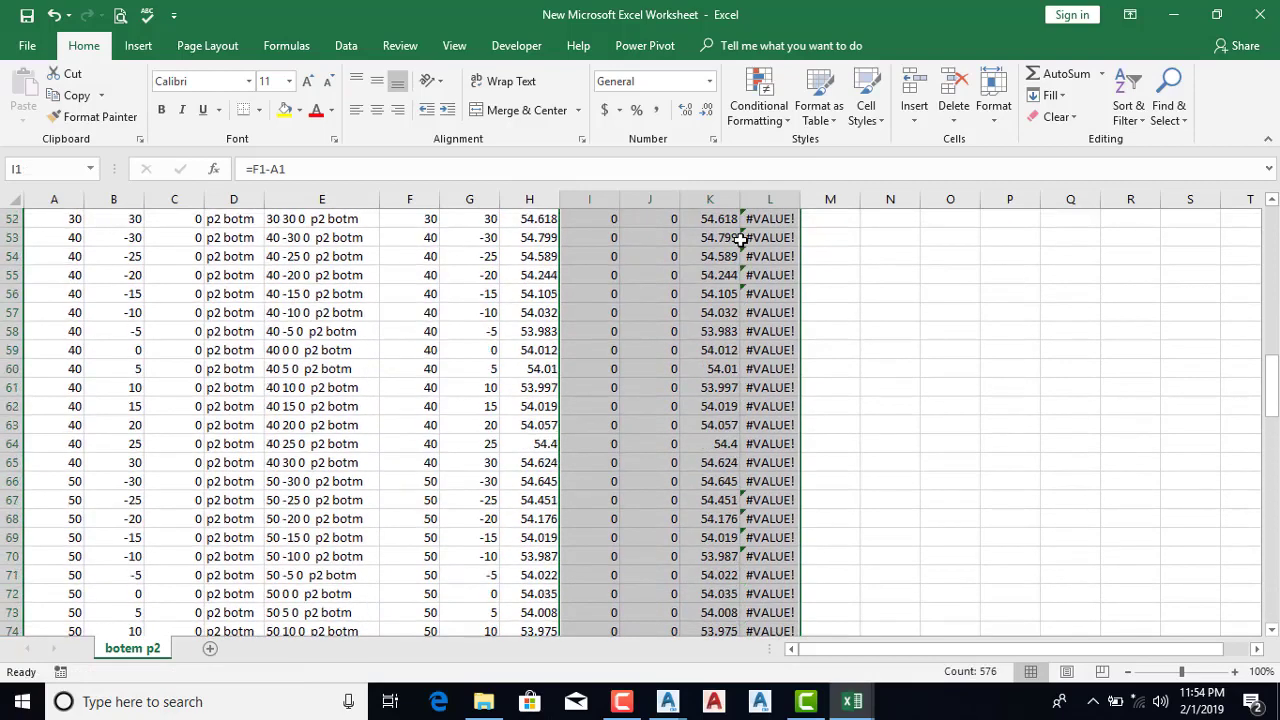
{"action": "scroll", "coordinate": [738, 240], "scroll_direction": "up", "scroll_amount": 5}
{"action": "scroll", "coordinate": [735, 240], "scroll_direction": "up", "scroll_amount": 6}
{"action": "scroll", "coordinate": [730, 240], "scroll_direction": "up", "scroll_amount": 6}
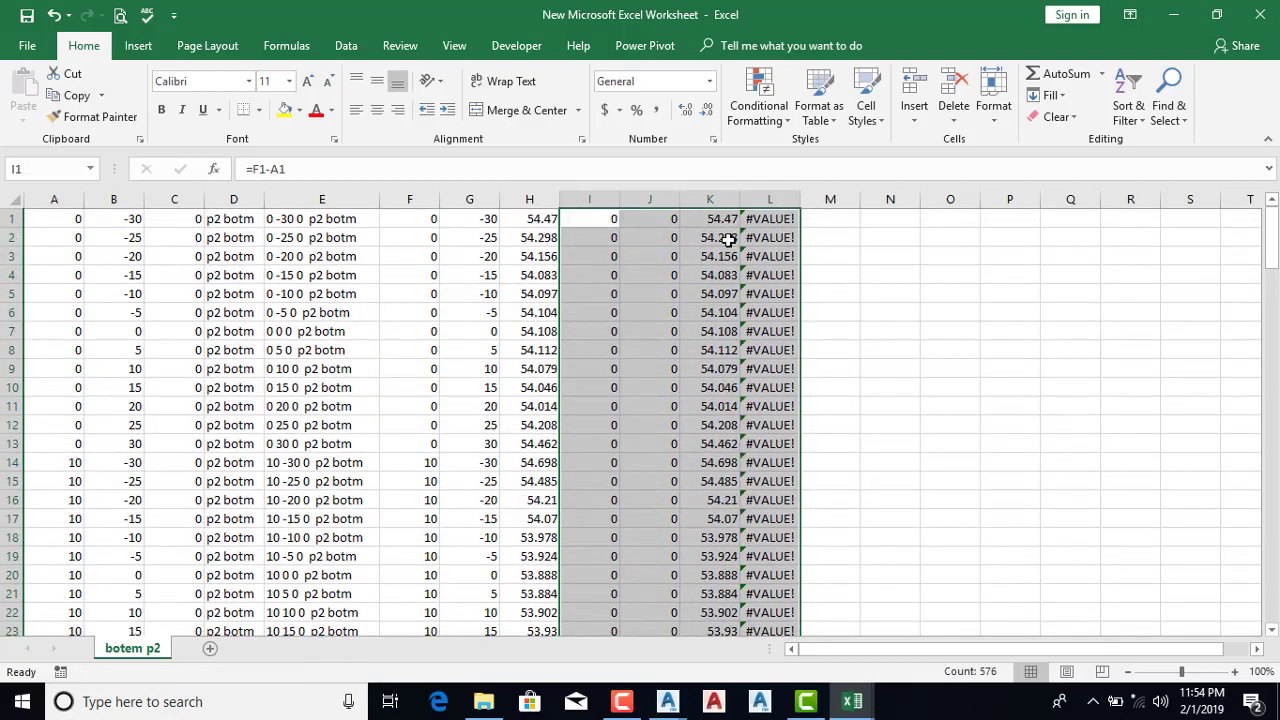
{"action": "left_click", "coordinate": [714, 218]}
{"action": "left_click_drag", "start_coordinate": [184, 218], "coordinate": [178, 518]}
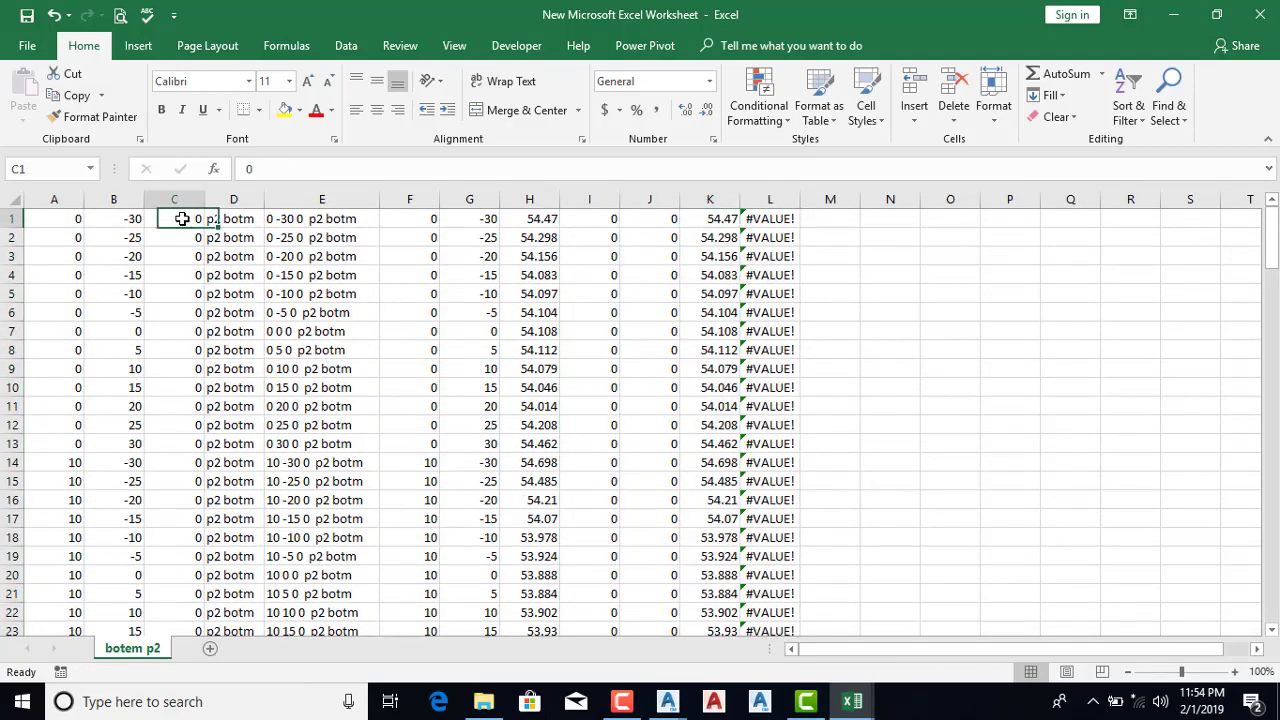
Delete the temporary check columns I through M
{"action": "left_click_drag", "start_coordinate": [532, 224], "coordinate": [538, 443]}
{"action": "left_click_drag", "start_coordinate": [594, 199], "coordinate": [830, 200]}
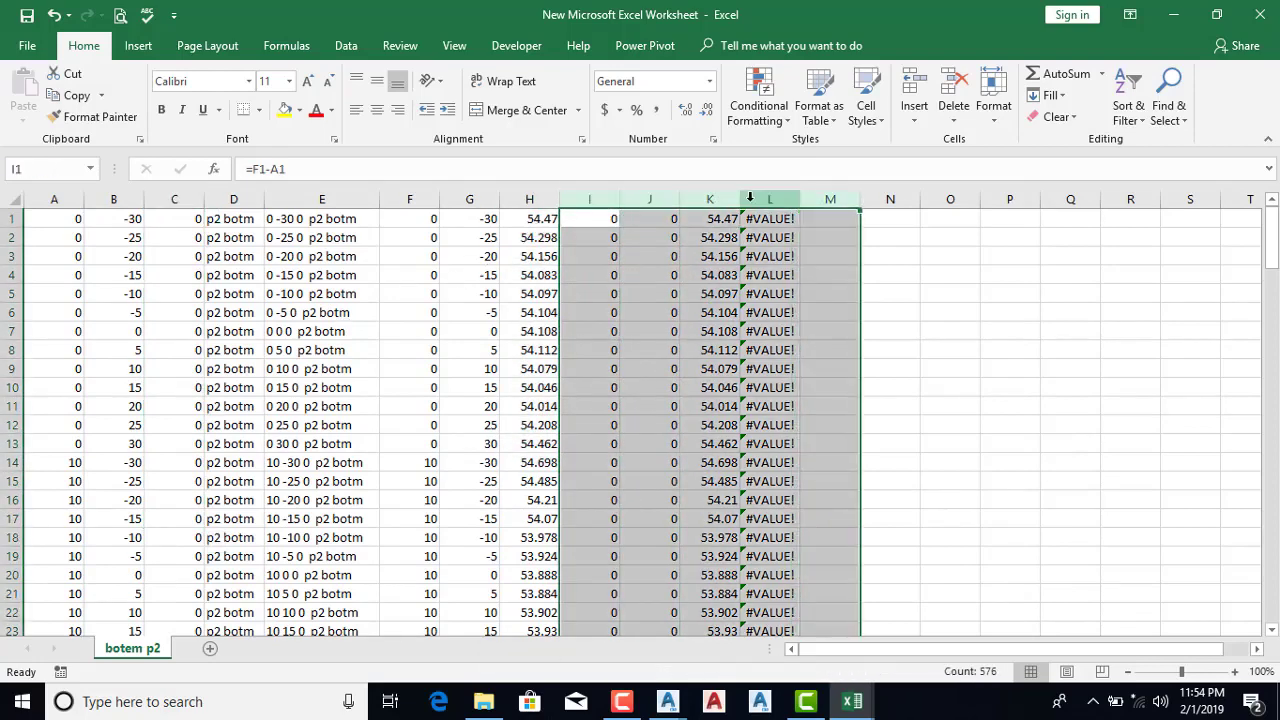
{"action": "right_click", "coordinate": [748, 198]}
{"action": "left_click", "coordinate": [802, 360]}
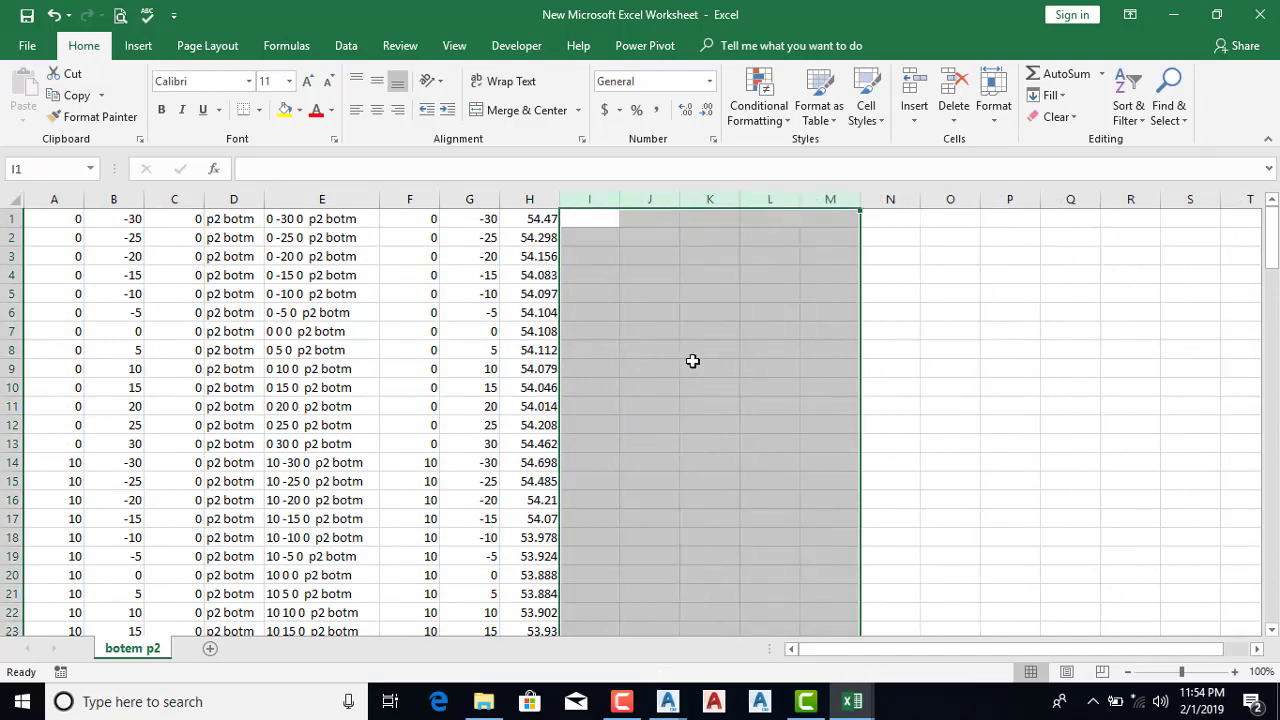
{"action": "left_click", "coordinate": [650, 368]}
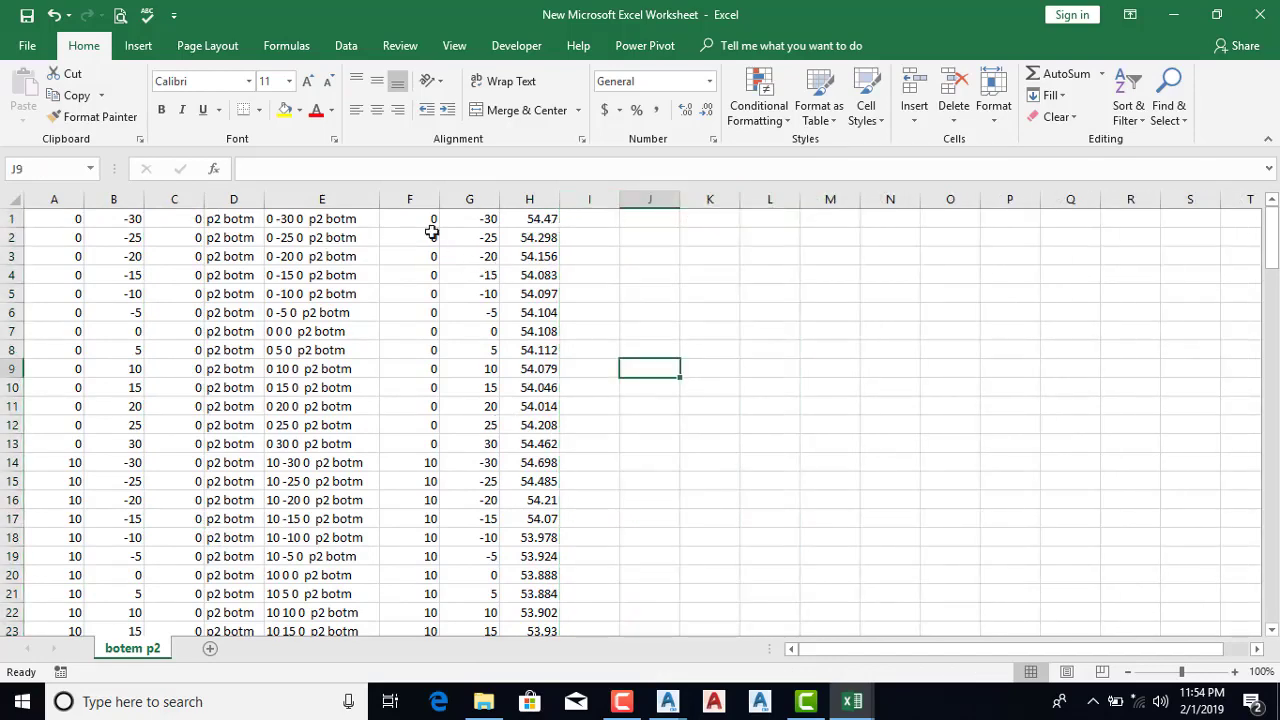
Copy the surface elevations from column H and paste them as values over column C
{"action": "left_click", "coordinate": [543, 216]}
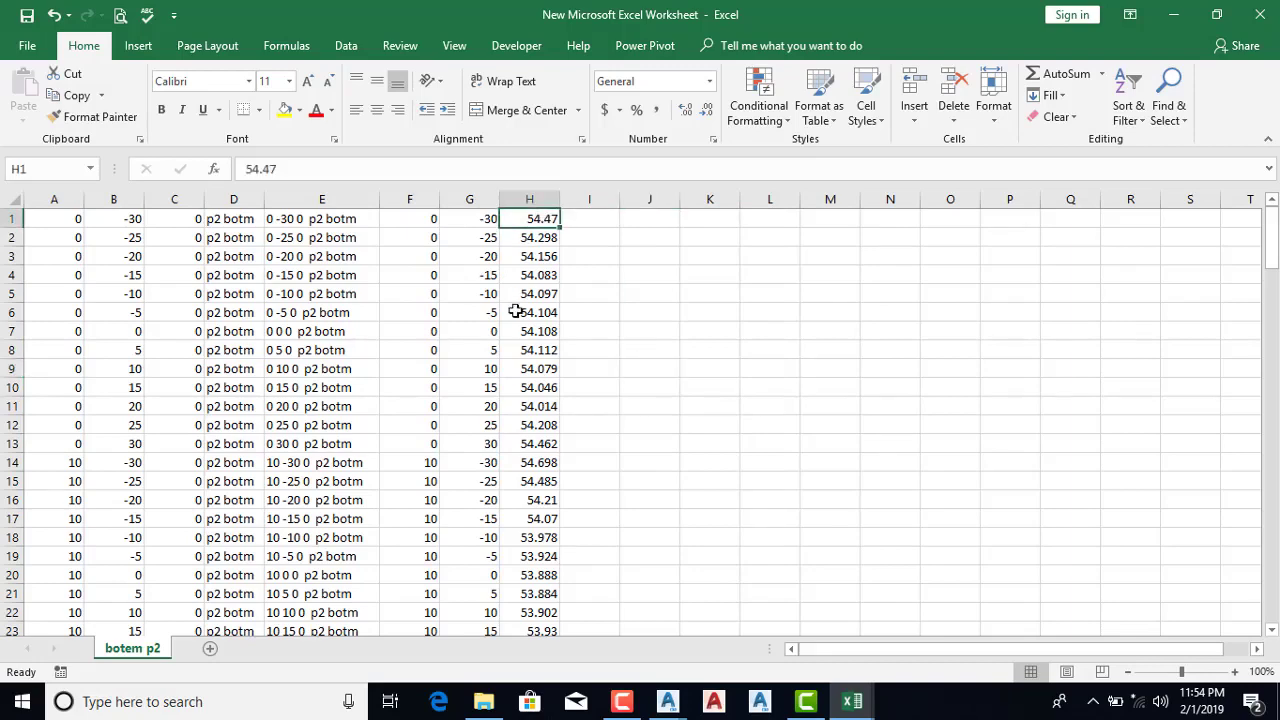
{"action": "key", "text": "ctrl+shift+Down"}
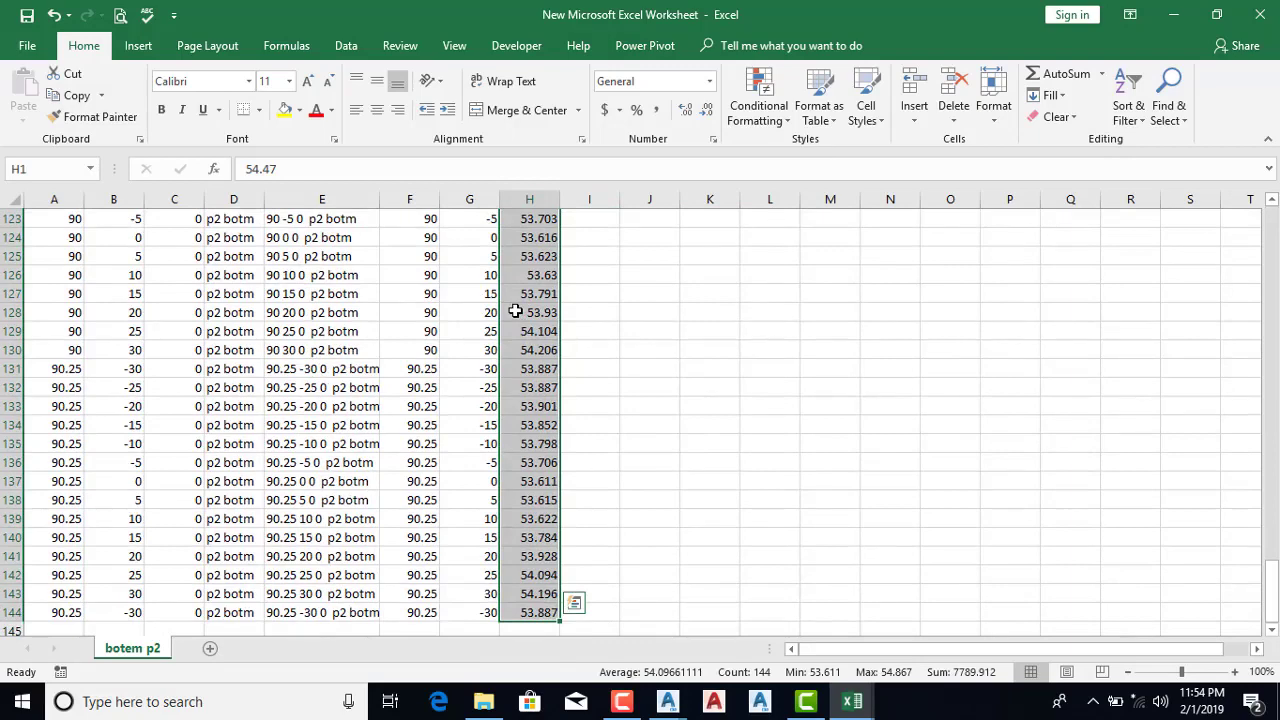
{"action": "key", "text": "ctrl+c"}
{"action": "scroll", "coordinate": [513, 305], "scroll_direction": "up", "scroll_amount": 7}
{"action": "scroll", "coordinate": [514, 300], "scroll_direction": "up", "scroll_amount": 7}
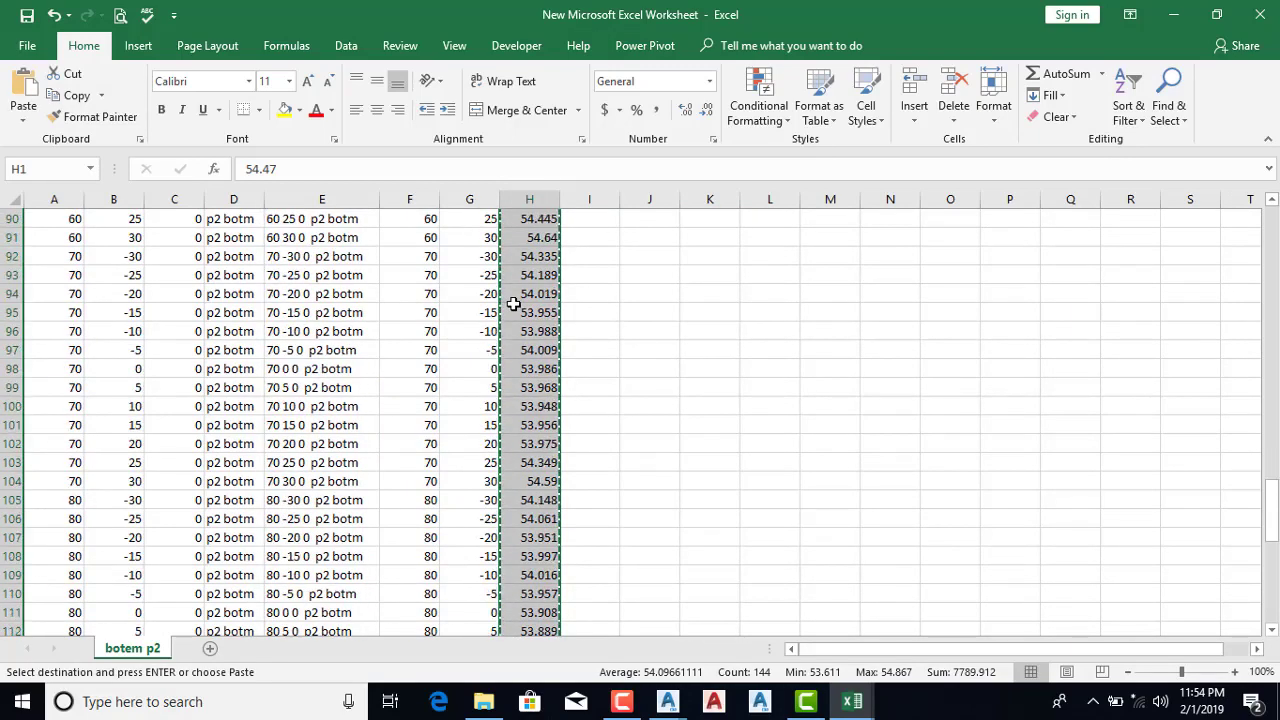
{"action": "scroll", "coordinate": [514, 300], "scroll_direction": "up", "scroll_amount": 5}
{"action": "scroll", "coordinate": [583, 291], "scroll_direction": "up", "scroll_amount": 6}
{"action": "left_click_drag", "start_coordinate": [1271, 390], "coordinate": [1271, 215]}
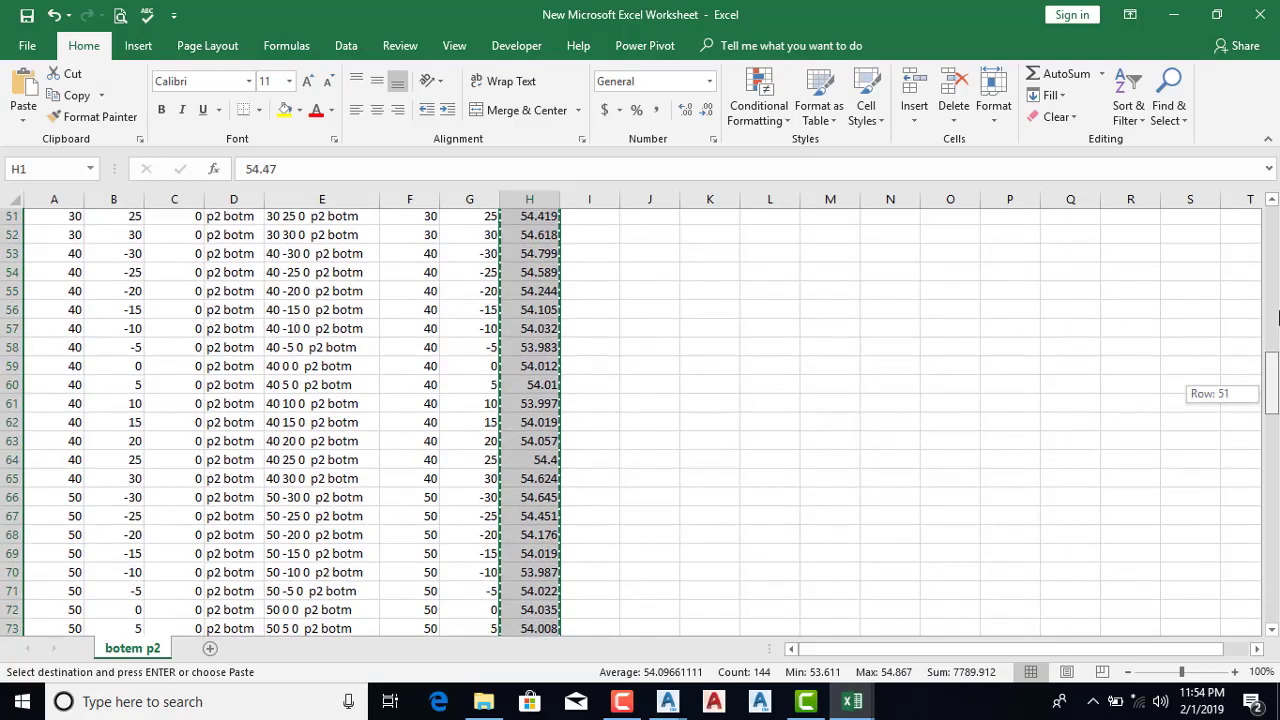
{"action": "left_click", "coordinate": [176, 215]}
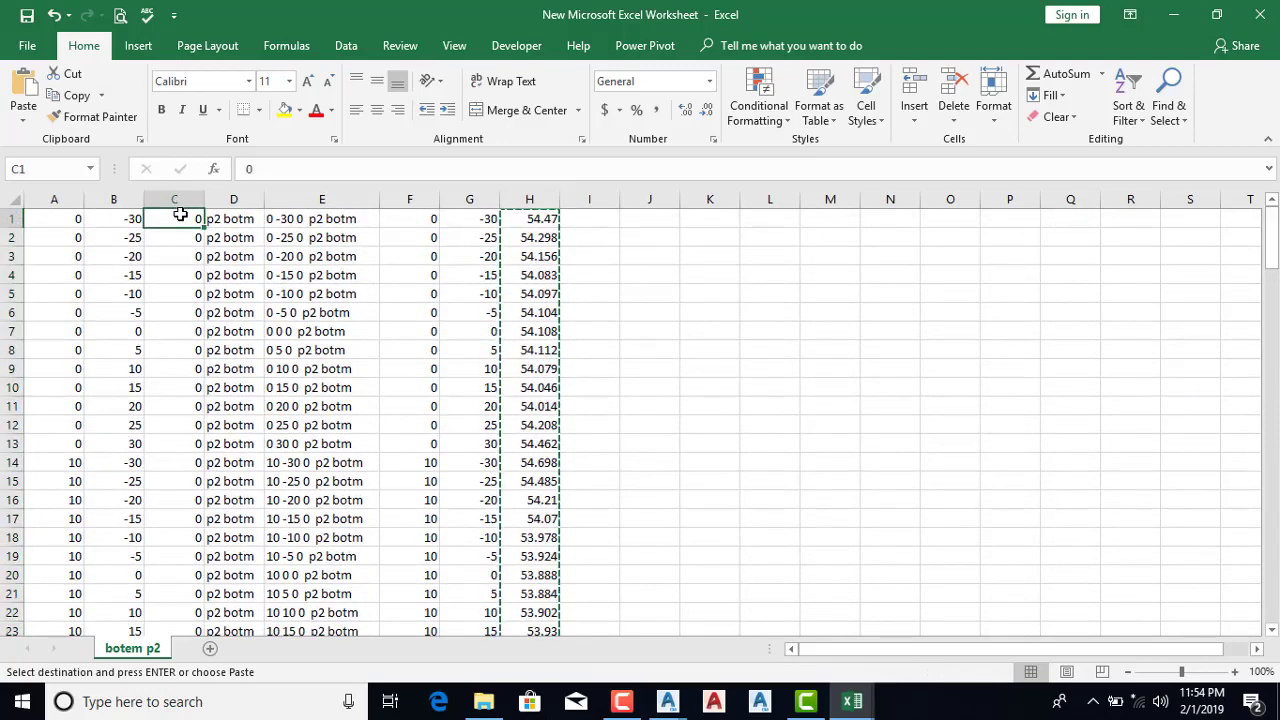
{"action": "right_click", "coordinate": [176, 215]}
{"action": "left_click", "coordinate": [244, 295]}
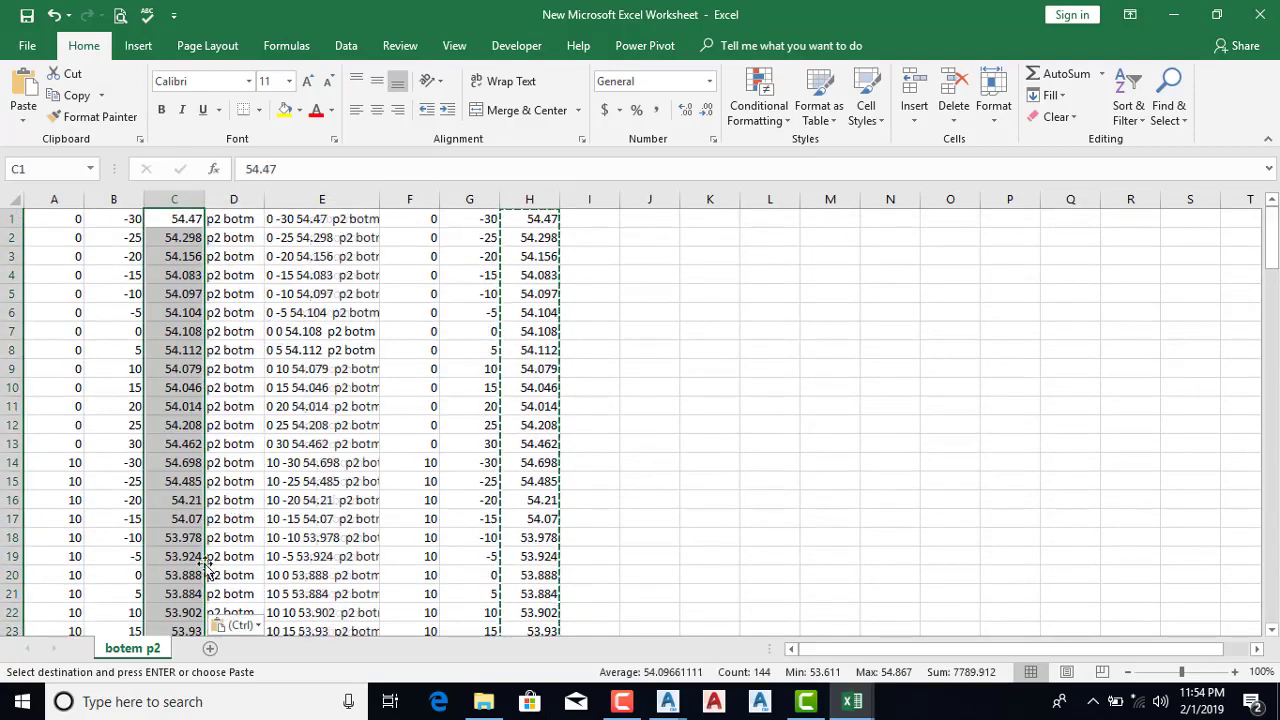
Clear helper columns F–H, widen column D, and minimize the workbook
{"action": "left_click_drag", "start_coordinate": [429, 201], "coordinate": [546, 190]}
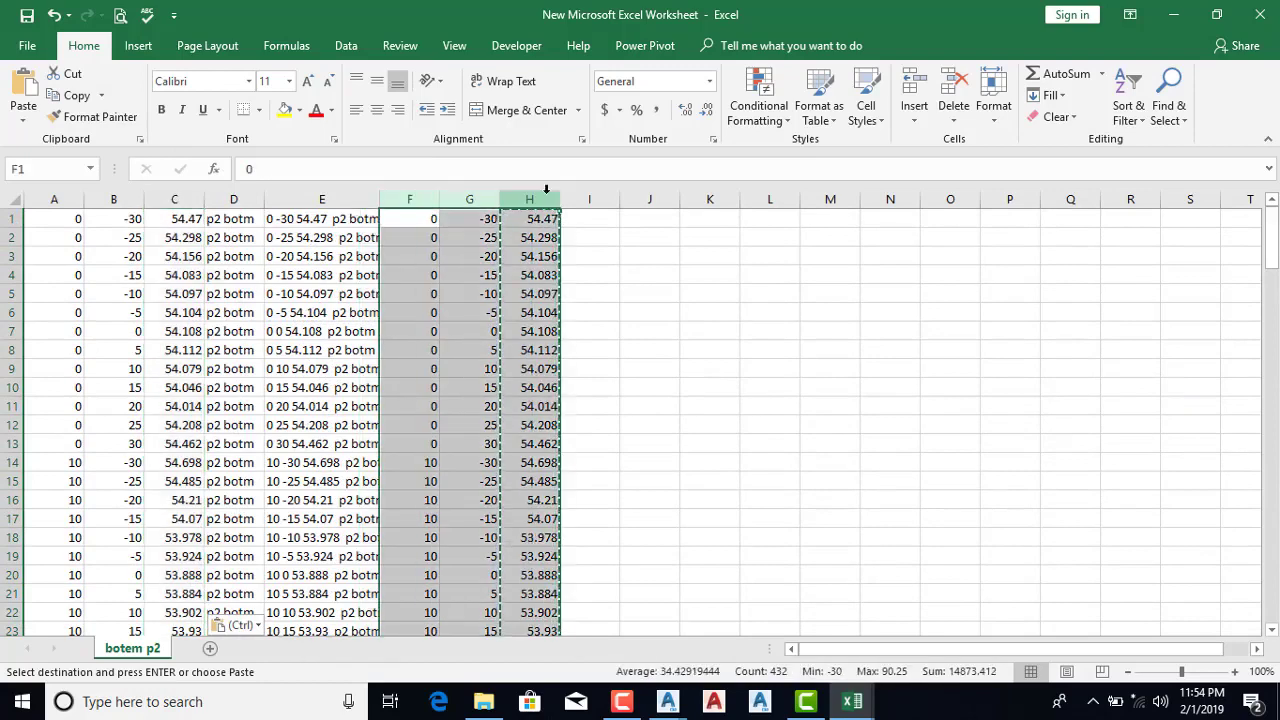
{"action": "key", "text": "Delete"}
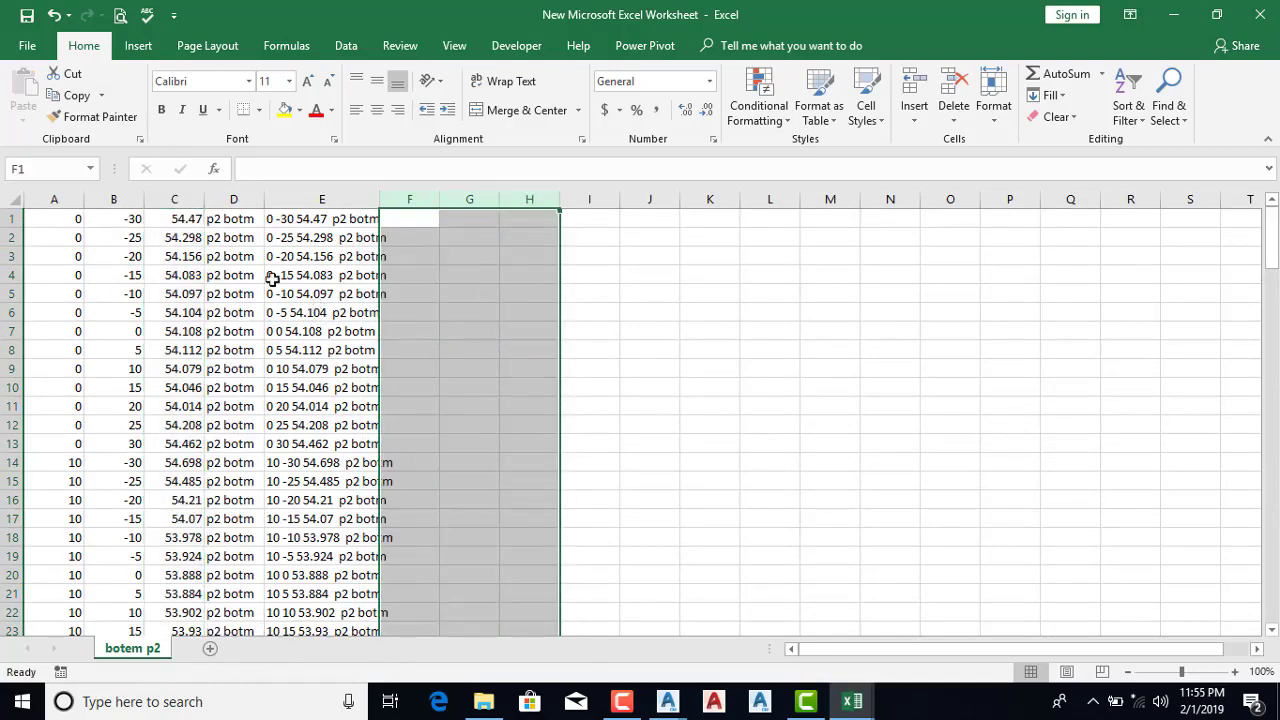
{"action": "left_click_drag", "start_coordinate": [266, 205], "coordinate": [313, 200]}
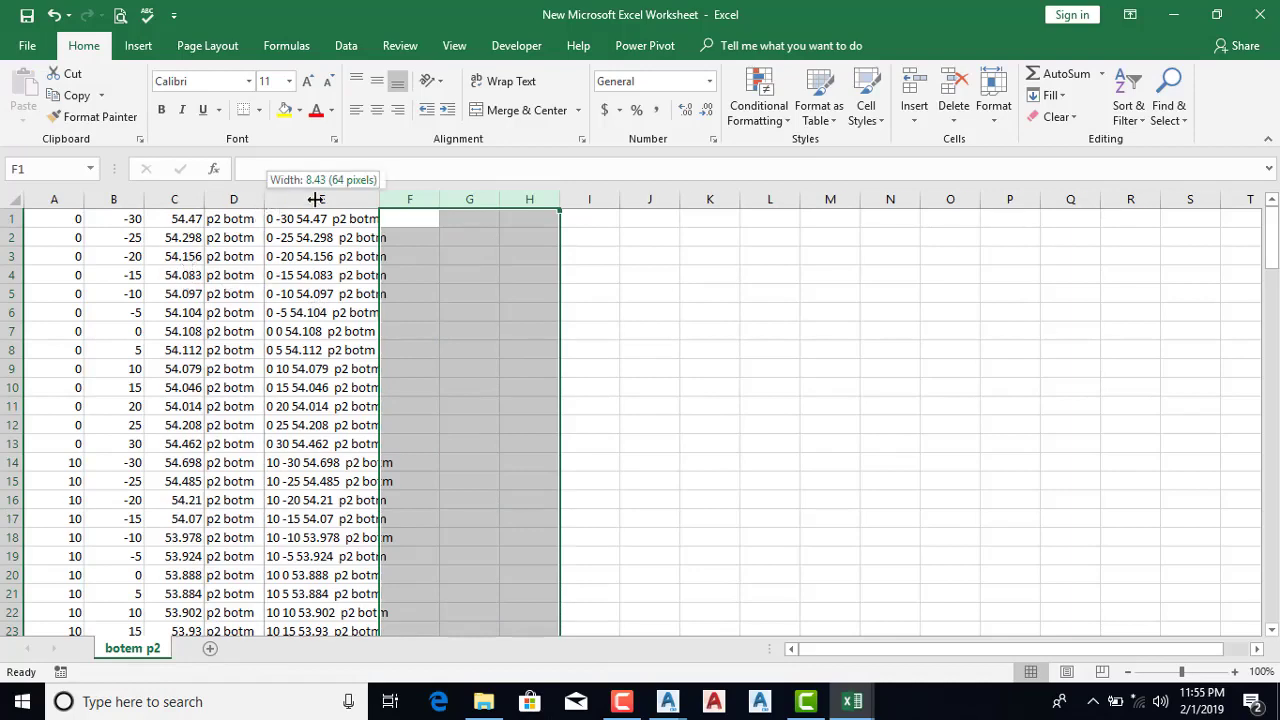
{"action": "left_click", "coordinate": [270, 331]}
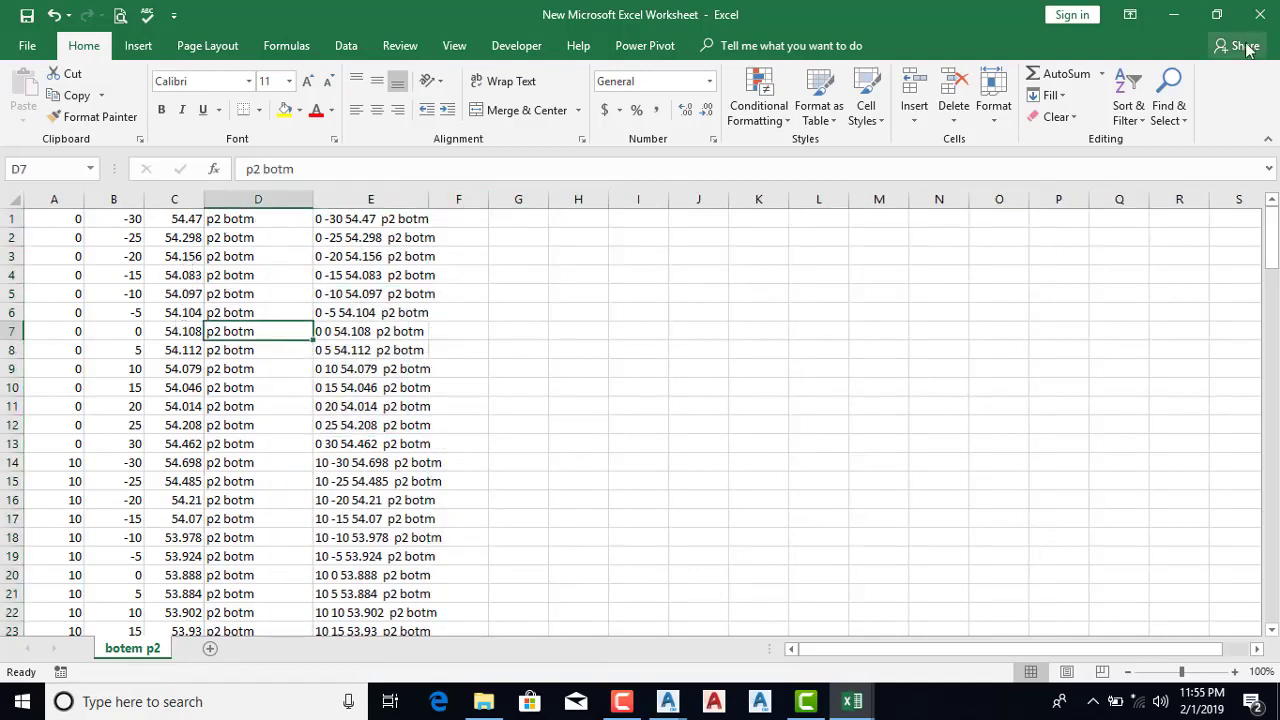
{"action": "left_click", "coordinate": [1176, 15]}
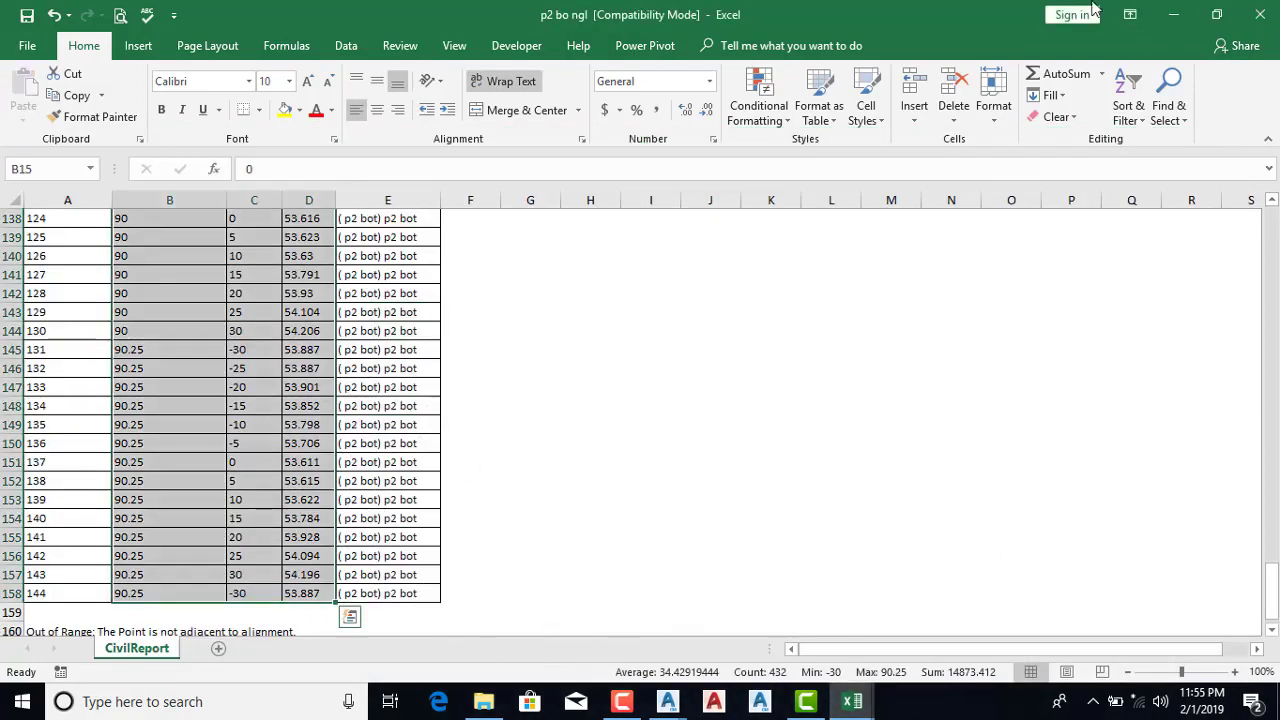
Close the Station Offset to Points report, check the points, and minimize Civil 3D
{"action": "left_click", "coordinate": [1174, 15]}
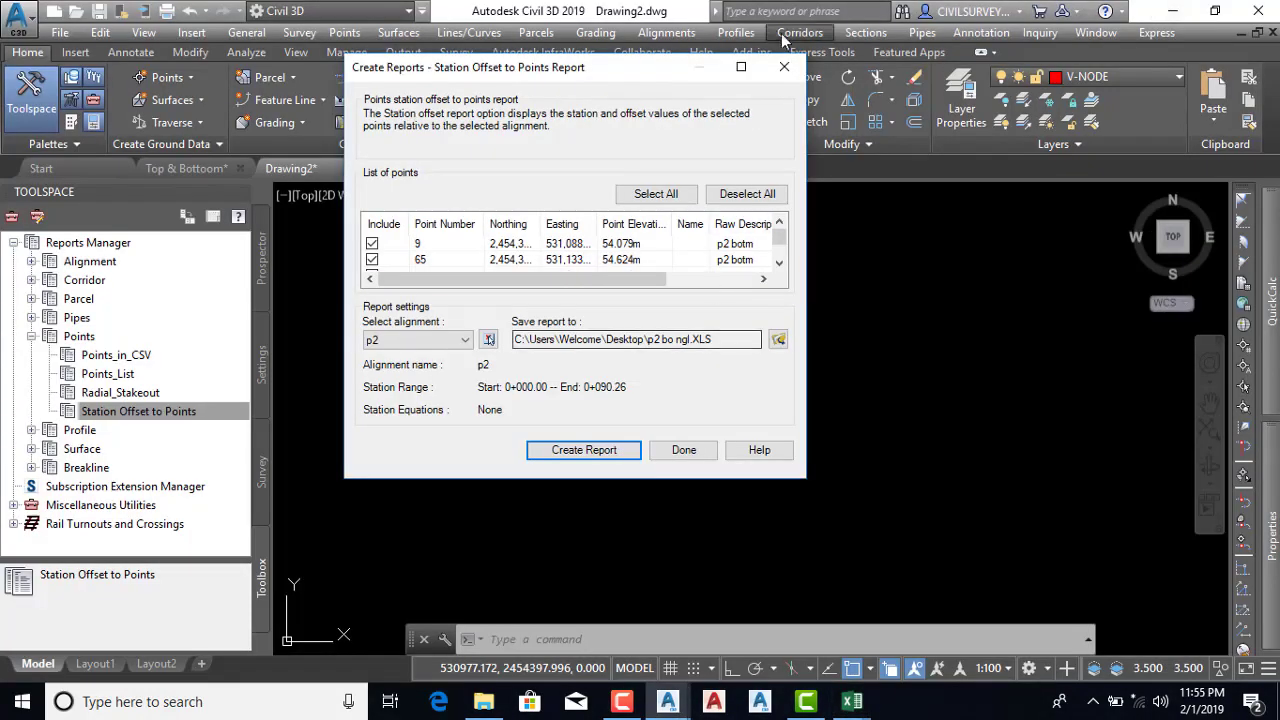
{"action": "left_click", "coordinate": [784, 67]}
{"action": "scroll", "coordinate": [634, 363], "scroll_direction": "up", "scroll_amount": 2}
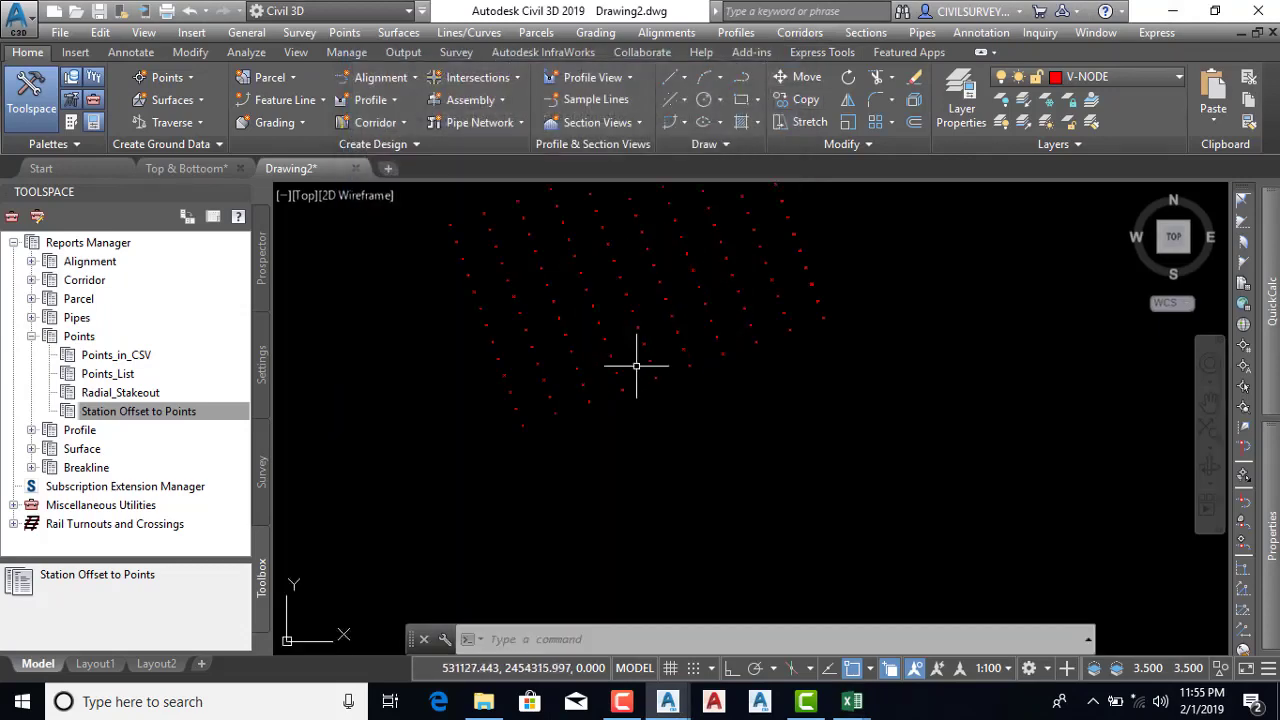
{"action": "scroll", "coordinate": [634, 363], "scroll_direction": "down", "scroll_amount": 2}
{"action": "scroll", "coordinate": [640, 360], "scroll_direction": "down", "scroll_amount": 2}
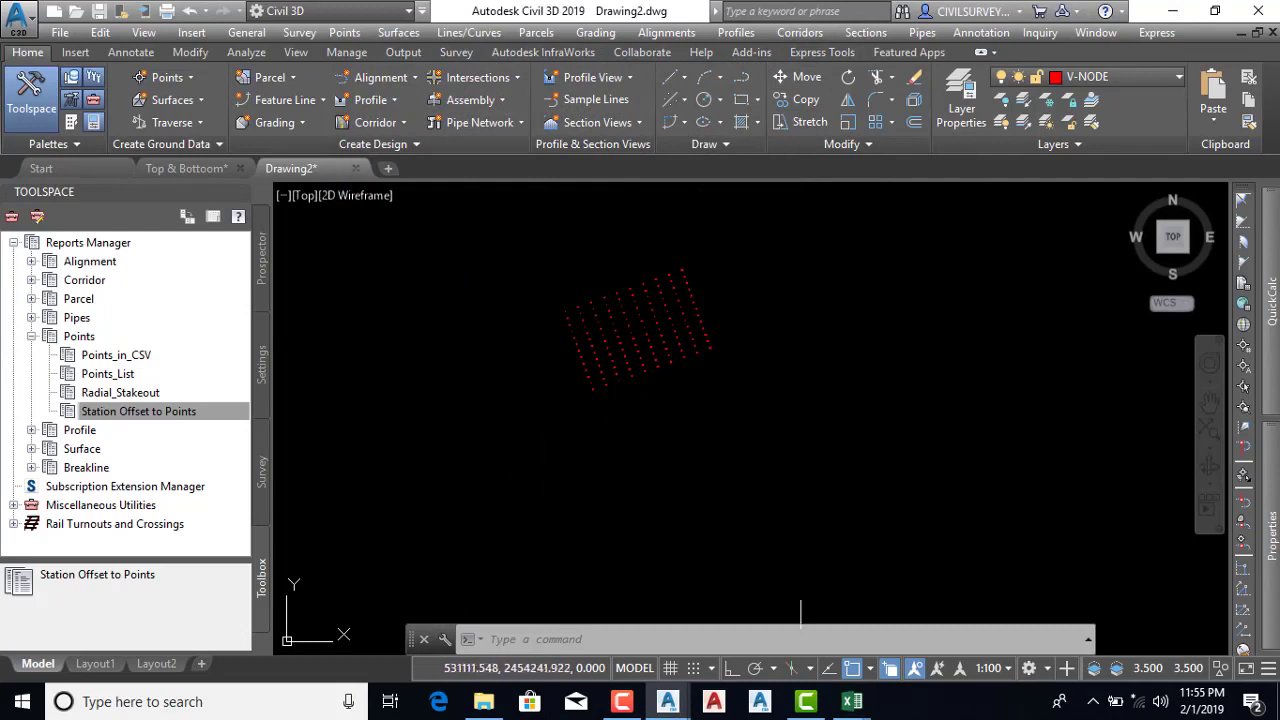
{"action": "left_click", "coordinate": [1172, 11]}
{"action": "mouse_move", "coordinate": [851, 701]}
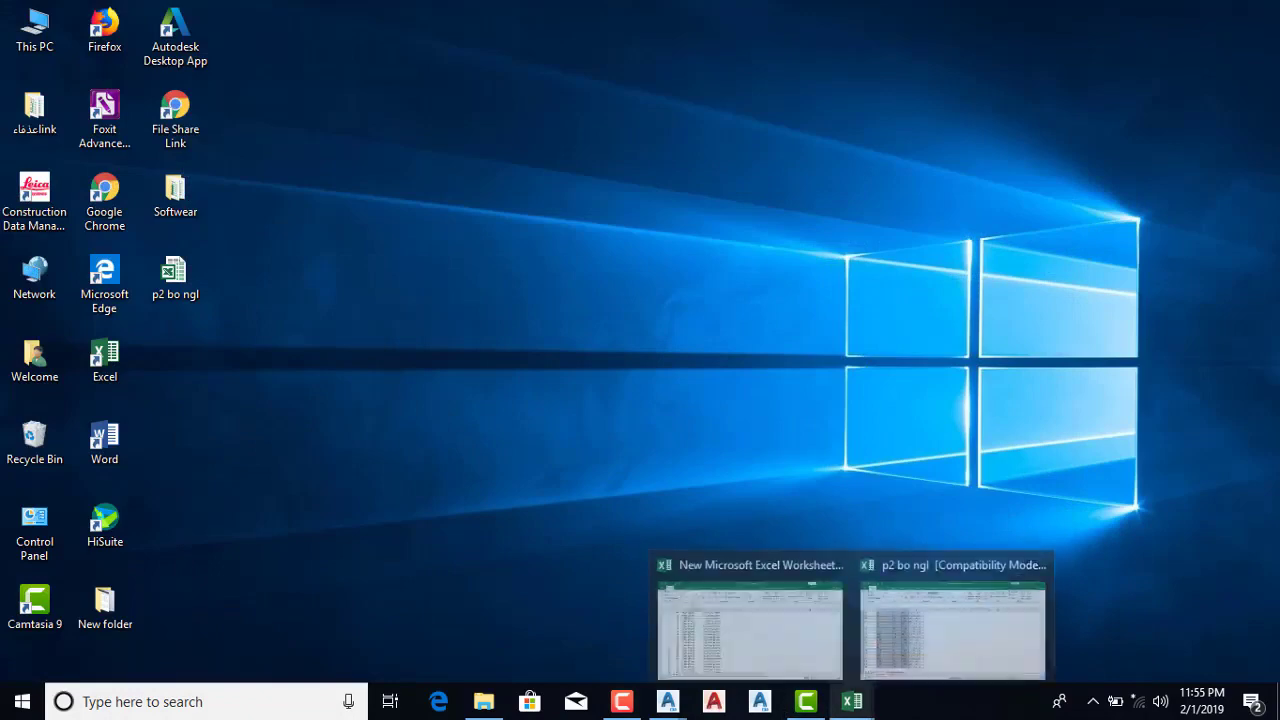
Copy the entire botem p2 sheet and paste it into a new Sheet1
{"action": "left_click", "coordinate": [758, 658]}
{"action": "left_click", "coordinate": [758, 655]}
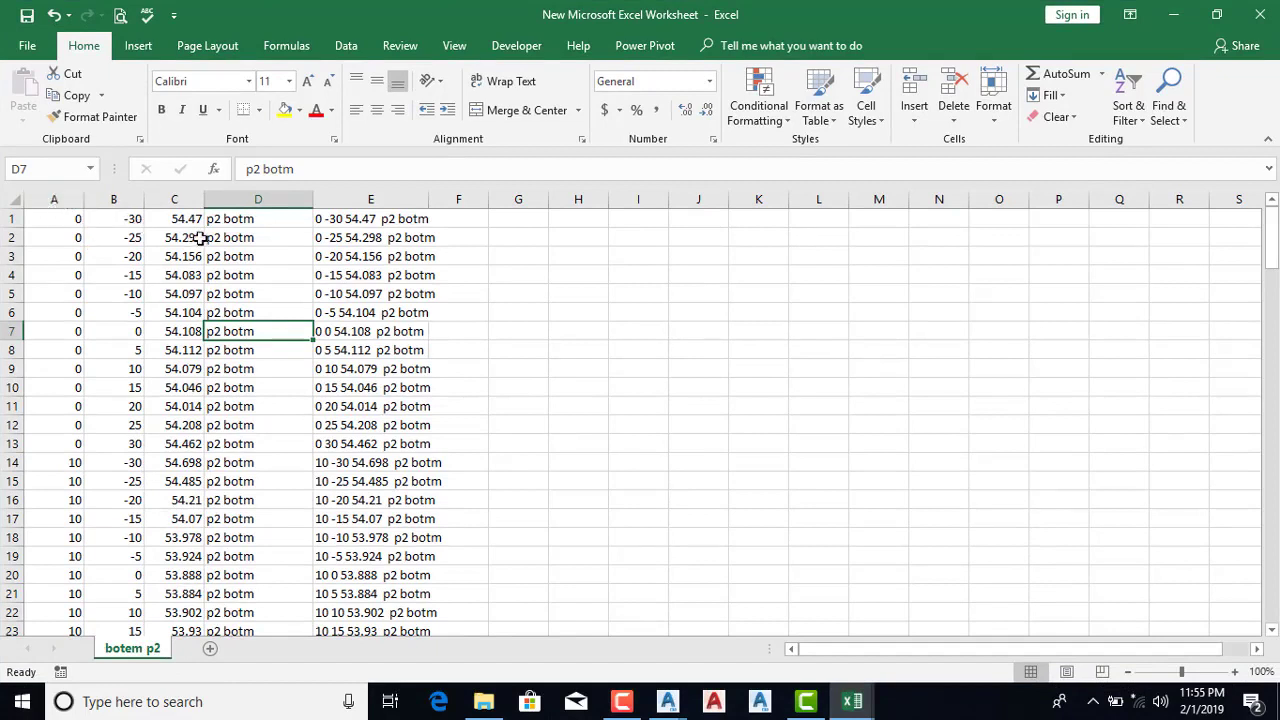
{"action": "left_click", "coordinate": [17, 199]}
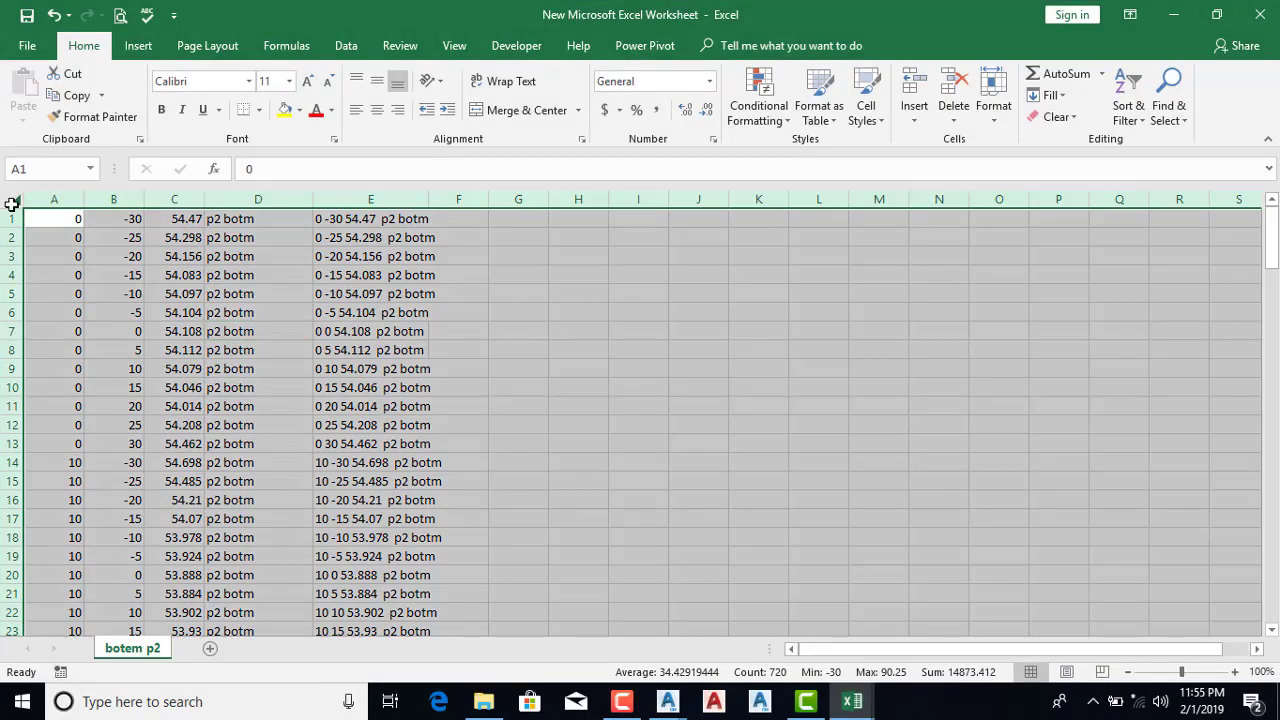
{"action": "key", "text": "ctrl+c"}
{"action": "left_click", "coordinate": [210, 648]}
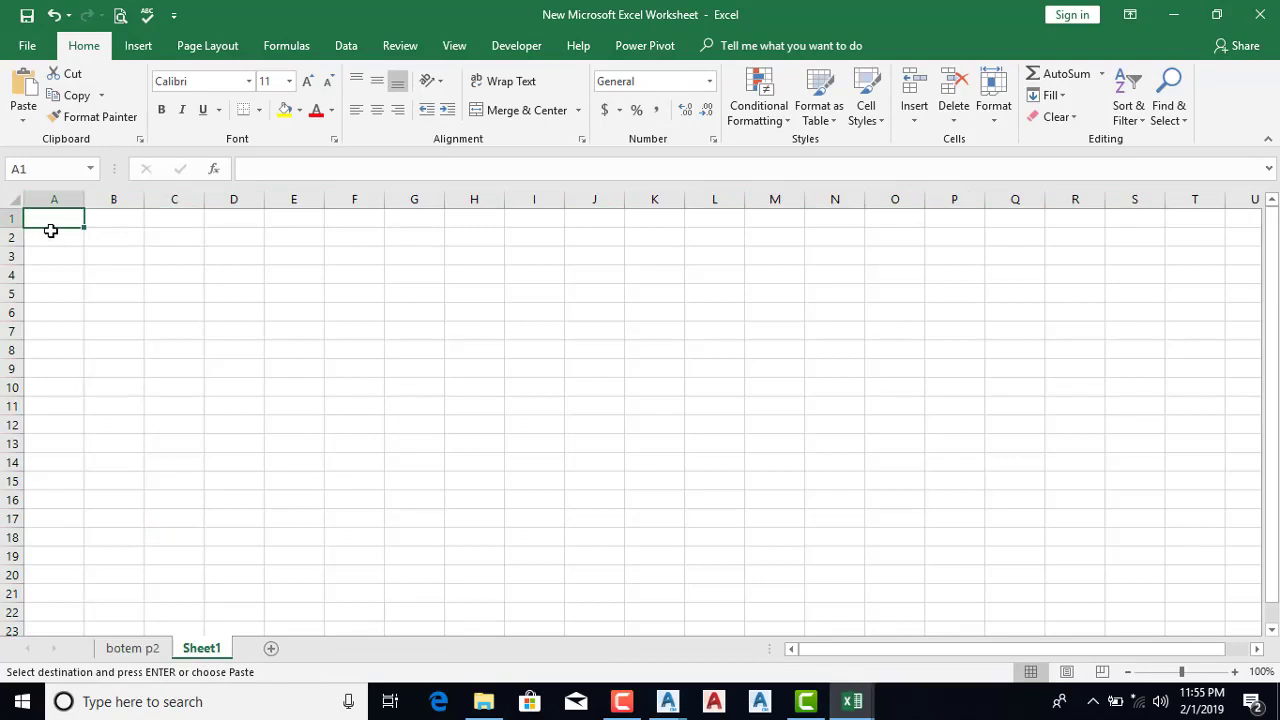
{"action": "key", "text": "ctrl+v"}
{"action": "left_click", "coordinate": [242, 218]}
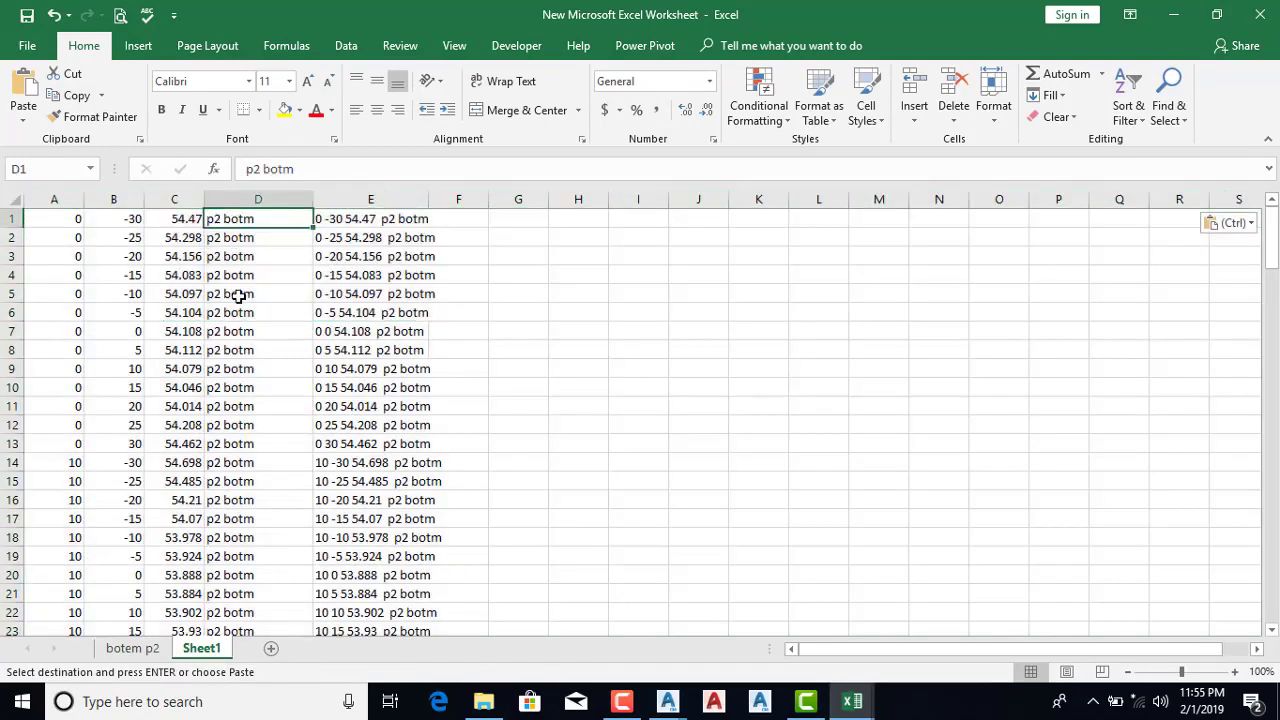
Change description D1 to 'p2 t' and fill it down the whole column
{"action": "double_click", "coordinate": [270, 219]}
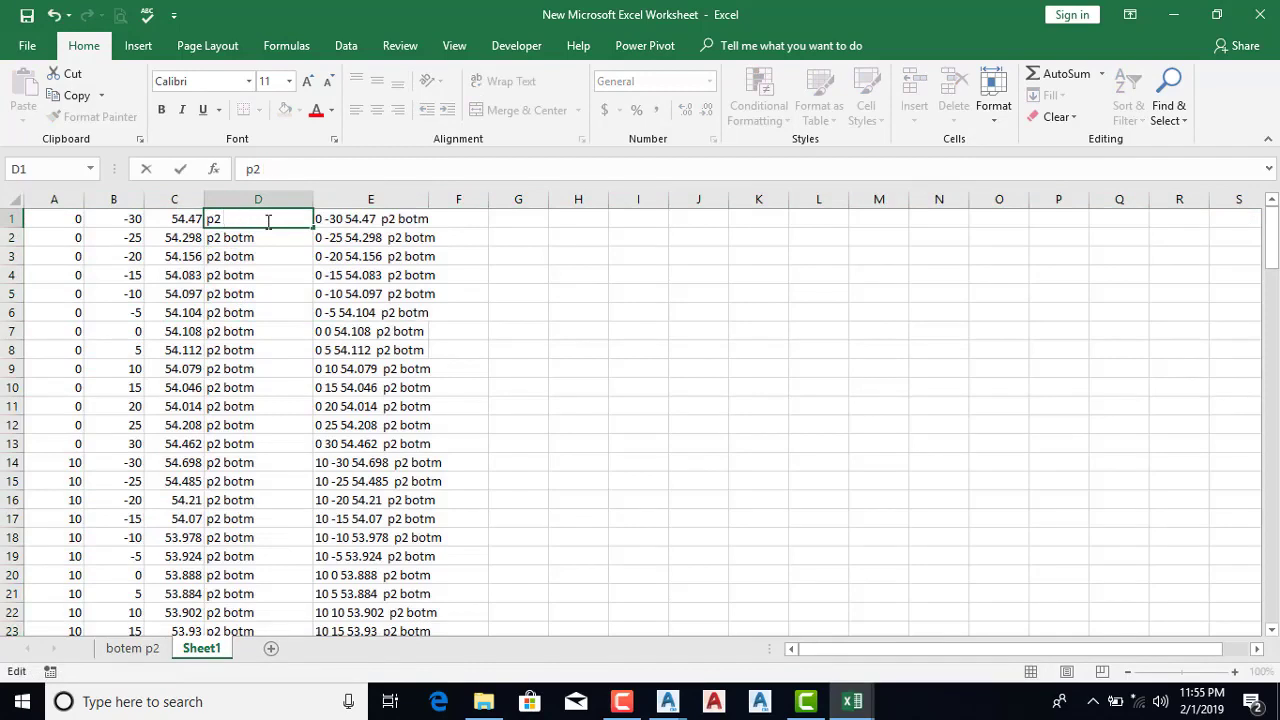
{"action": "type", "text": "t"}
{"action": "key", "text": "Return"}
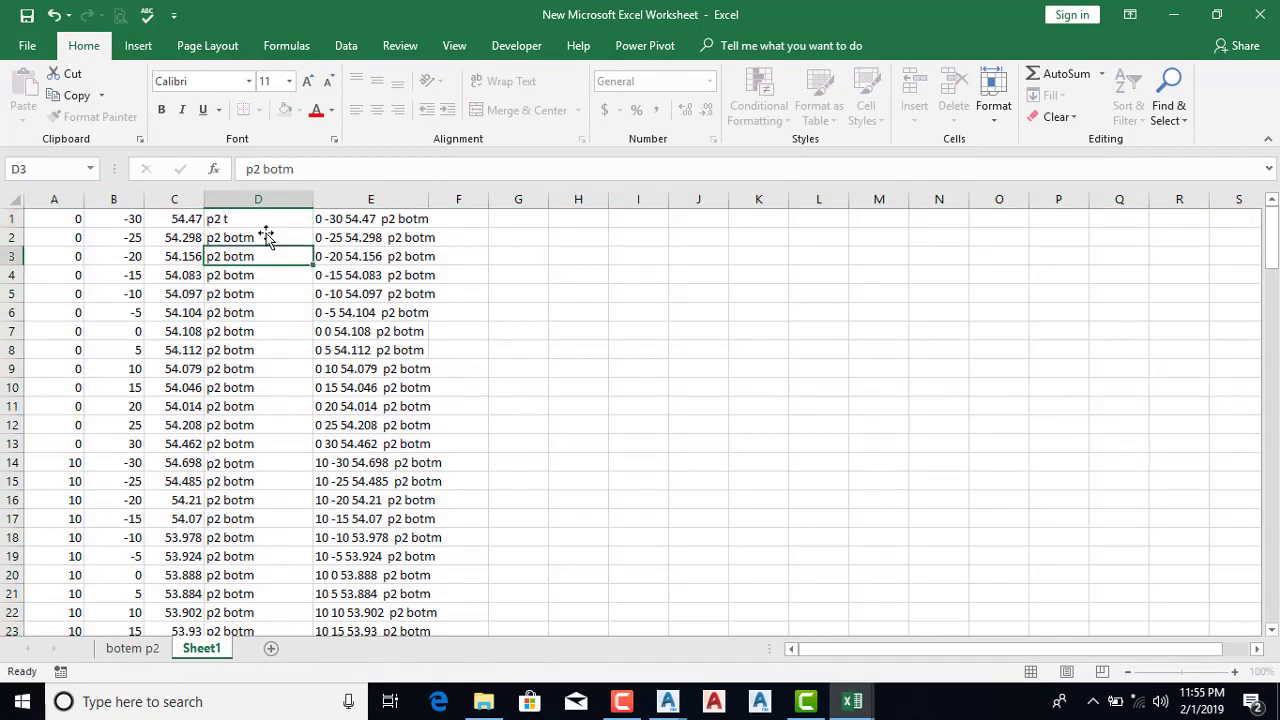
{"action": "left_click", "coordinate": [272, 222]}
{"action": "double_click", "coordinate": [313, 226]}
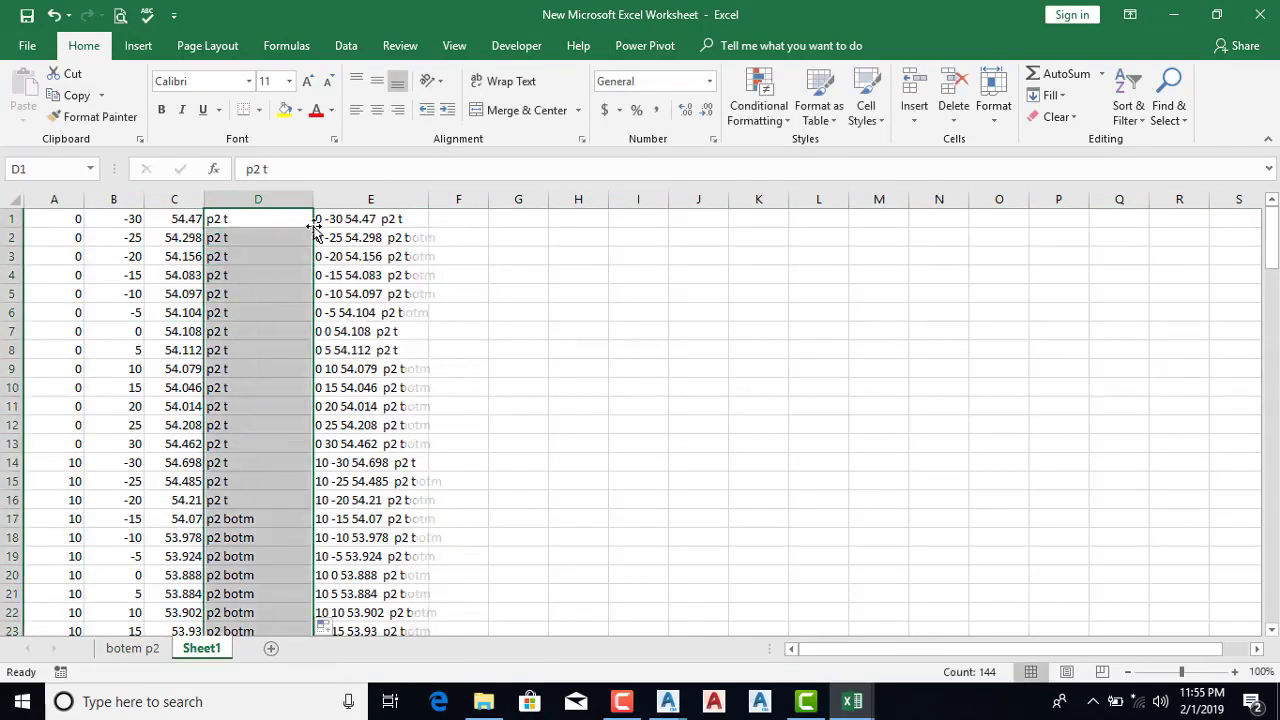
Set elevation C1 to 0 and fill it down the whole column
{"action": "left_click", "coordinate": [186, 219]}
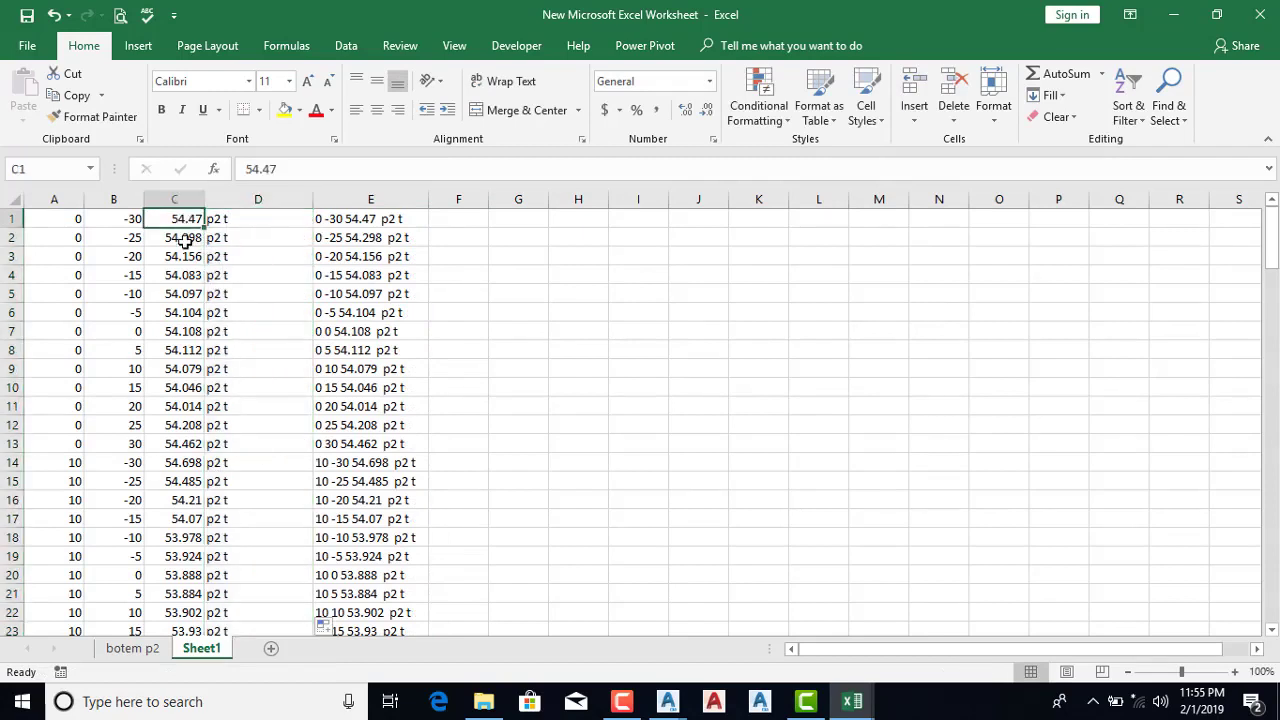
{"action": "type", "text": "0"}
{"action": "key", "text": "Return"}
{"action": "left_click", "coordinate": [192, 224]}
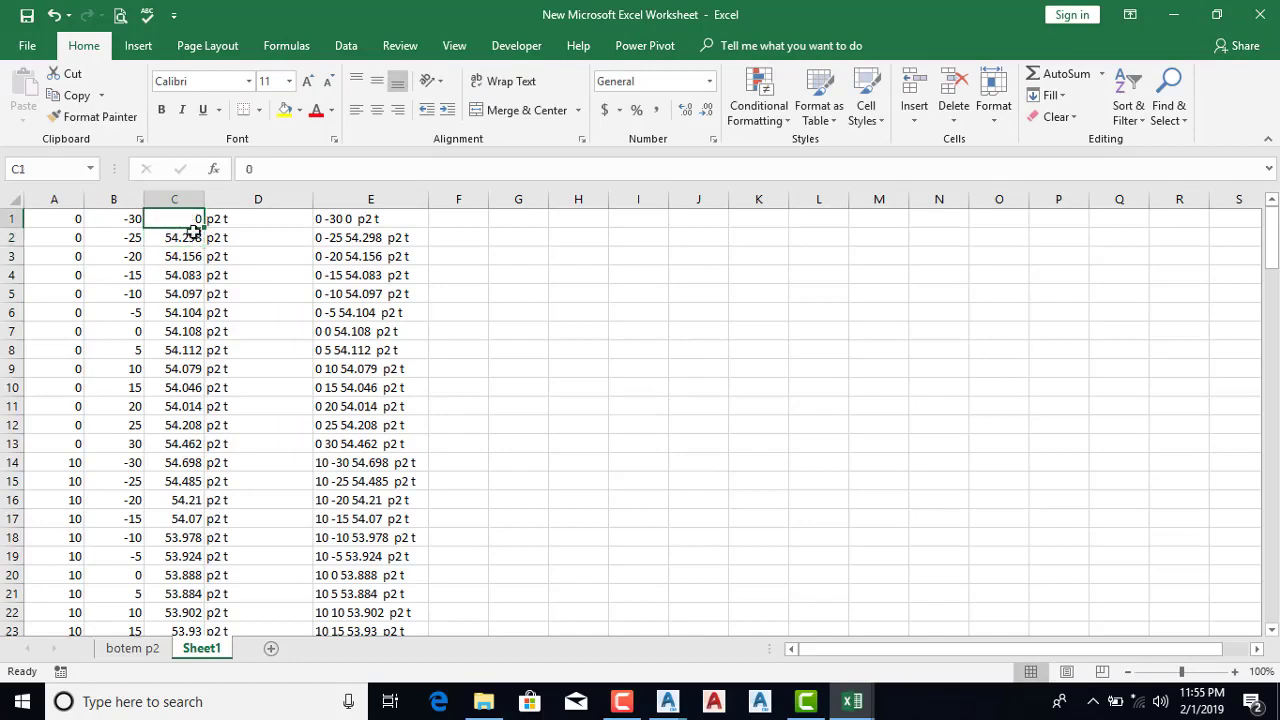
{"action": "double_click", "coordinate": [203, 230]}
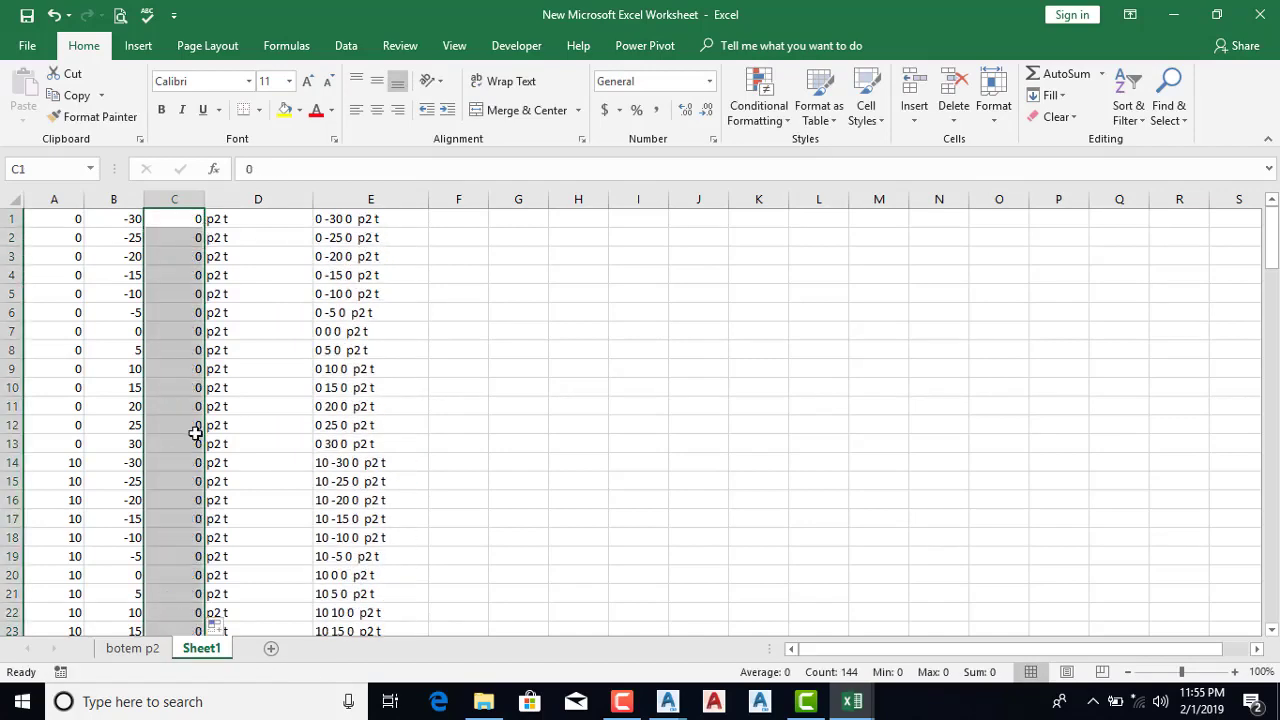
Copy the combined lines in E1:E144 and minimize Excel
{"action": "left_click", "coordinate": [346, 220]}
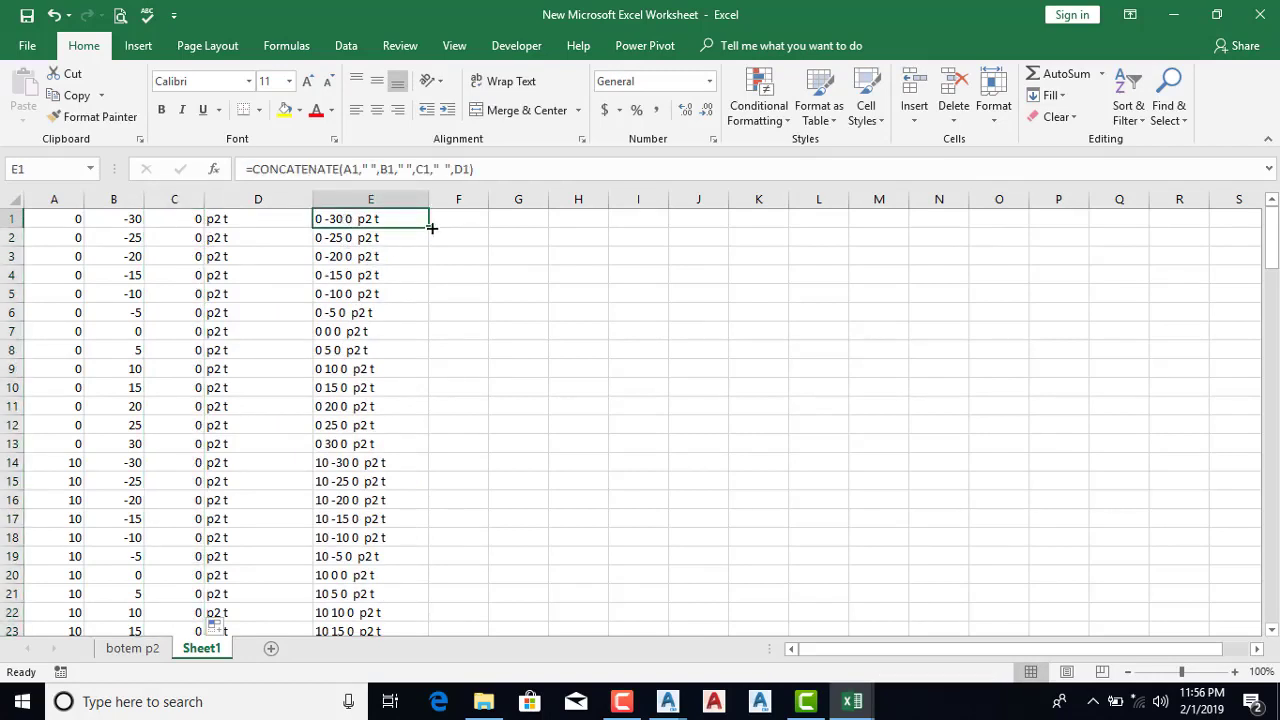
{"action": "left_click", "coordinate": [621, 701]}
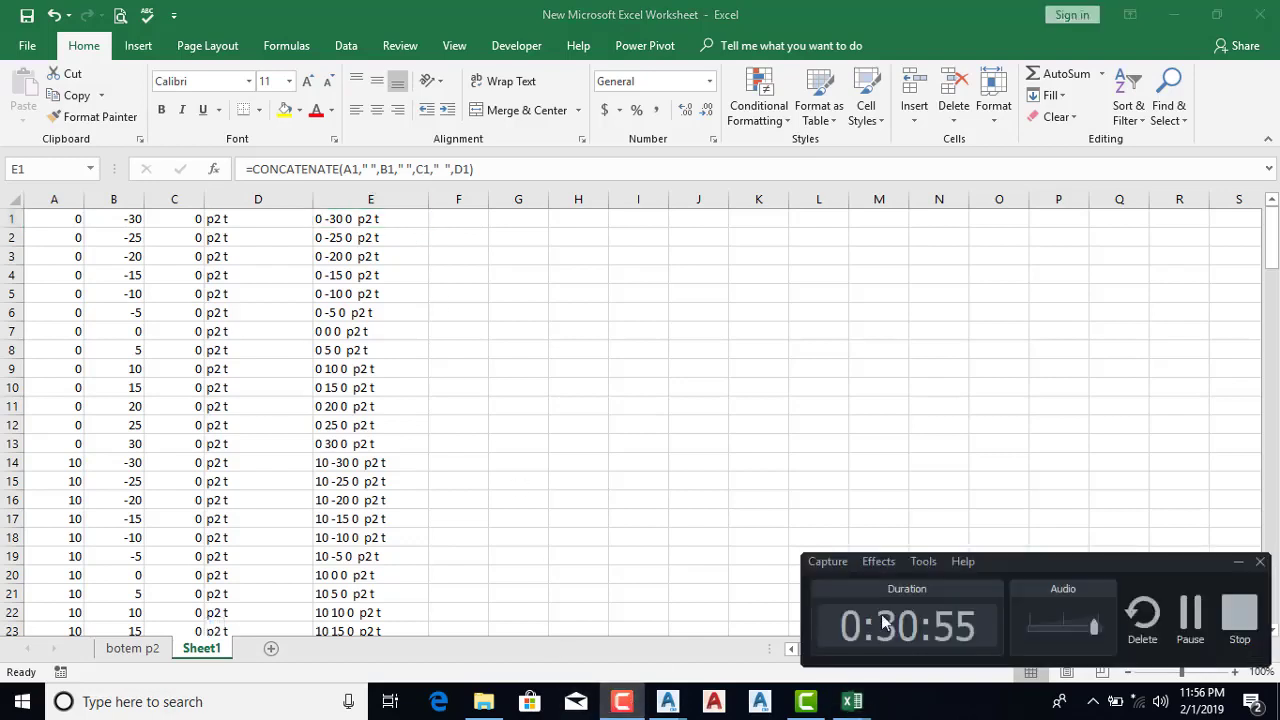
{"action": "left_click", "coordinate": [1188, 612]}
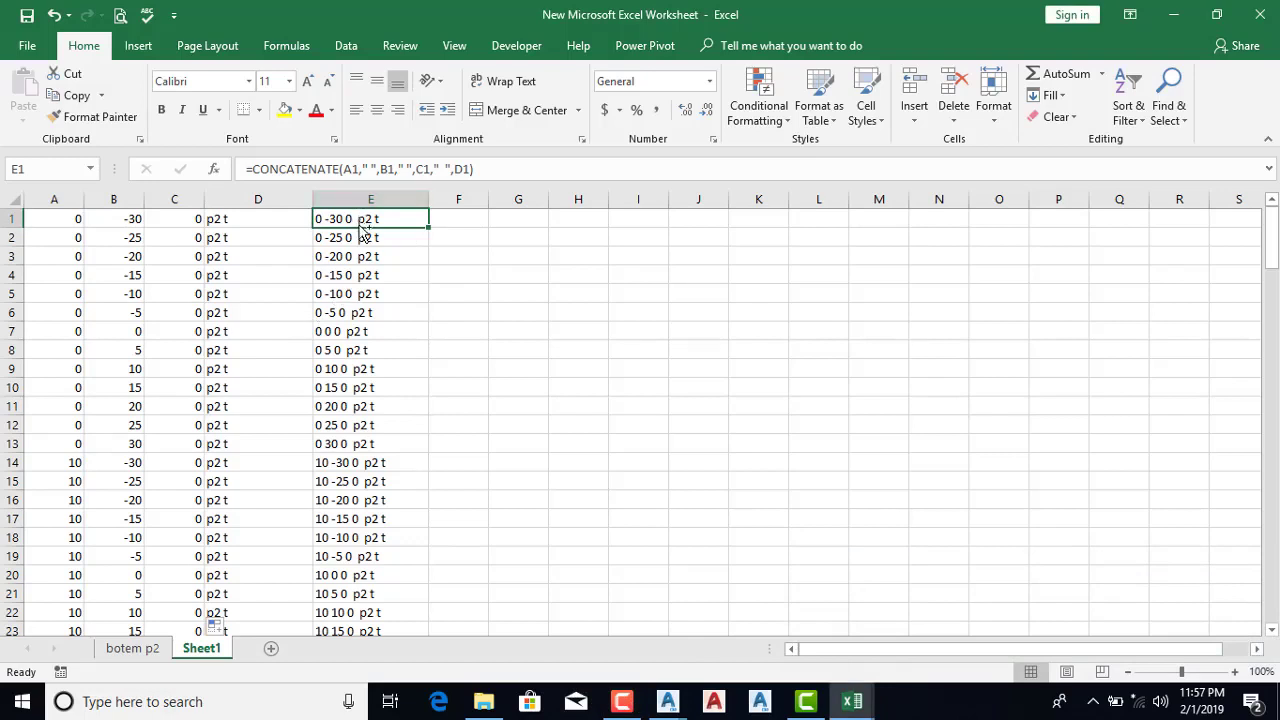
{"action": "key", "text": "shift+Home"}
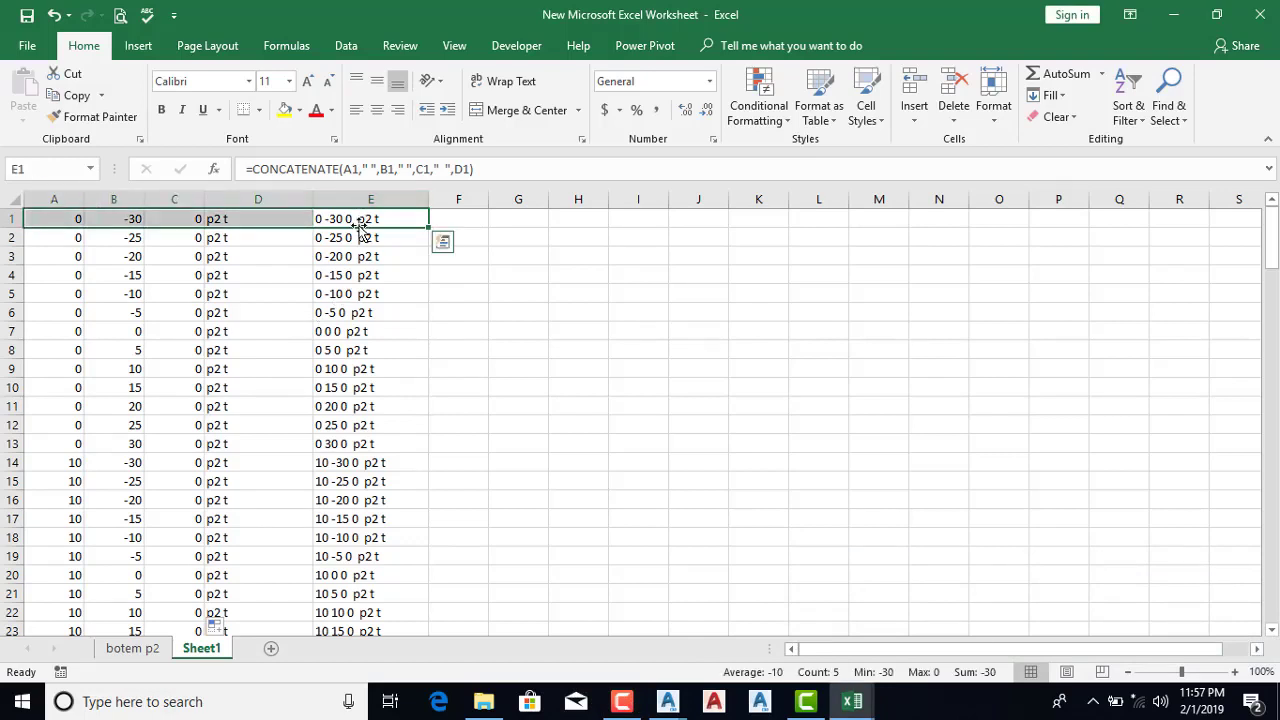
{"action": "left_click", "coordinate": [368, 222]}
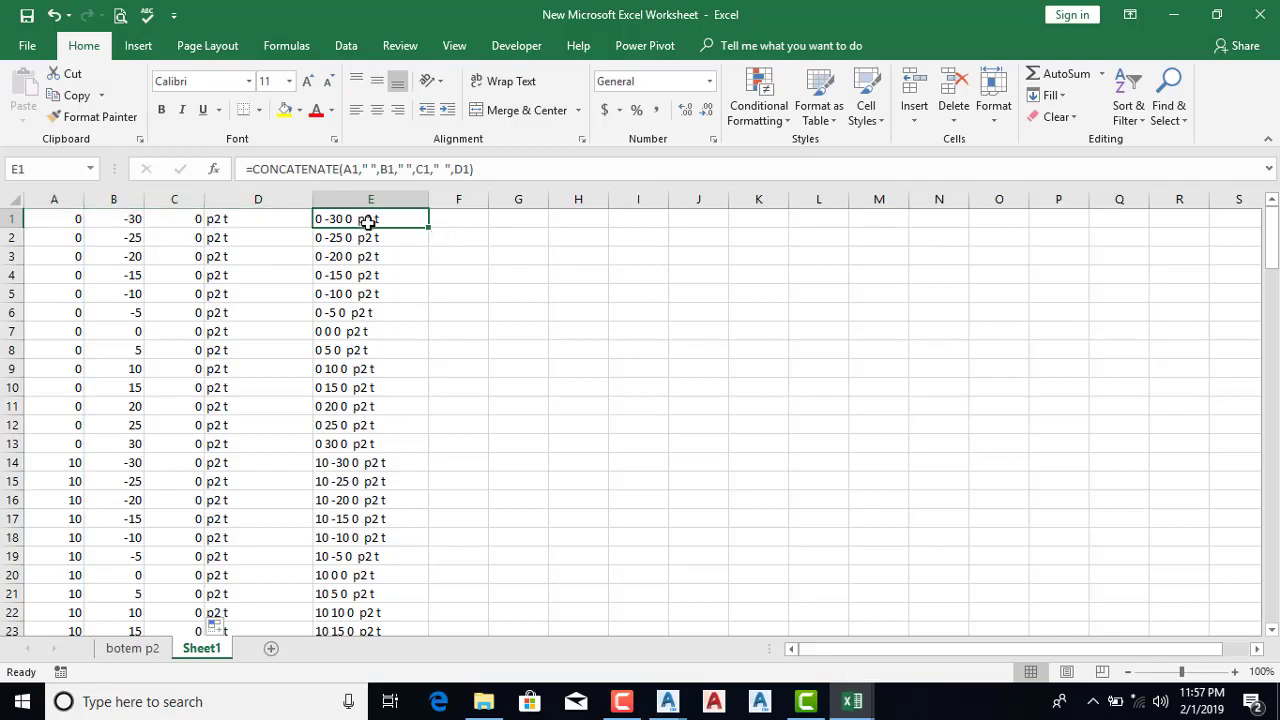
{"action": "key", "text": "ctrl+shift+Down"}
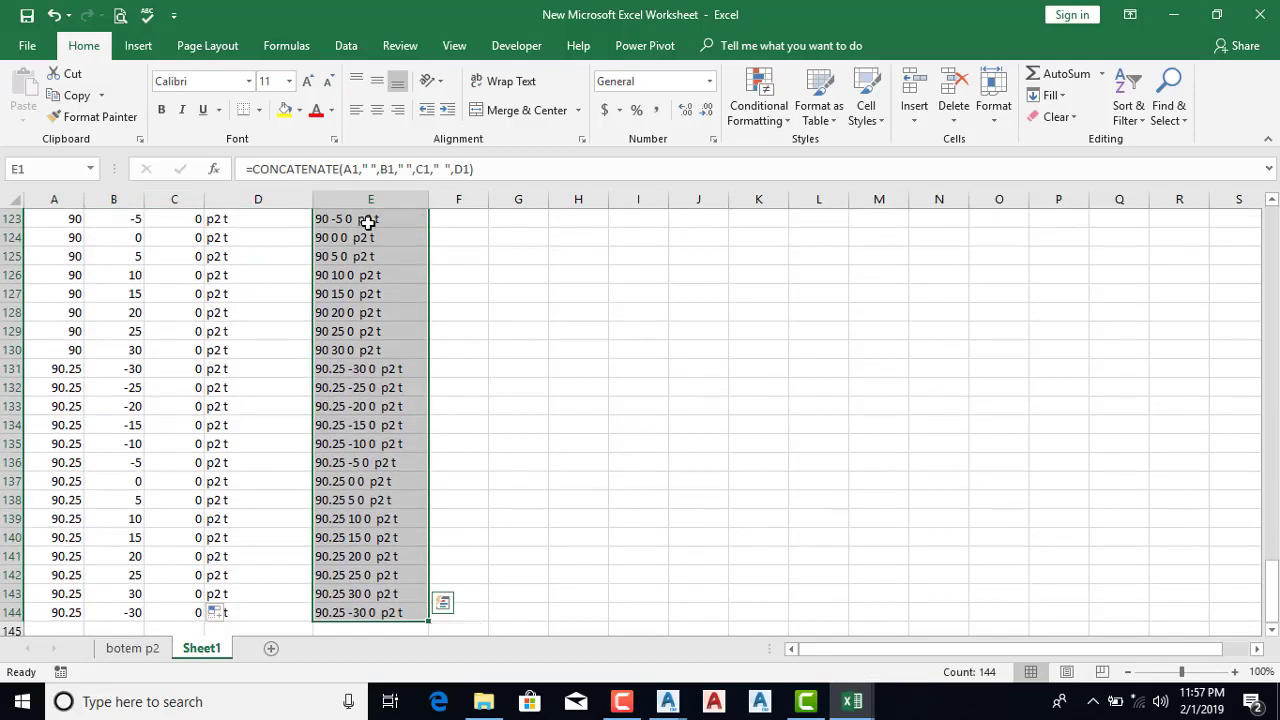
{"action": "key", "text": "ctrl+c"}
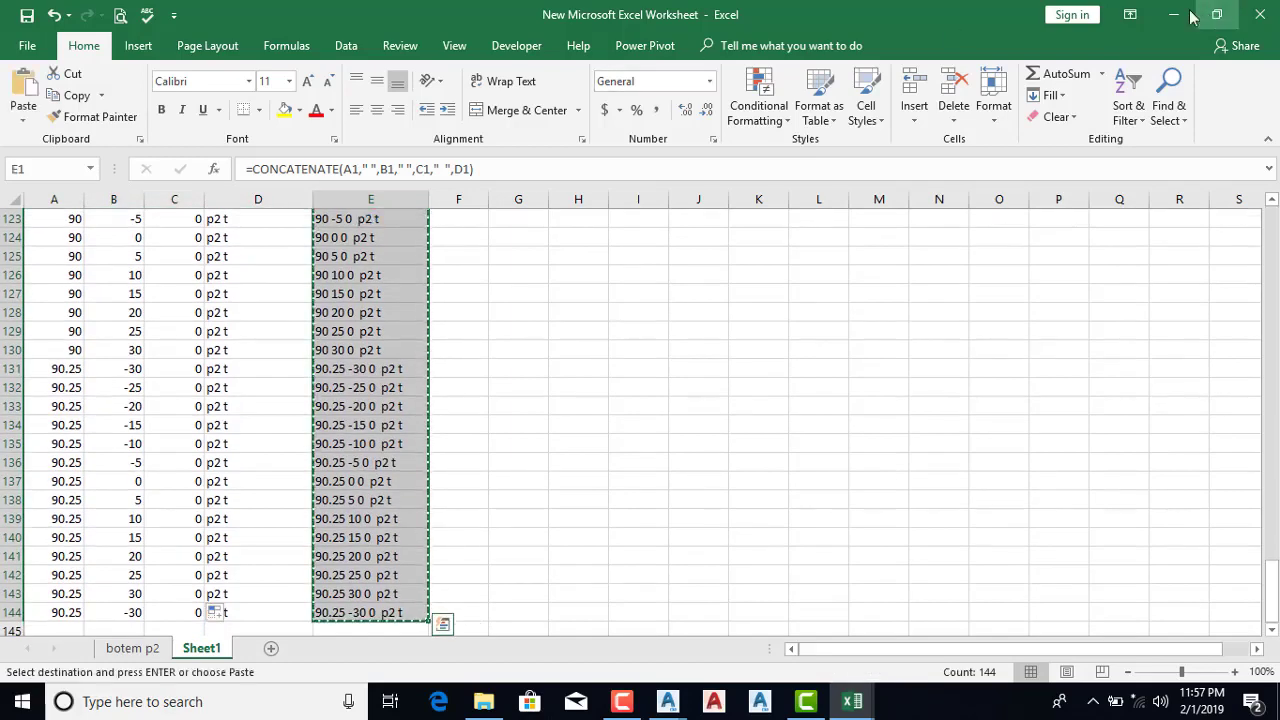
{"action": "left_click", "coordinate": [1182, 15]}
{"action": "mouse_move", "coordinate": [668, 701]}
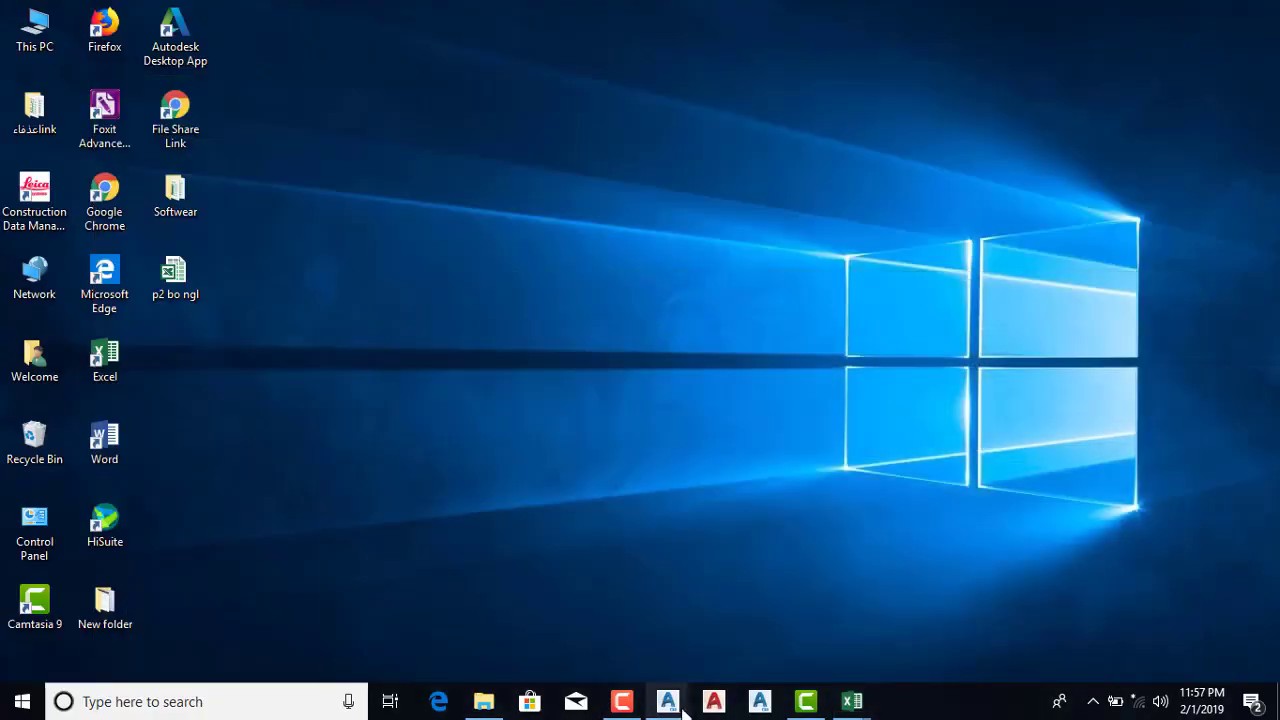
Select all similar imported points, start Elevations from Surface, then dismiss the surface choice
{"action": "left_click", "coordinate": [702, 615]}
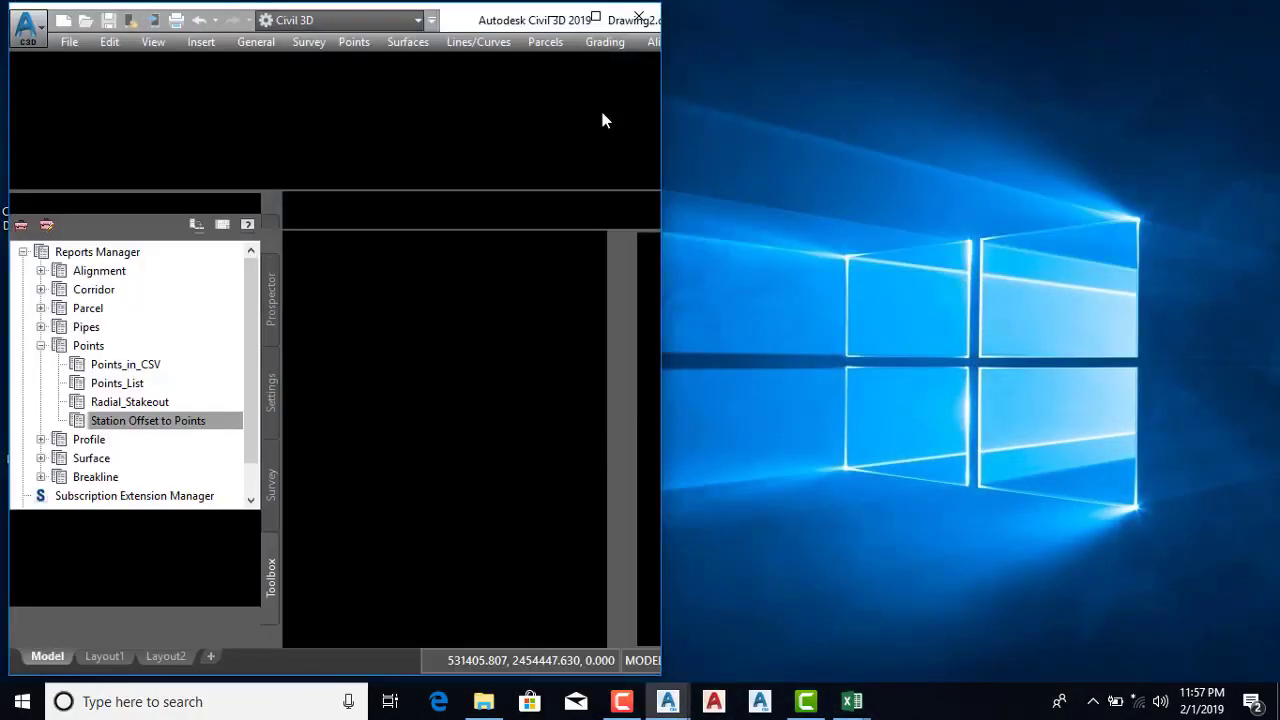
{"action": "left_click", "coordinate": [594, 16]}
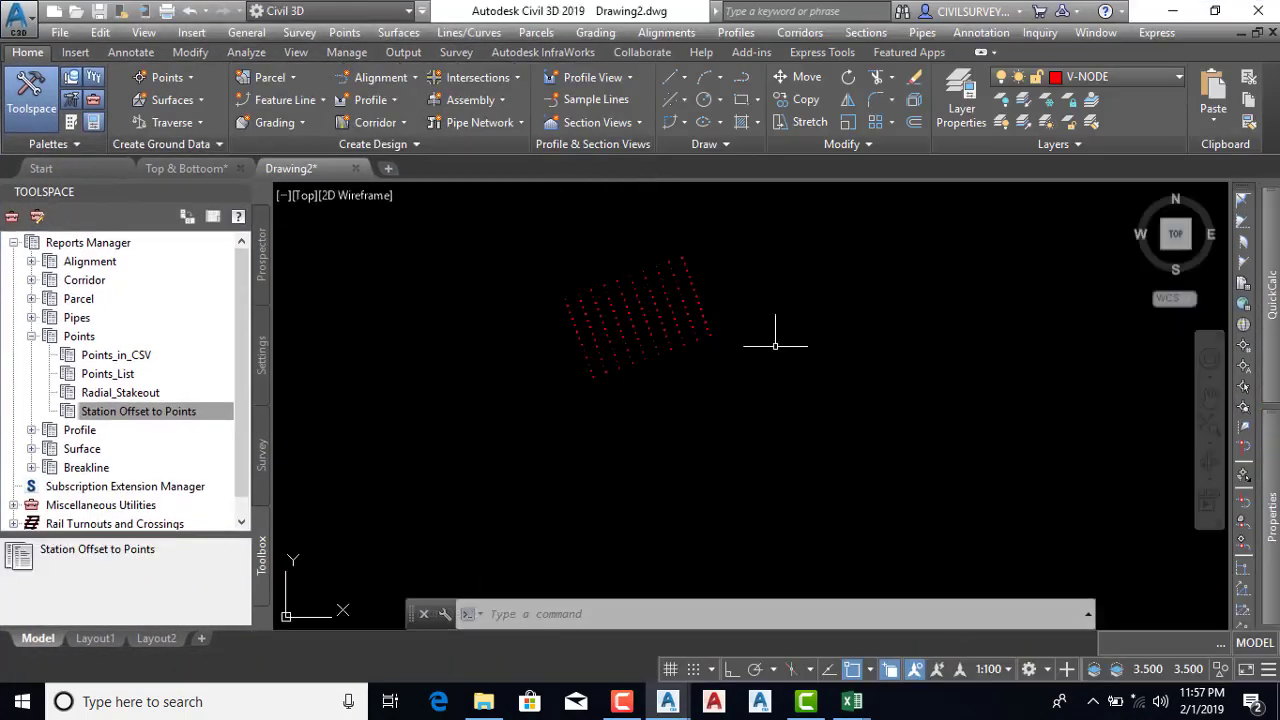
{"action": "scroll", "coordinate": [590, 305], "scroll_direction": "up", "scroll_amount": 10}
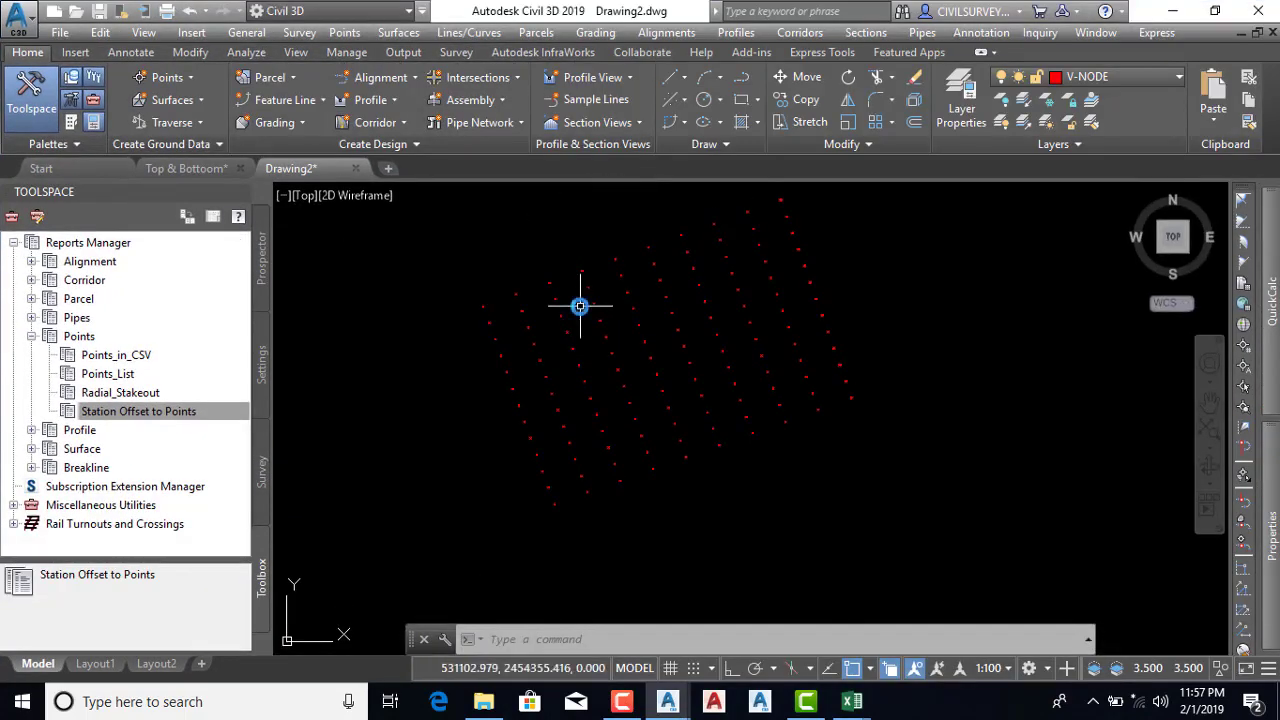
{"action": "scroll", "coordinate": [525, 258], "scroll_direction": "up", "scroll_amount": 3}
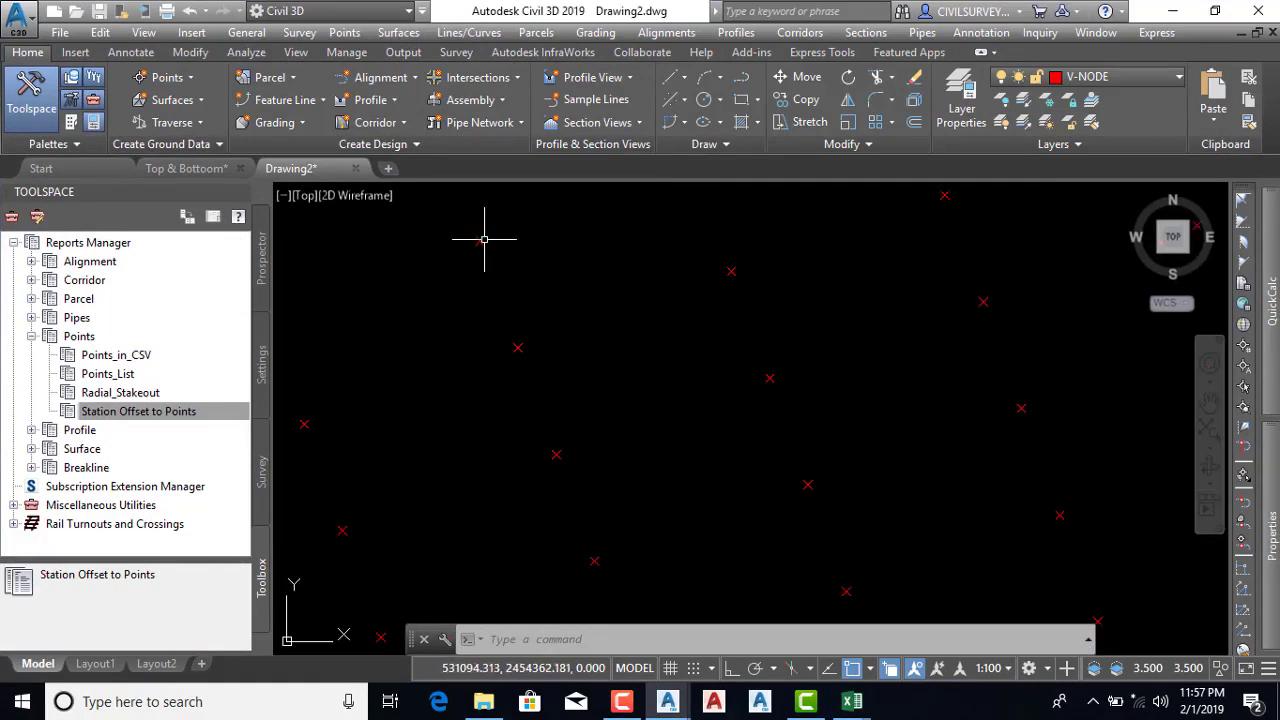
{"action": "left_click", "coordinate": [481, 238]}
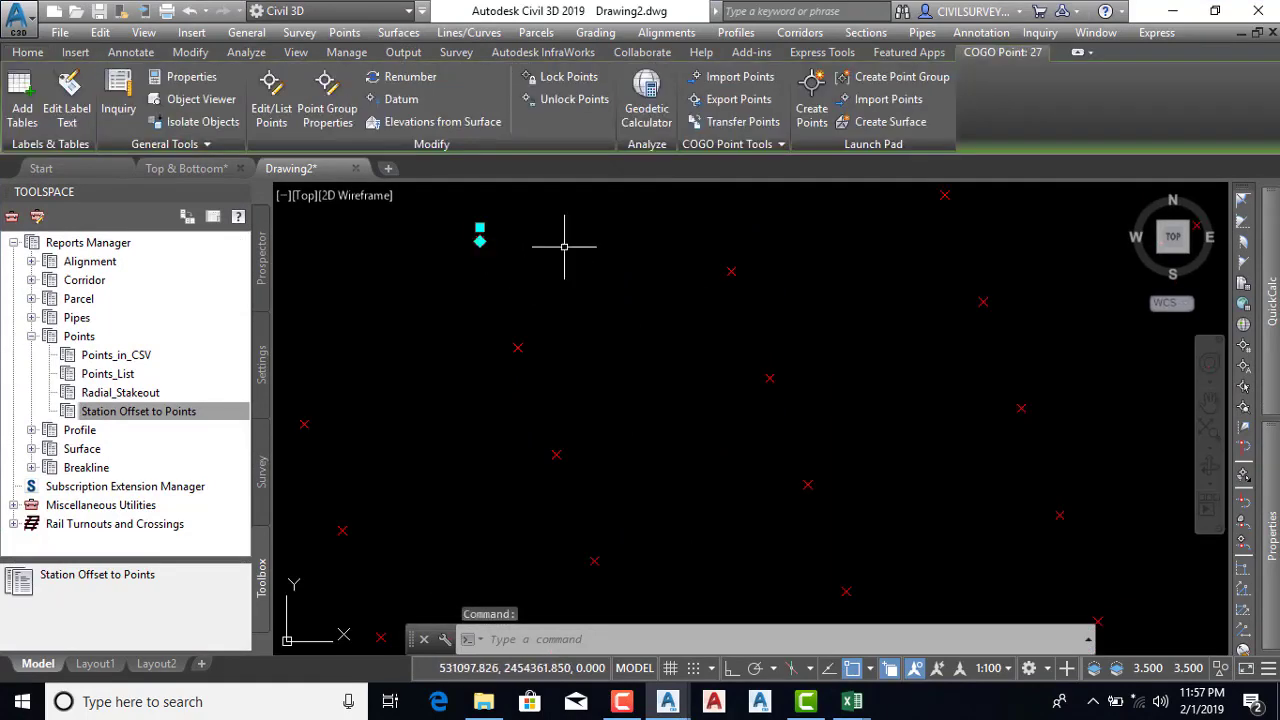
{"action": "right_click", "coordinate": [566, 247]}
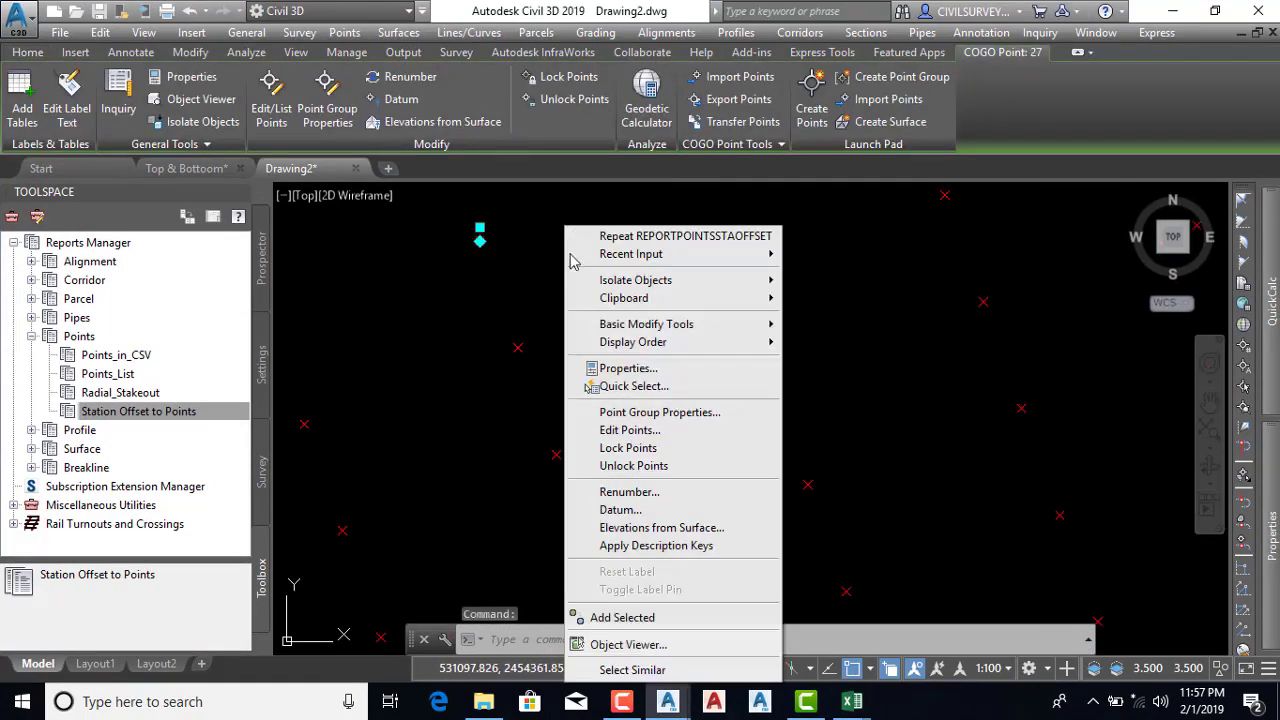
{"action": "left_click", "coordinate": [646, 671]}
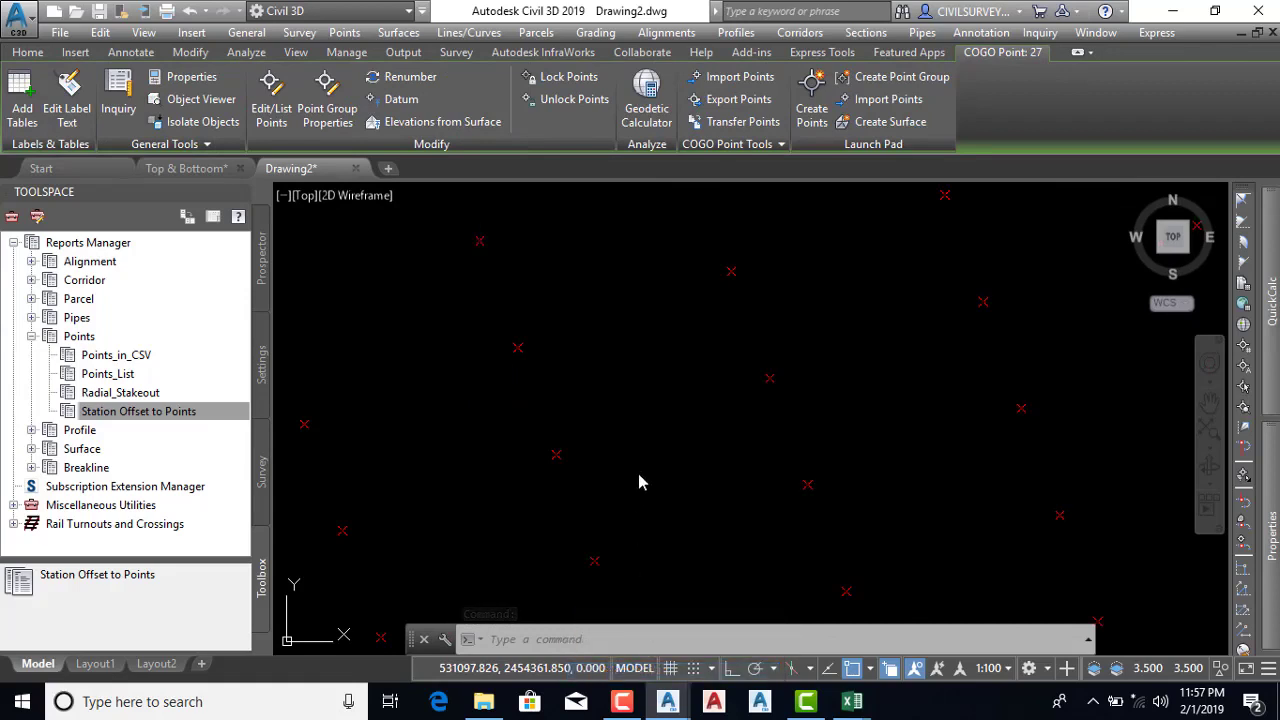
{"action": "right_click", "coordinate": [646, 329]}
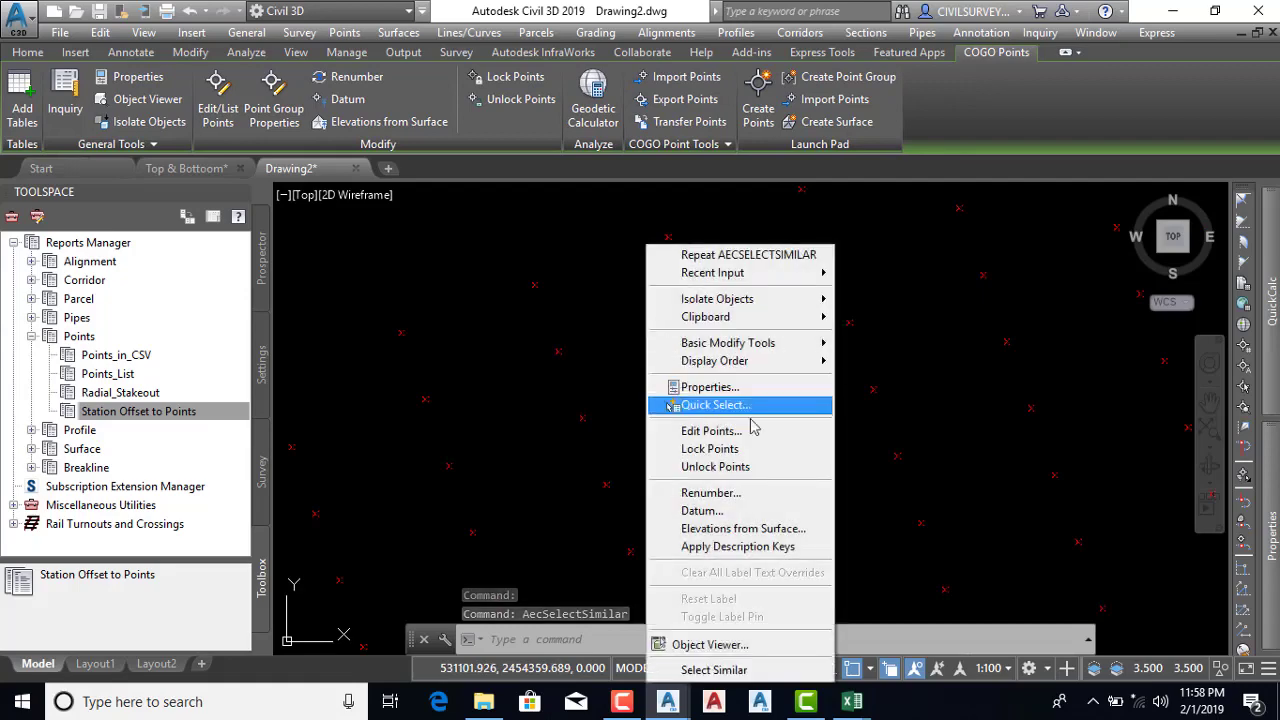
{"action": "left_click", "coordinate": [755, 532]}
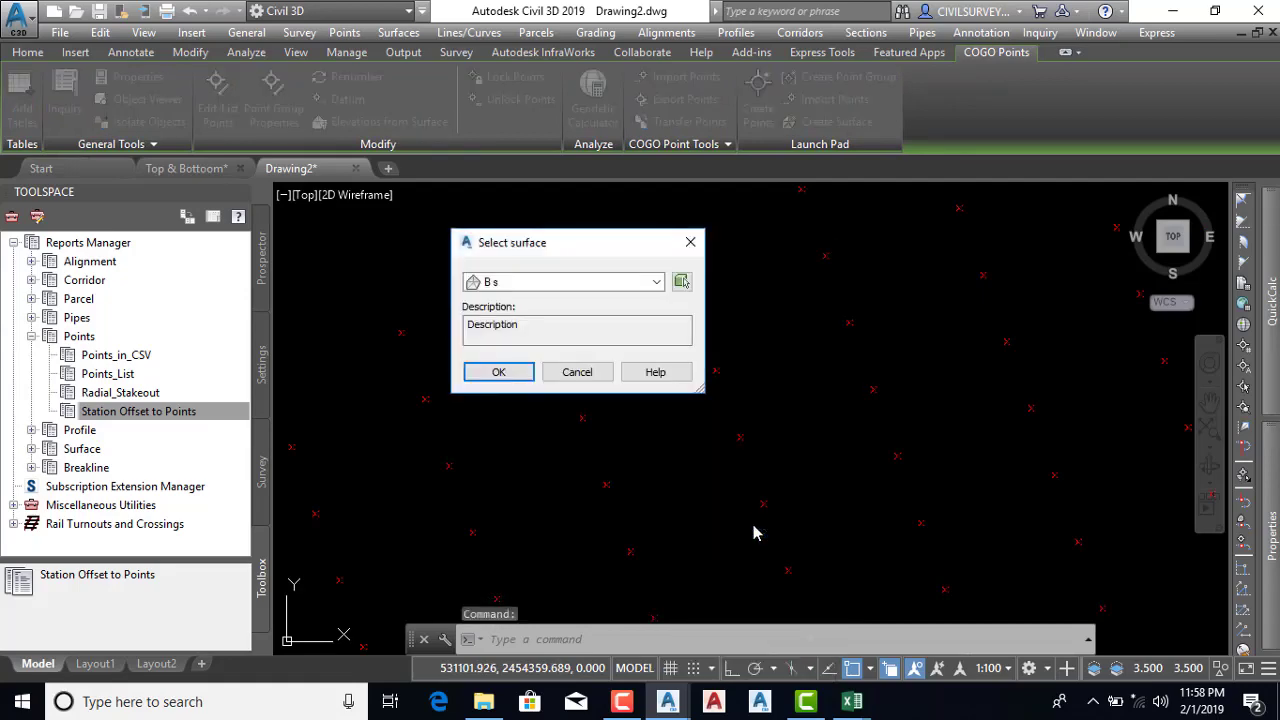
{"action": "key", "text": "Return"}
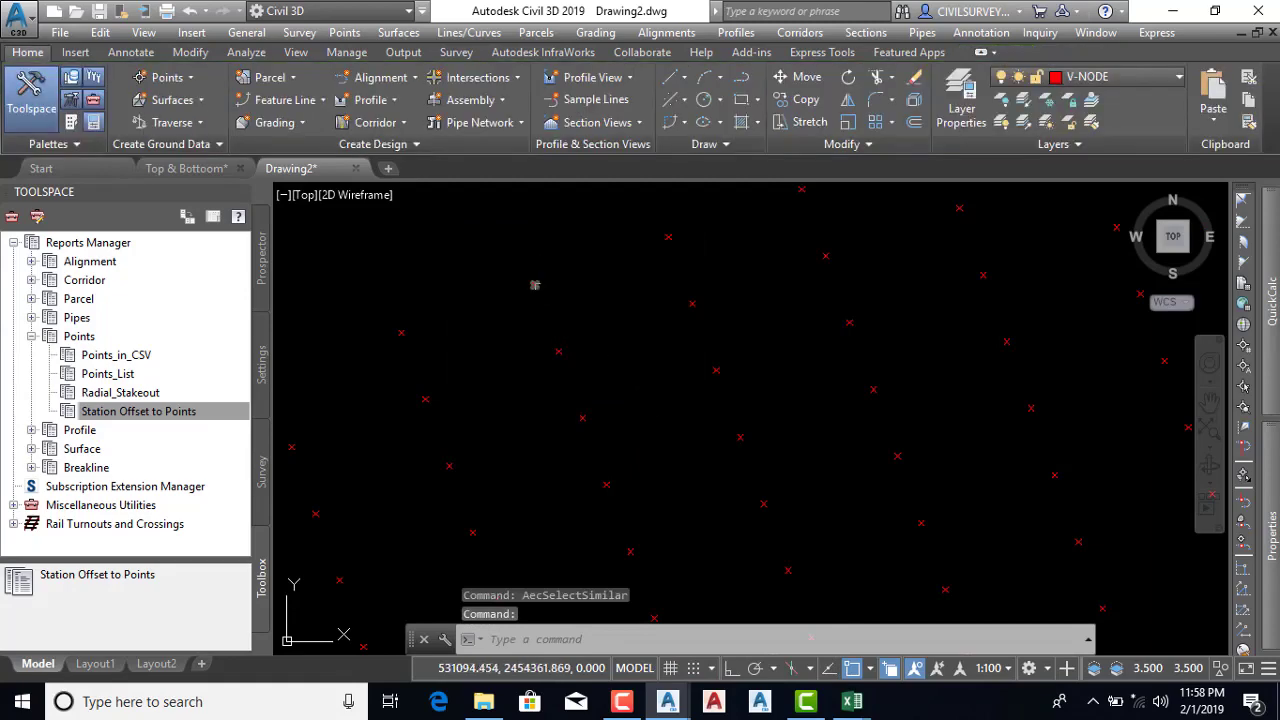
Set the point group's point style to <none> to hide all COGO points
{"action": "right_click", "coordinate": [535, 284]}
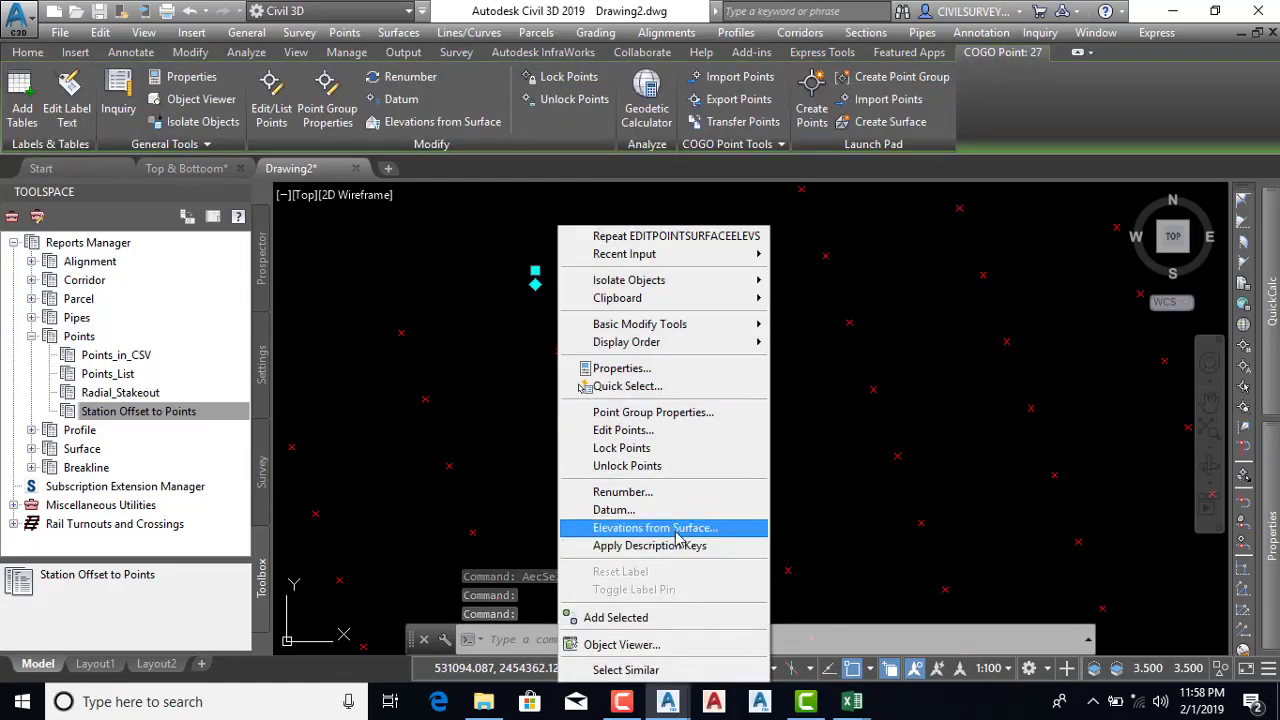
{"action": "left_click", "coordinate": [646, 416]}
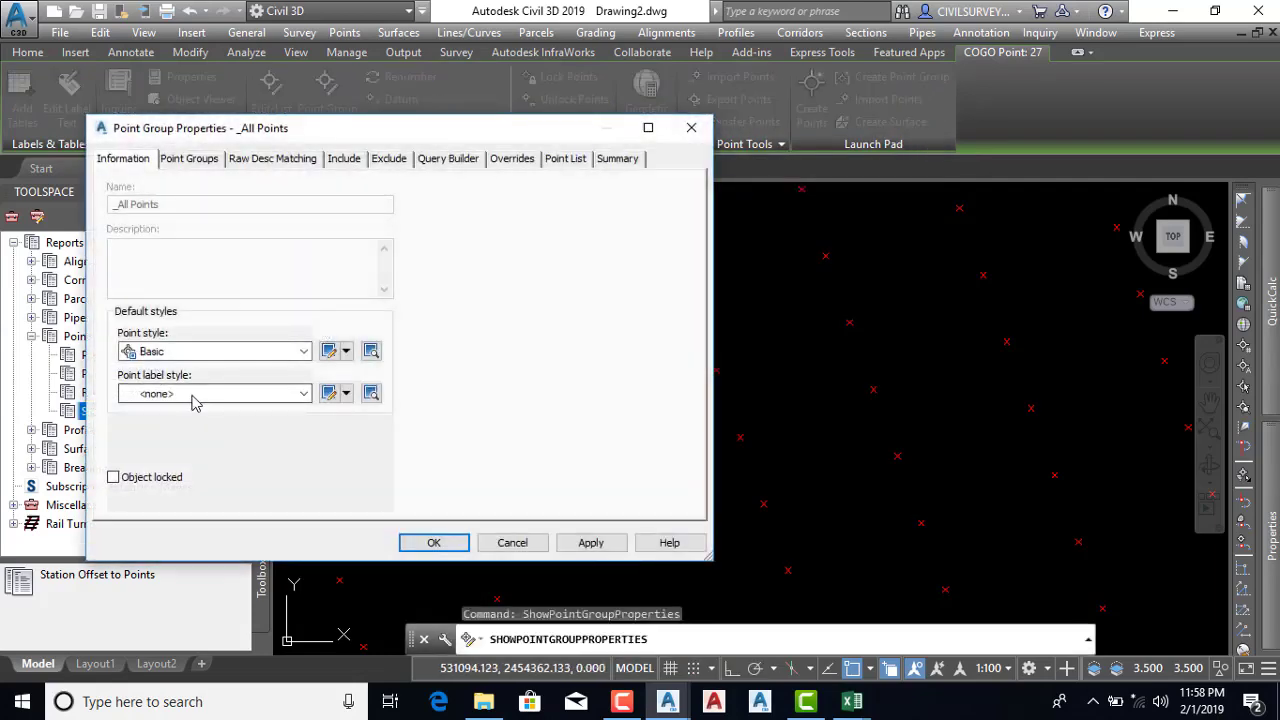
{"action": "left_click", "coordinate": [198, 398]}
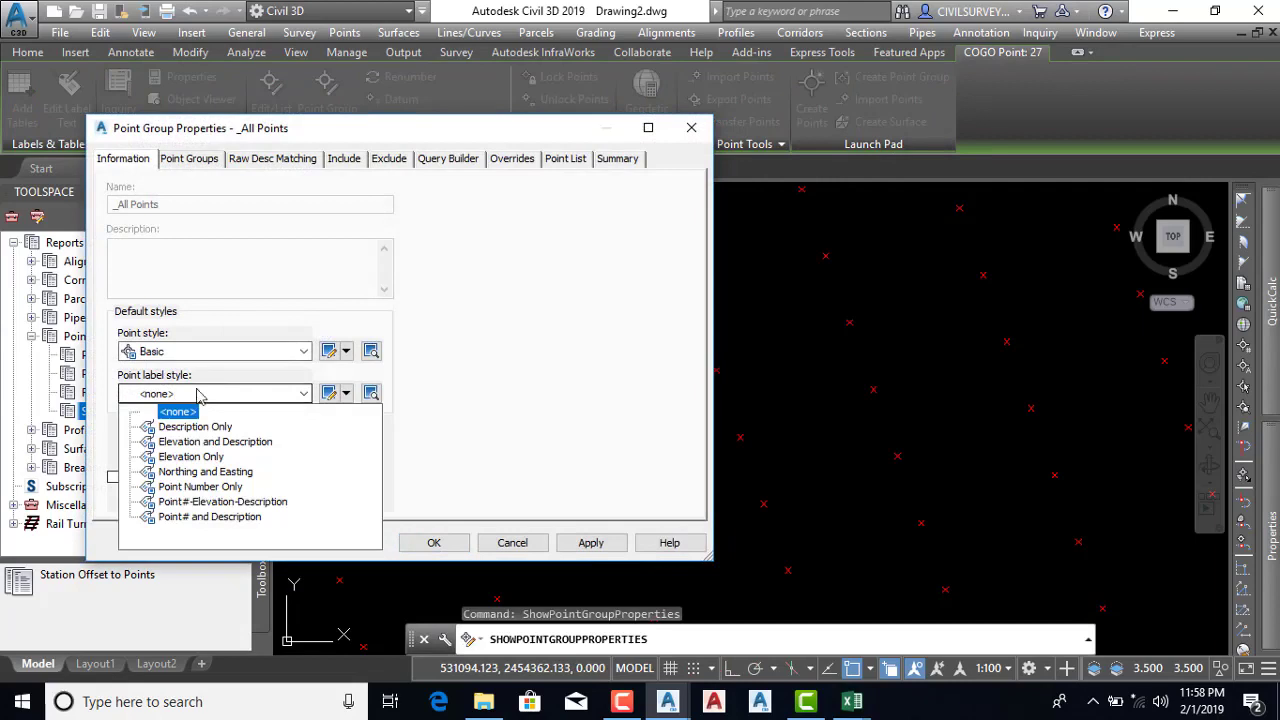
{"action": "left_click", "coordinate": [198, 396]}
{"action": "left_click", "coordinate": [200, 355]}
{"action": "key", "text": "Up"}
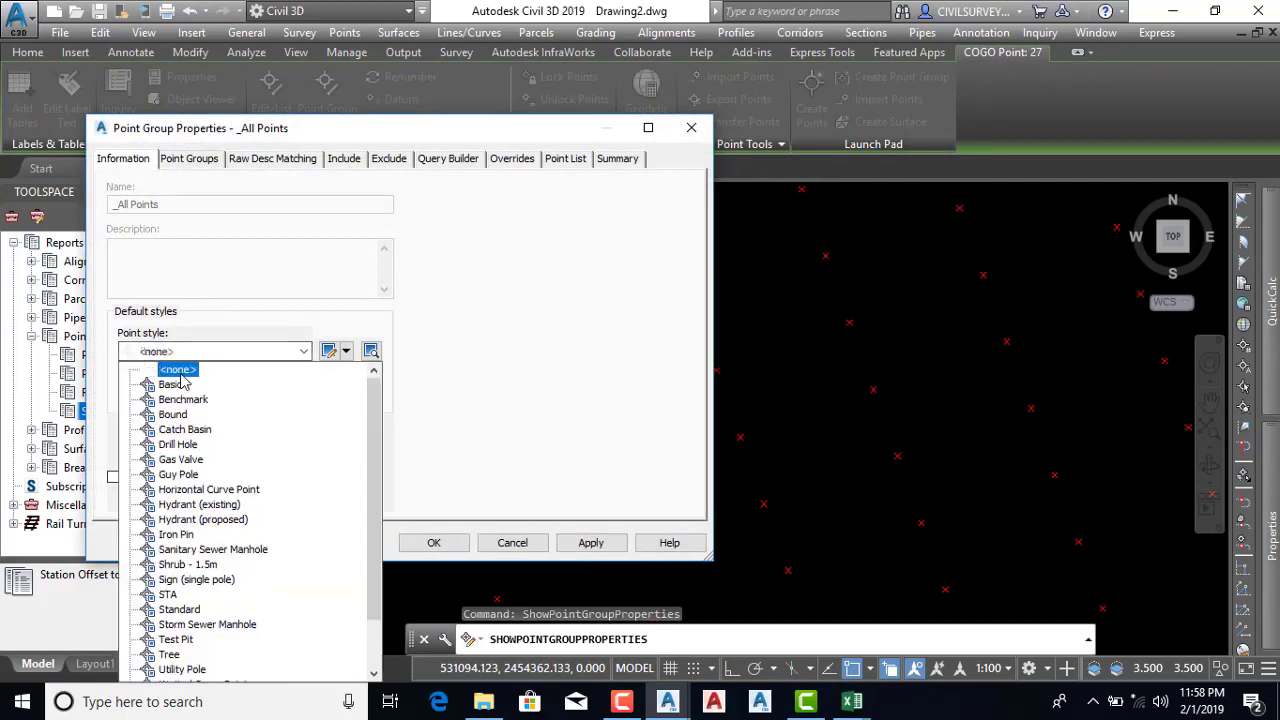
{"action": "left_click", "coordinate": [183, 370]}
{"action": "left_click", "coordinate": [589, 545]}
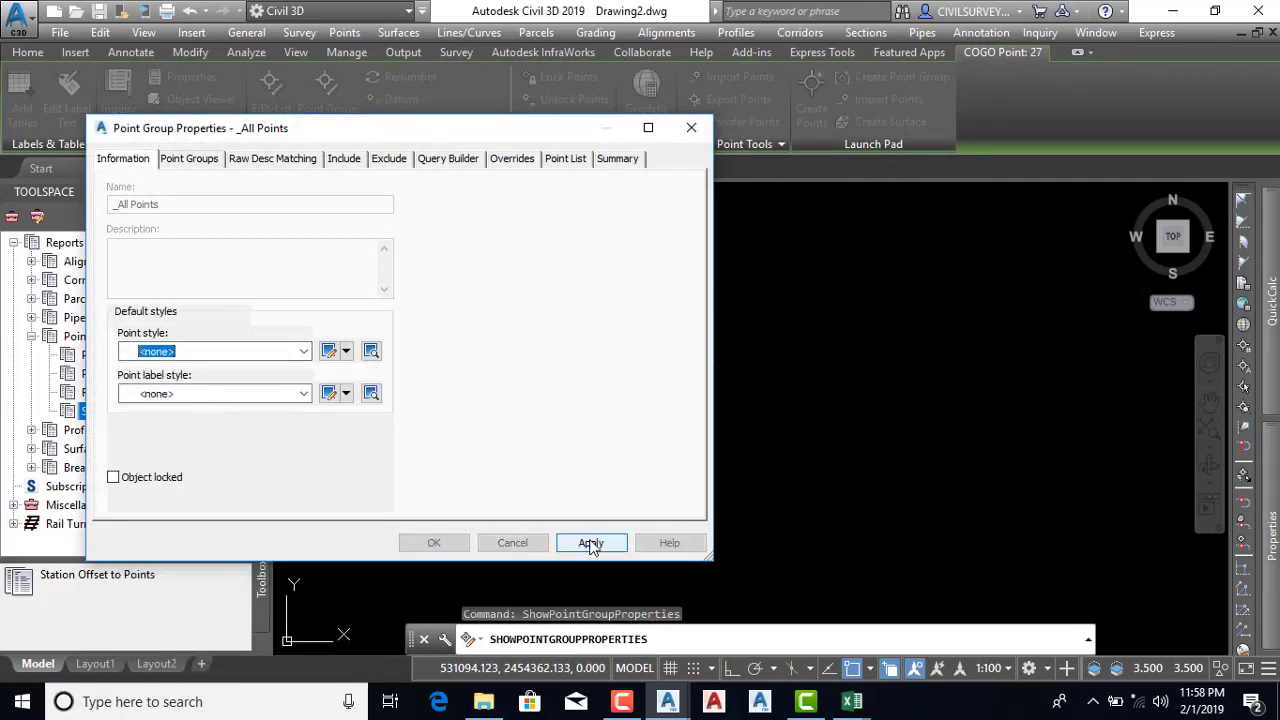
{"action": "left_click", "coordinate": [432, 543]}
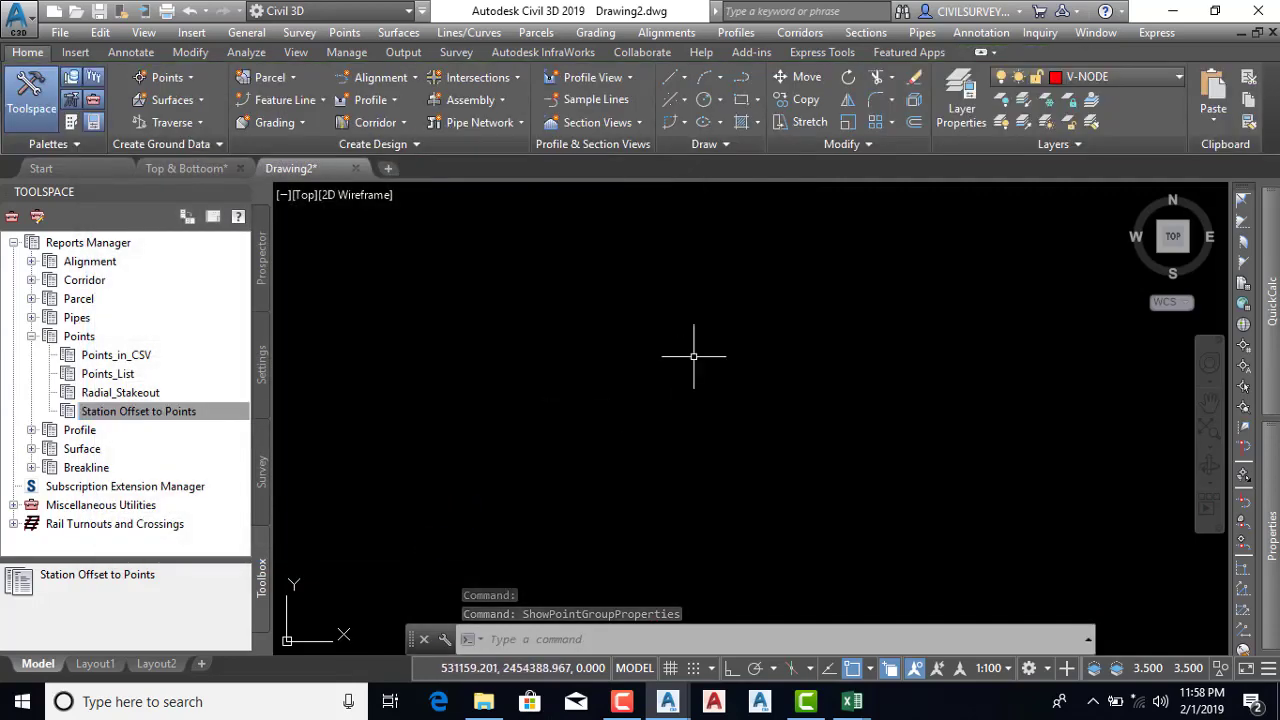
Run LAYON to turn all layers back on
{"action": "type", "text": "LAYOFF"}
{"action": "key", "text": "BackSpace"}
{"action": "key", "text": "BackSpace"}
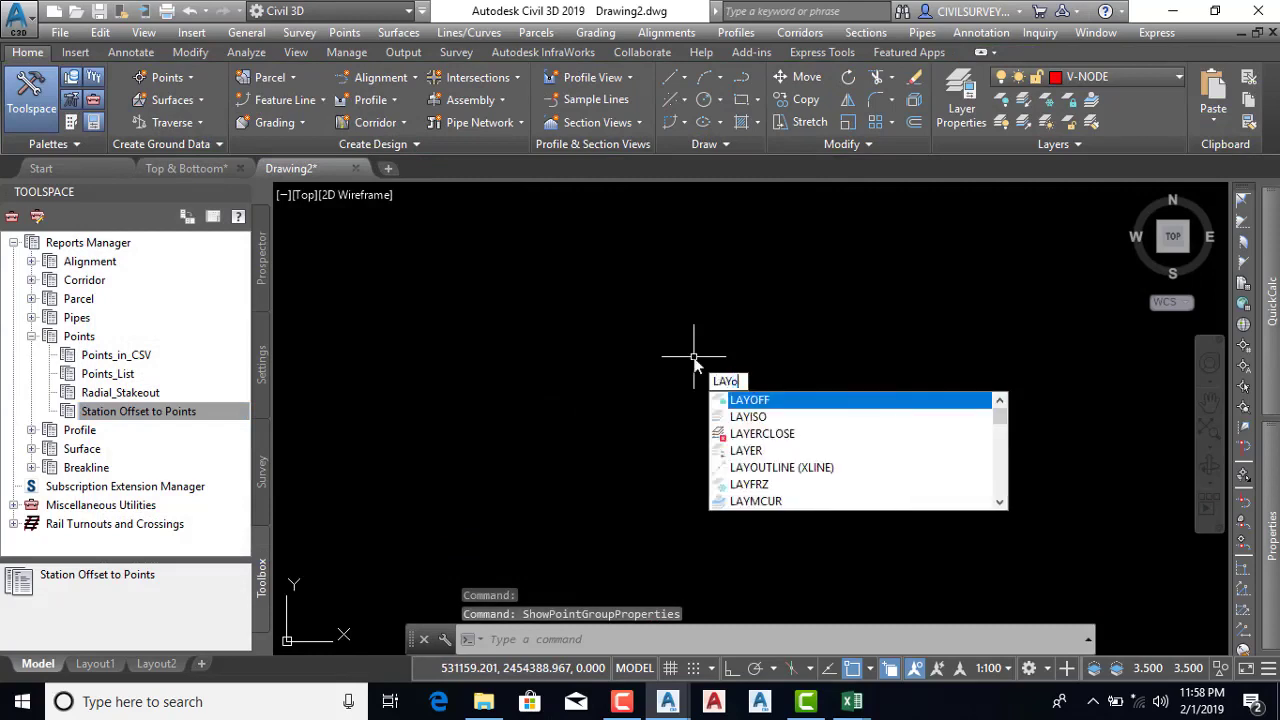
{"action": "type", "text": "N"}
{"action": "key", "text": "Return"}
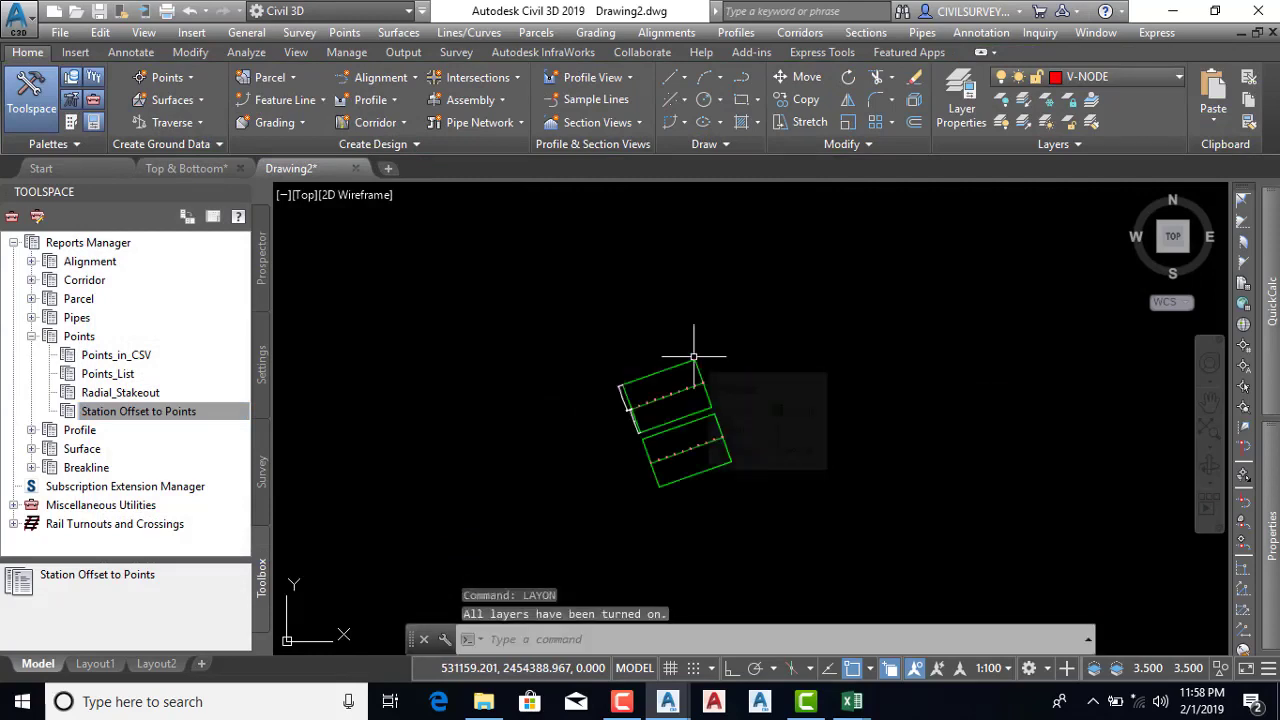
{"action": "scroll", "coordinate": [655, 380], "scroll_direction": "up", "scroll_amount": 5}
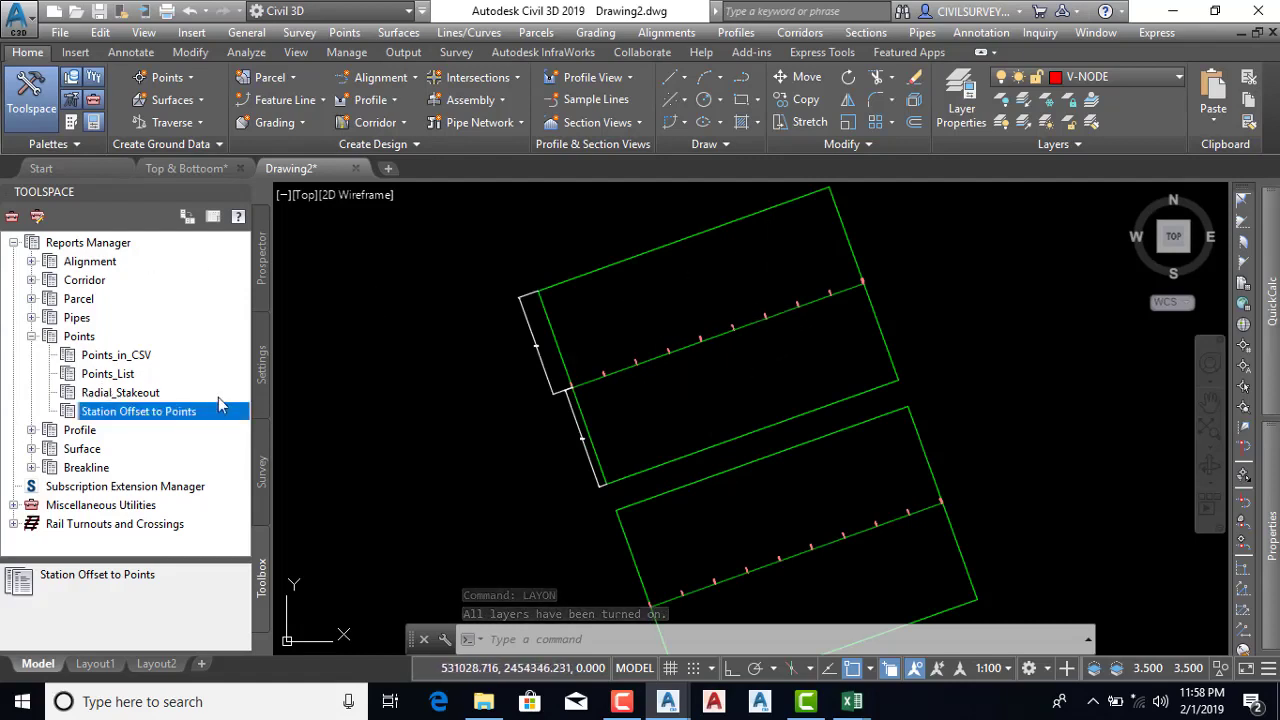
Start the alignment station/offset Import from File and create a new text file p2 tope
{"action": "left_click", "coordinate": [192, 78]}
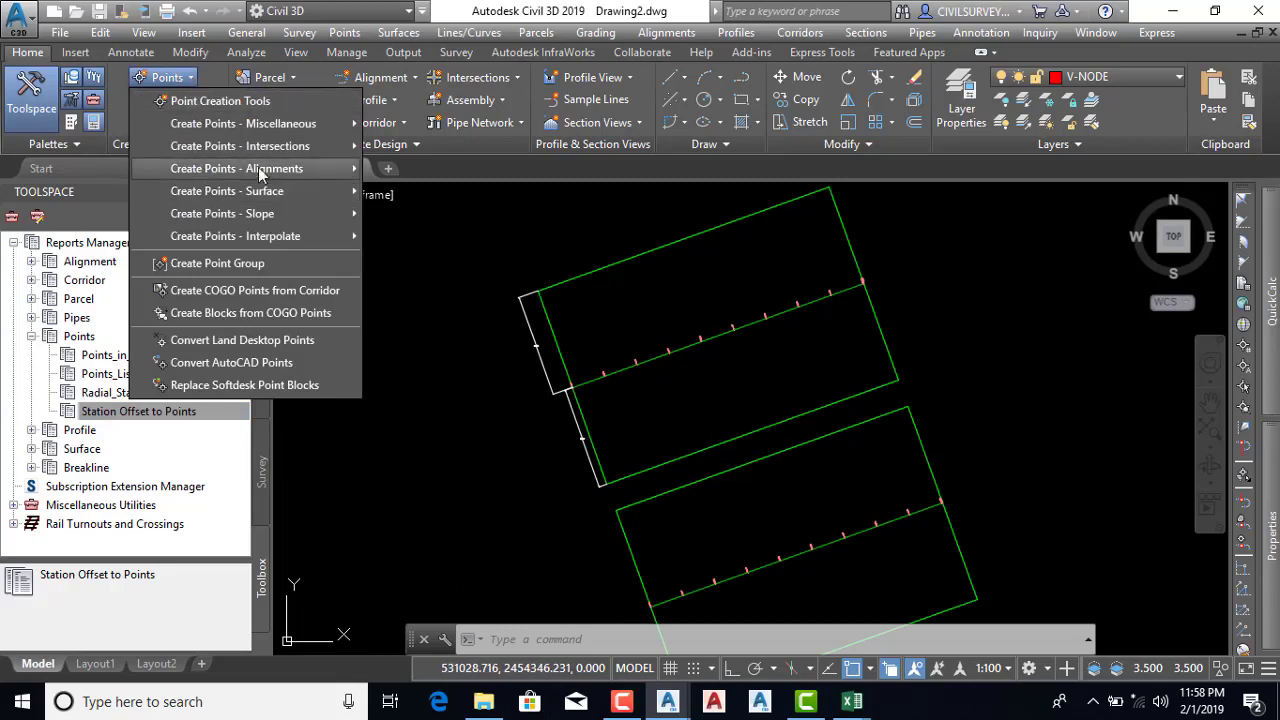
{"action": "mouse_move", "coordinate": [237, 169]}
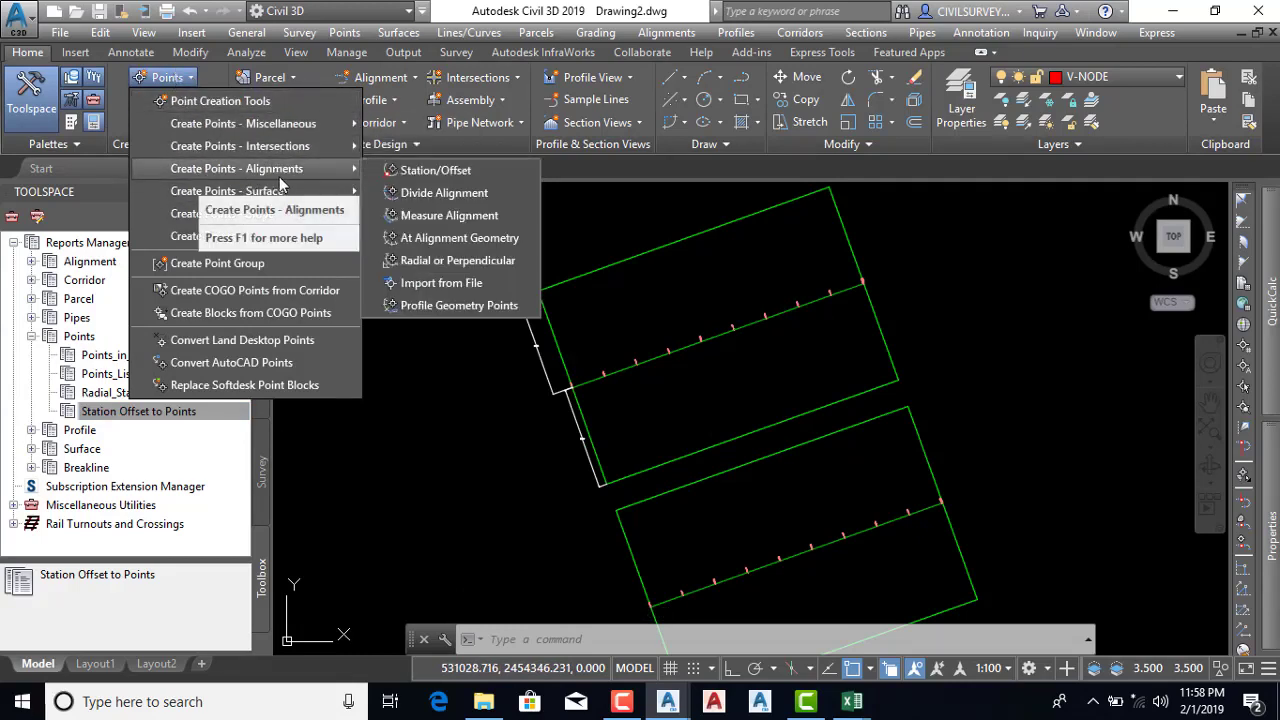
{"action": "left_click", "coordinate": [425, 284]}
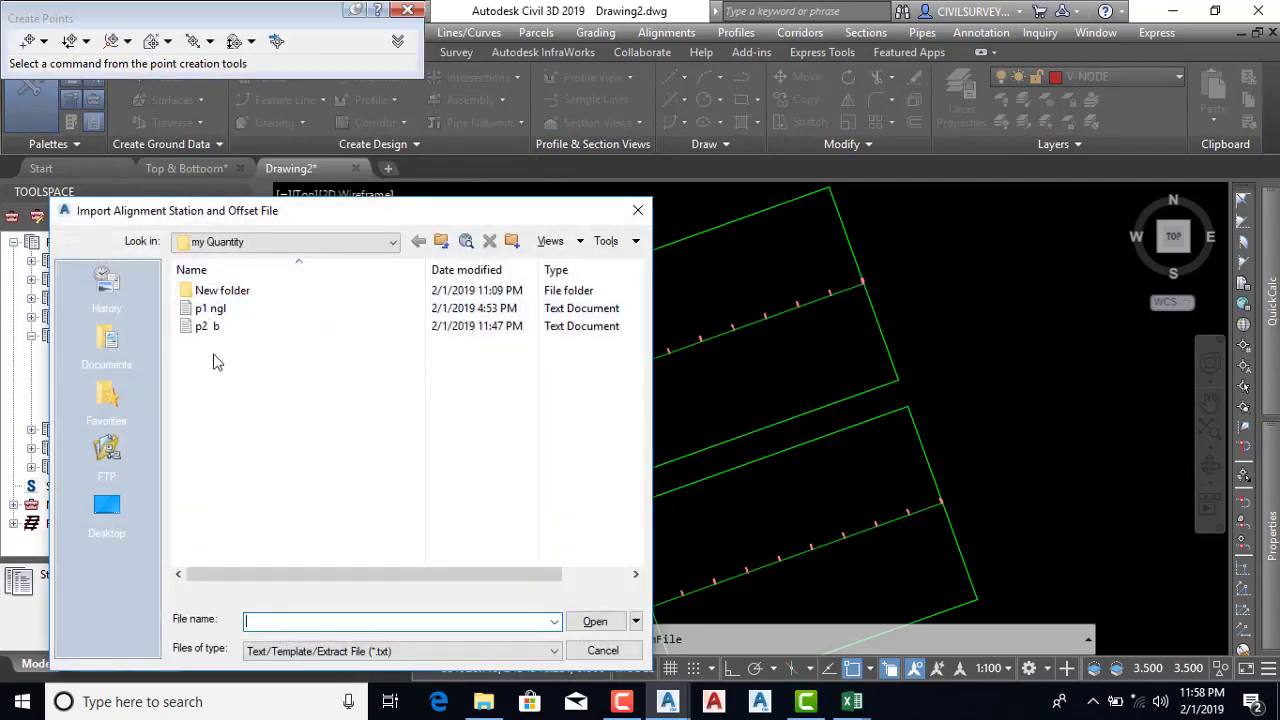
{"action": "right_click", "coordinate": [213, 365]}
{"action": "mouse_move", "coordinate": [300, 563]}
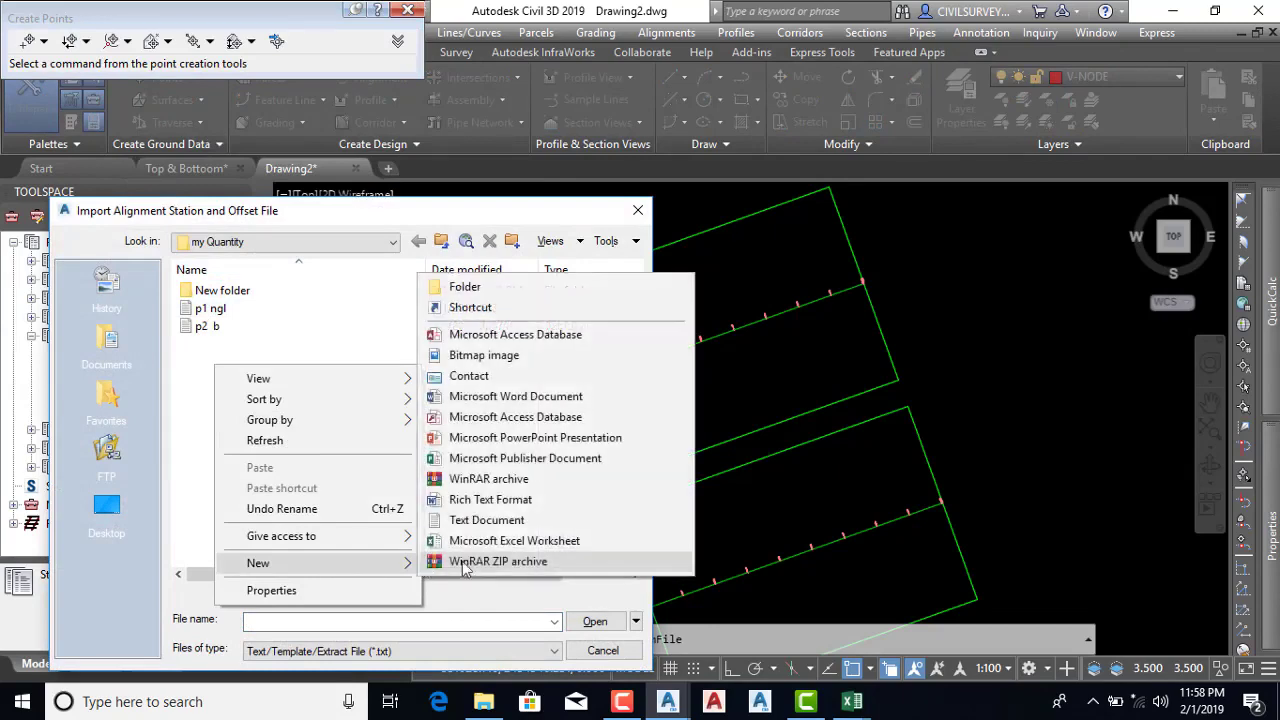
{"action": "left_click", "coordinate": [489, 517]}
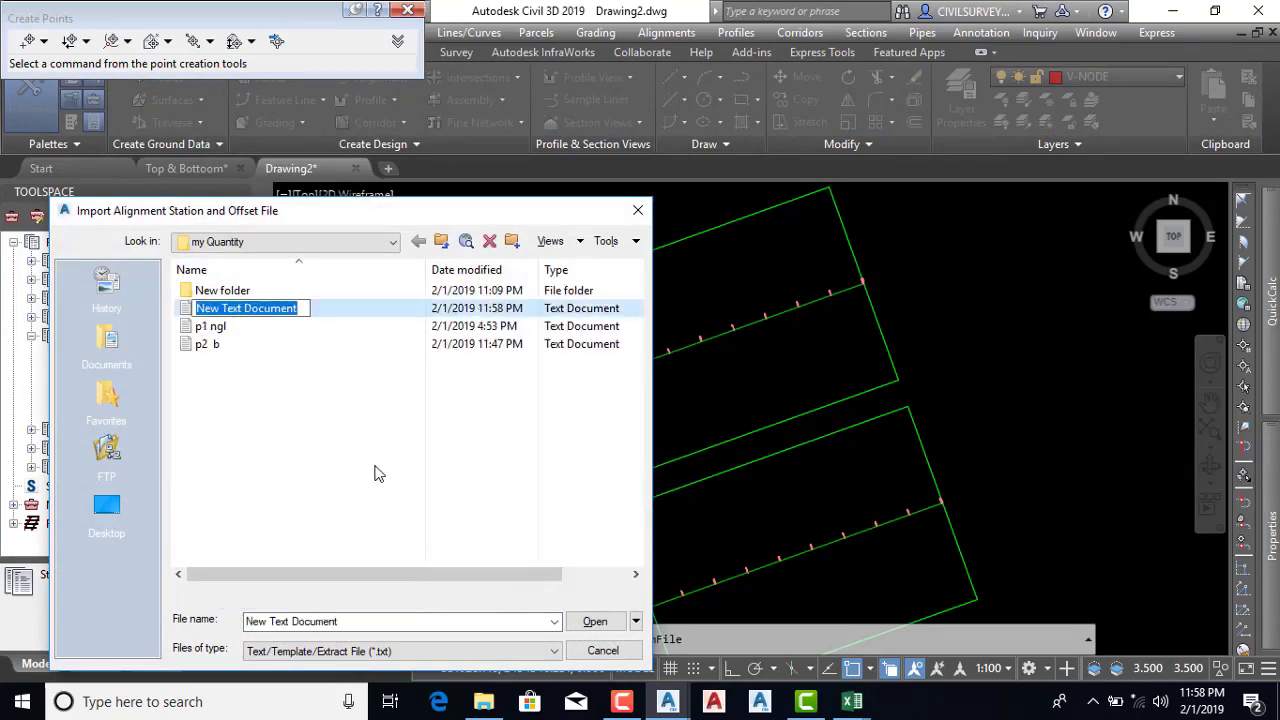
{"action": "type", "text": "p2 tope"}
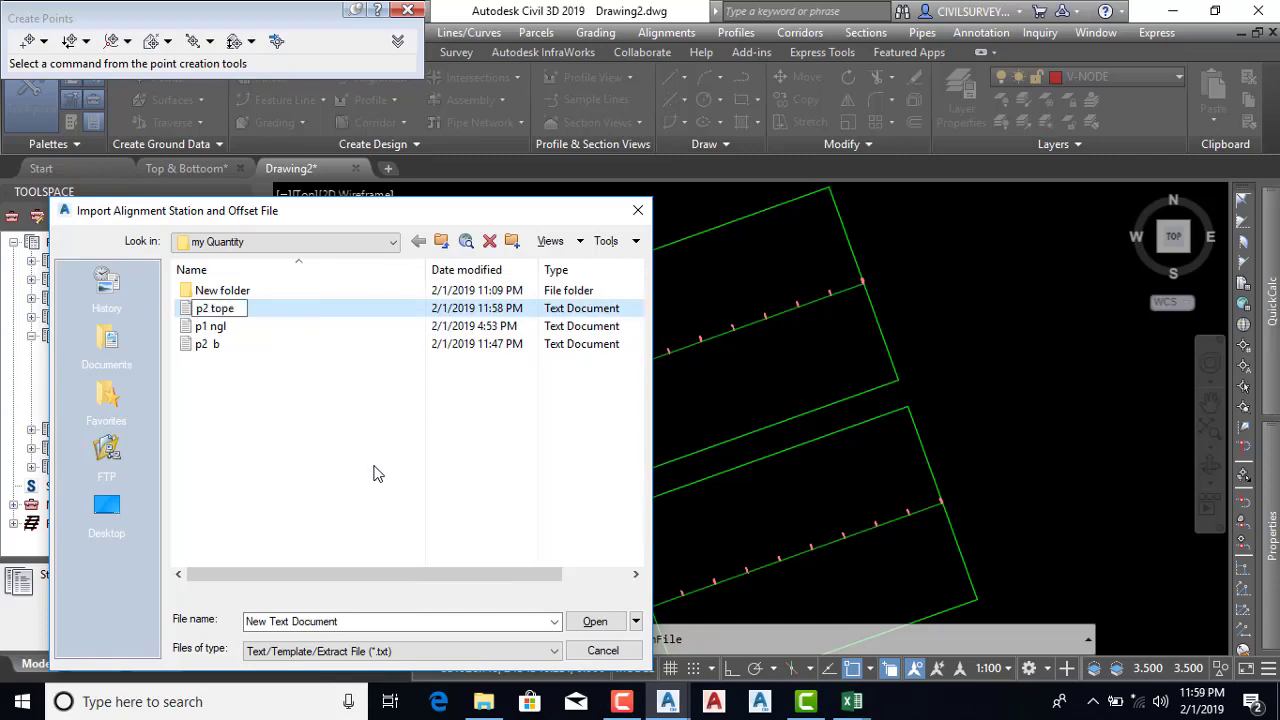
{"action": "key", "text": "Return"}
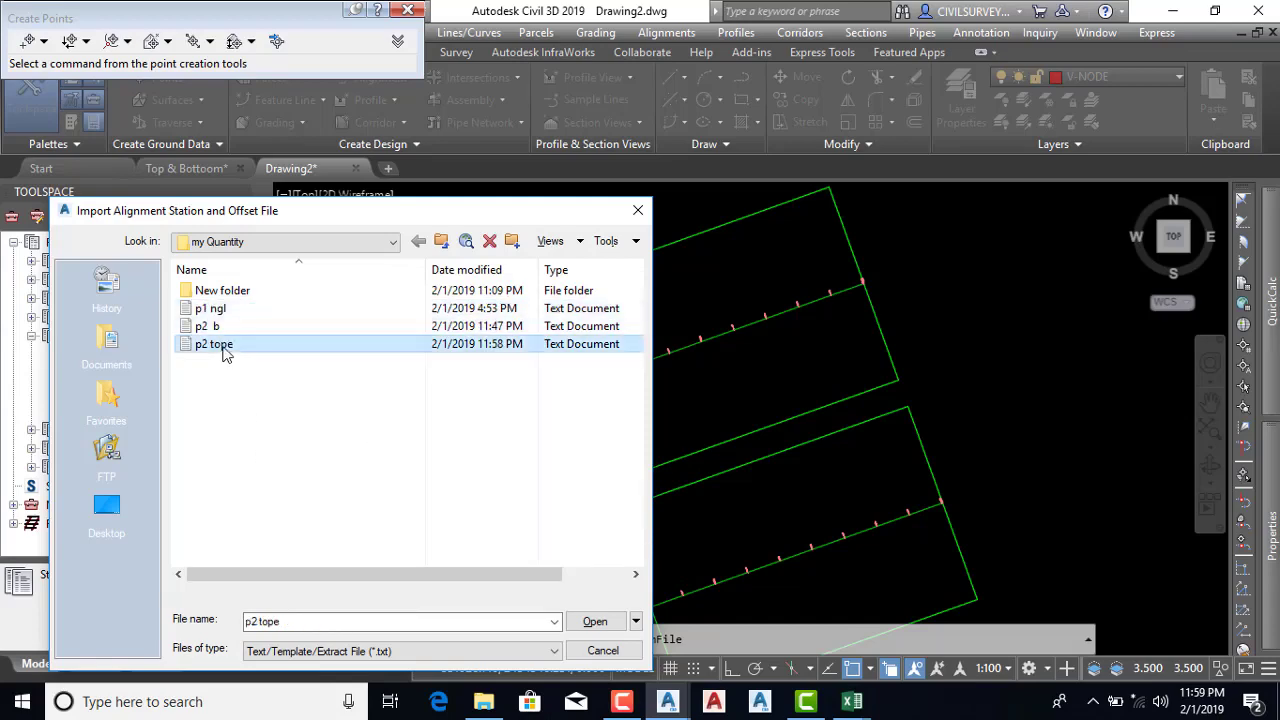
Paste the station/offset data into p2 tope in Notepad and save it
{"action": "right_click", "coordinate": [224, 348]}
{"action": "left_click", "coordinate": [268, 263]}
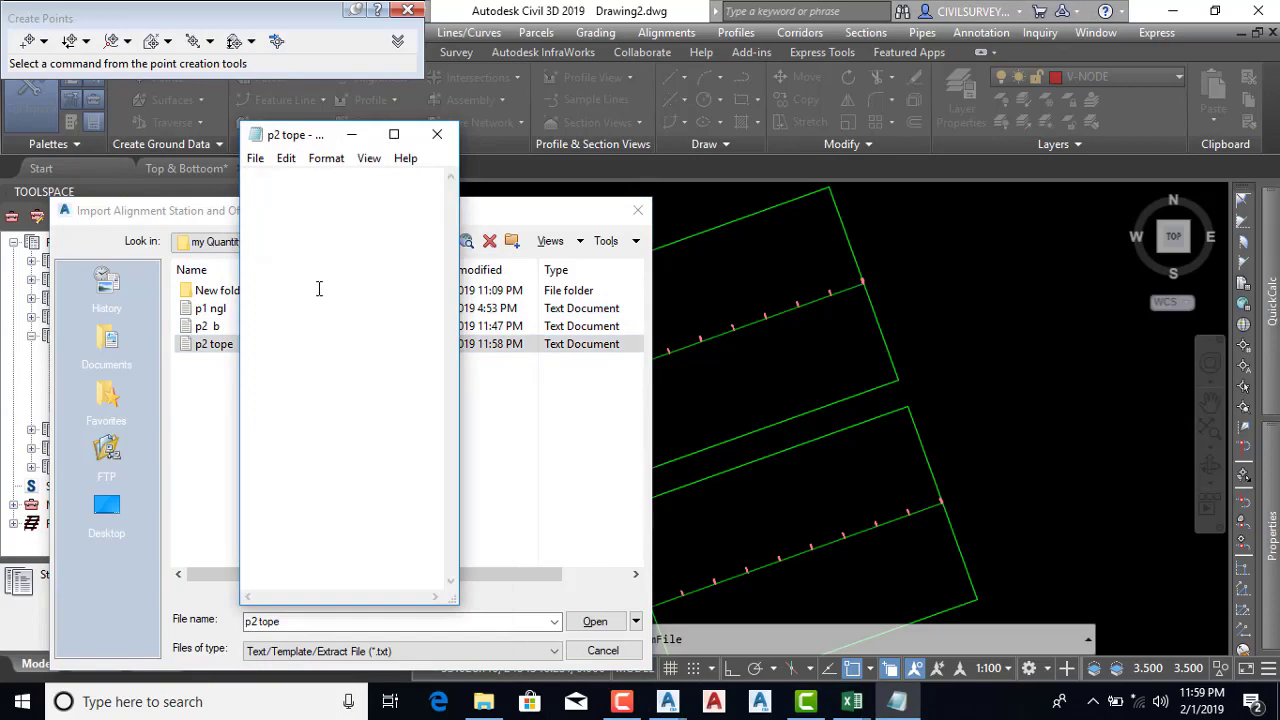
{"action": "key", "text": "ctrl+v"}
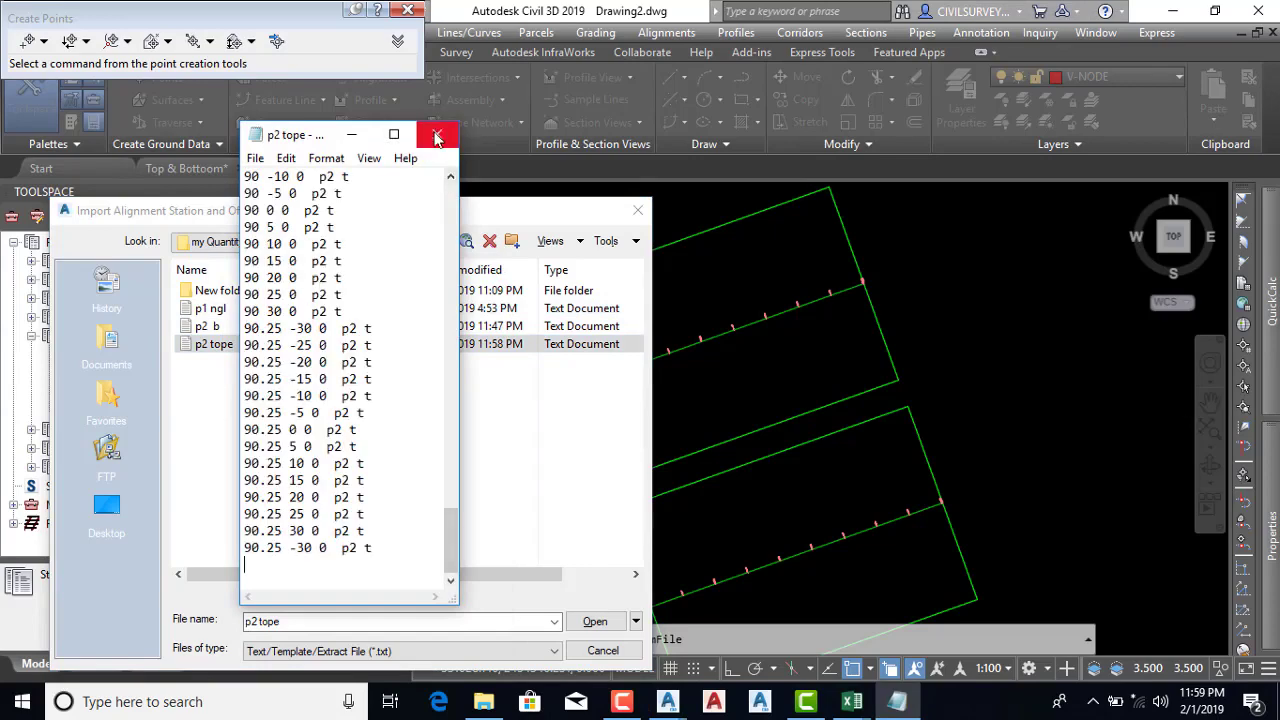
{"action": "left_click", "coordinate": [437, 134]}
{"action": "left_click", "coordinate": [591, 382]}
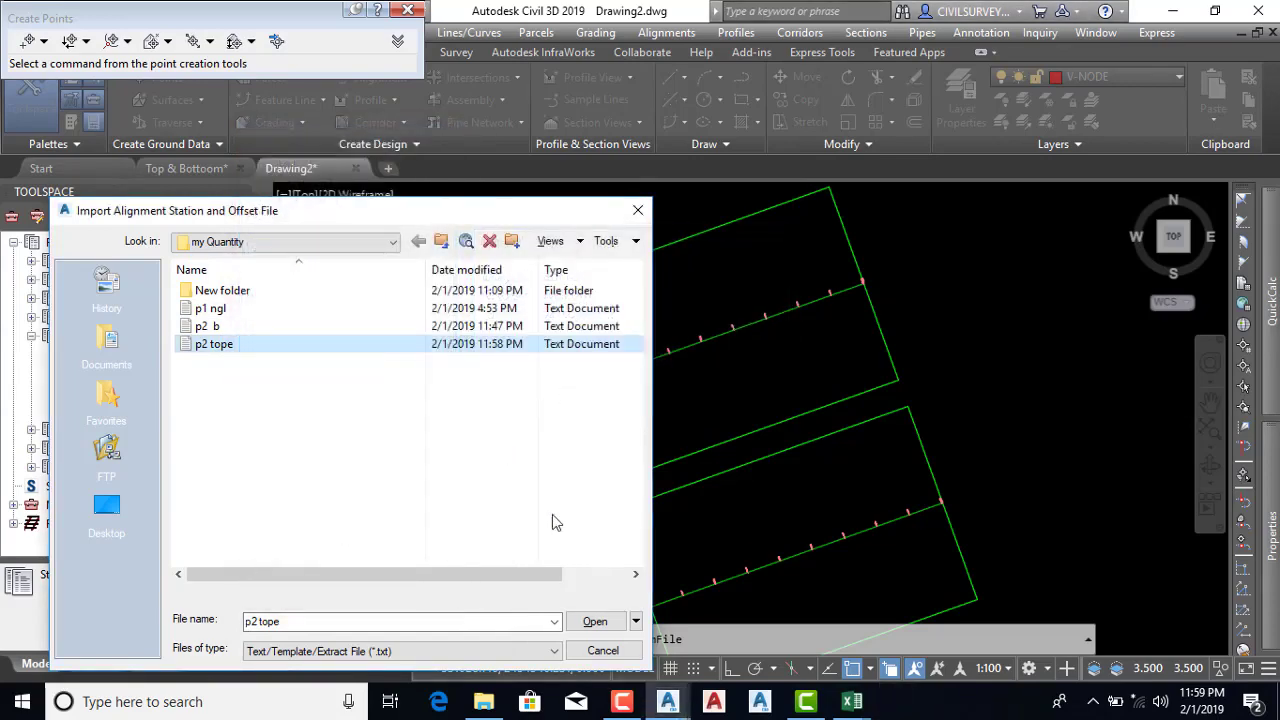
Open p2 tope as station, offset, elevation, description with space delimiter, then cancel at alignment prompt
{"action": "left_click", "coordinate": [595, 622]}
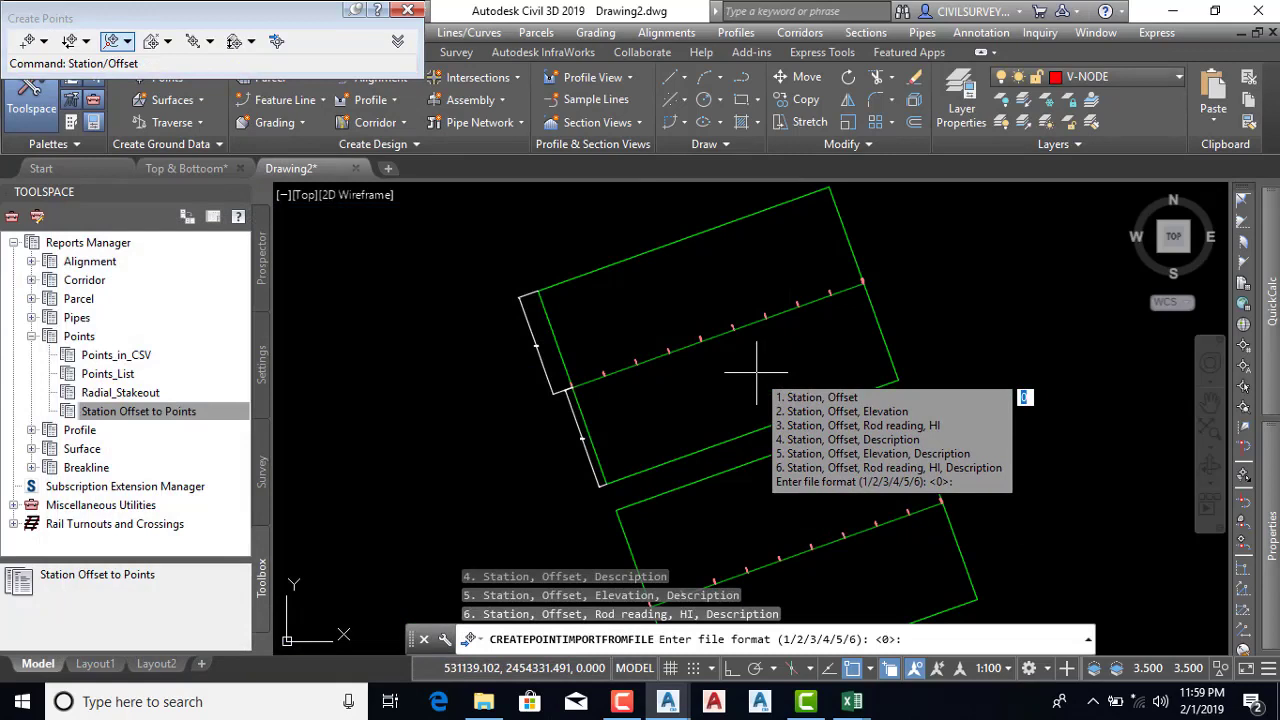
{"action": "key", "text": "Return"}
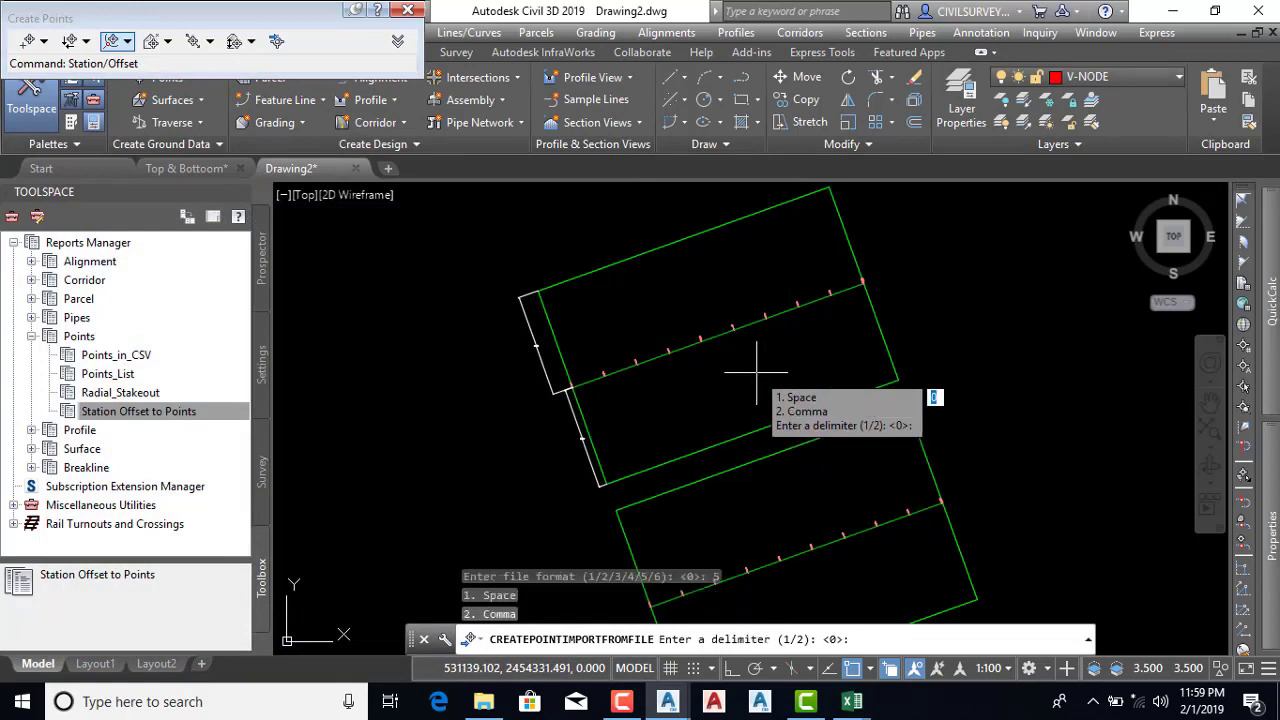
{"action": "type", "text": "1"}
{"action": "key", "text": "Return"}
{"action": "key", "text": "Return"}
{"action": "key", "text": "Return"}
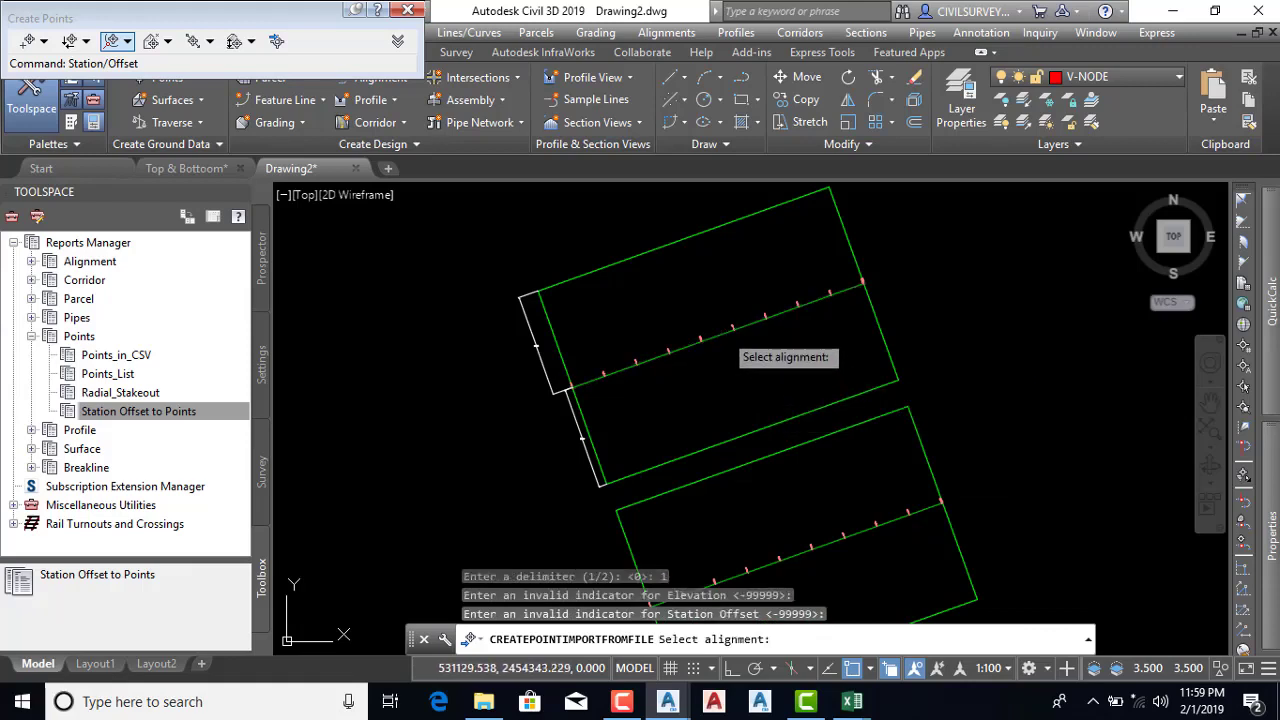
{"action": "key", "text": "Escape"}
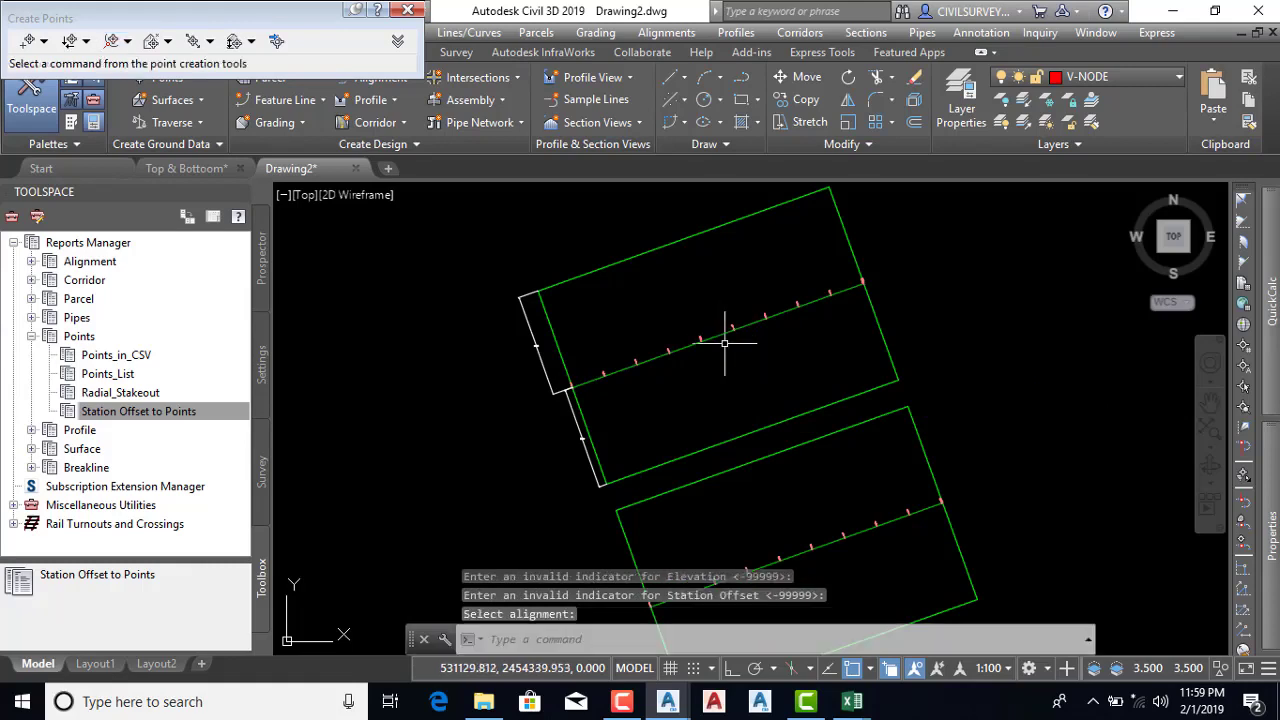
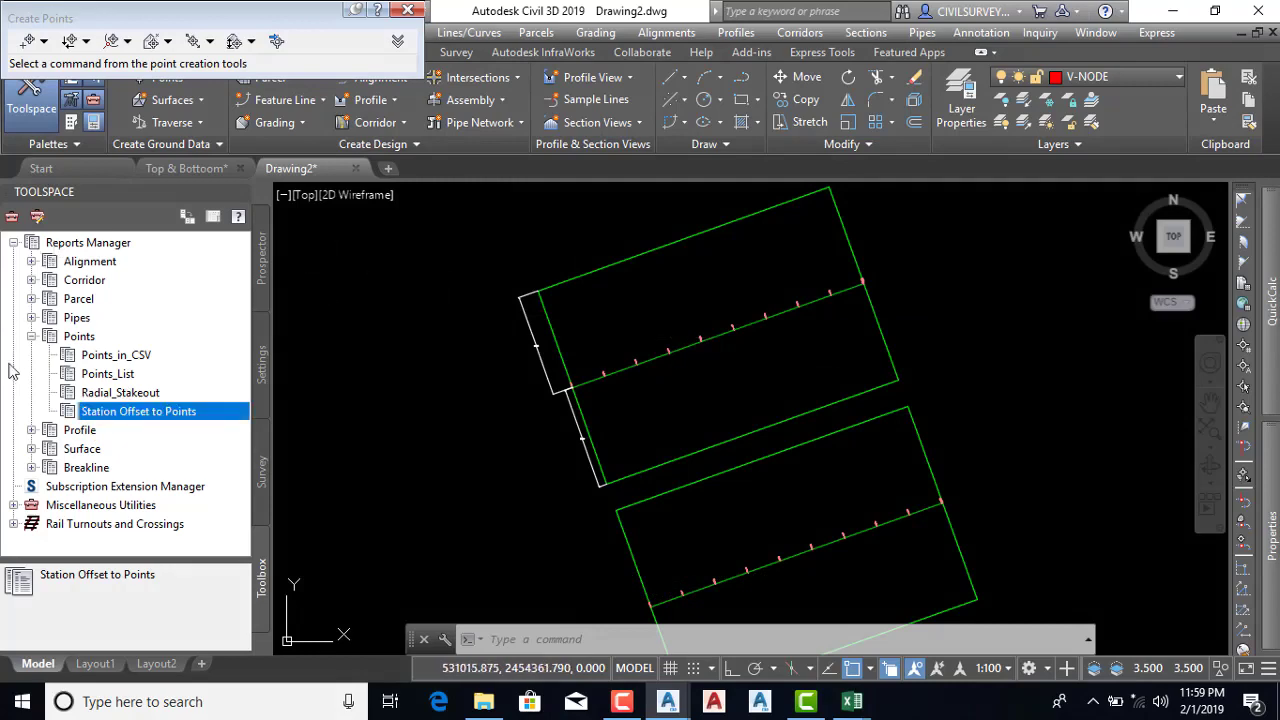
Give the _All Points group the Basic point style and Description Only label style
{"action": "left_click", "coordinate": [260, 286]}
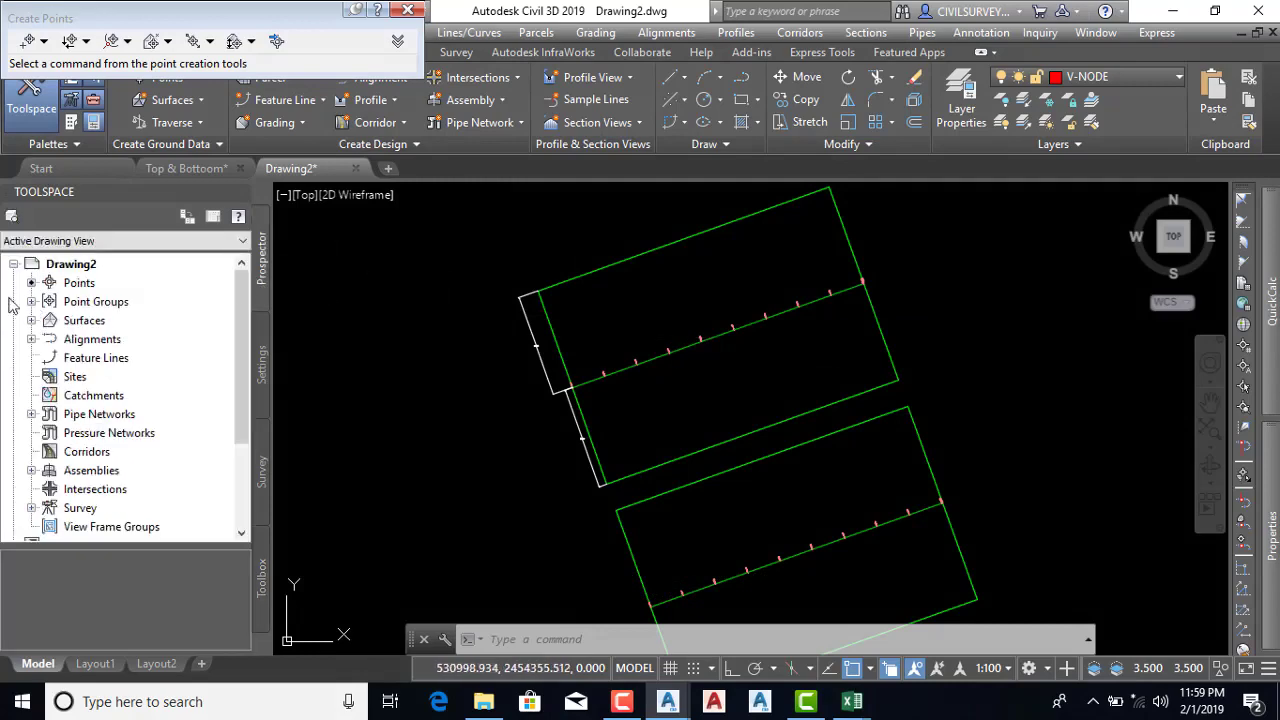
{"action": "left_click", "coordinate": [31, 301]}
{"action": "right_click", "coordinate": [110, 321]}
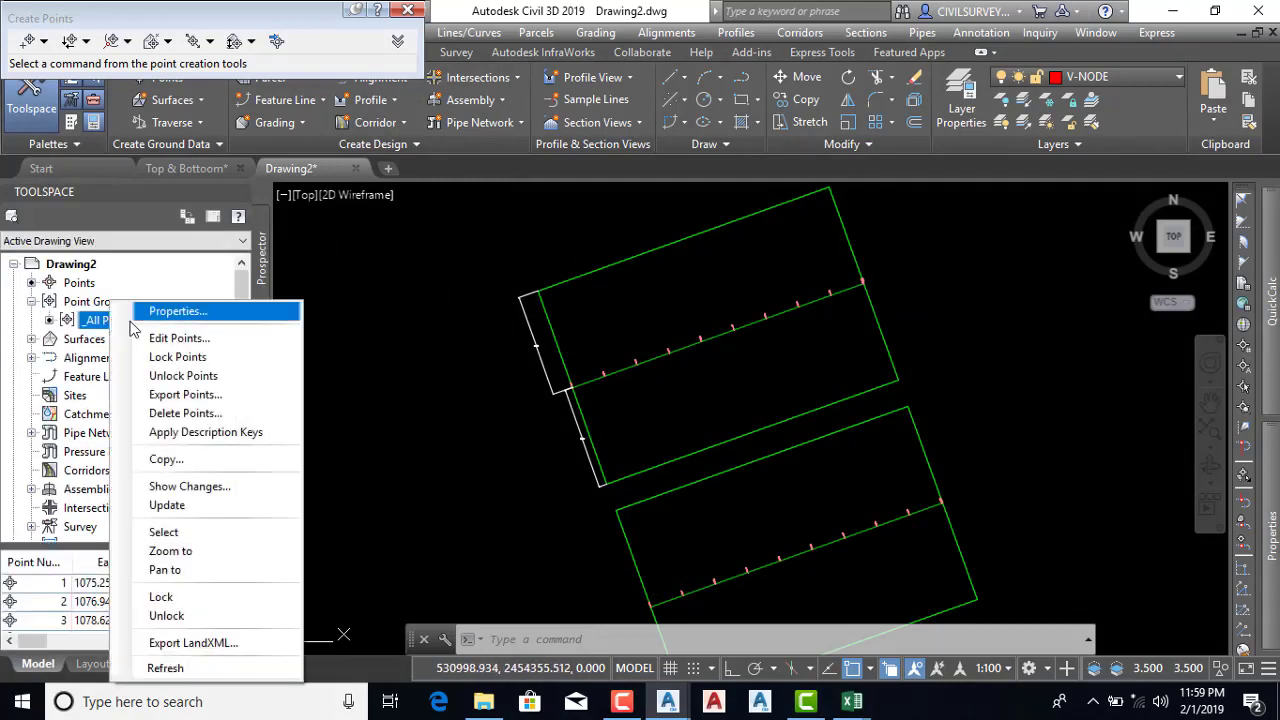
{"action": "left_click", "coordinate": [183, 322]}
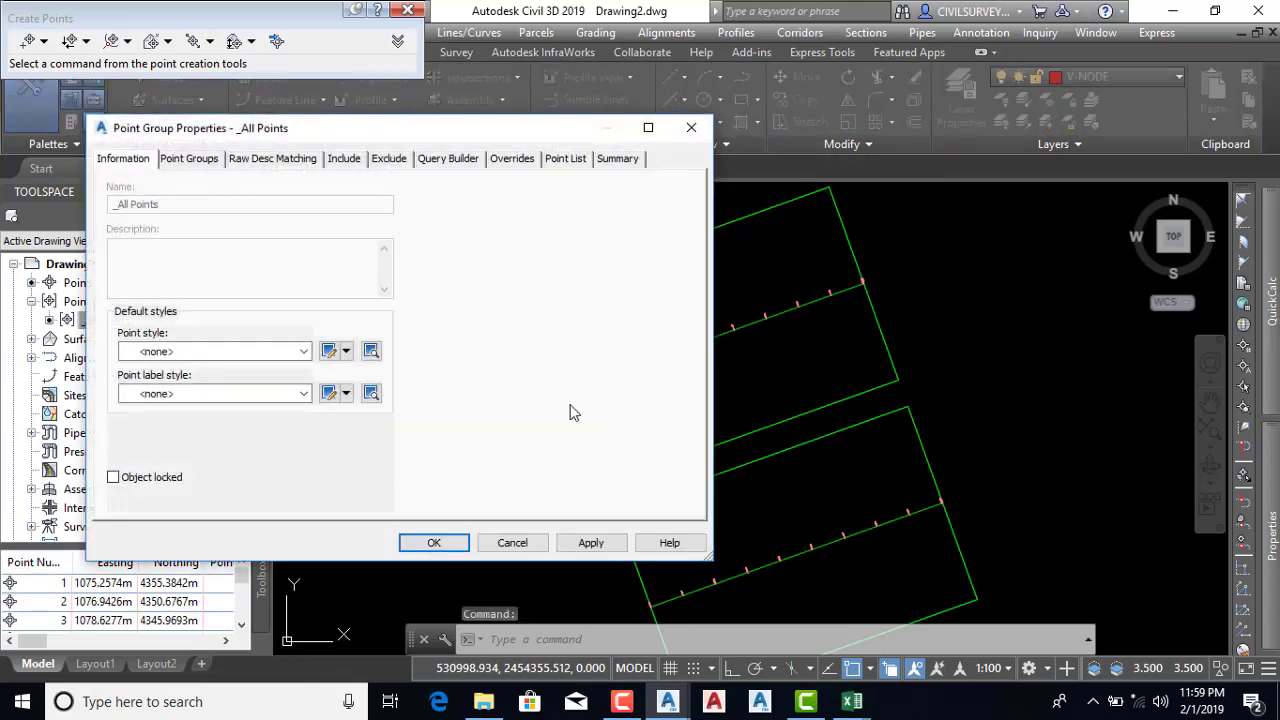
{"action": "left_click", "coordinate": [256, 353]}
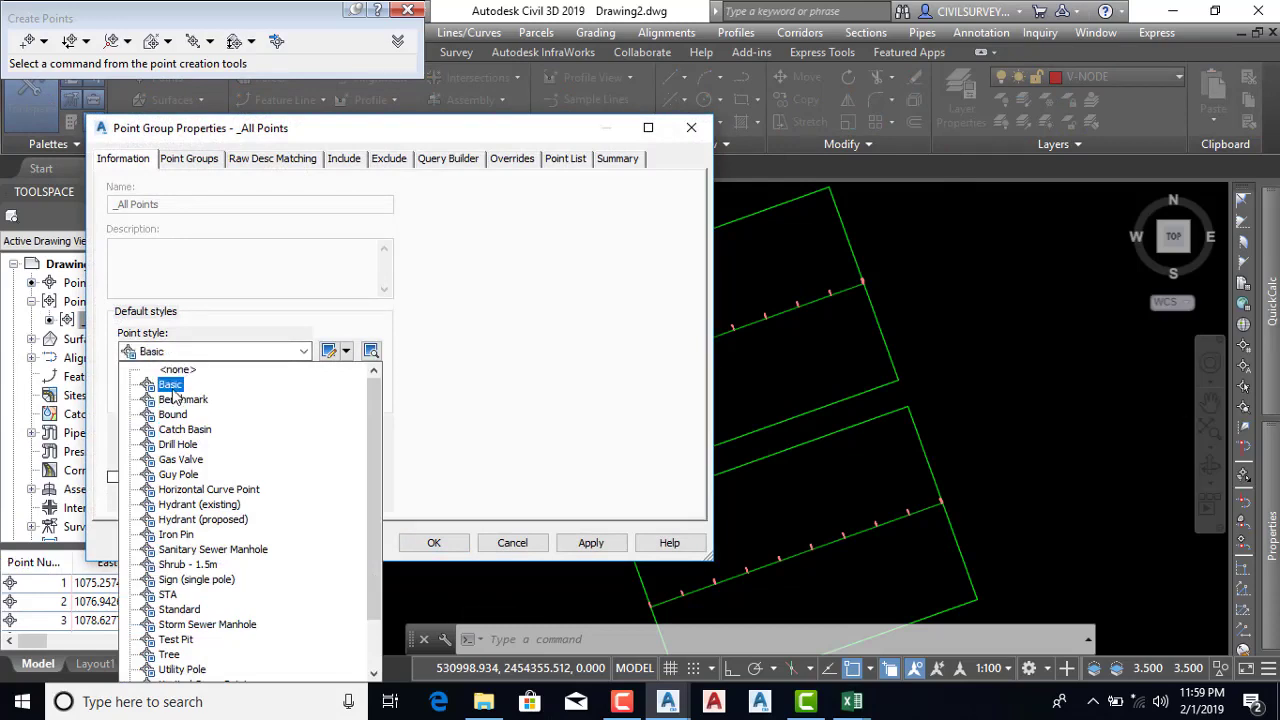
{"action": "left_click", "coordinate": [172, 392]}
{"action": "left_click", "coordinate": [225, 393]}
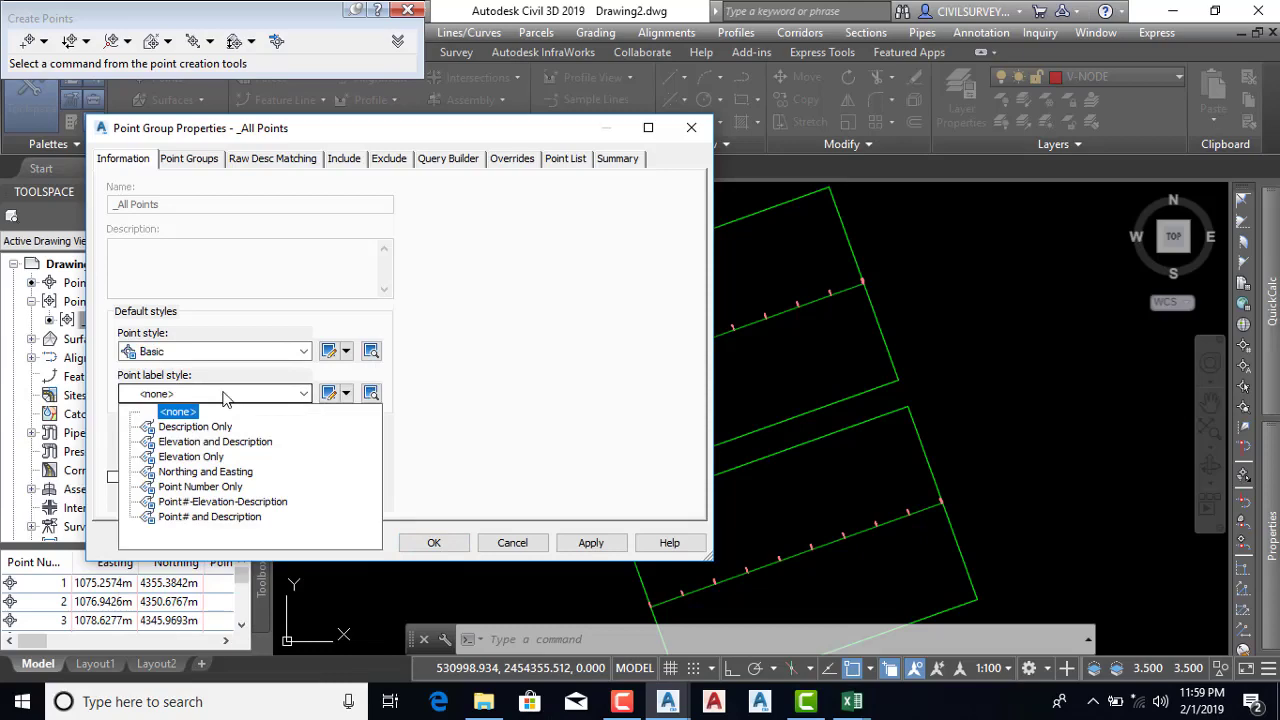
{"action": "left_click", "coordinate": [186, 428]}
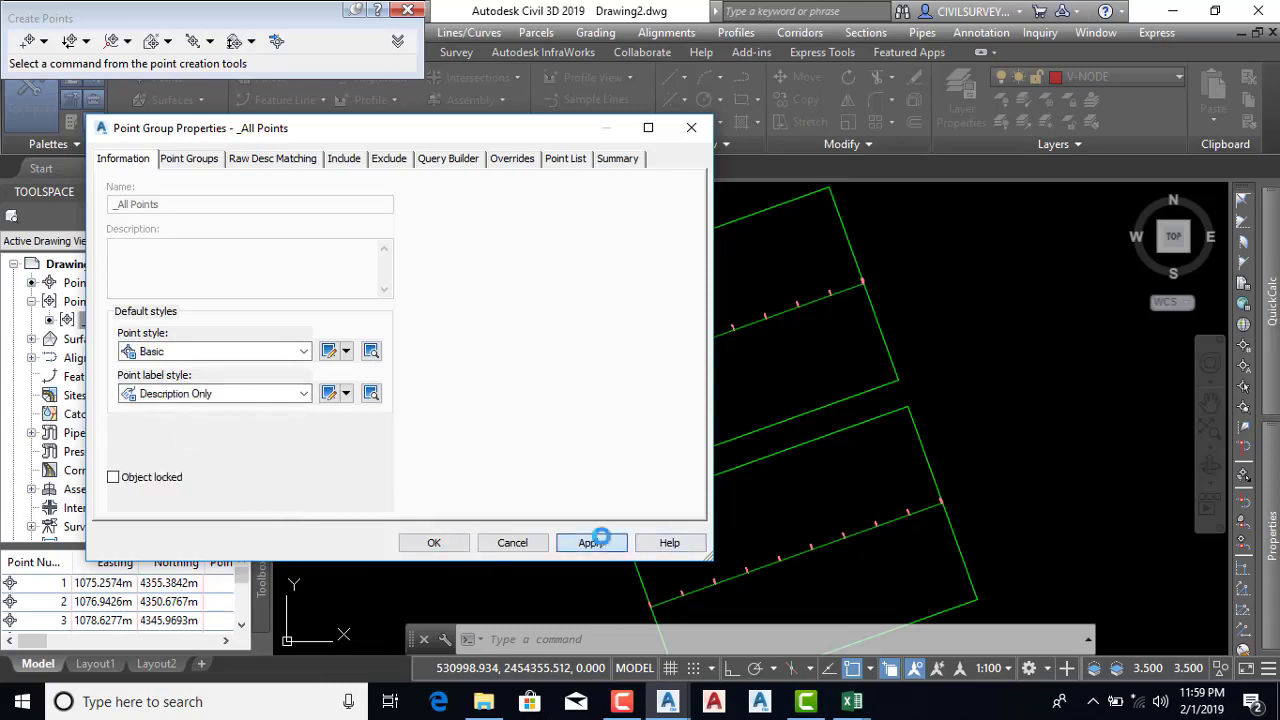
{"action": "left_click", "coordinate": [596, 541]}
{"action": "left_click", "coordinate": [434, 541]}
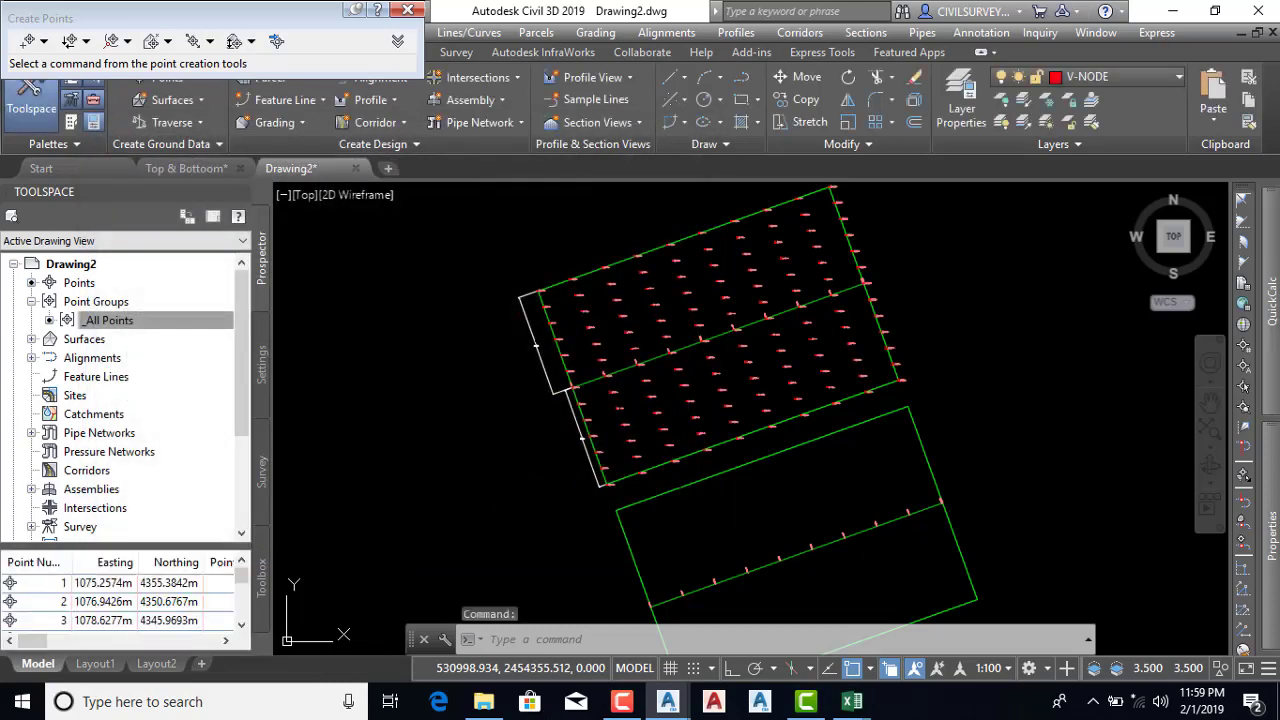
Scroll back to the _All Points group and bring up its context menu
{"action": "scroll", "coordinate": [686, 393], "scroll_direction": "up", "scroll_amount": 5}
{"action": "scroll", "coordinate": [684, 343], "scroll_direction": "up", "scroll_amount": 4}
{"action": "scroll", "coordinate": [684, 343], "scroll_direction": "up", "scroll_amount": 2}
{"action": "scroll", "coordinate": [600, 400], "scroll_direction": "up", "scroll_amount": 3}
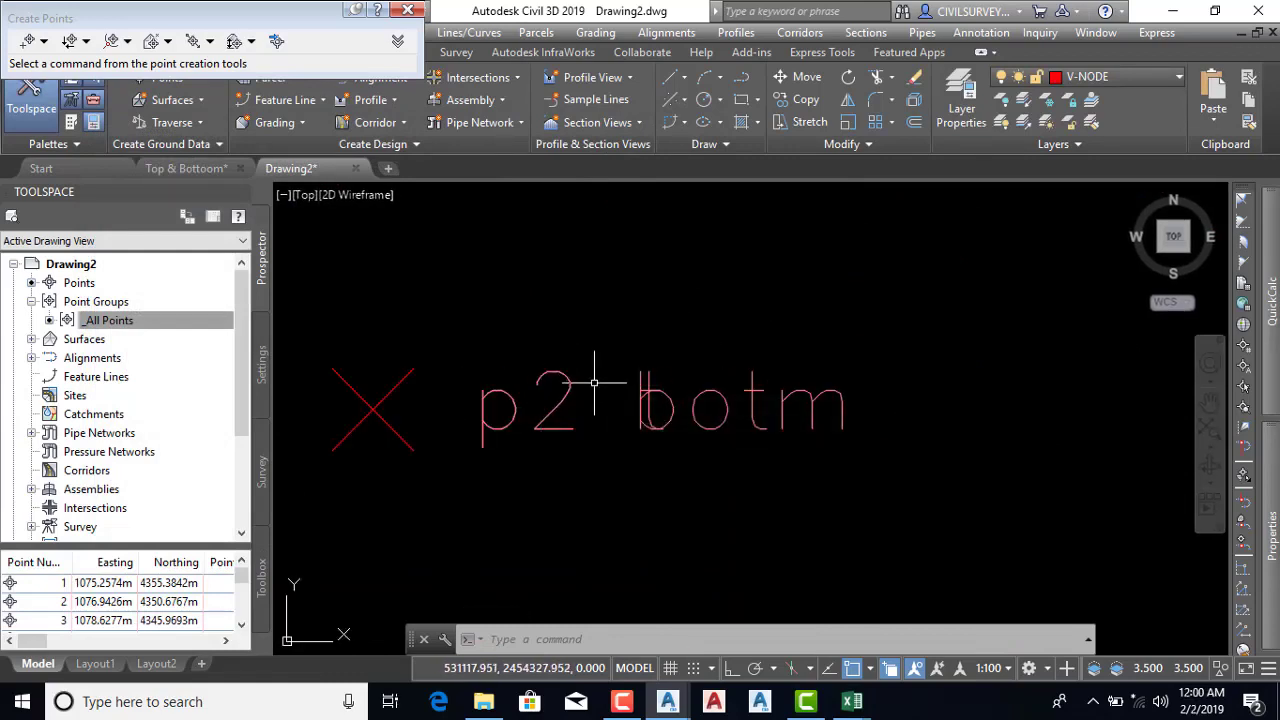
{"action": "left_click", "coordinate": [108, 321]}
{"action": "right_click", "coordinate": [108, 327]}
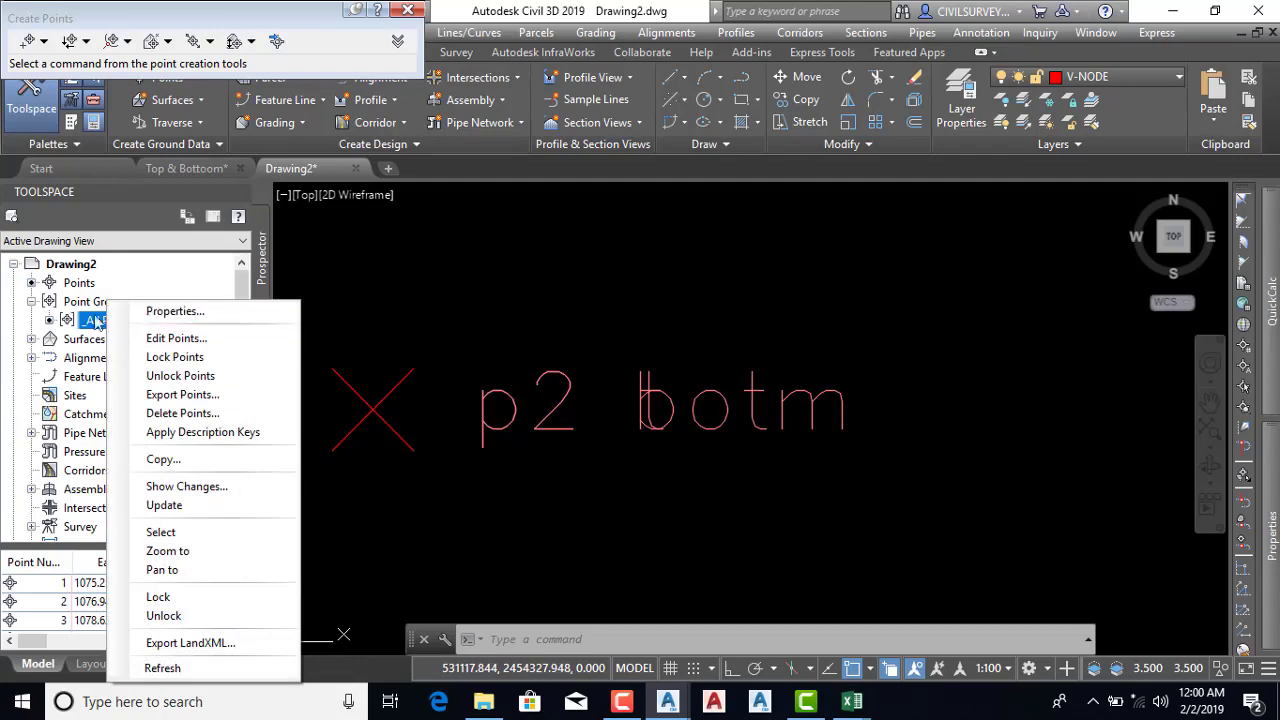
Create a new point group named 'tope' and apply it
{"action": "right_click", "coordinate": [66, 304]}
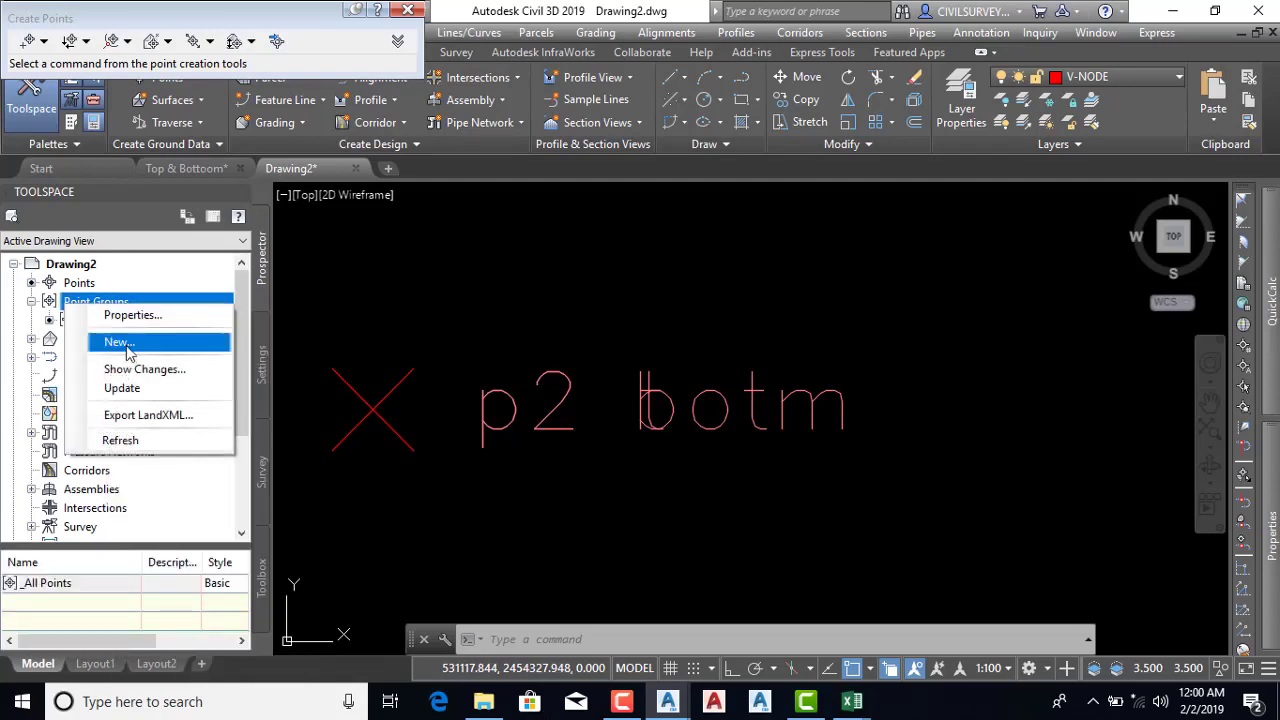
{"action": "left_click", "coordinate": [454, 366]}
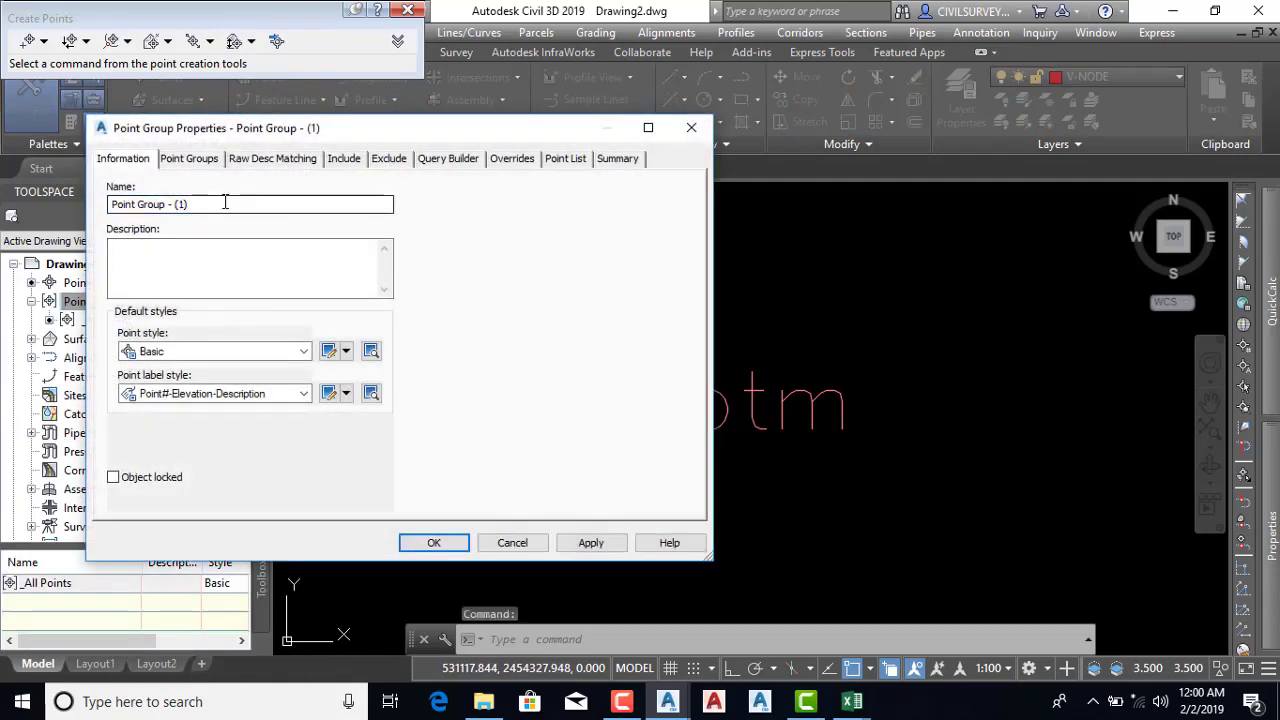
{"action": "type", "text": "t"}
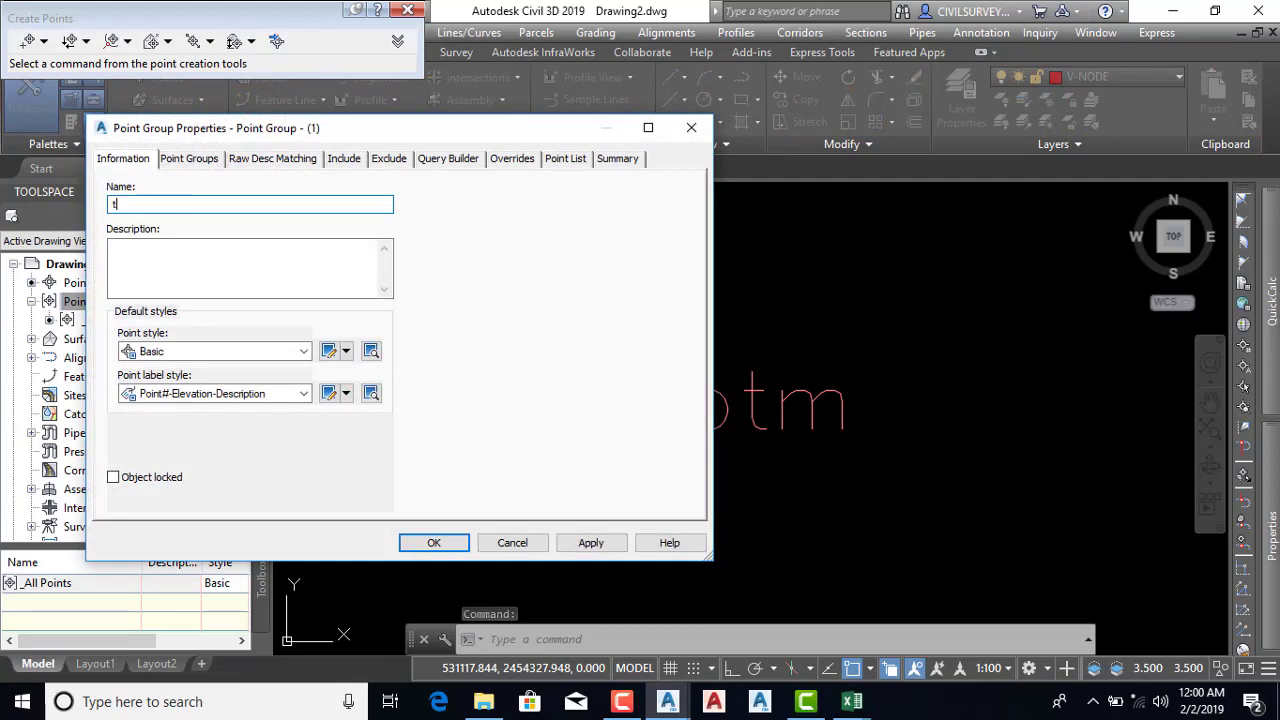
{"action": "type", "text": "ope"}
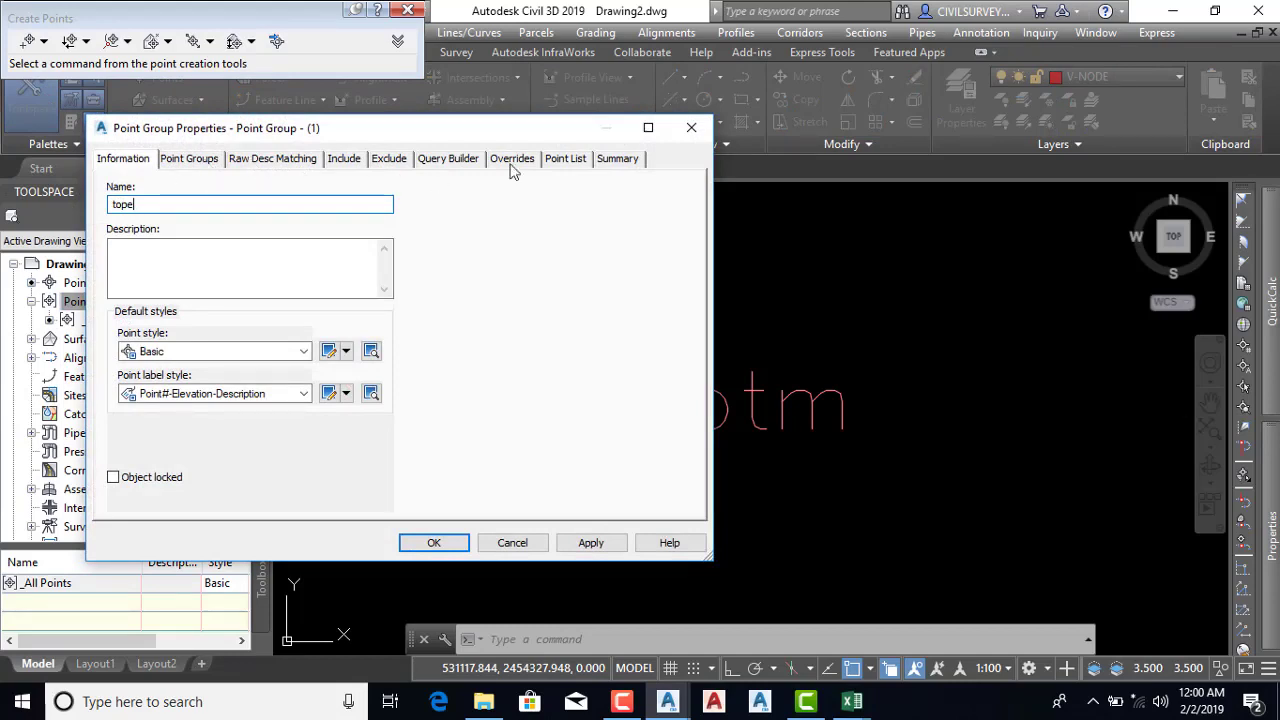
{"action": "left_click", "coordinate": [582, 162]}
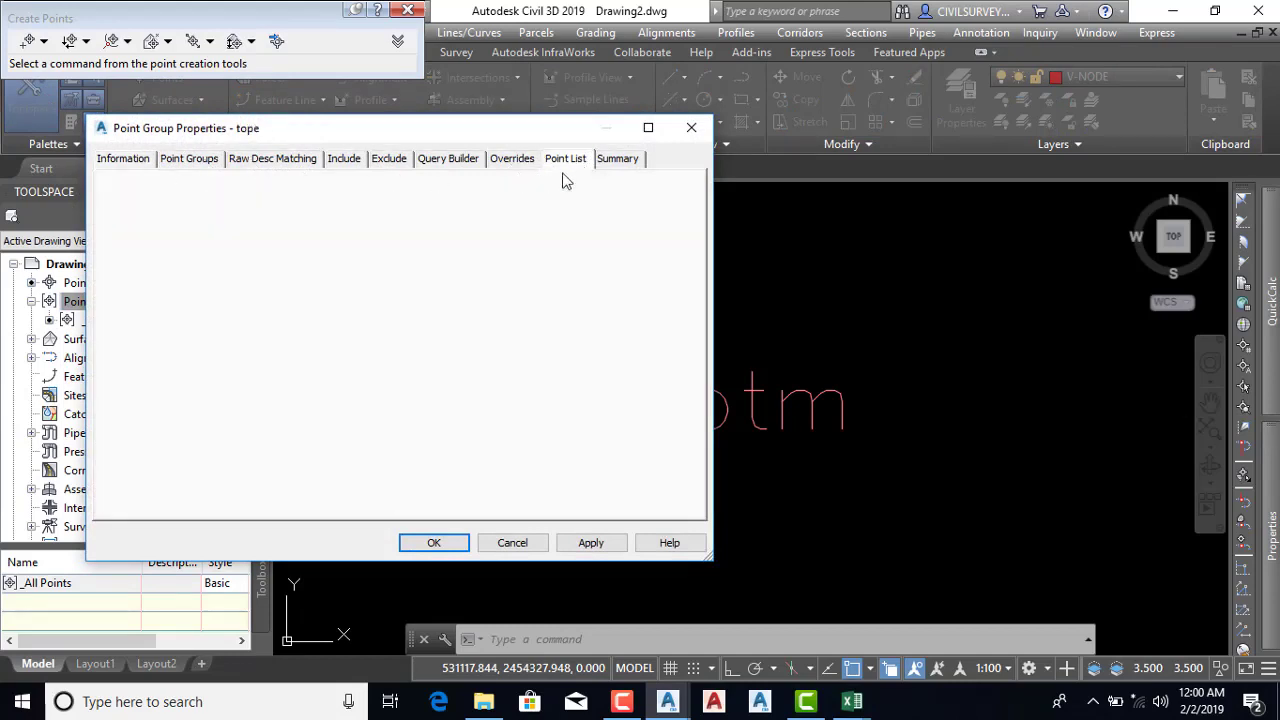
{"action": "left_click", "coordinate": [598, 543]}
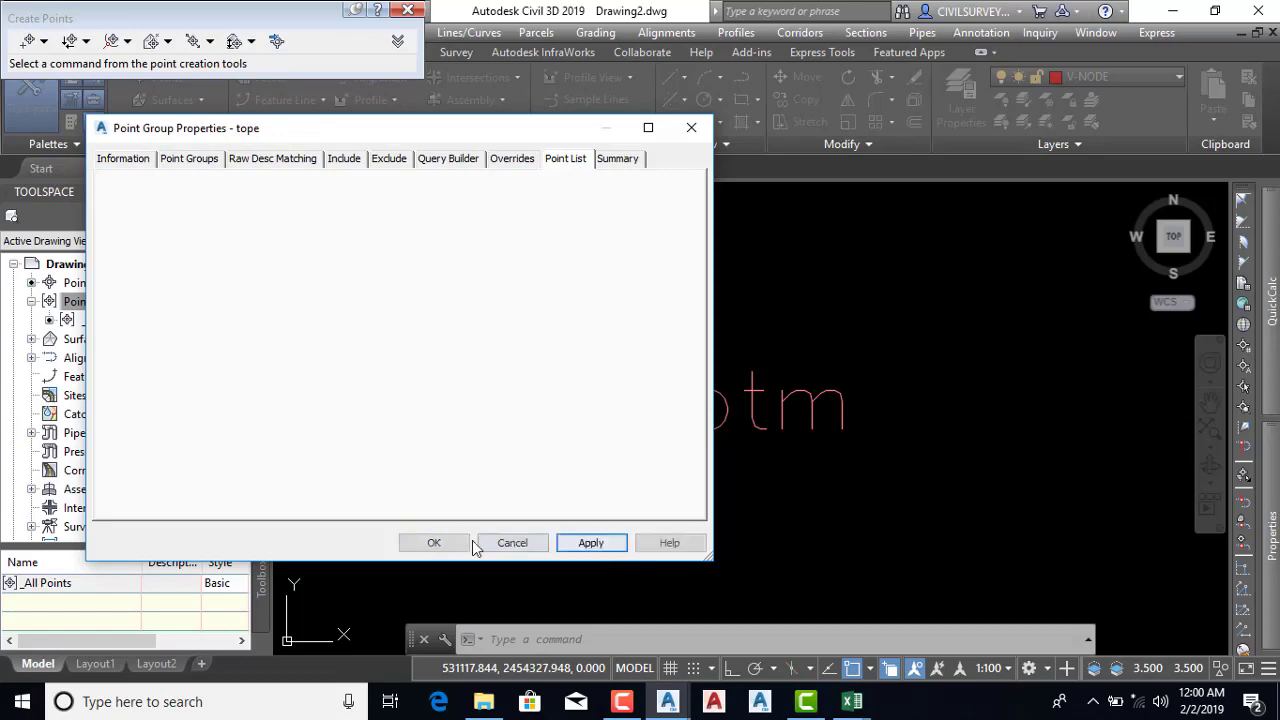
{"action": "left_click", "coordinate": [434, 543]}
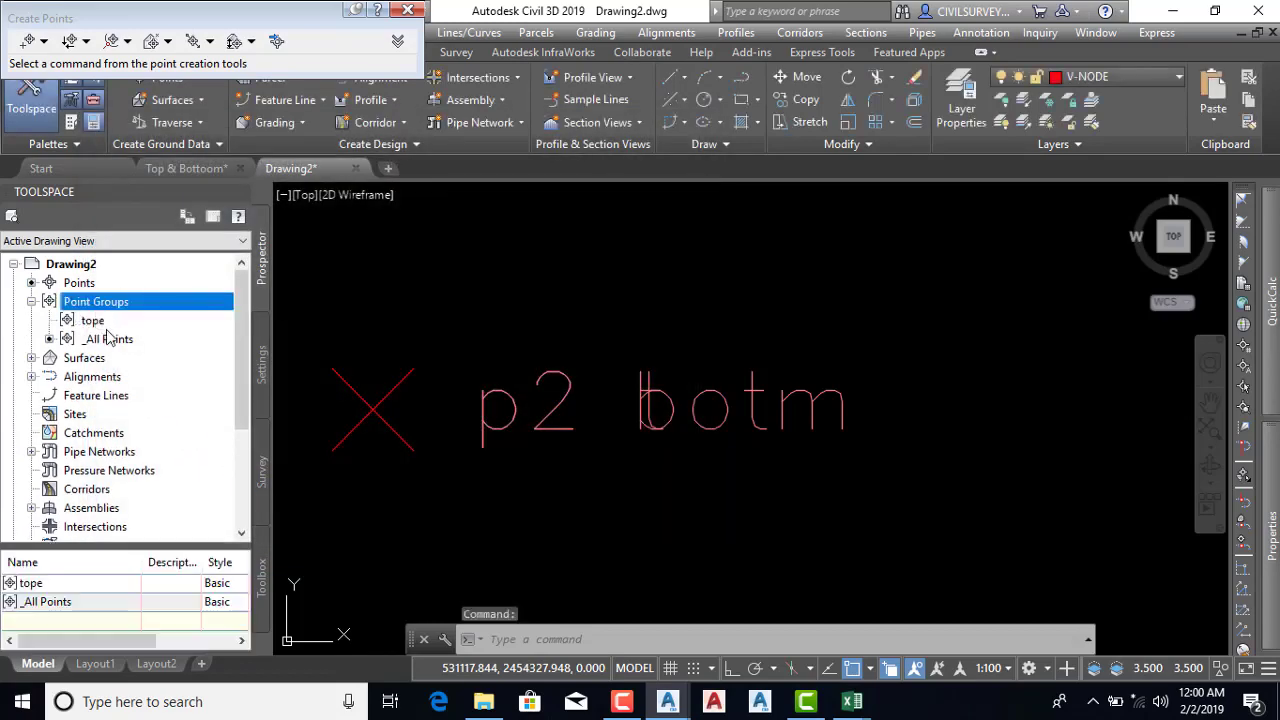
Open the _All Points point list and scroll through its rows
{"action": "left_click", "coordinate": [104, 339]}
{"action": "right_click", "coordinate": [104, 339]}
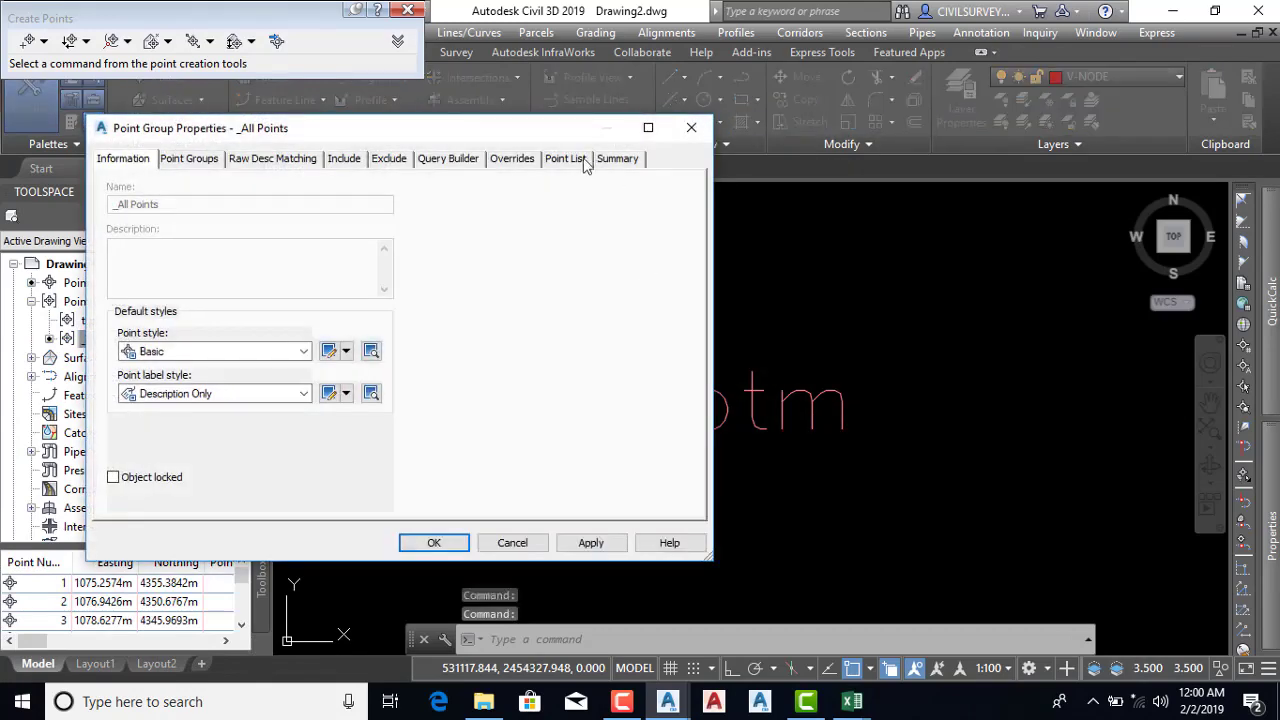
{"action": "left_click", "coordinate": [566, 159]}
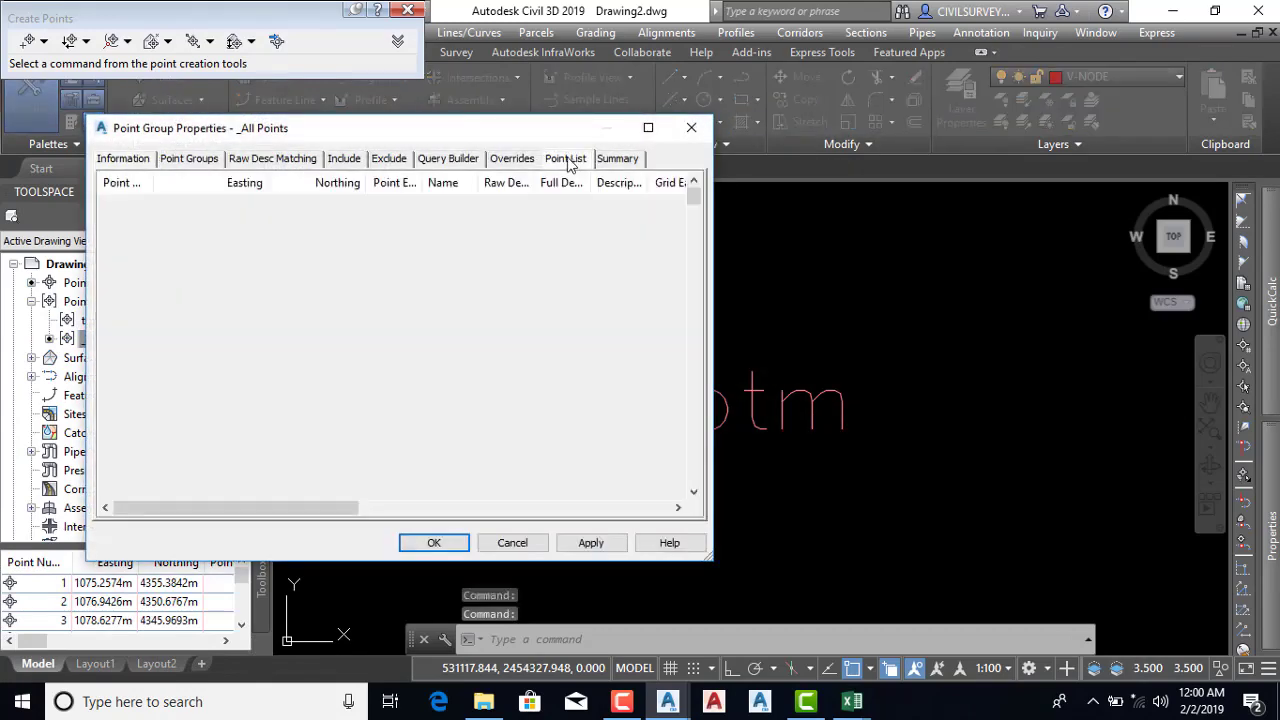
{"action": "scroll", "coordinate": [688, 200], "scroll_direction": "down", "scroll_amount": 1}
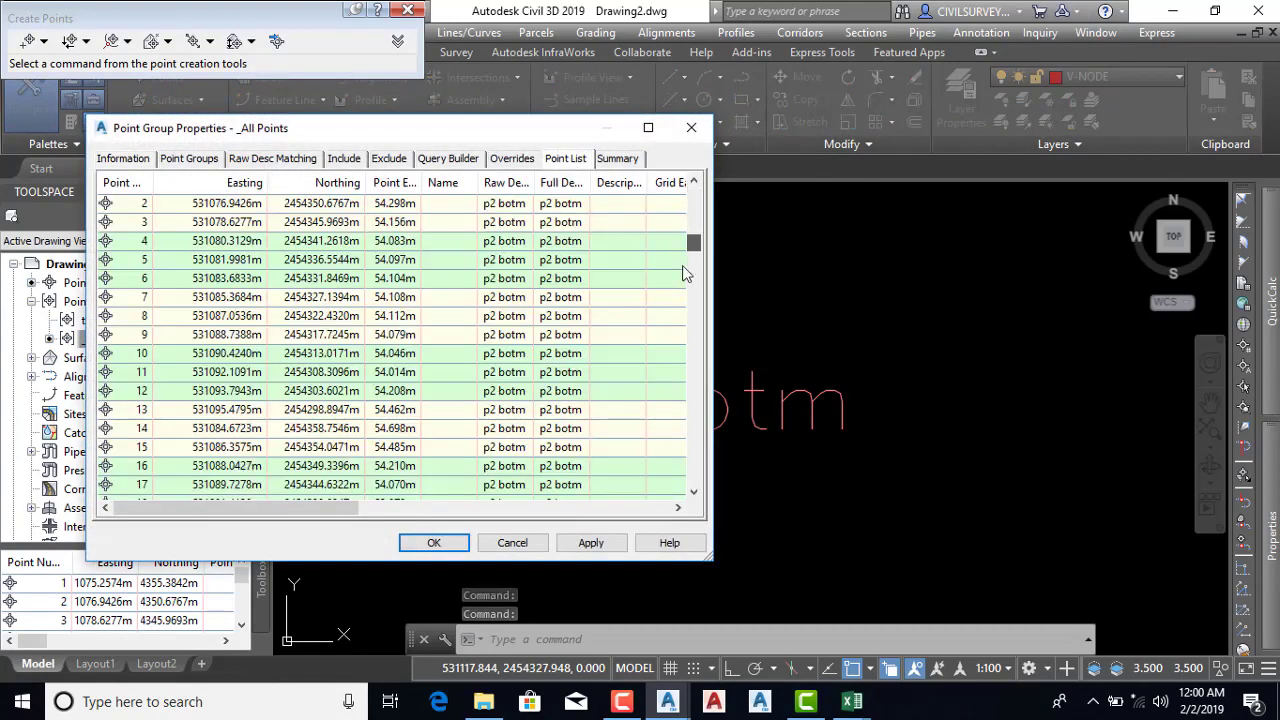
{"action": "left_click_drag", "start_coordinate": [686, 377], "coordinate": [691, 437]}
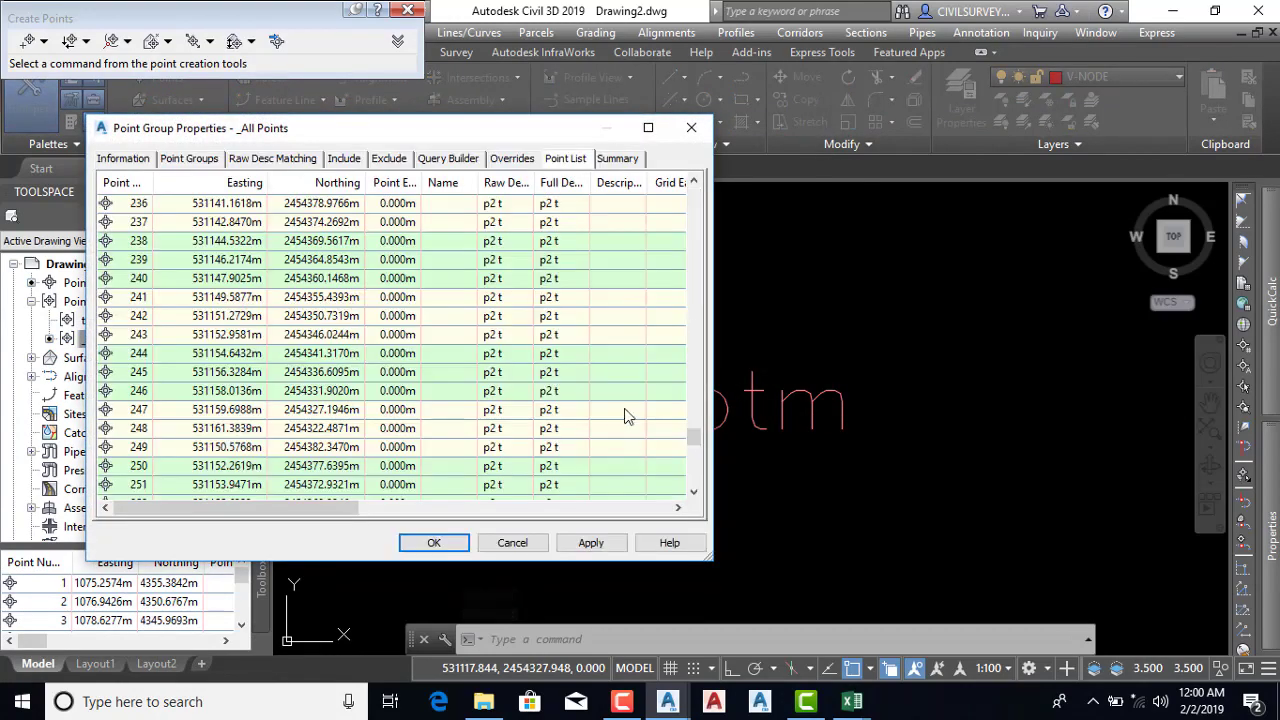
{"action": "scroll", "coordinate": [693, 230], "scroll_direction": "up", "scroll_amount": 20}
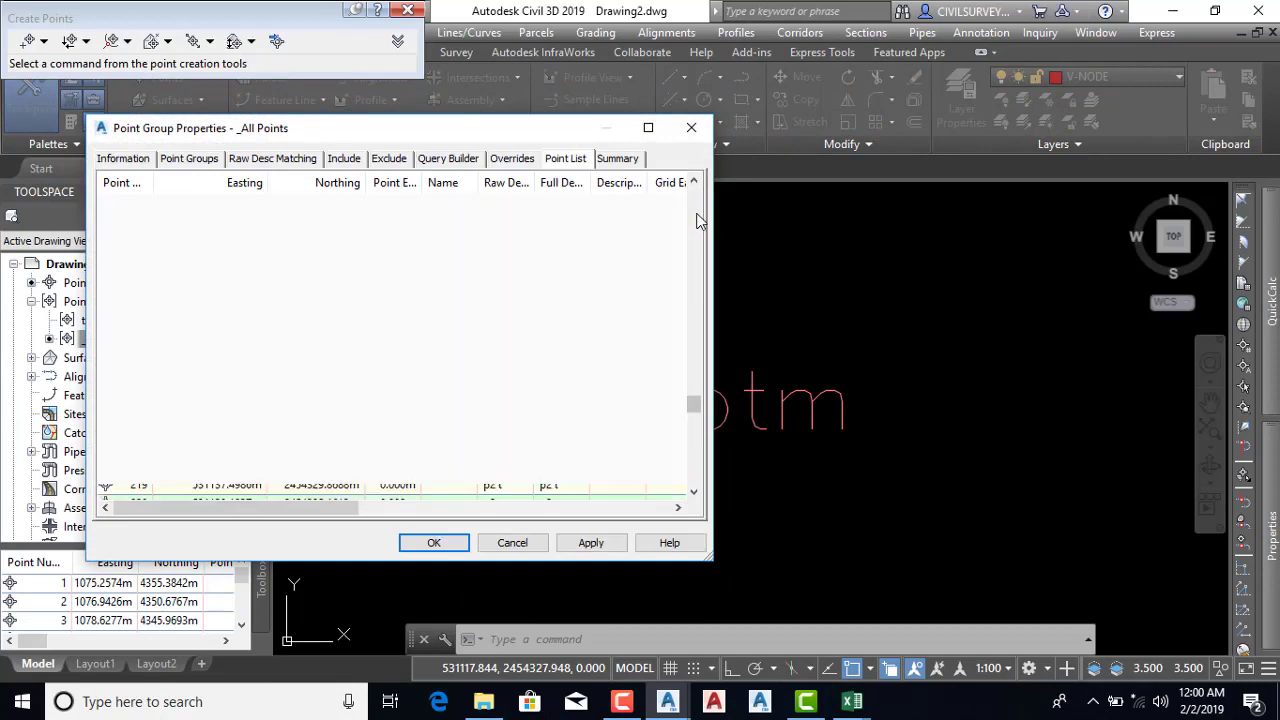
{"action": "scroll", "coordinate": [692, 253], "scroll_direction": "up", "scroll_amount": 5}
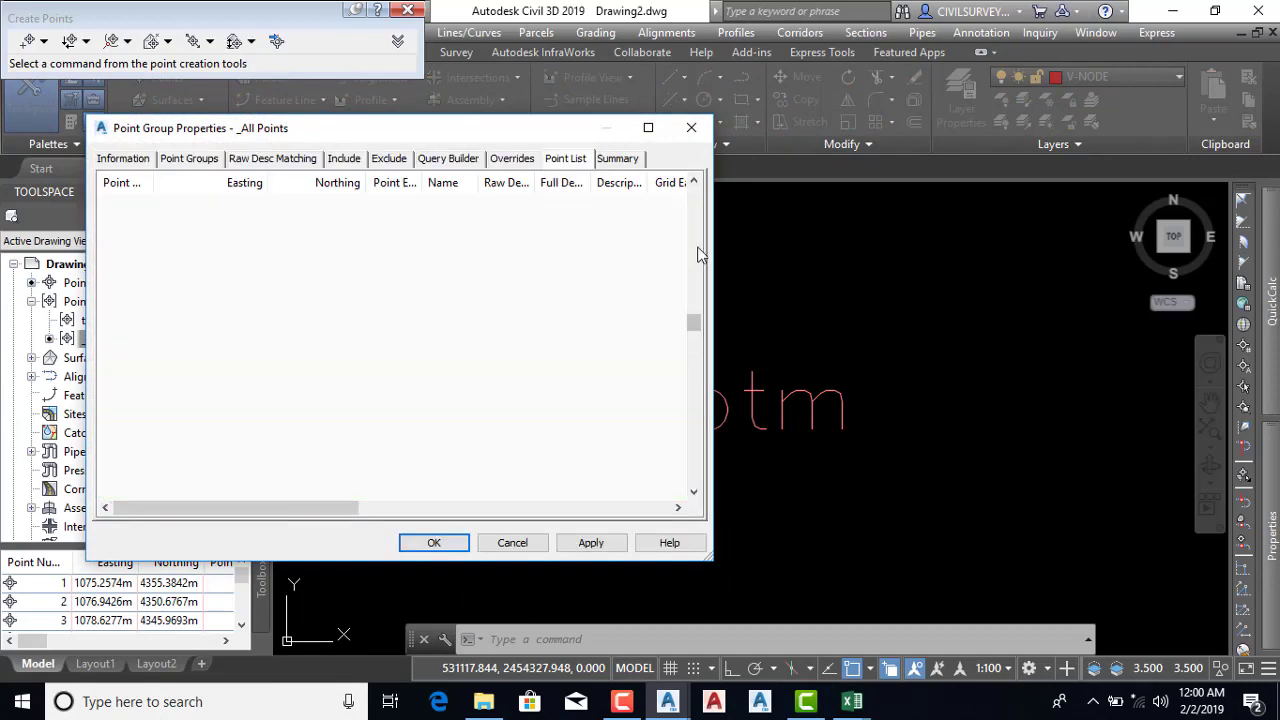
{"action": "left_click", "coordinate": [693, 437]}
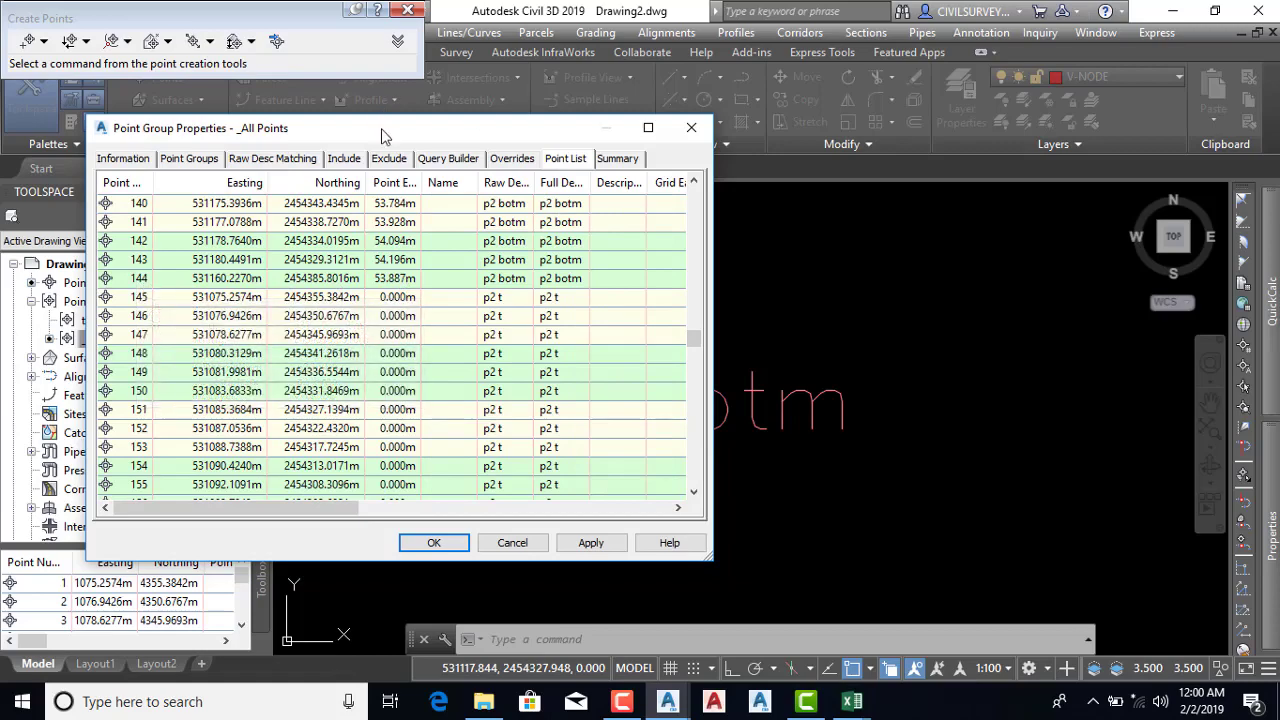
Page through the list to where p2 t points begin after point 144, then close it
{"action": "mouse_move", "coordinate": [383, 135]}
{"action": "left_mouse_down"}
{"action": "mouse_move", "coordinate": [598, 147]}
{"action": "mouse_move", "coordinate": [446, 104]}
{"action": "left_mouse_up"}
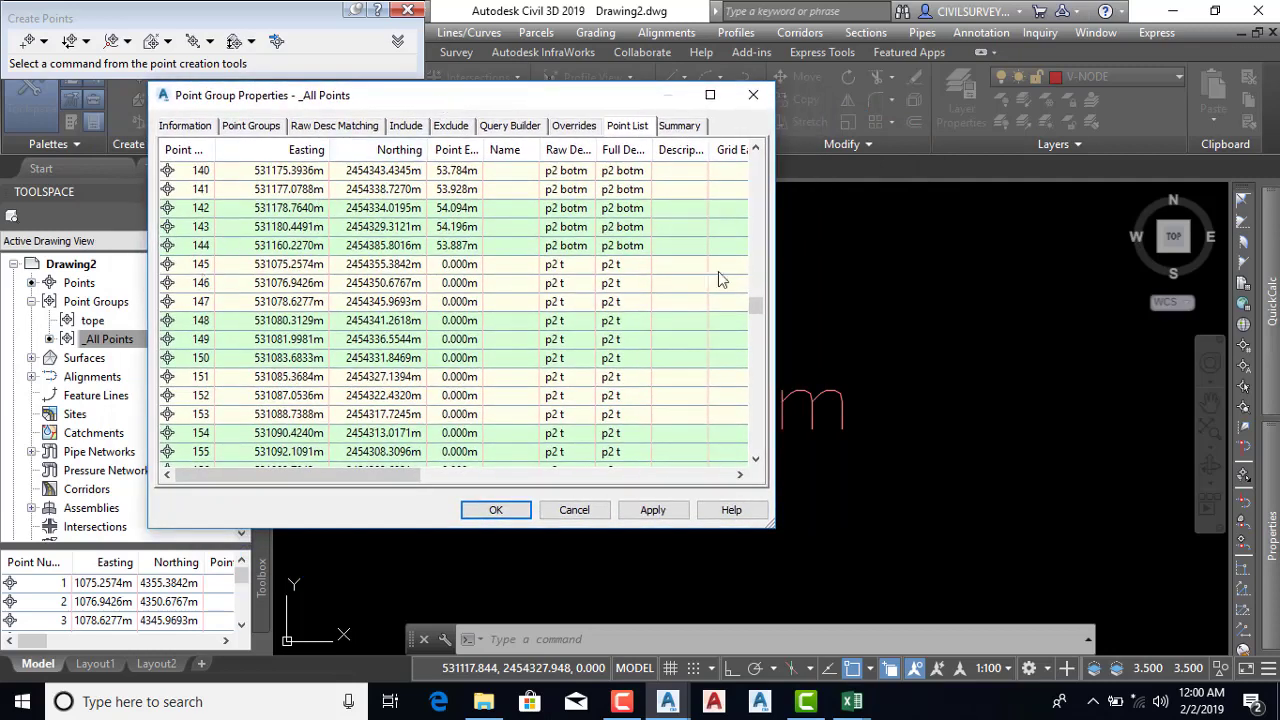
{"action": "left_click_drag", "start_coordinate": [752, 308], "coordinate": [752, 448]}
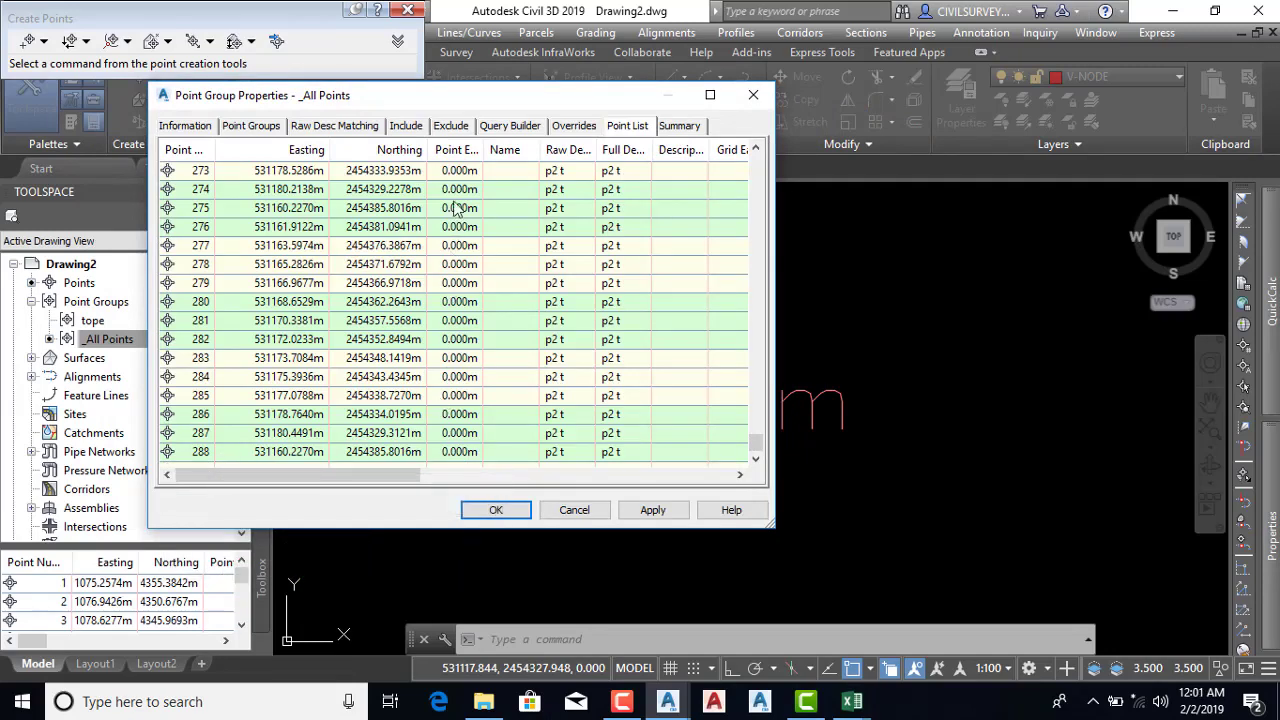
{"action": "left_click", "coordinate": [757, 266]}
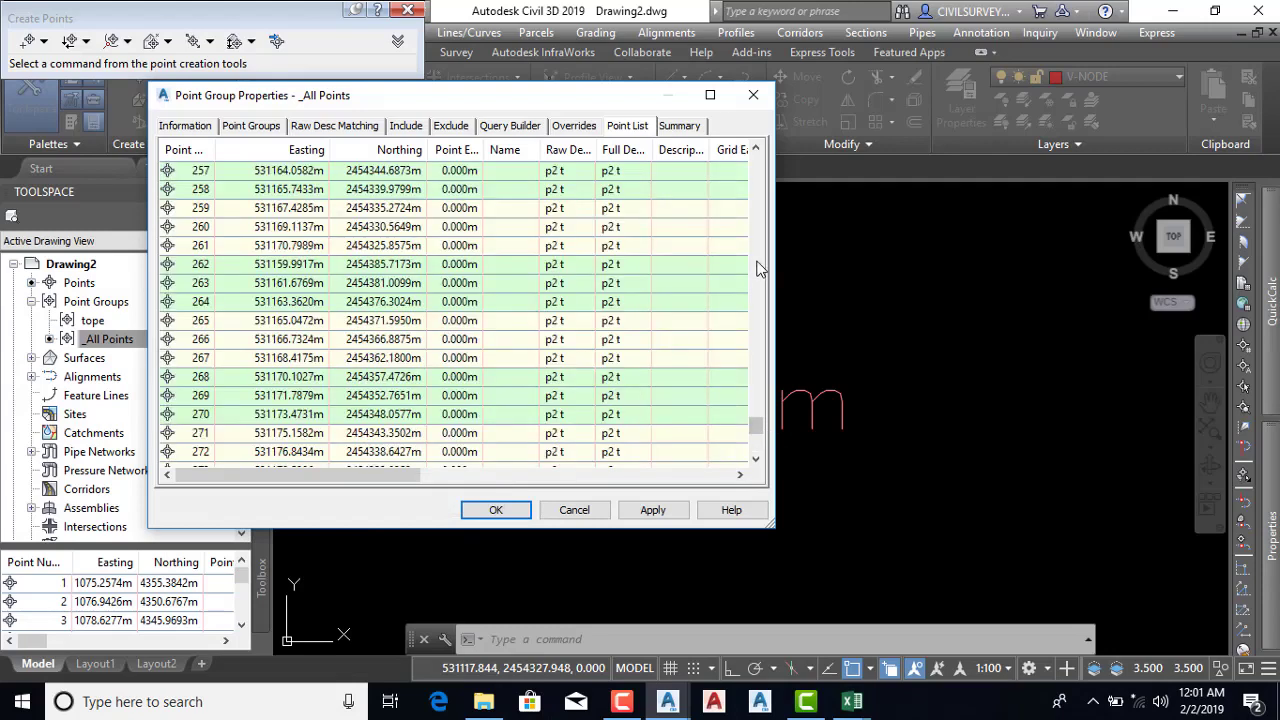
{"action": "double_click", "coordinate": [760, 165]}
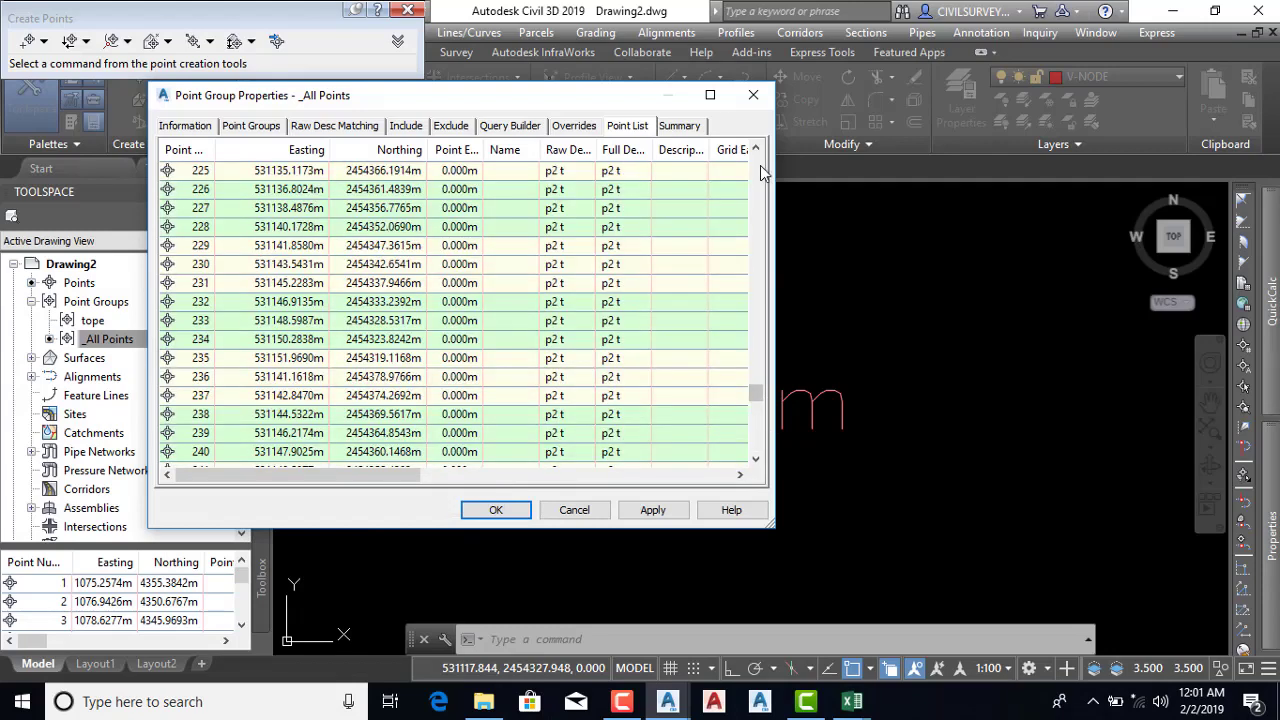
{"action": "left_click_drag", "start_coordinate": [755, 390], "coordinate": [755, 463]}
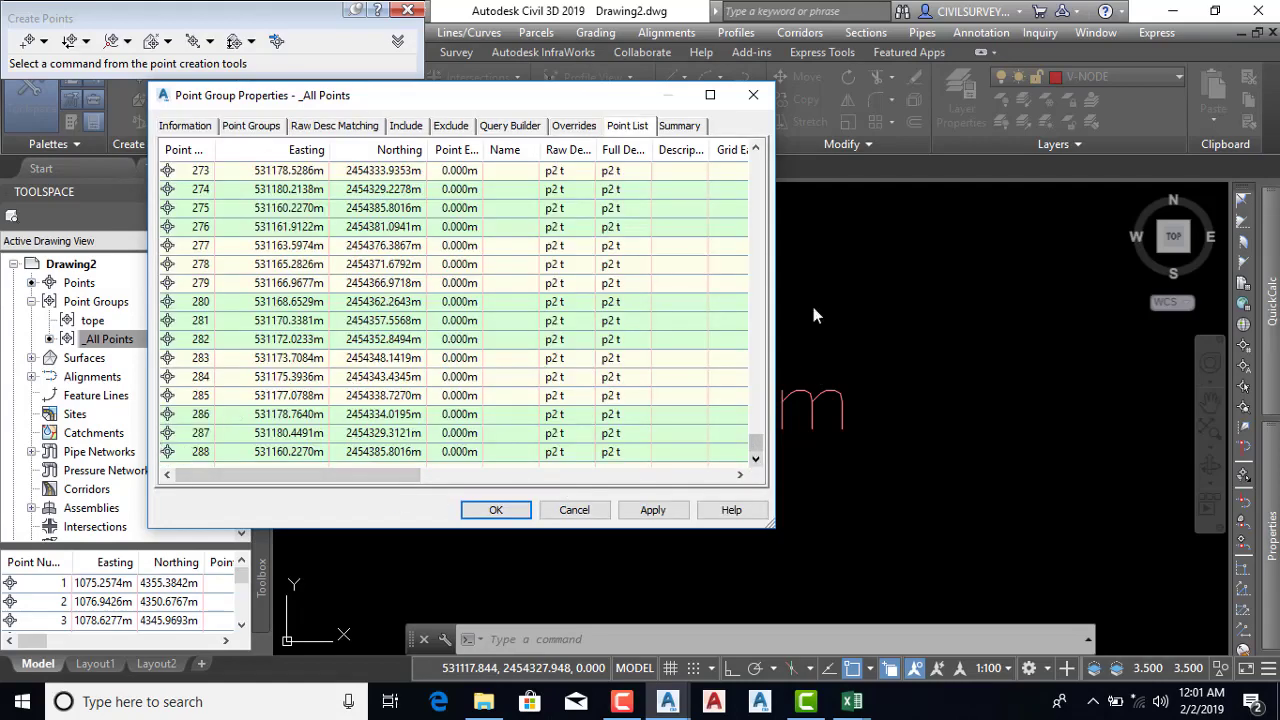
{"action": "left_click", "coordinate": [759, 188]}
{"action": "left_click", "coordinate": [759, 188]}
{"action": "left_click", "coordinate": [759, 188]}
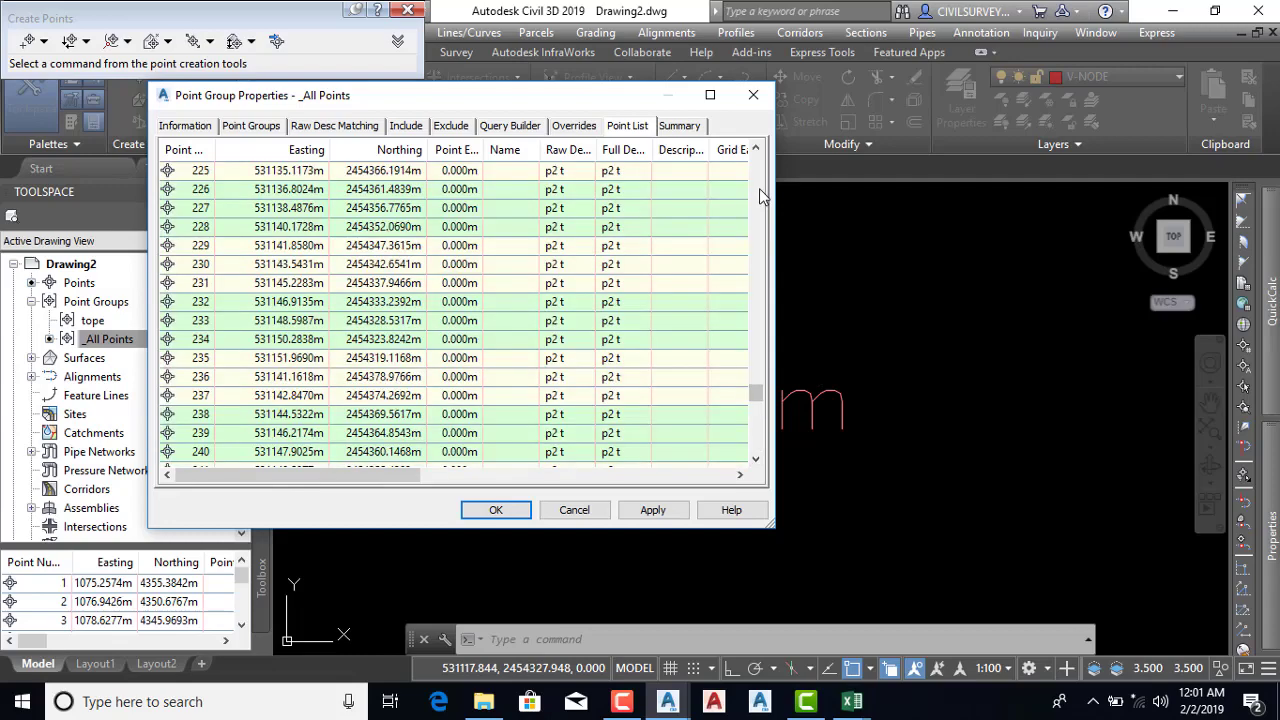
{"action": "left_click", "coordinate": [759, 188]}
{"action": "left_click", "coordinate": [759, 188]}
{"action": "left_click", "coordinate": [759, 188]}
{"action": "left_click", "coordinate": [759, 188]}
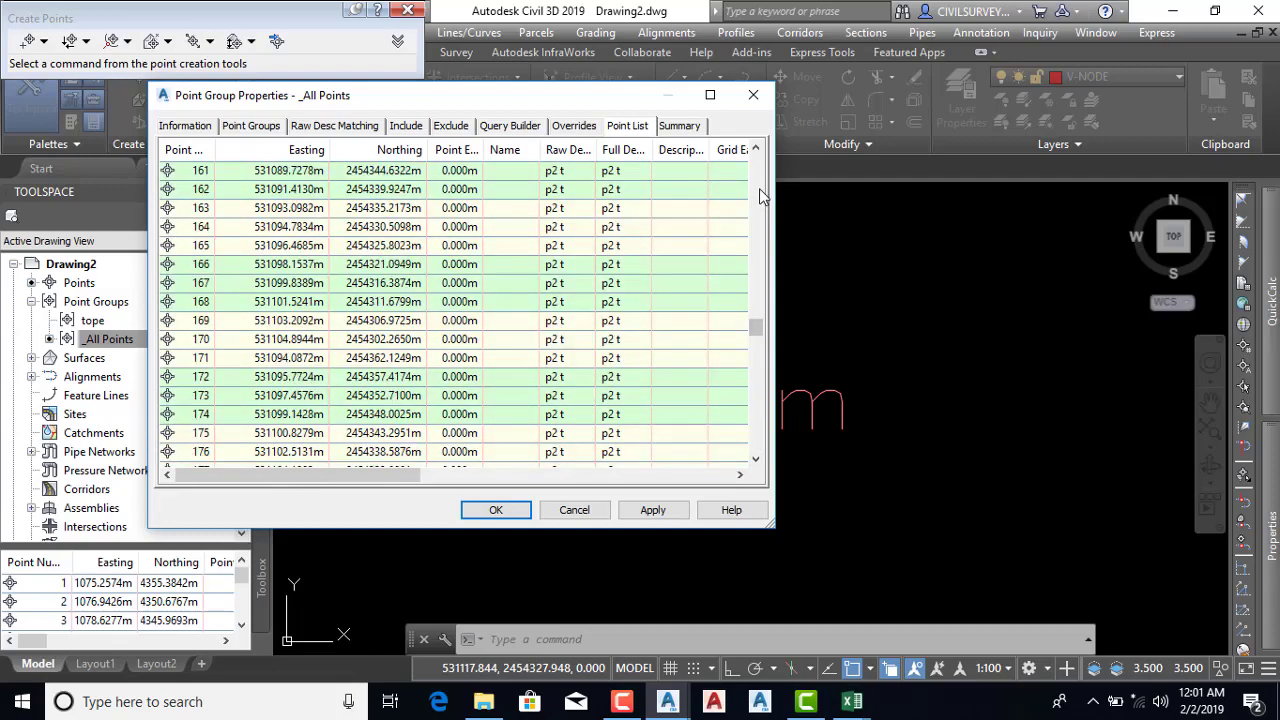
{"action": "left_click", "coordinate": [759, 188]}
{"action": "left_click", "coordinate": [760, 195]}
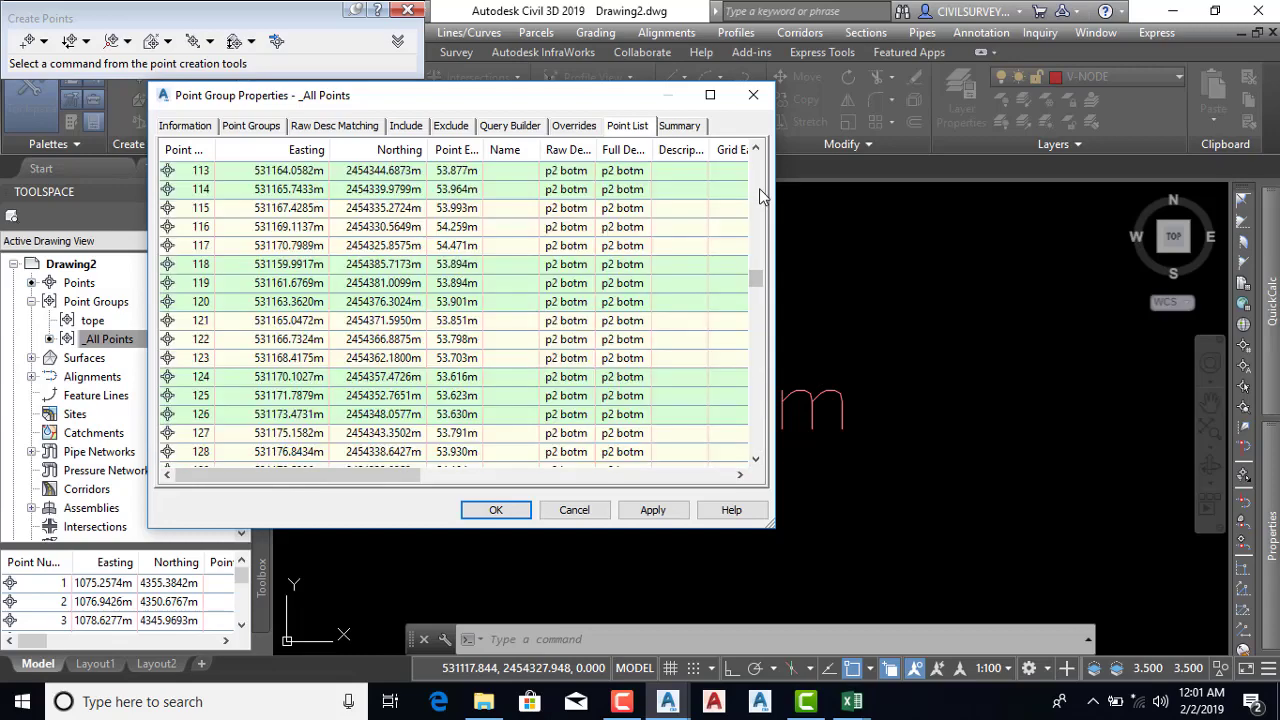
{"action": "left_click", "coordinate": [758, 396]}
{"action": "left_click", "coordinate": [758, 396]}
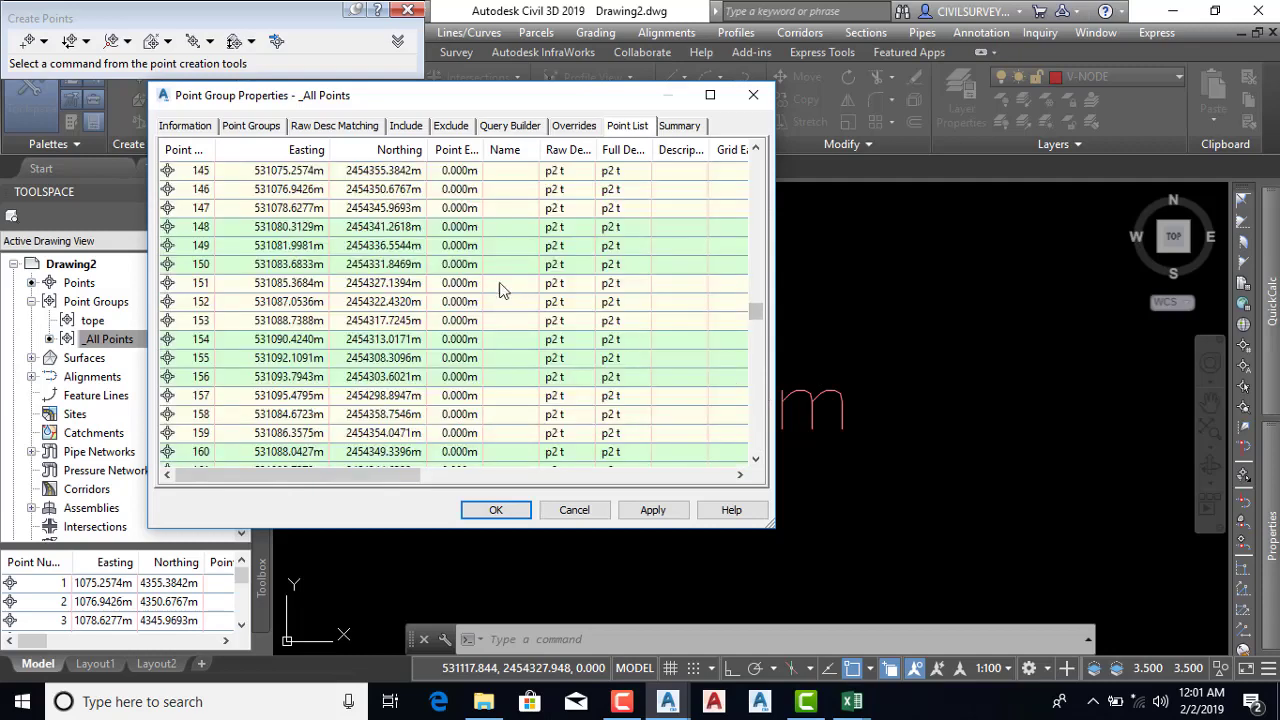
{"action": "left_click", "coordinate": [756, 150]}
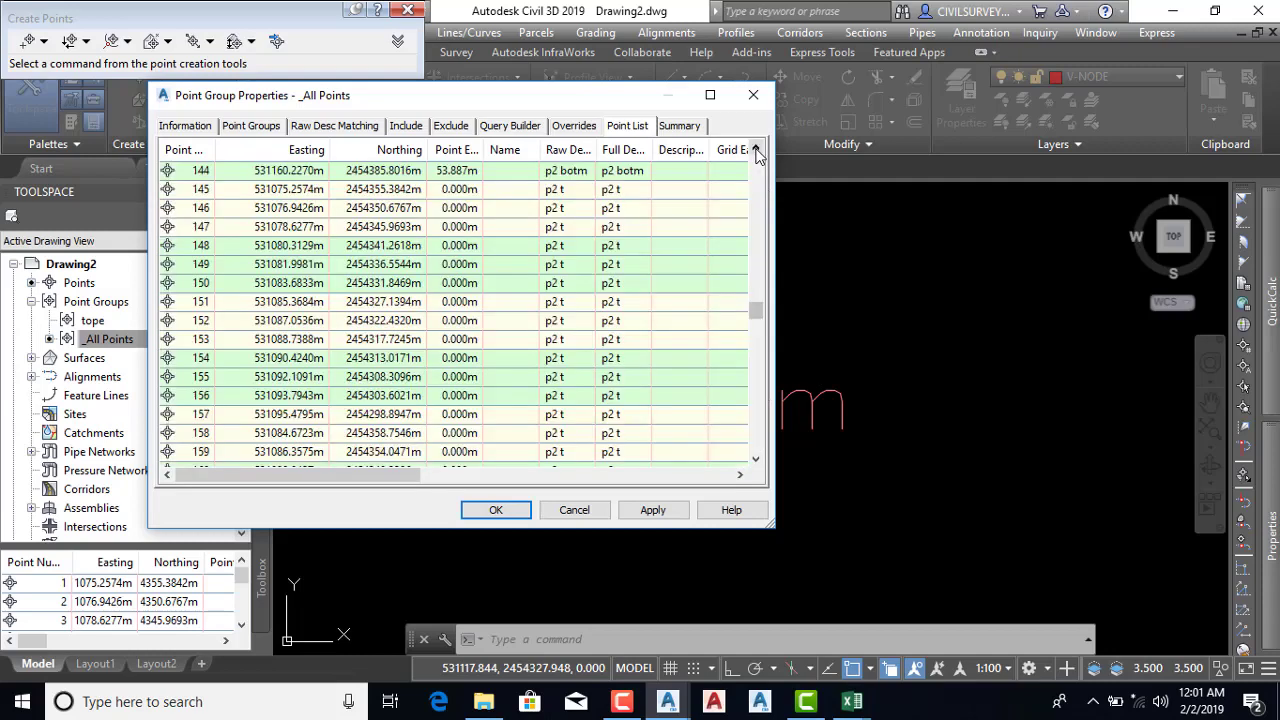
{"action": "left_click", "coordinate": [753, 94]}
Include points numbered 144-284 in the tope group and apply the change
{"action": "right_click", "coordinate": [90, 321]}
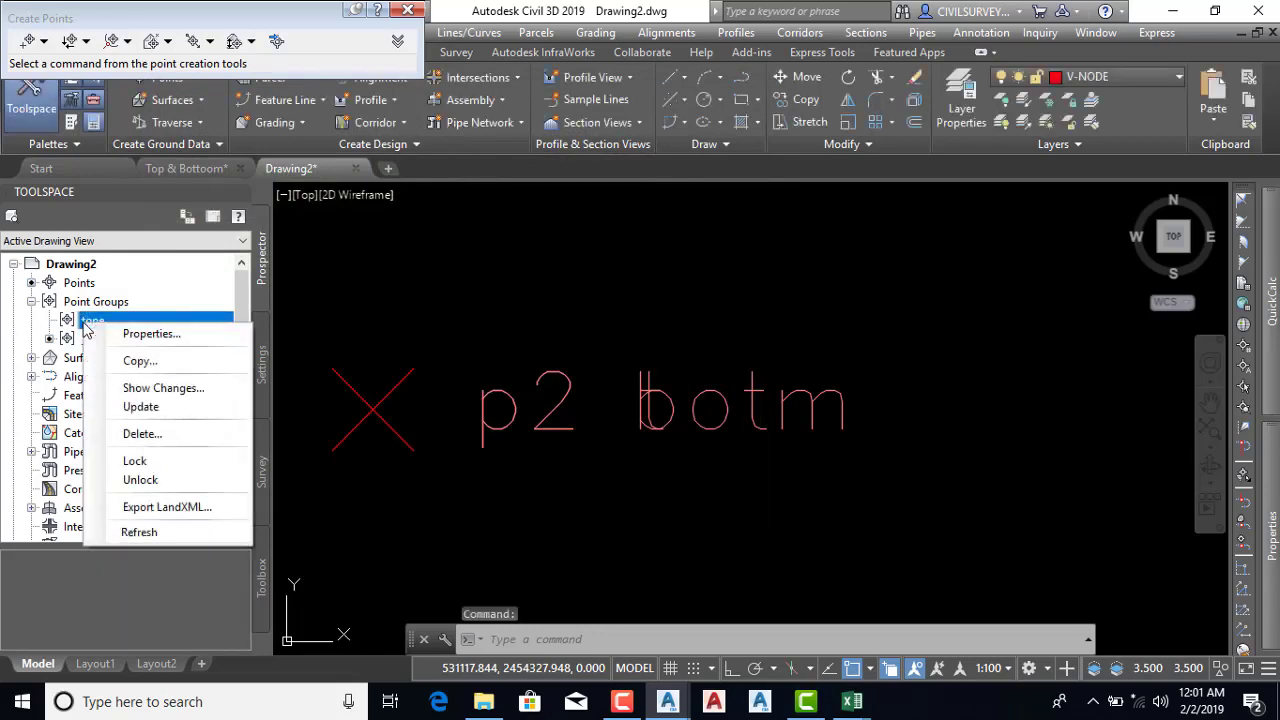
{"action": "left_click", "coordinate": [145, 334]}
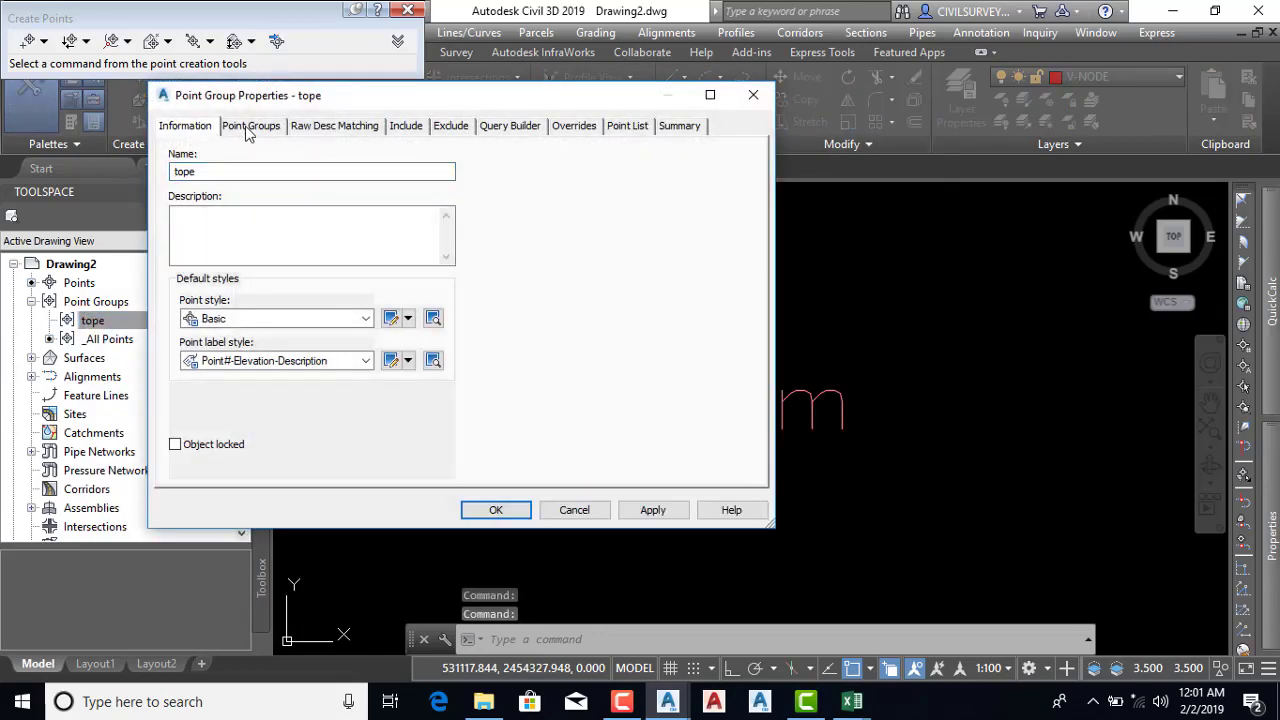
{"action": "left_click", "coordinate": [405, 131]}
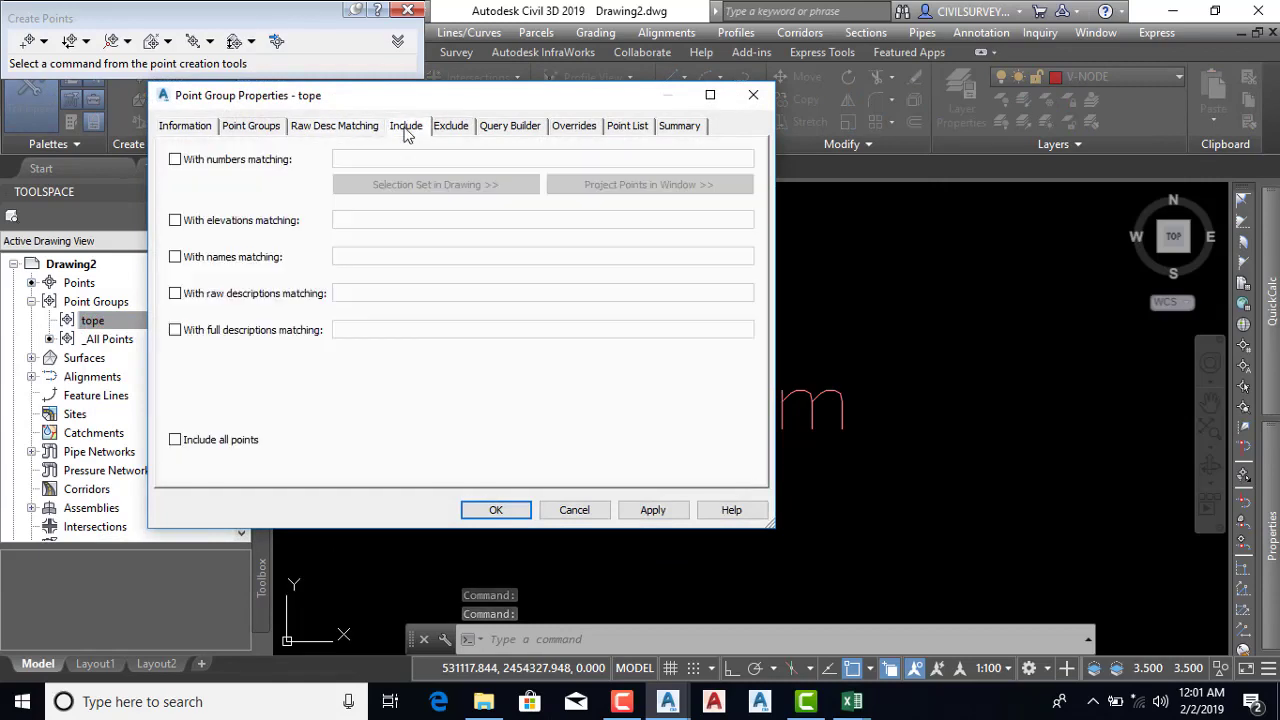
{"action": "left_click", "coordinate": [175, 159]}
{"action": "left_click", "coordinate": [384, 159]}
{"action": "type", "text": "144-284"}
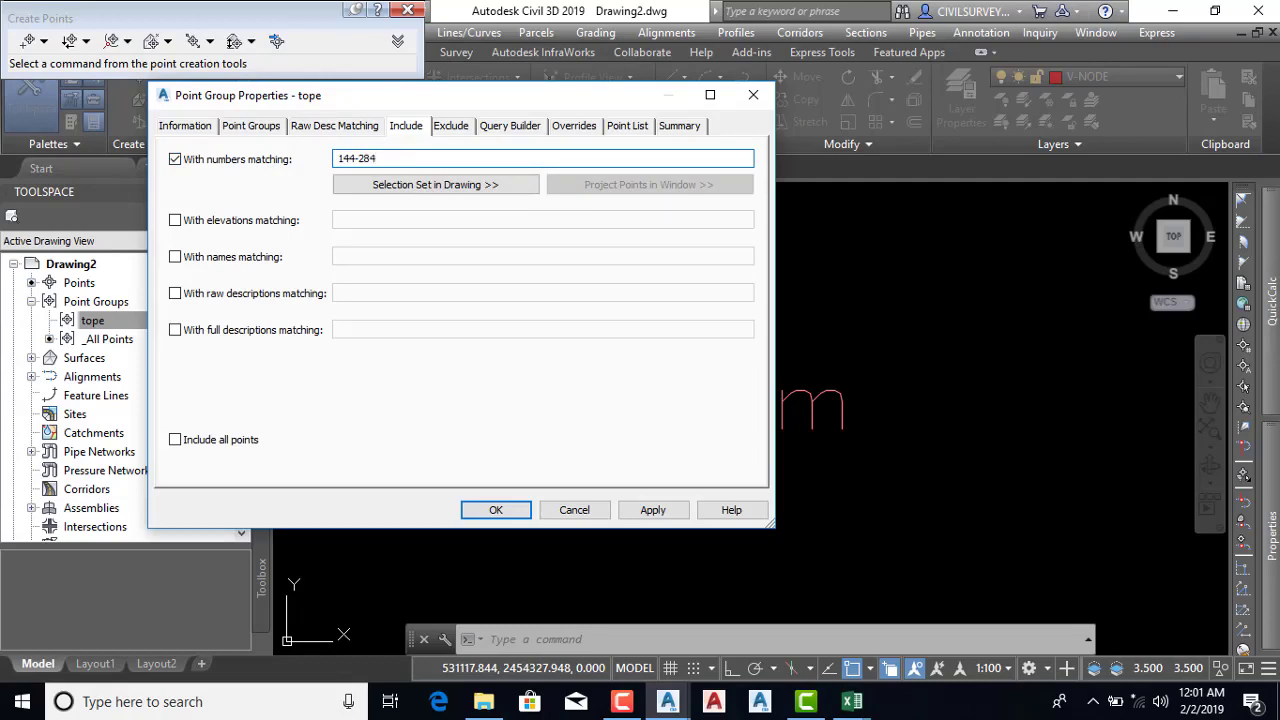
{"action": "left_click", "coordinate": [655, 510]}
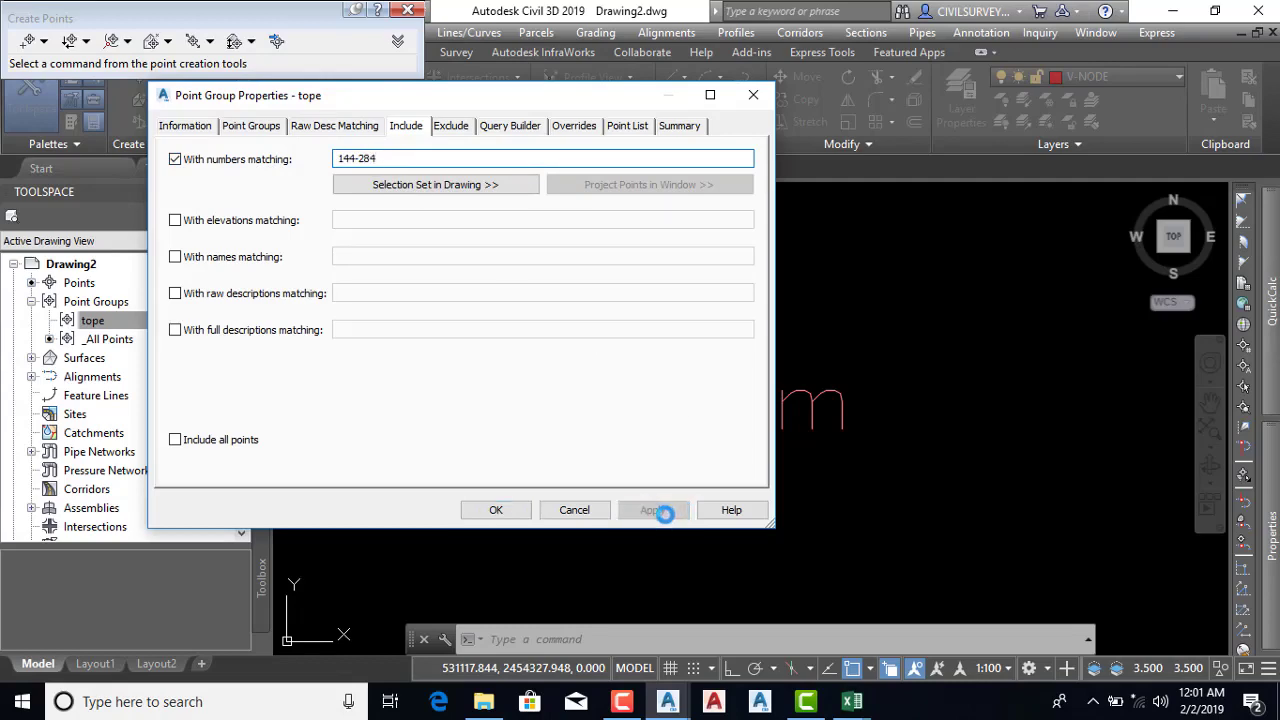
{"action": "left_click", "coordinate": [497, 510]}
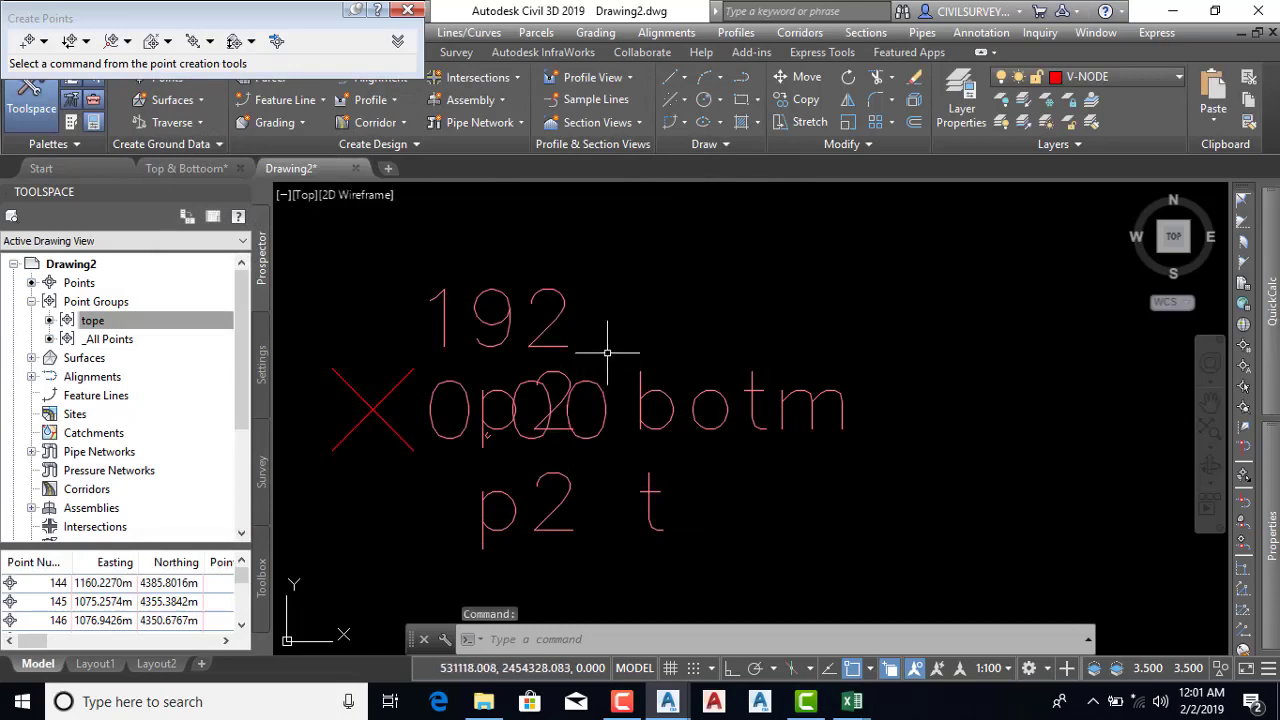
{"action": "scroll", "coordinate": [590, 370], "scroll_direction": "down", "scroll_amount": 4}
{"action": "scroll", "coordinate": [571, 423], "scroll_direction": "down", "scroll_amount": 6}
{"action": "scroll", "coordinate": [571, 423], "scroll_direction": "down", "scroll_amount": 2}
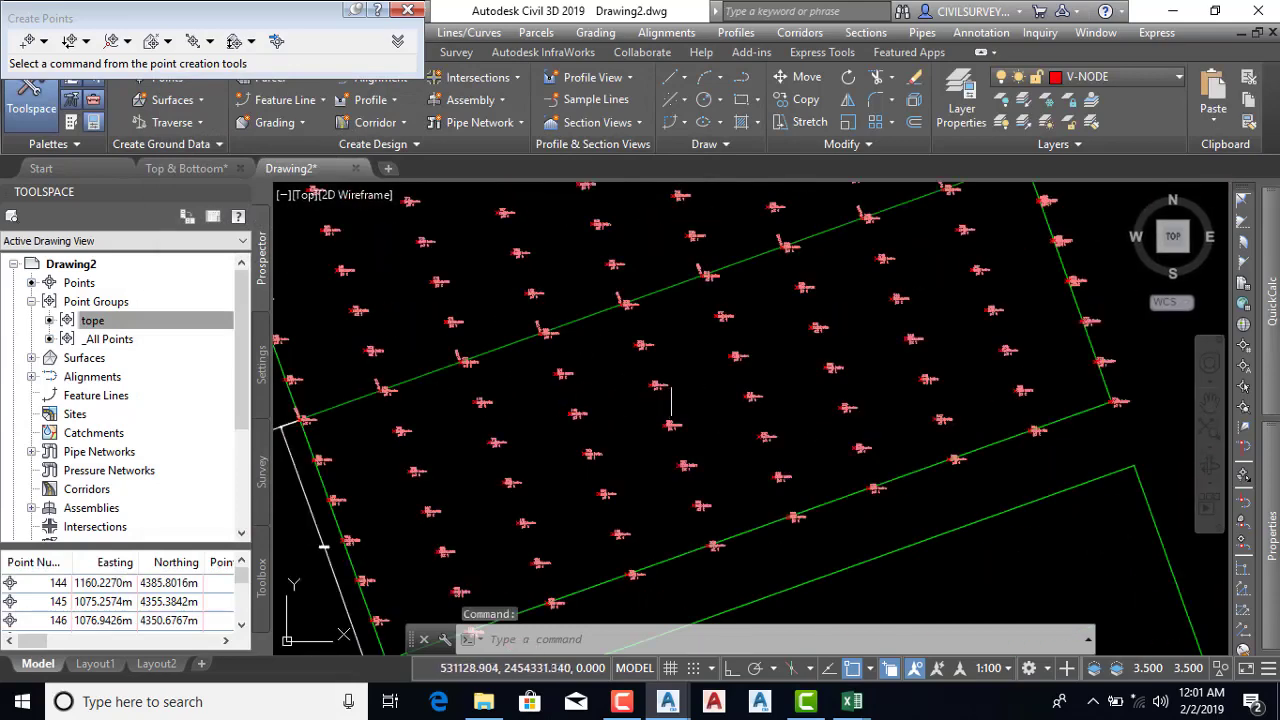
{"action": "scroll", "coordinate": [669, 377], "scroll_direction": "up", "scroll_amount": 6}
{"action": "scroll", "coordinate": [616, 405], "scroll_direction": "up", "scroll_amount": 2}
{"action": "scroll", "coordinate": [616, 405], "scroll_direction": "down", "scroll_amount": 2}
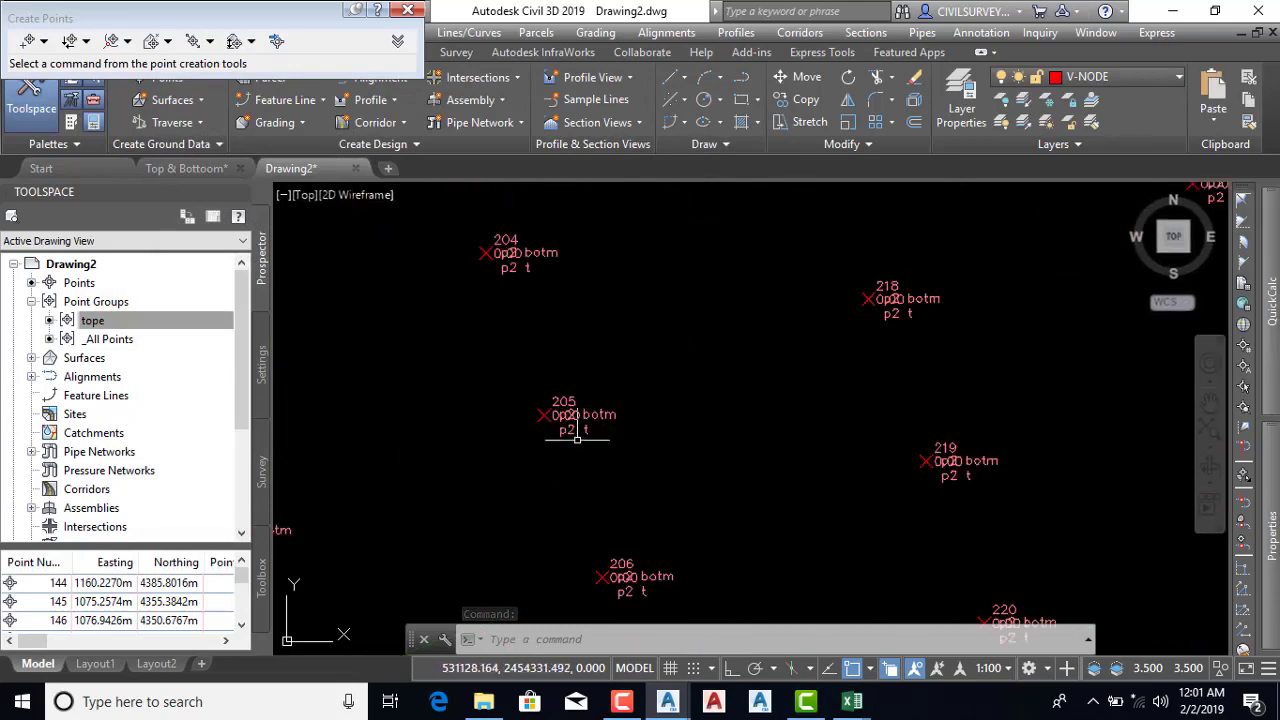
{"action": "left_click", "coordinate": [77, 318]}
{"action": "right_click", "coordinate": [91, 326]}
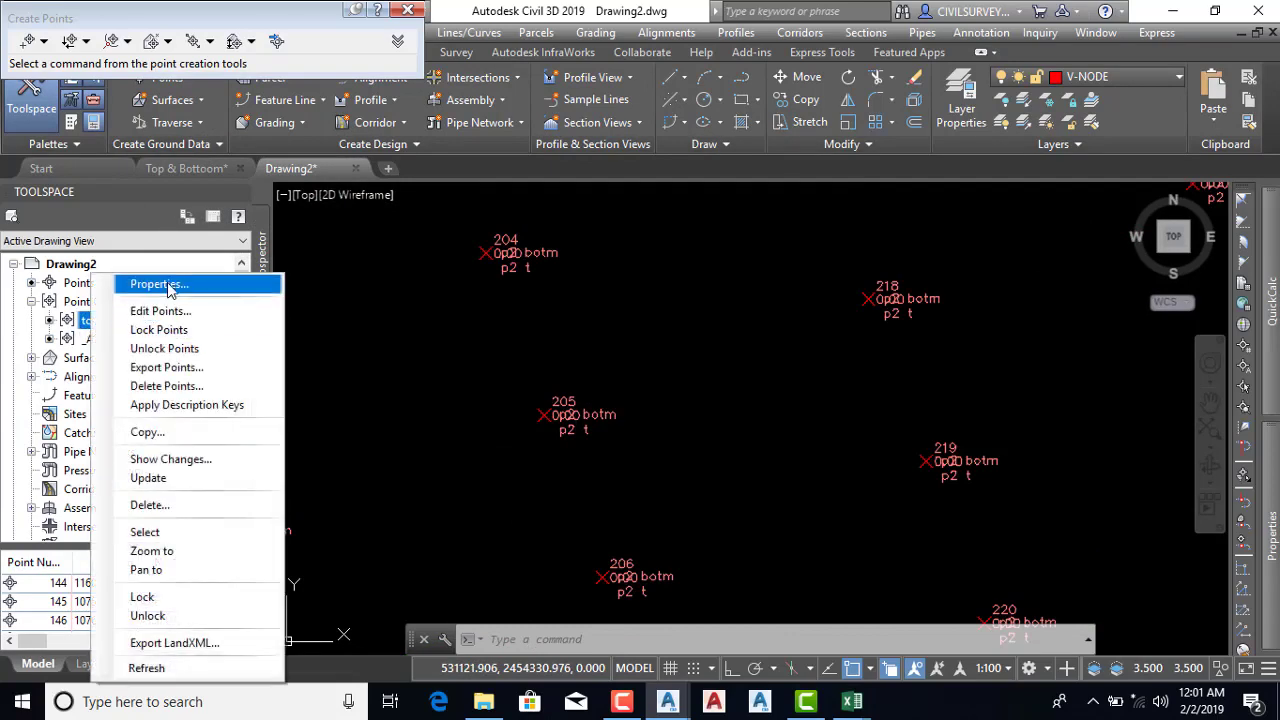
{"action": "left_click", "coordinate": [96, 340]}
{"action": "right_click", "coordinate": [96, 345]}
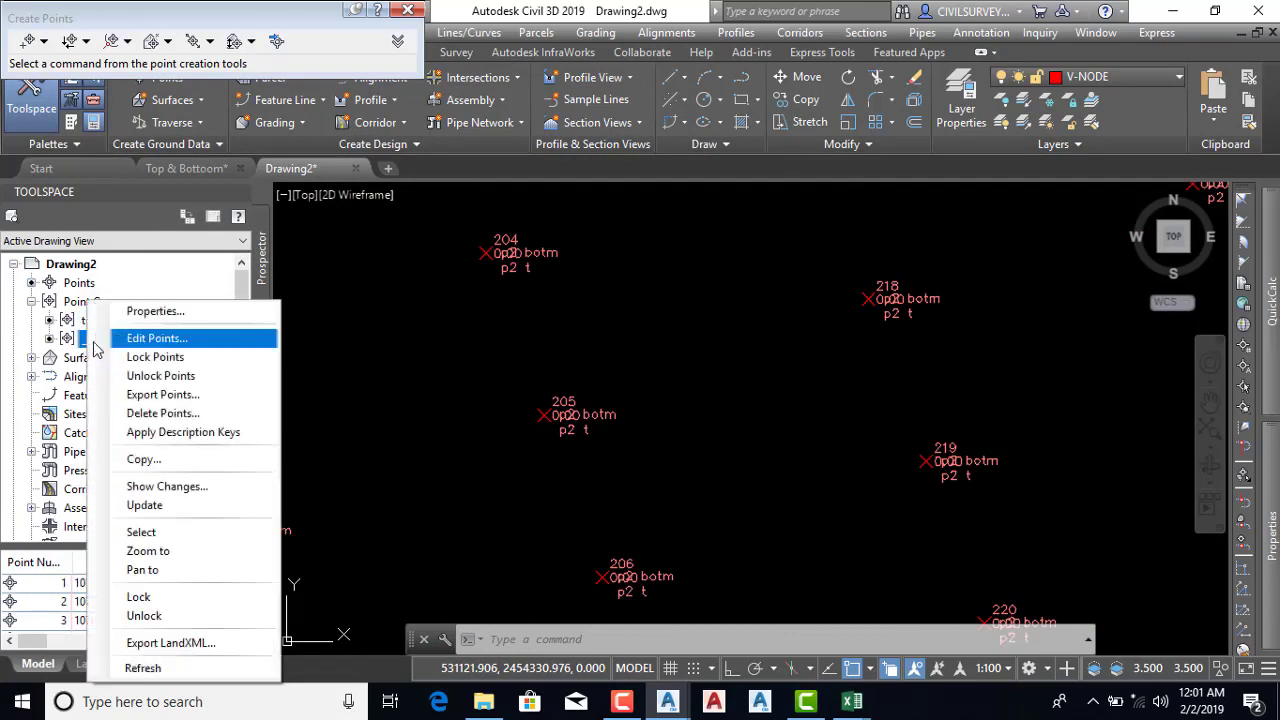
{"action": "left_click", "coordinate": [163, 316]}
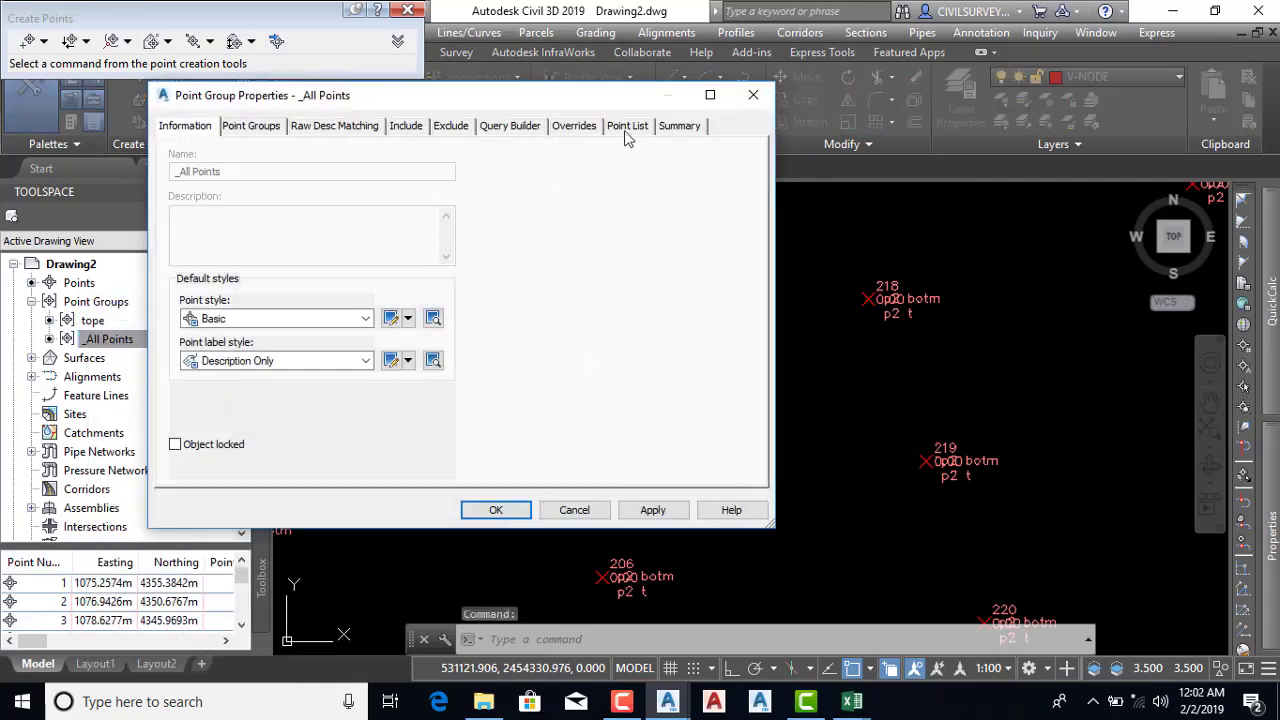
{"action": "left_click", "coordinate": [626, 126]}
{"action": "left_click_drag", "start_coordinate": [756, 165], "coordinate": [756, 455]}
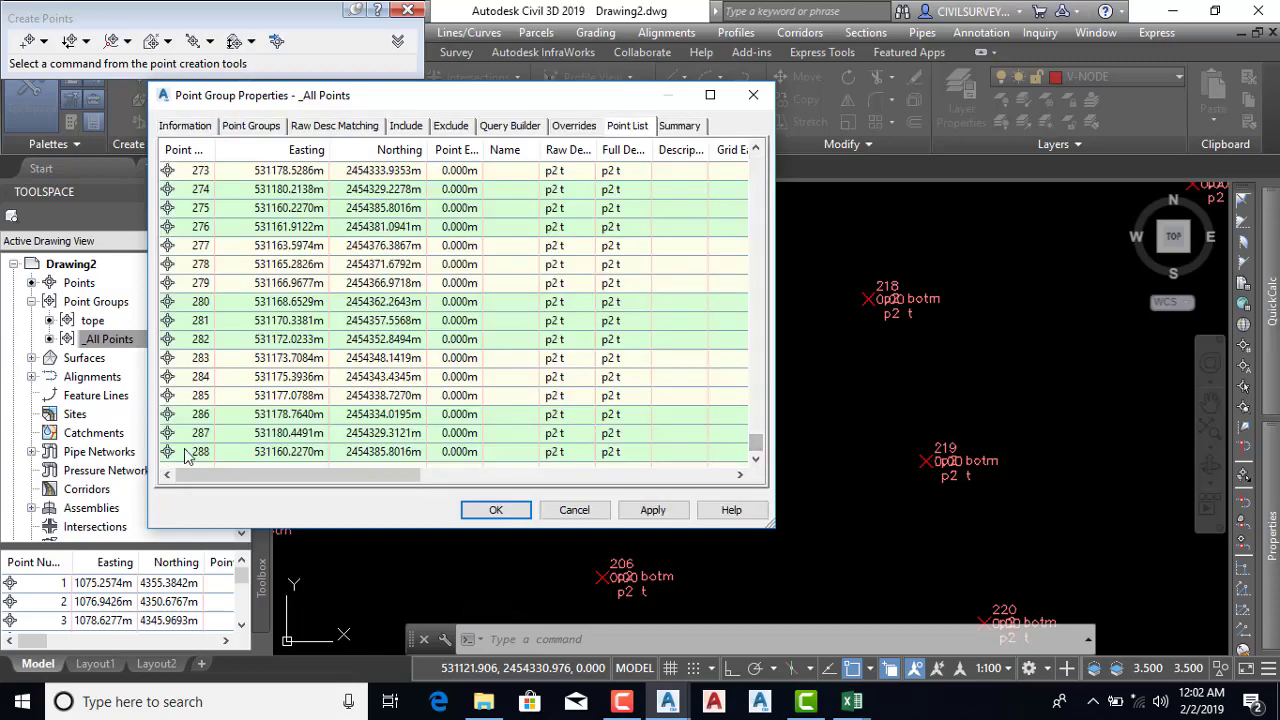
{"action": "left_click", "coordinate": [753, 94]}
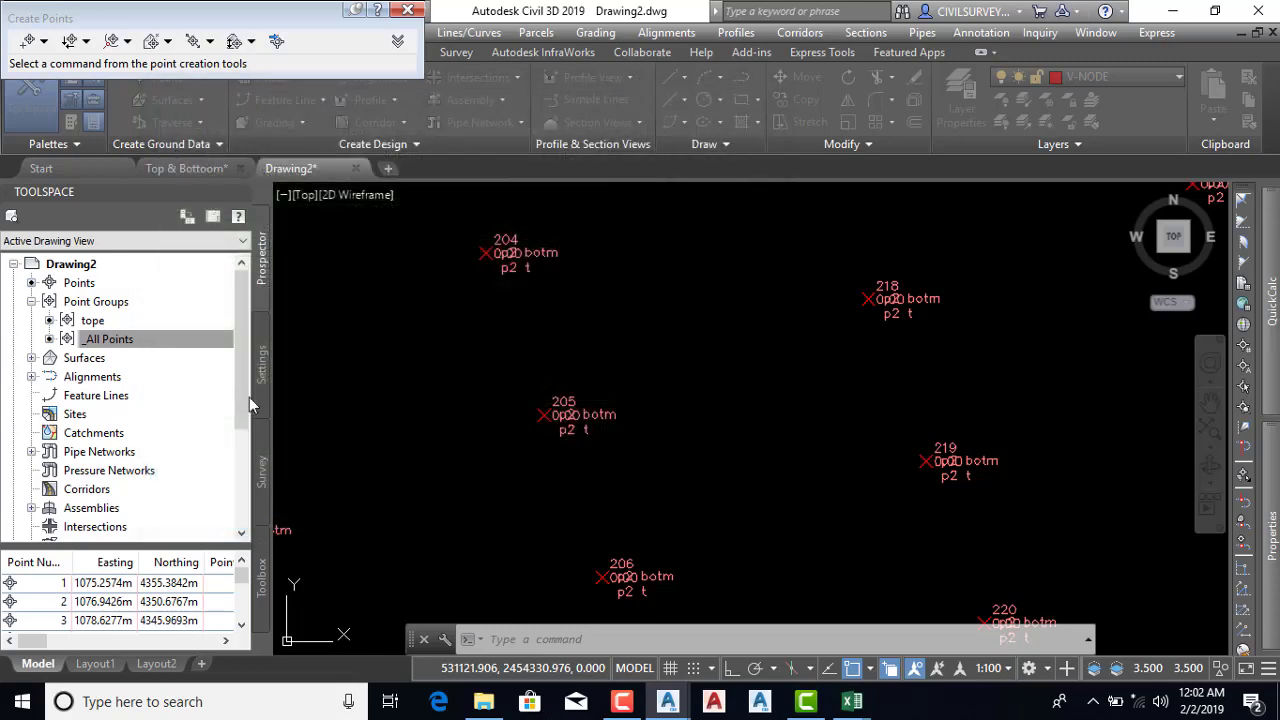
{"action": "right_click", "coordinate": [90, 321]}
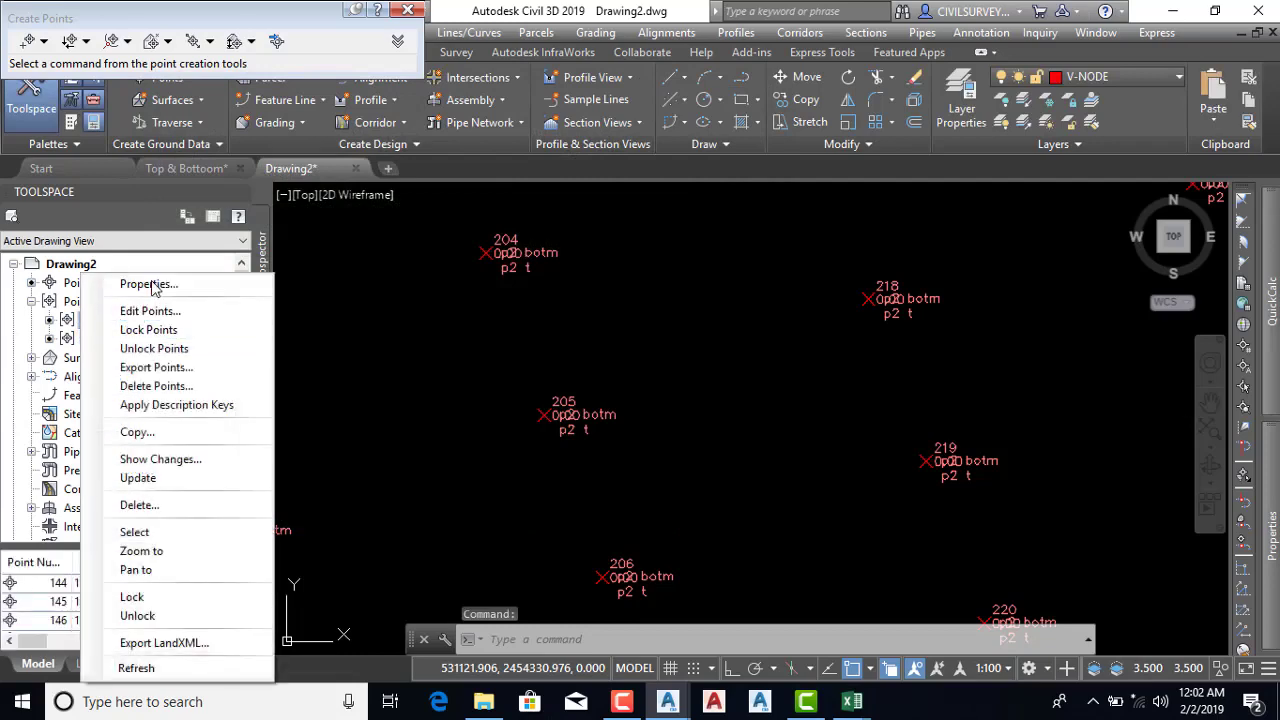
Change tope's point number range to 144-288 and its point style to Standard
{"action": "left_click", "coordinate": [140, 283]}
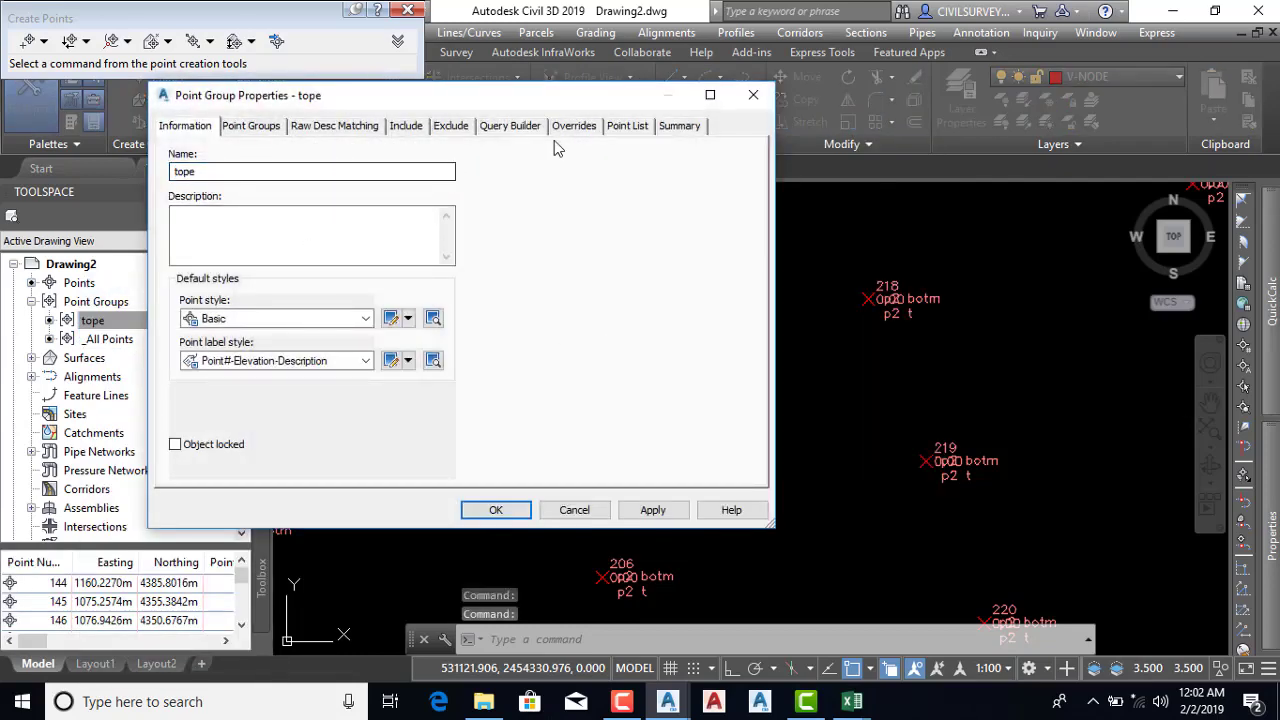
{"action": "left_click", "coordinate": [620, 126]}
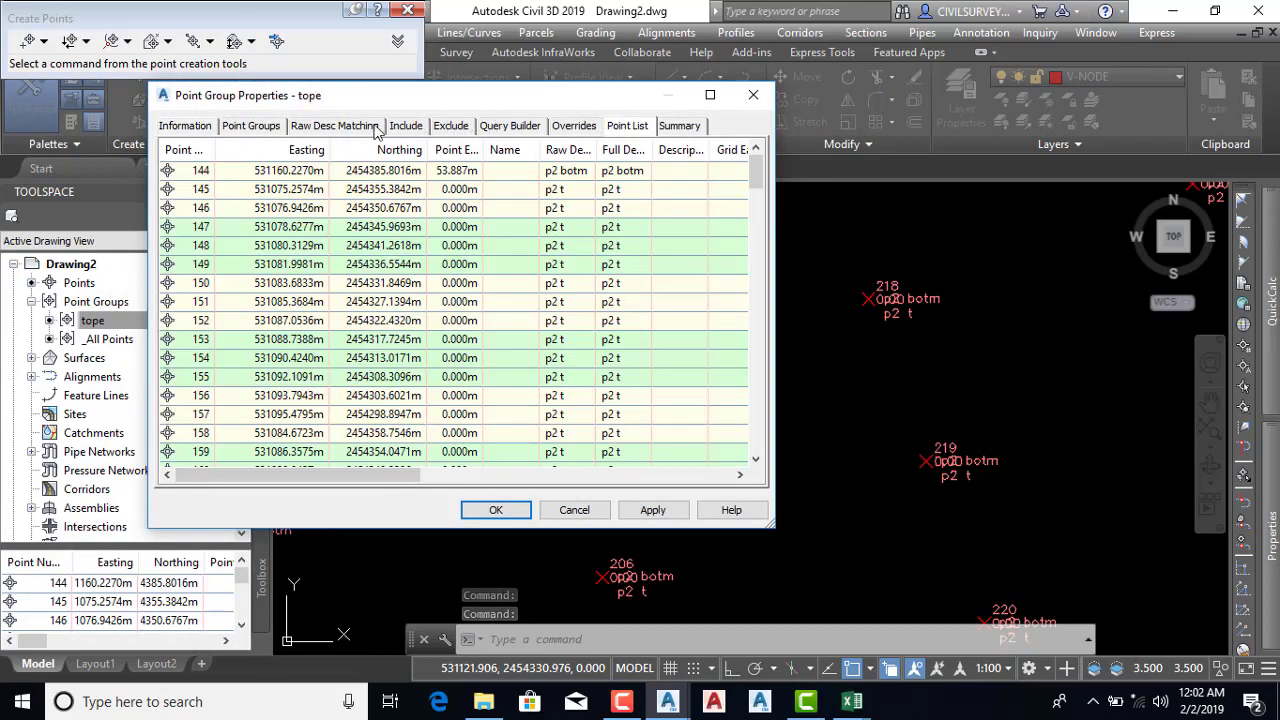
{"action": "left_click", "coordinate": [406, 126]}
{"action": "left_click", "coordinate": [386, 161]}
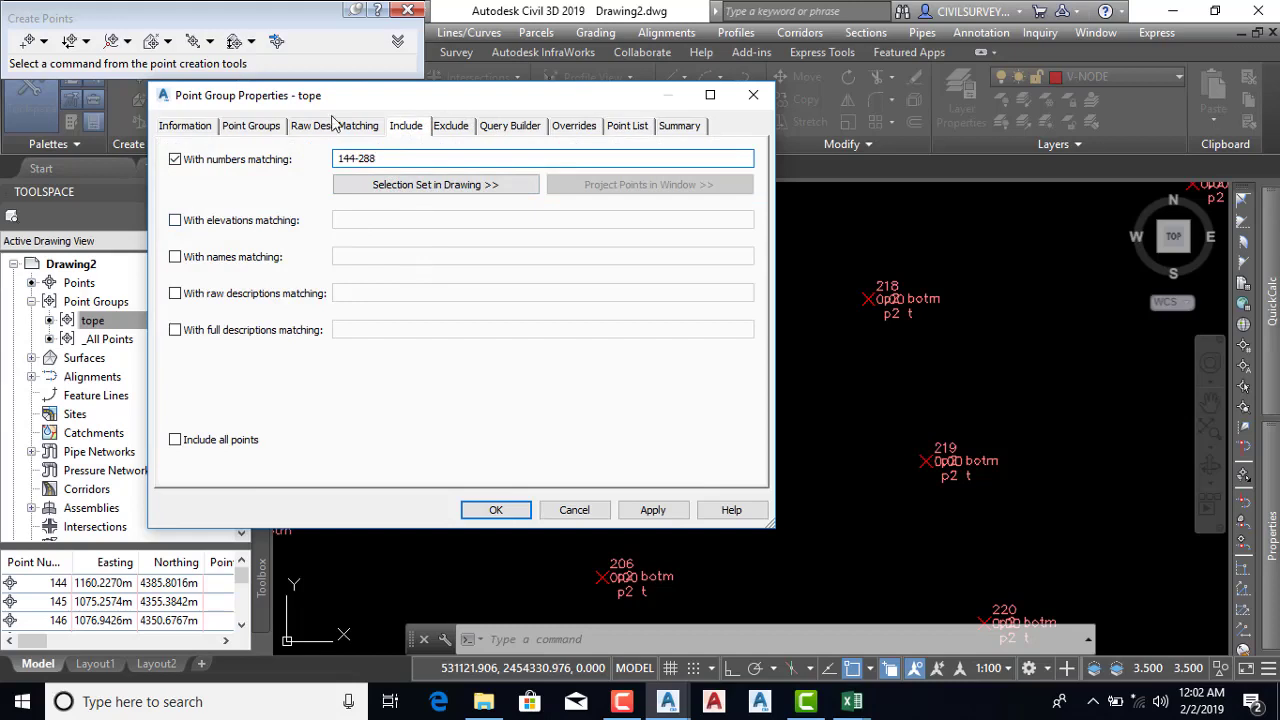
{"action": "left_click", "coordinate": [246, 132]}
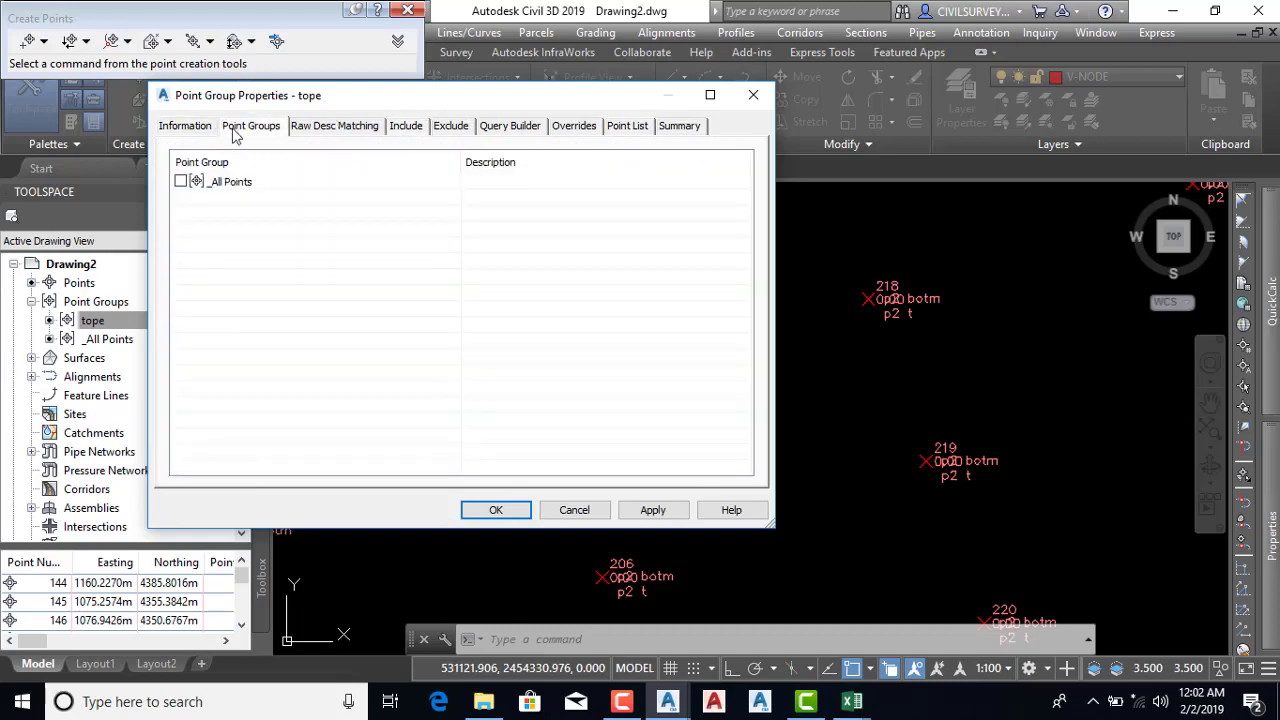
{"action": "left_click", "coordinate": [190, 128]}
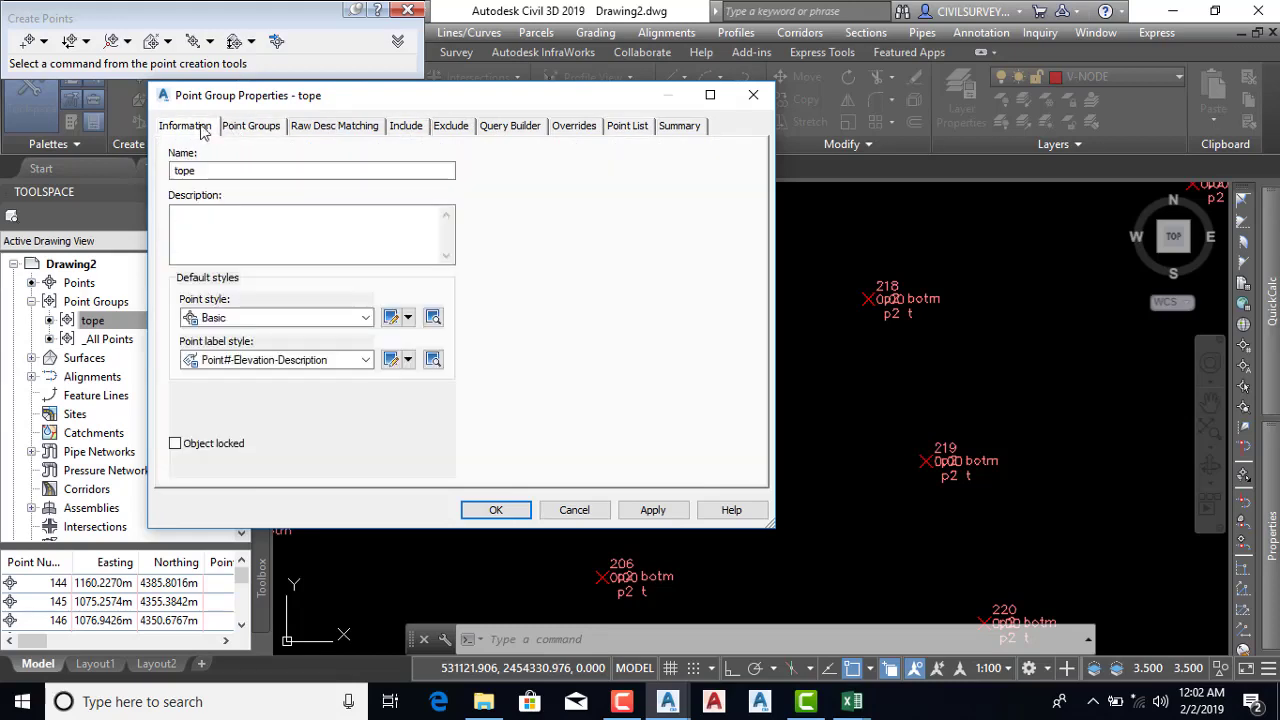
{"action": "left_click", "coordinate": [330, 318]}
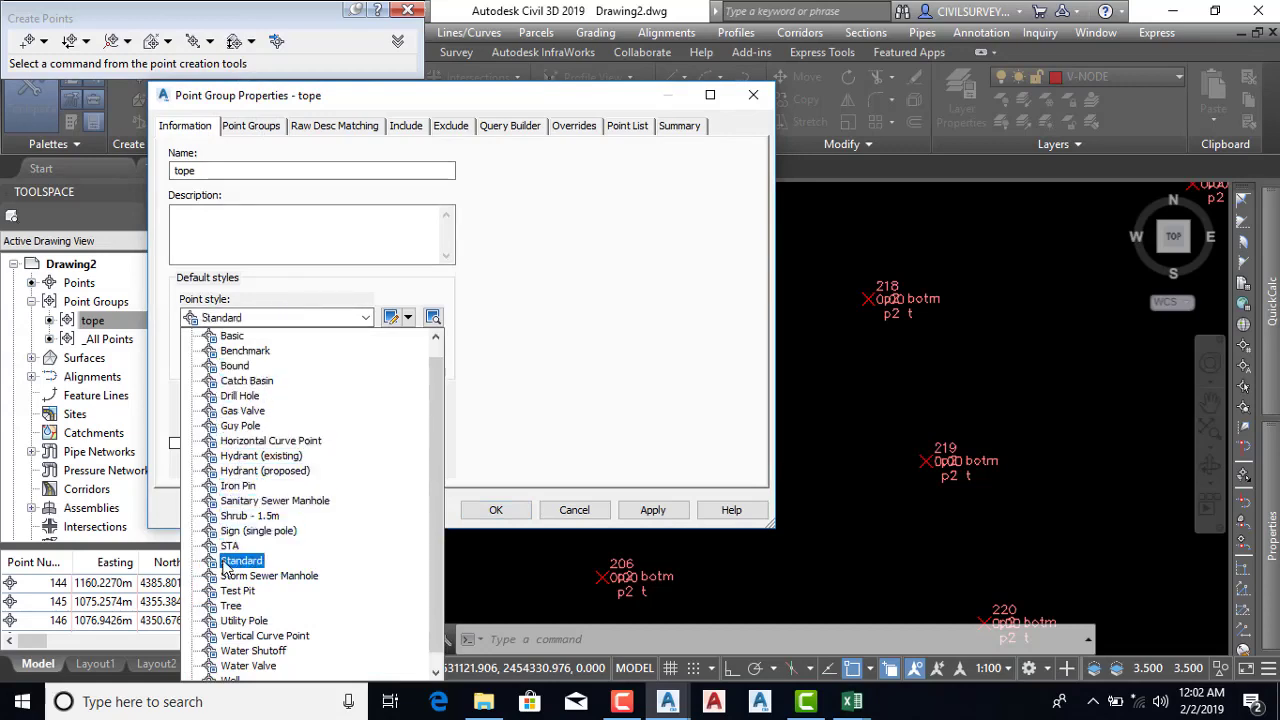
{"action": "left_click", "coordinate": [224, 563]}
{"action": "left_click", "coordinate": [645, 511]}
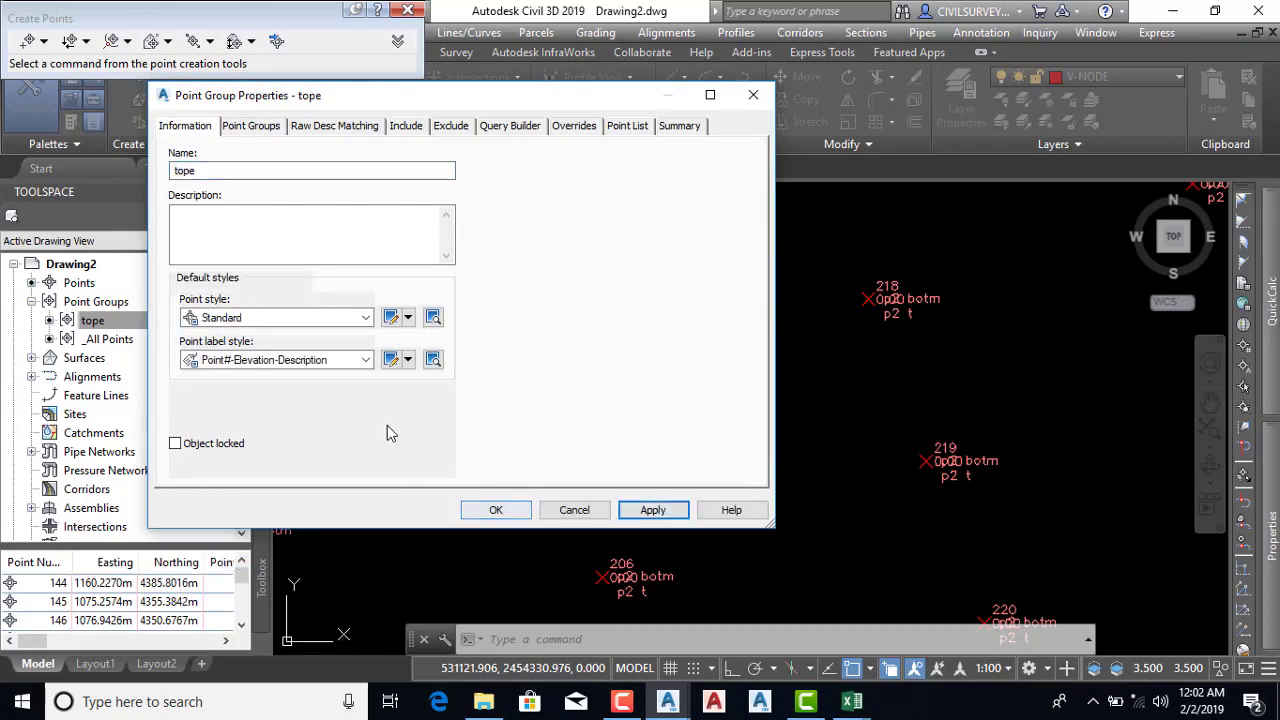
{"action": "left_click", "coordinate": [491, 512]}
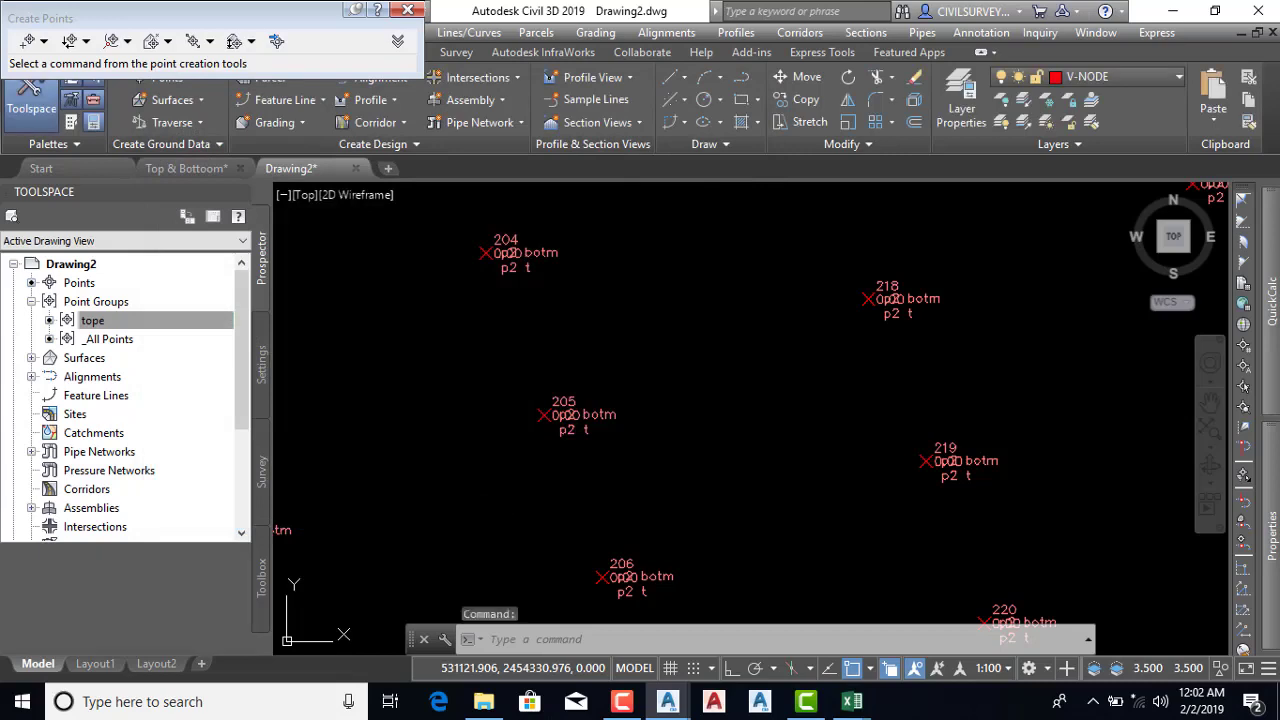
Select the tope group, then bring up the Point Groups collection's context menu
{"action": "scroll", "coordinate": [551, 443], "scroll_direction": "up", "scroll_amount": 5}
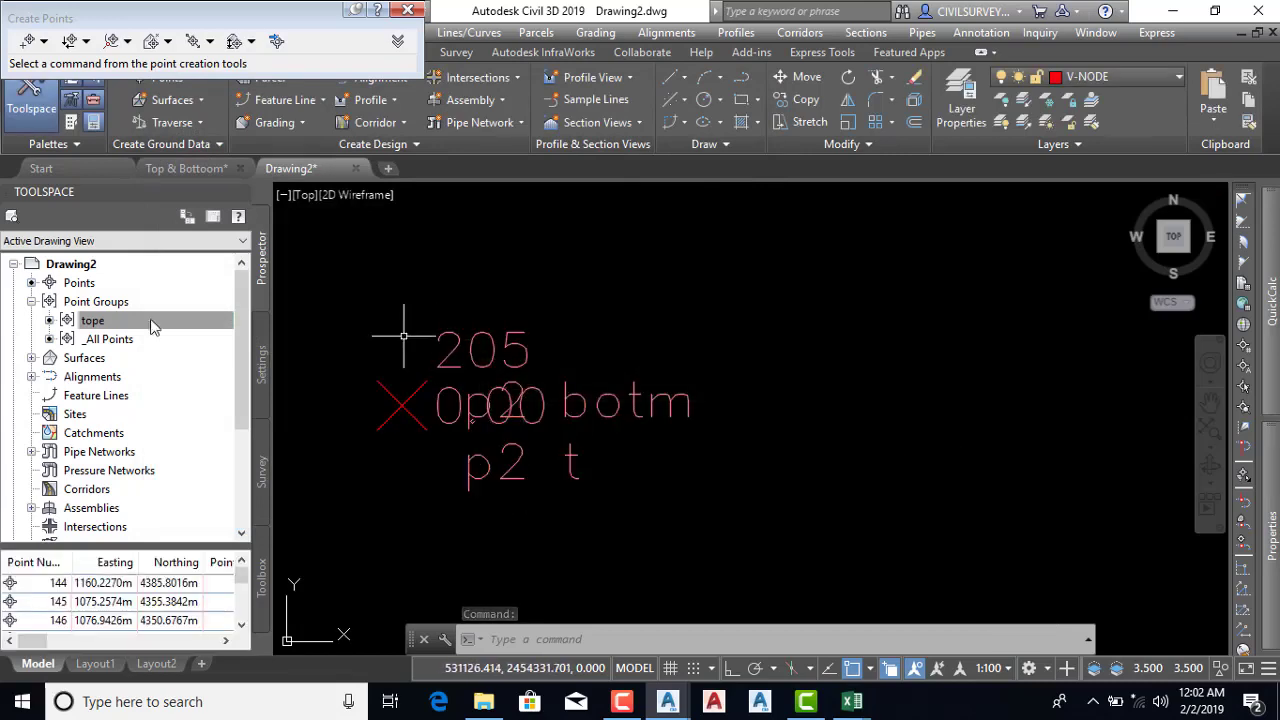
{"action": "left_click", "coordinate": [104, 326]}
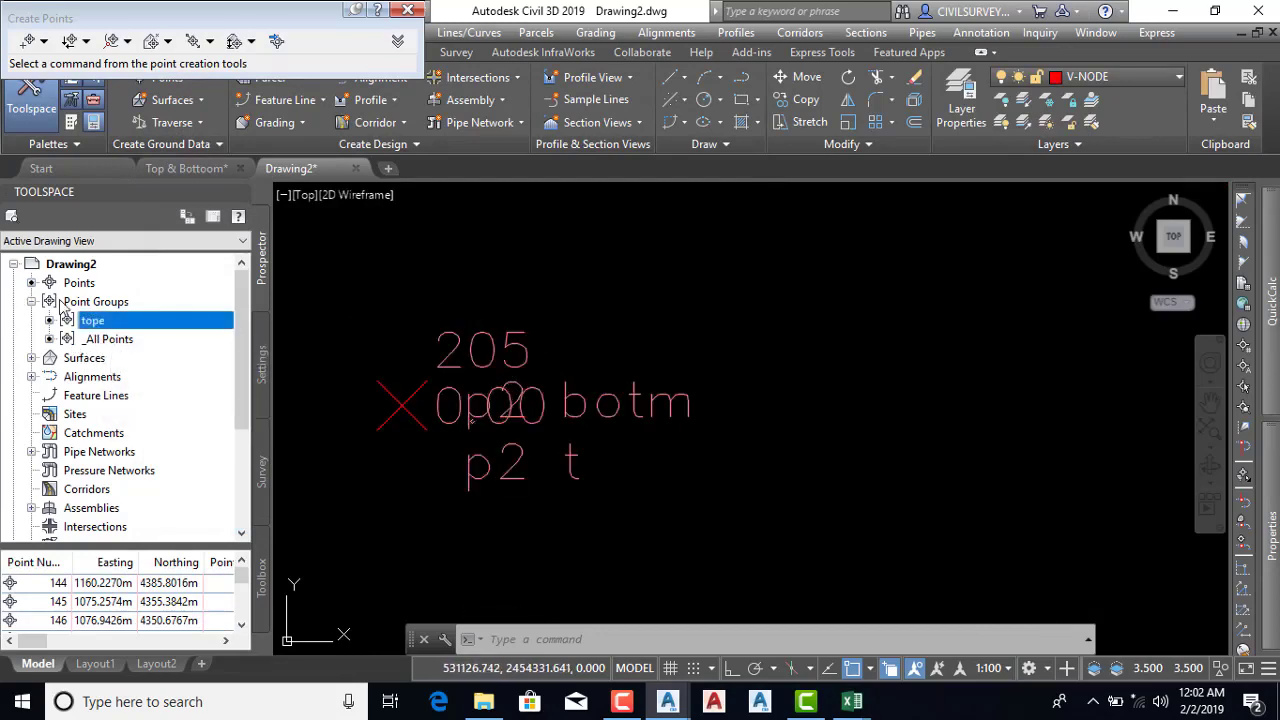
{"action": "right_click", "coordinate": [96, 326]}
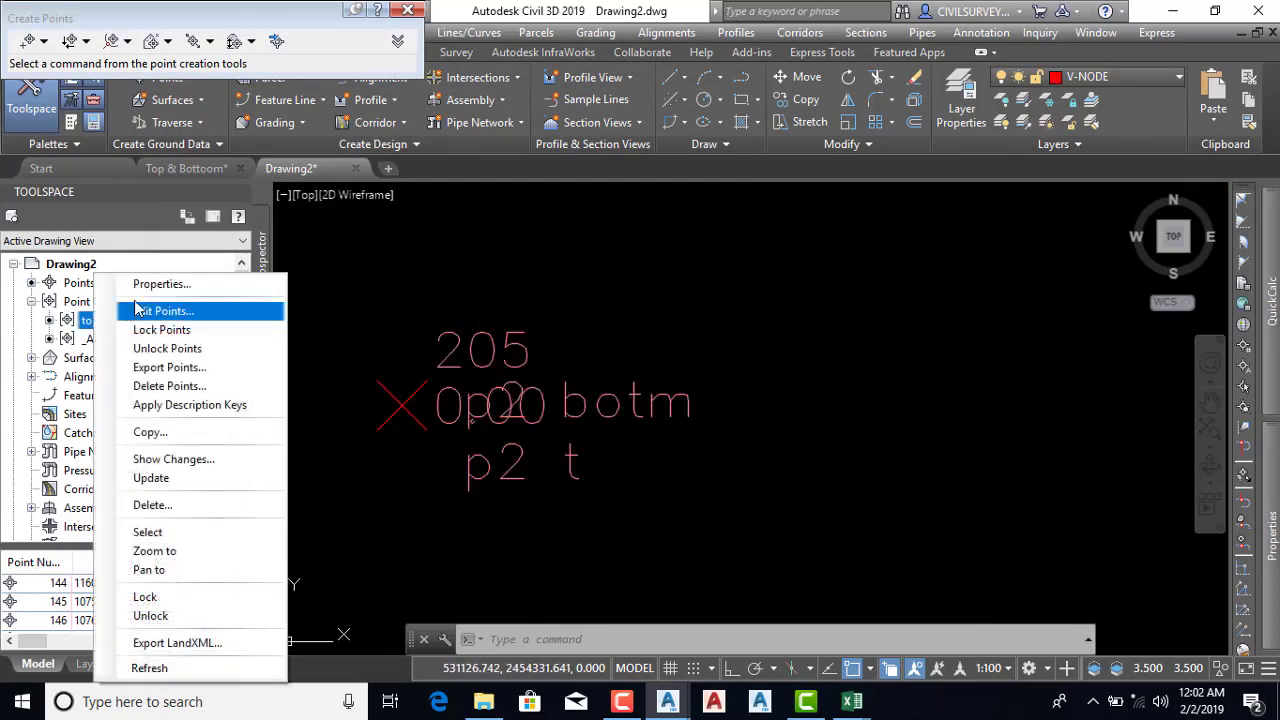
{"action": "right_click", "coordinate": [82, 305]}
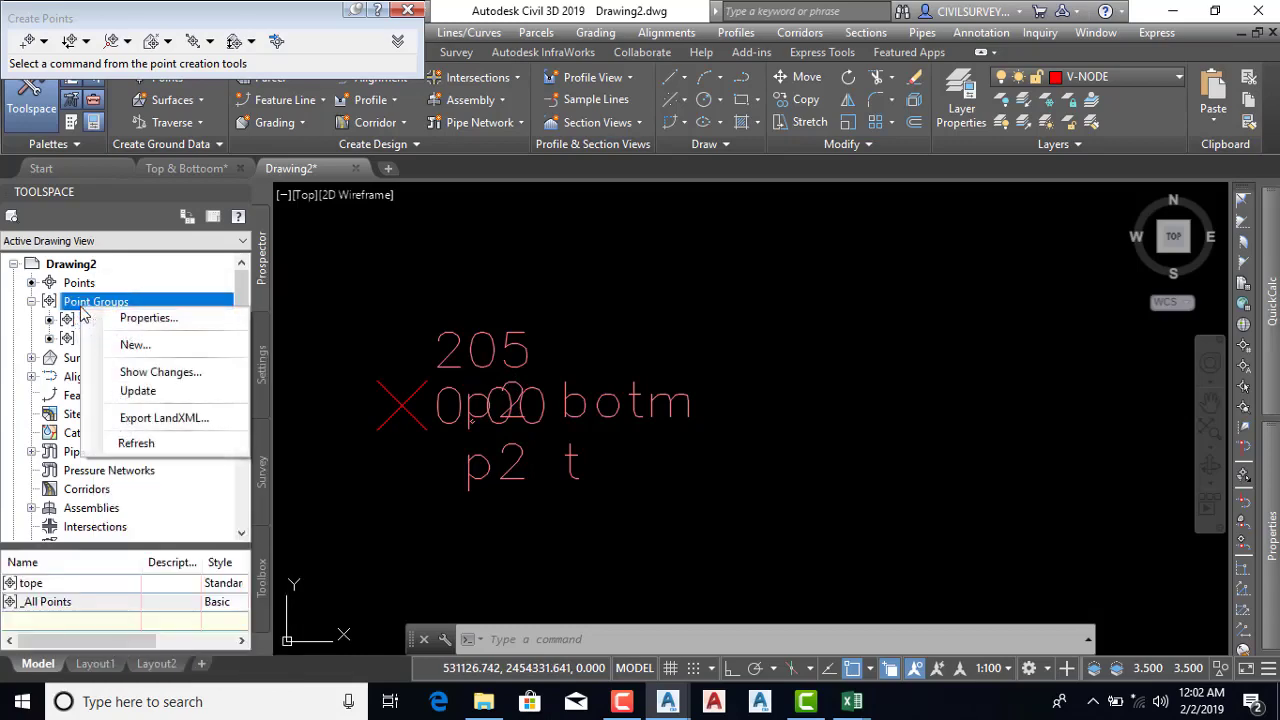
Create a point group named 'bottom' including points numbered 1-144 and apply it
{"action": "left_click", "coordinate": [130, 344]}
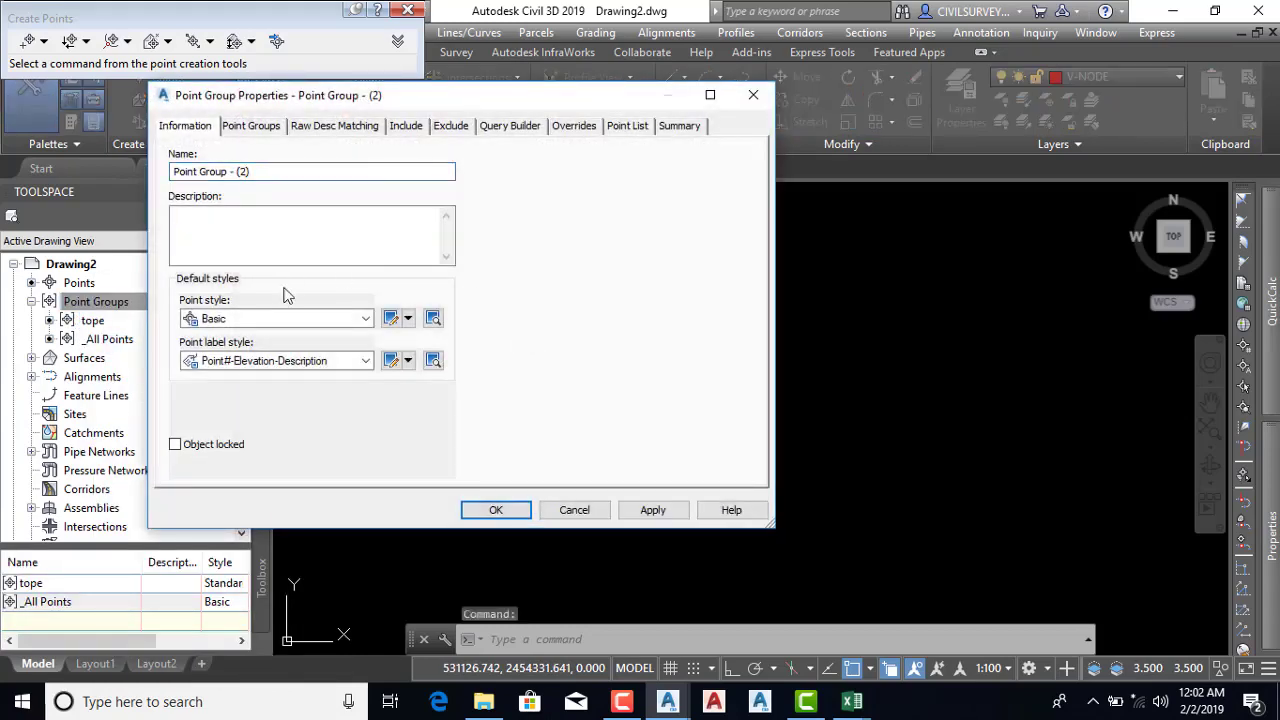
{"action": "left_click_drag", "start_coordinate": [263, 170], "coordinate": [172, 171]}
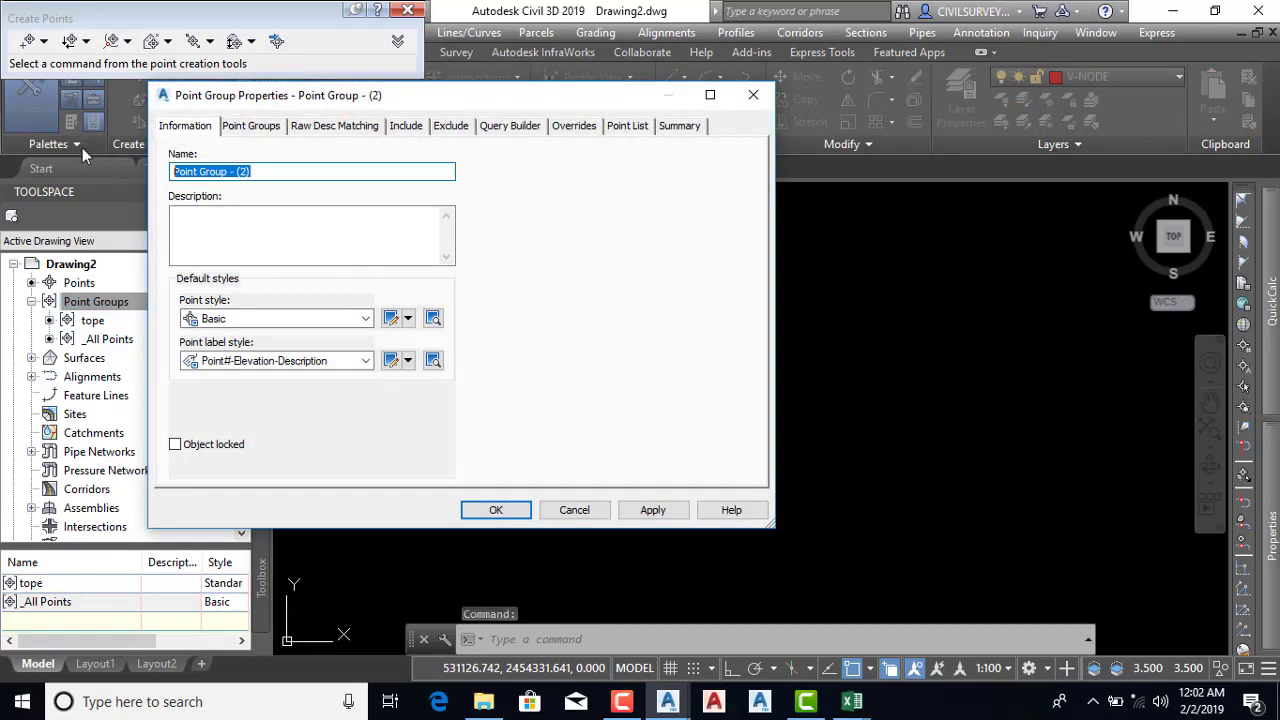
{"action": "type", "text": "b"}
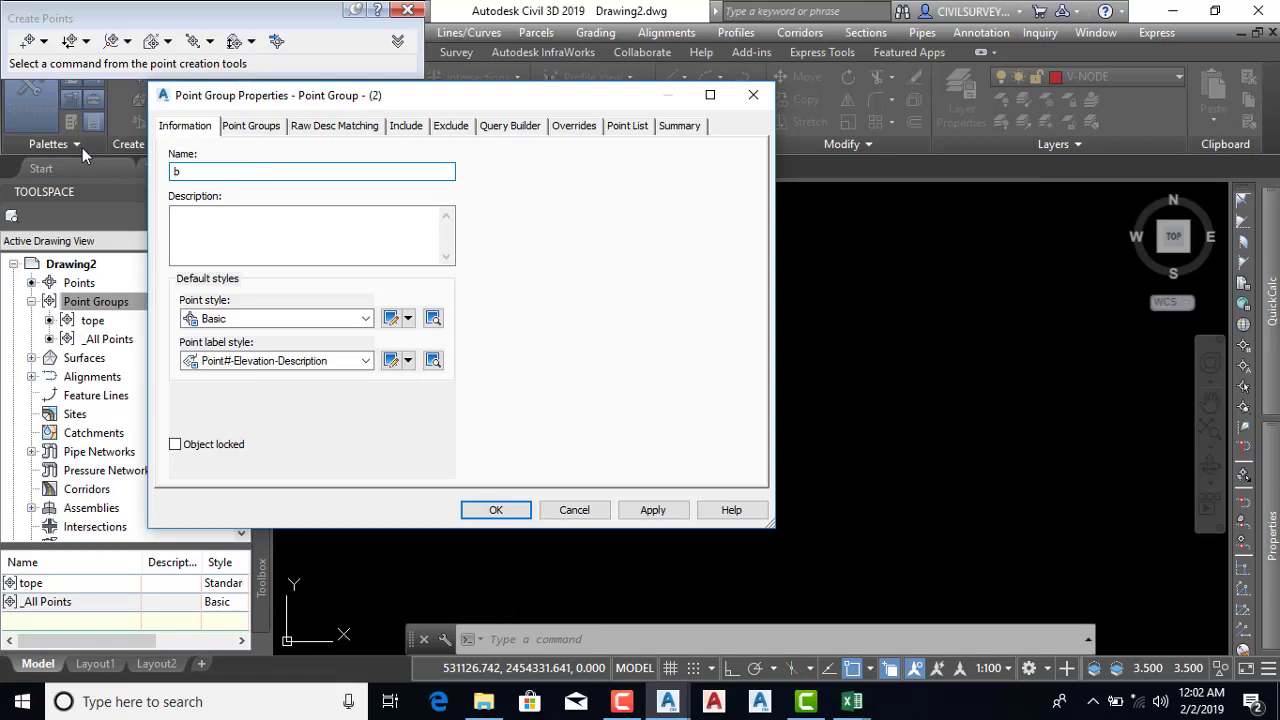
{"action": "type", "text": "ottom"}
{"action": "left_click", "coordinate": [406, 126]}
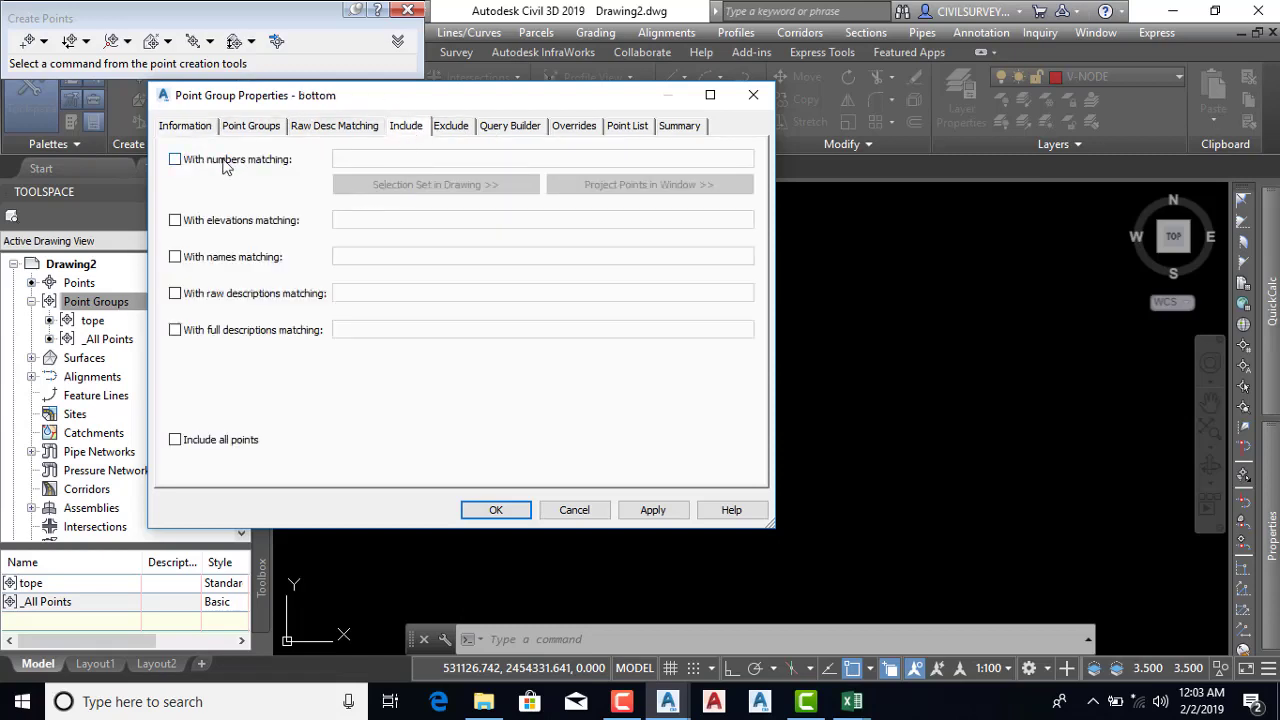
{"action": "left_click", "coordinate": [225, 163]}
{"action": "left_click", "coordinate": [377, 160]}
{"action": "type", "text": "1-144"}
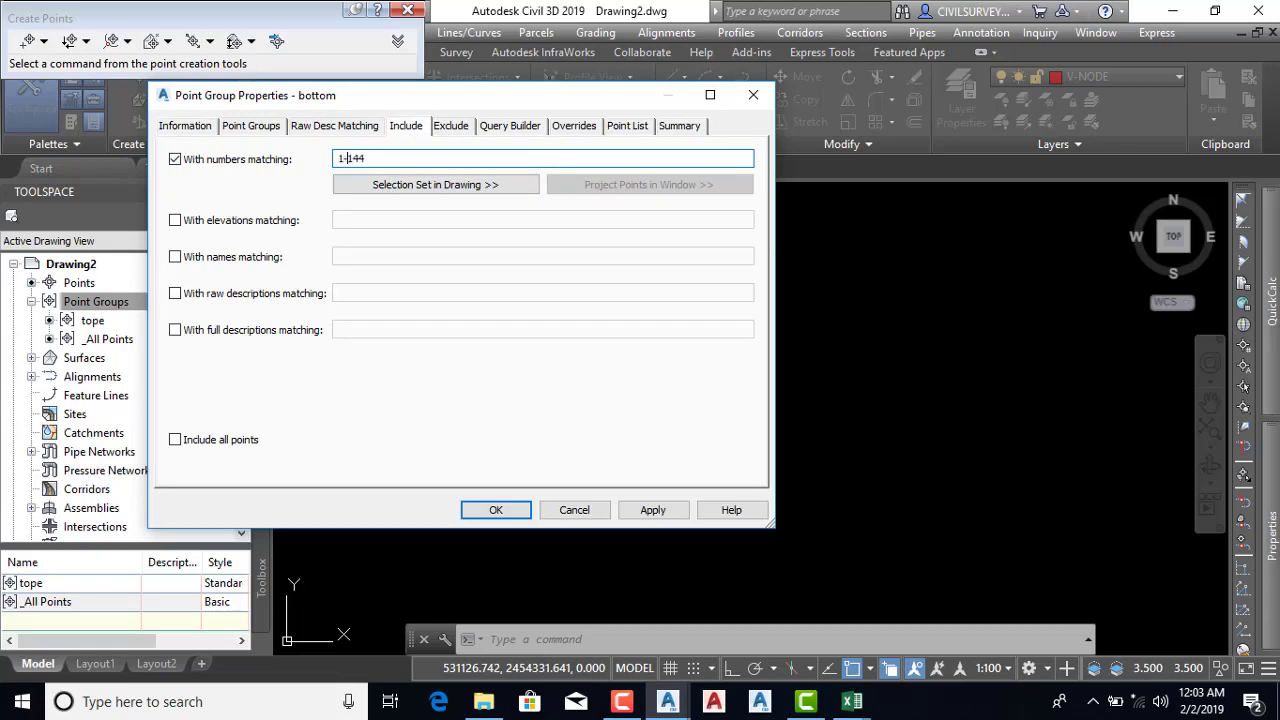
{"action": "left_click", "coordinate": [685, 513]}
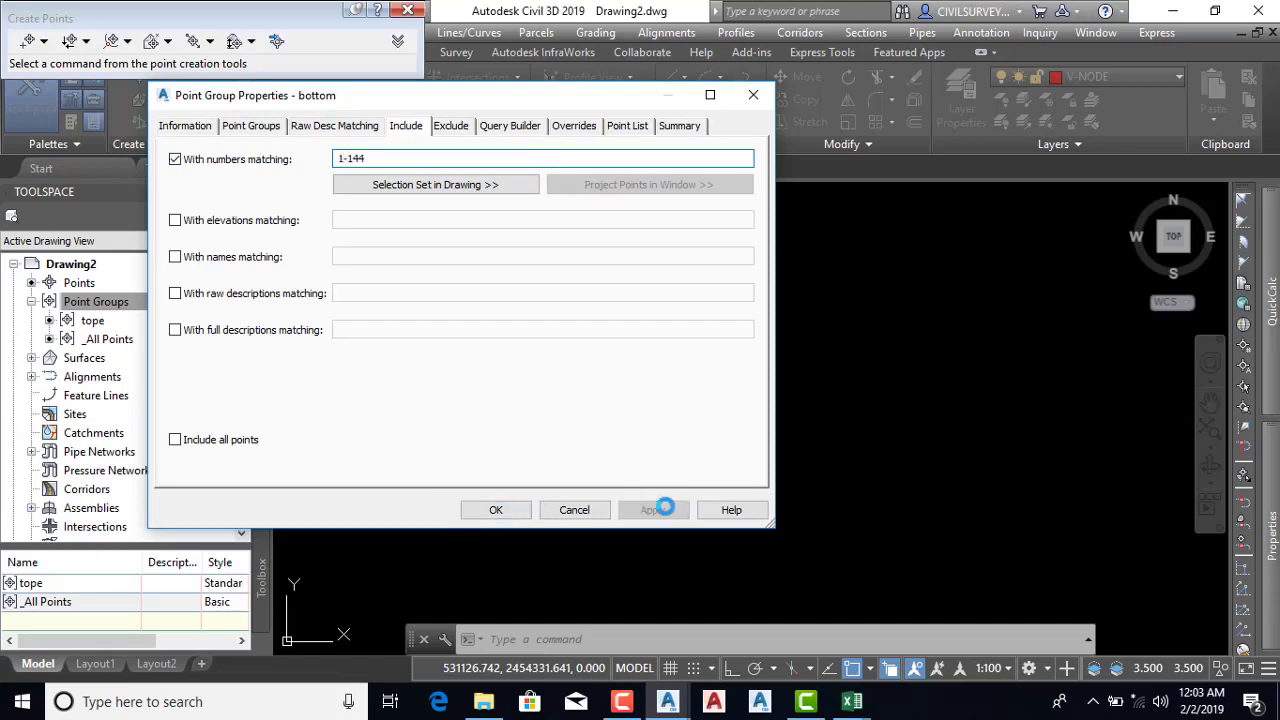
{"action": "left_click", "coordinate": [196, 127]}
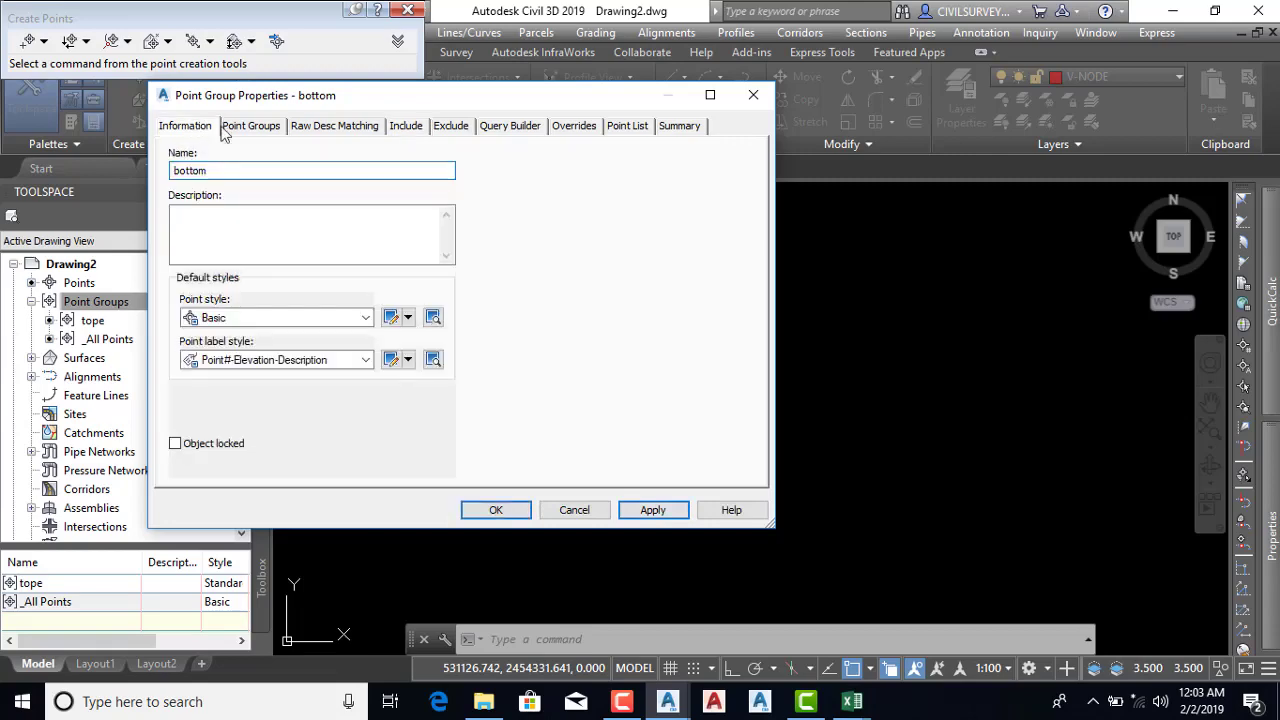
{"action": "left_click", "coordinate": [390, 318]}
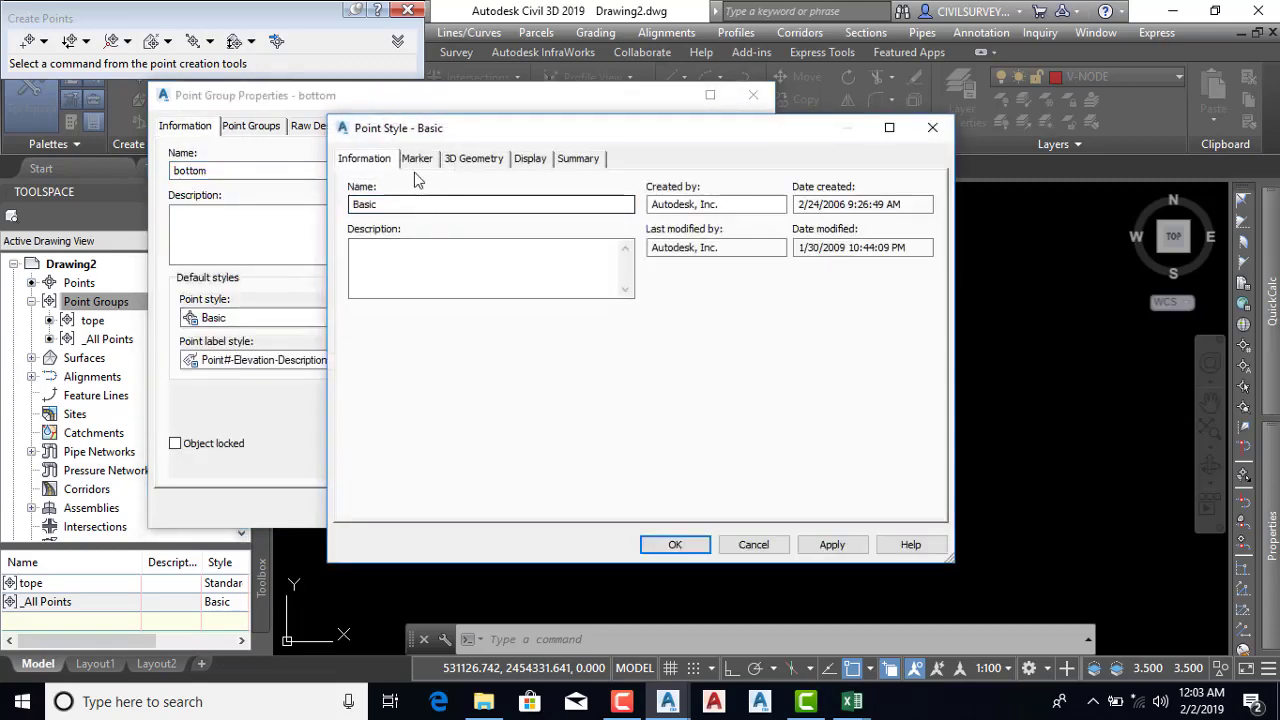
Set the Basic point style's X marker size to 0.2 mm
{"action": "left_click", "coordinate": [418, 160]}
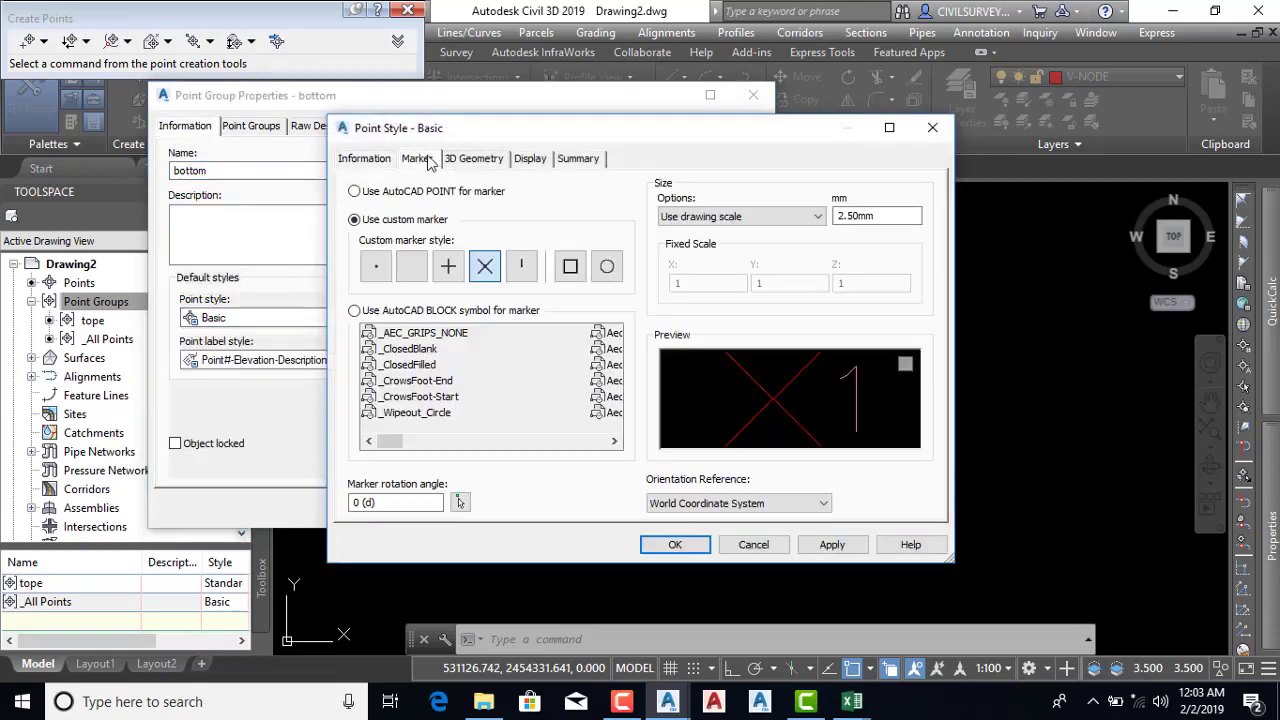
{"action": "left_click", "coordinate": [488, 268]}
{"action": "left_click", "coordinate": [714, 218]}
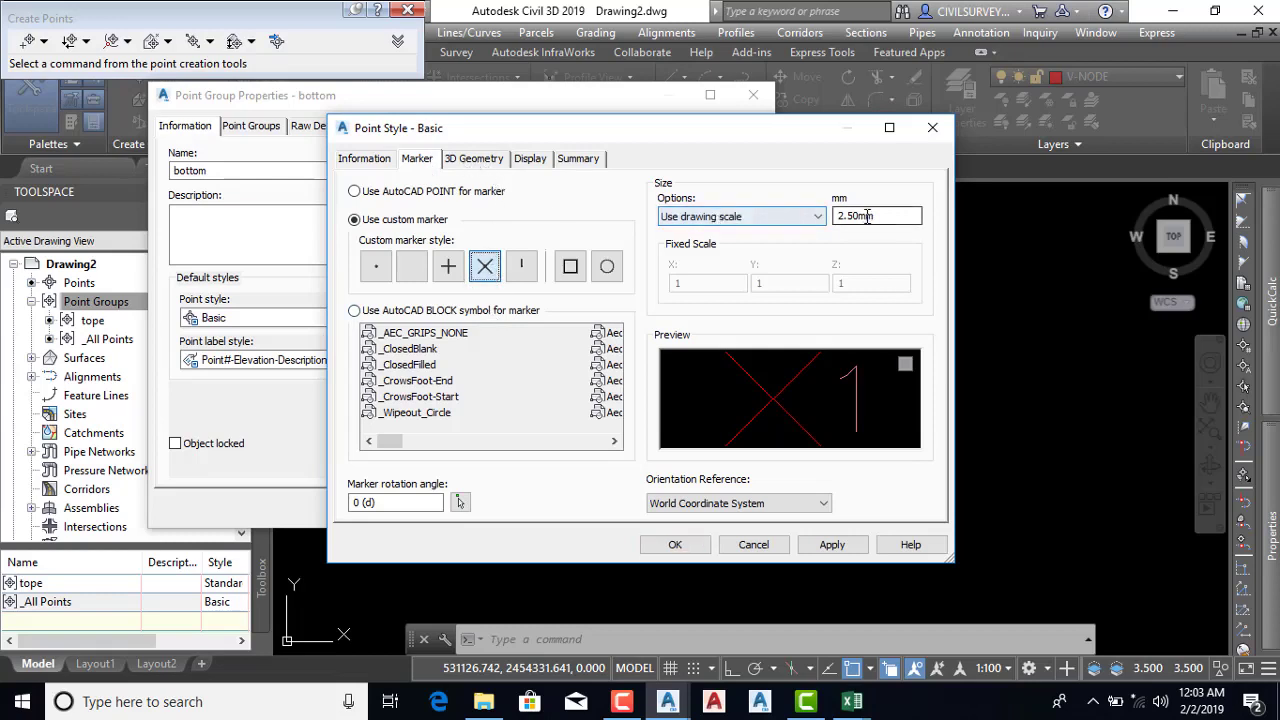
{"action": "key", "text": "Tab"}
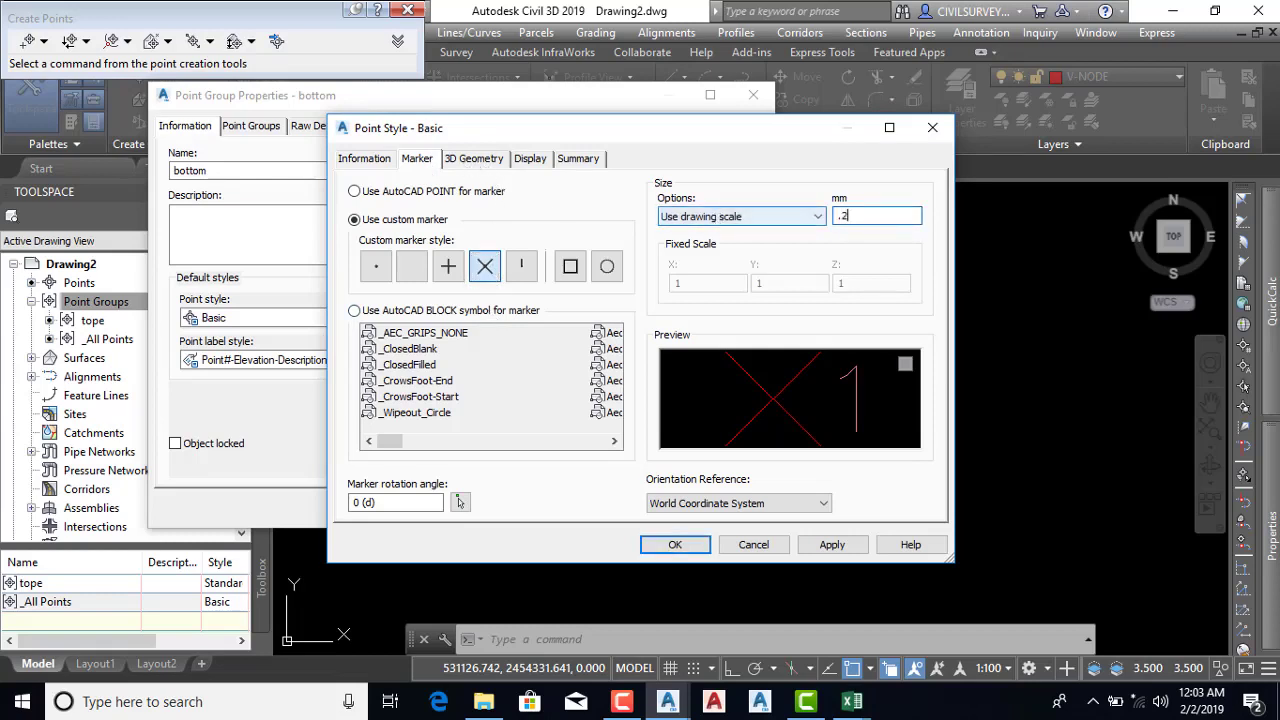
{"action": "left_click", "coordinate": [830, 544]}
{"action": "left_click", "coordinate": [670, 544]}
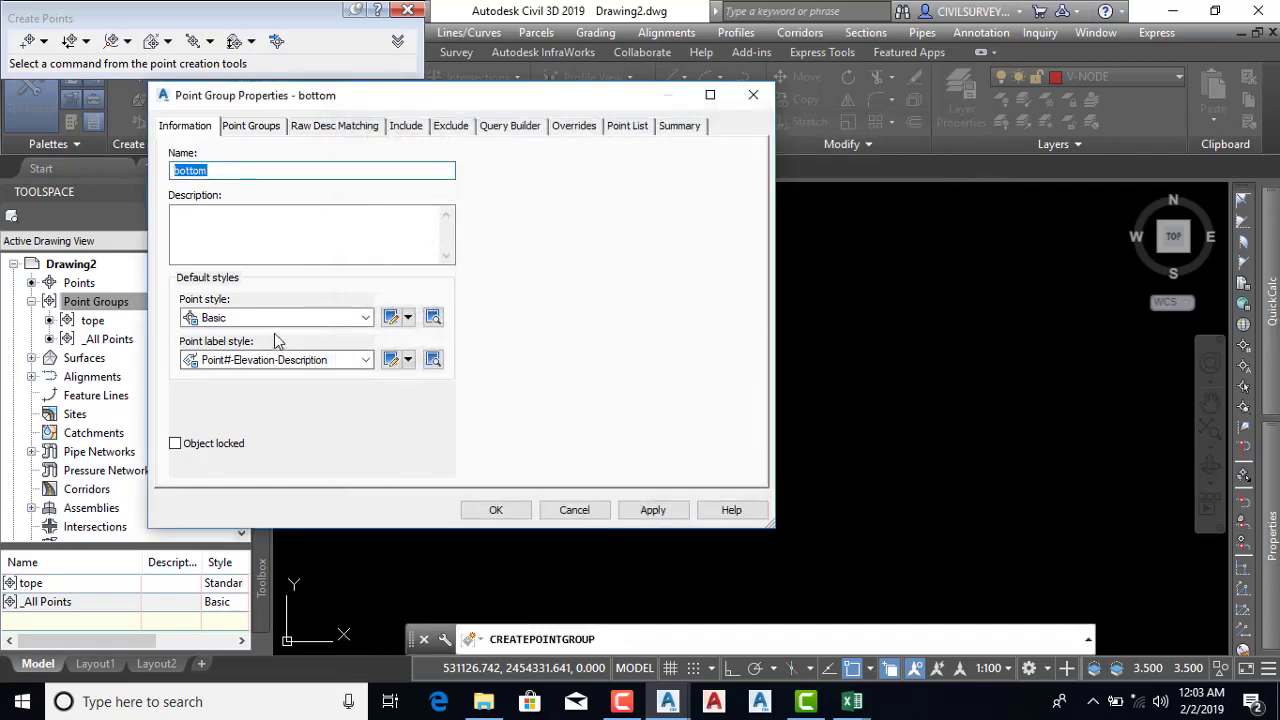
Set the bottom group's point and label styles to <none> and finish creating it
{"action": "left_click", "coordinate": [352, 318]}
{"action": "left_click", "coordinate": [258, 338]}
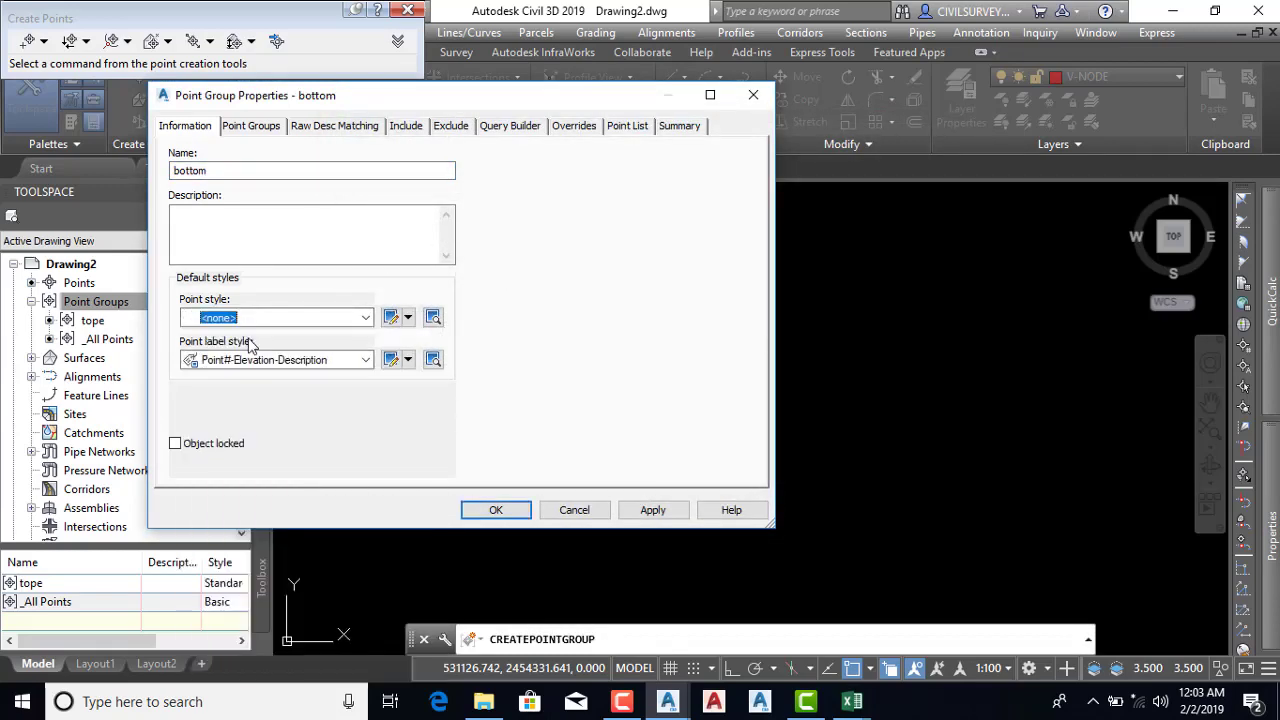
{"action": "left_click", "coordinate": [258, 360]}
{"action": "left_click", "coordinate": [250, 376]}
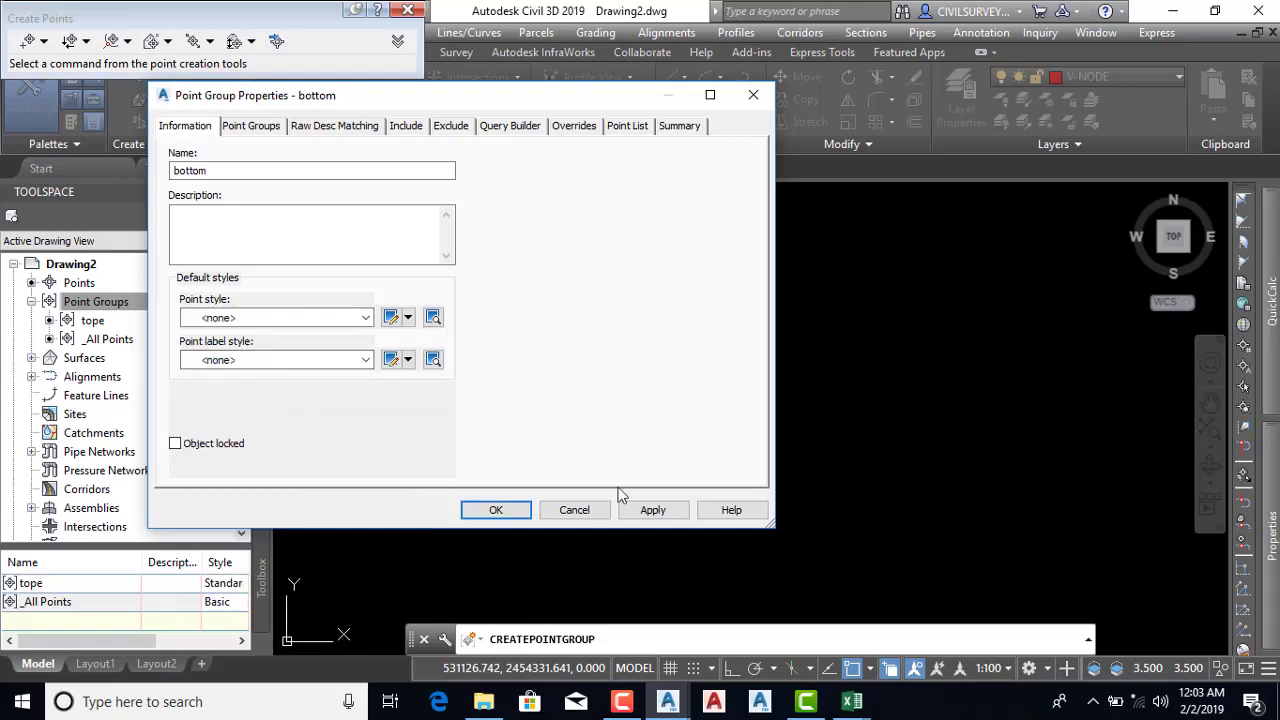
{"action": "left_click", "coordinate": [652, 510]}
{"action": "left_click", "coordinate": [500, 510]}
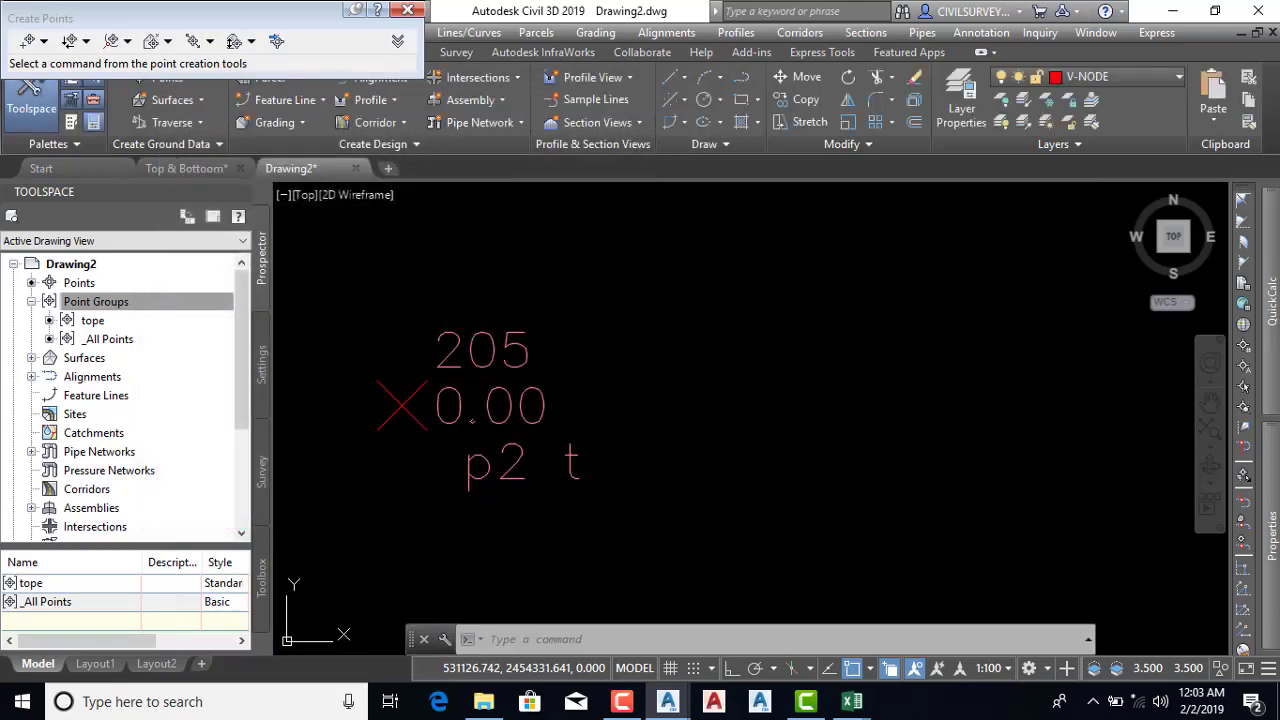
{"action": "scroll", "coordinate": [543, 360], "scroll_direction": "down", "scroll_amount": 3}
{"action": "scroll", "coordinate": [560, 400], "scroll_direction": "down", "scroll_amount": 4}
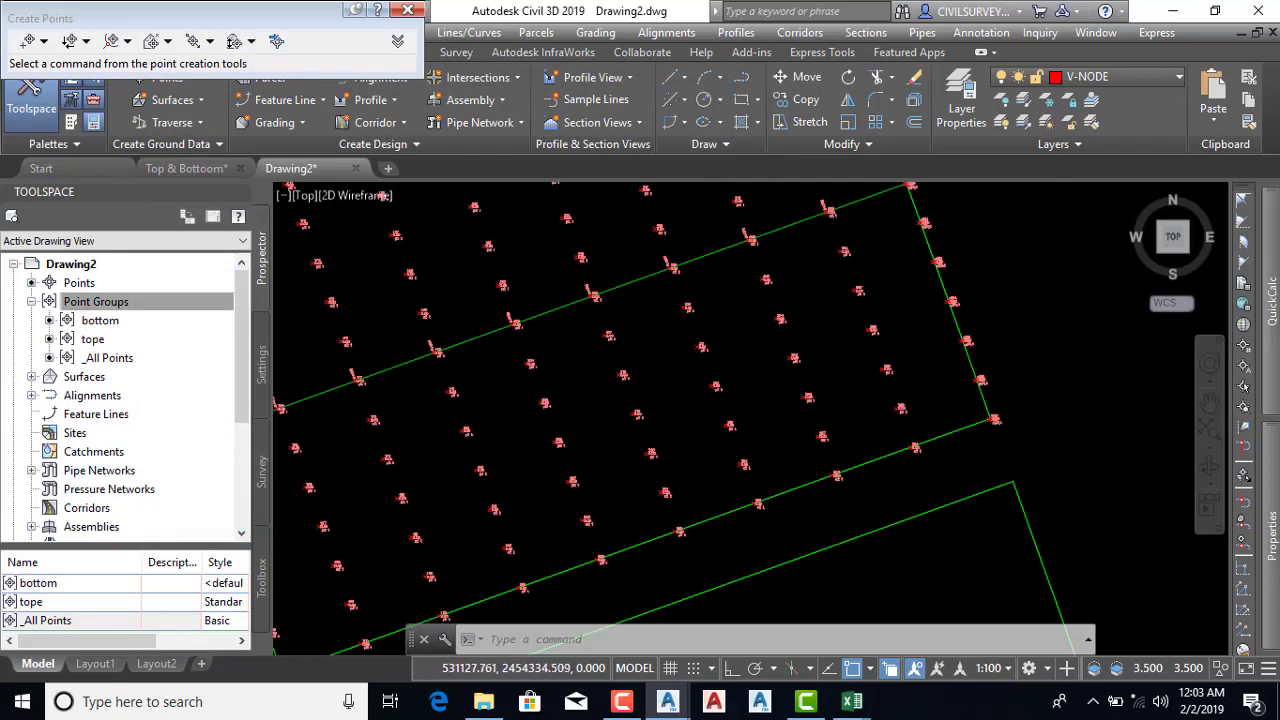
{"action": "scroll", "coordinate": [523, 457], "scroll_direction": "up", "scroll_amount": 5}
{"action": "scroll", "coordinate": [523, 491], "scroll_direction": "up", "scroll_amount": 3}
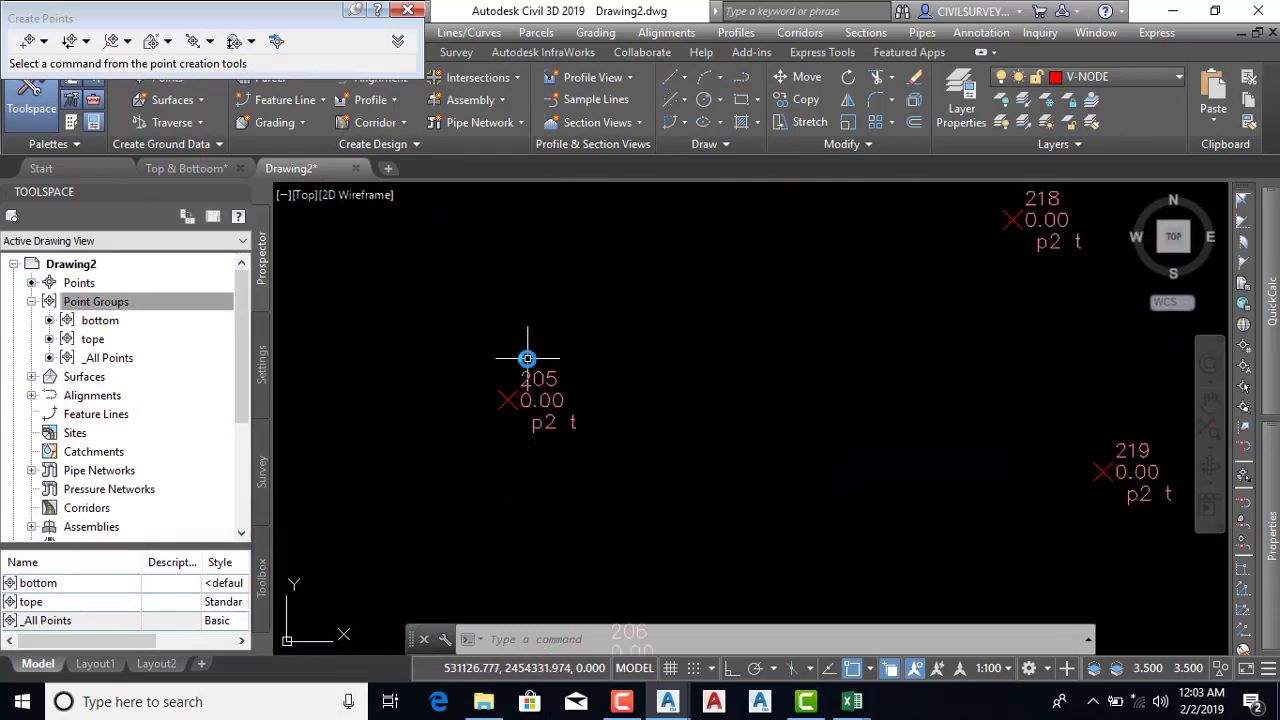
{"action": "scroll", "coordinate": [620, 383], "scroll_direction": "down", "scroll_amount": 2}
{"action": "scroll", "coordinate": [617, 420], "scroll_direction": "down", "scroll_amount": 3}
{"action": "scroll", "coordinate": [626, 428], "scroll_direction": "down", "scroll_amount": 2}
{"action": "scroll", "coordinate": [619, 418], "scroll_direction": "up", "scroll_amount": 3}
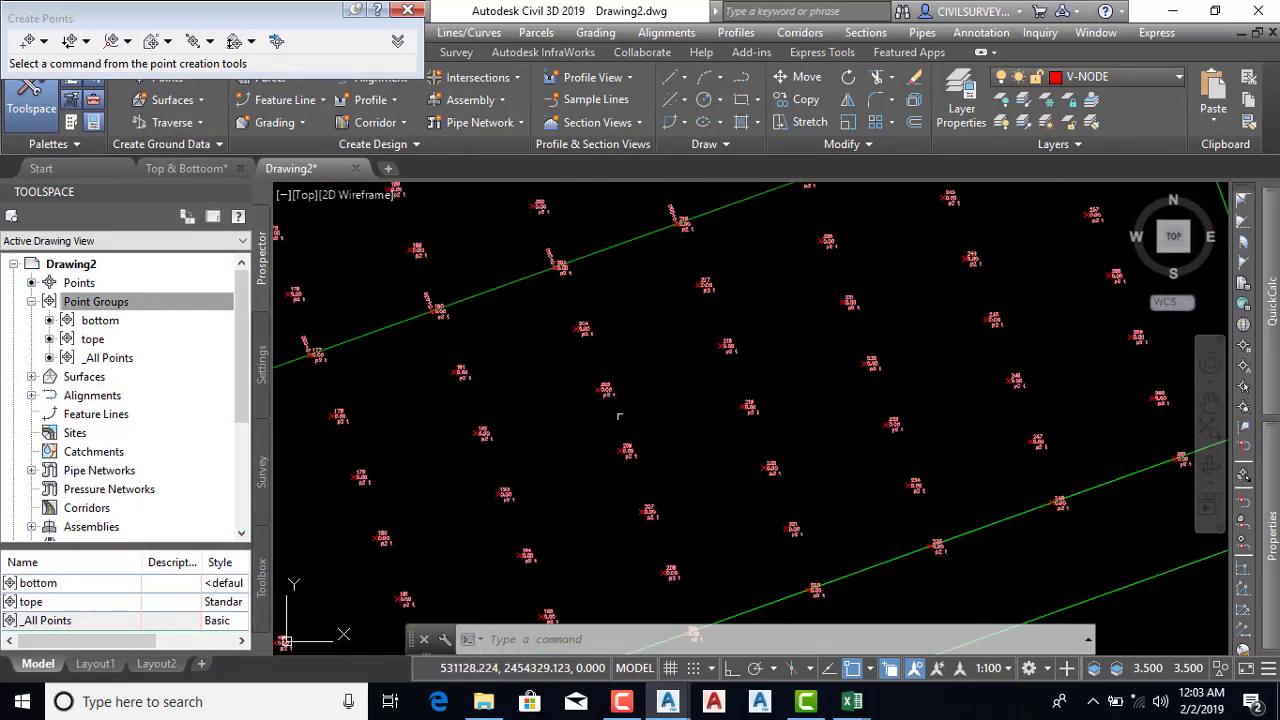
{"action": "scroll", "coordinate": [620, 417], "scroll_direction": "up", "scroll_amount": 4}
{"action": "scroll", "coordinate": [643, 421], "scroll_direction": "up", "scroll_amount": 5}
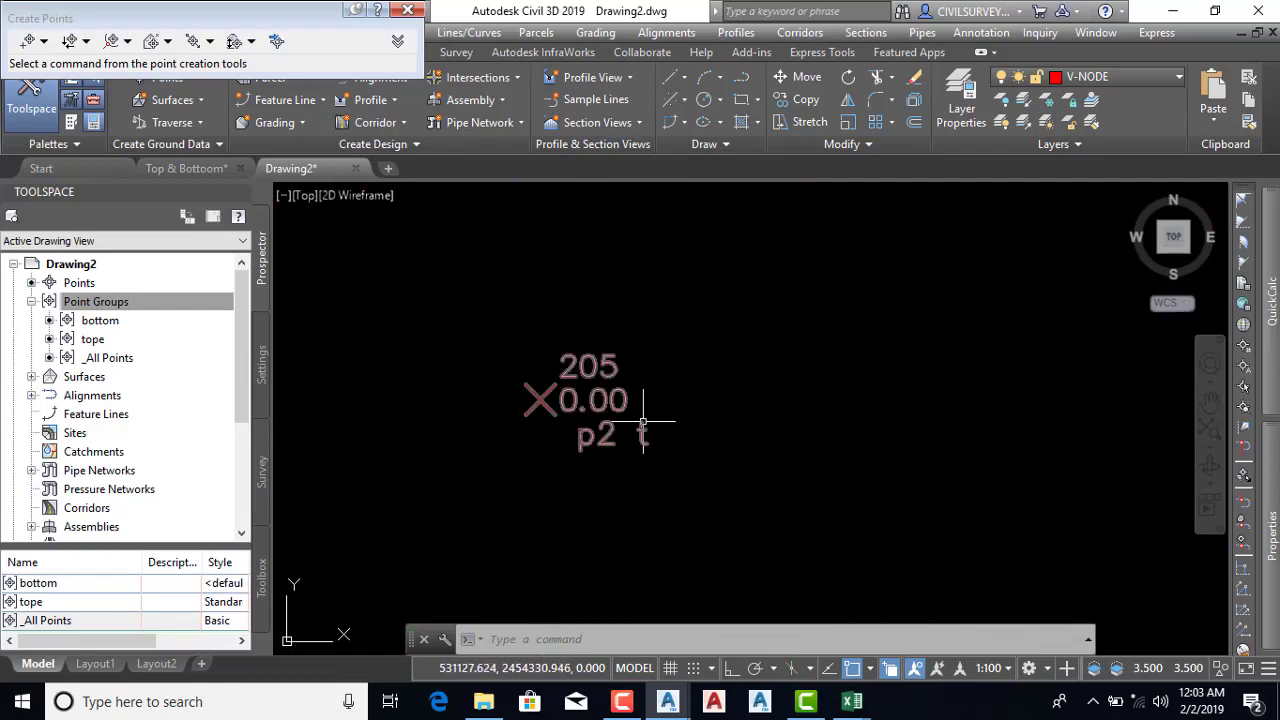
{"action": "scroll", "coordinate": [672, 362], "scroll_direction": "down", "scroll_amount": 3}
{"action": "scroll", "coordinate": [670, 360], "scroll_direction": "down", "scroll_amount": 3}
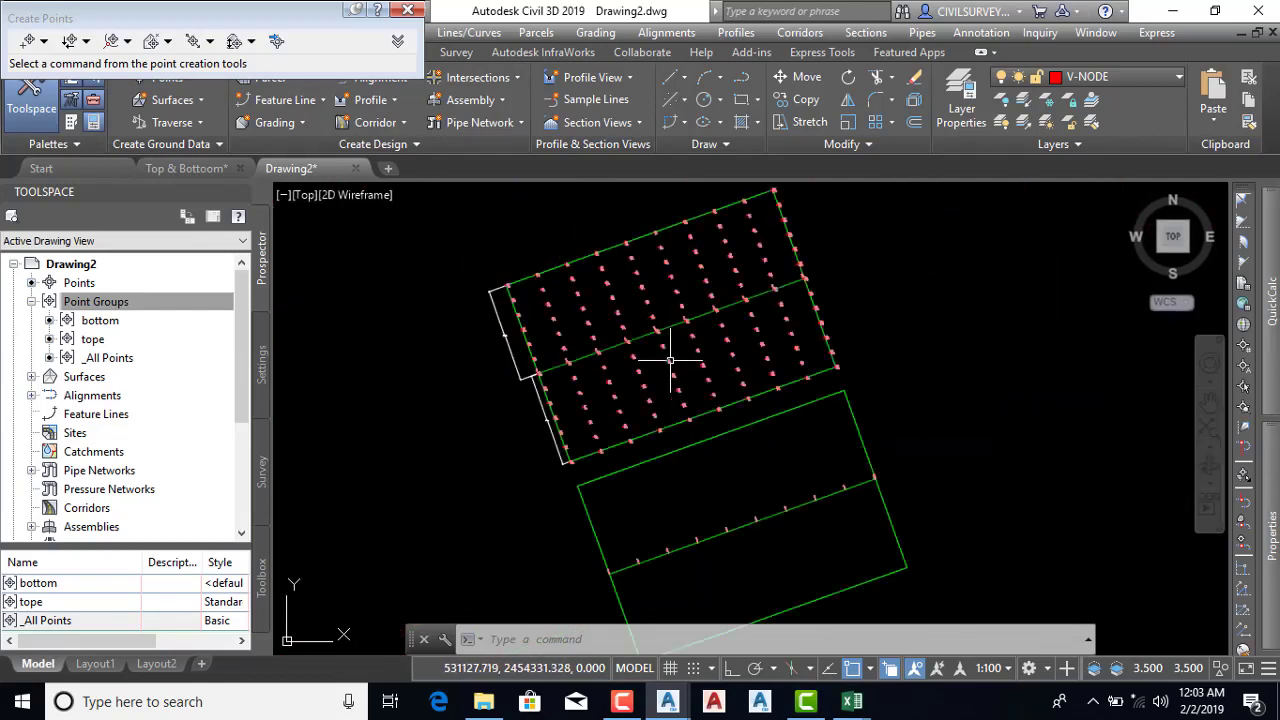
{"action": "scroll", "coordinate": [663, 349], "scroll_direction": "up", "scroll_amount": 5}
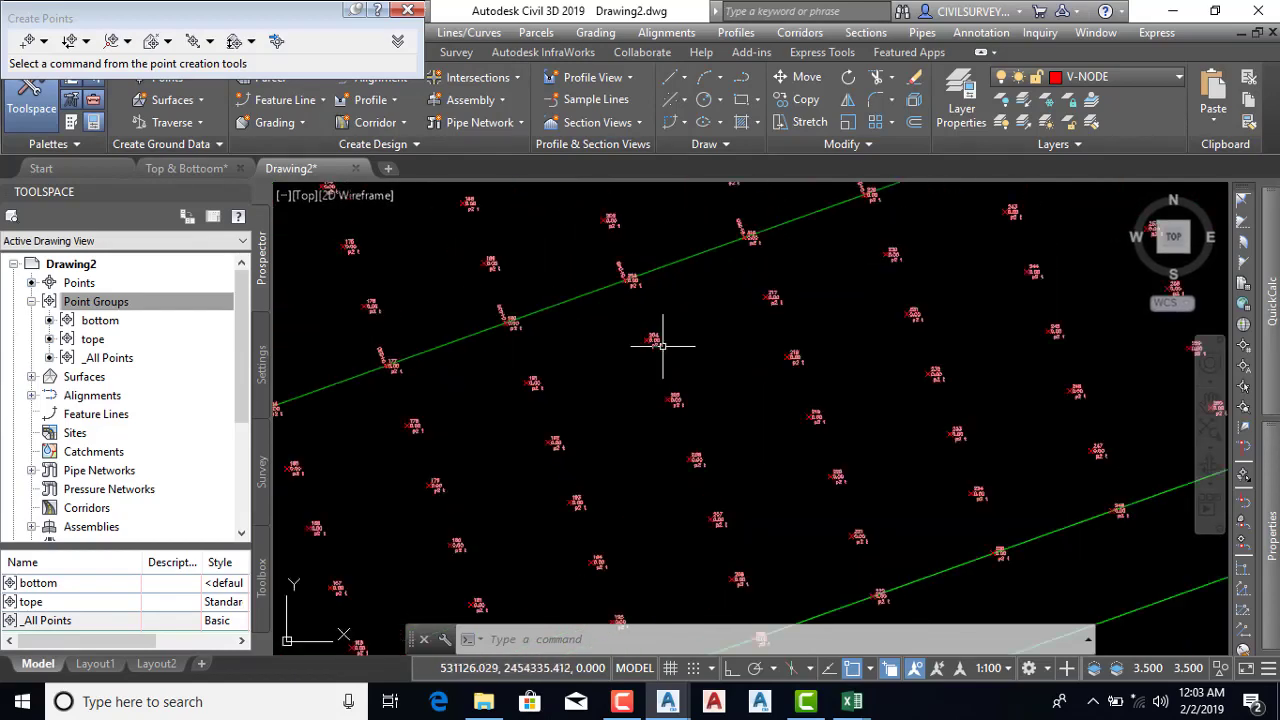
{"action": "left_click", "coordinate": [662, 345]}
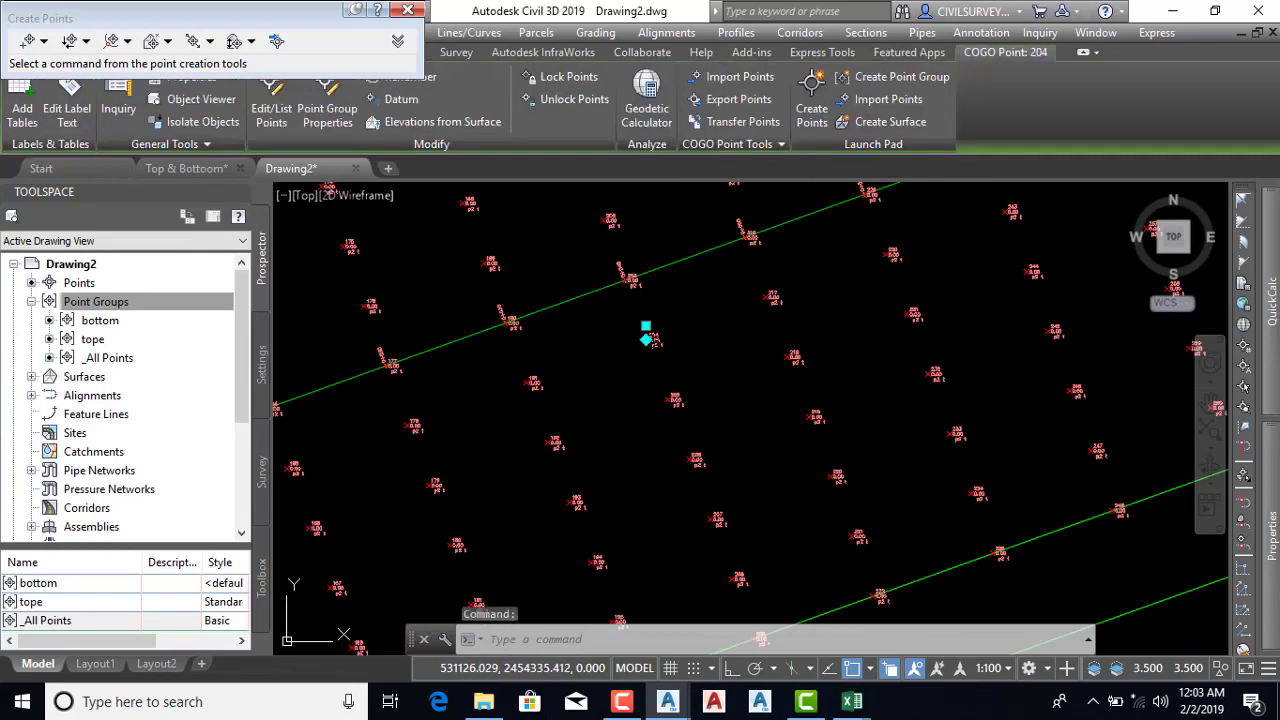
{"action": "key", "text": "Escape"}
{"action": "scroll", "coordinate": [680, 338], "scroll_direction": "down", "scroll_amount": 3}
{"action": "scroll", "coordinate": [680, 338], "scroll_direction": "down", "scroll_amount": 2}
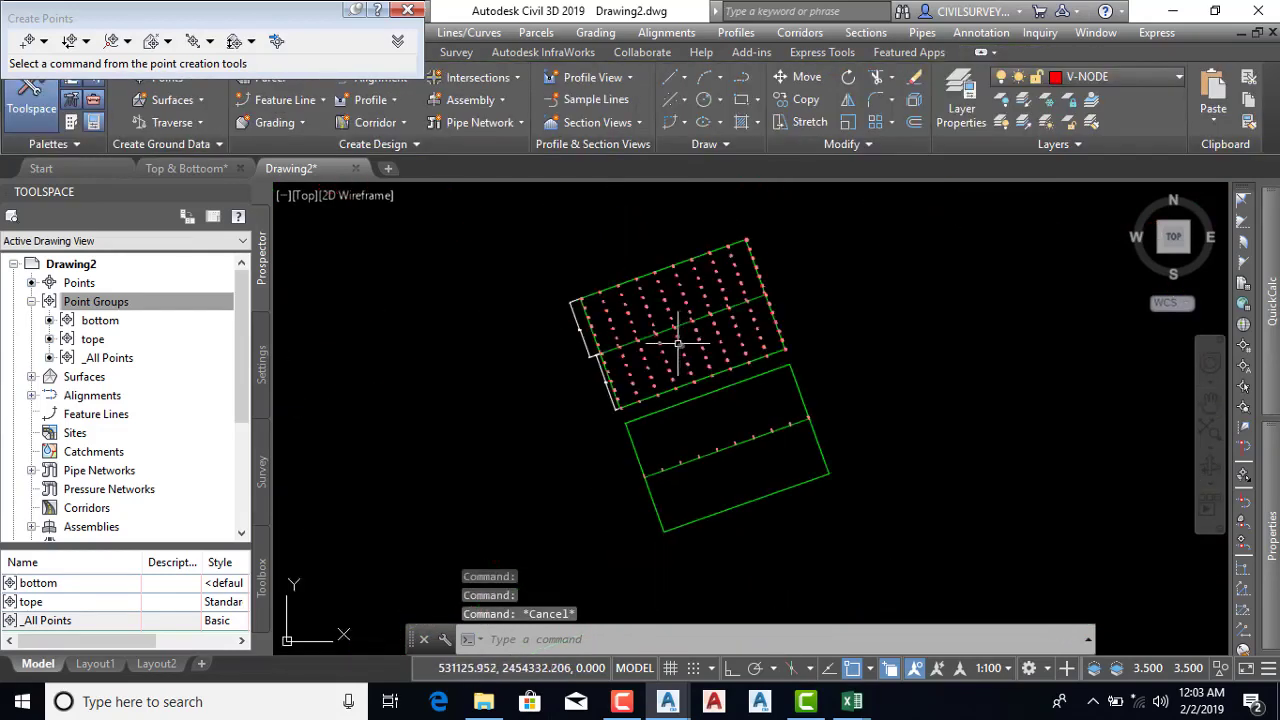
{"action": "scroll", "coordinate": [668, 336], "scroll_direction": "up", "scroll_amount": 2}
{"action": "scroll", "coordinate": [677, 336], "scroll_direction": "up", "scroll_amount": 4}
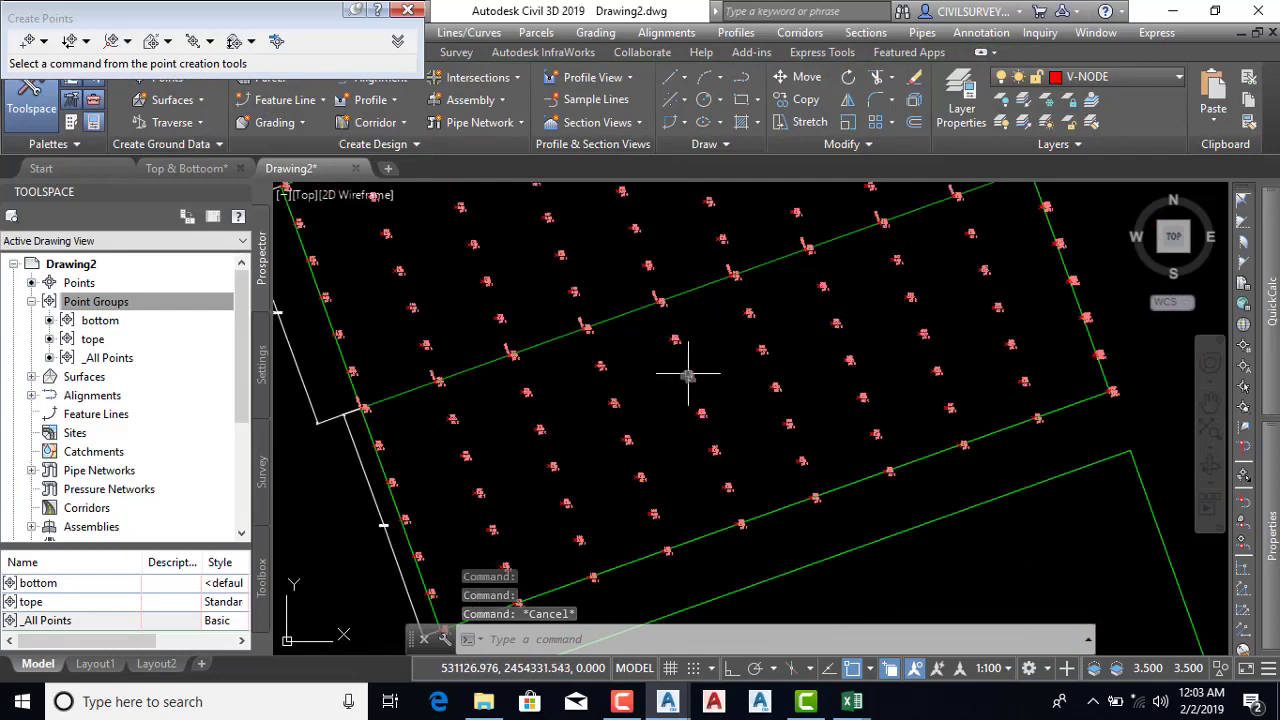
{"action": "left_click", "coordinate": [686, 370]}
{"action": "right_click", "coordinate": [725, 360]}
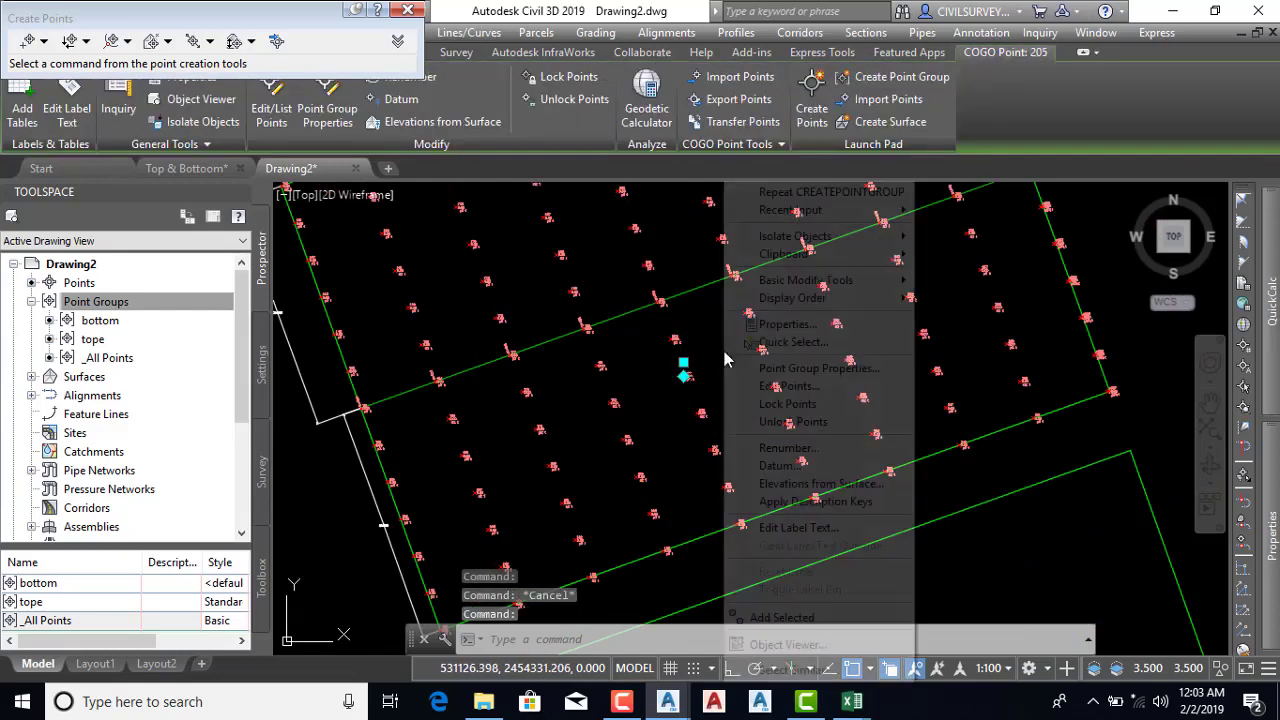
{"action": "key", "text": "Escape"}
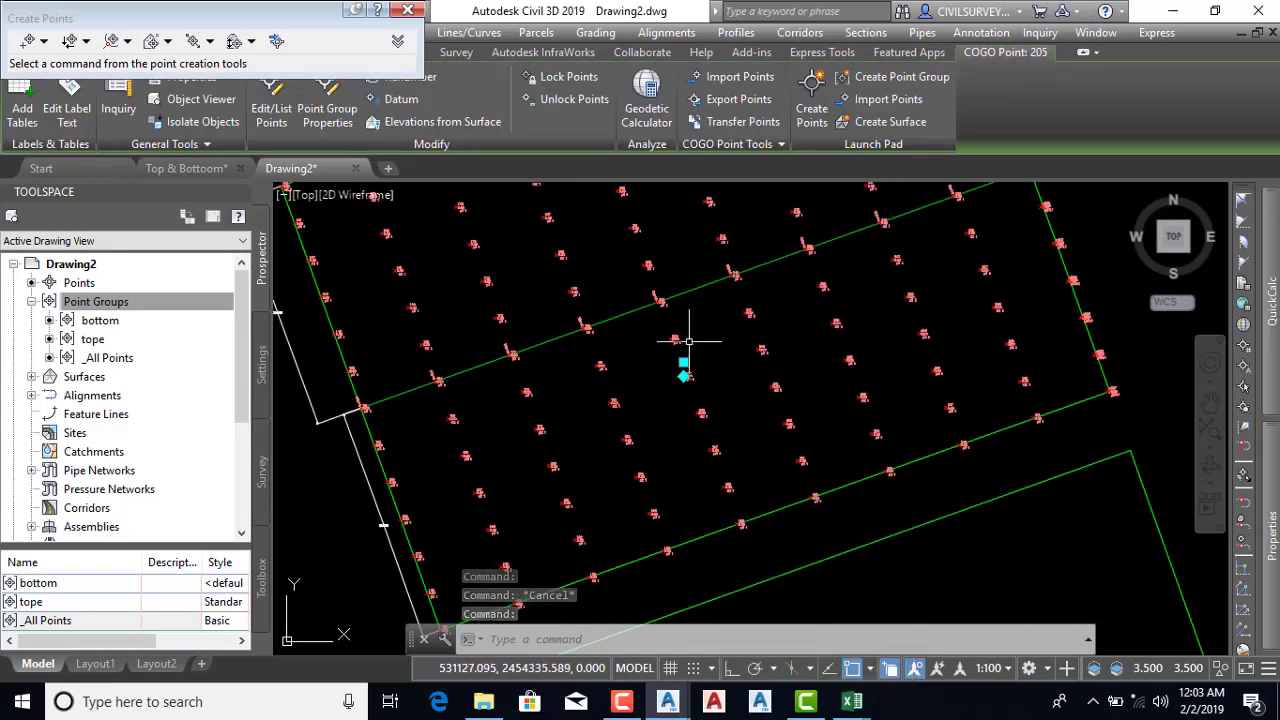
{"action": "key", "text": "Escape"}
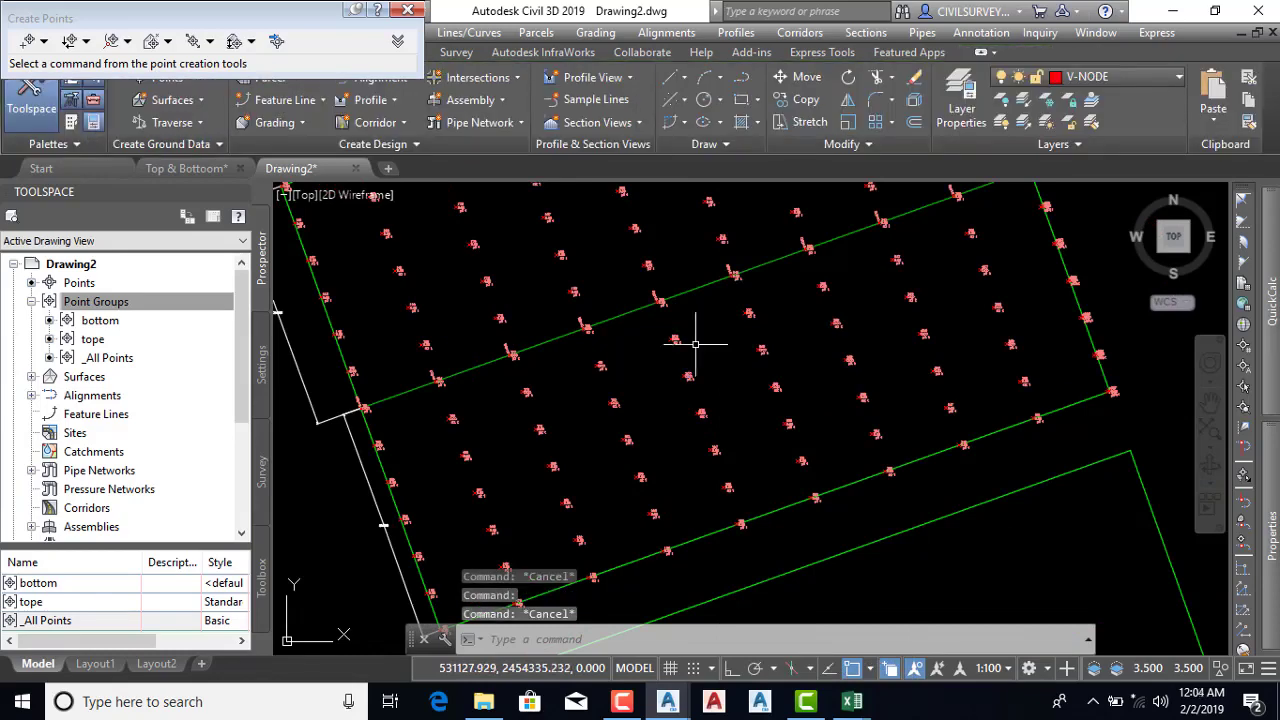
Isolate the V-NODE layer with LAYISO and close the floating Create Points toolbar
{"action": "type", "text": "LAY"}
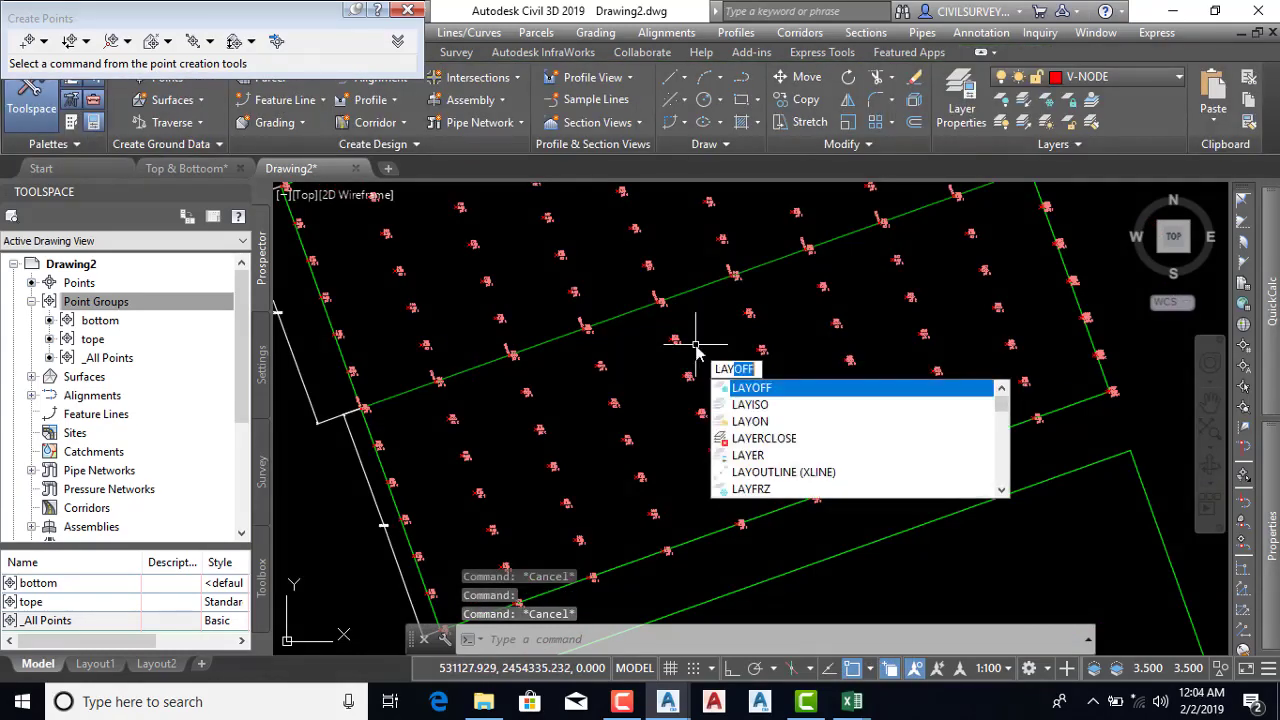
{"action": "type", "text": "Is"}
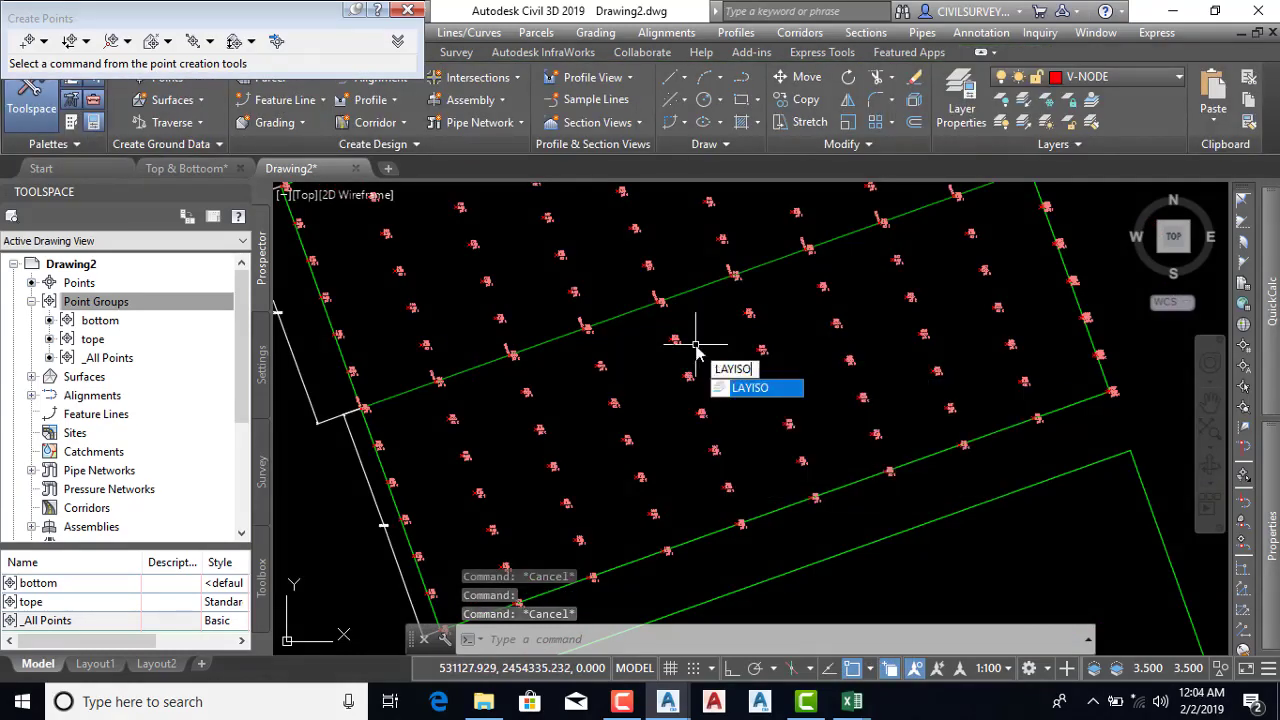
{"action": "key", "text": "Return"}
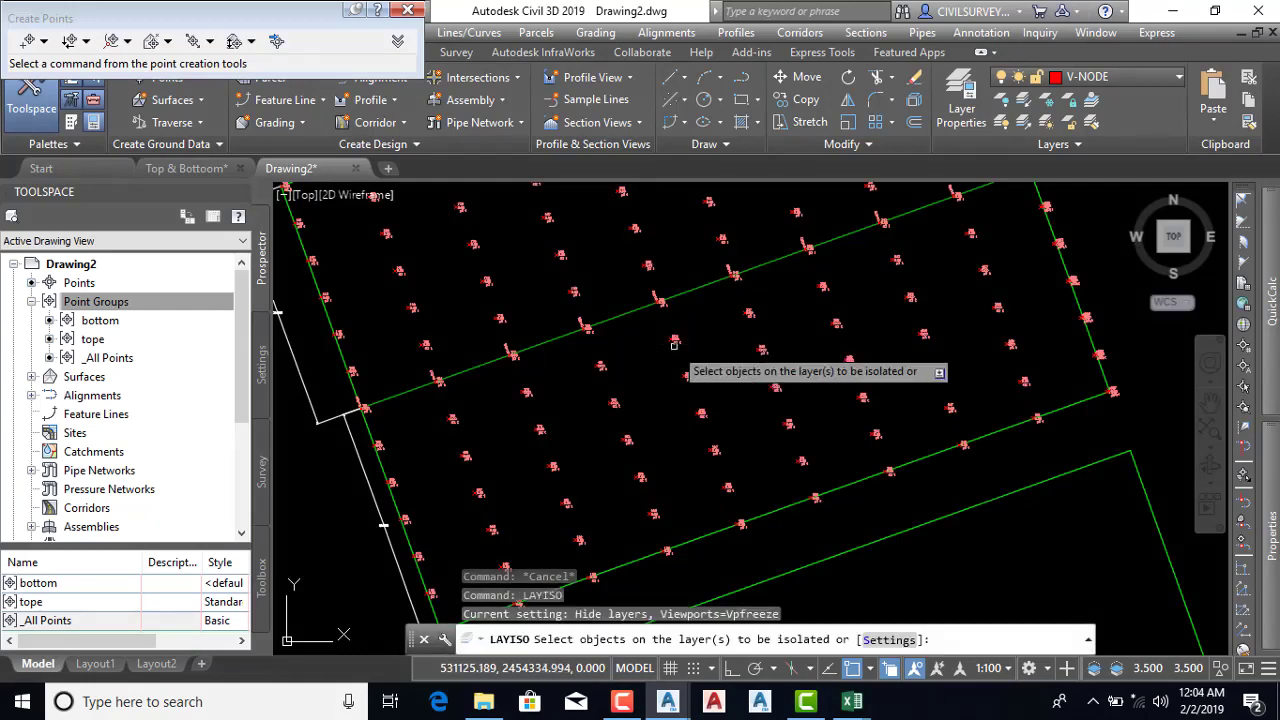
{"action": "left_click", "coordinate": [674, 344]}
{"action": "right_click", "coordinate": [684, 346]}
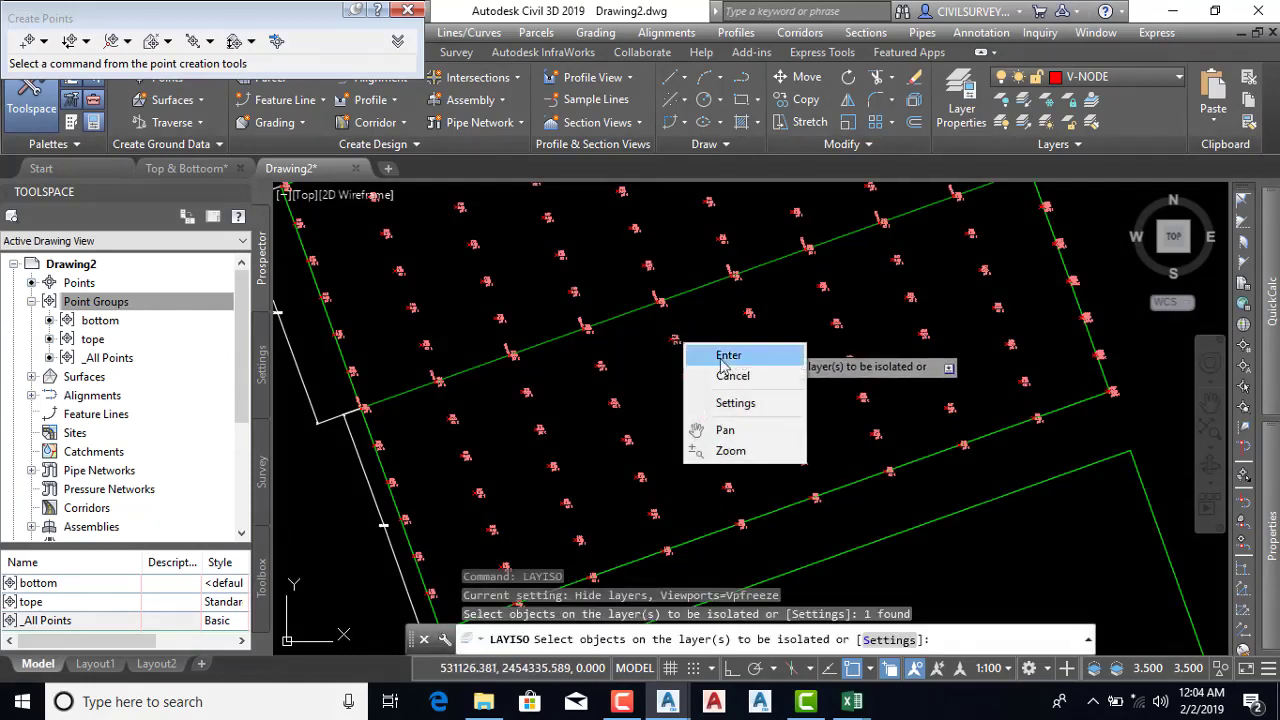
{"action": "left_click", "coordinate": [724, 357]}
{"action": "scroll", "coordinate": [686, 352], "scroll_direction": "down", "scroll_amount": 3}
{"action": "scroll", "coordinate": [677, 368], "scroll_direction": "down", "scroll_amount": 2}
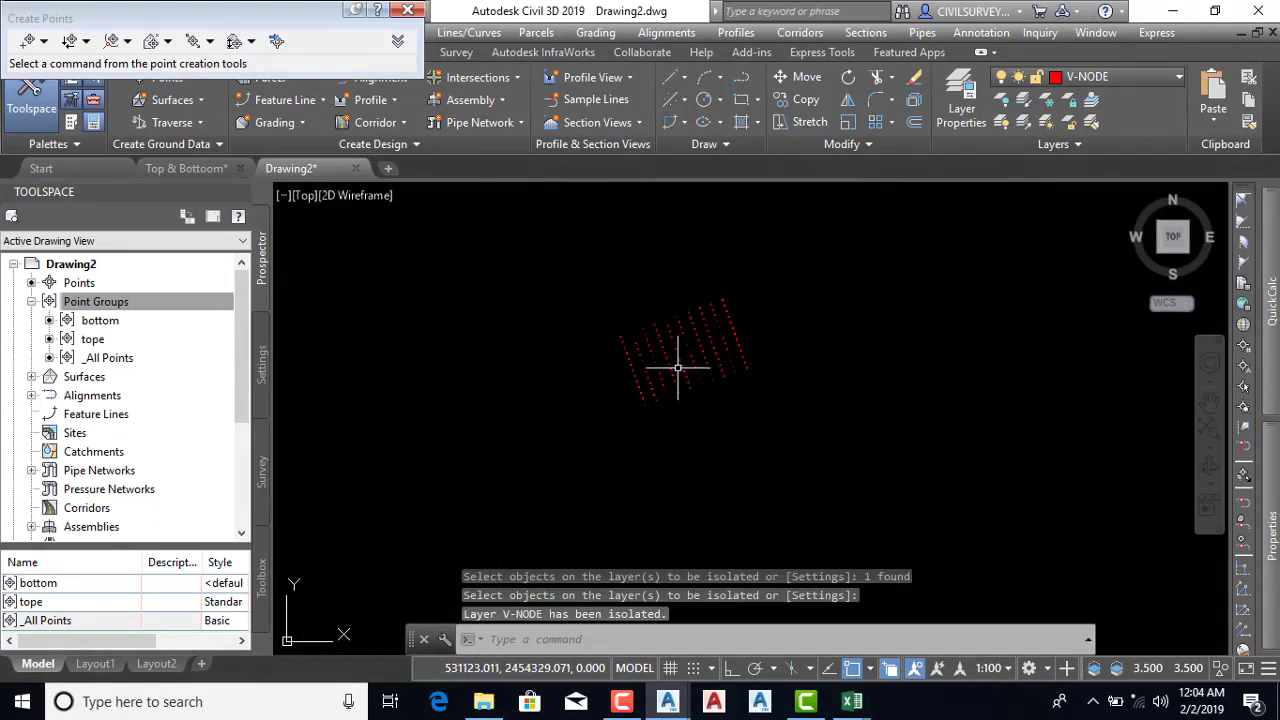
{"action": "scroll", "coordinate": [675, 360], "scroll_direction": "up", "scroll_amount": 3}
{"action": "scroll", "coordinate": [674, 350], "scroll_direction": "up", "scroll_amount": 1}
{"action": "scroll", "coordinate": [673, 349], "scroll_direction": "down", "scroll_amount": 3}
{"action": "scroll", "coordinate": [670, 350], "scroll_direction": "down", "scroll_amount": 1}
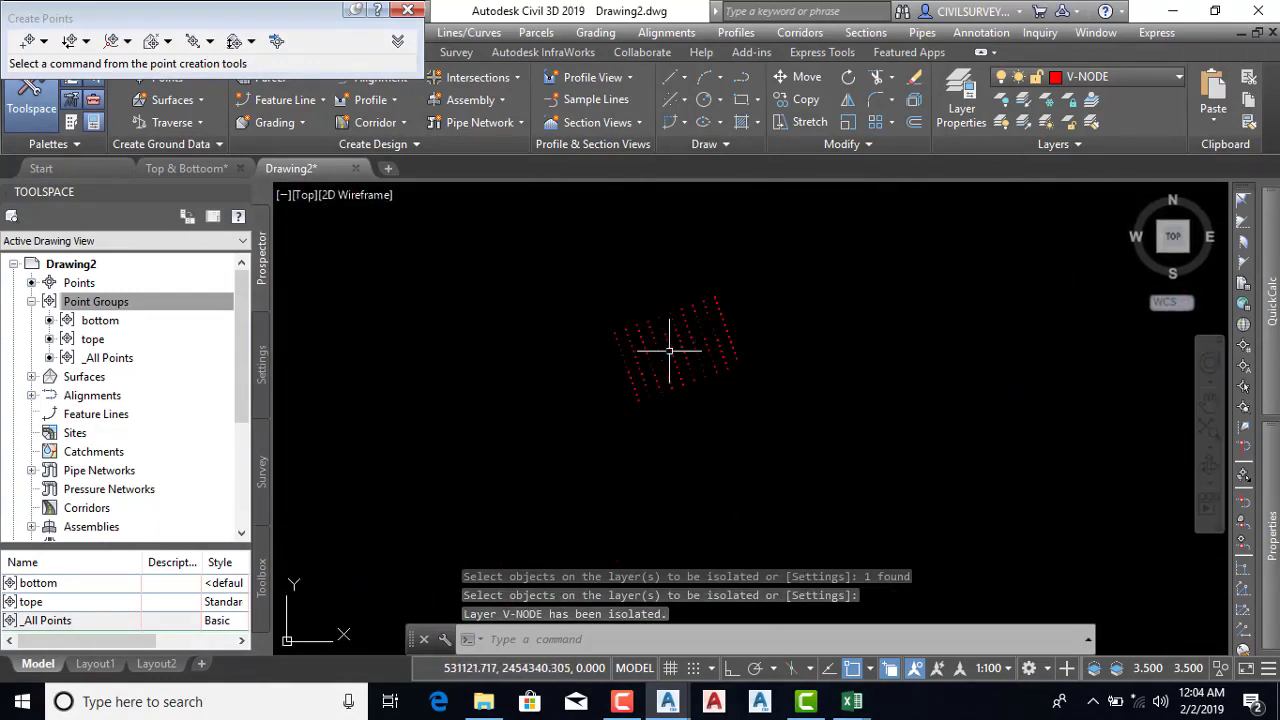
{"action": "left_click", "coordinate": [397, 18]}
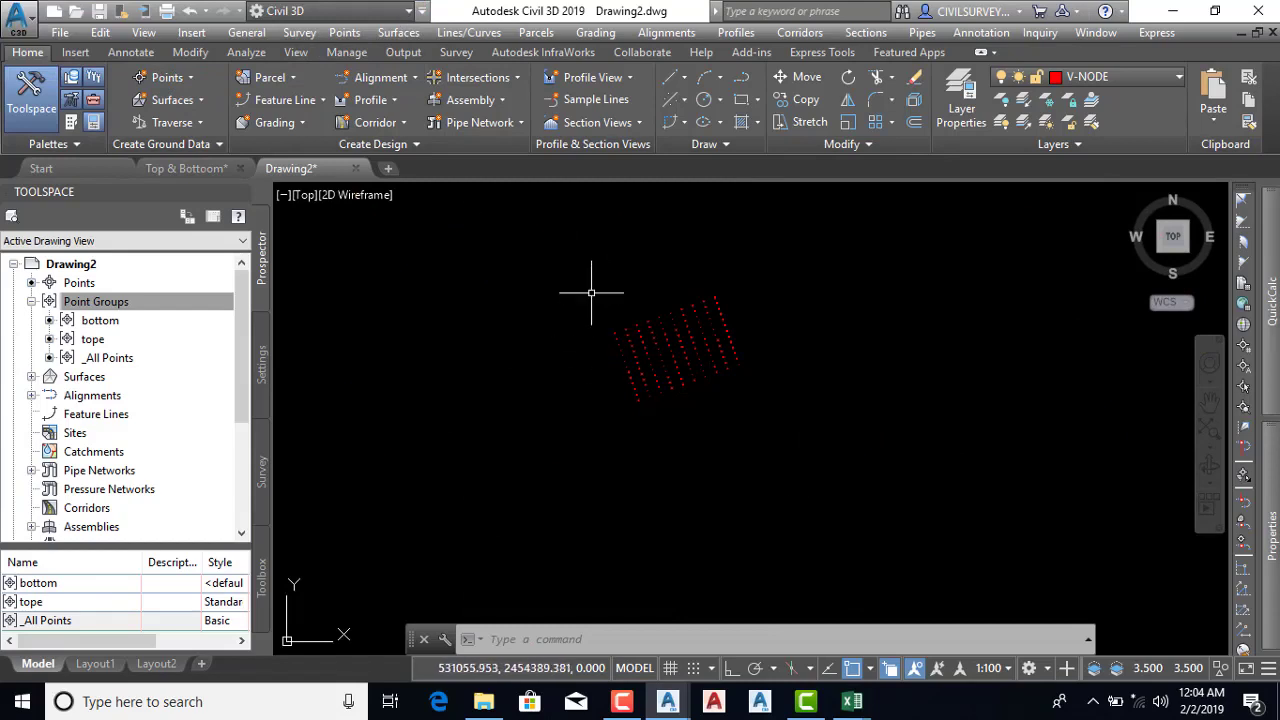
Window-select all the grid points and set their elevations from the 'tope s' surface
{"action": "key", "text": "Escape"}
{"action": "left_click", "coordinate": [558, 249]}
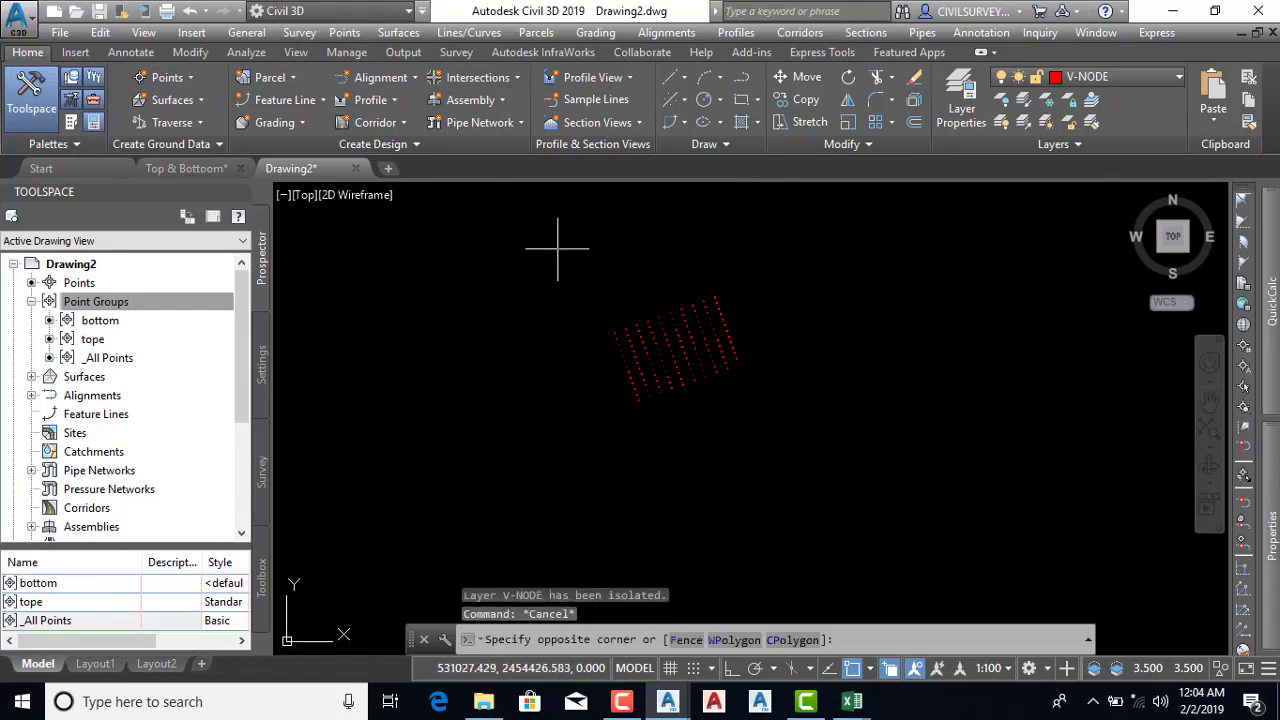
{"action": "left_click", "coordinate": [838, 442]}
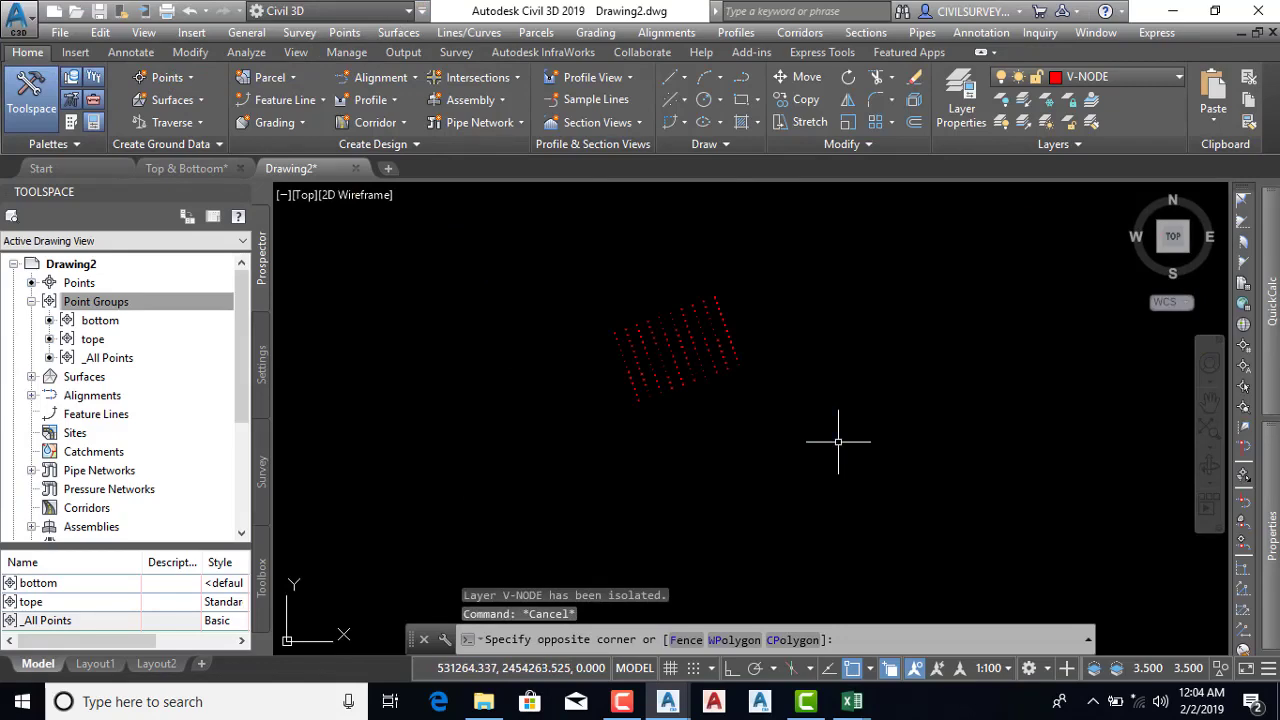
{"action": "right_click", "coordinate": [758, 315]}
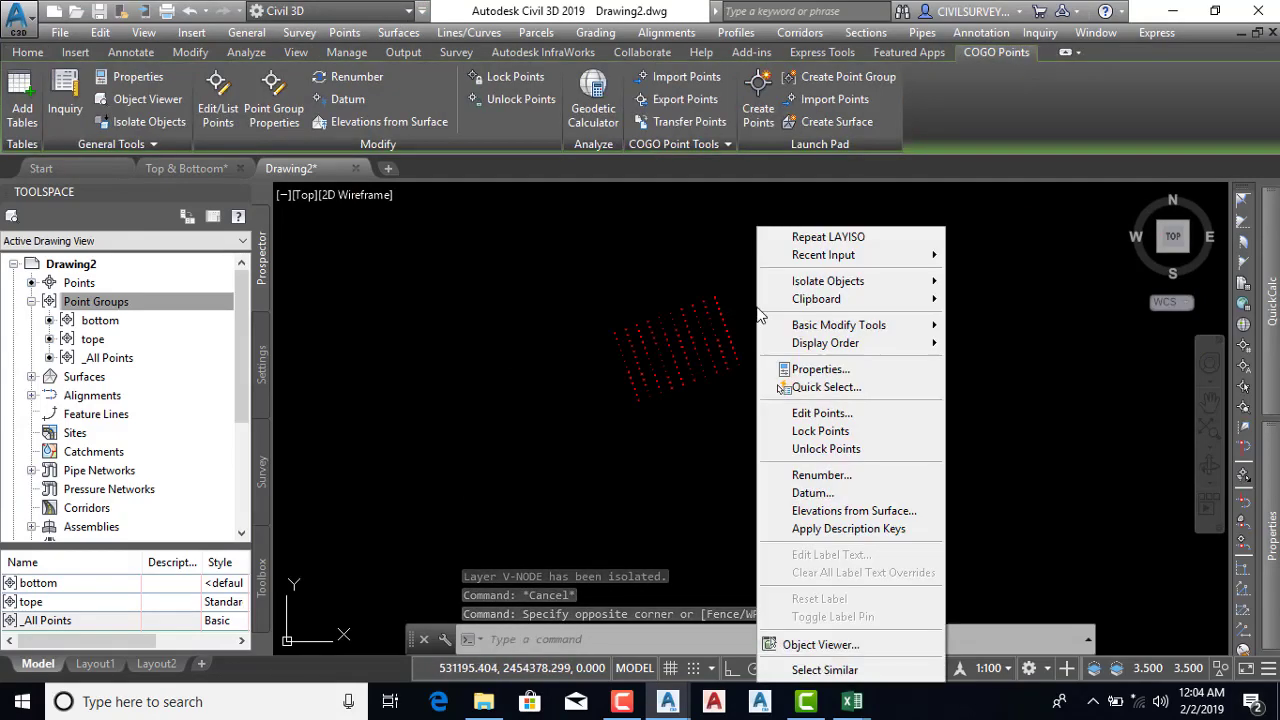
{"action": "left_click", "coordinate": [840, 513]}
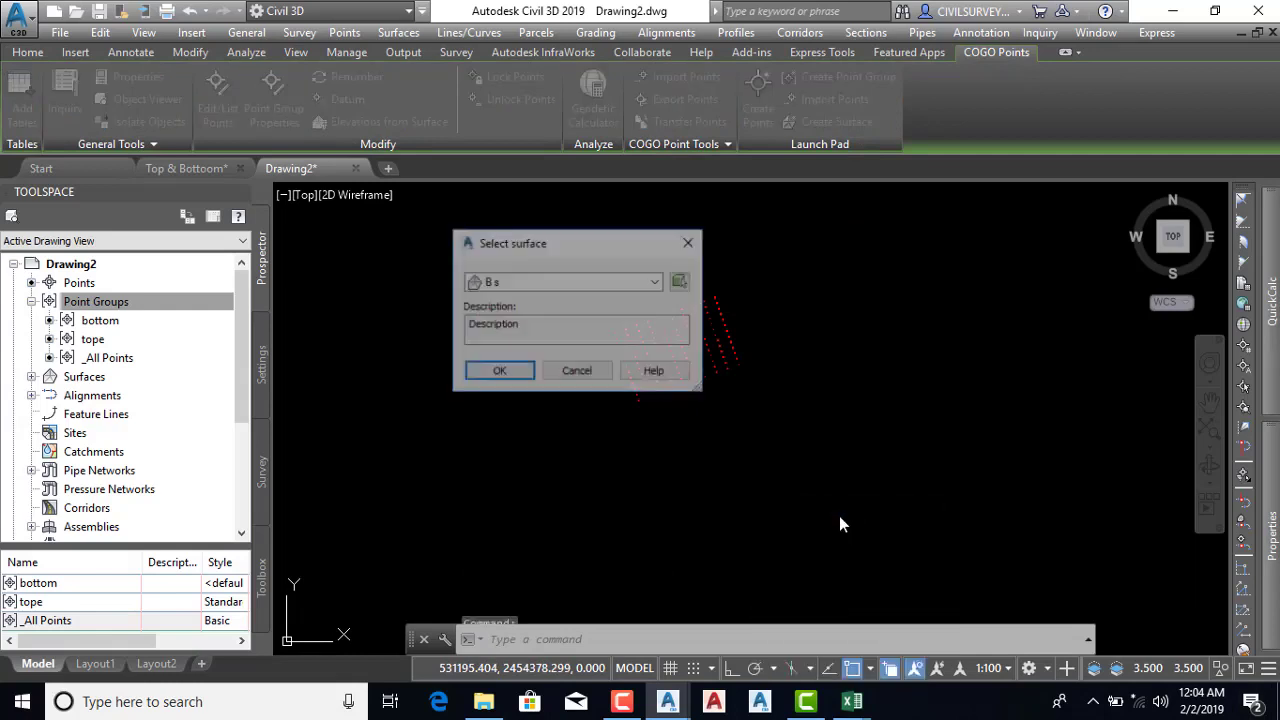
{"action": "left_click", "coordinate": [560, 284]}
{"action": "left_click", "coordinate": [516, 313]}
{"action": "left_click", "coordinate": [498, 372]}
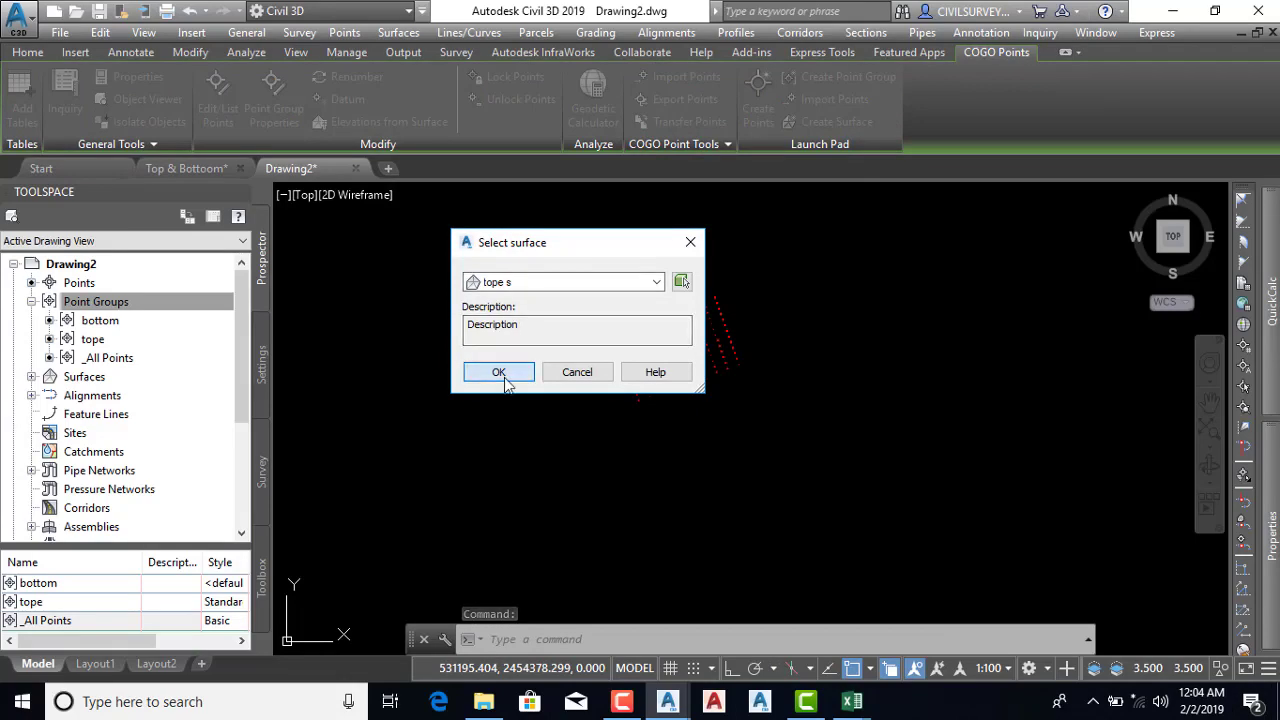
{"action": "left_click_drag", "start_coordinate": [617, 342], "coordinate": [637, 339]}
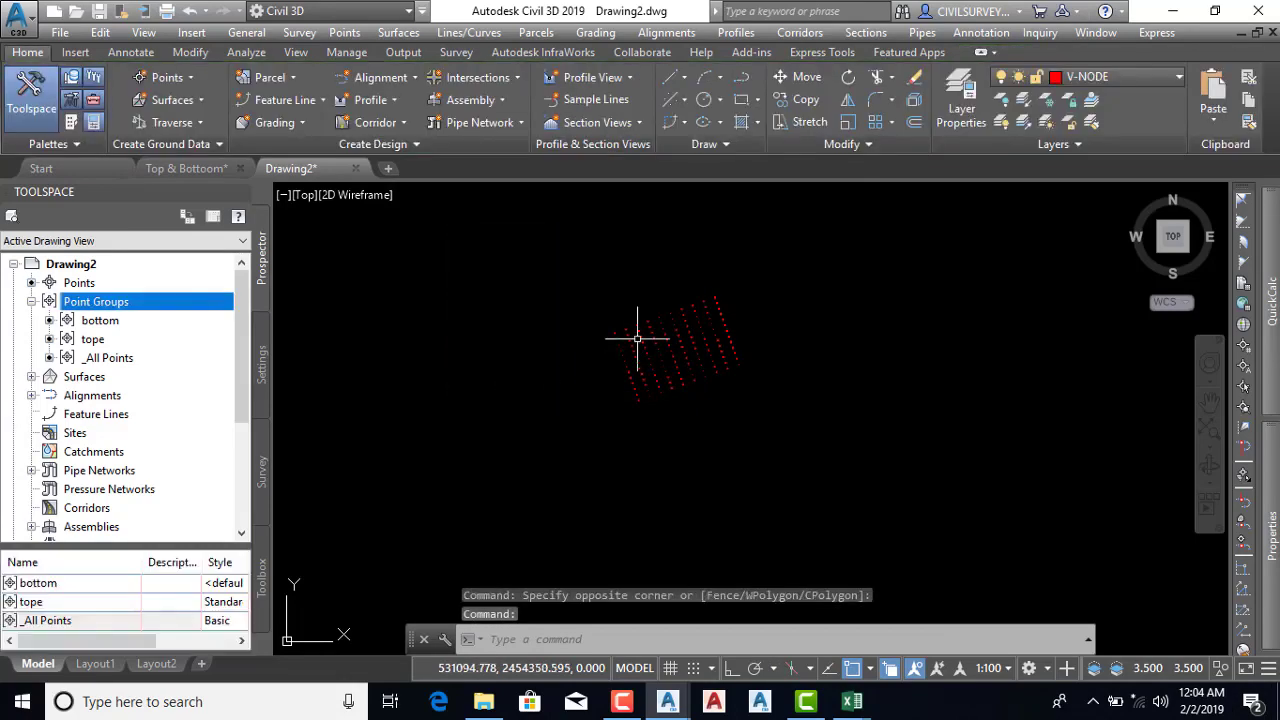
{"action": "scroll", "coordinate": [640, 340], "scroll_direction": "up", "scroll_amount": 10}
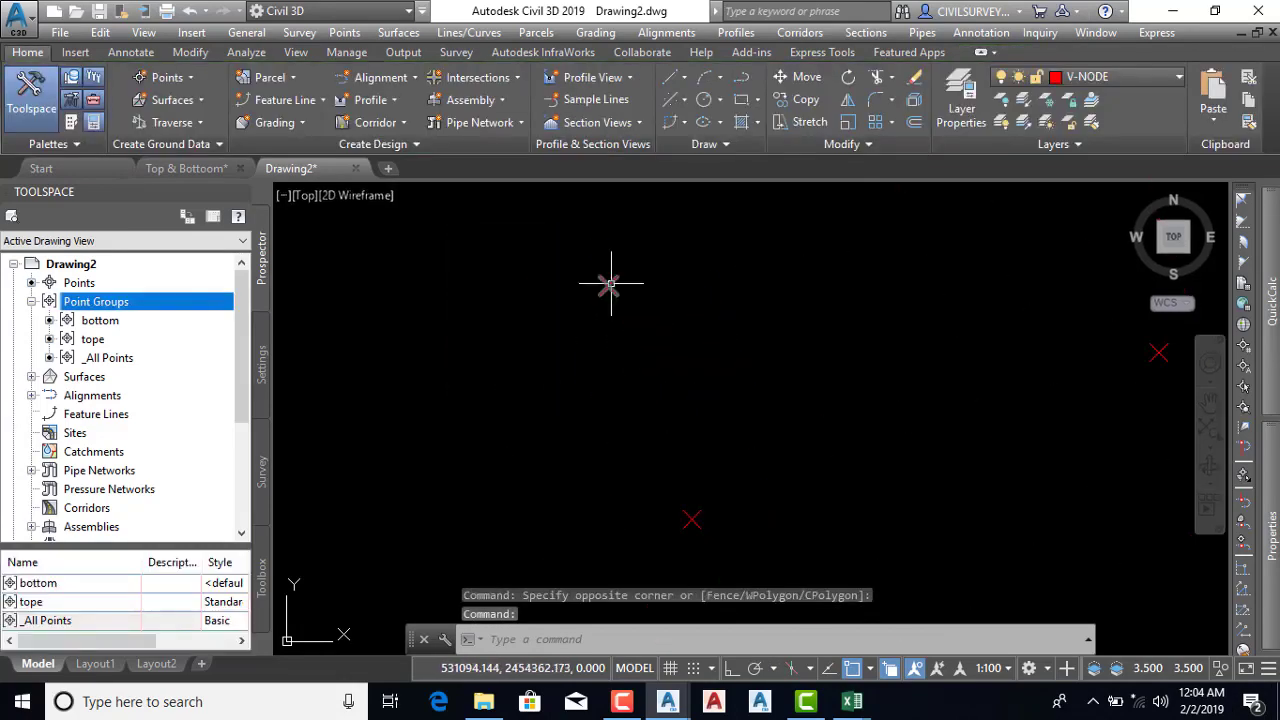
Turn all layers back on with LAYON and zoom around to check the tope point labels
{"action": "type", "text": "l"}
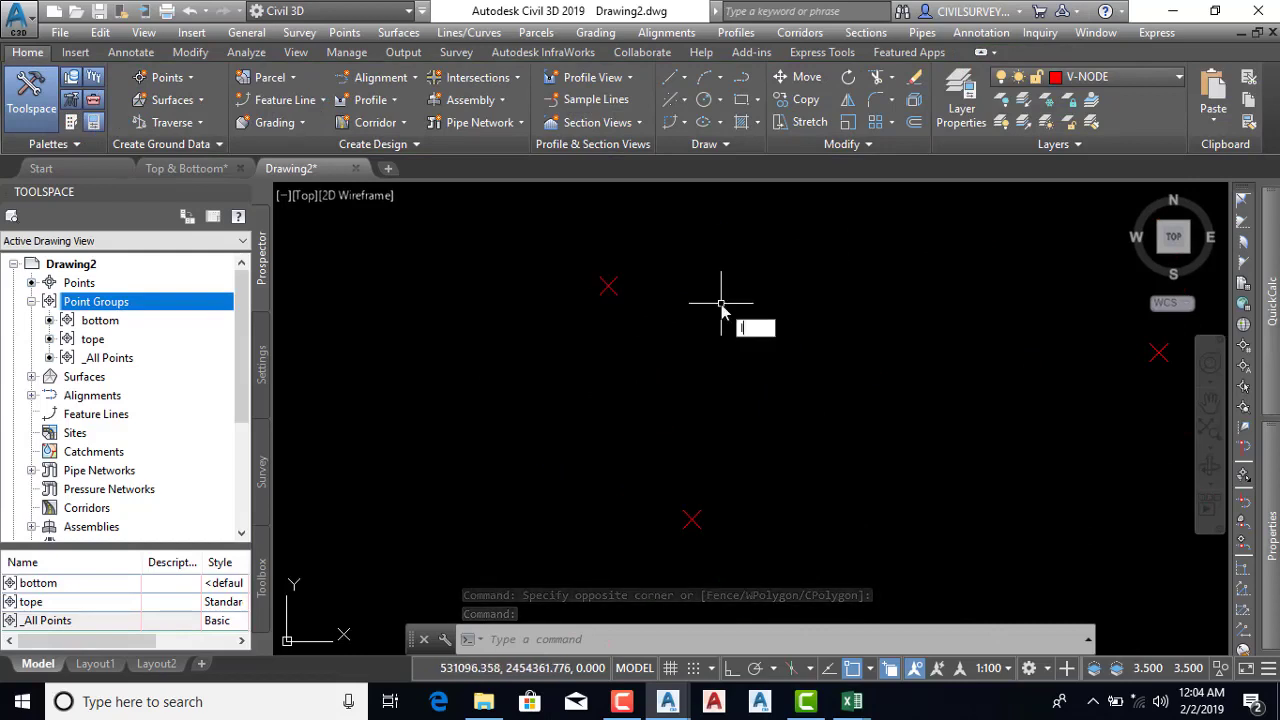
{"action": "type", "text": "ayoff"}
{"action": "key", "text": "BackSpace"}
{"action": "key", "text": "BackSpace"}
{"action": "key", "text": "BackSpace"}
{"action": "type", "text": "on"}
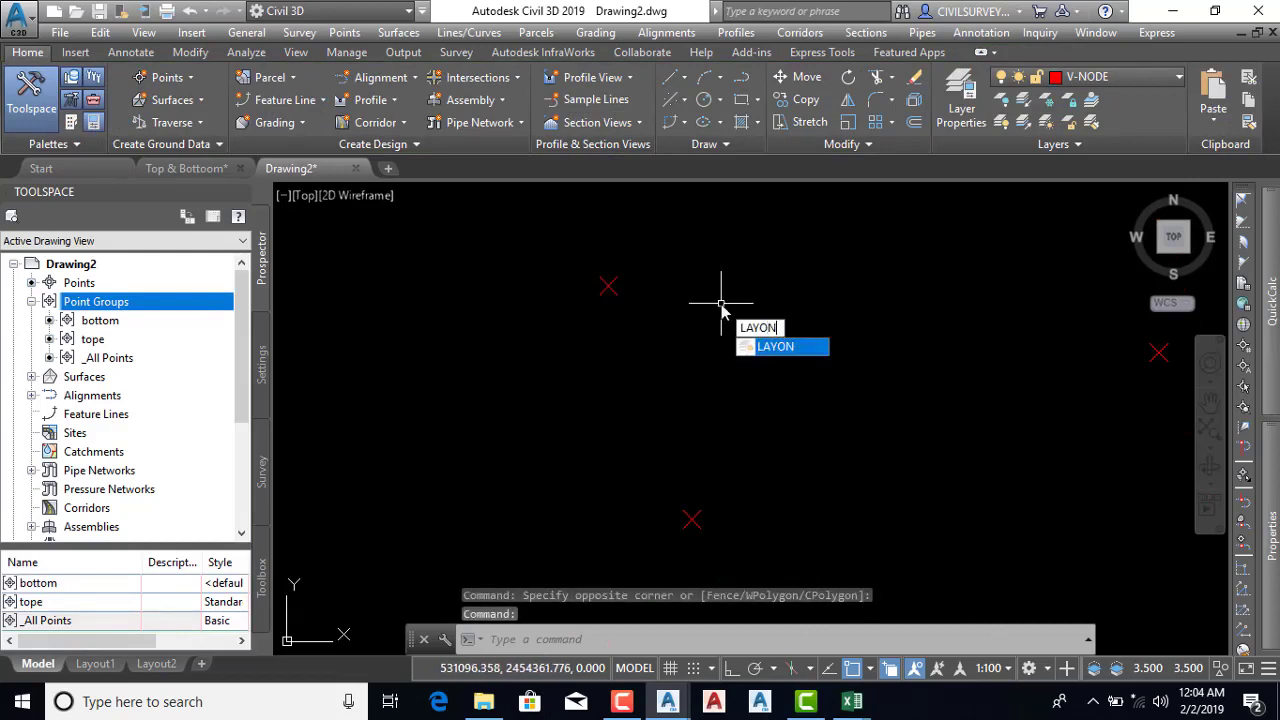
{"action": "key", "text": "Return"}
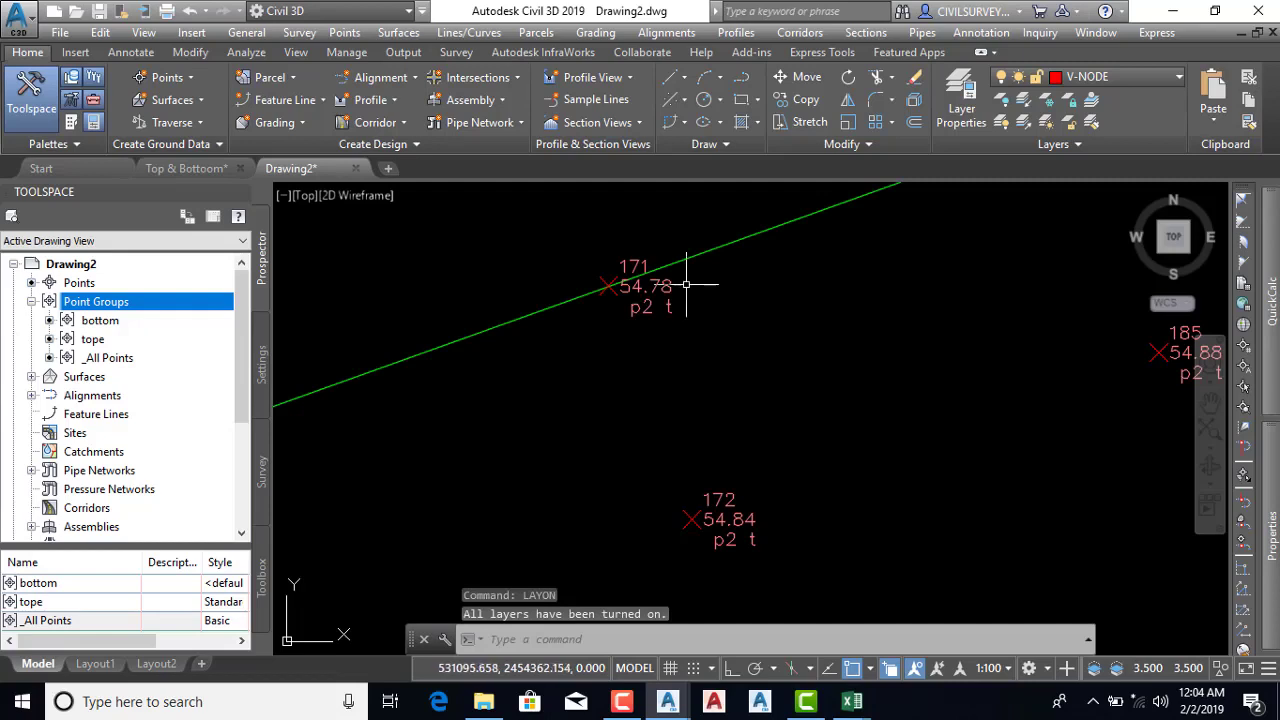
{"action": "scroll", "coordinate": [686, 280], "scroll_direction": "down", "scroll_amount": 2}
{"action": "scroll", "coordinate": [700, 425], "scroll_direction": "up", "scroll_amount": 2}
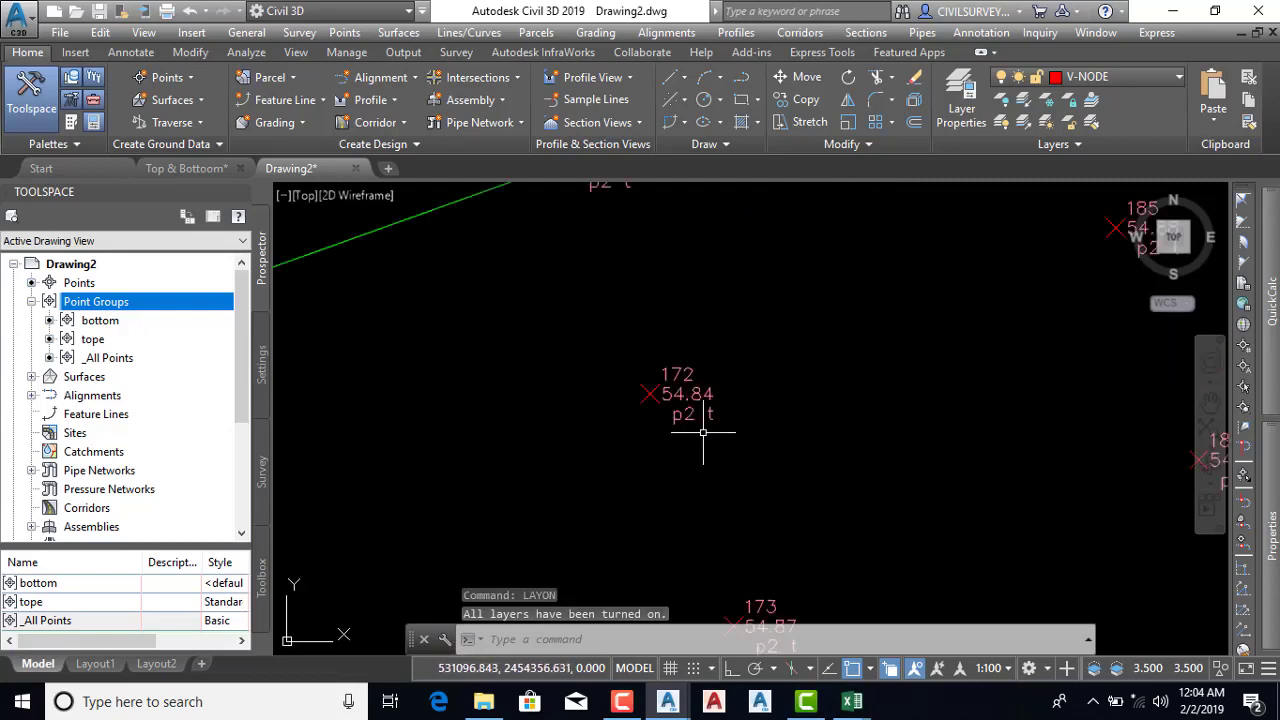
{"action": "mouse_move", "coordinate": [703, 433]}
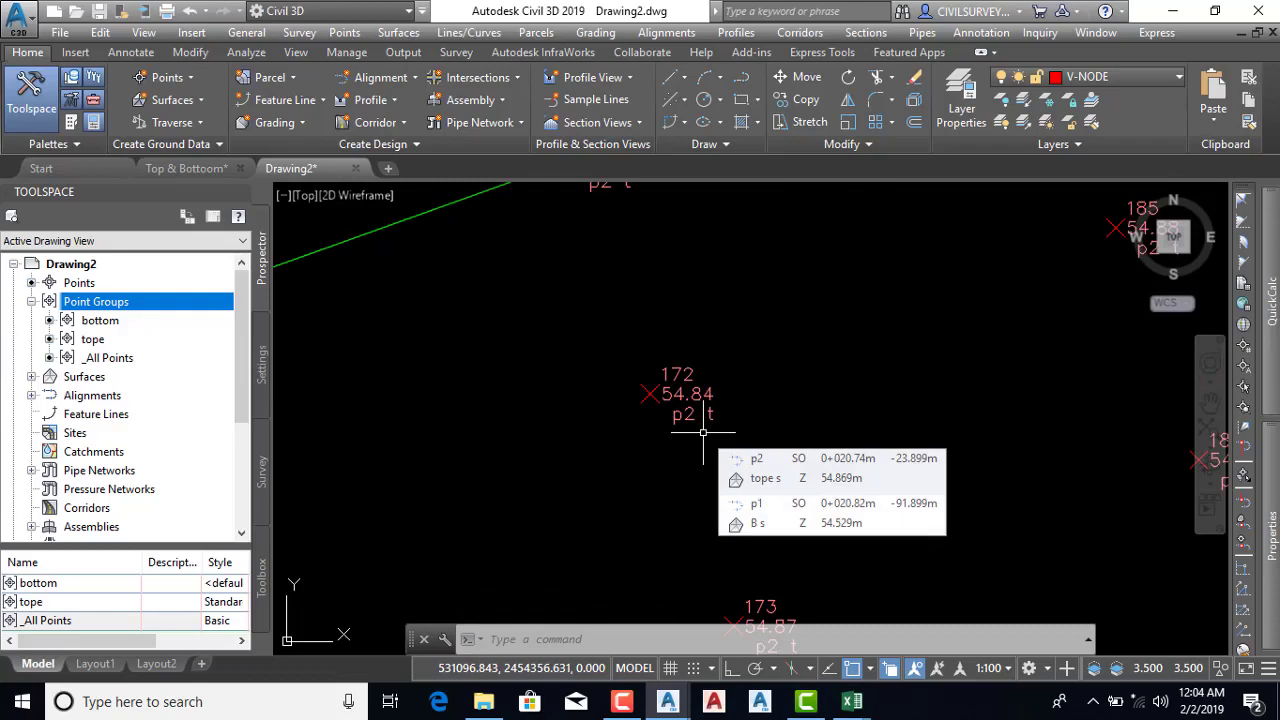
{"action": "scroll", "coordinate": [683, 330], "scroll_direction": "down", "scroll_amount": 2}
{"action": "scroll", "coordinate": [685, 325], "scroll_direction": "down", "scroll_amount": 3}
{"action": "scroll", "coordinate": [685, 323], "scroll_direction": "up", "scroll_amount": 2}
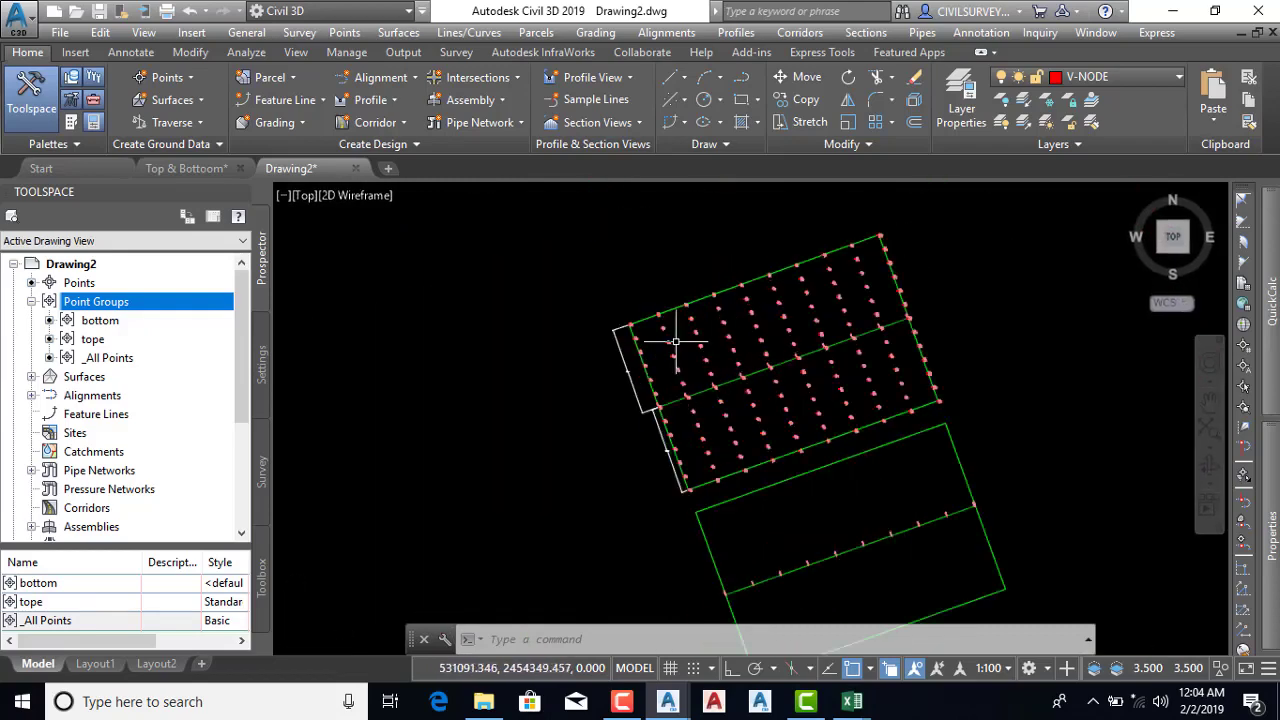
{"action": "scroll", "coordinate": [670, 330], "scroll_direction": "up", "scroll_amount": 3}
{"action": "scroll", "coordinate": [690, 260], "scroll_direction": "up", "scroll_amount": 4}
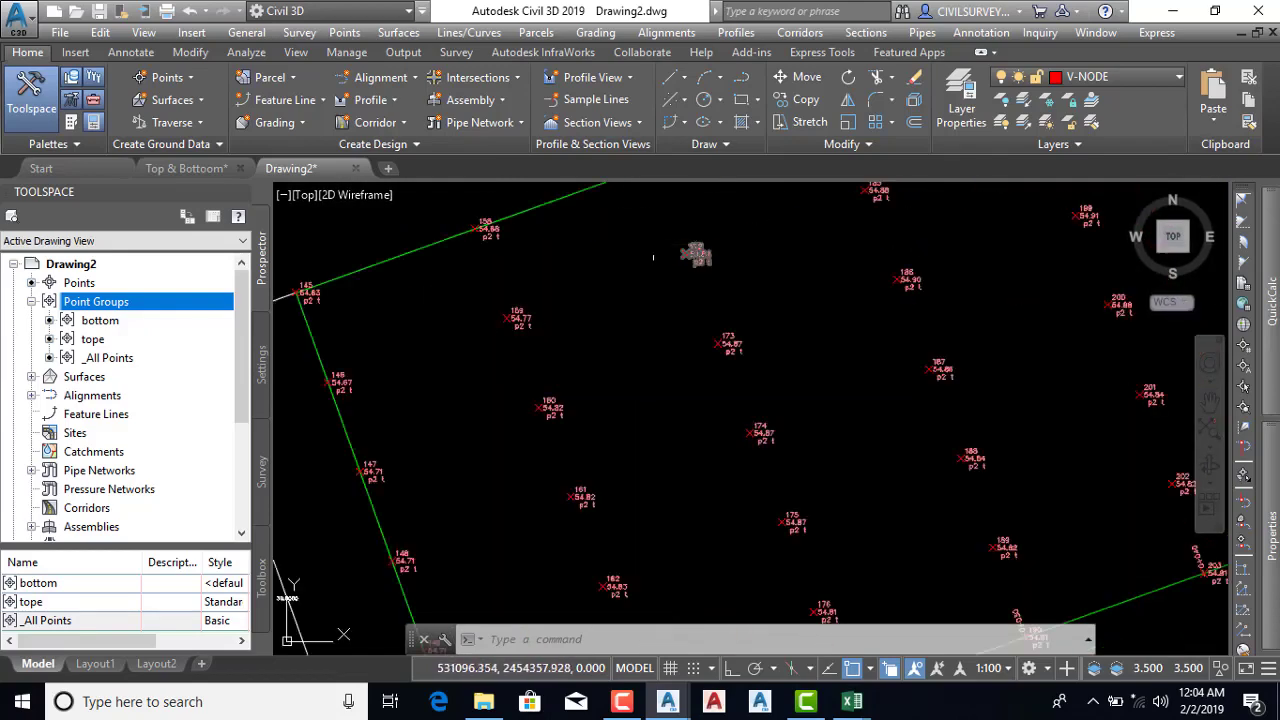
{"action": "scroll", "coordinate": [693, 253], "scroll_direction": "up", "scroll_amount": 2}
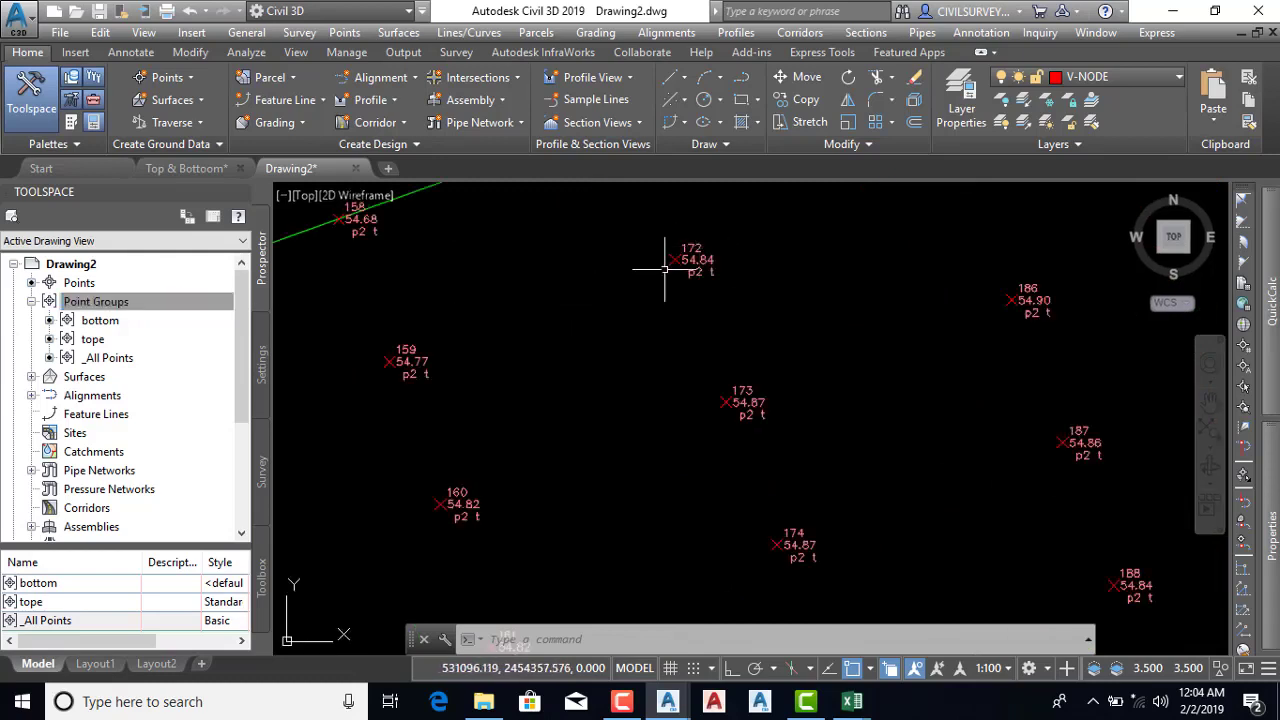
Start the Station Offset to Points report from Reports Manager and select alignment p2
{"action": "left_click", "coordinate": [259, 590]}
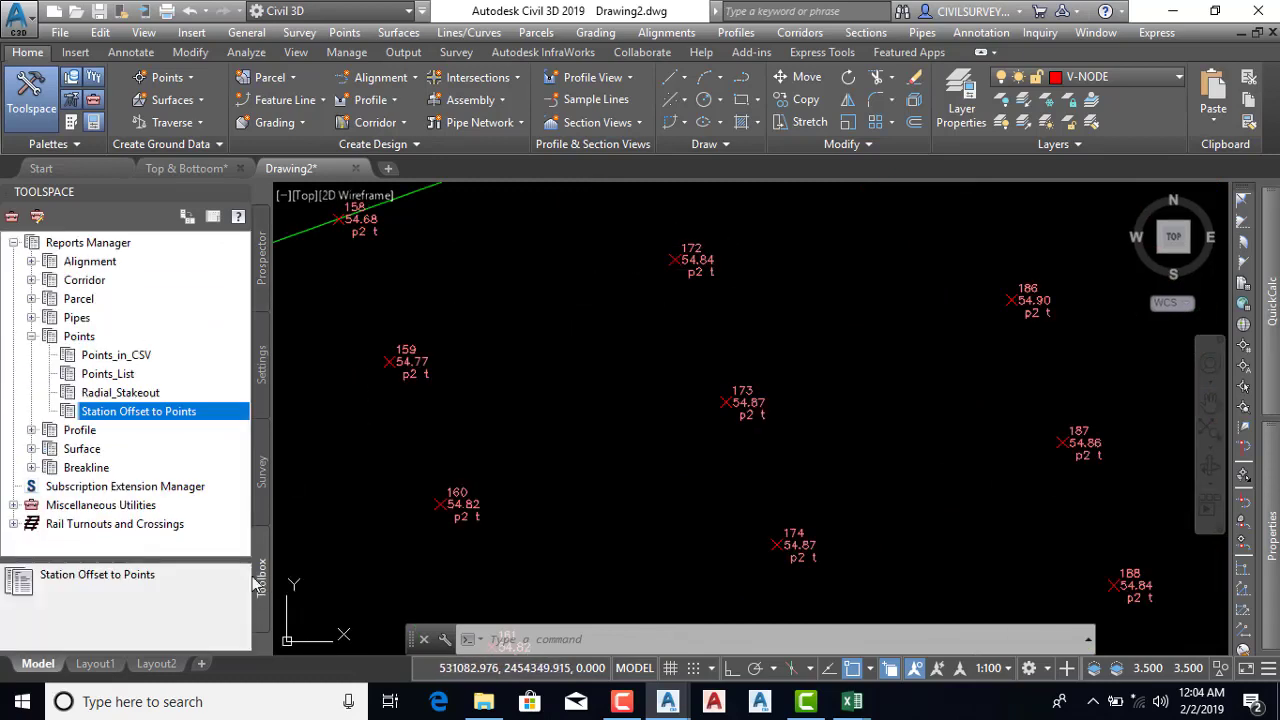
{"action": "double_click", "coordinate": [143, 418]}
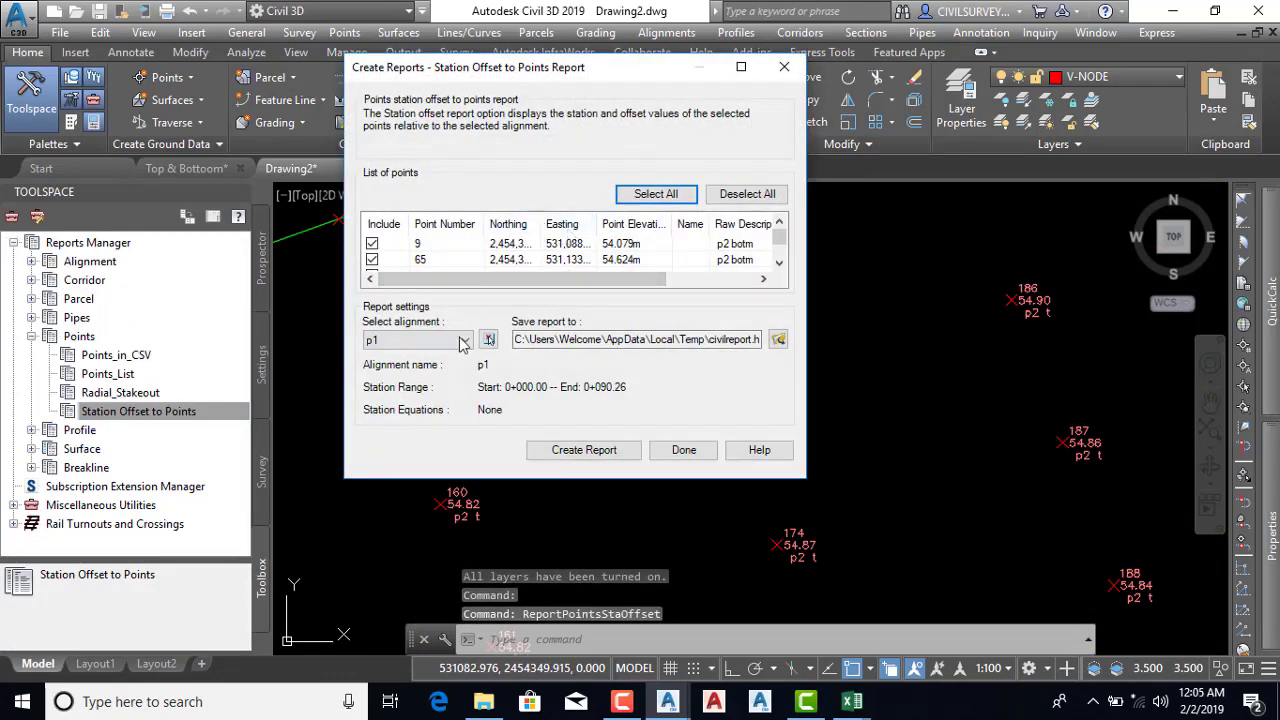
{"action": "left_click", "coordinate": [463, 341]}
{"action": "left_click", "coordinate": [405, 368]}
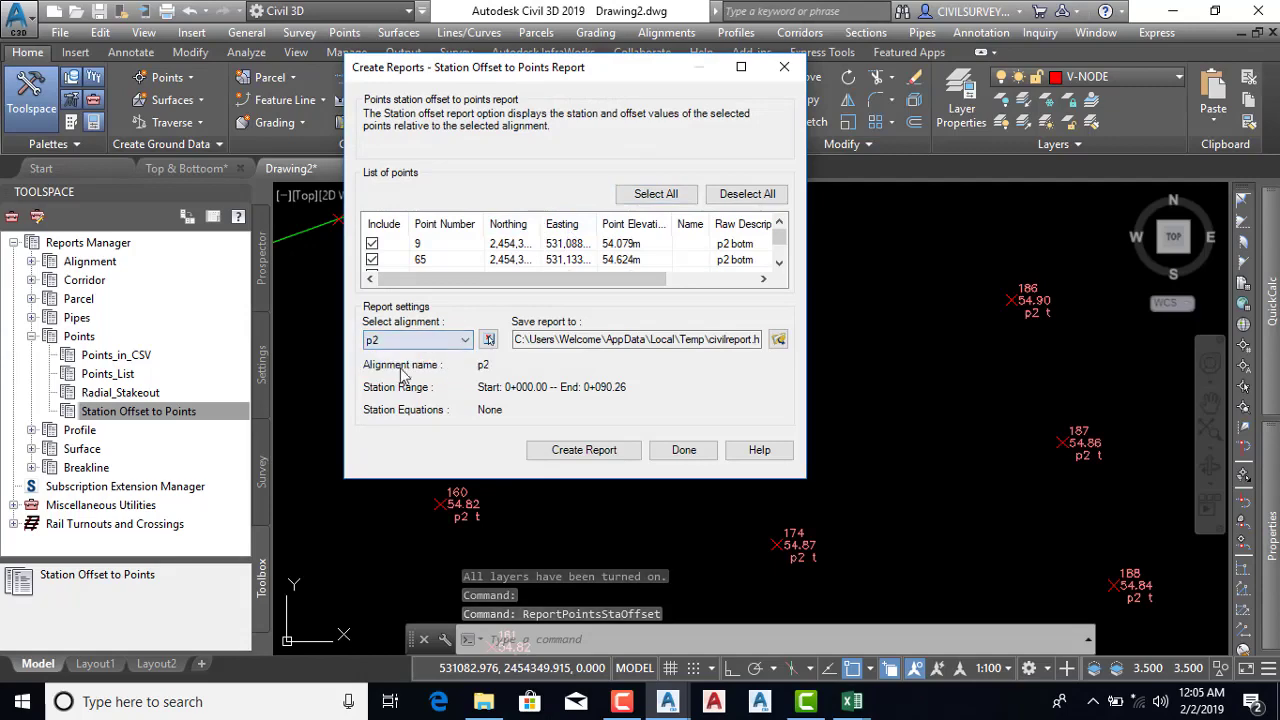
Save the report as Excel 97-2003 file CivilReport.XLS on the Desktop and generate it
{"action": "left_click", "coordinate": [778, 339]}
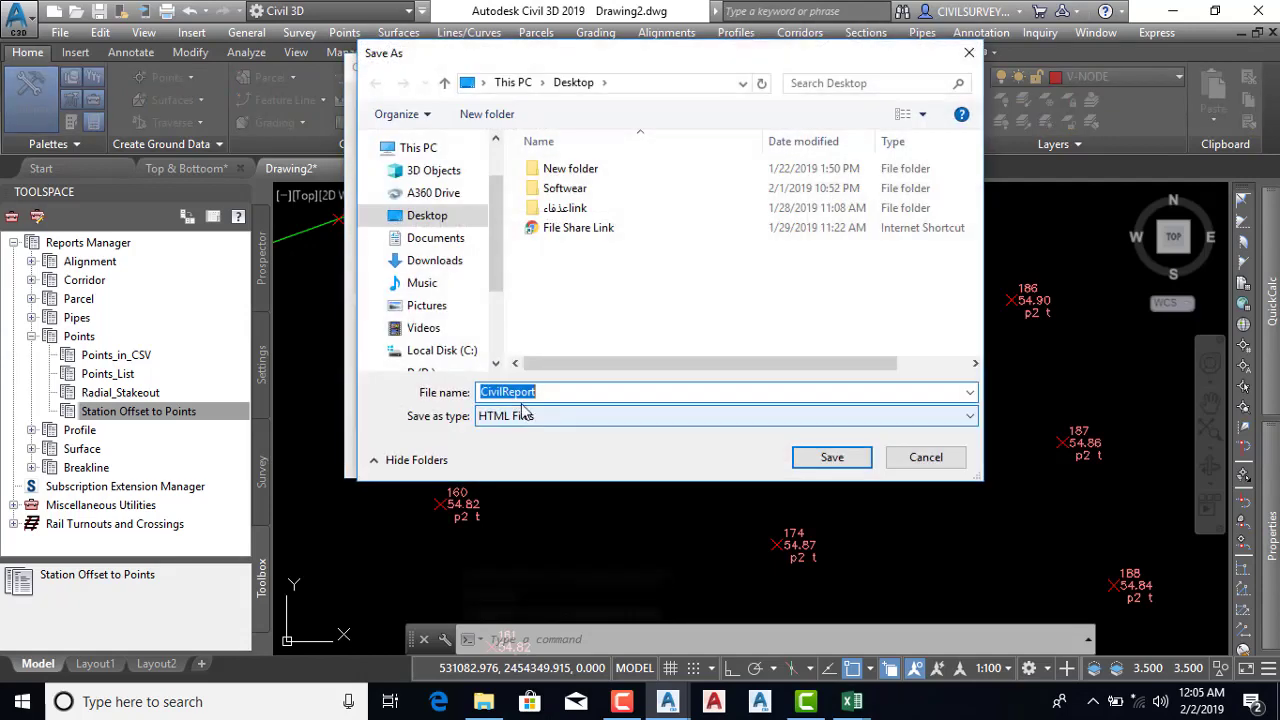
{"action": "left_click", "coordinate": [524, 412]}
{"action": "left_click", "coordinate": [707, 458]}
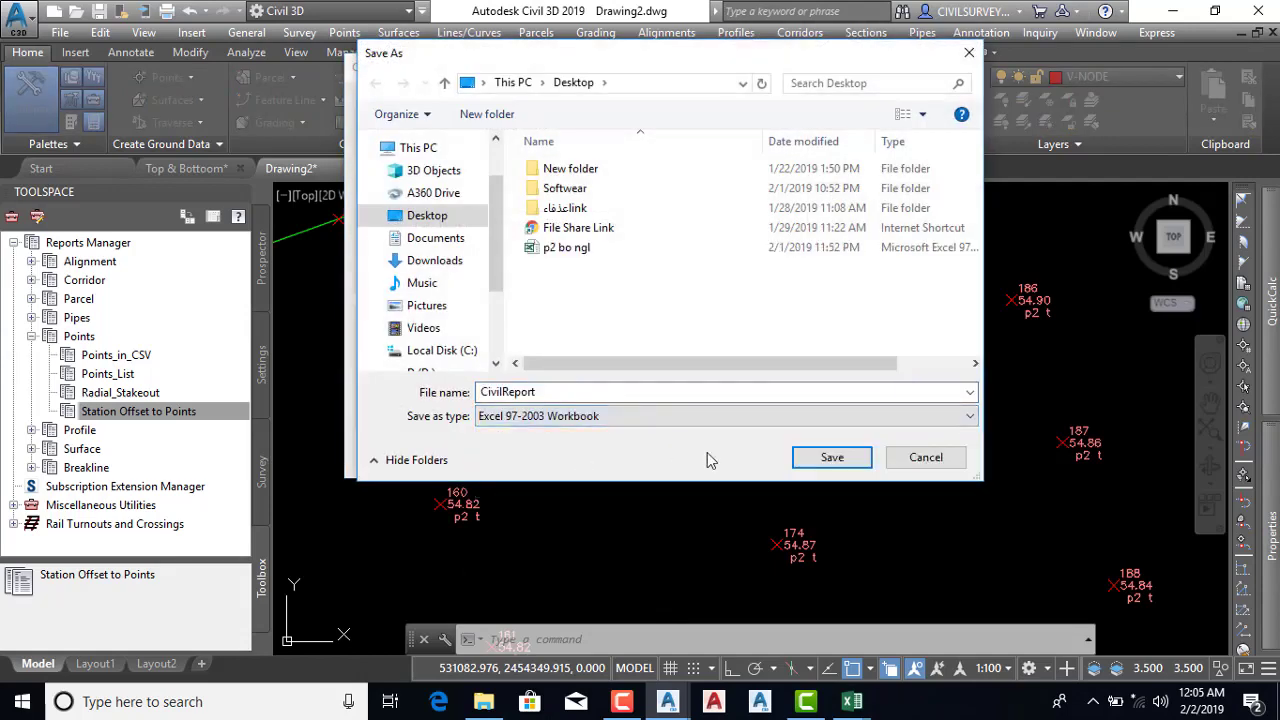
{"action": "left_click", "coordinate": [832, 457]}
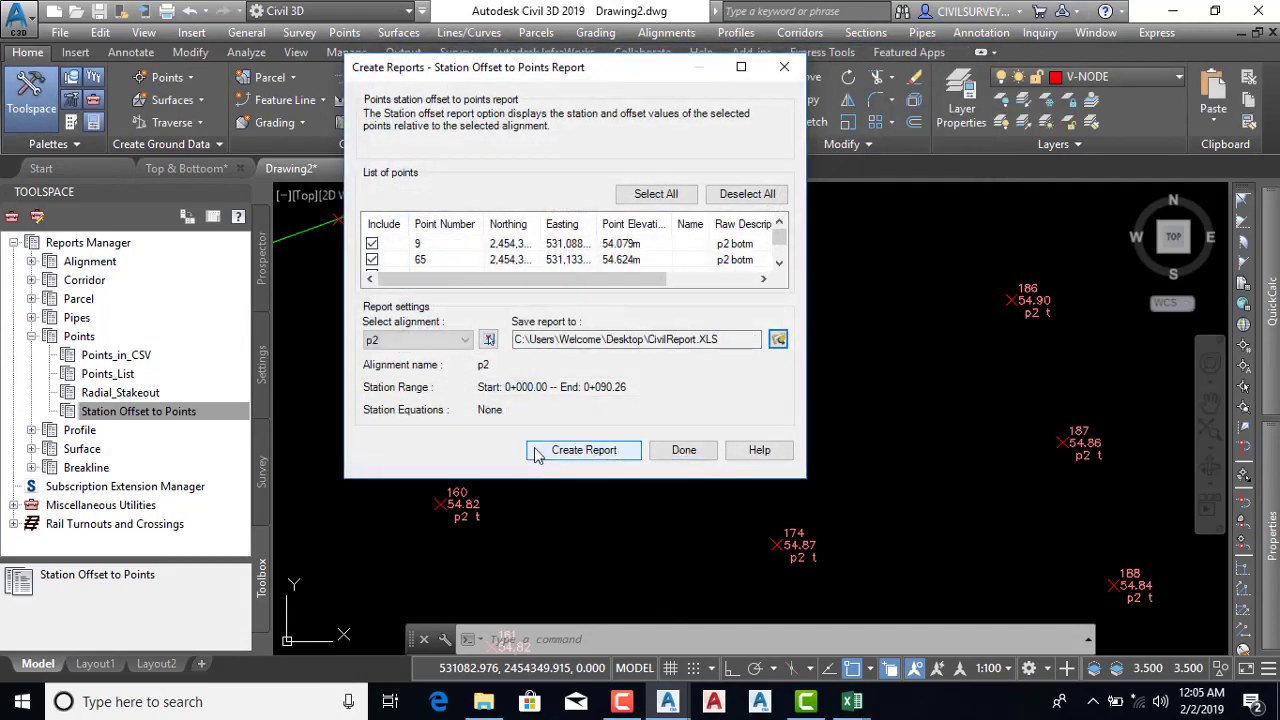
{"action": "left_click", "coordinate": [586, 452]}
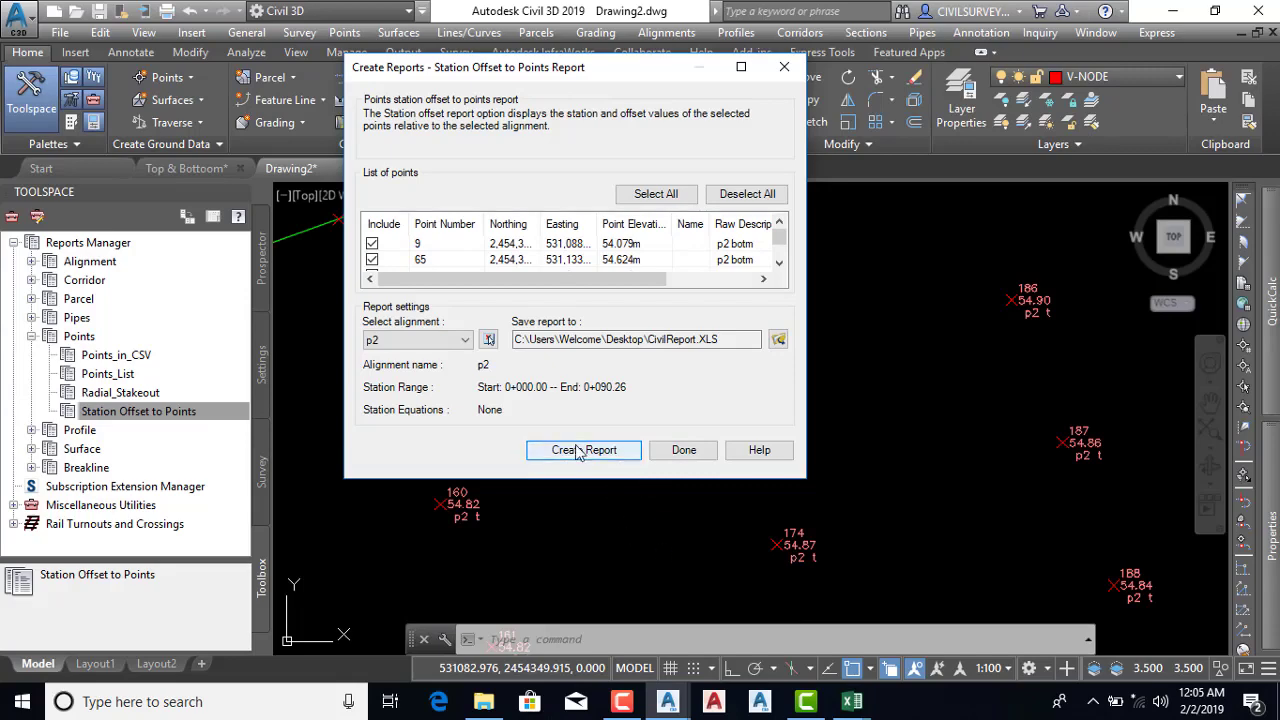
{"action": "left_click", "coordinate": [852, 703]}
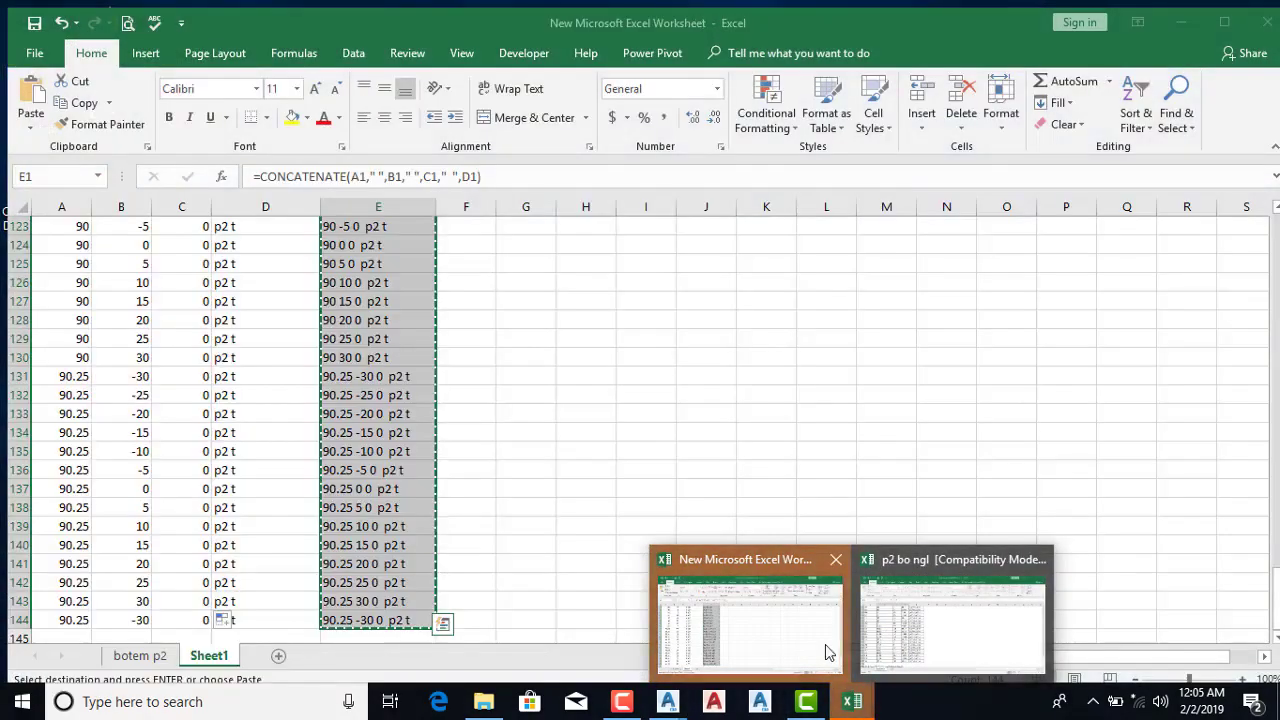
Scroll the CivilReport workbook past the p2 botm points and select the first p2 t rows, B160:E172
{"action": "left_click", "coordinate": [828, 652]}
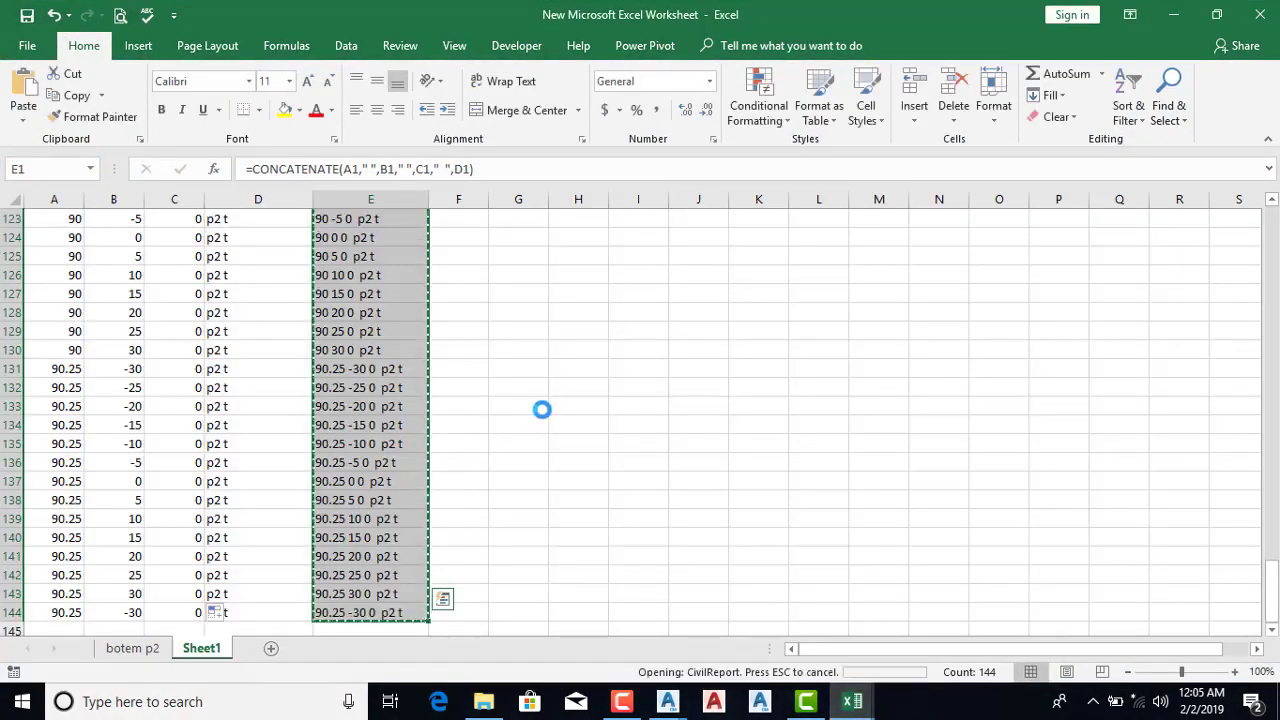
{"action": "left_click", "coordinate": [538, 408]}
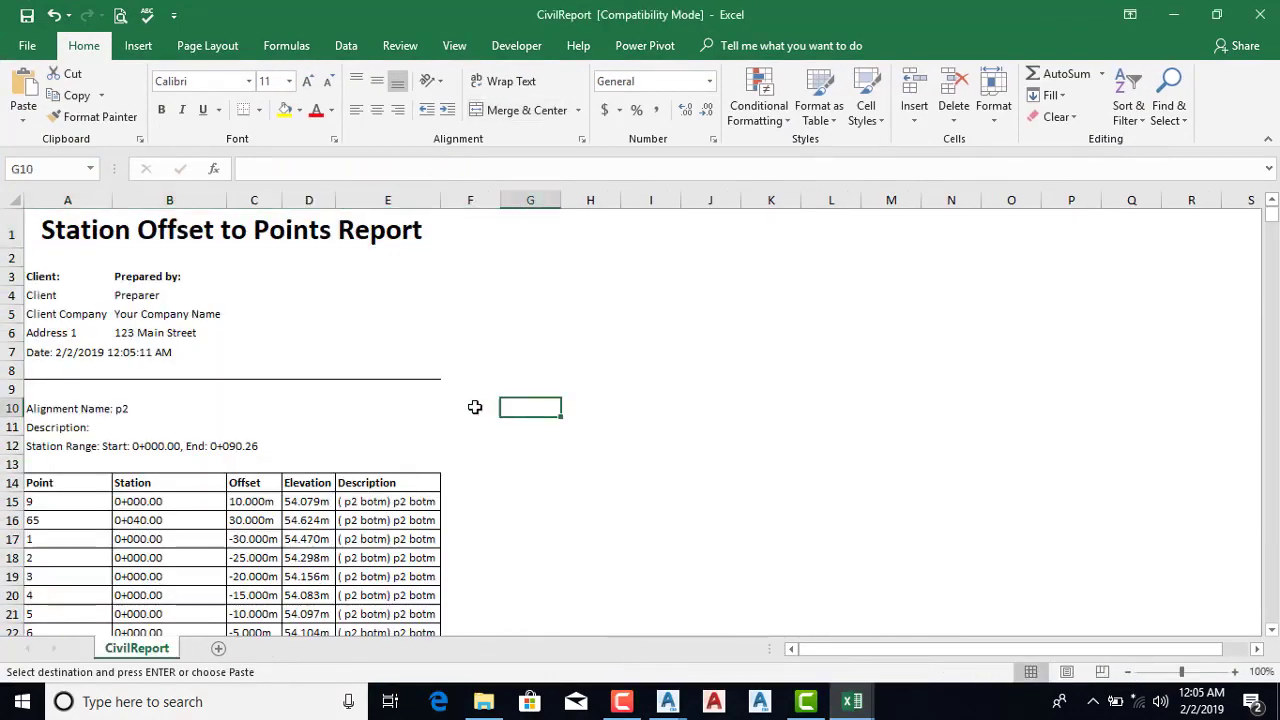
{"action": "scroll", "coordinate": [475, 407], "scroll_direction": "down", "scroll_amount": 3}
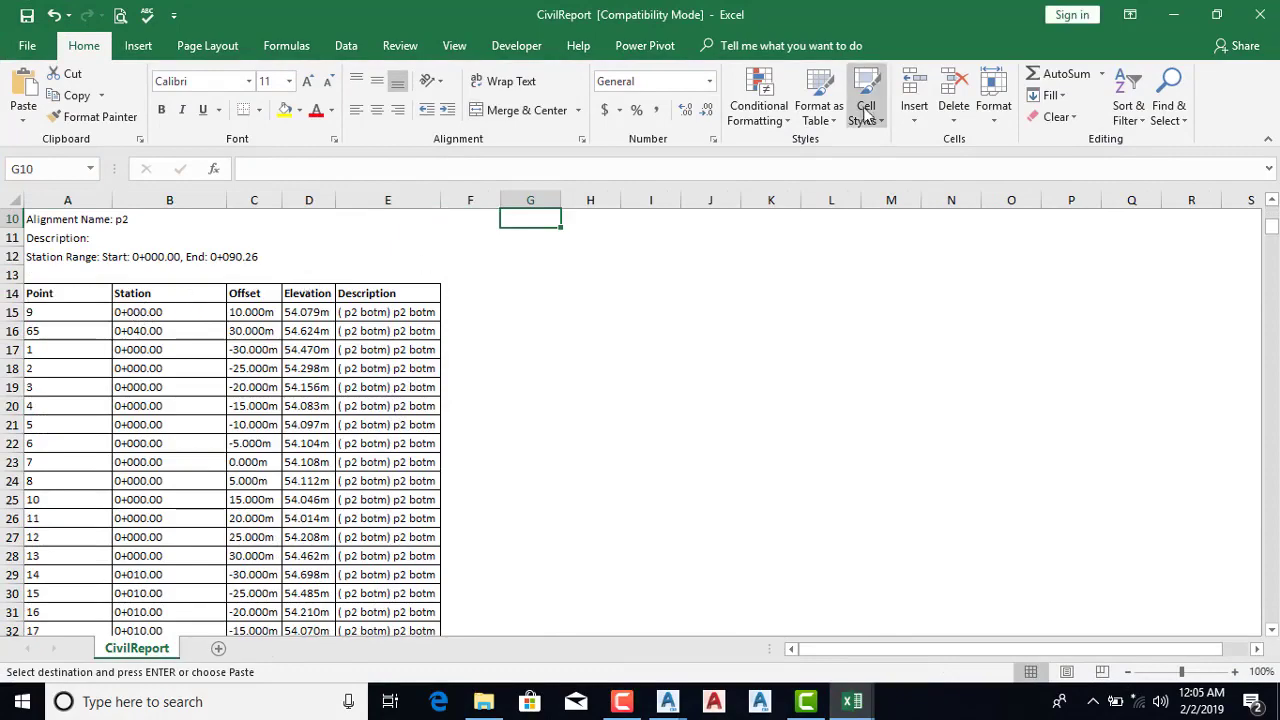
{"action": "scroll", "coordinate": [455, 350], "scroll_direction": "down", "scroll_amount": 1}
{"action": "scroll", "coordinate": [450, 400], "scroll_direction": "down", "scroll_amount": 4}
{"action": "scroll", "coordinate": [440, 477], "scroll_direction": "down", "scroll_amount": 8}
{"action": "scroll", "coordinate": [440, 477], "scroll_direction": "down", "scroll_amount": 9}
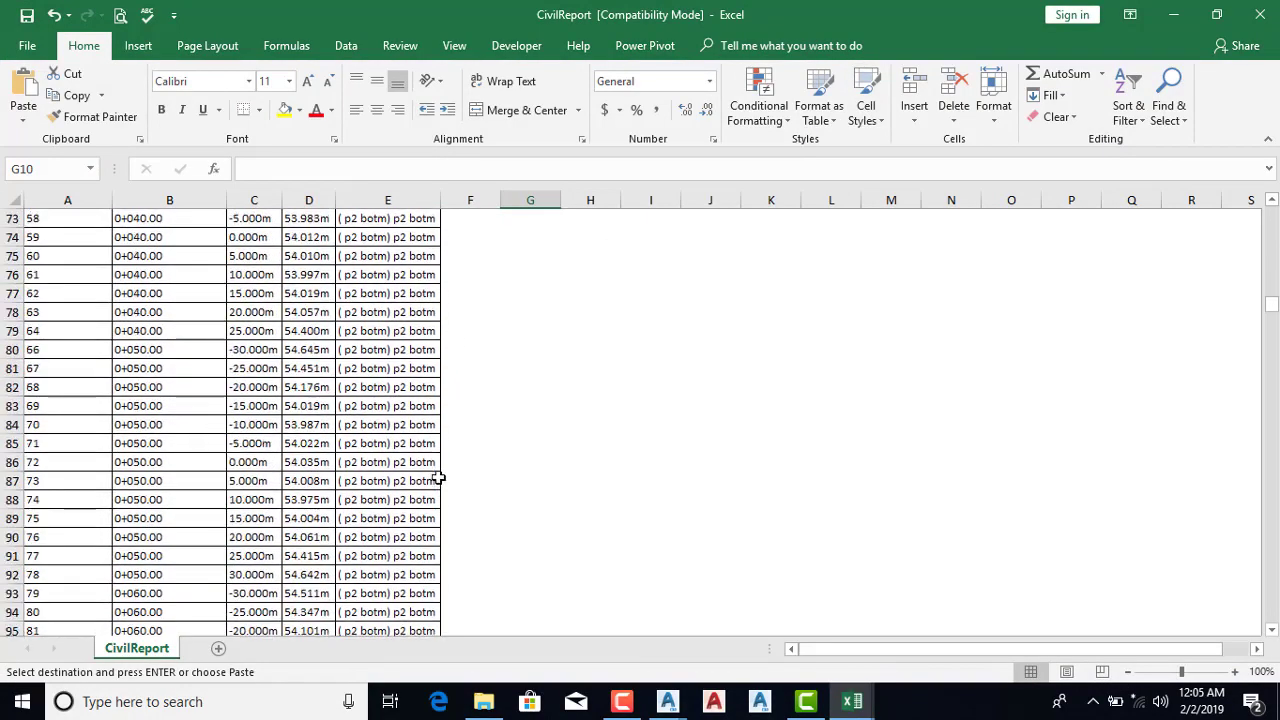
{"action": "scroll", "coordinate": [437, 477], "scroll_direction": "down", "scroll_amount": 4}
{"action": "scroll", "coordinate": [423, 491], "scroll_direction": "down", "scroll_amount": 7}
{"action": "scroll", "coordinate": [234, 529], "scroll_direction": "down", "scroll_amount": 3}
{"action": "scroll", "coordinate": [123, 517], "scroll_direction": "down", "scroll_amount": 5}
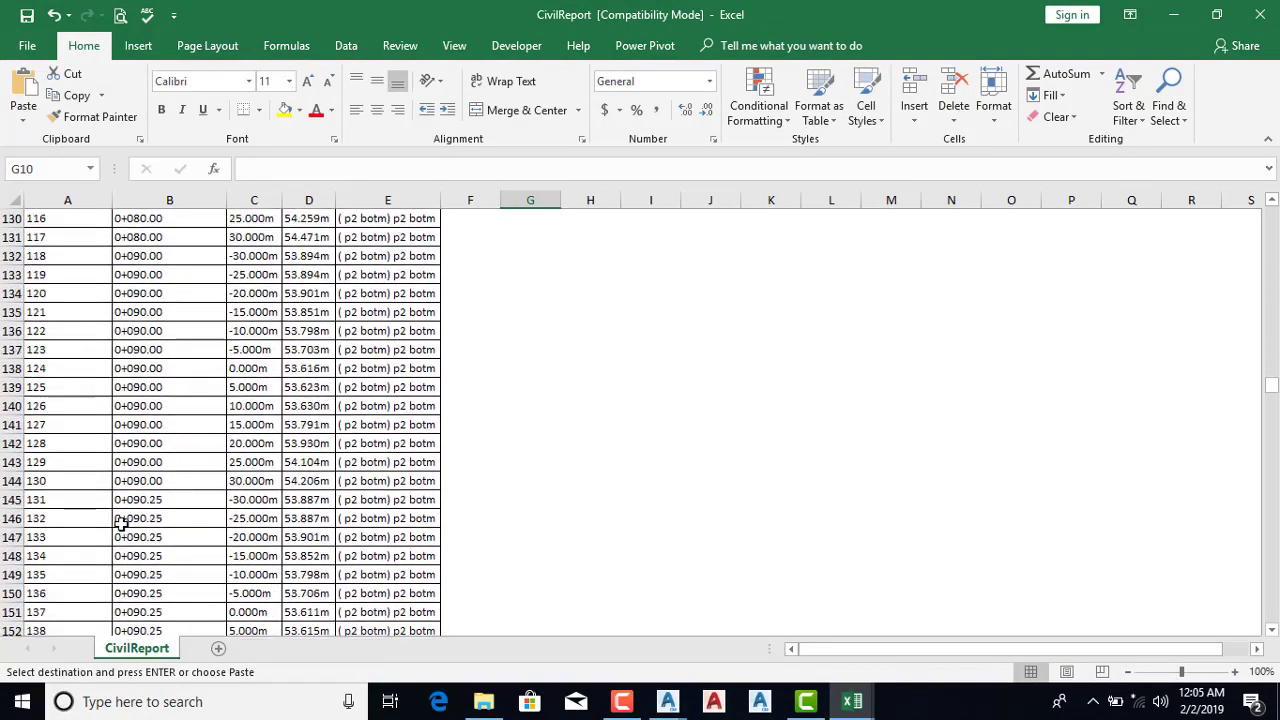
{"action": "scroll", "coordinate": [120, 517], "scroll_direction": "down", "scroll_amount": 3}
{"action": "scroll", "coordinate": [151, 500], "scroll_direction": "down", "scroll_amount": 6}
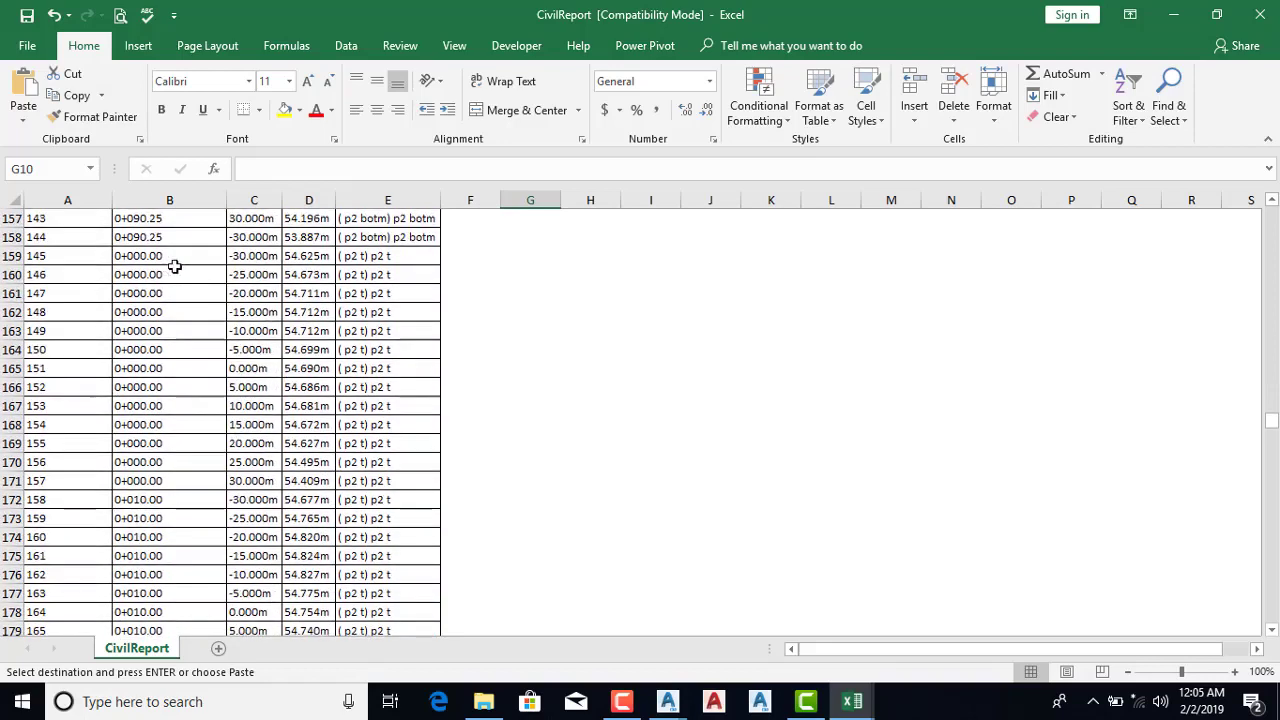
{"action": "mouse_move", "coordinate": [174, 266]}
{"action": "left_mouse_down"}
{"action": "mouse_move", "coordinate": [337, 488]}
{"action": "mouse_move", "coordinate": [390, 500]}
{"action": "left_mouse_up"}
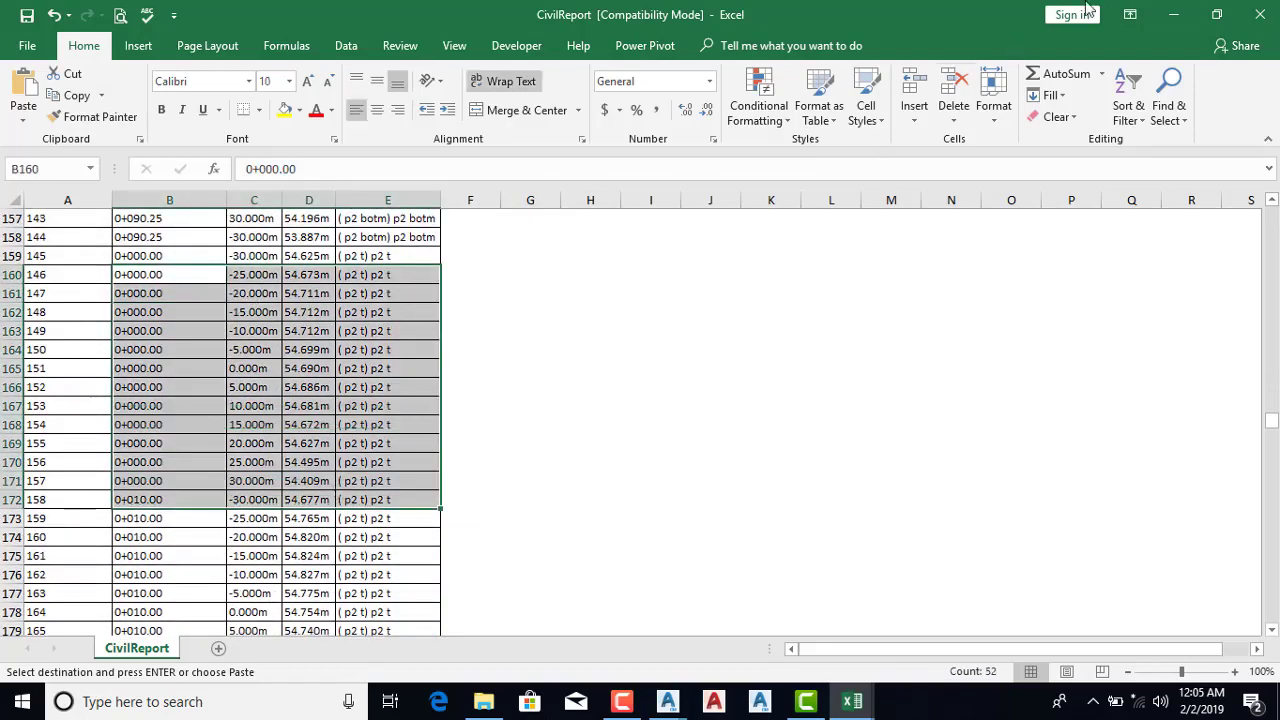
{"action": "left_click", "coordinate": [1174, 14]}
Minimize Excel, close the Create Reports dialog, and zoom to the point grid
{"action": "left_click", "coordinate": [1174, 14]}
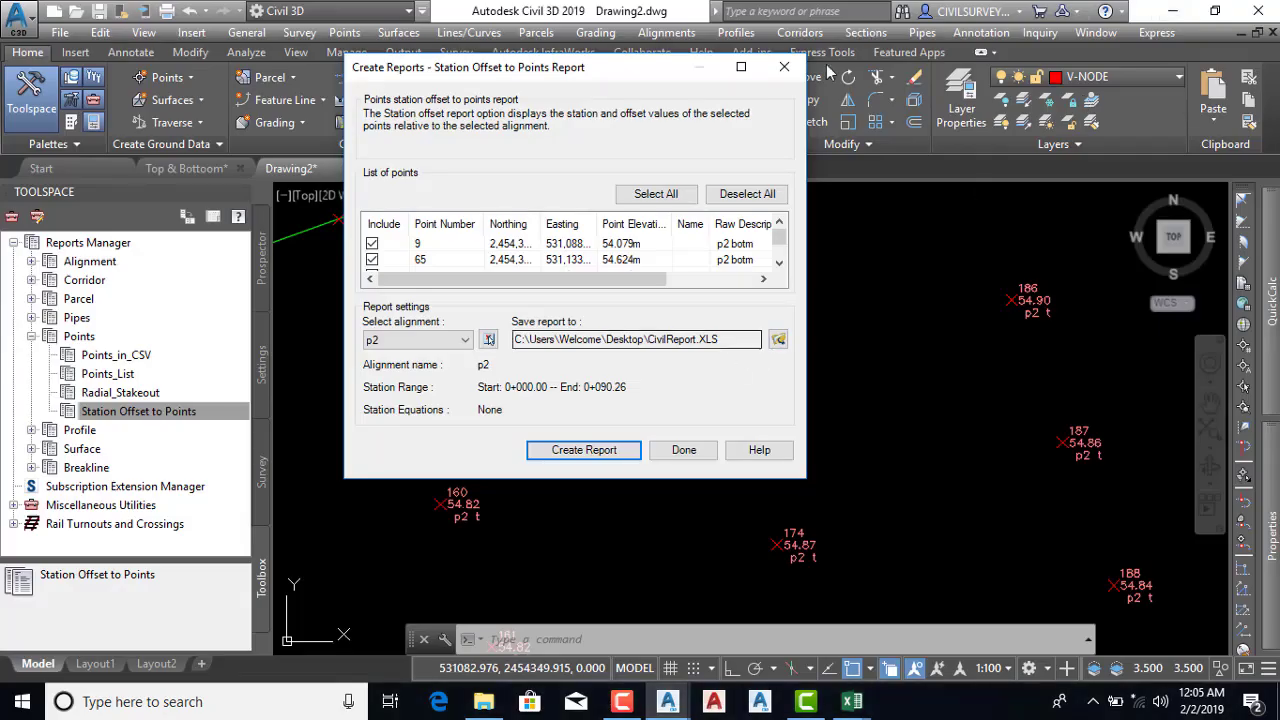
{"action": "left_click", "coordinate": [784, 67]}
{"action": "scroll", "coordinate": [677, 323], "scroll_direction": "down", "scroll_amount": 5}
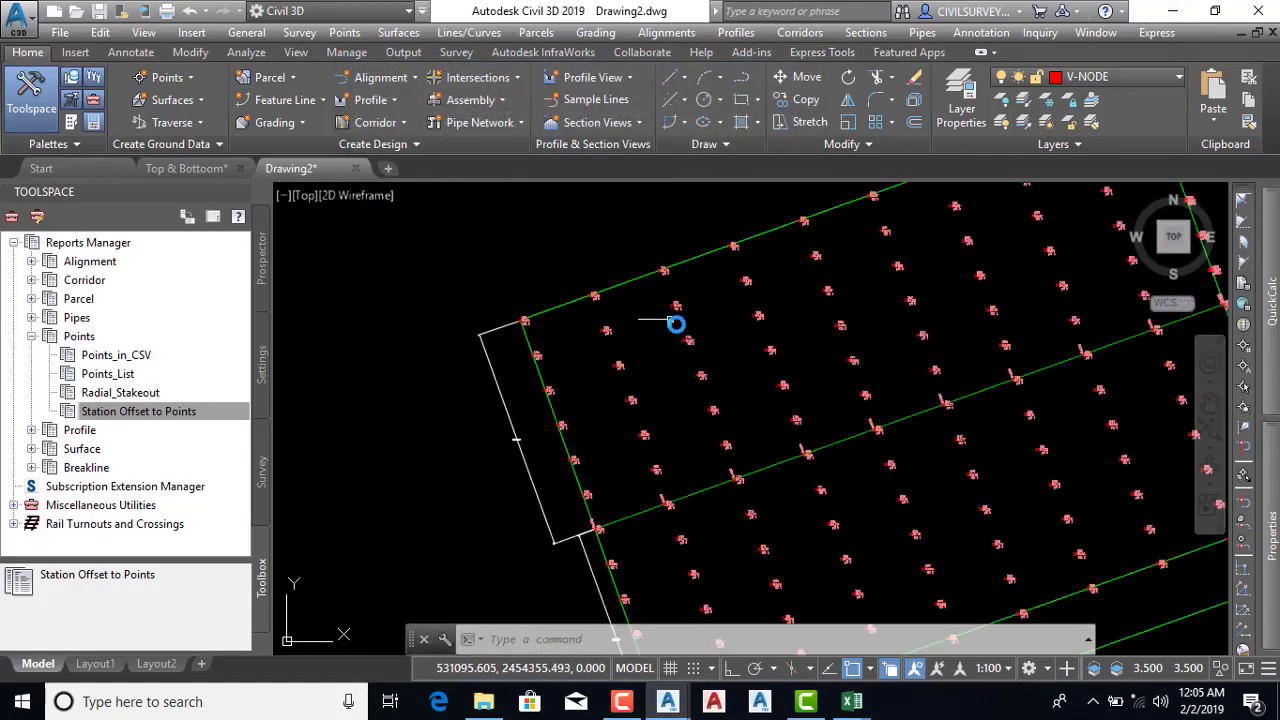
{"action": "scroll", "coordinate": [686, 328], "scroll_direction": "down", "scroll_amount": 3}
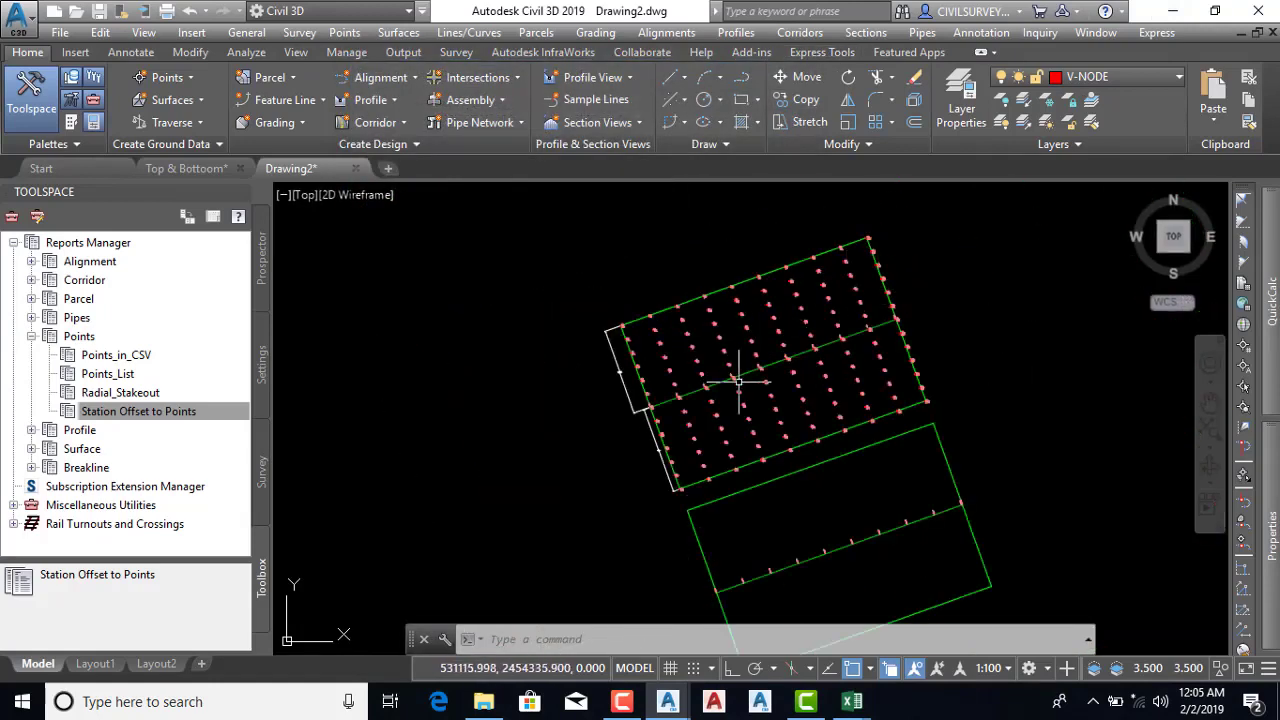
{"action": "scroll", "coordinate": [766, 345], "scroll_direction": "up", "scroll_amount": 2}
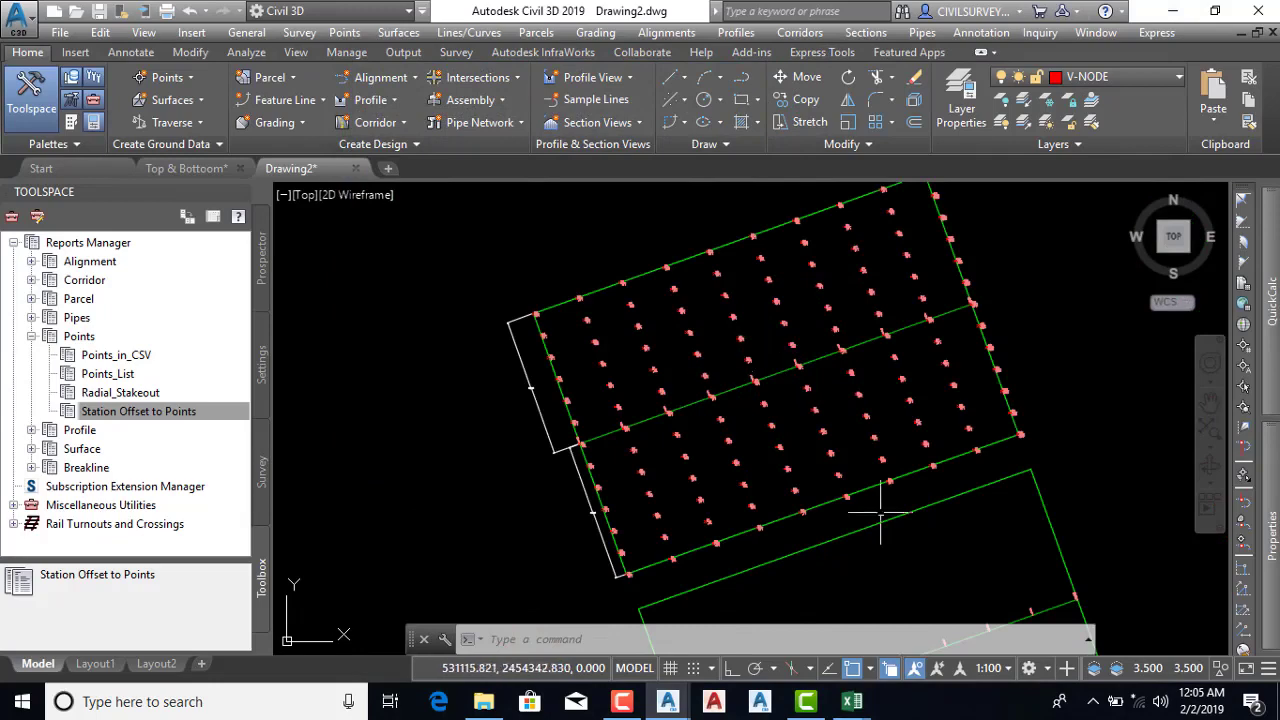
Show Prospector and expand Surfaces to list B s and tope s
{"action": "key", "text": "ctrl+1"}
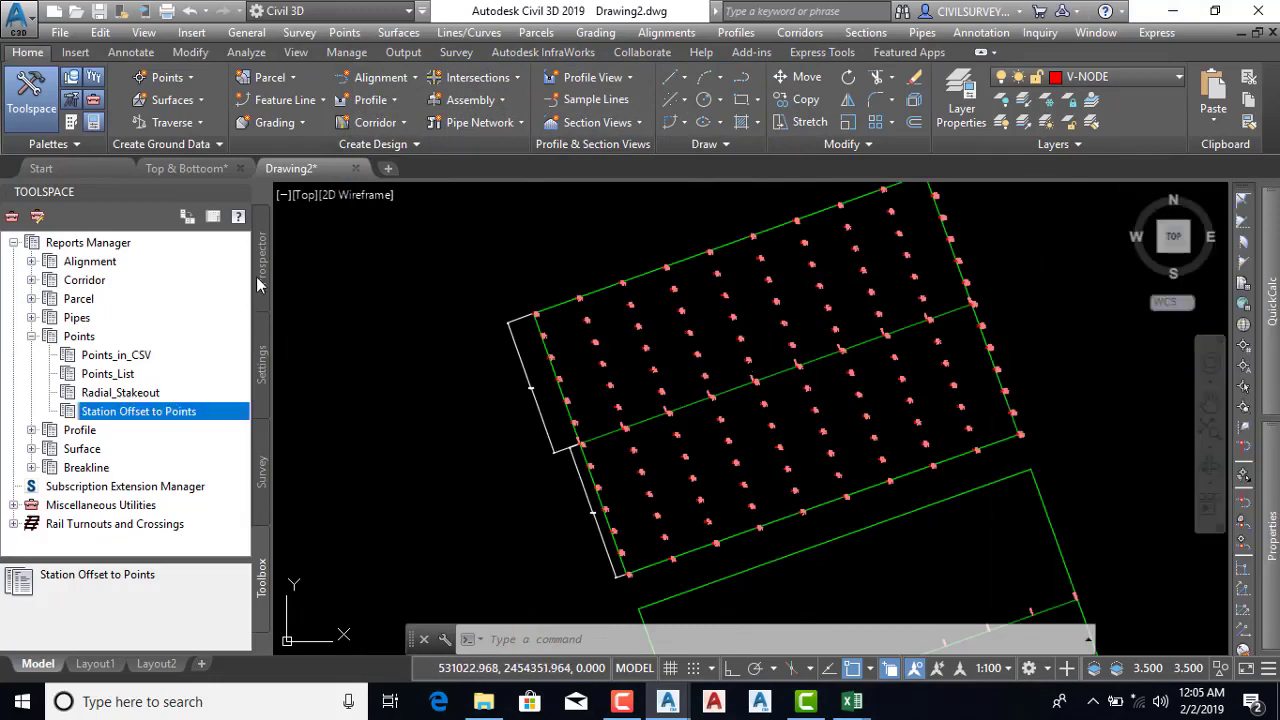
{"action": "left_click", "coordinate": [258, 287]}
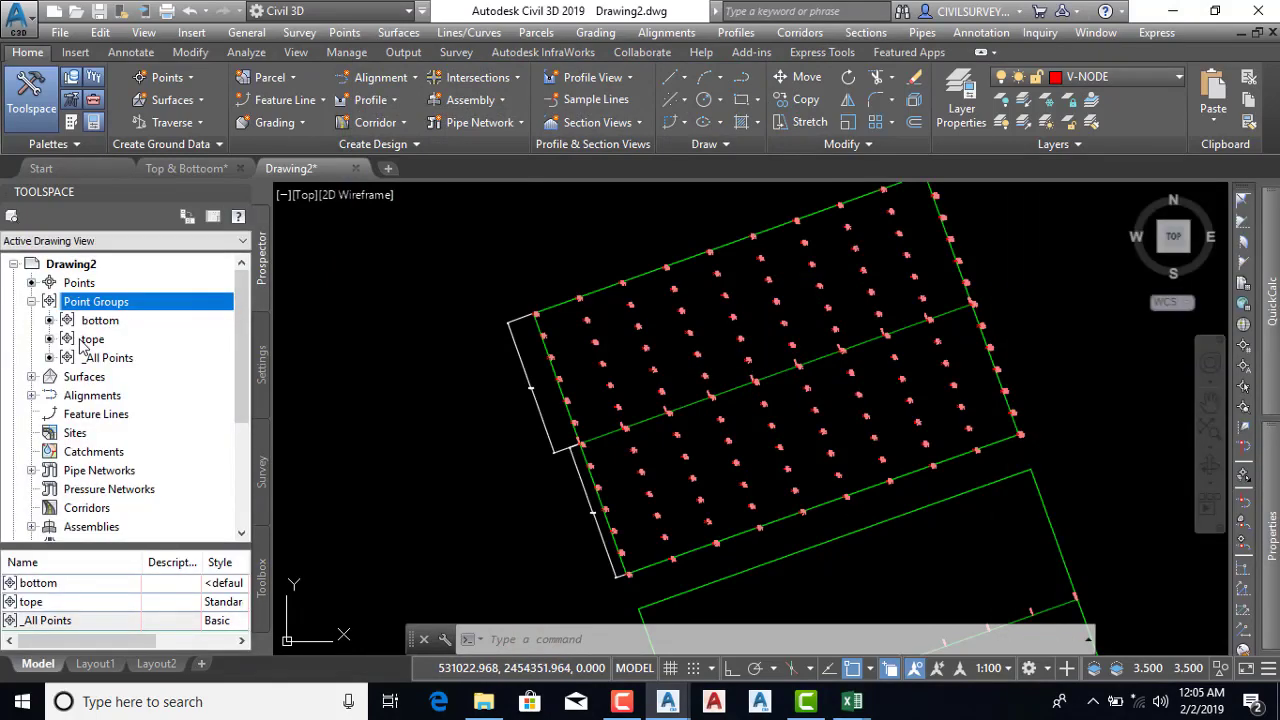
{"action": "left_click", "coordinate": [31, 377]}
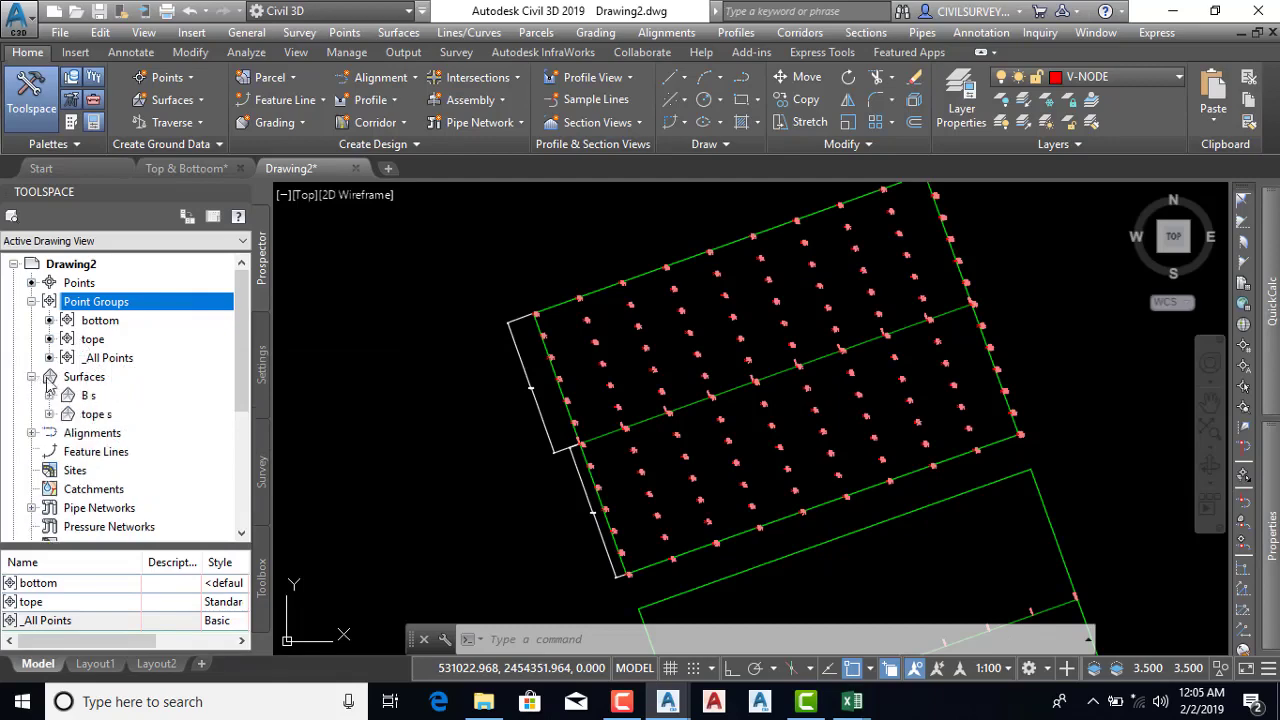
Create a new TIN surface named p2 b
{"action": "right_click", "coordinate": [81, 380]}
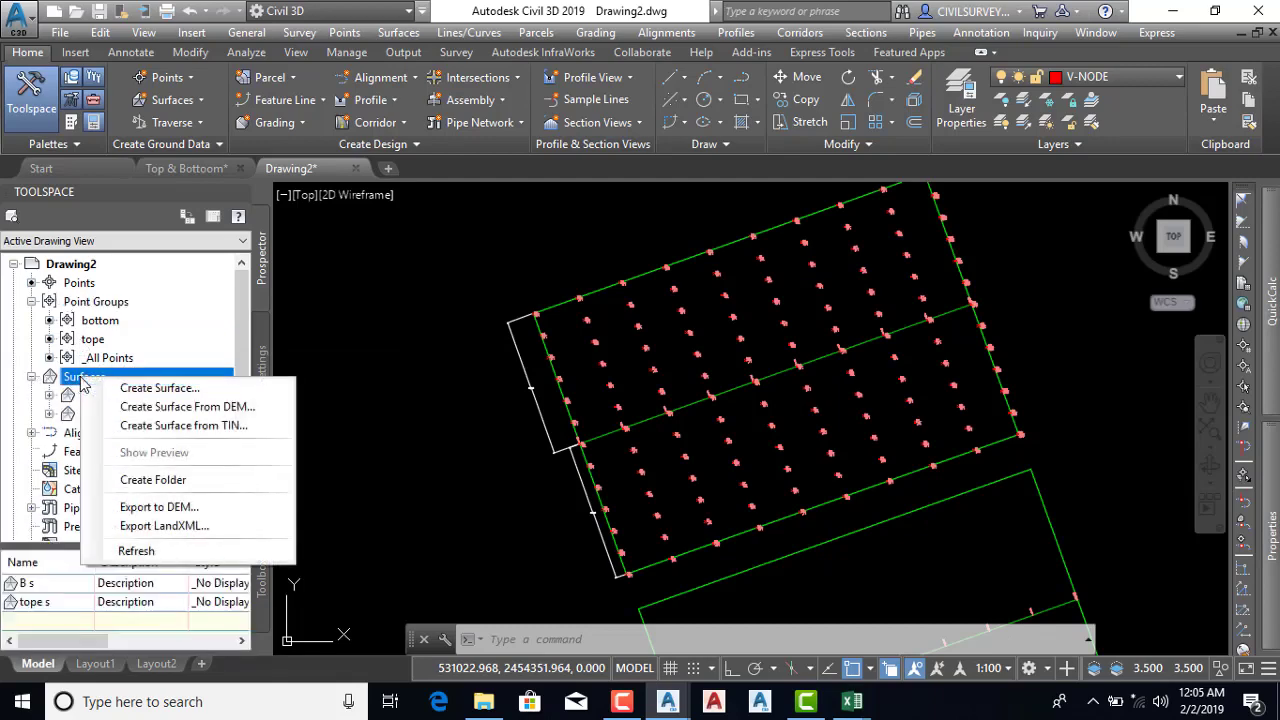
{"action": "left_click", "coordinate": [139, 391]}
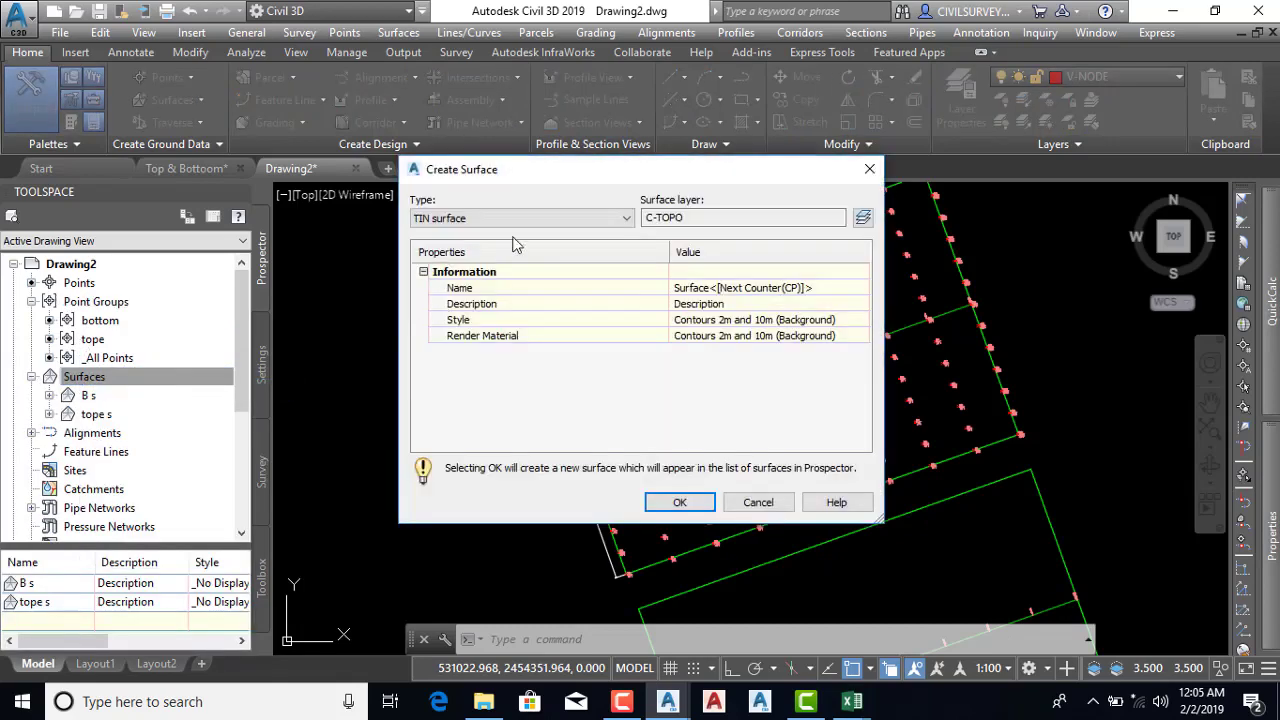
{"action": "left_click", "coordinate": [838, 287]}
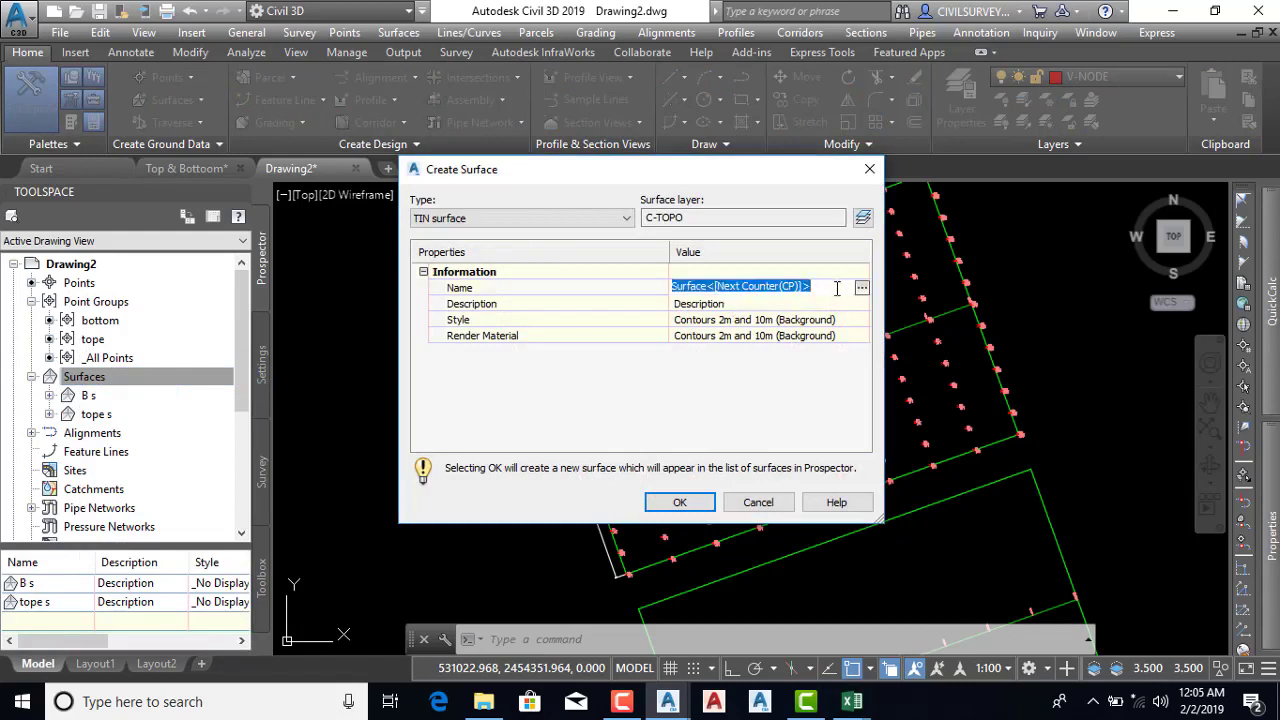
{"action": "type", "text": "p2 b"}
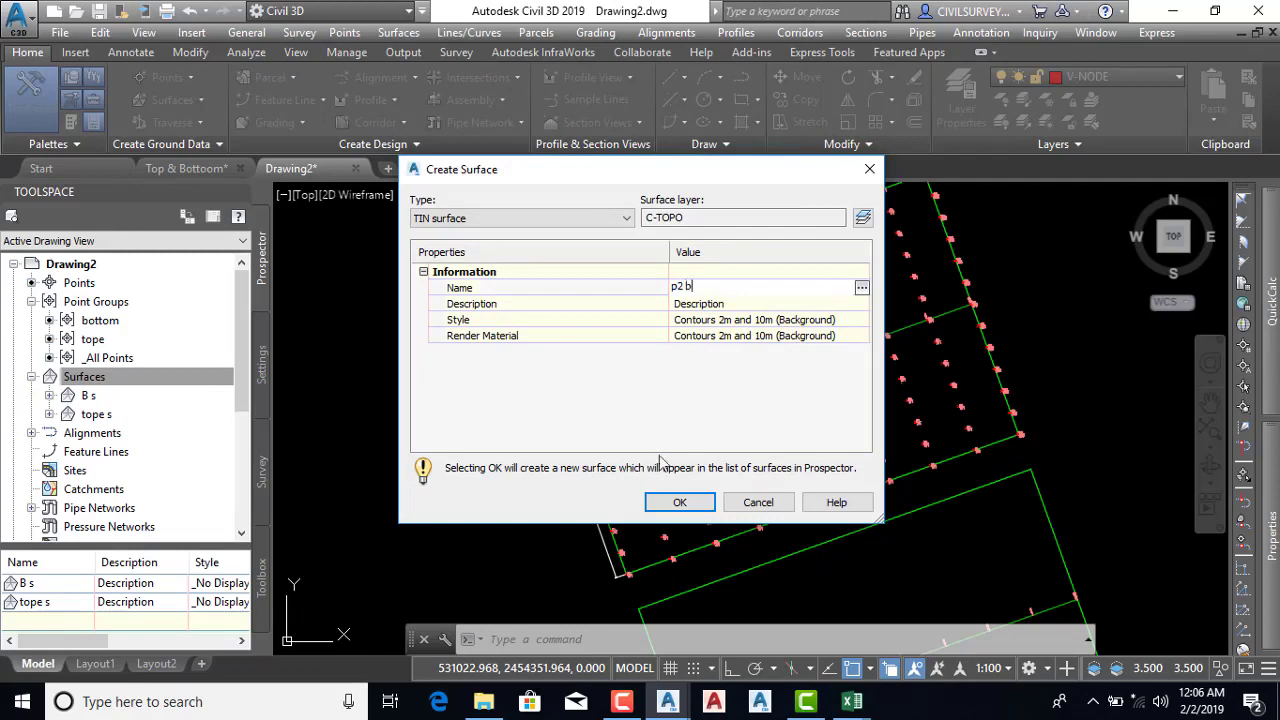
{"action": "left_click", "coordinate": [678, 502]}
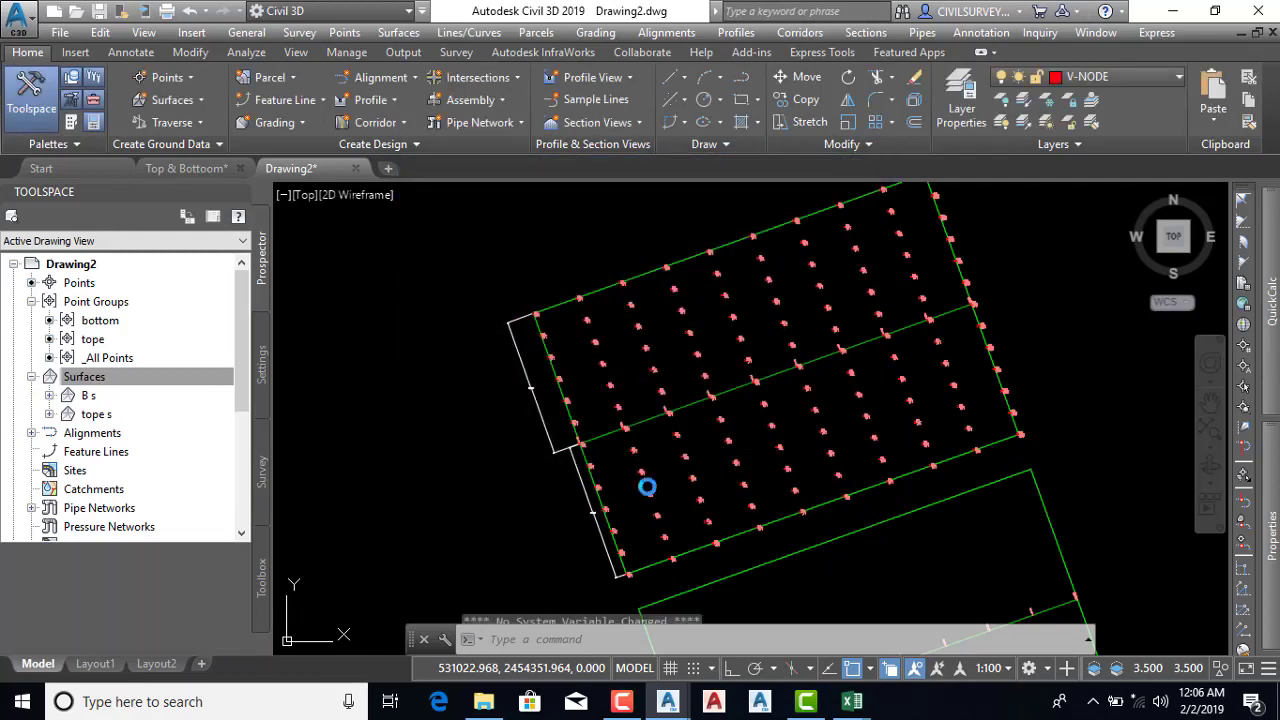
Expand p2 b's Definition in Prospector and select its Point Groups item
{"action": "left_click", "coordinate": [150, 377]}
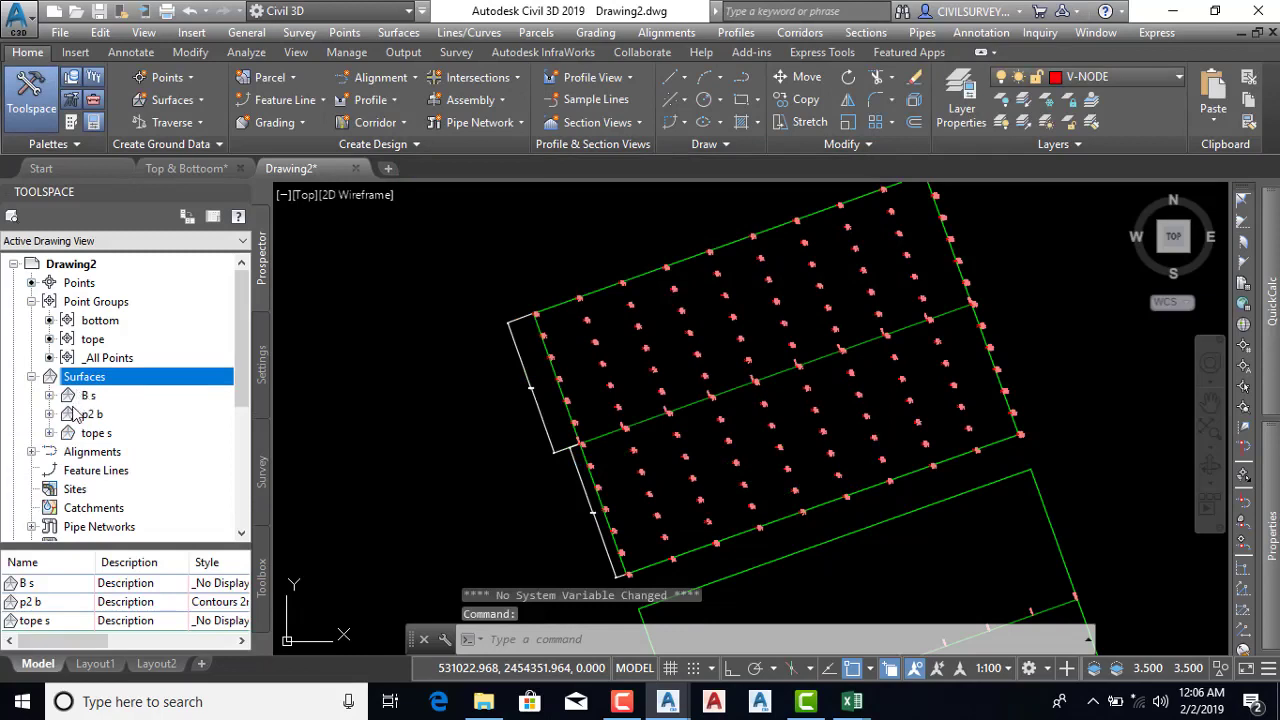
{"action": "left_click", "coordinate": [49, 414]}
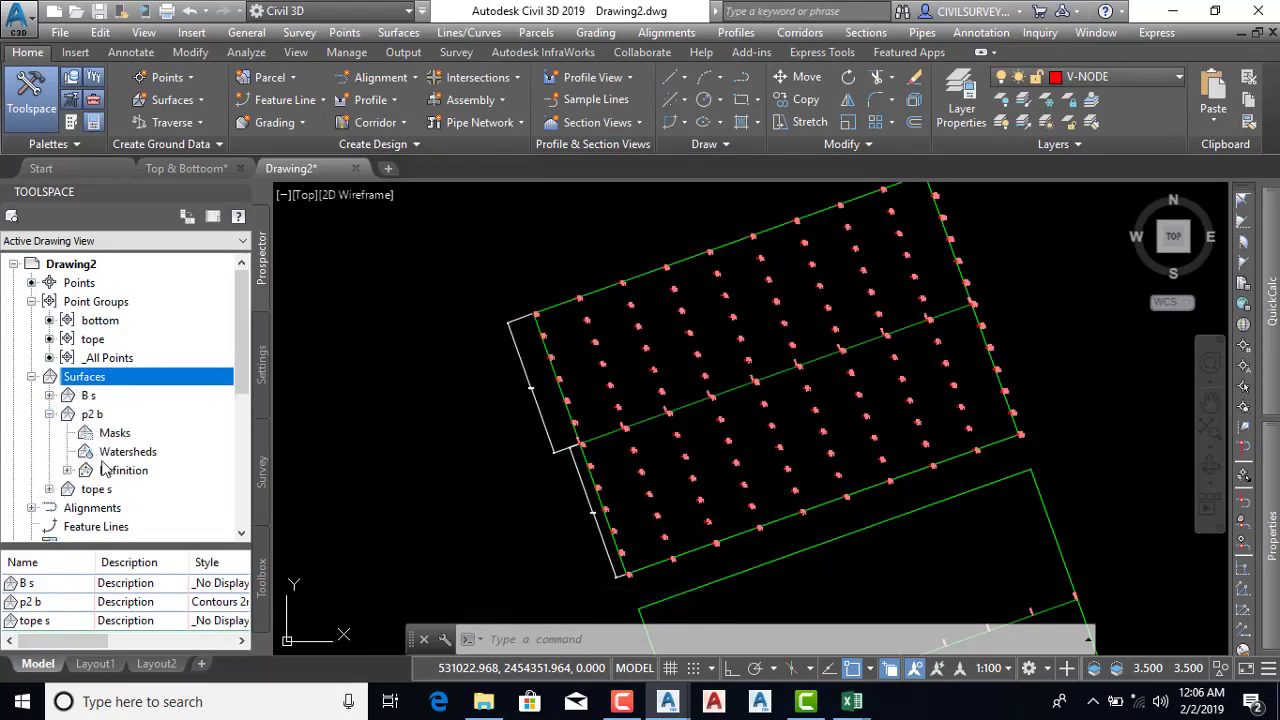
{"action": "left_click", "coordinate": [67, 471]}
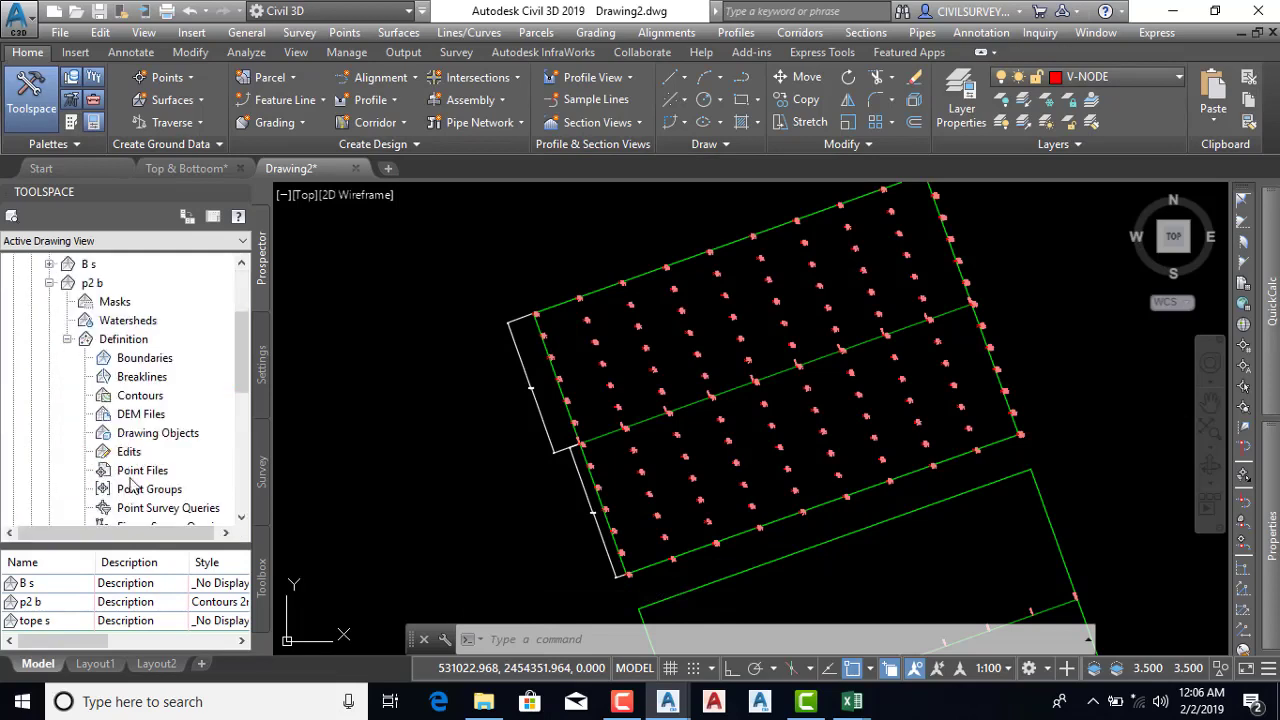
{"action": "scroll", "coordinate": [200, 478], "scroll_direction": "down", "scroll_amount": 2}
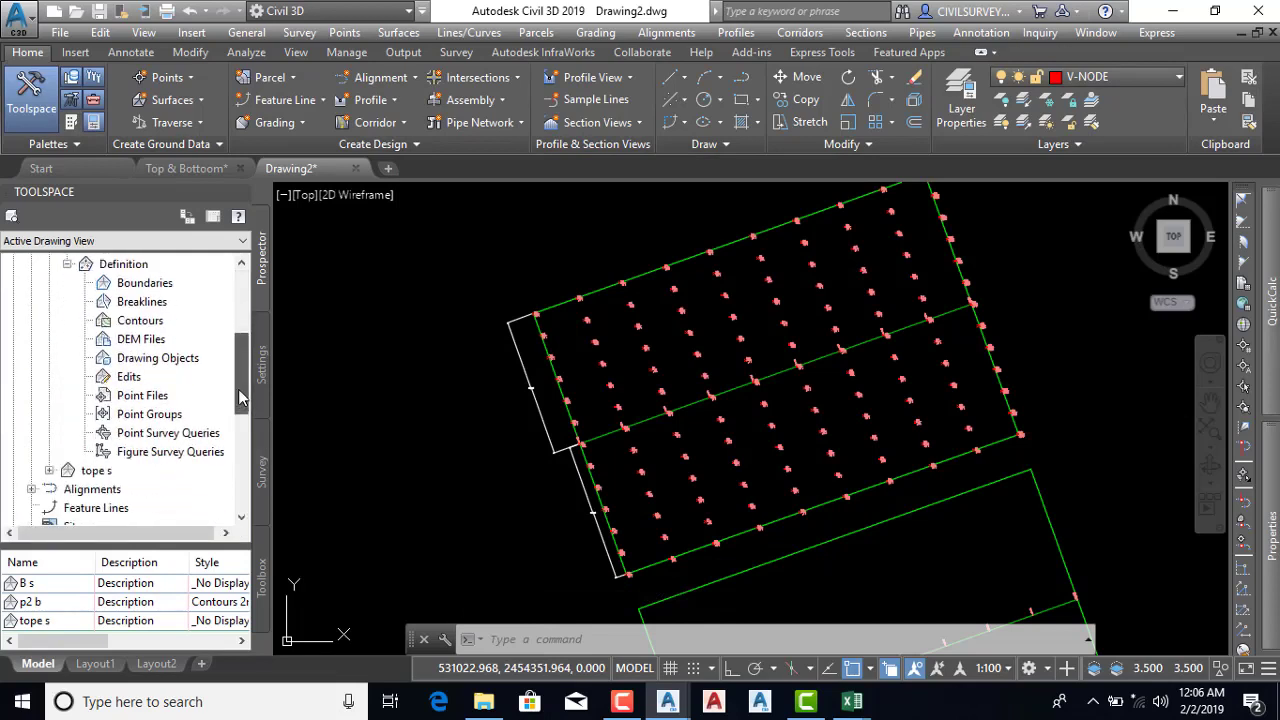
{"action": "left_click", "coordinate": [140, 416]}
Add the bottom point group to the p2 b surface definition so its contours appear
{"action": "right_click", "coordinate": [140, 416]}
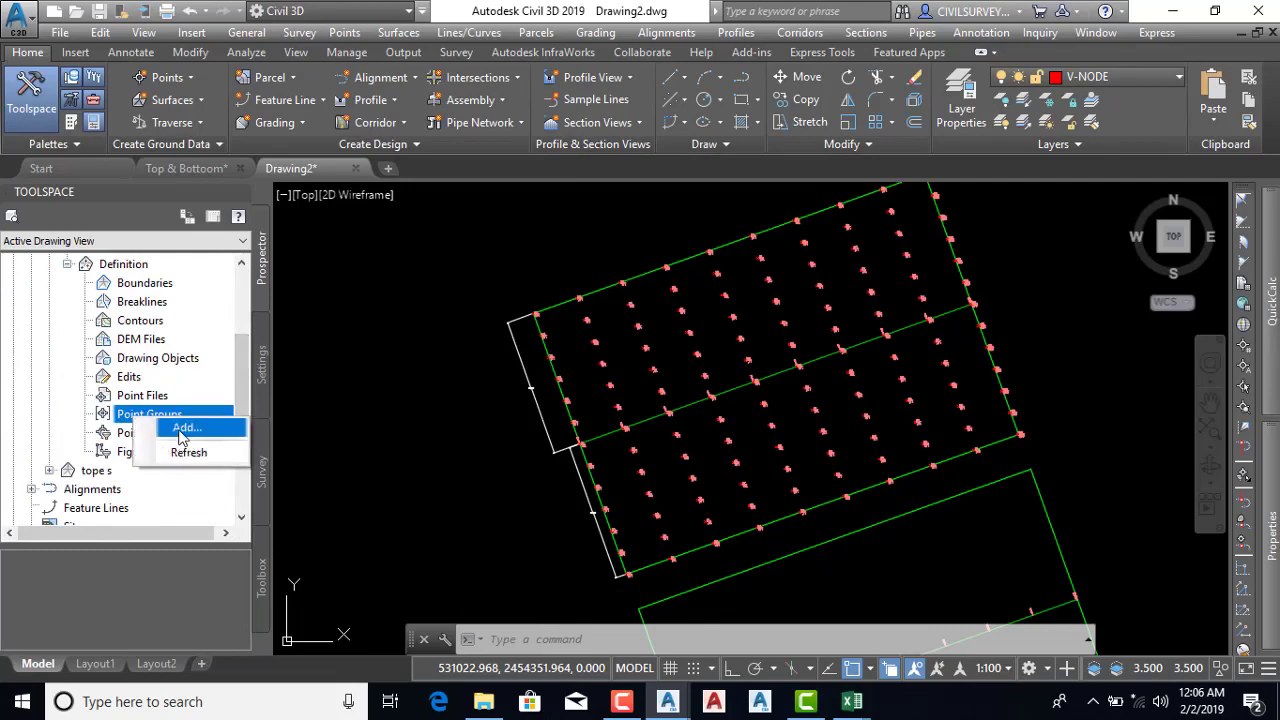
{"action": "left_click", "coordinate": [175, 428]}
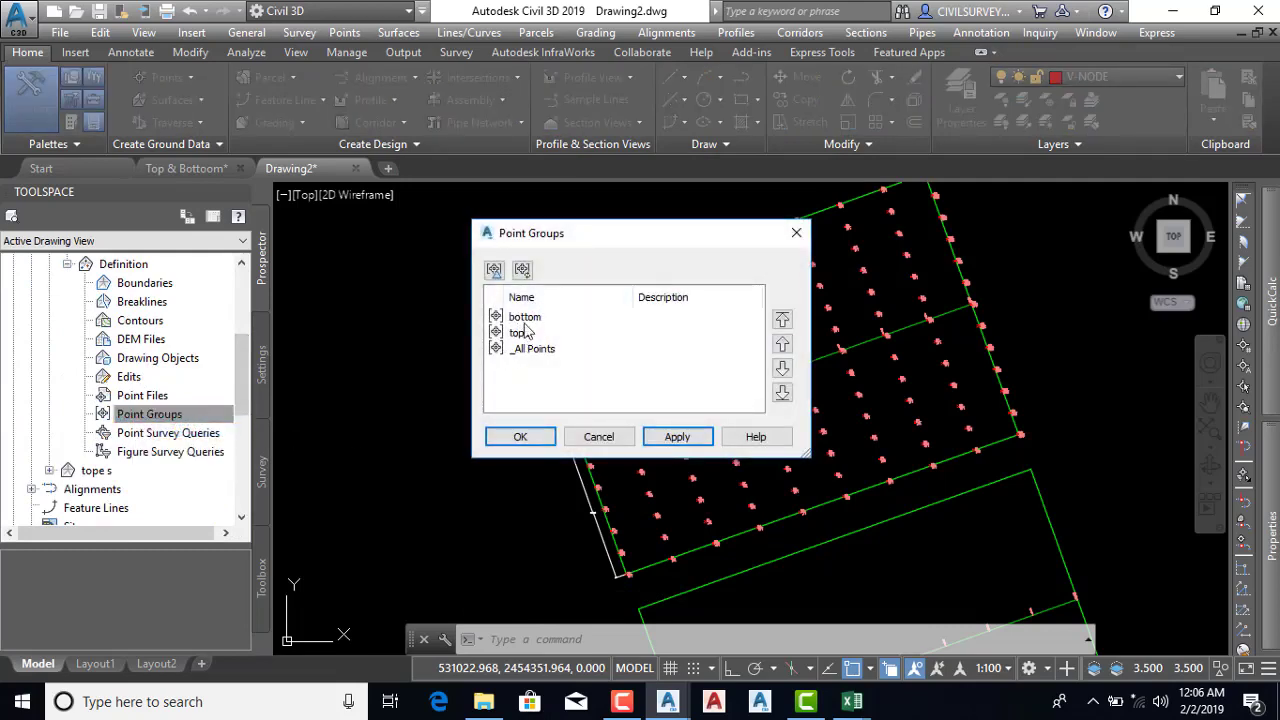
{"action": "left_click", "coordinate": [525, 318]}
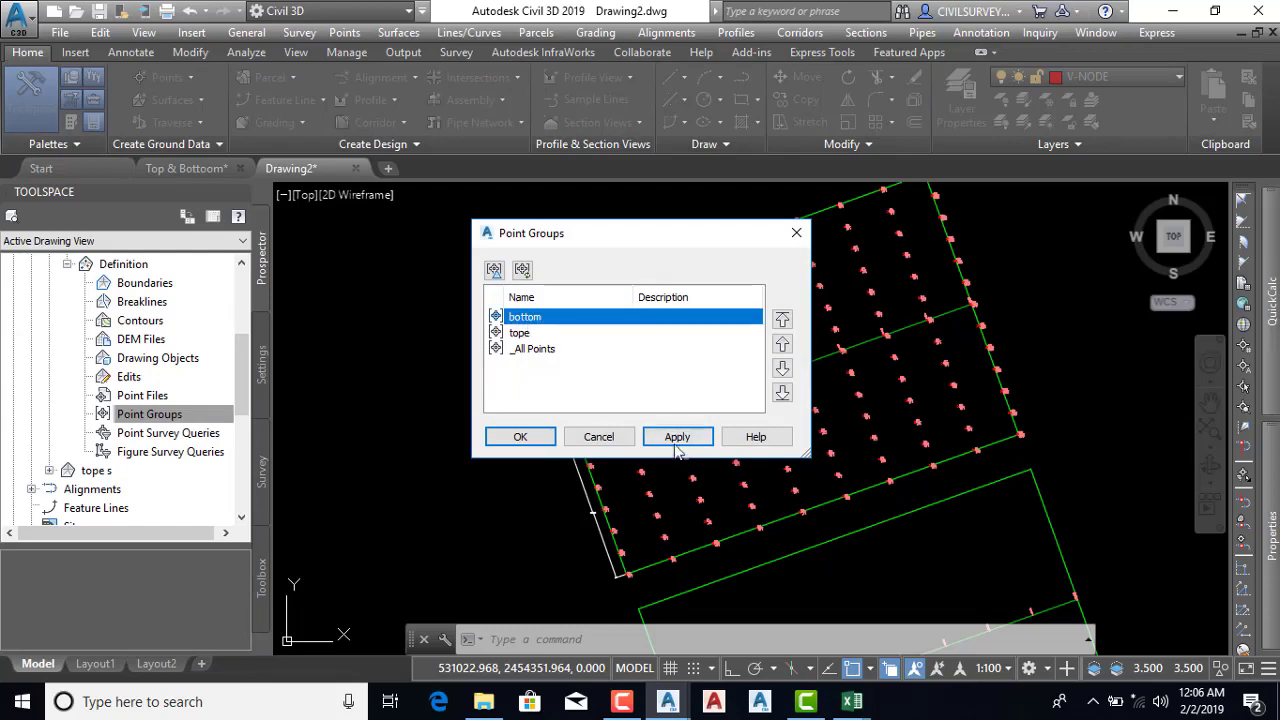
{"action": "left_click", "coordinate": [520, 437]}
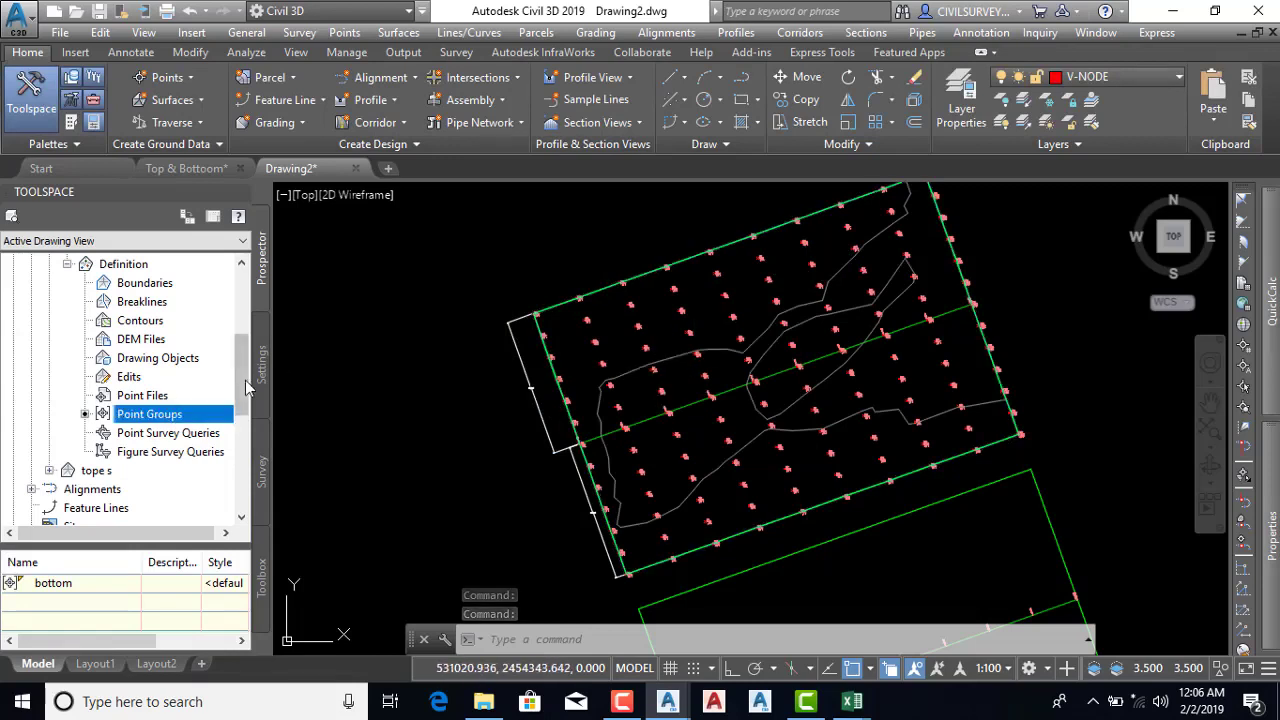
{"action": "left_click_drag", "start_coordinate": [240, 378], "coordinate": [240, 340]}
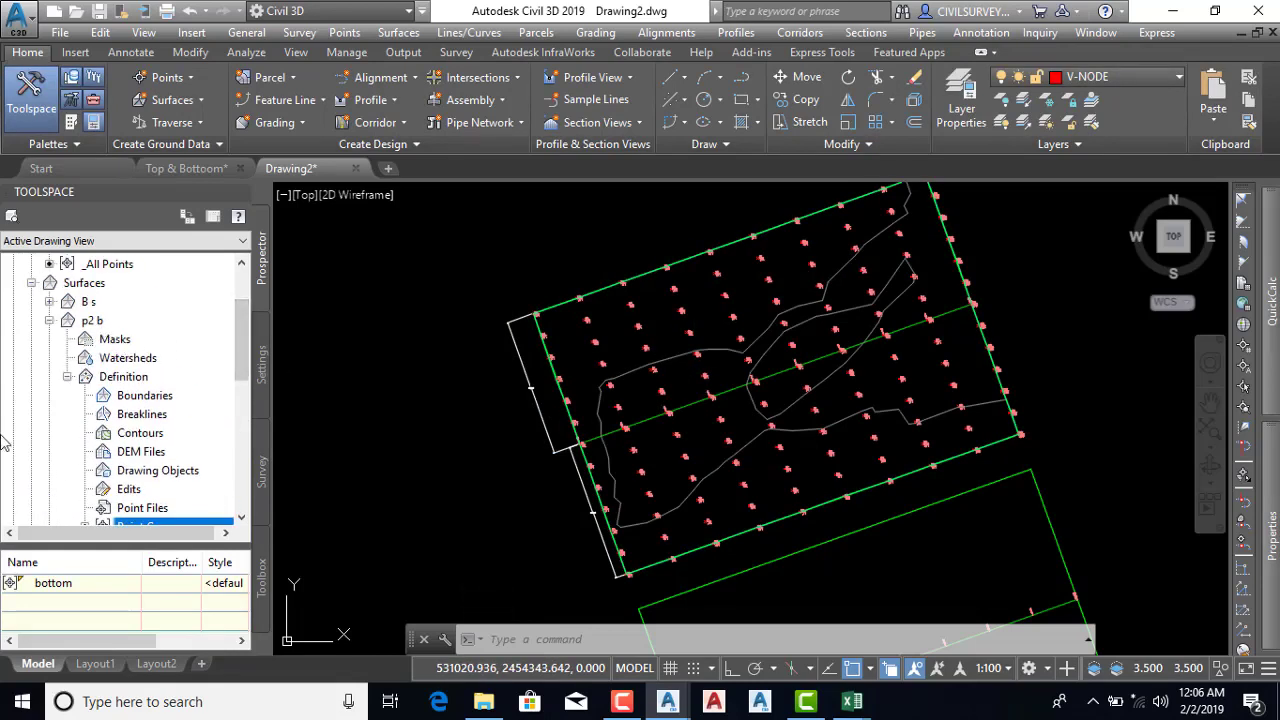
Create a second TIN surface named p2 tope
{"action": "right_click", "coordinate": [96, 288]}
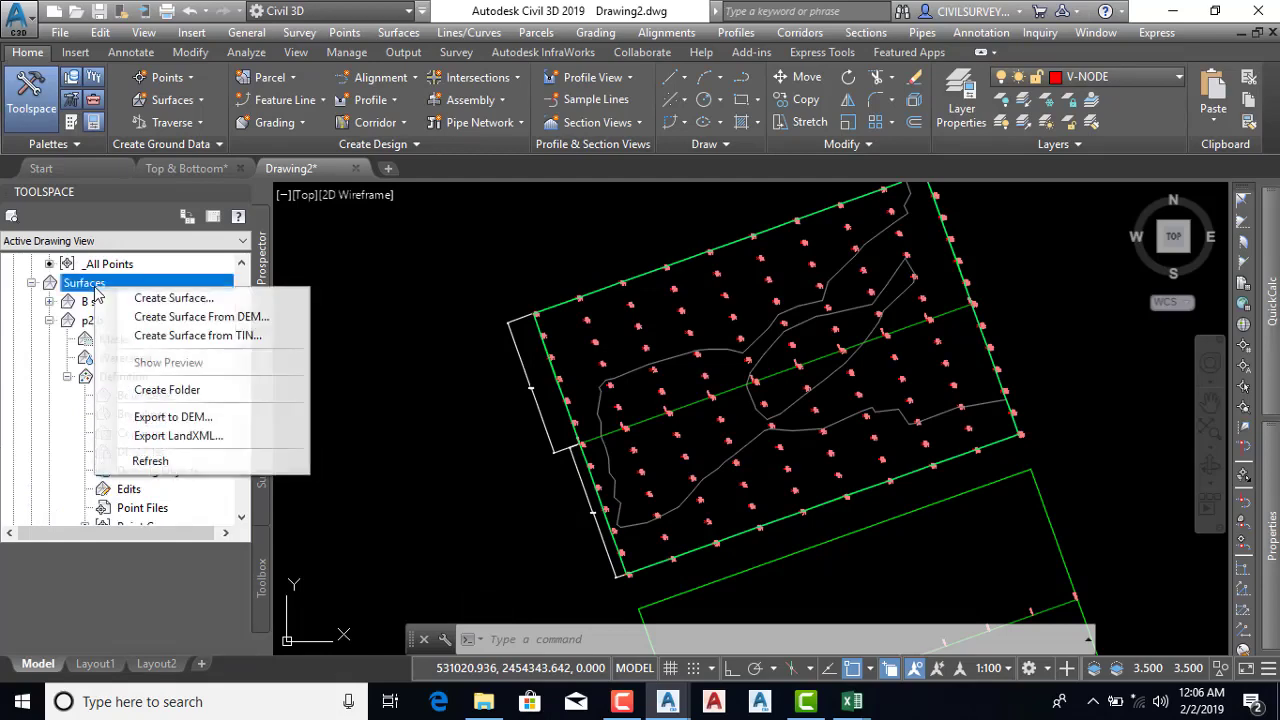
{"action": "left_click", "coordinate": [152, 310]}
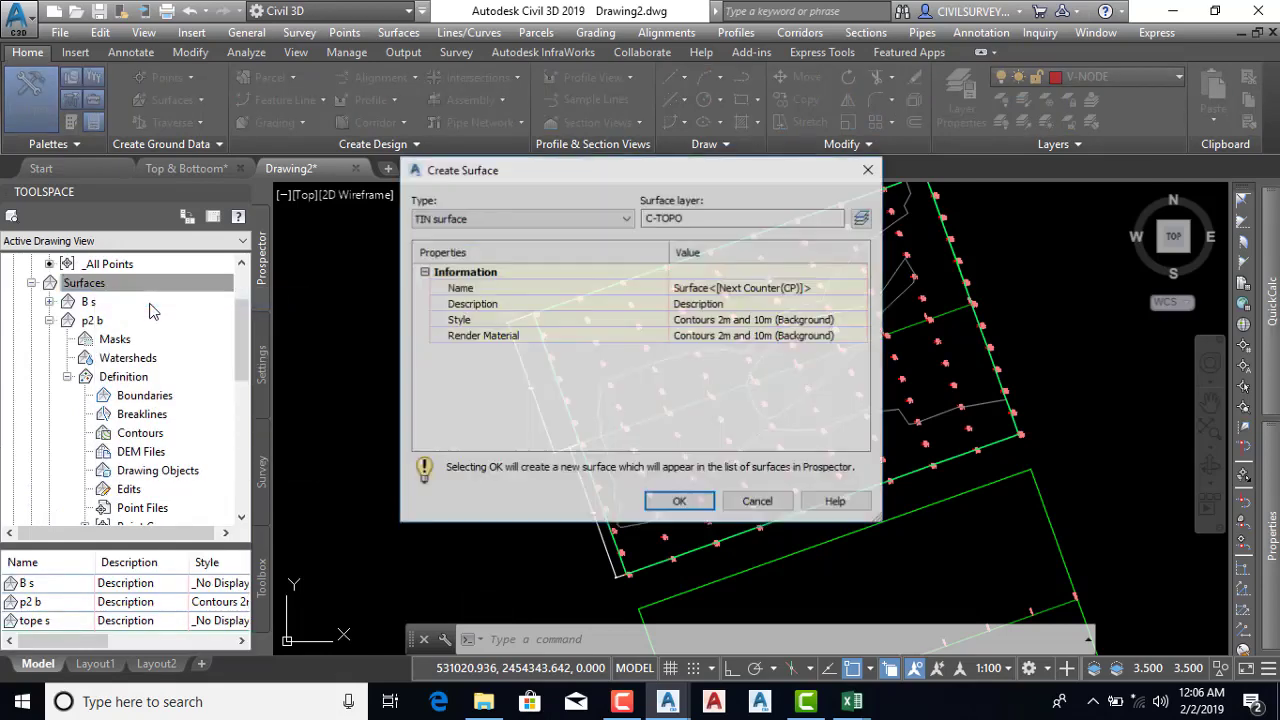
{"action": "left_click", "coordinate": [826, 288]}
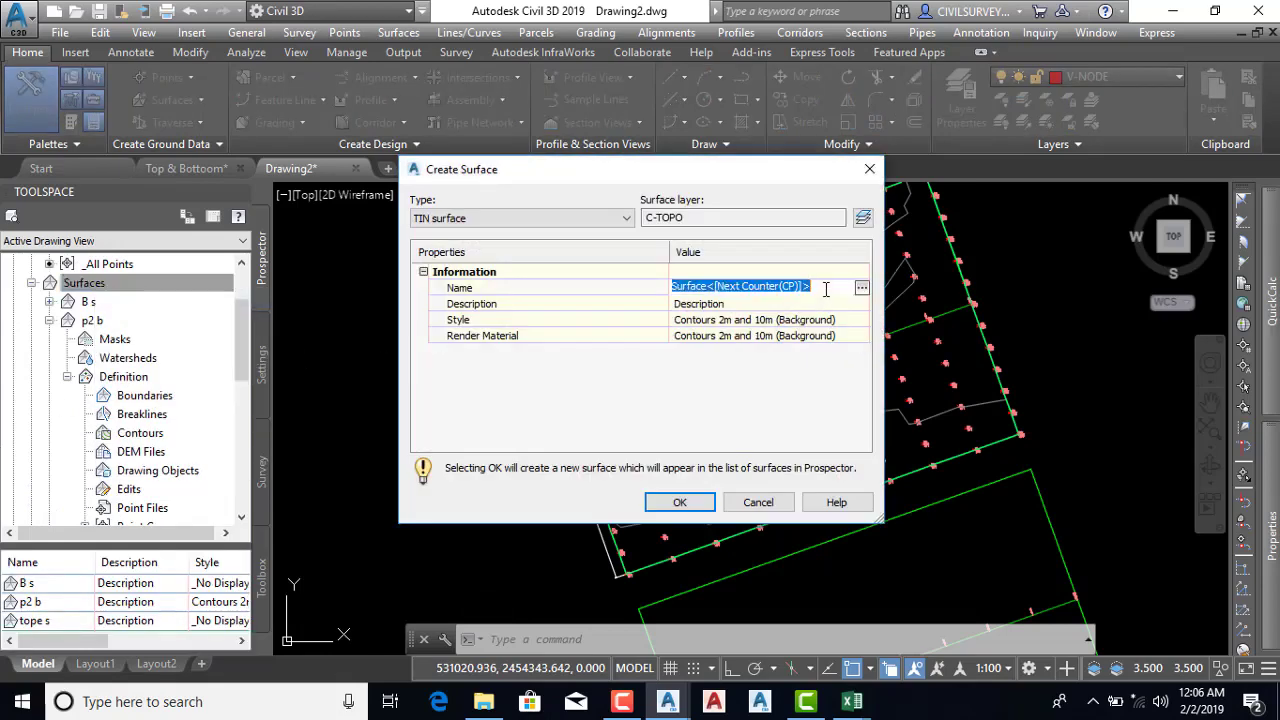
{"action": "type", "text": "p2 tope"}
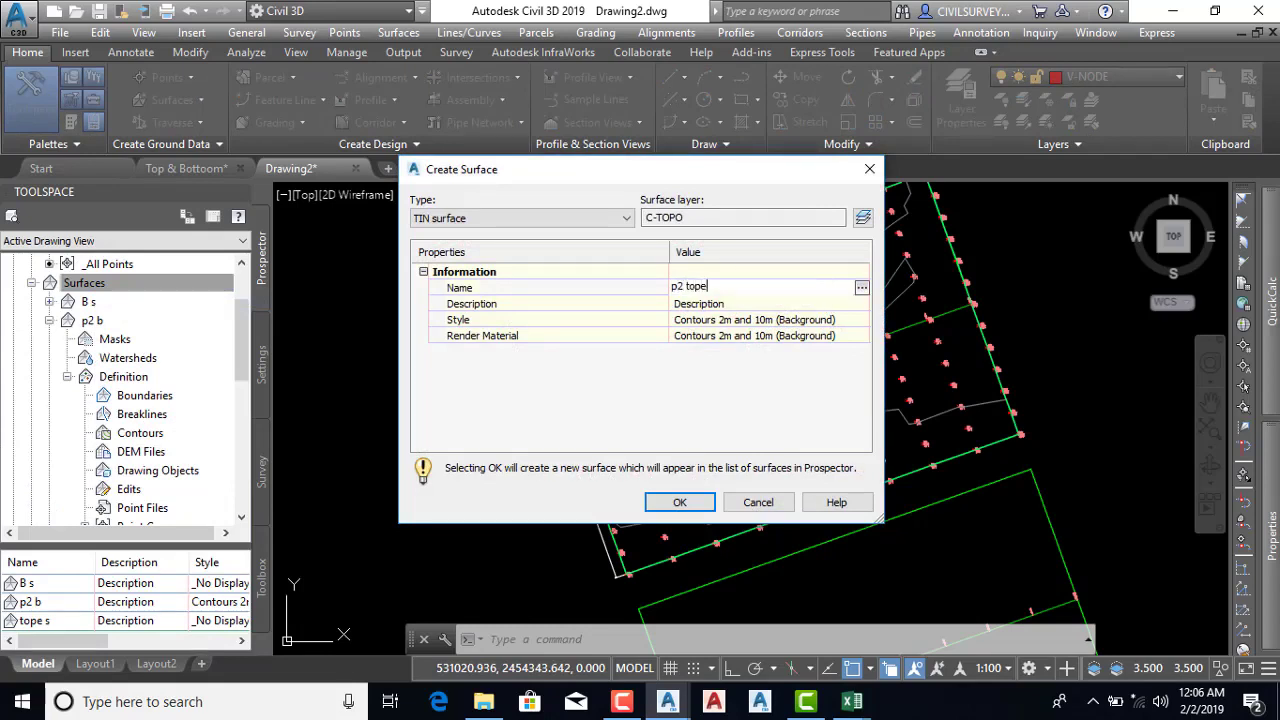
{"action": "left_click", "coordinate": [682, 502]}
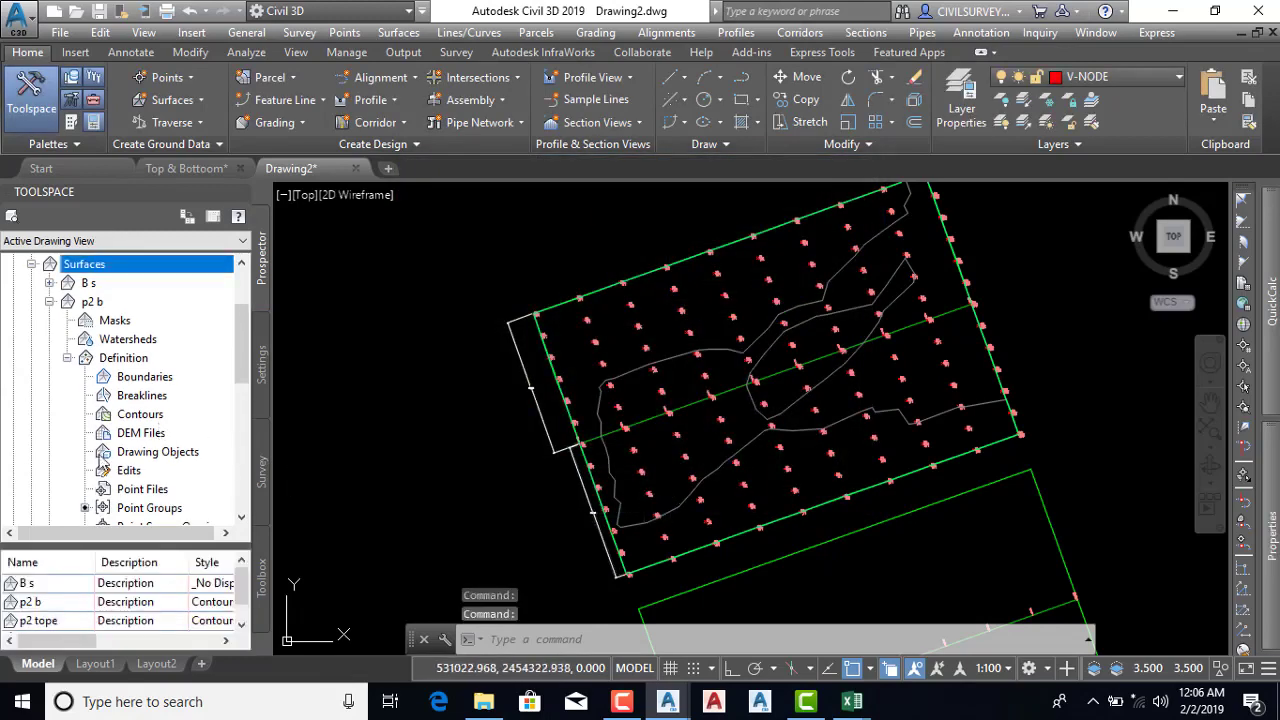
Collapse p2 b and expand p2 tope's Definition to reach its Point Groups
{"action": "left_click", "coordinate": [49, 301]}
{"action": "left_click", "coordinate": [49, 320]}
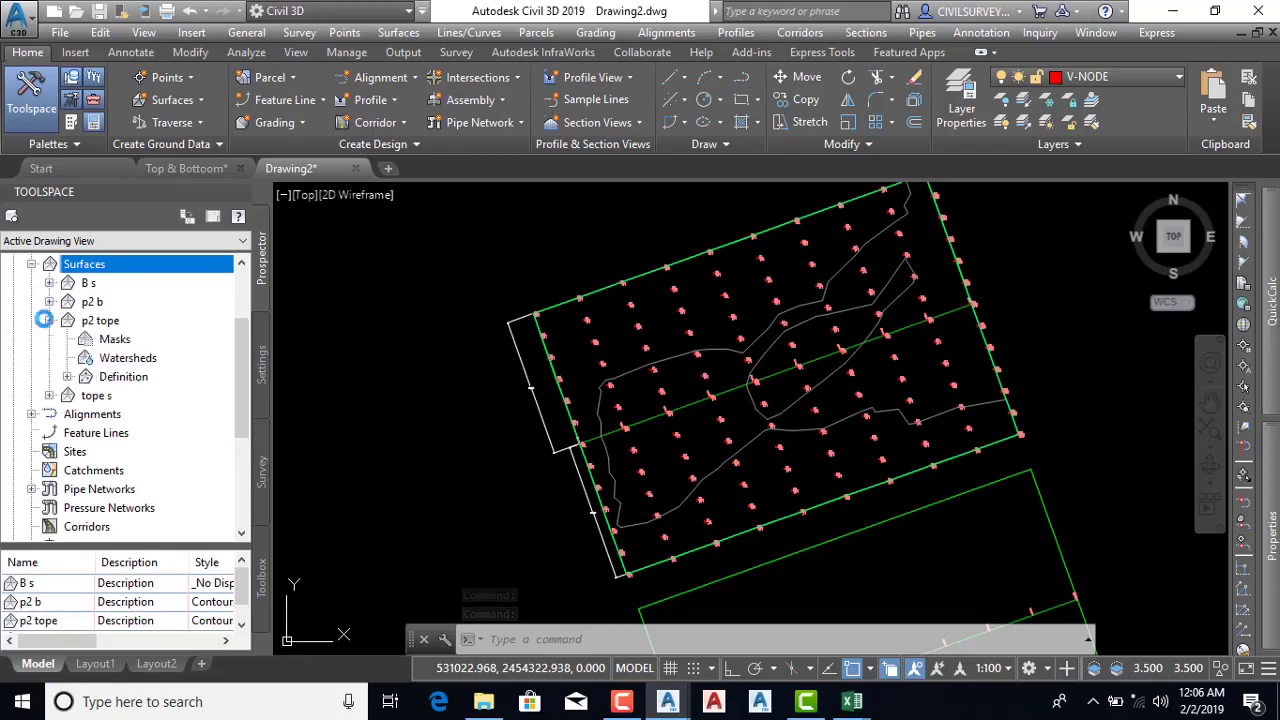
{"action": "left_click", "coordinate": [67, 376]}
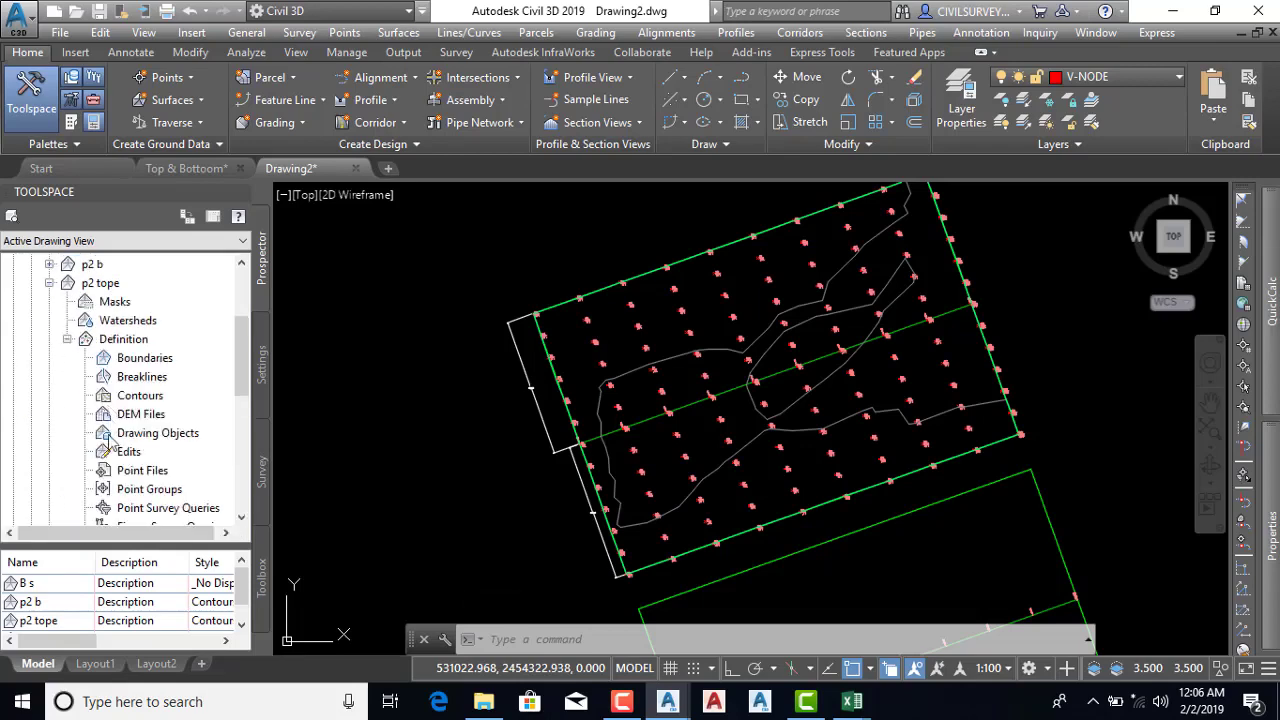
{"action": "left_click", "coordinate": [243, 518]}
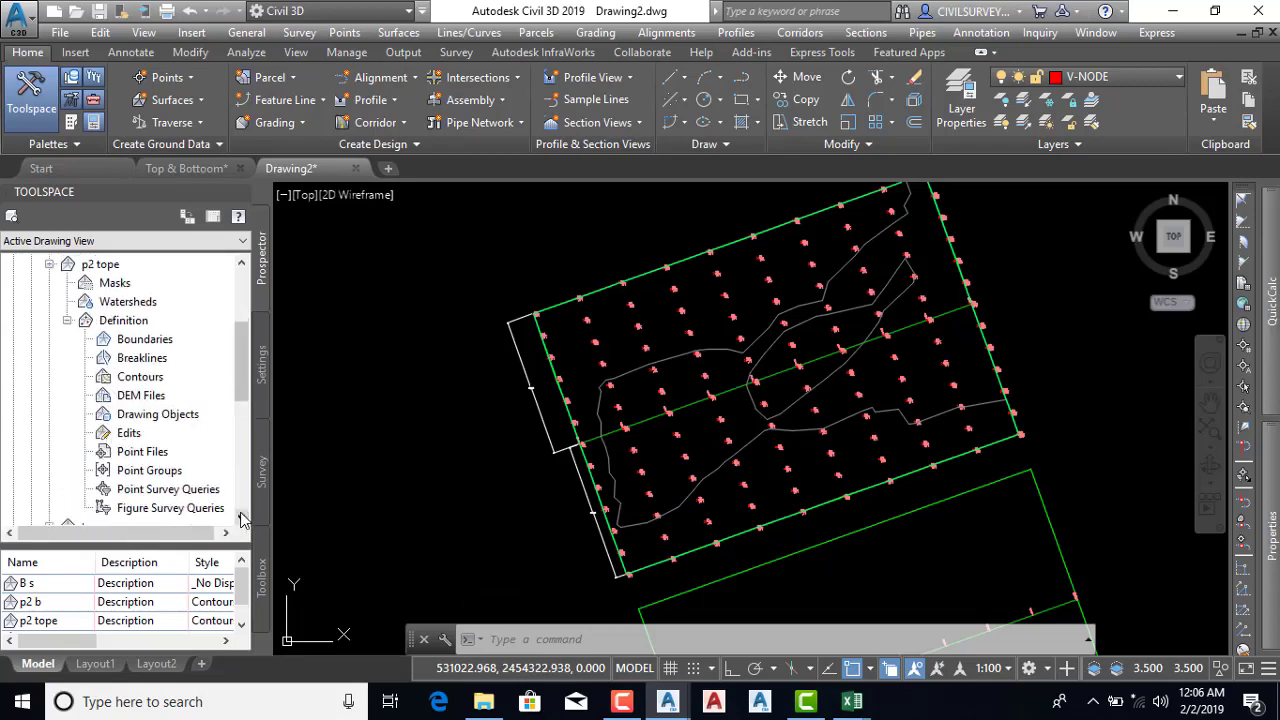
{"action": "left_click", "coordinate": [243, 518]}
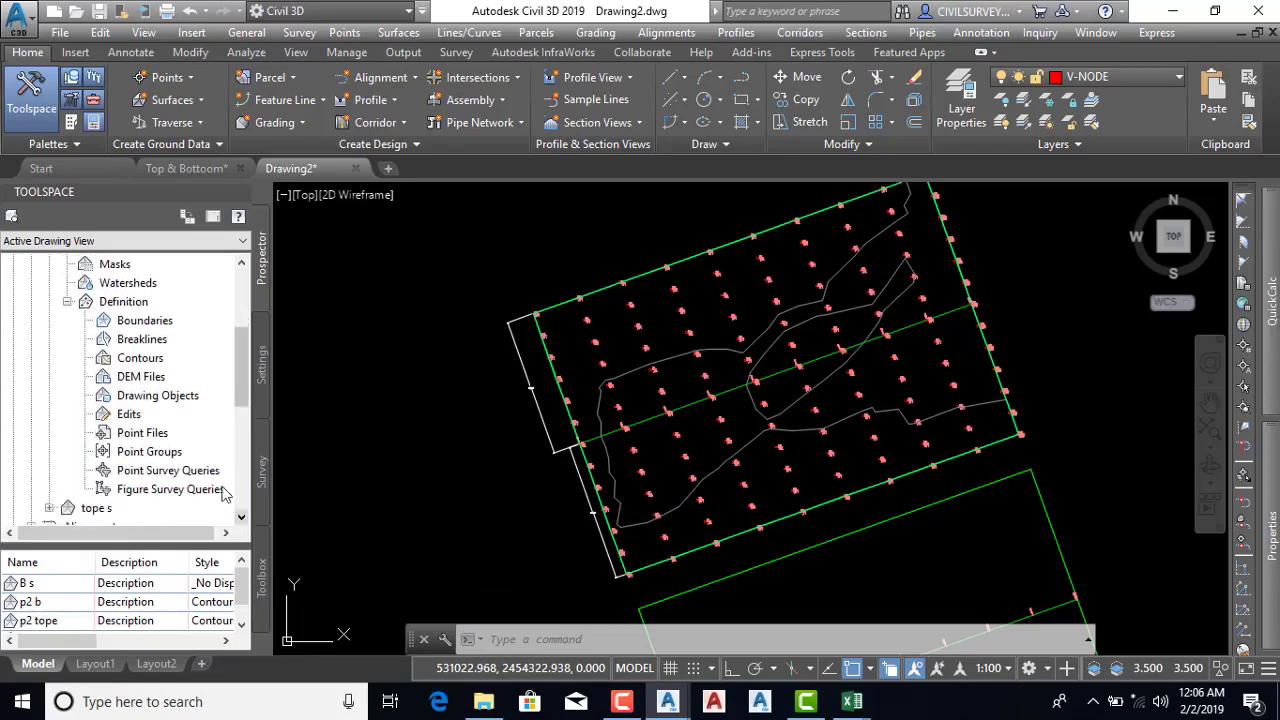
{"action": "right_click", "coordinate": [140, 455]}
Add the tope point group to the p2 tope surface definition
{"action": "left_click", "coordinate": [185, 462]}
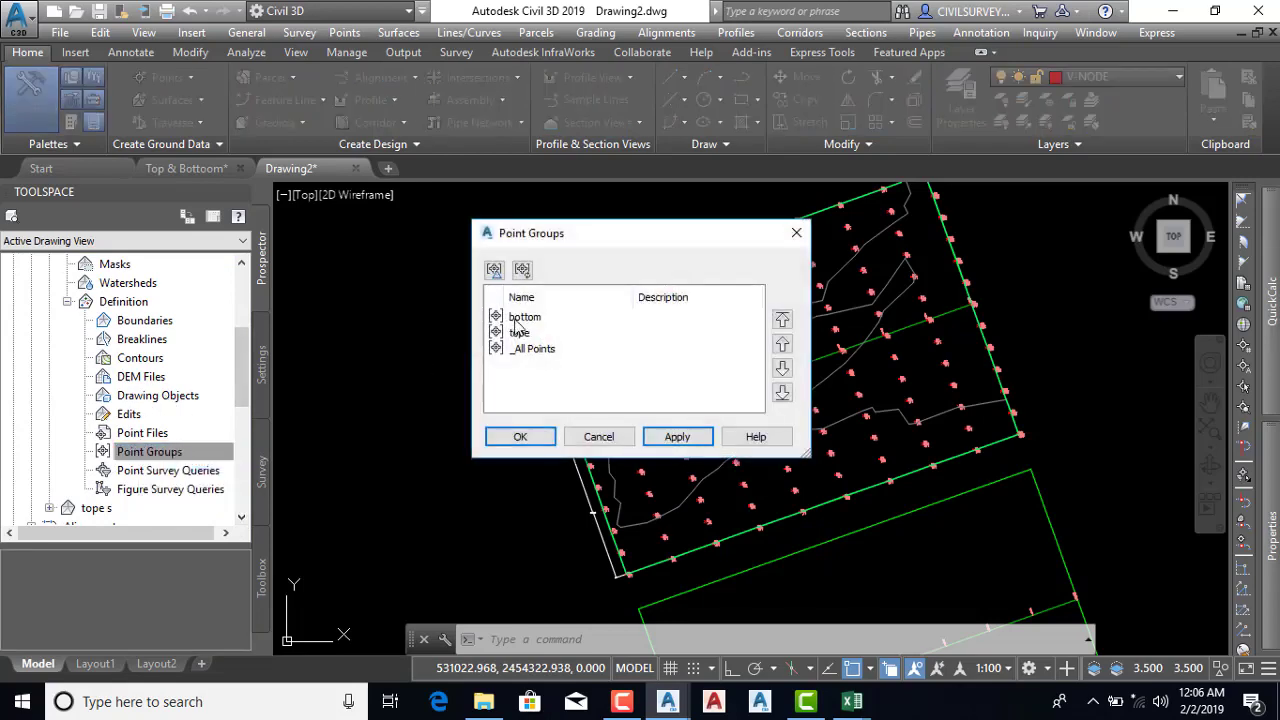
{"action": "left_click", "coordinate": [520, 333]}
{"action": "left_click", "coordinate": [543, 438]}
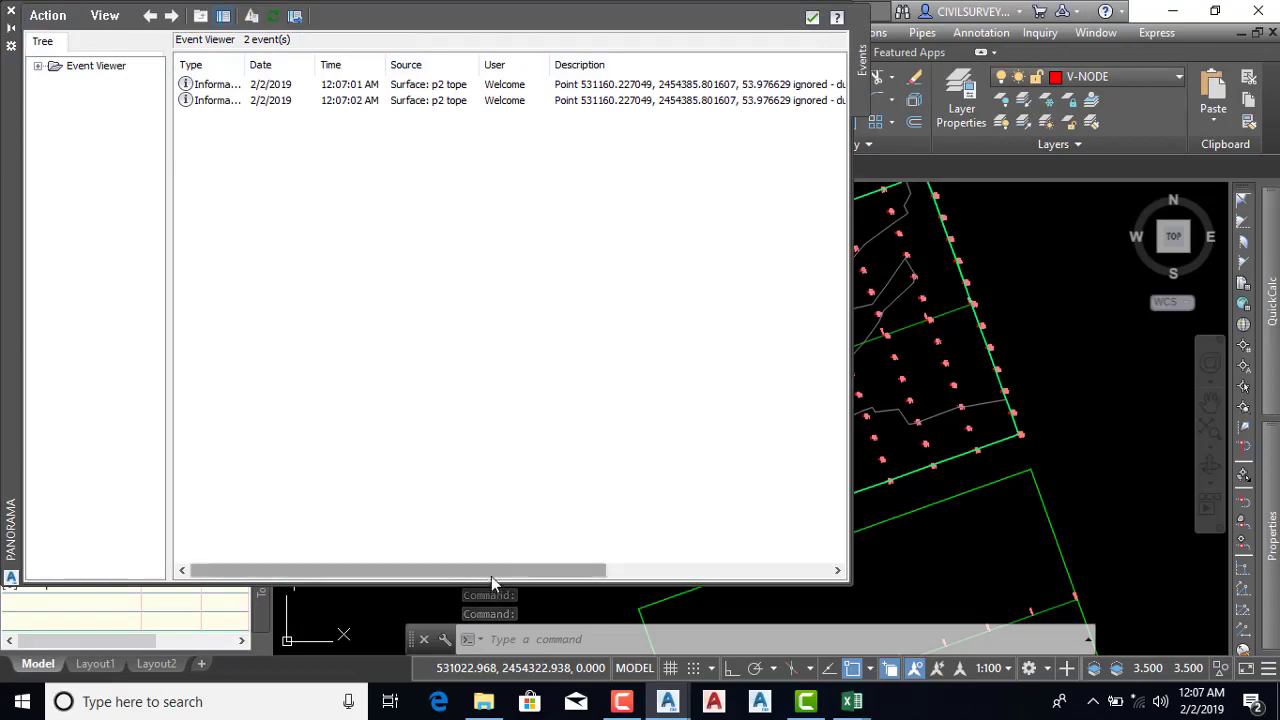
Review the two duplicate-point warnings in the Event Viewer and zoom to the duplicate point
{"action": "left_click_drag", "start_coordinate": [505, 570], "coordinate": [709, 557]}
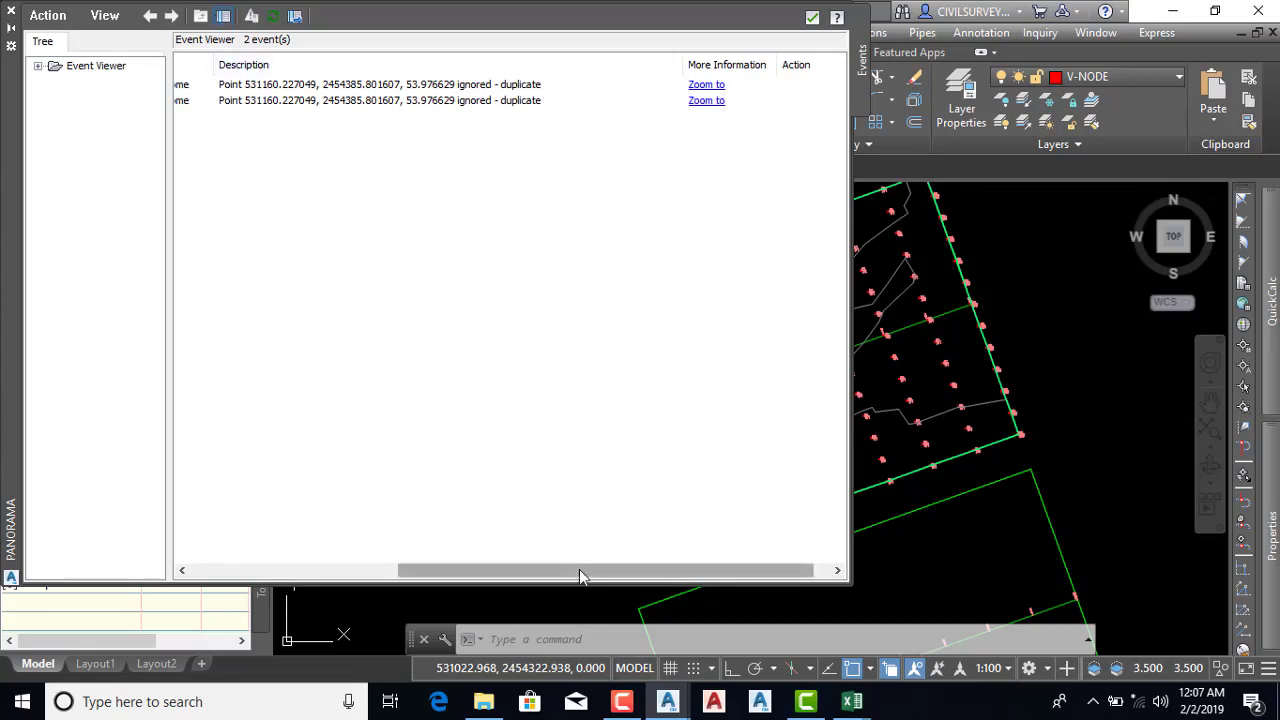
{"action": "left_click_drag", "start_coordinate": [579, 569], "coordinate": [322, 570]}
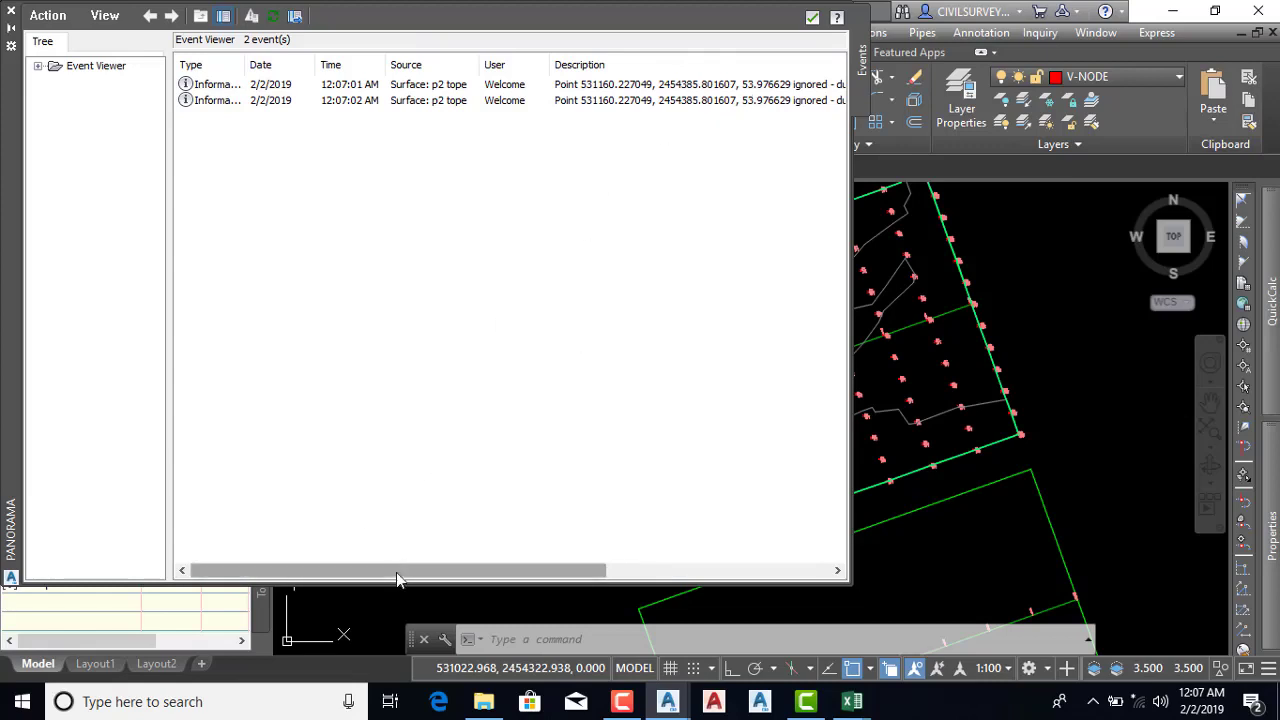
{"action": "left_click_drag", "start_coordinate": [396, 572], "coordinate": [542, 572]}
{"action": "left_click", "coordinate": [789, 88]}
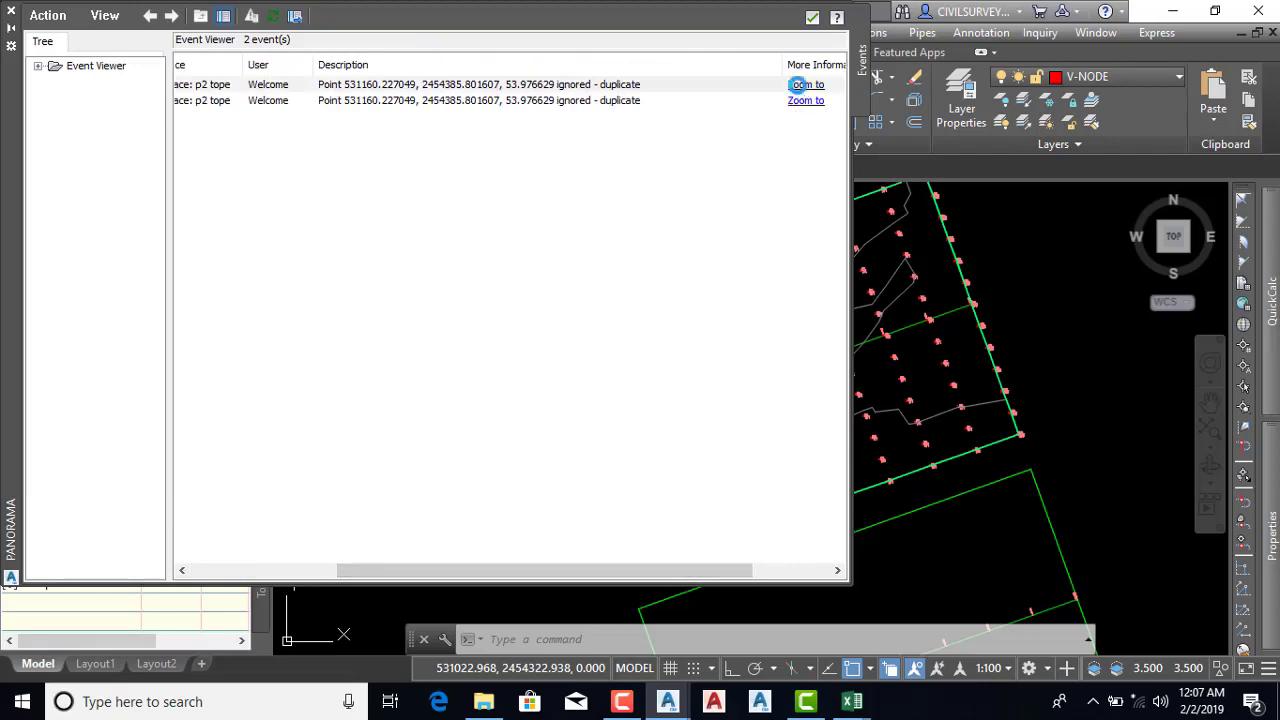
Close the Event Viewer, zoom in, and inspect the overlapping duplicate points at the boundary corner
{"action": "left_click", "coordinate": [12, 14]}
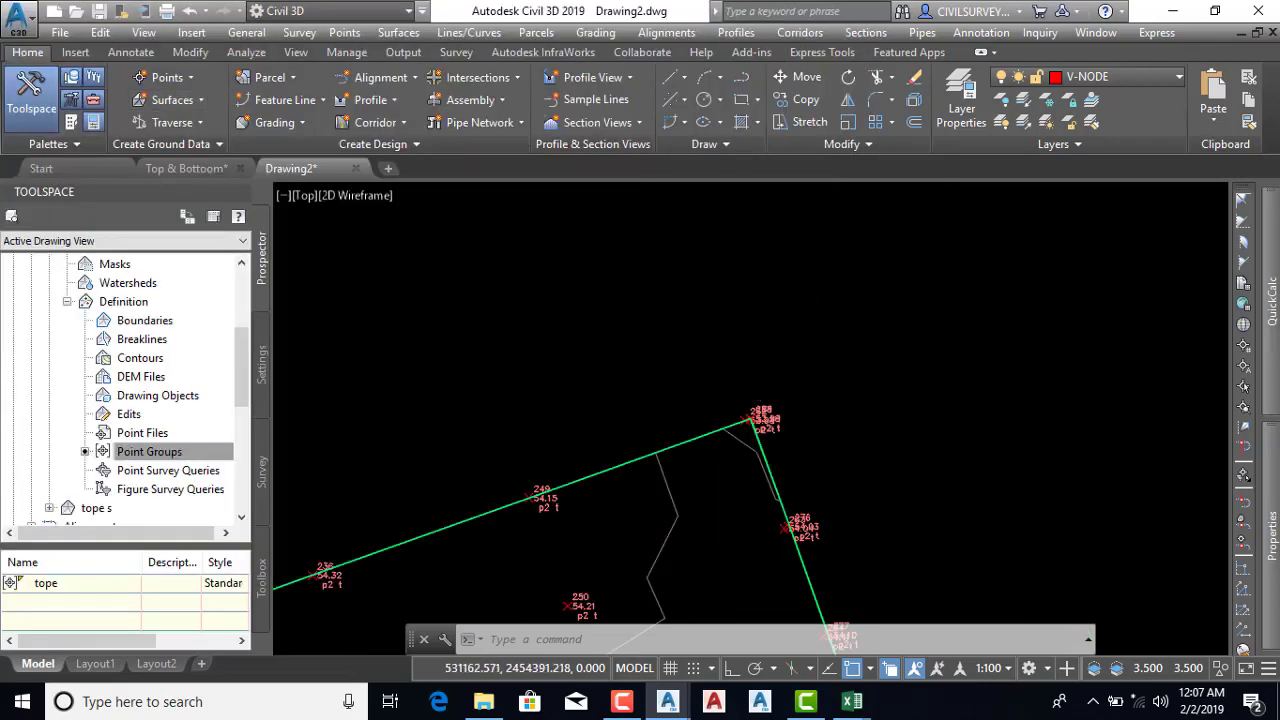
{"action": "middle_click_drag", "start_coordinate": [774, 405], "coordinate": [797, 336]}
{"action": "scroll", "coordinate": [797, 336], "scroll_direction": "up", "scroll_amount": 3}
{"action": "scroll", "coordinate": [797, 320], "scroll_direction": "up", "scroll_amount": 3}
{"action": "scroll", "coordinate": [797, 300], "scroll_direction": "up", "scroll_amount": 3}
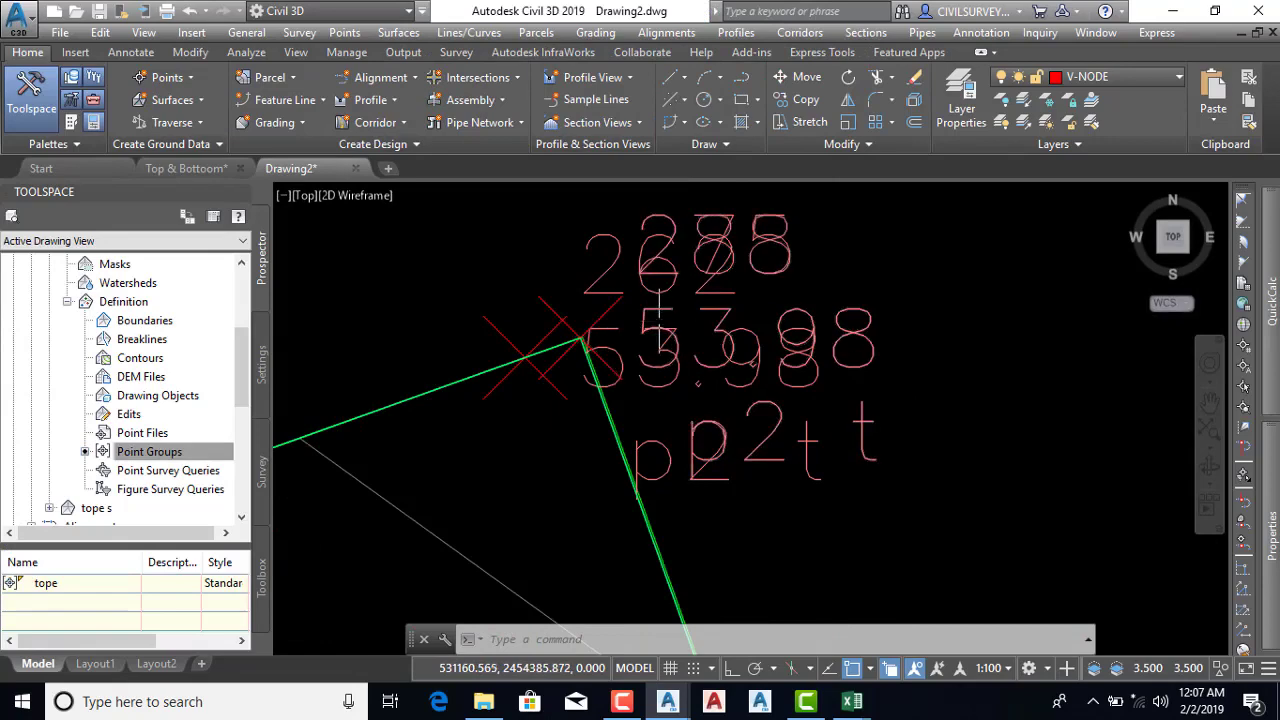
{"action": "left_click", "coordinate": [655, 322]}
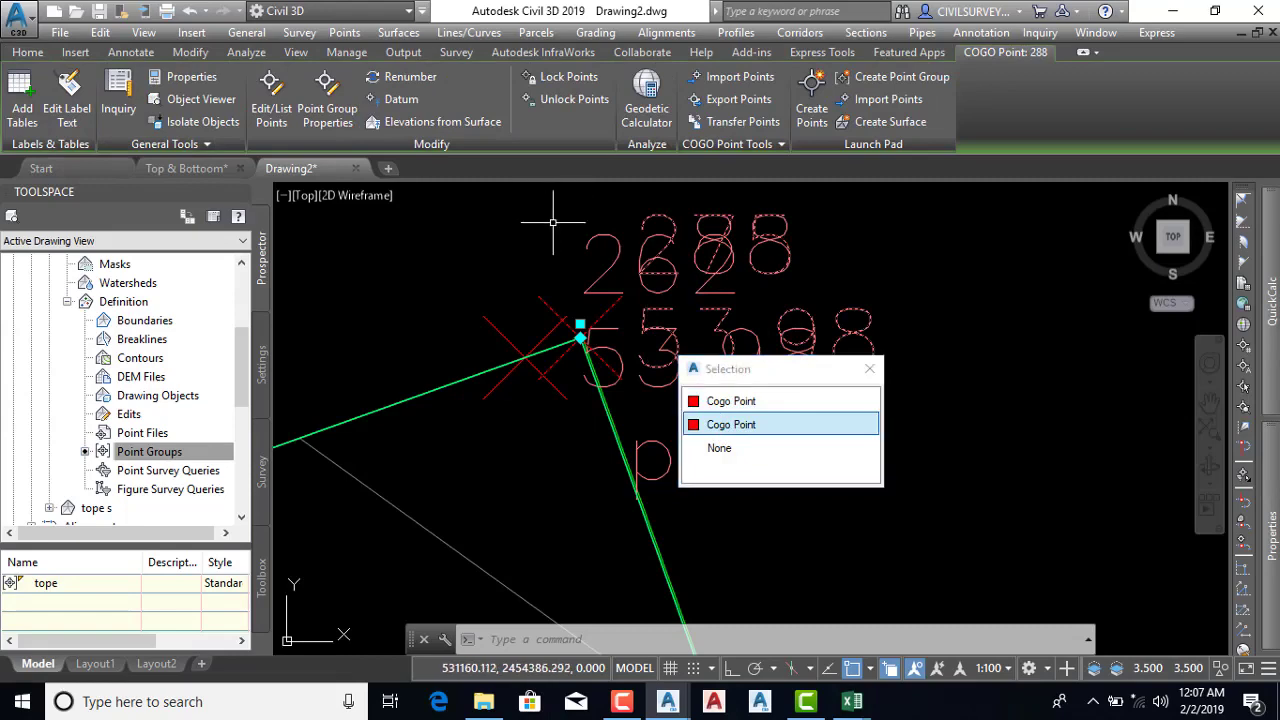
{"action": "key", "text": "Escape"}
{"action": "key", "text": "Escape"}
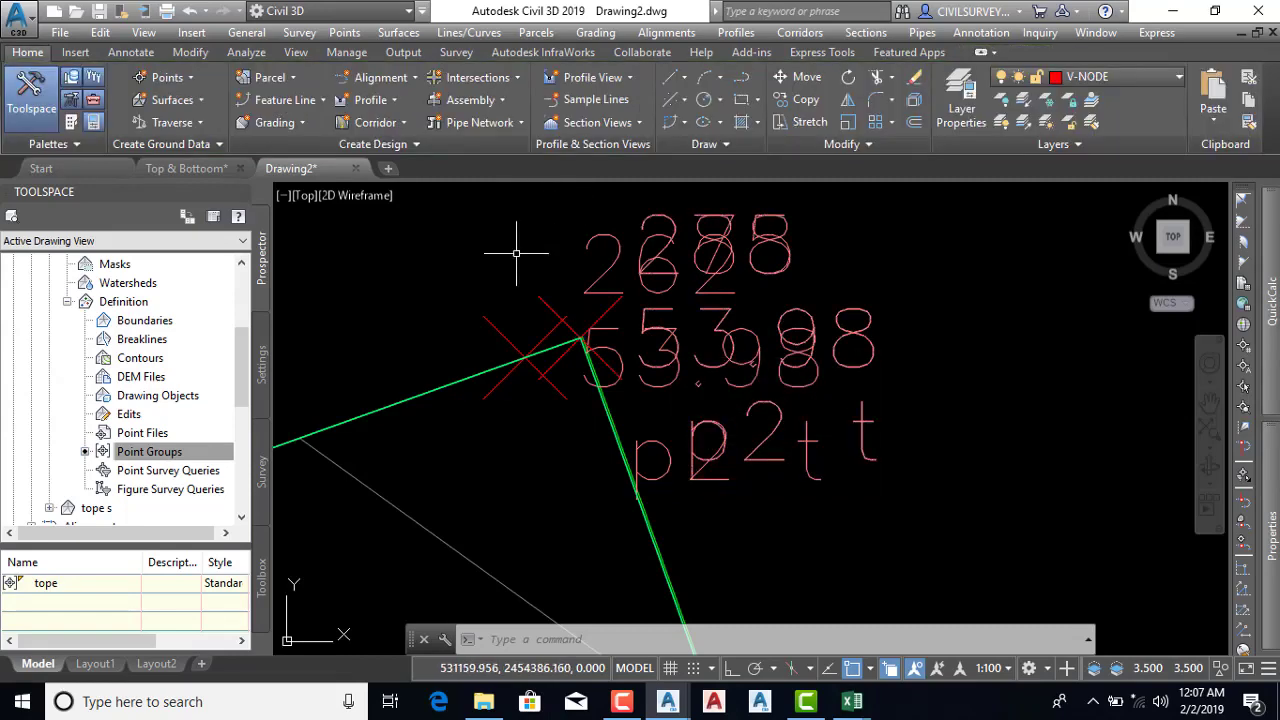
{"action": "key", "text": "Escape"}
Zoom back out and scroll Prospector up to the Surfaces collection
{"action": "scroll", "coordinate": [740, 235], "scroll_direction": "down", "scroll_amount": 5}
{"action": "scroll", "coordinate": [778, 279], "scroll_direction": "down", "scroll_amount": 4}
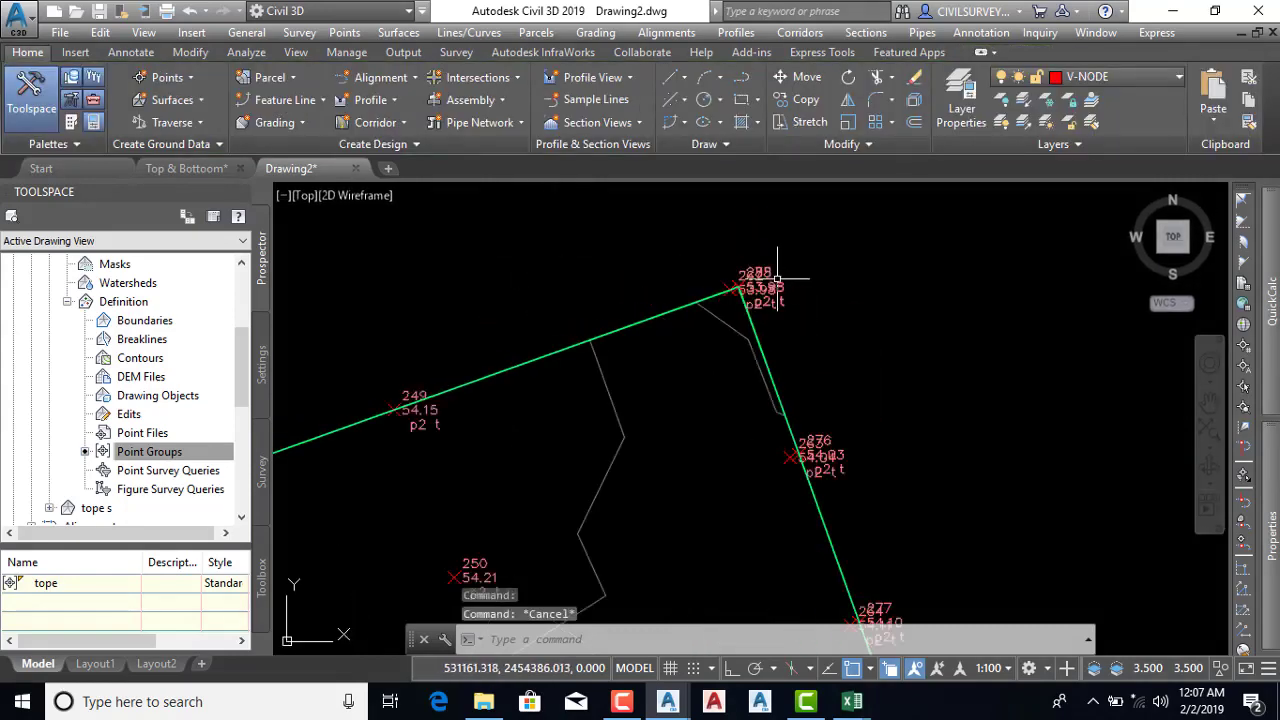
{"action": "scroll", "coordinate": [776, 279], "scroll_direction": "down", "scroll_amount": 4}
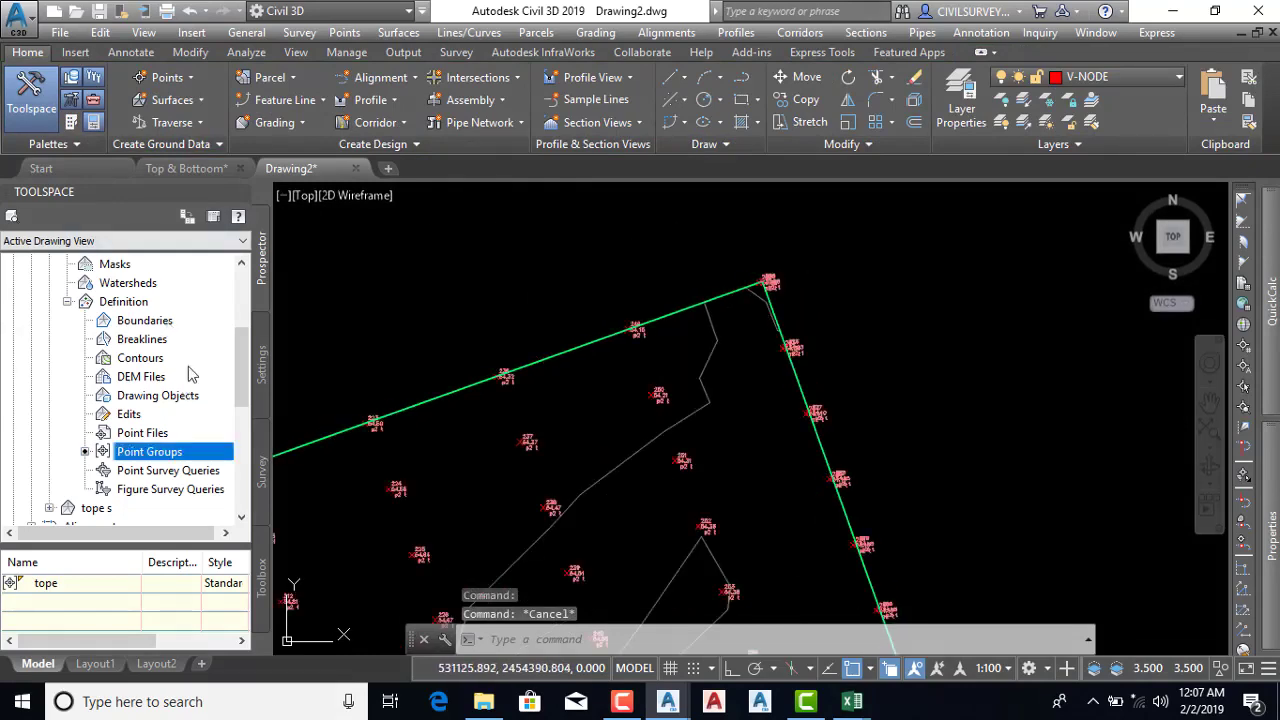
{"action": "left_click_drag", "start_coordinate": [240, 340], "coordinate": [243, 285]}
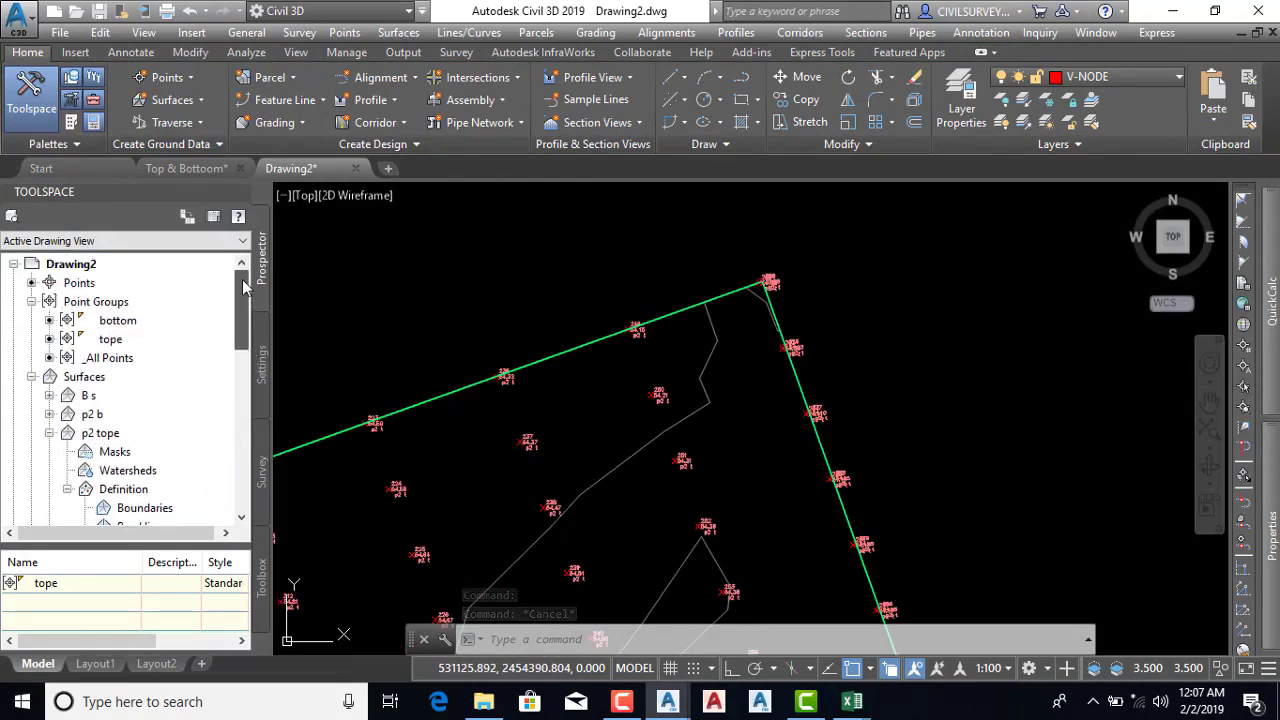
{"action": "right_click", "coordinate": [88, 382]}
Start a new TIN volume surface named p2 v
{"action": "left_click", "coordinate": [140, 389]}
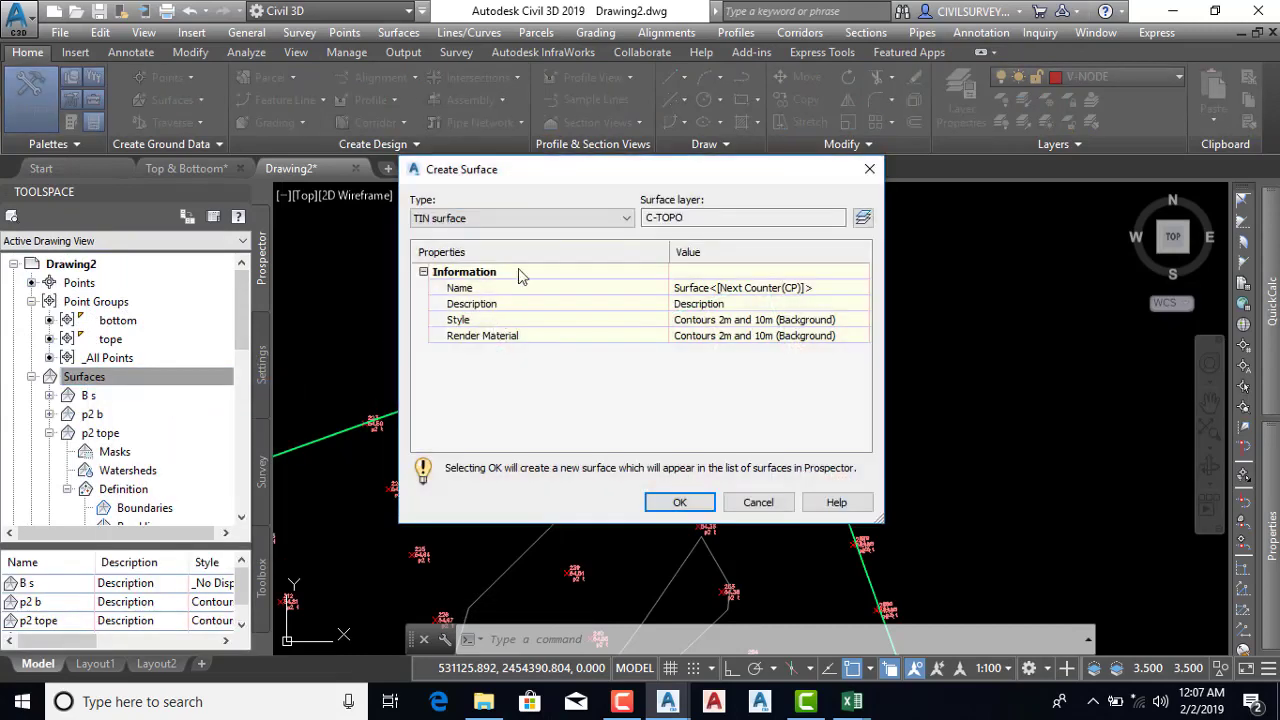
{"action": "left_click", "coordinate": [500, 216]}
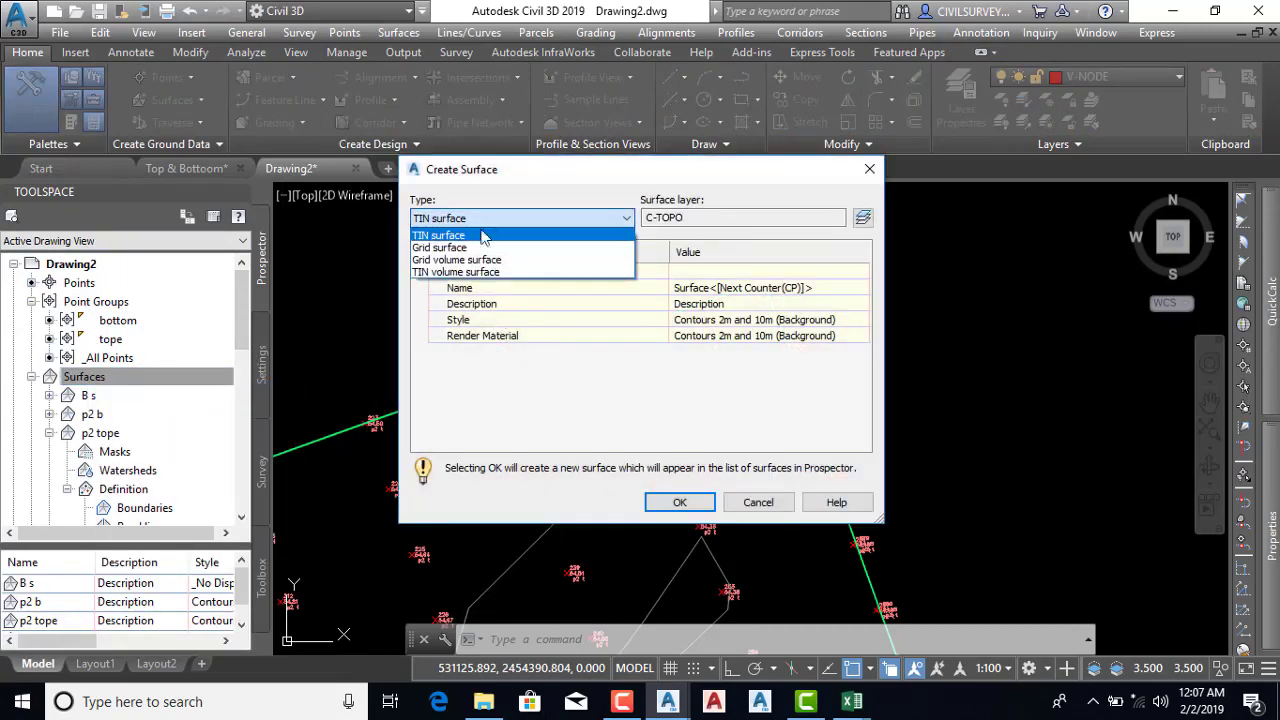
{"action": "left_click", "coordinate": [447, 272]}
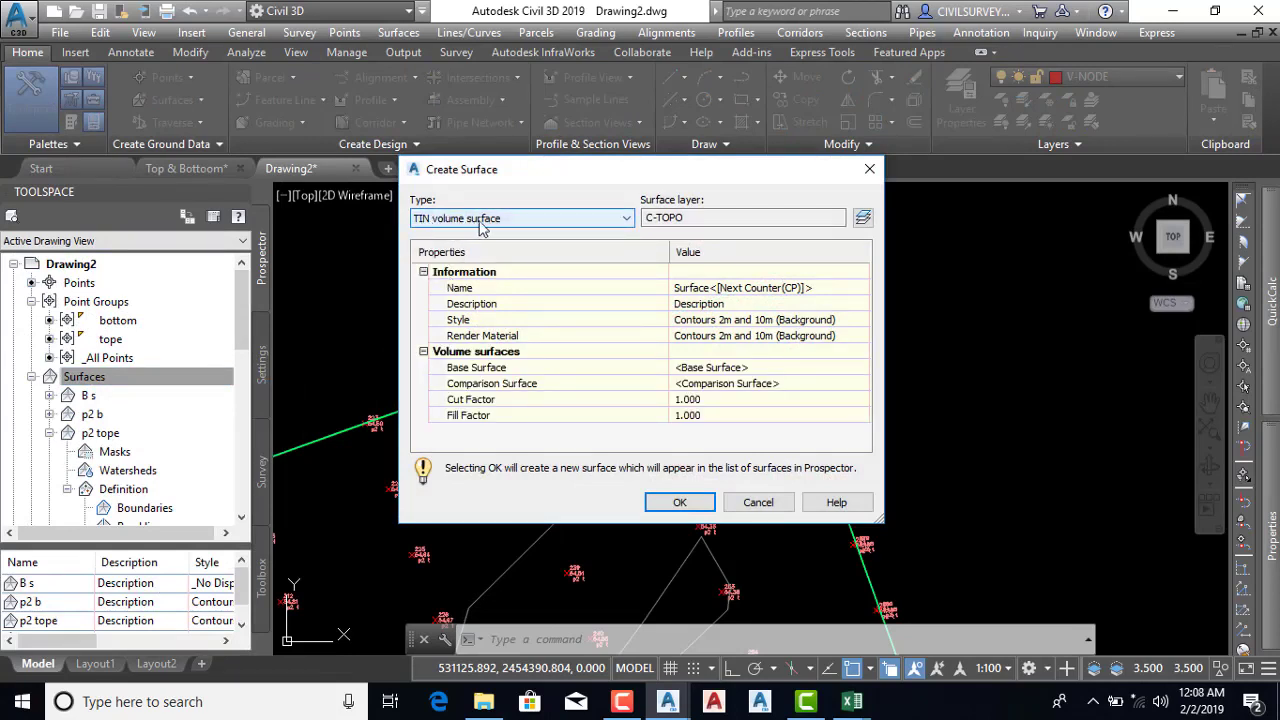
{"action": "left_click", "coordinate": [828, 289]}
{"action": "type", "text": "p2 v"}
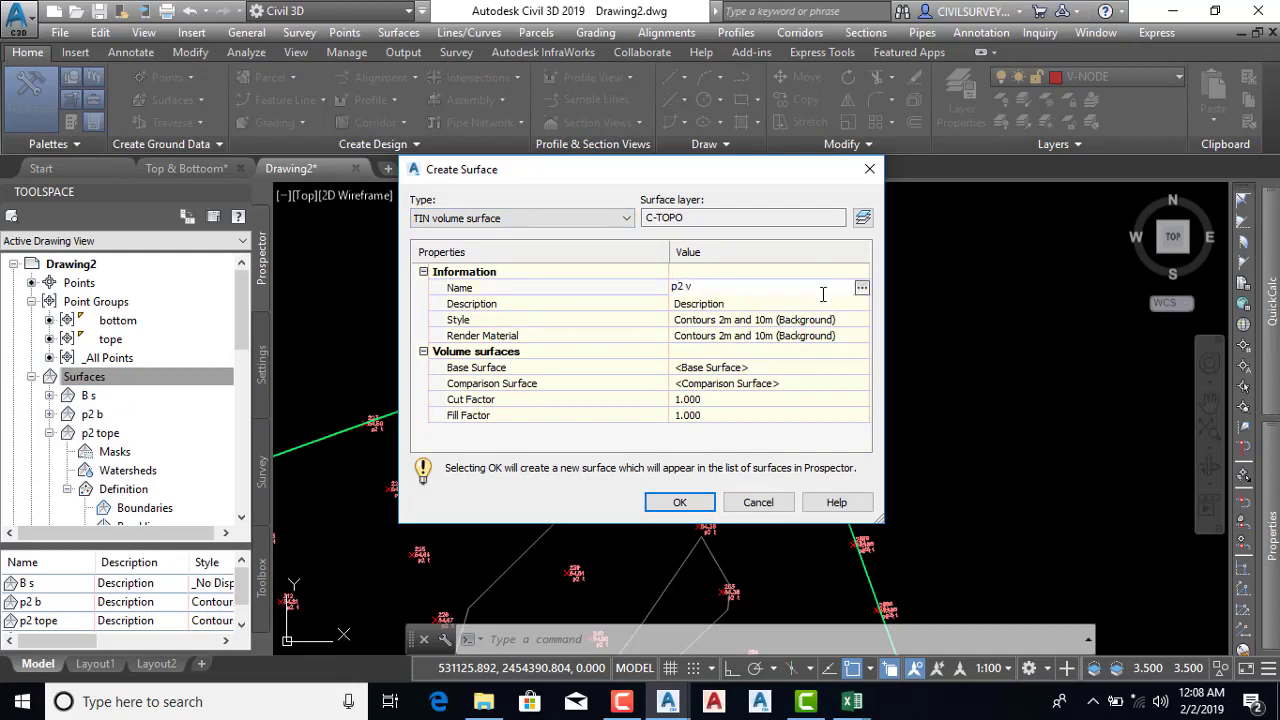
{"action": "key", "text": "Return"}
Set p2 b as the base surface and p2 tope as the comparison surface, then create it
{"action": "left_click", "coordinate": [752, 366]}
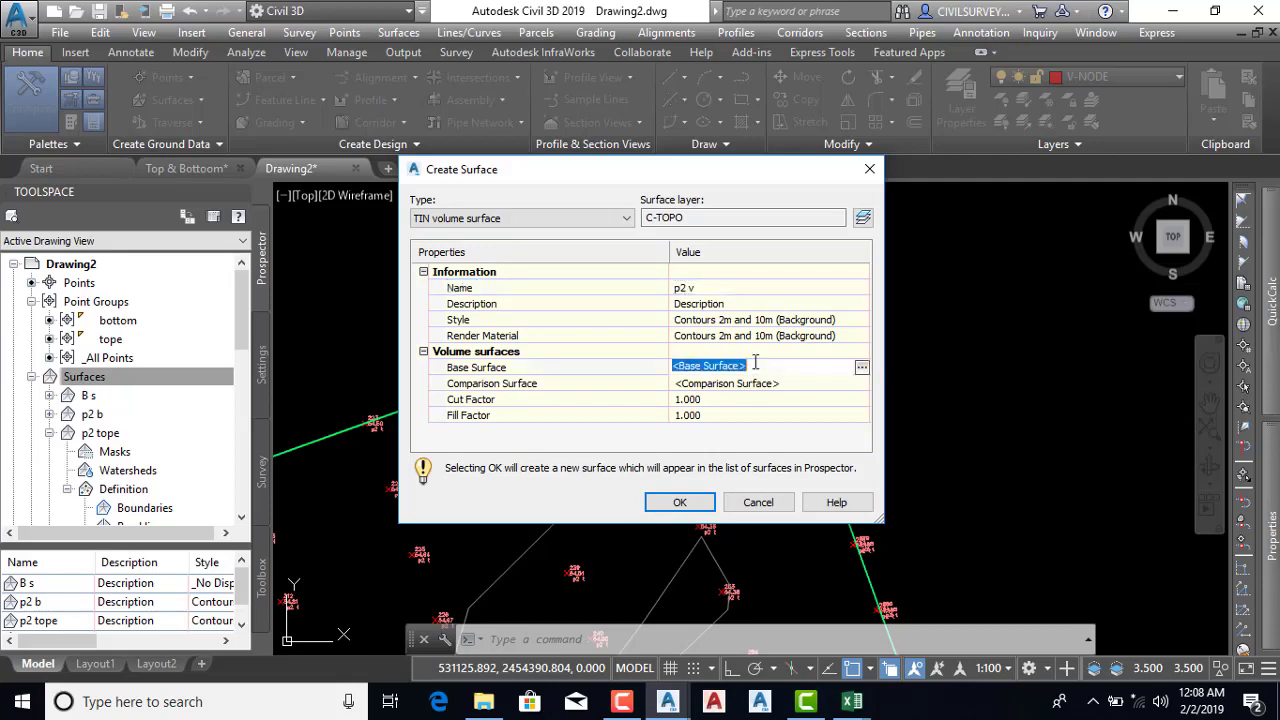
{"action": "left_click", "coordinate": [862, 370]}
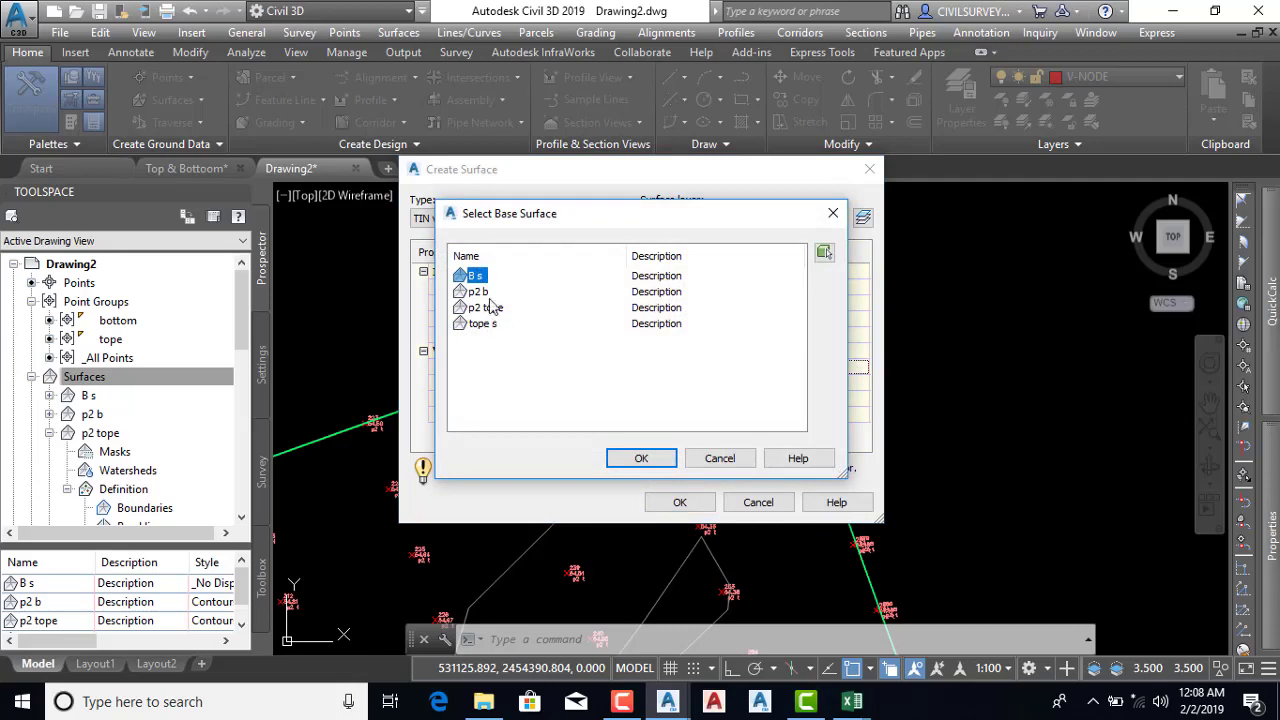
{"action": "left_click", "coordinate": [480, 292]}
{"action": "left_click", "coordinate": [643, 458]}
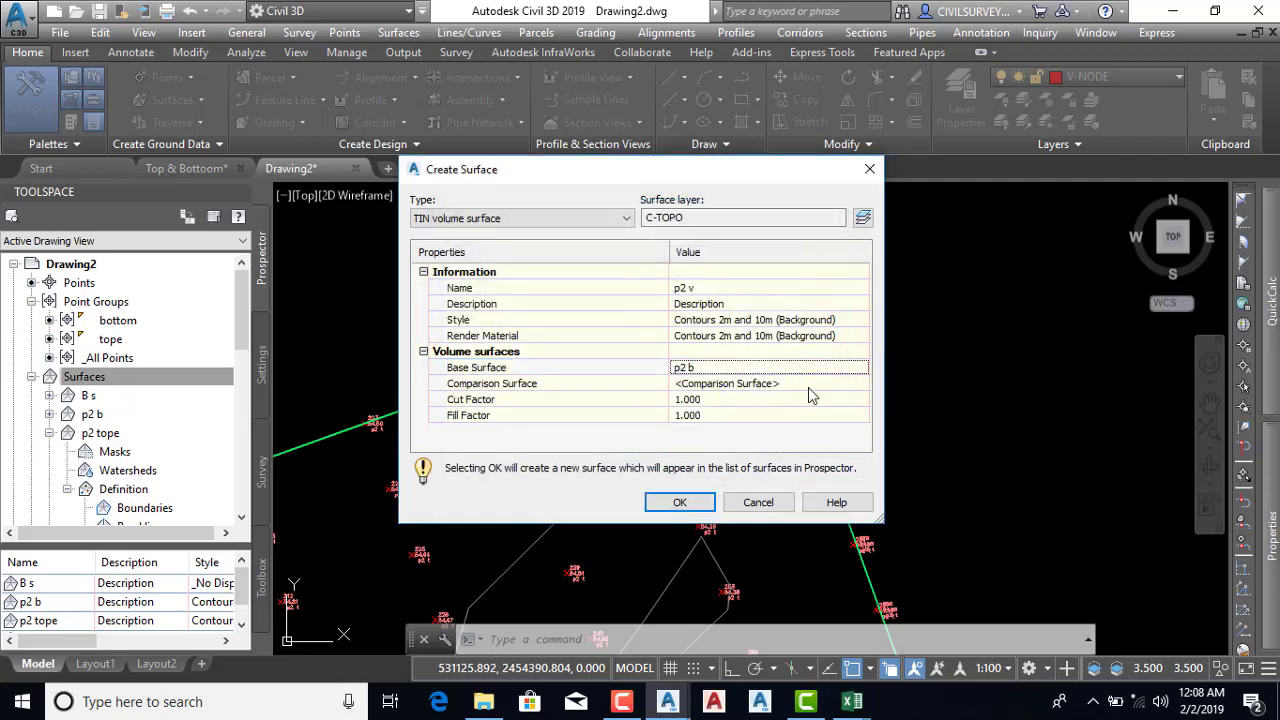
{"action": "left_click", "coordinate": [774, 385]}
{"action": "left_click", "coordinate": [860, 385]}
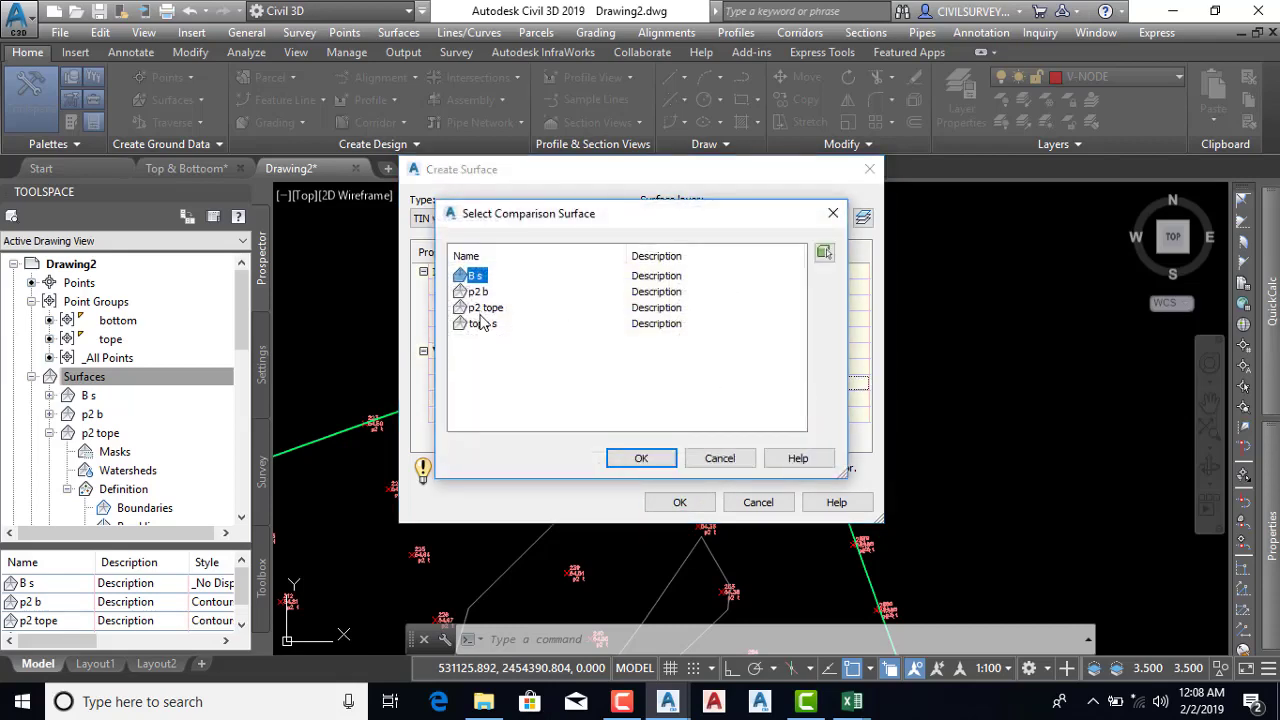
{"action": "left_click", "coordinate": [482, 313]}
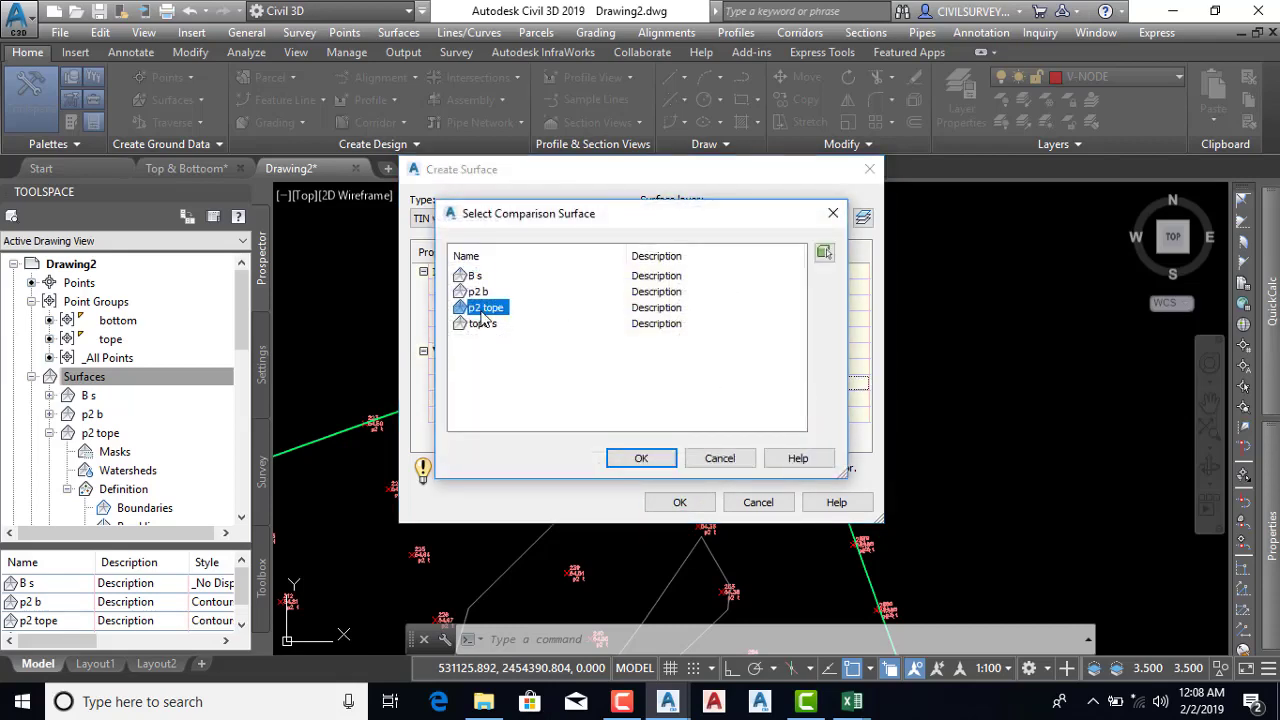
{"action": "left_click", "coordinate": [640, 455]}
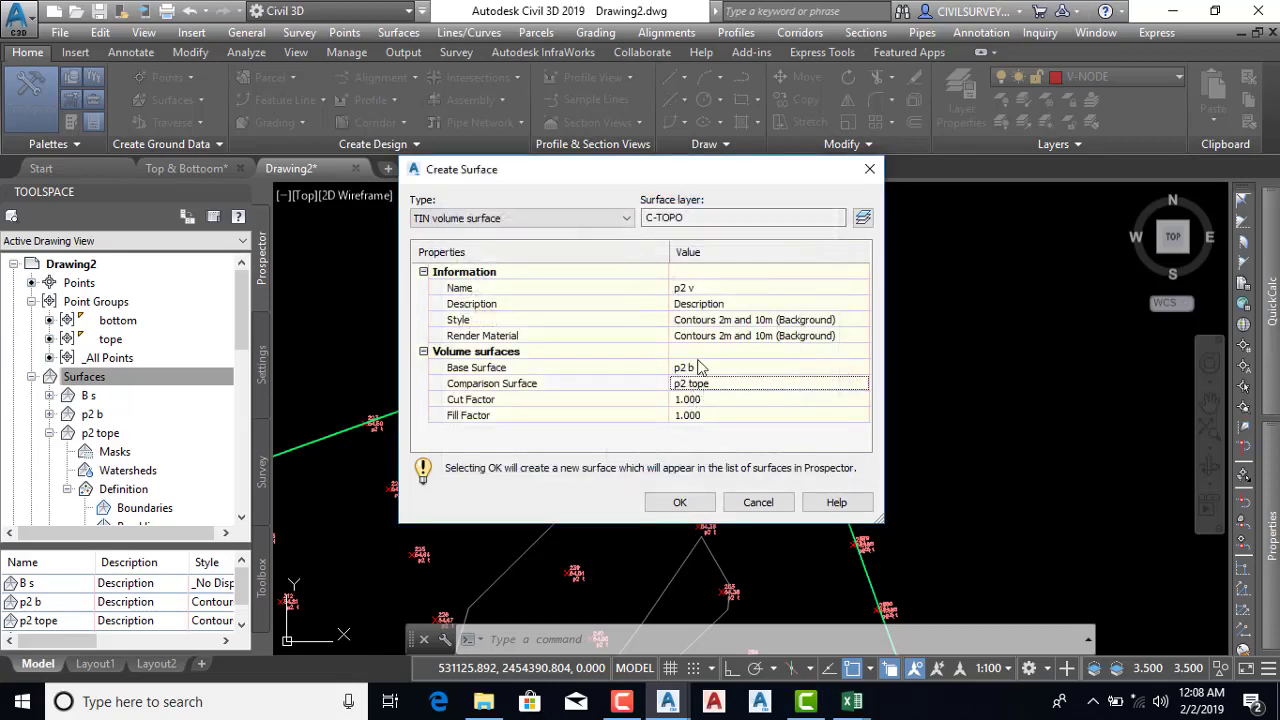
{"action": "left_click", "coordinate": [683, 503]}
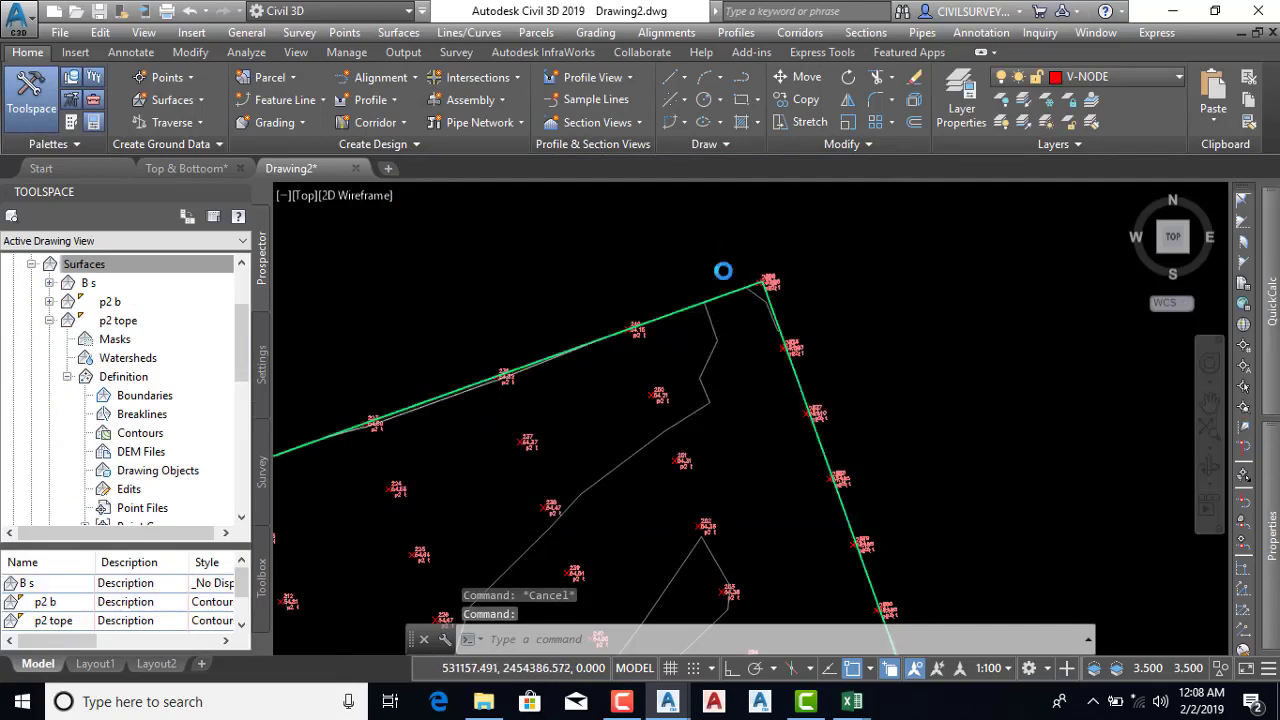
Add p2 v to the Volumes Dashboard and view its results: cut 1.28, fill 3003.91, net 3002.63 fill
{"action": "scroll", "coordinate": [723, 271], "scroll_direction": "down", "scroll_amount": 5}
{"action": "scroll", "coordinate": [680, 400], "scroll_direction": "up", "scroll_amount": 4}
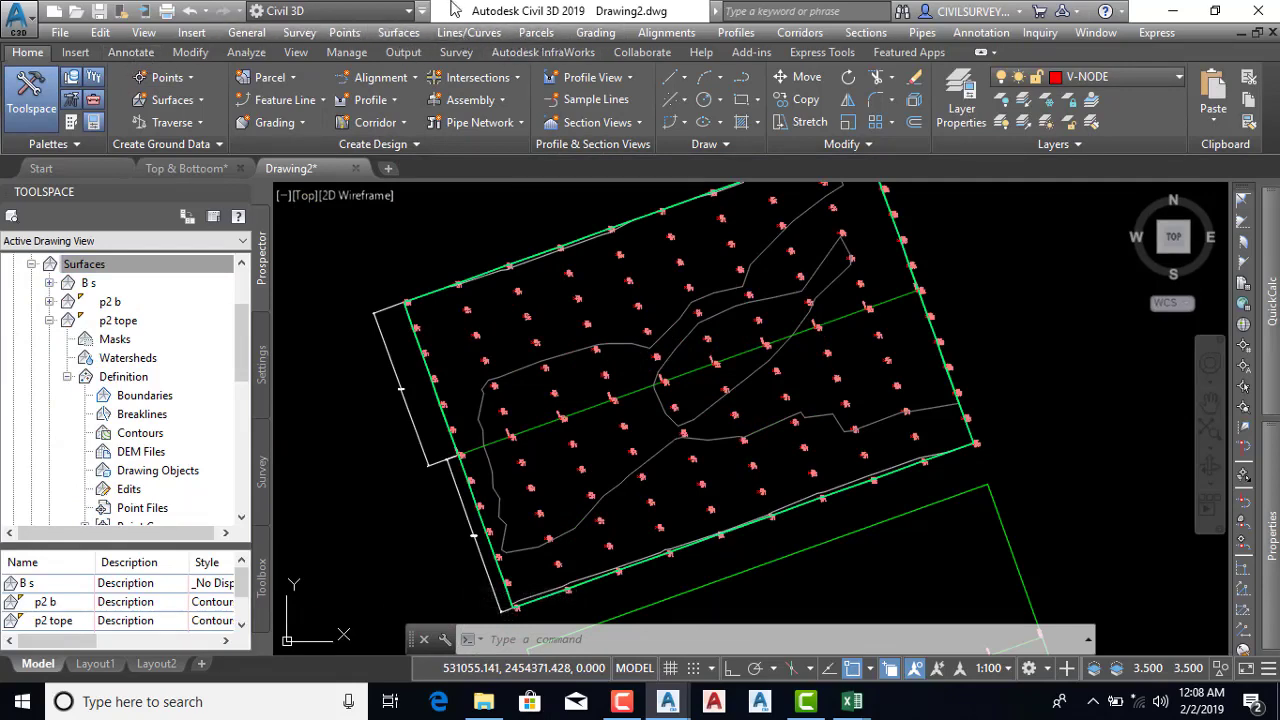
{"action": "left_click", "coordinate": [262, 56]}
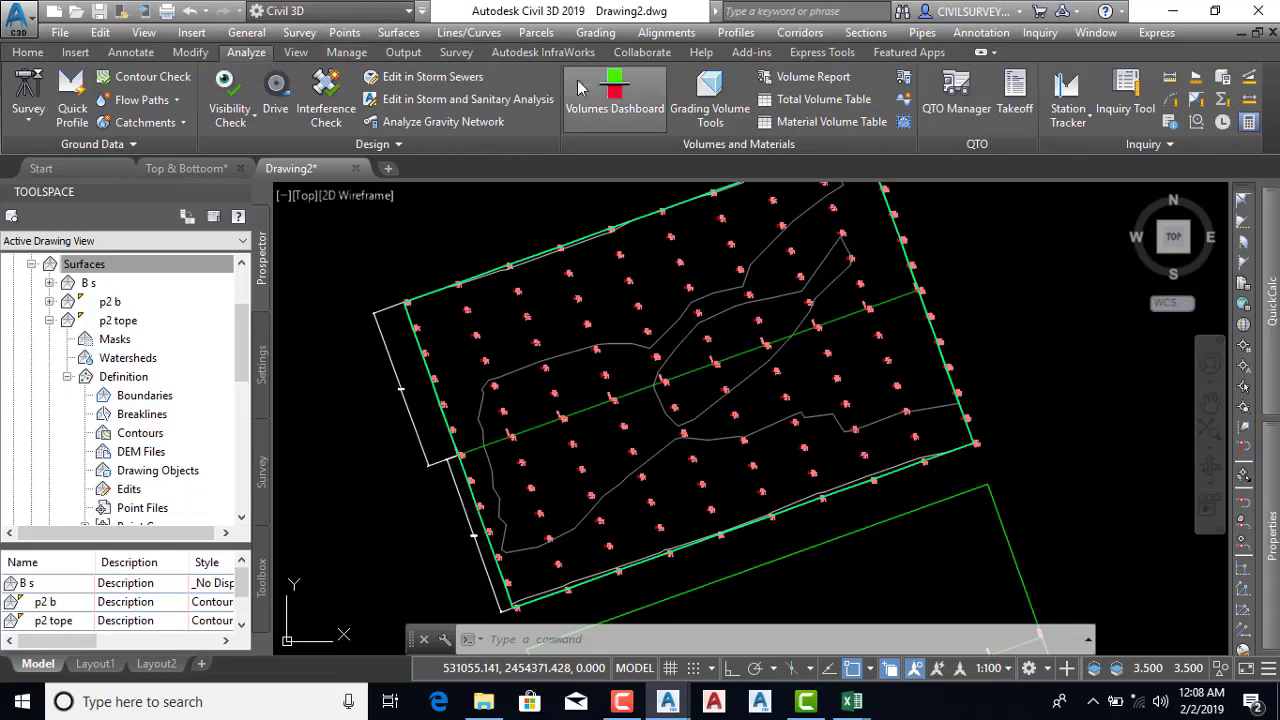
{"action": "left_click", "coordinate": [620, 92]}
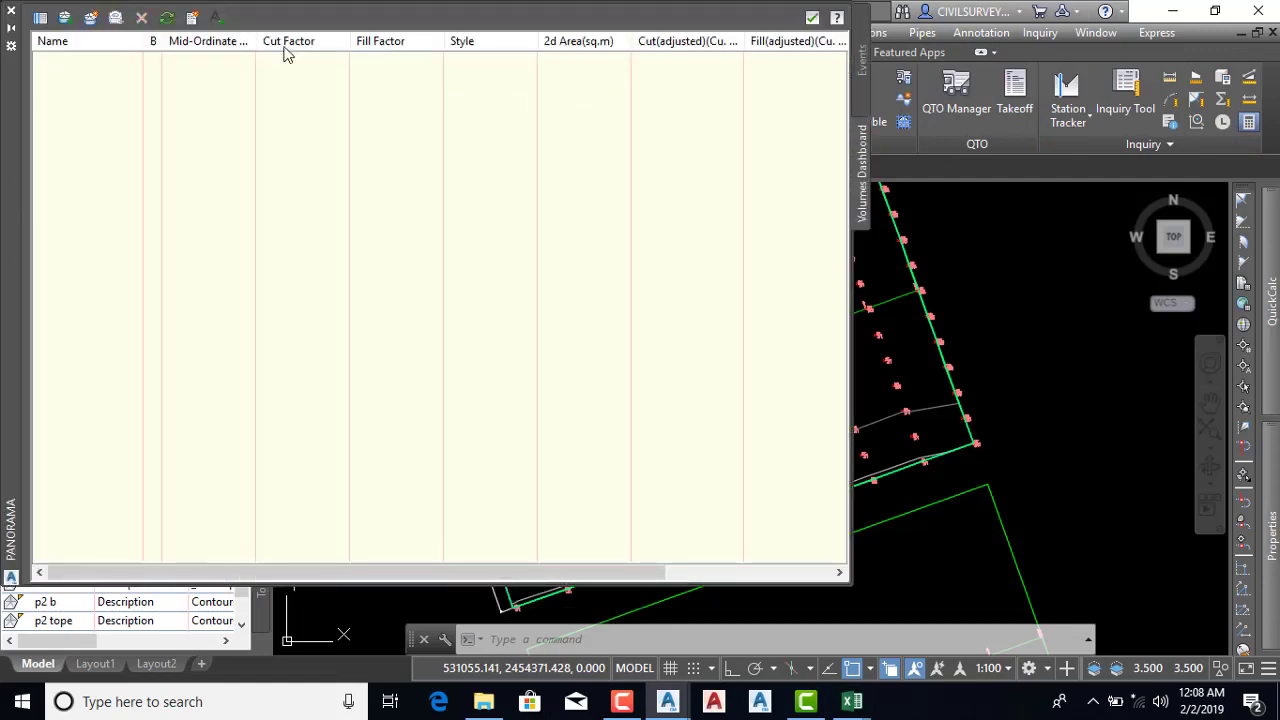
{"action": "left_click", "coordinate": [66, 20]}
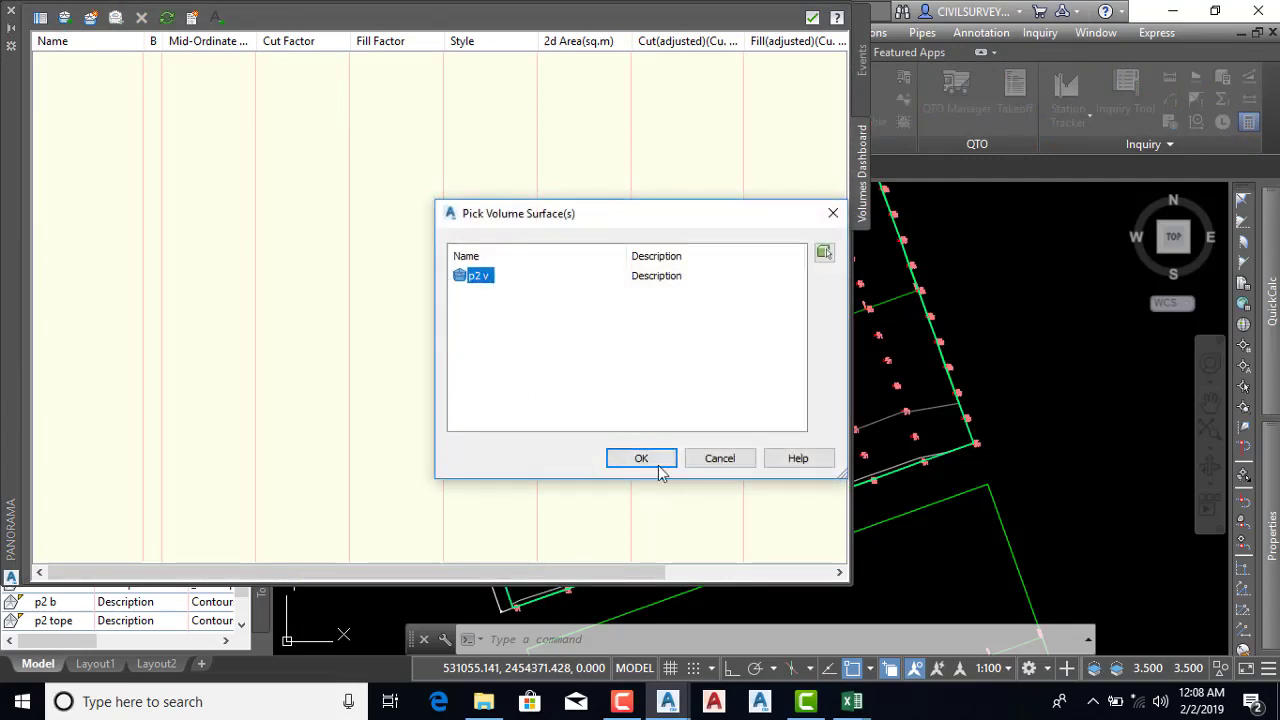
{"action": "left_click", "coordinate": [646, 457]}
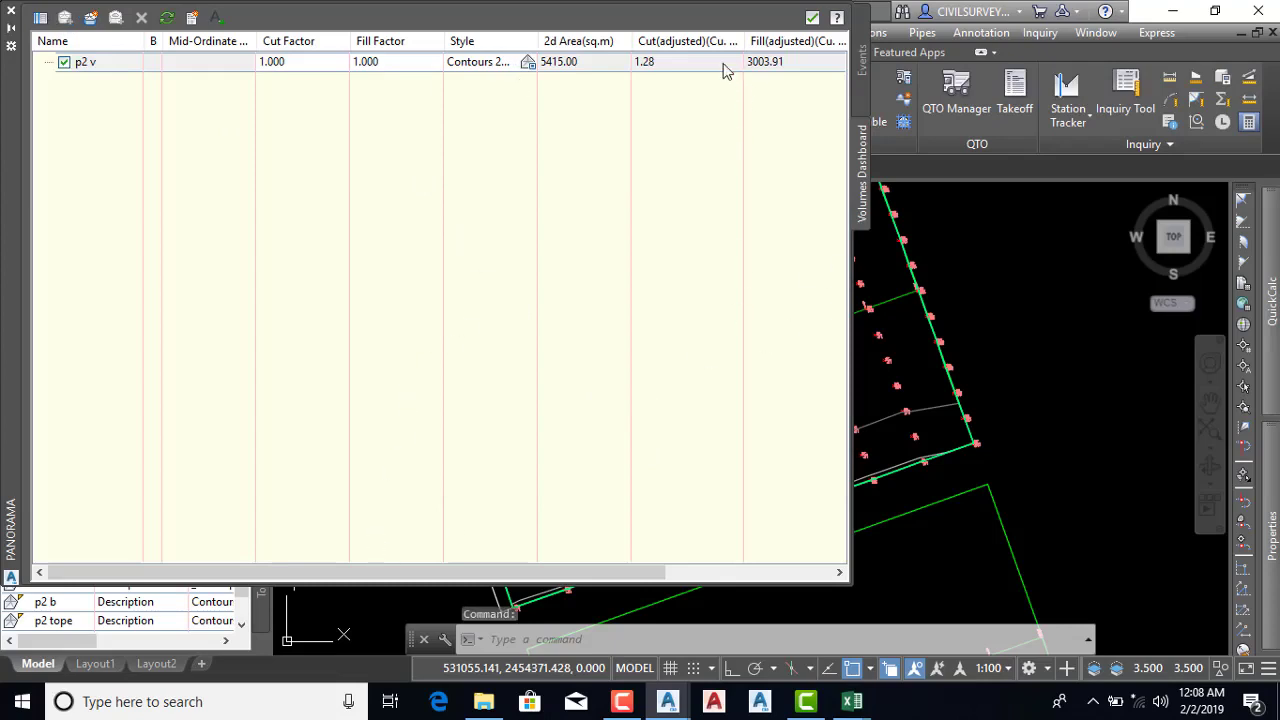
{"action": "left_click", "coordinate": [839, 572]}
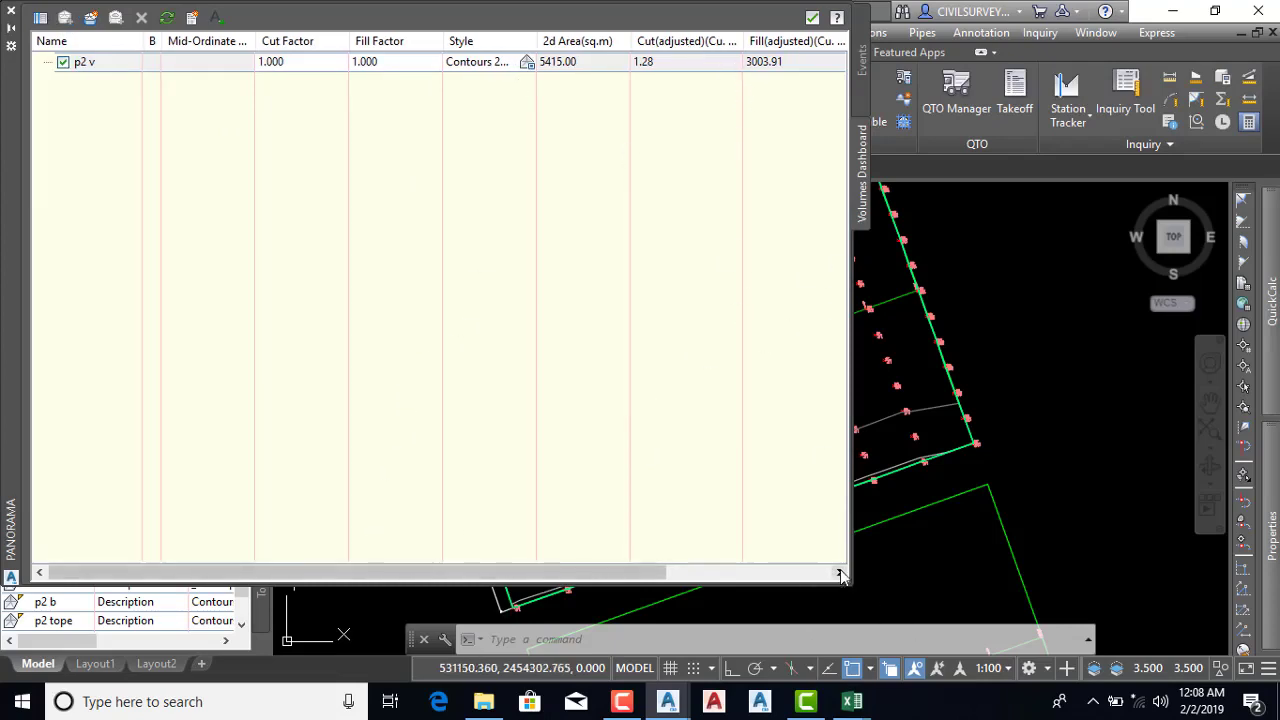
{"action": "left_click", "coordinate": [840, 573]}
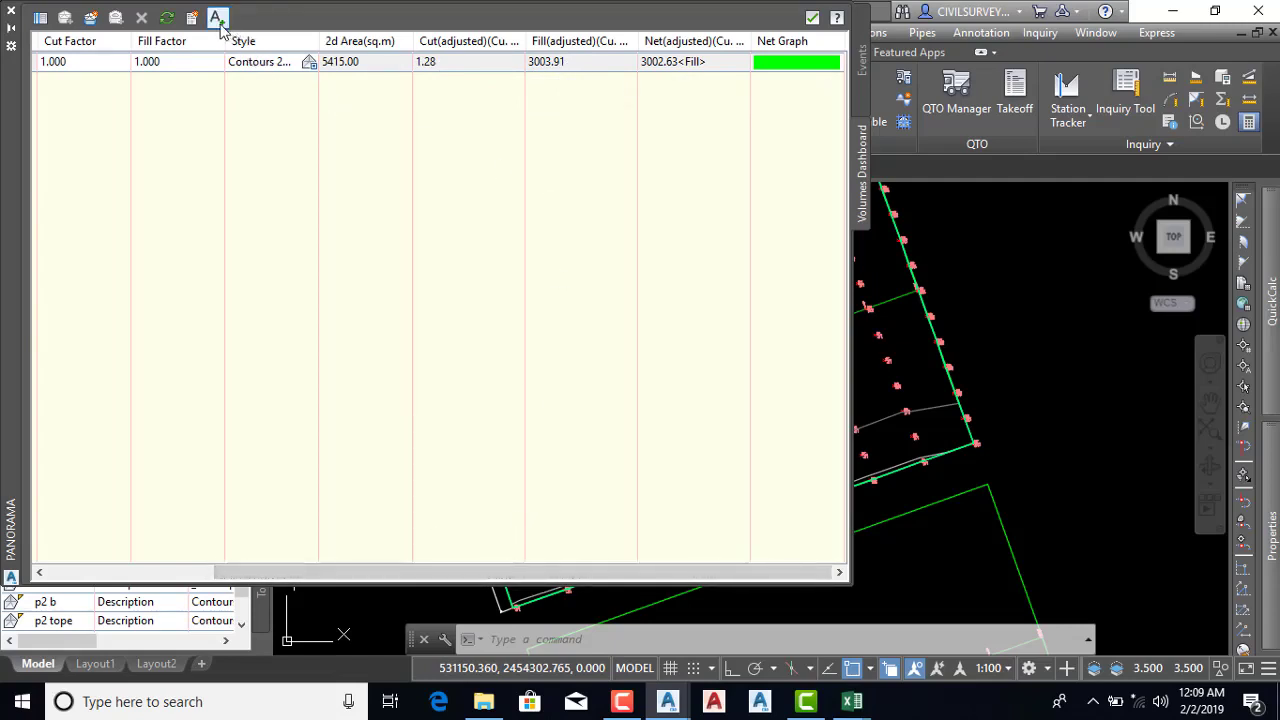
Insert the p2 v Cut/Fill Summary table right of the surface and close the Volumes Dashboard
{"action": "left_click", "coordinate": [218, 19]}
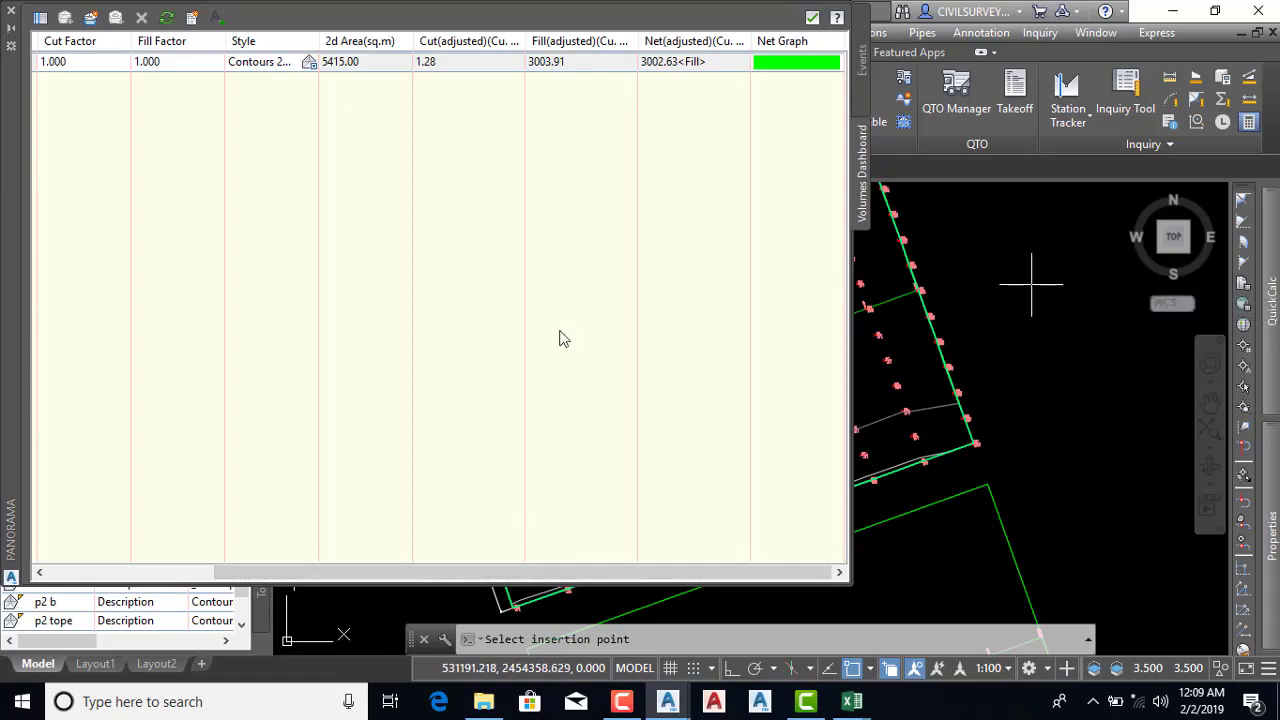
{"action": "left_click", "coordinate": [913, 341]}
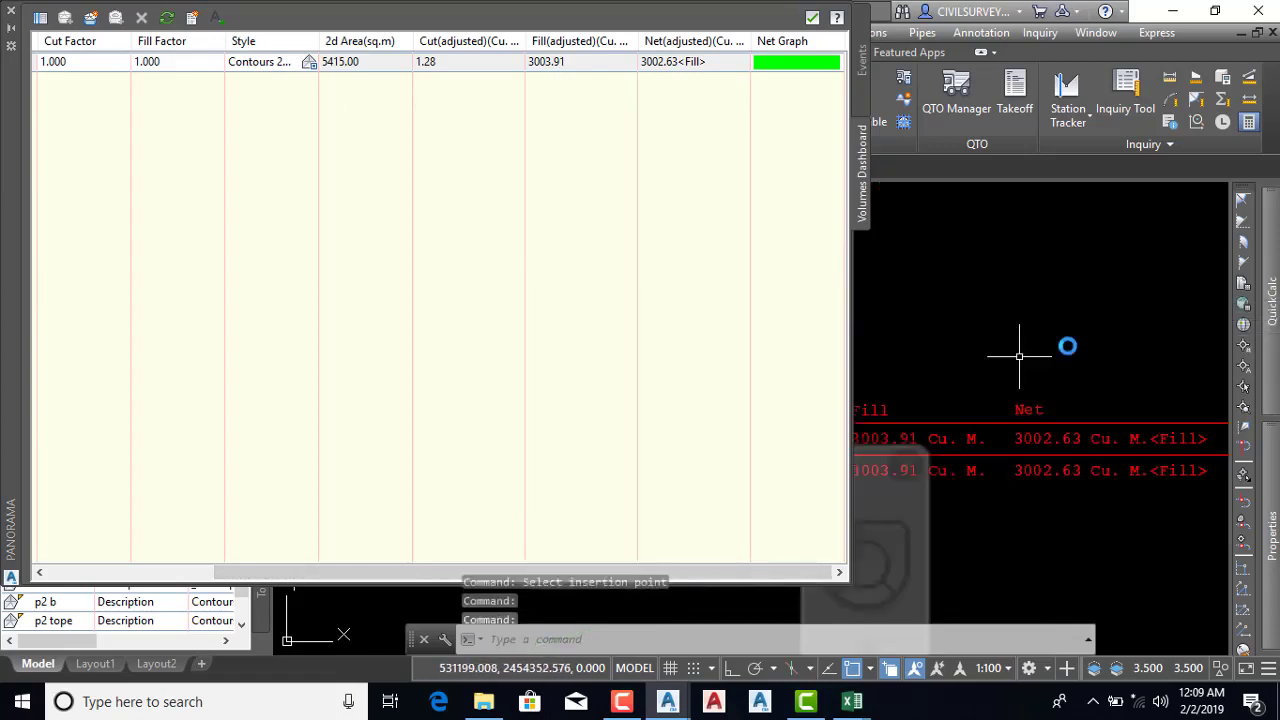
{"action": "scroll", "coordinate": [884, 356], "scroll_direction": "down", "scroll_amount": 5}
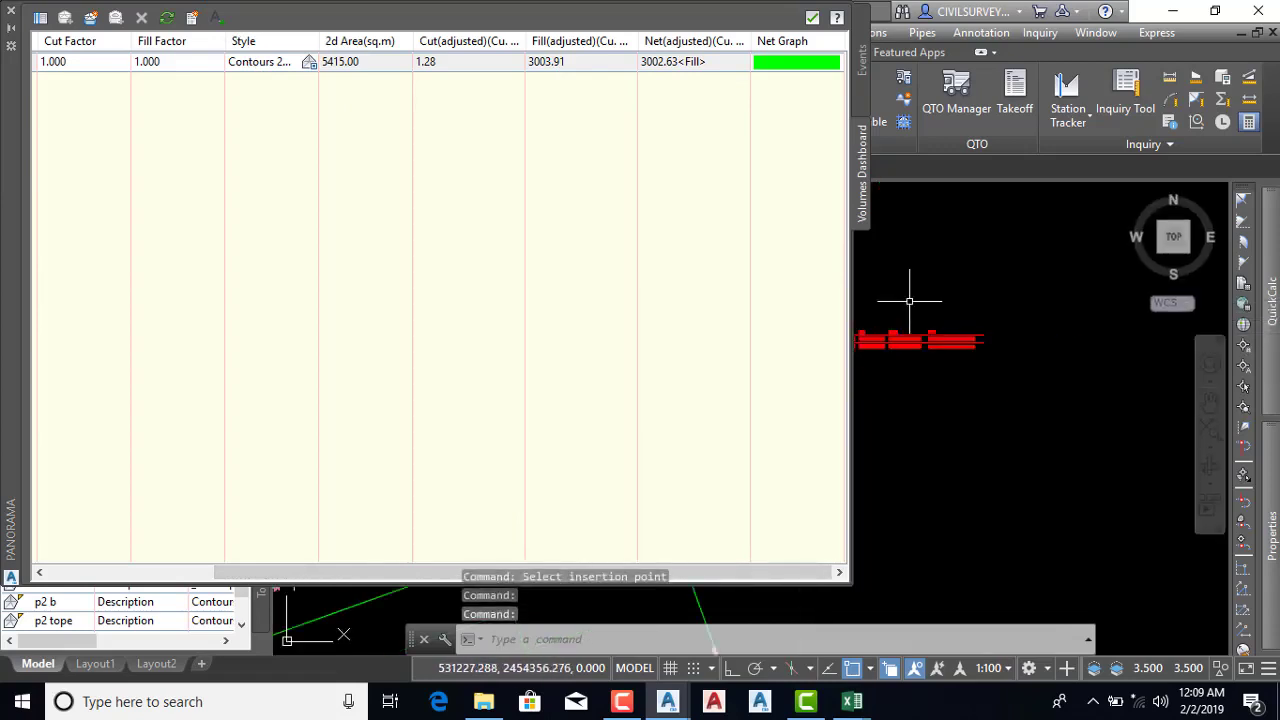
{"action": "left_click", "coordinate": [12, 11]}
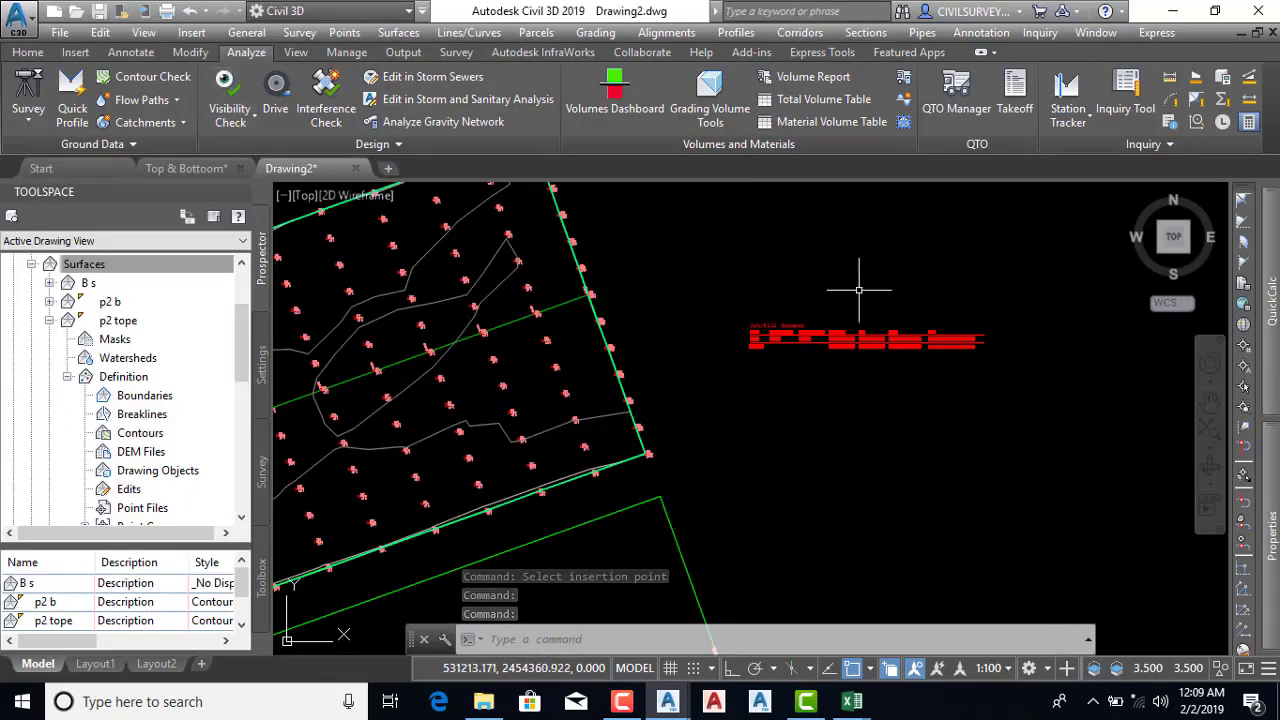
Zoom around to check the table's 5415.00 sq.m, 1.28 cut and 3003.91 fill, then bring up the recorder controls
{"action": "scroll", "coordinate": [851, 280], "scroll_direction": "up", "scroll_amount": 5}
{"action": "scroll", "coordinate": [846, 363], "scroll_direction": "up", "scroll_amount": 3}
{"action": "scroll", "coordinate": [846, 363], "scroll_direction": "down", "scroll_amount": 6}
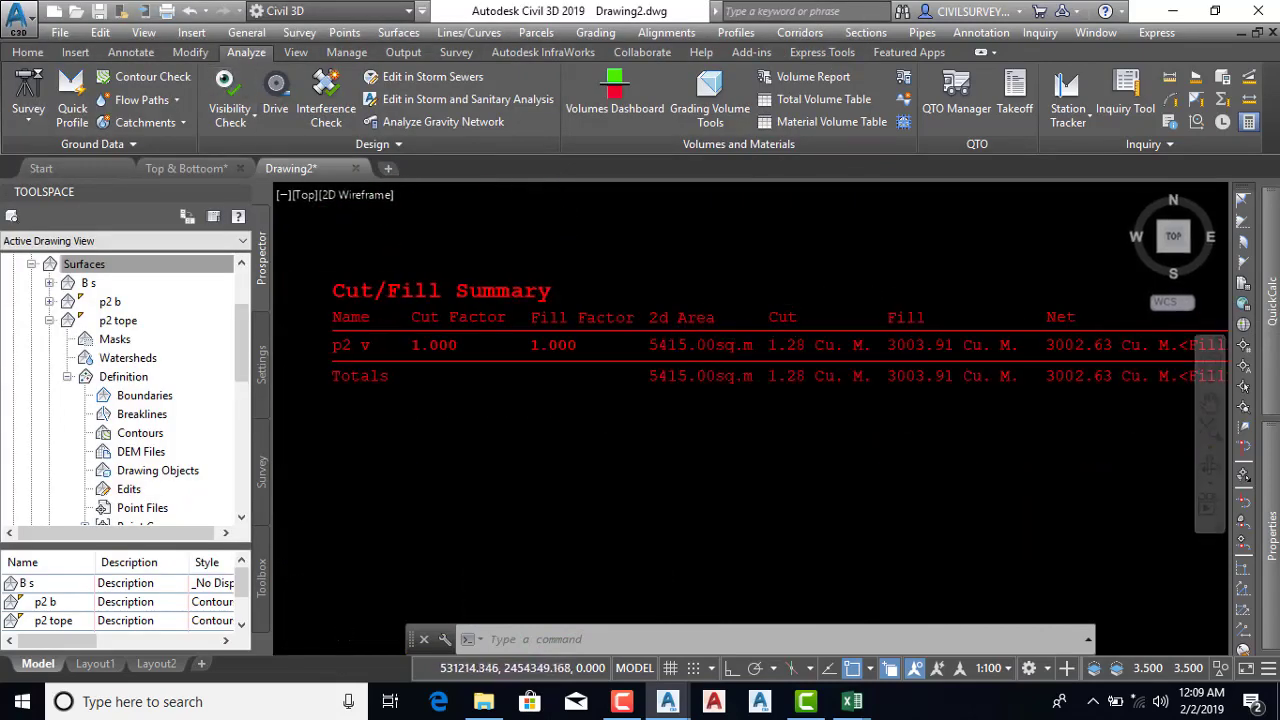
{"action": "scroll", "coordinate": [607, 344], "scroll_direction": "up", "scroll_amount": 5}
{"action": "scroll", "coordinate": [607, 344], "scroll_direction": "down", "scroll_amount": 5}
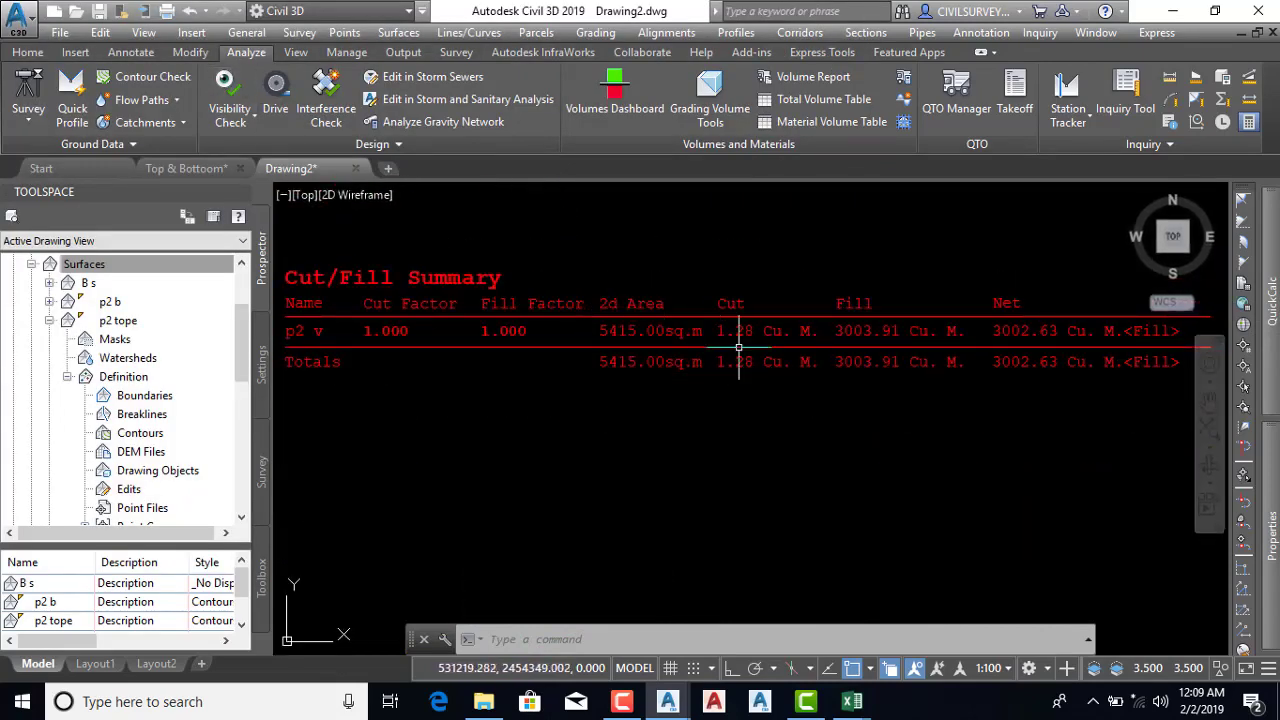
{"action": "scroll", "coordinate": [800, 332], "scroll_direction": "up", "scroll_amount": 4}
{"action": "scroll", "coordinate": [598, 298], "scroll_direction": "down", "scroll_amount": 2}
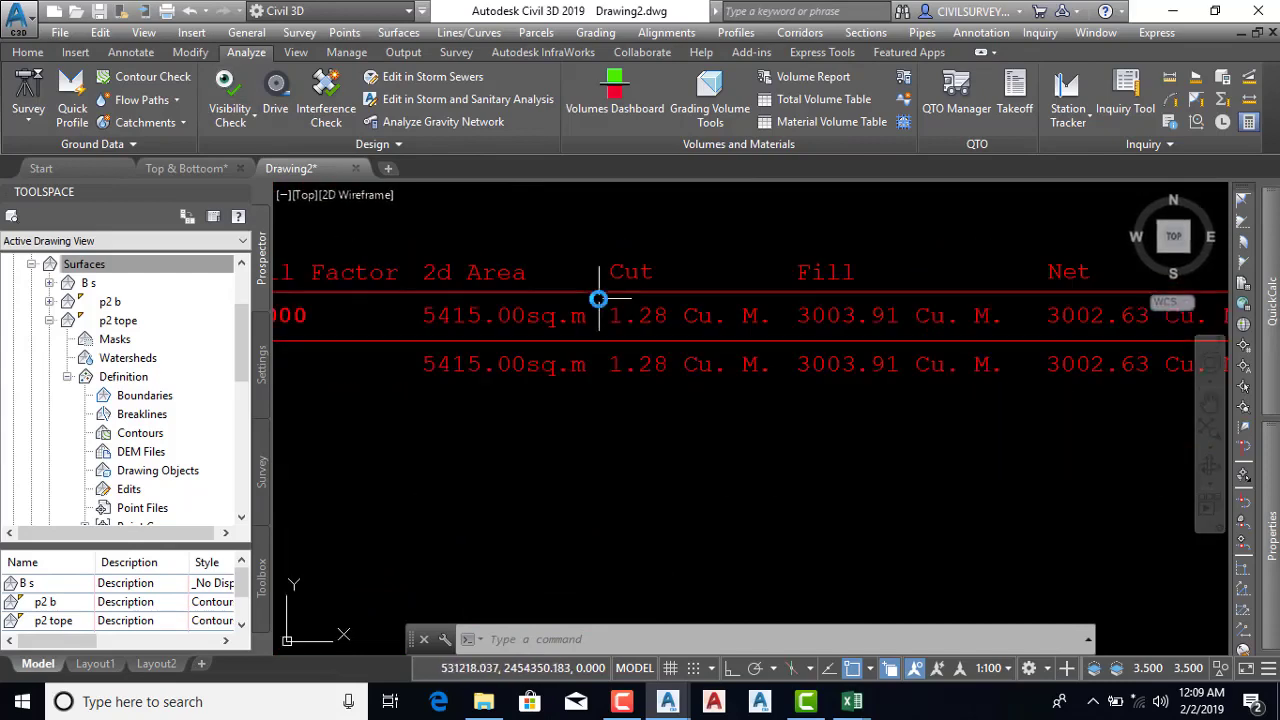
{"action": "scroll", "coordinate": [809, 320], "scroll_direction": "up", "scroll_amount": 2}
{"action": "scroll", "coordinate": [794, 329], "scroll_direction": "up", "scroll_amount": 3}
{"action": "scroll", "coordinate": [737, 329], "scroll_direction": "down", "scroll_amount": 4}
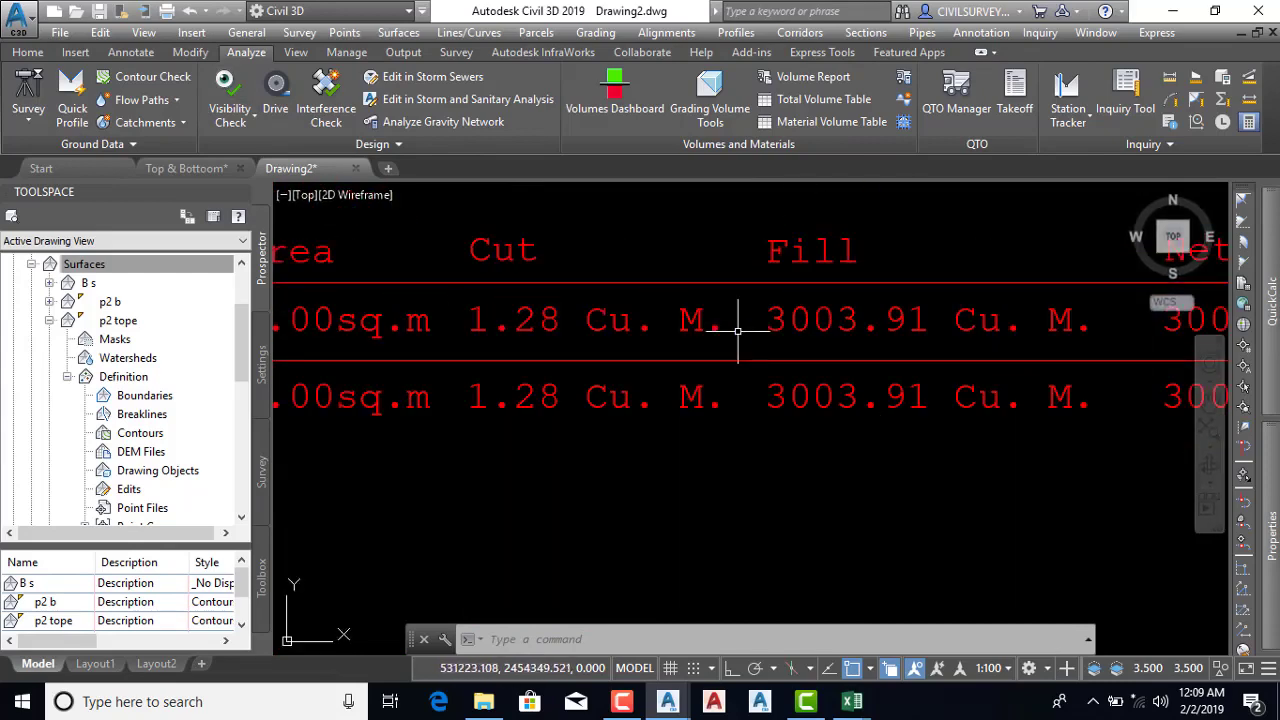
{"action": "scroll", "coordinate": [730, 312], "scroll_direction": "down", "scroll_amount": 2}
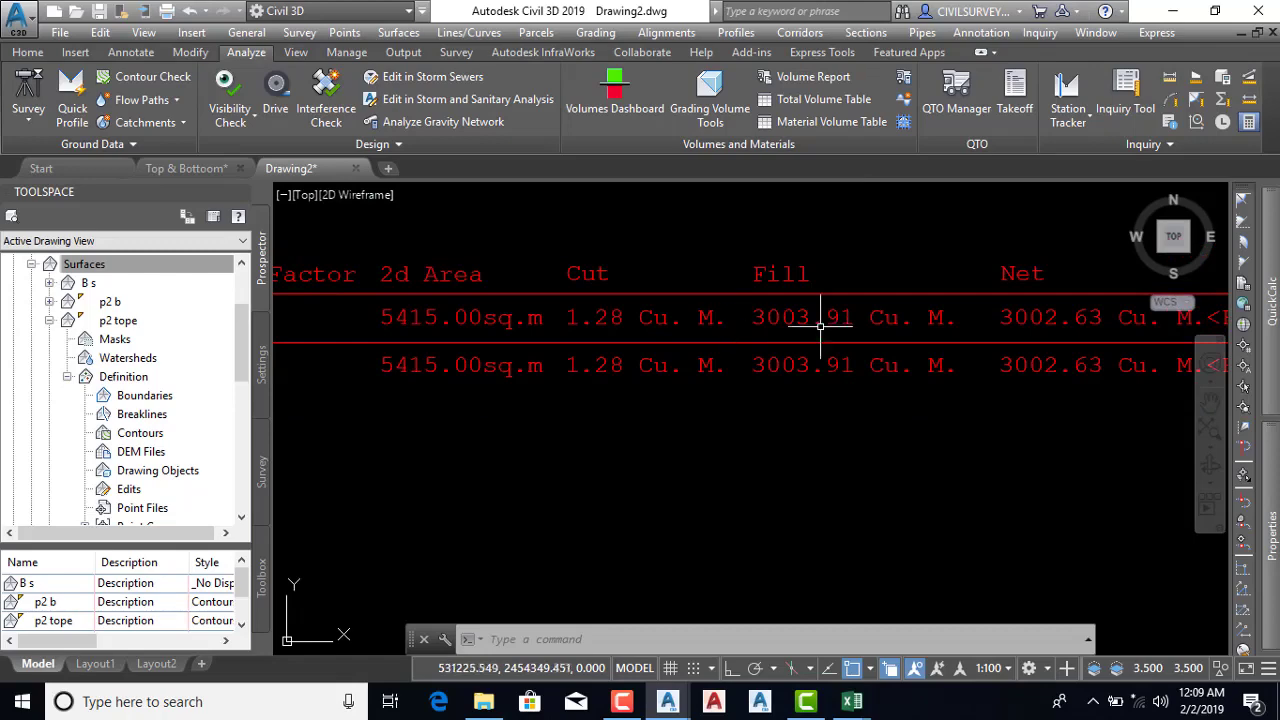
{"action": "scroll", "coordinate": [800, 308], "scroll_direction": "down", "scroll_amount": 2}
{"action": "scroll", "coordinate": [860, 323], "scroll_direction": "up", "scroll_amount": 4}
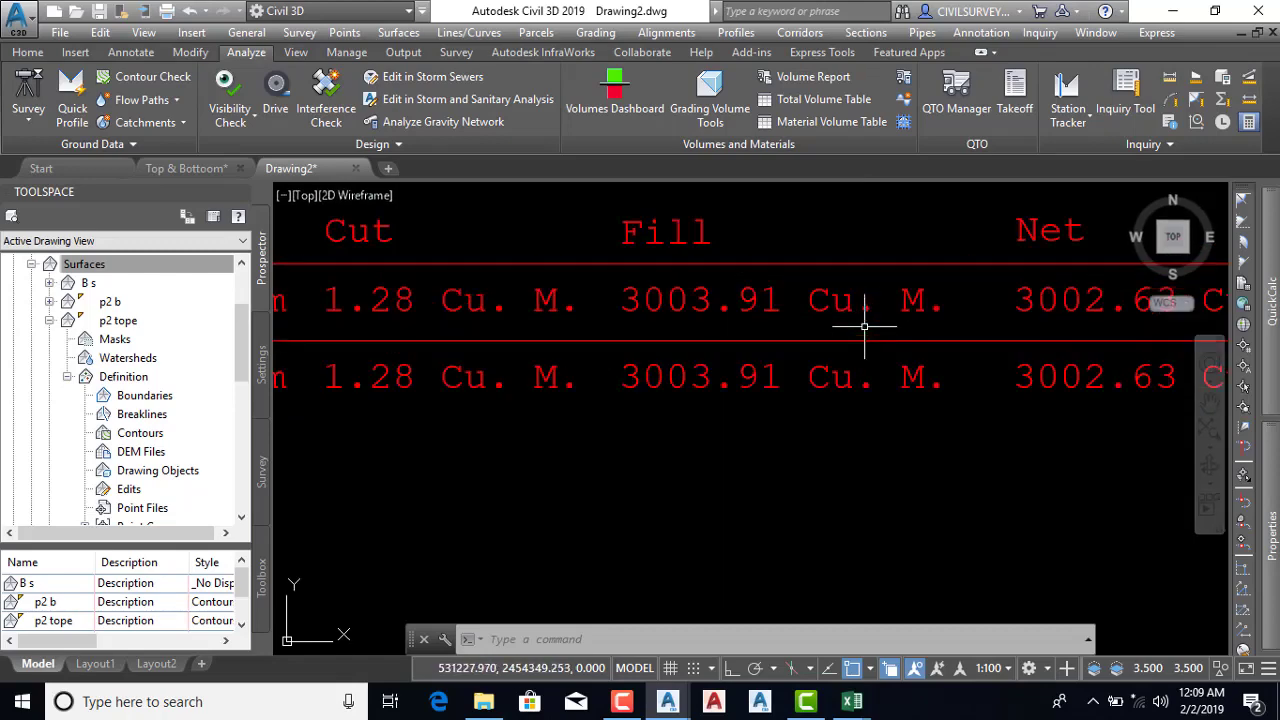
{"action": "scroll", "coordinate": [830, 322], "scroll_direction": "down", "scroll_amount": 2}
{"action": "scroll", "coordinate": [815, 321], "scroll_direction": "up", "scroll_amount": 3}
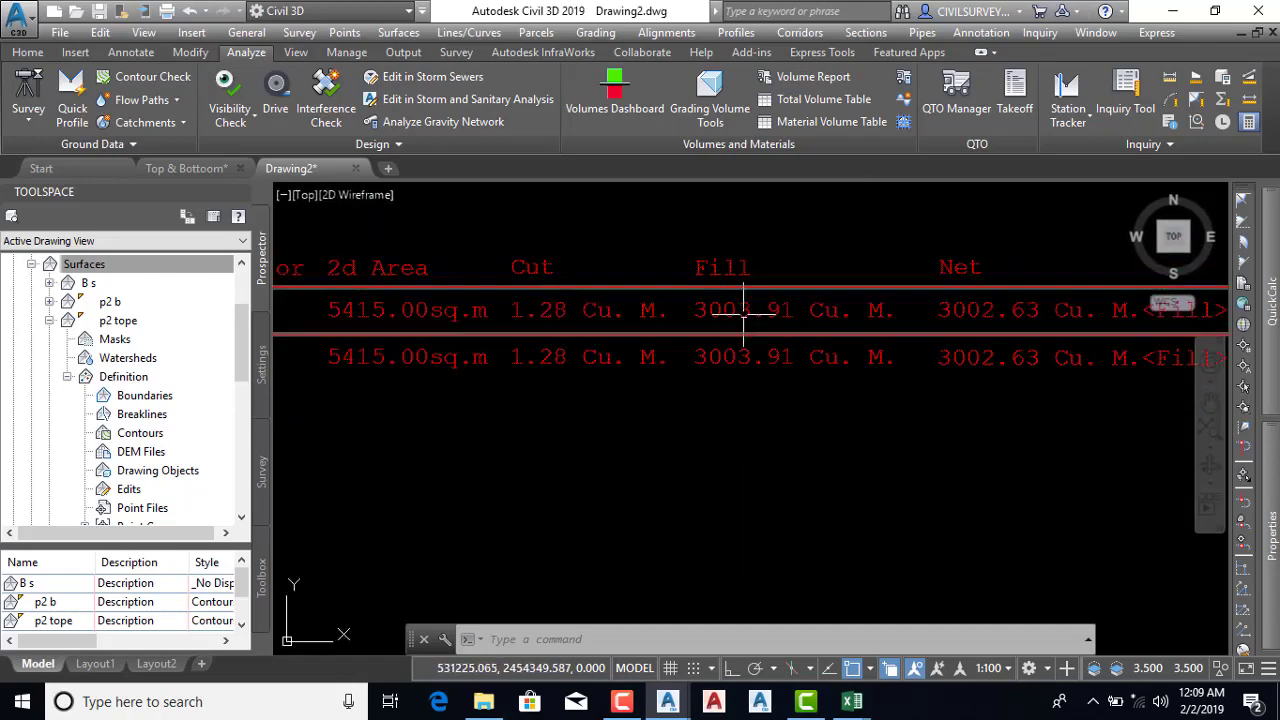
{"action": "scroll", "coordinate": [742, 313], "scroll_direction": "down", "scroll_amount": 3}
{"action": "scroll", "coordinate": [990, 332], "scroll_direction": "down", "scroll_amount": 5}
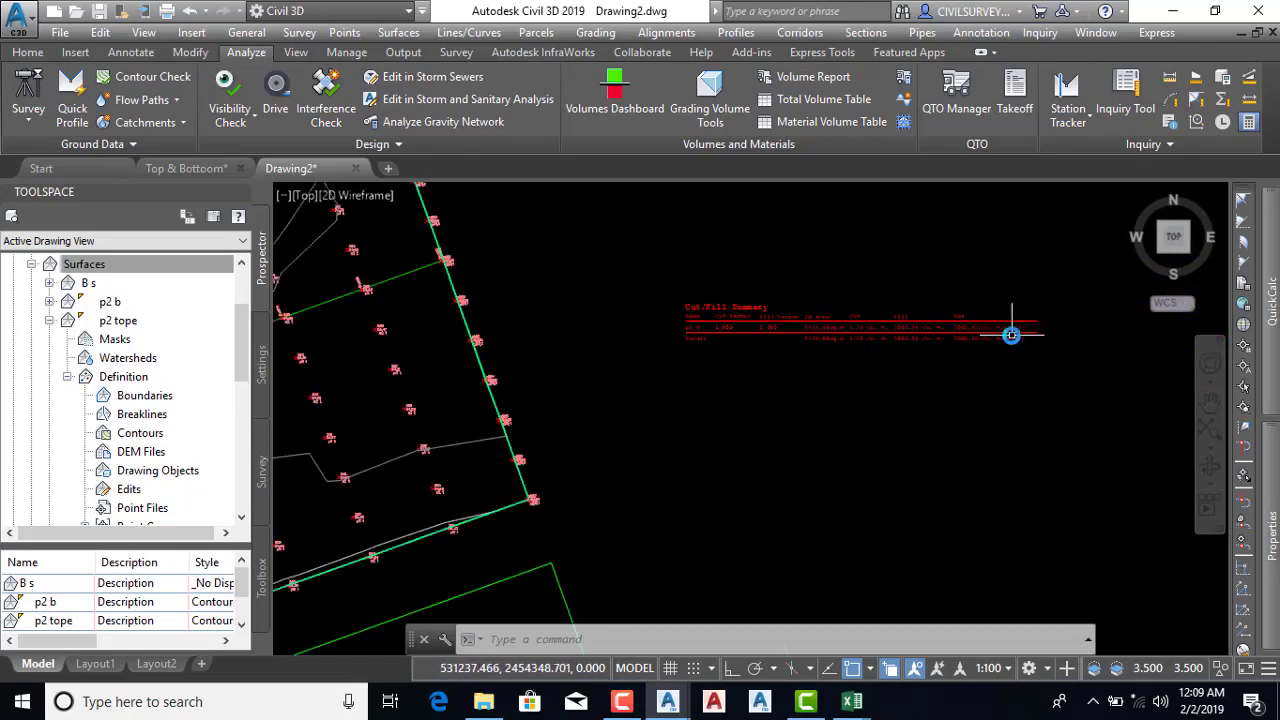
{"action": "scroll", "coordinate": [1008, 334], "scroll_direction": "down", "scroll_amount": 2}
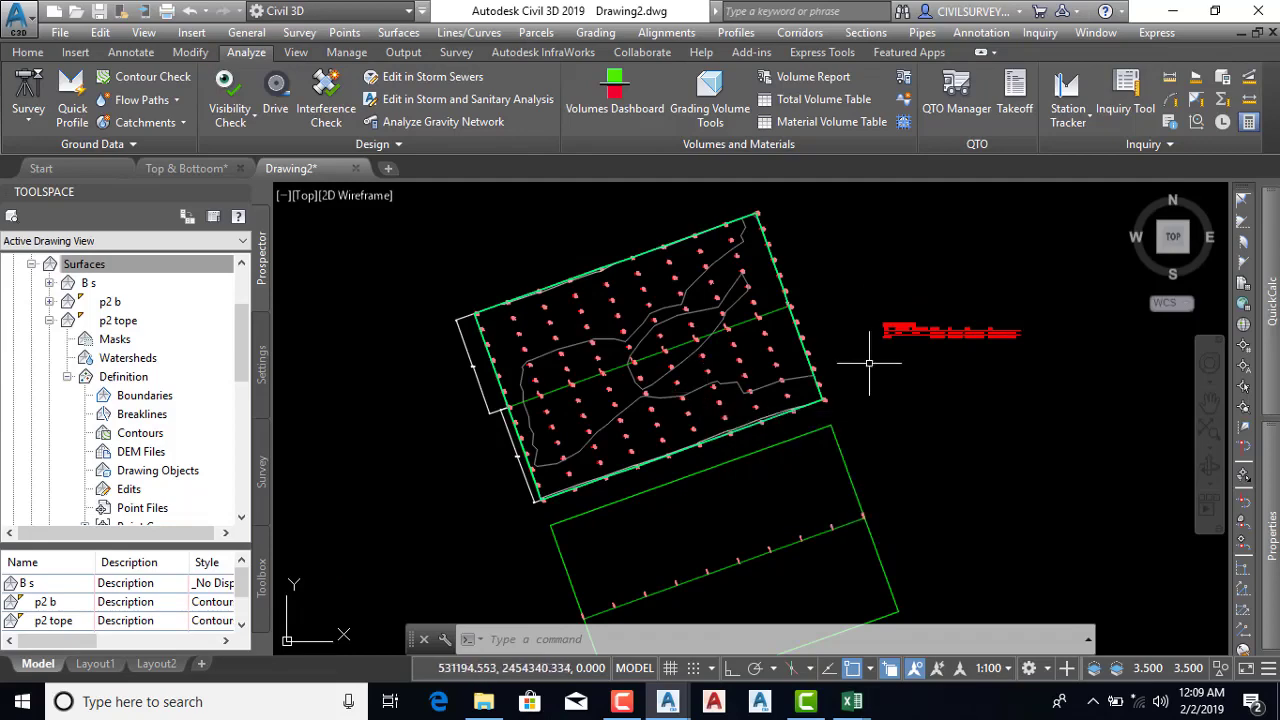
{"action": "scroll", "coordinate": [886, 334], "scroll_direction": "up", "scroll_amount": 3}
{"action": "scroll", "coordinate": [868, 400], "scroll_direction": "up", "scroll_amount": 3}
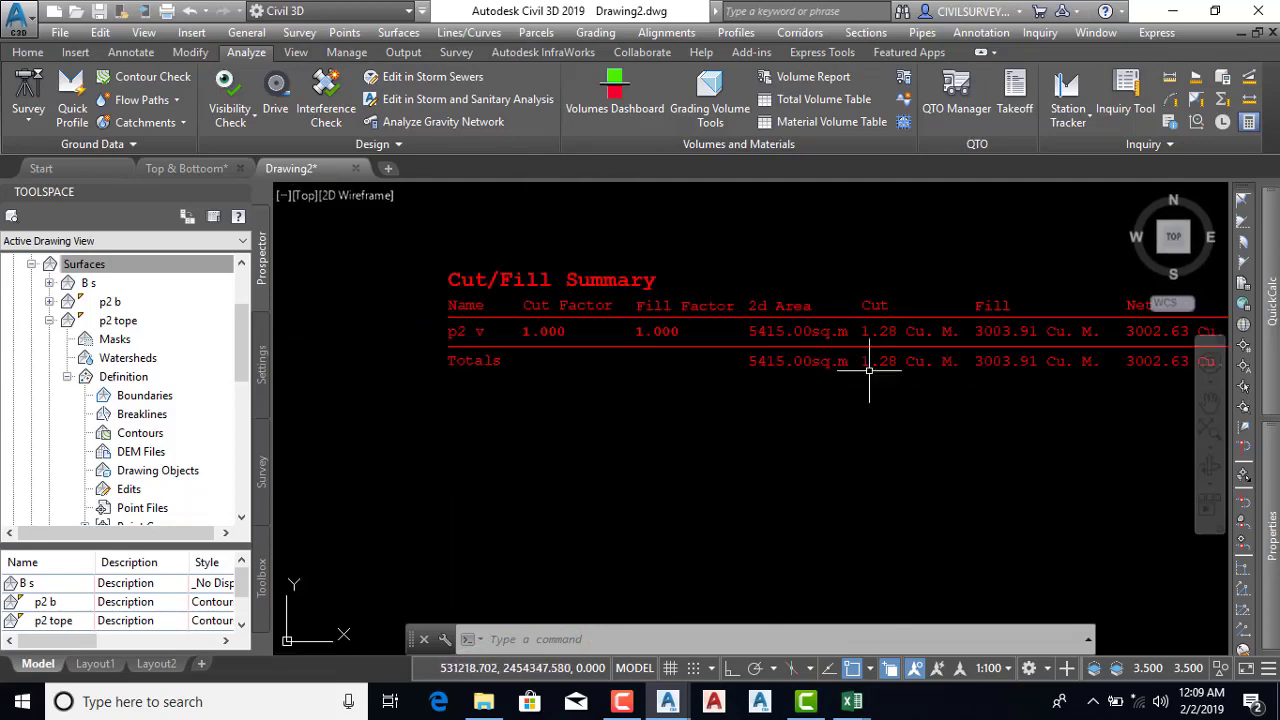
{"action": "scroll", "coordinate": [868, 364], "scroll_direction": "down", "scroll_amount": 5}
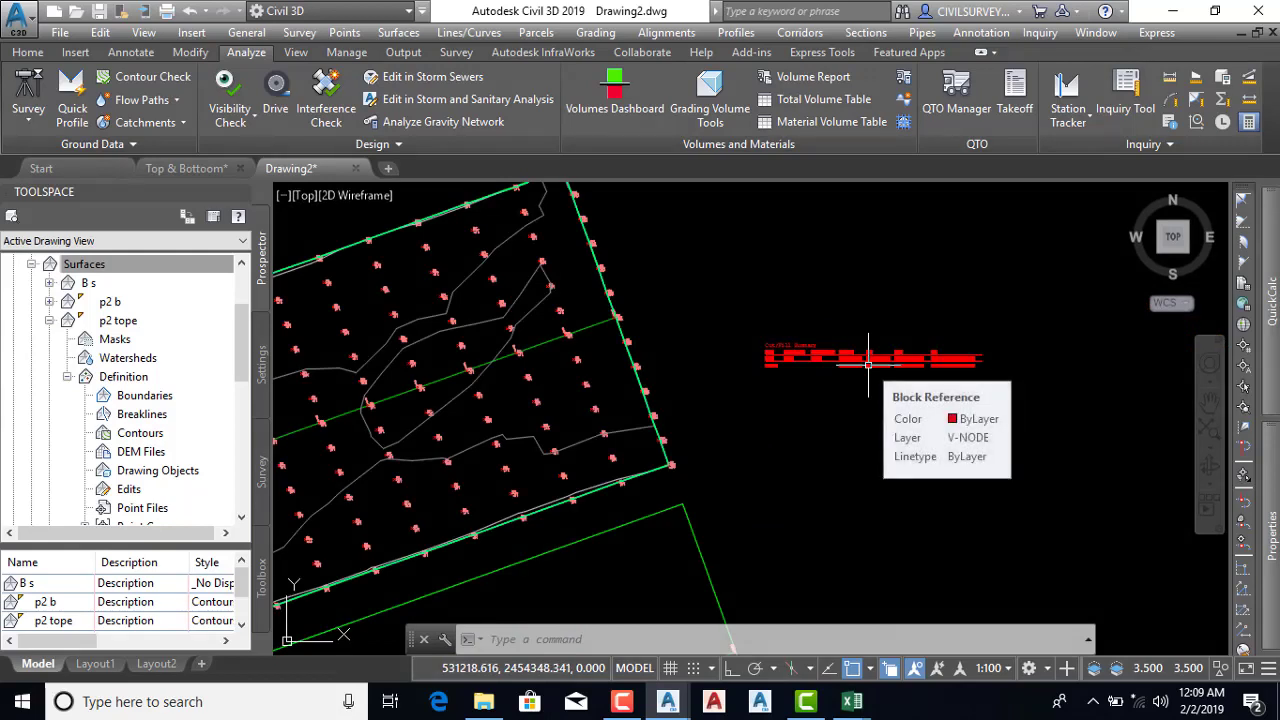
{"action": "left_click", "coordinate": [815, 708]}
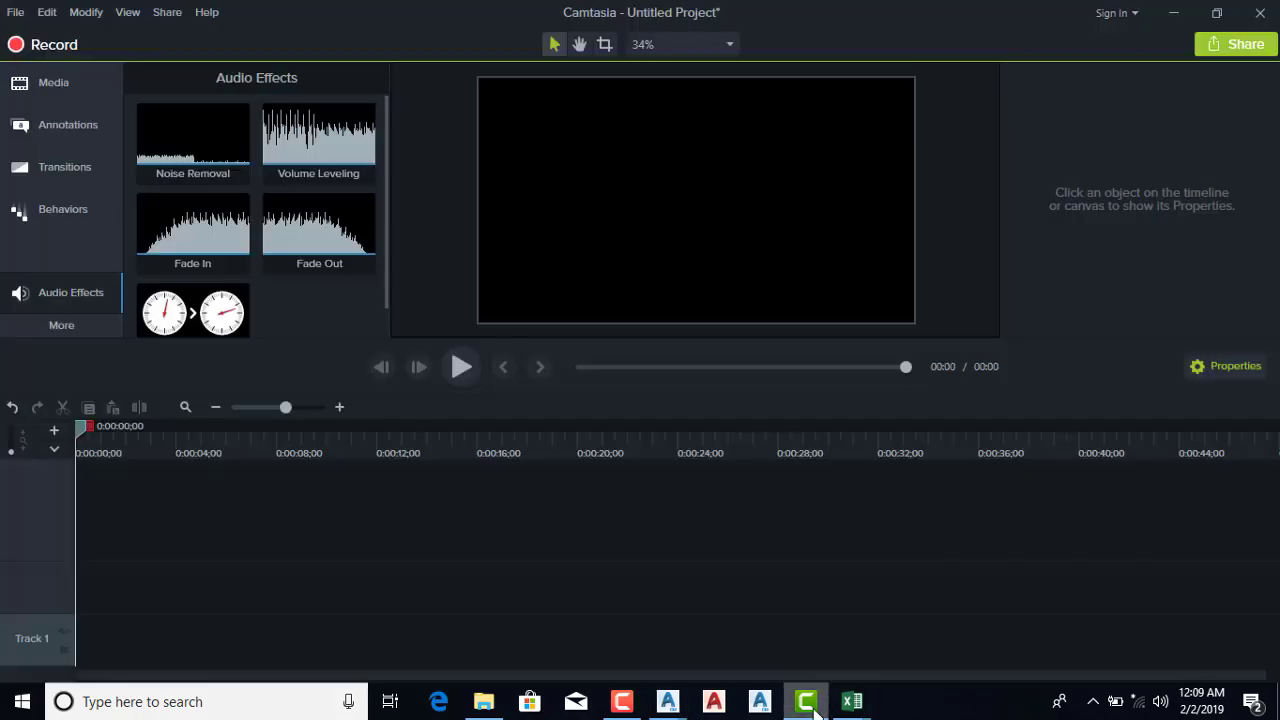
{"action": "left_click", "coordinate": [622, 702]}
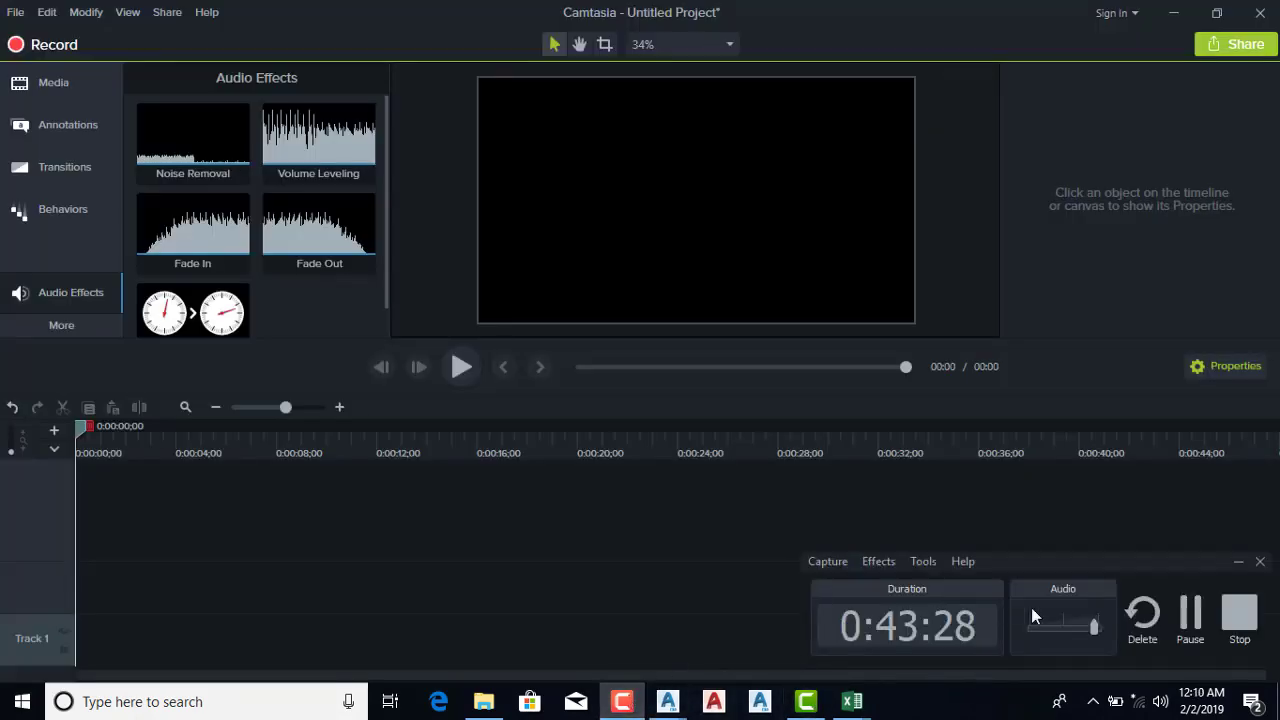